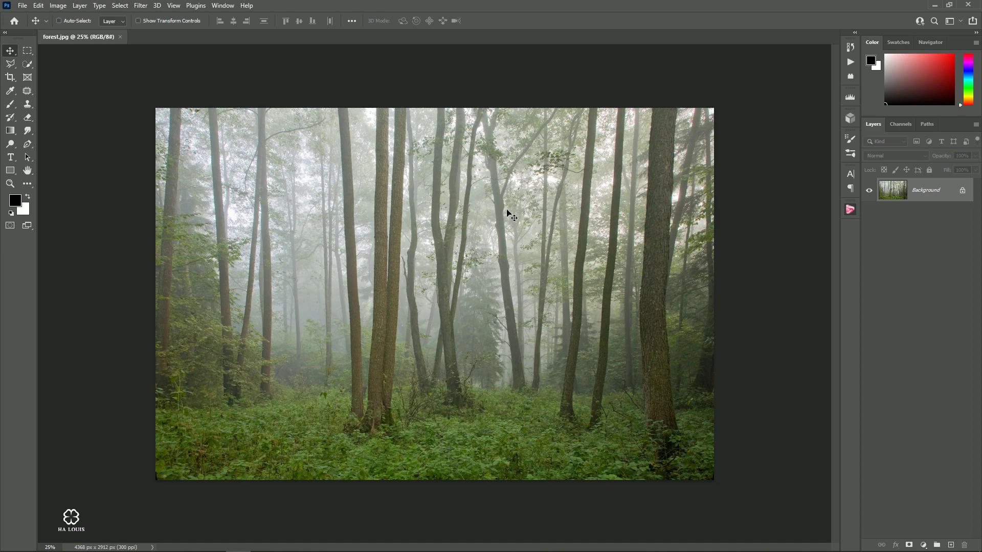
Create a new blank document with width 4000 px and height 2800 px
click(23, 6)
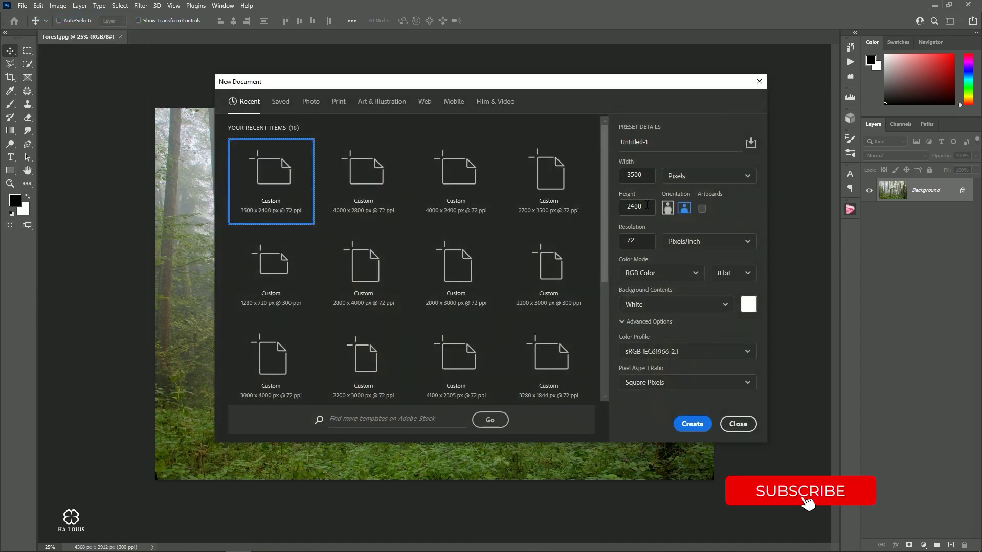
click(634, 206)
text(2800)
text(4000)
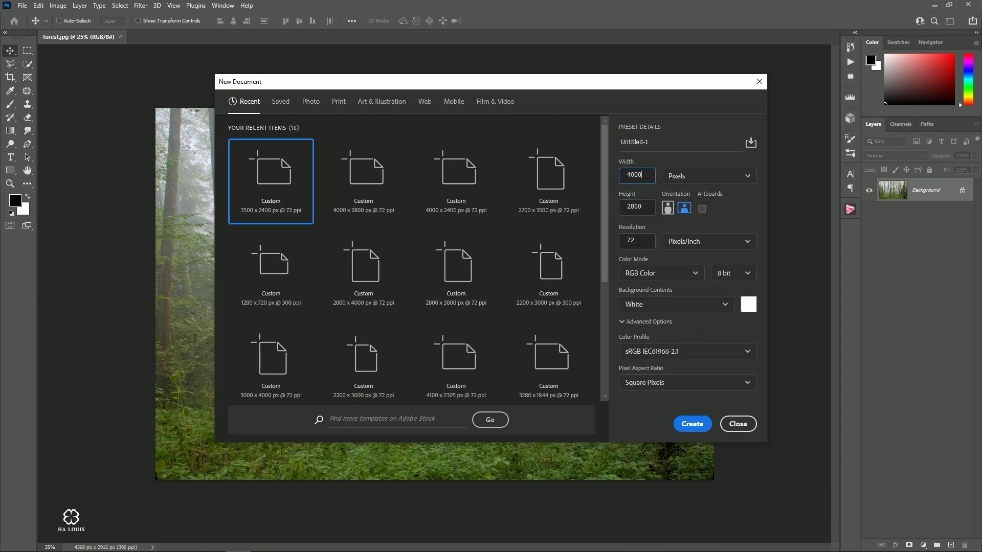
click(690, 424)
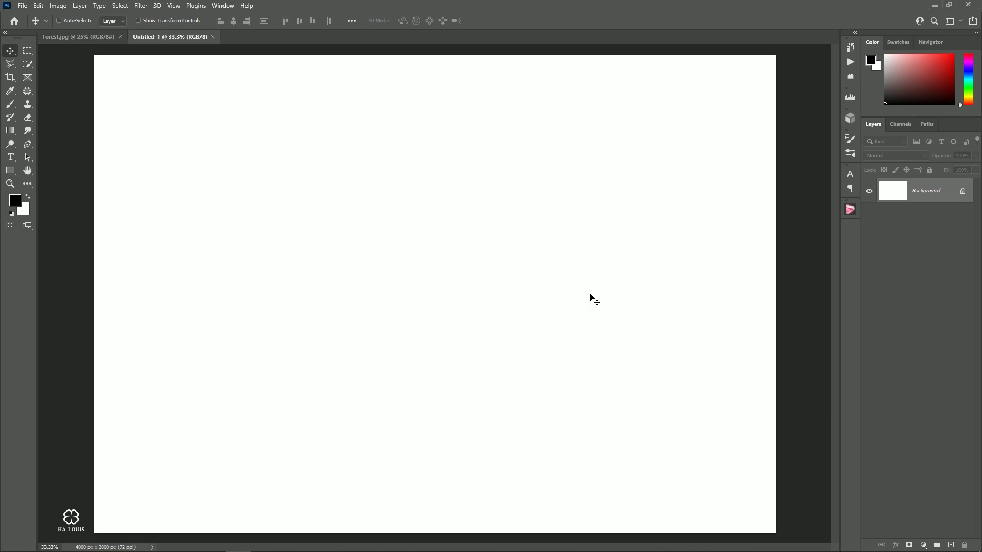
Drag the forest photo into the new Untitled-1 document as a new layer
ctrl+alt+click(452, 223)
click(88, 46)
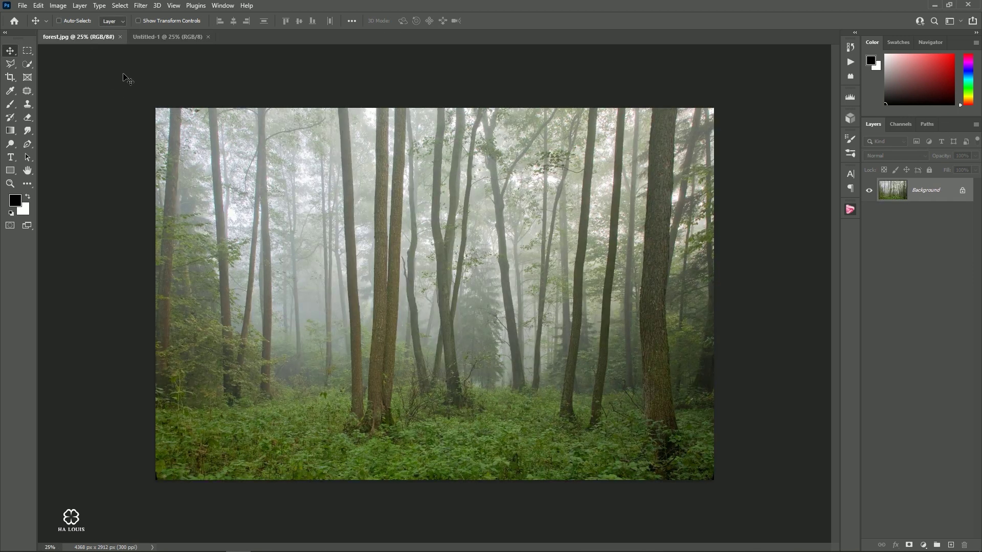
drag(194, 132, 359, 232)
Scale up and reposition the forest layer to cover the whole 4000 × 2800 canvas
key(ctrl+t)
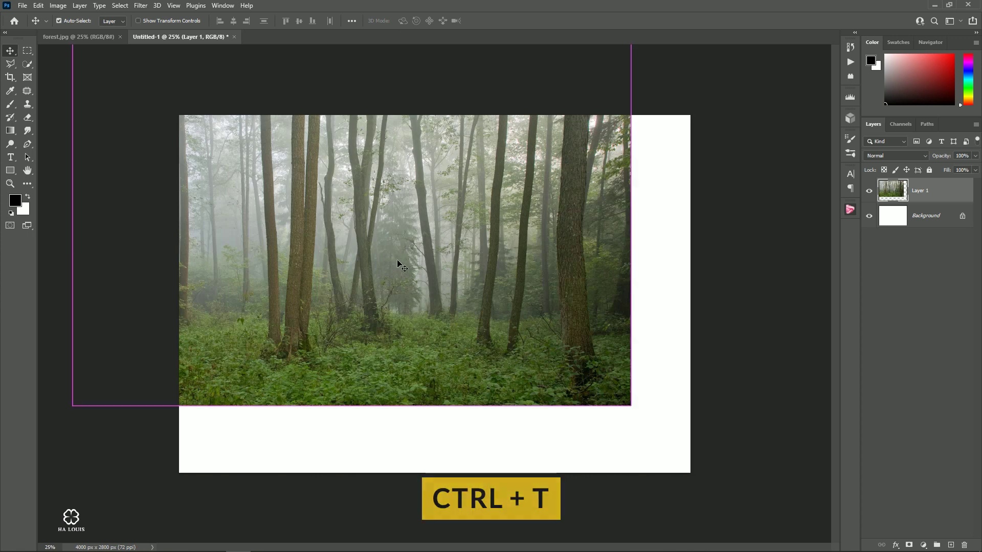
ctrl+alt+click(499, 307)
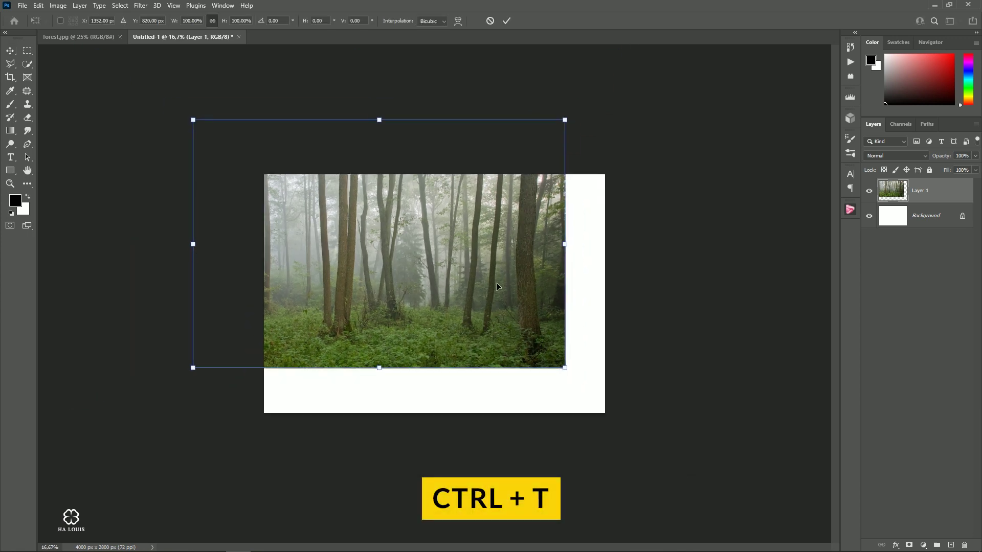
drag(496, 286, 492, 305)
drag(560, 138, 620, 98)
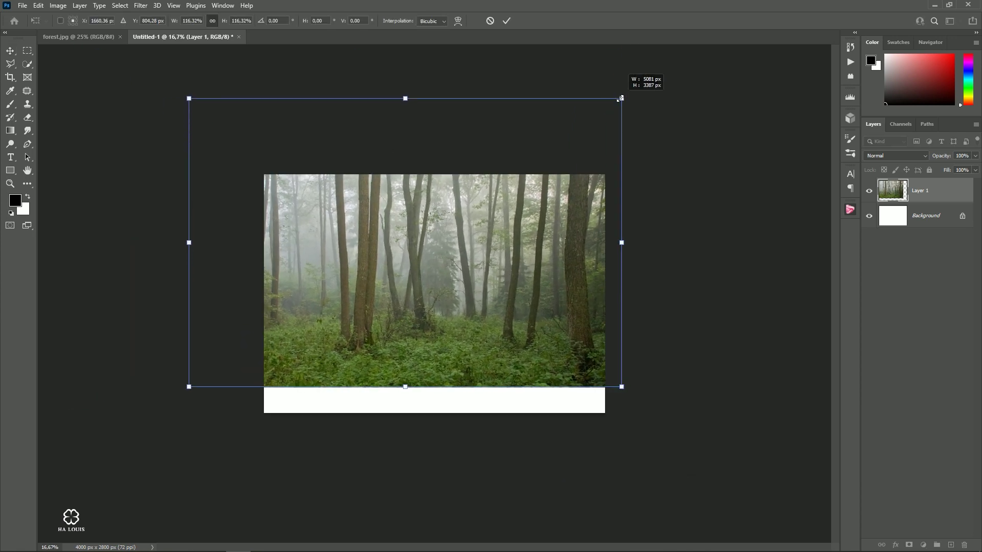
drag(539, 240, 522, 266)
drag(176, 119, 170, 110)
drag(526, 258, 522, 282)
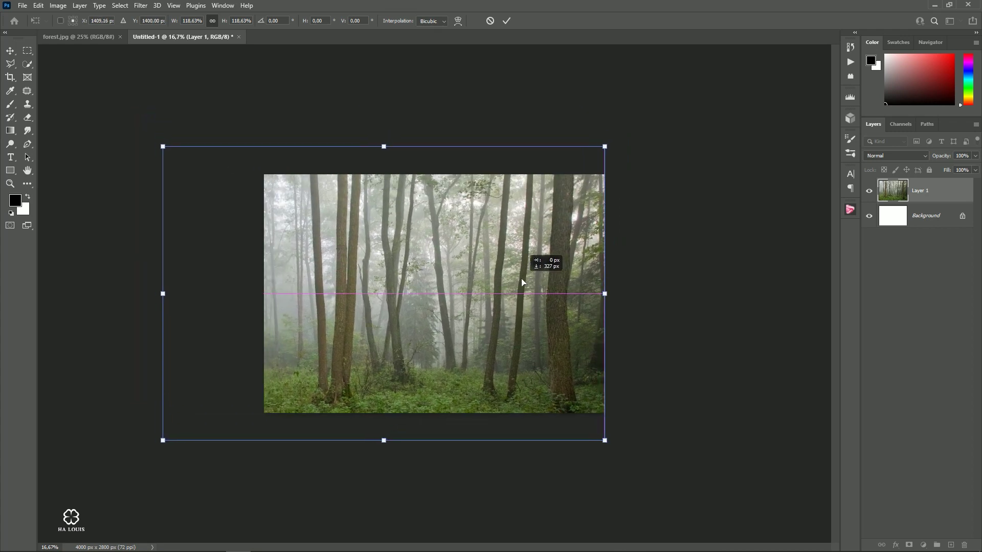
click(506, 20)
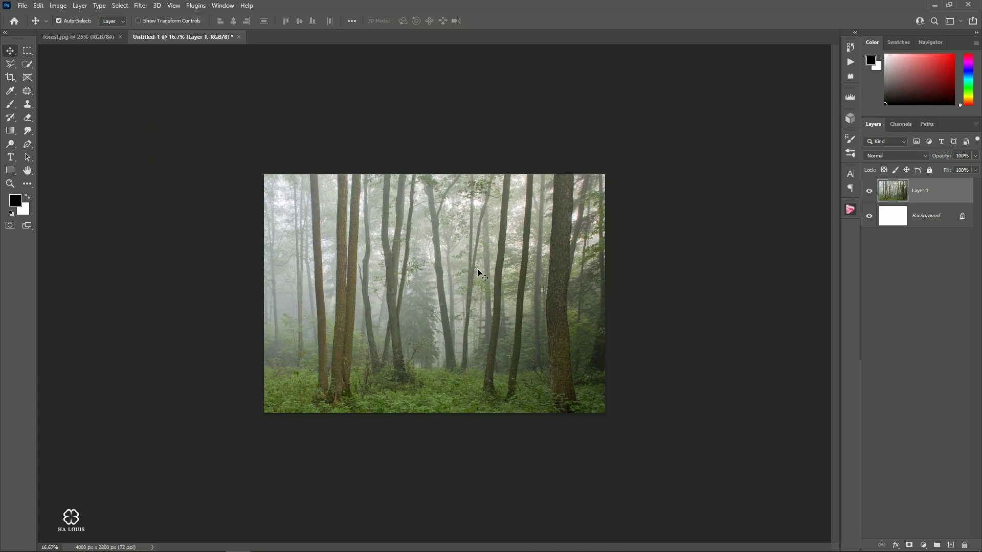
key(ctrl+plus)
key(ctrl+h)
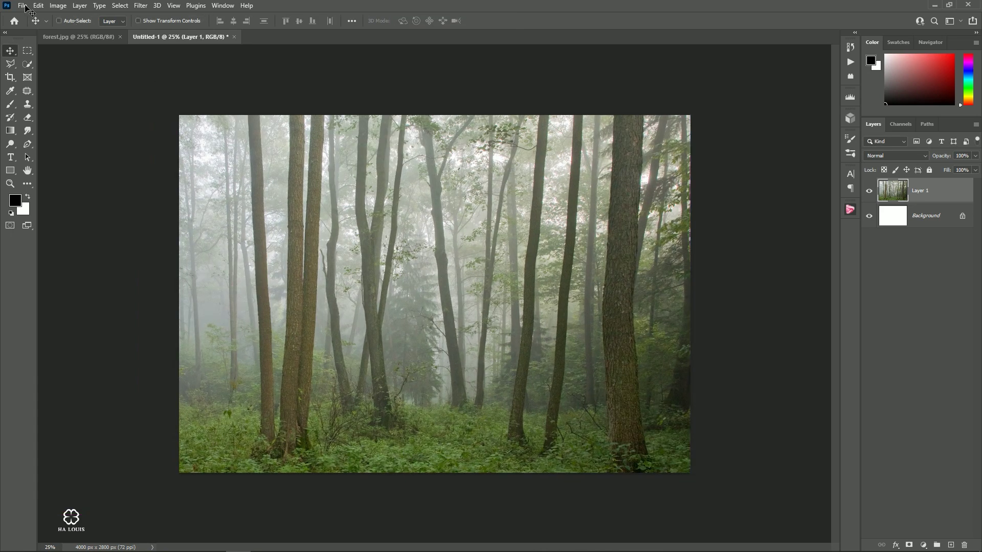
Open rock.jpg from the New folder of source images
click(26, 7)
click(36, 28)
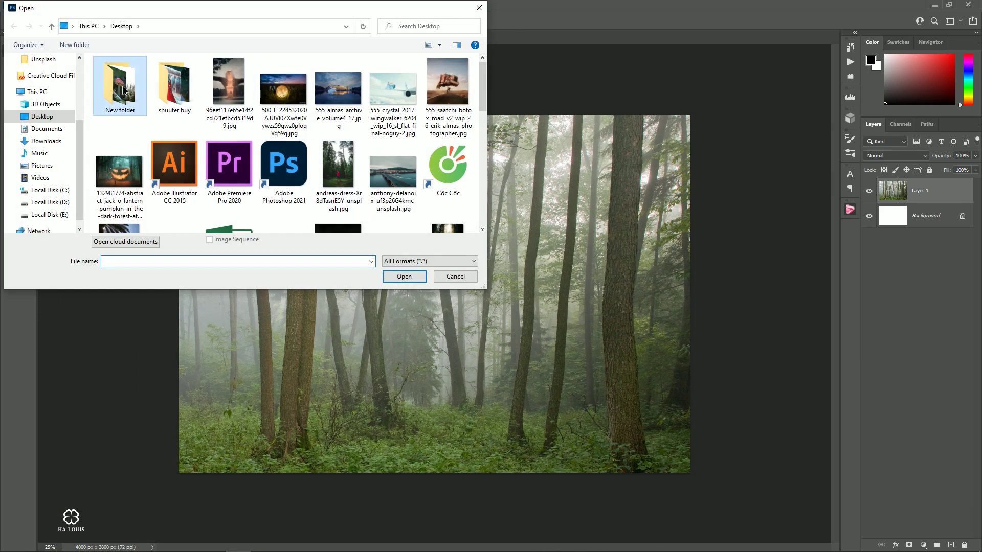
double_click(123, 90)
drag(302, 14, 399, 80)
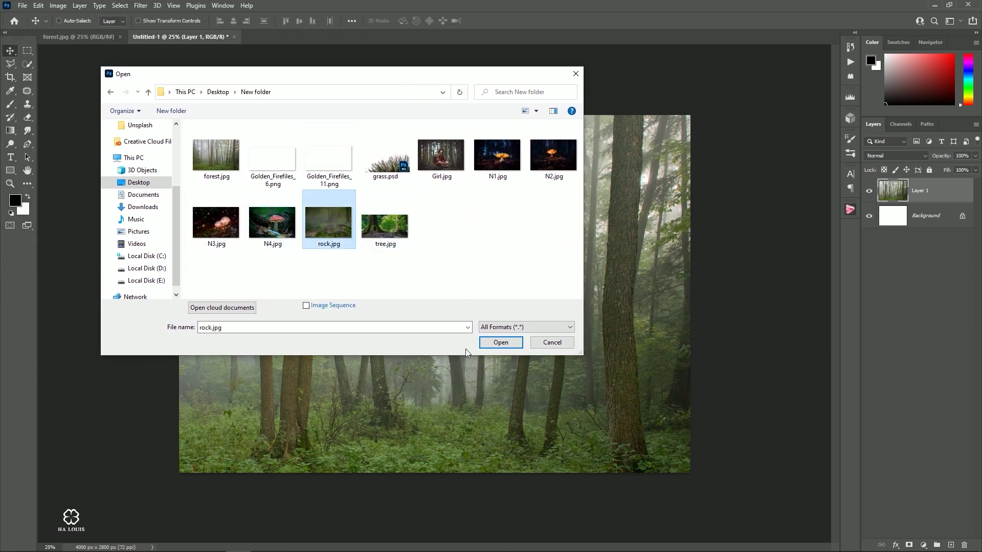
click(493, 342)
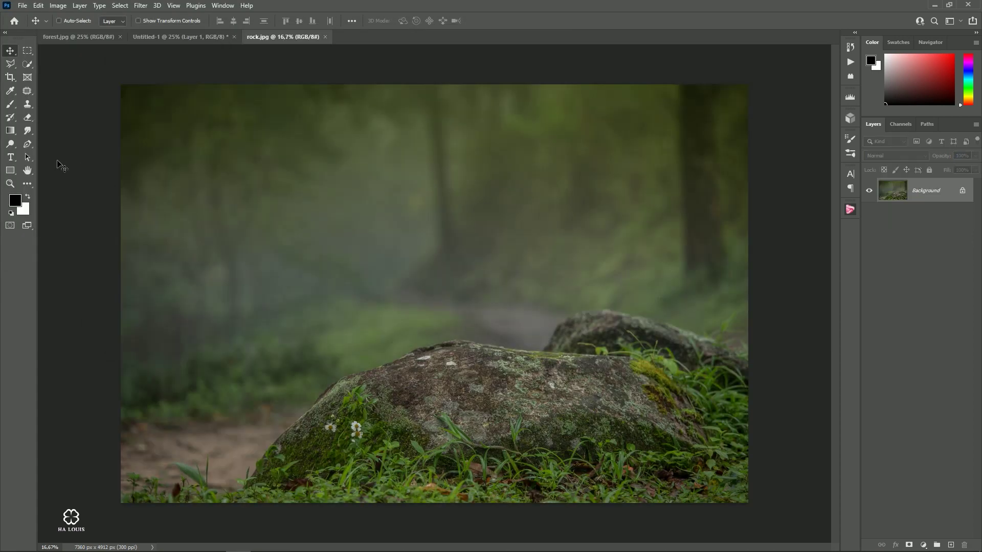
Trace the mossy rock's outline with a Pen tool path
drag(29, 145, 71, 201)
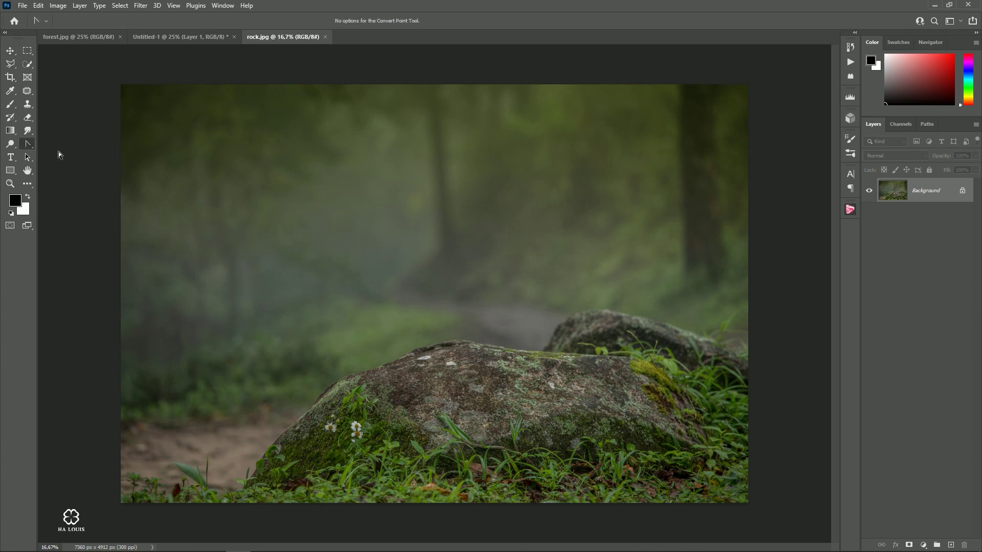
drag(30, 147, 57, 145)
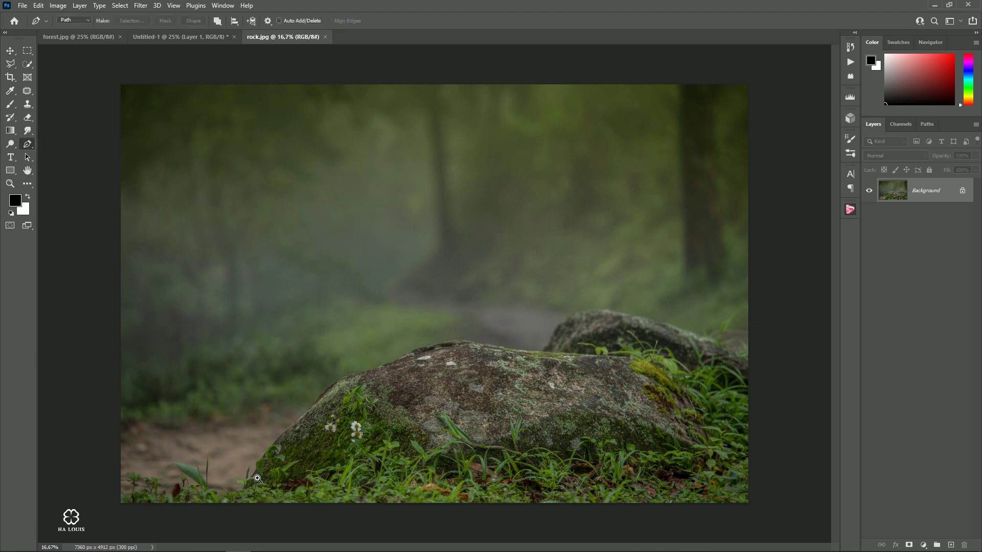
drag(257, 478, 316, 366)
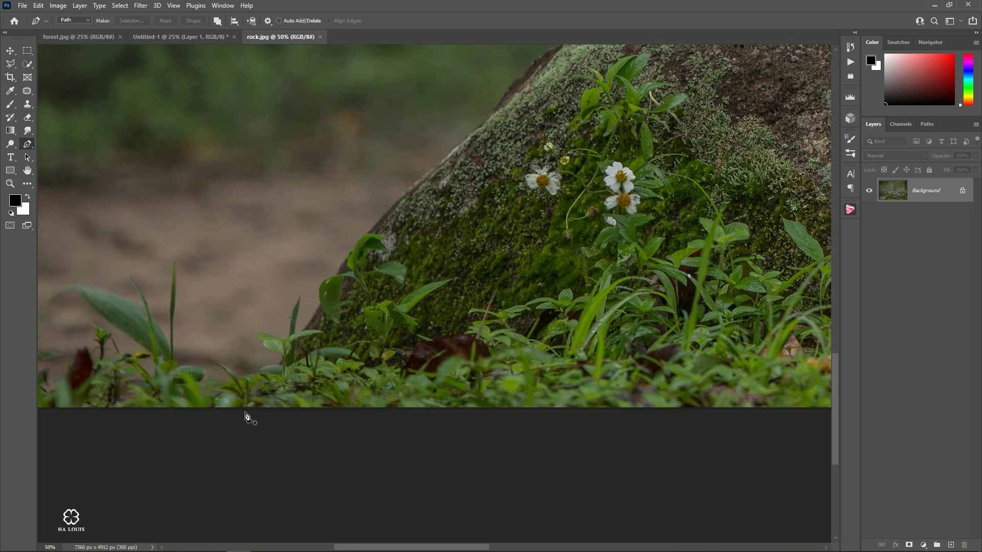
drag(357, 249, 196, 457)
click(291, 322)
click(358, 256)
click(393, 236)
click(515, 198)
drag(534, 193, 360, 314)
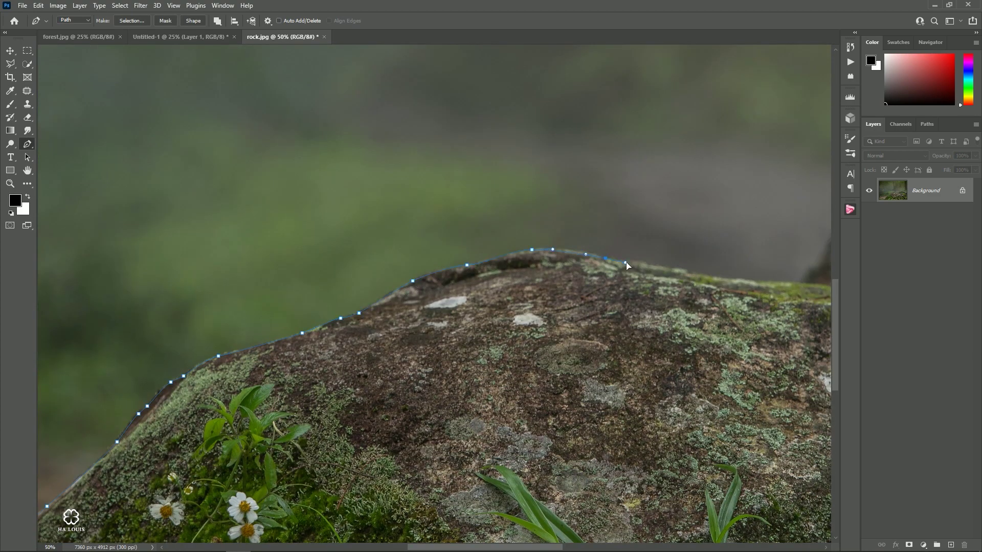
drag(627, 265, 307, 230)
drag(562, 358, 358, 204)
click(583, 384)
key(ctrl+minus)
key(ctrl+minus)
key(ctrl+minus)
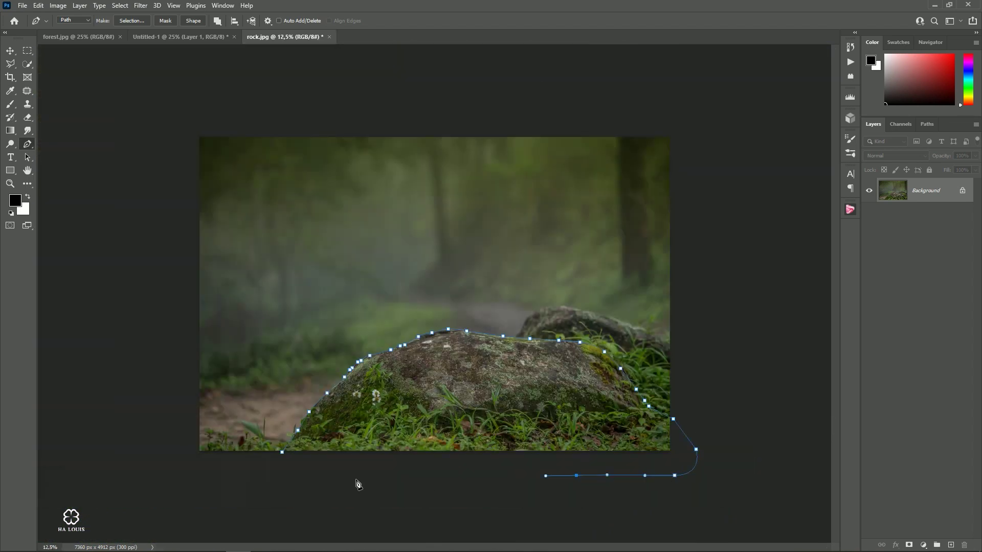
Turn the rock path into a selection and drag it into the forest document
right_click(368, 415)
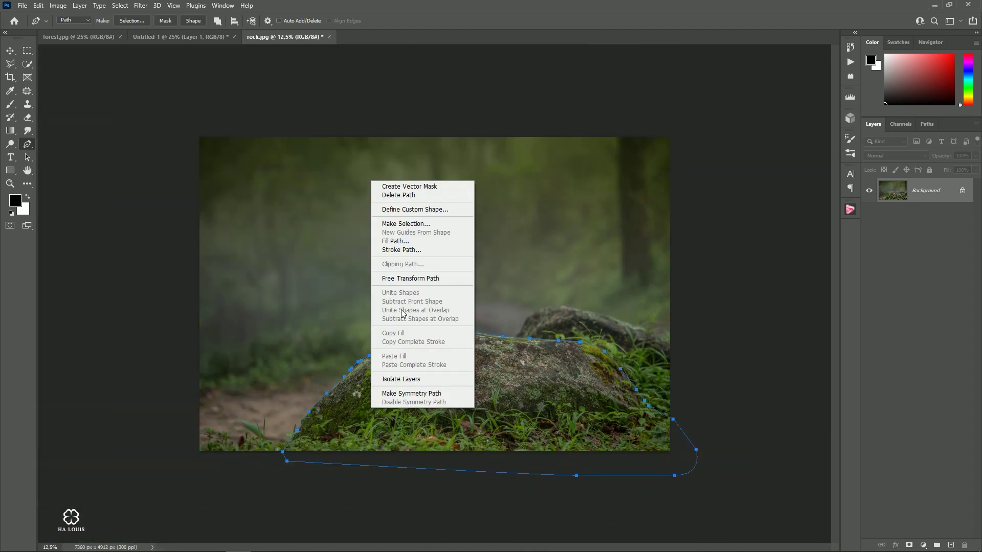
click(403, 222)
click(531, 147)
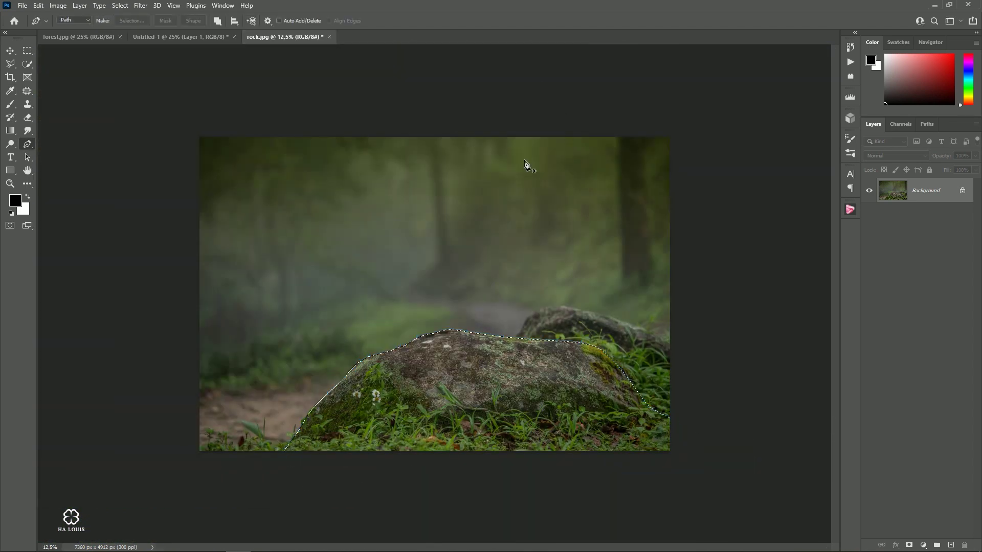
click(10, 52)
drag(394, 364, 450, 314)
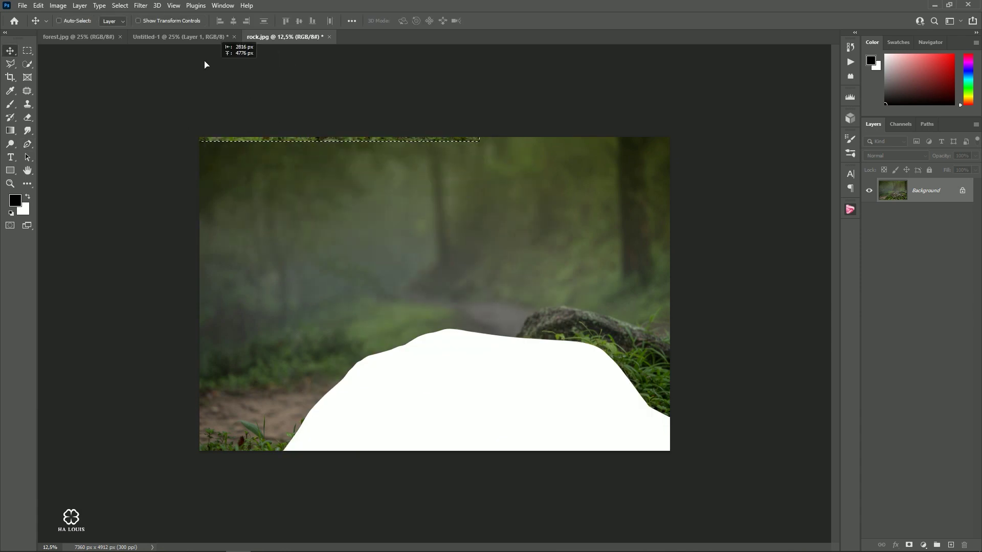
Shrink the rock layer and place it at the bottom centre of the forest scene
key(ctrl+t)
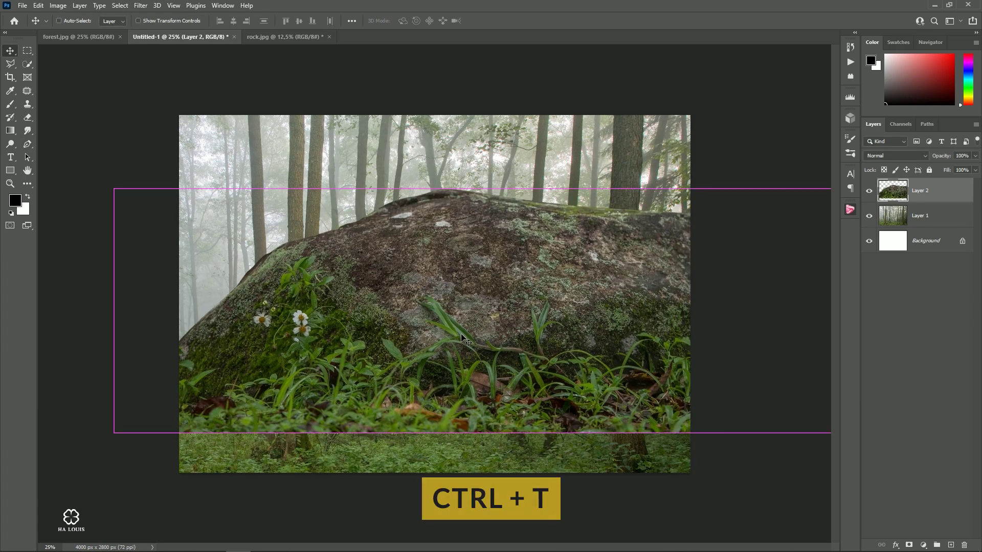
drag(541, 276, 411, 260)
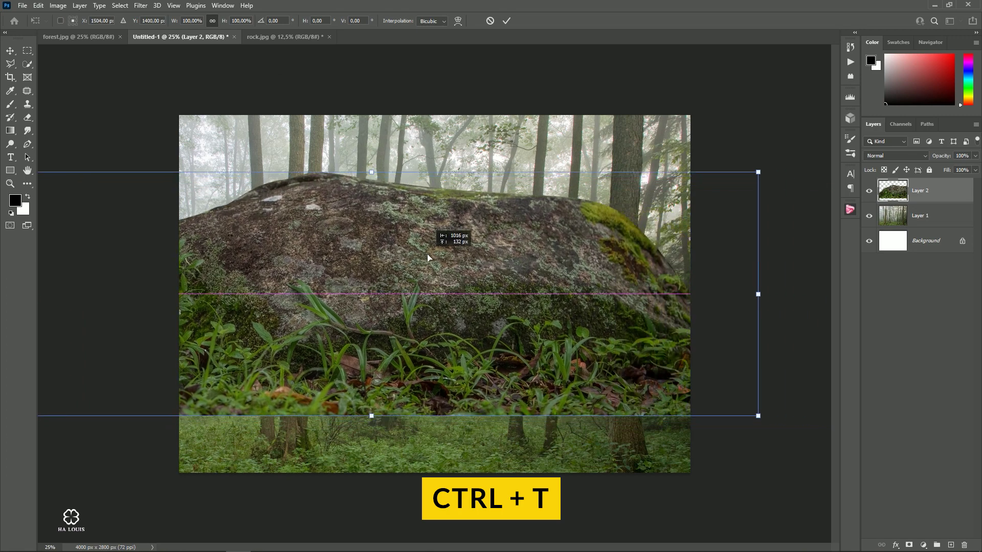
drag(759, 173, 438, 274)
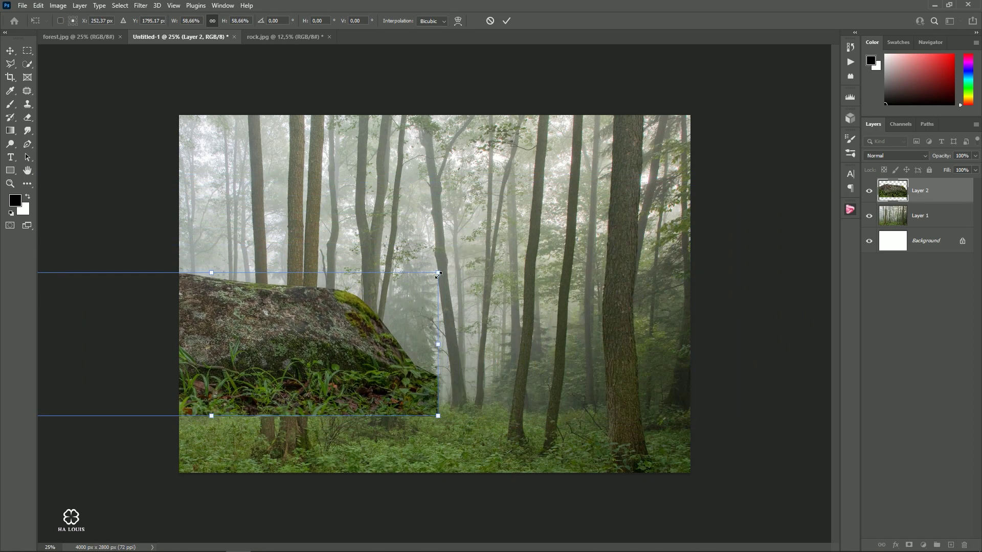
drag(351, 345, 570, 396)
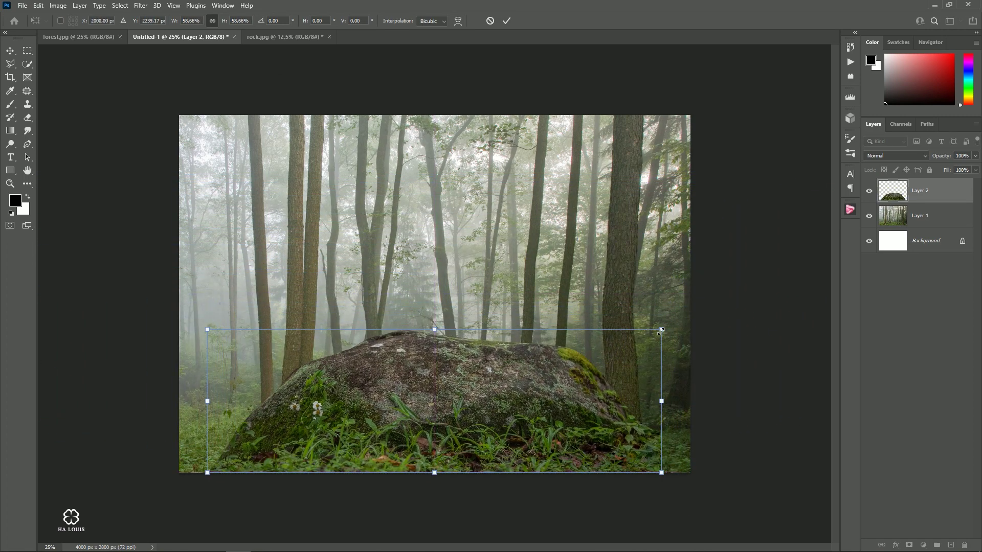
drag(658, 335, 557, 352)
mouse_move(488, 400)
mouse_down()
mouse_move(550, 379)
mouse_move(544, 402)
mouse_up()
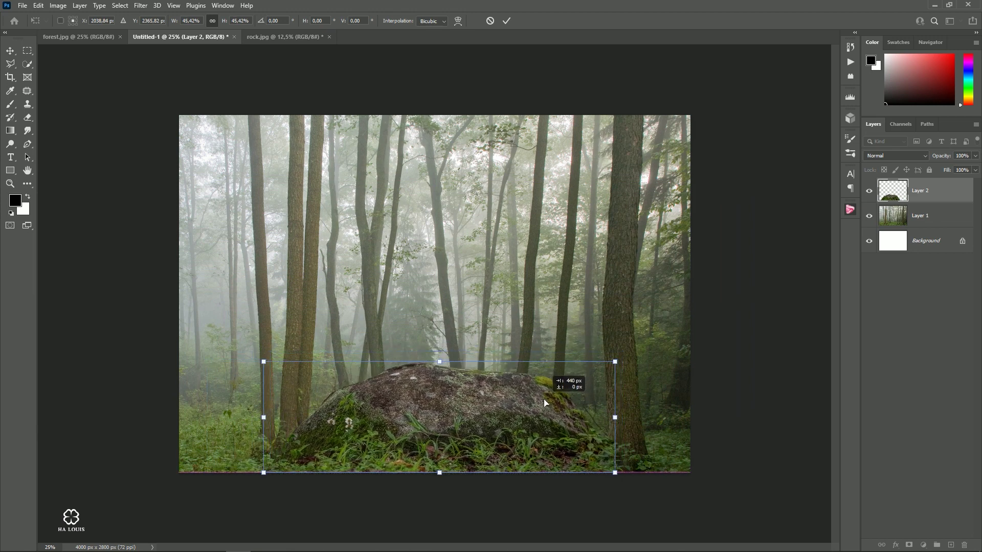
drag(616, 362, 616, 362)
drag(545, 398, 546, 421)
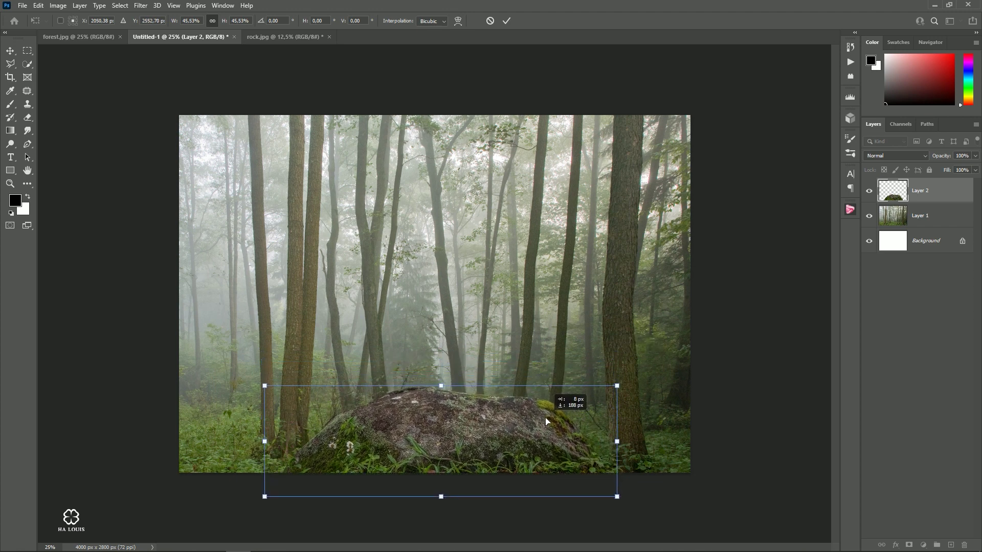
drag(546, 421, 587, 429)
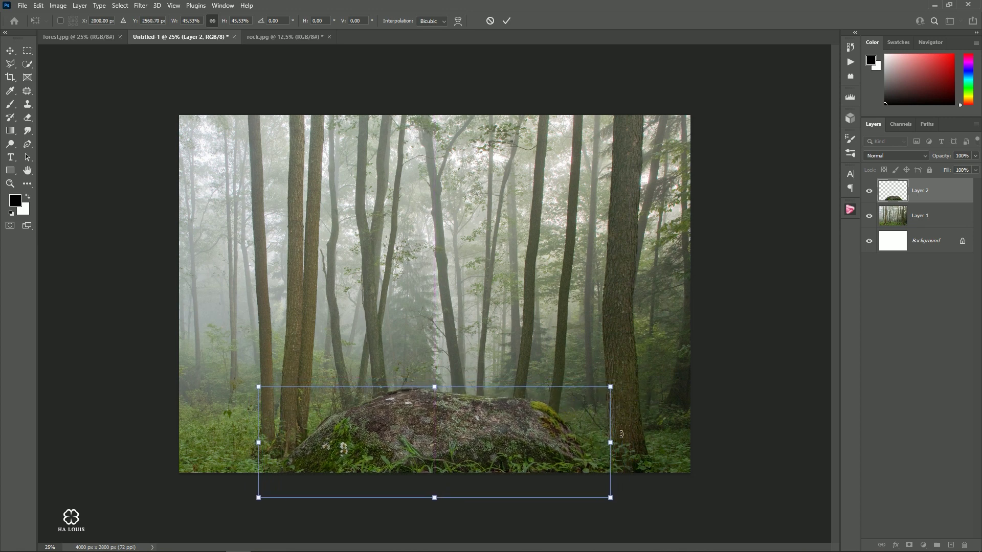
key(Up)
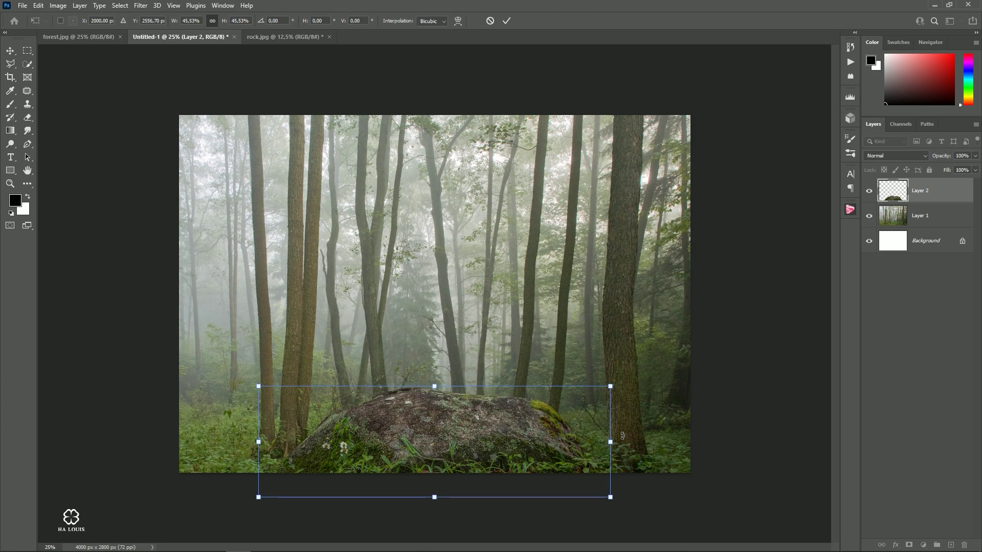
click(508, 23)
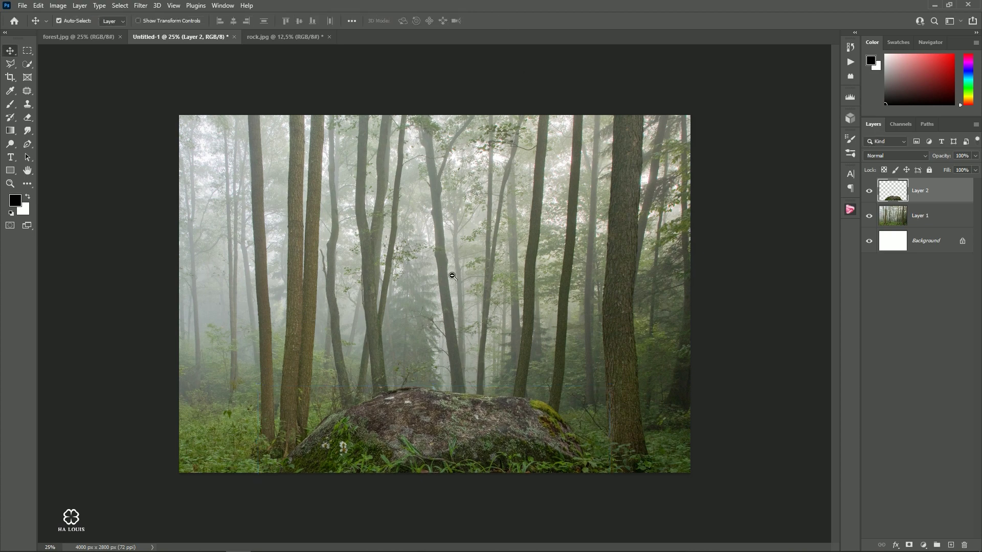
ctrl+alt+click(453, 276)
Close rock.jpg without saving, then close forest.jpg
click(330, 37)
click(477, 207)
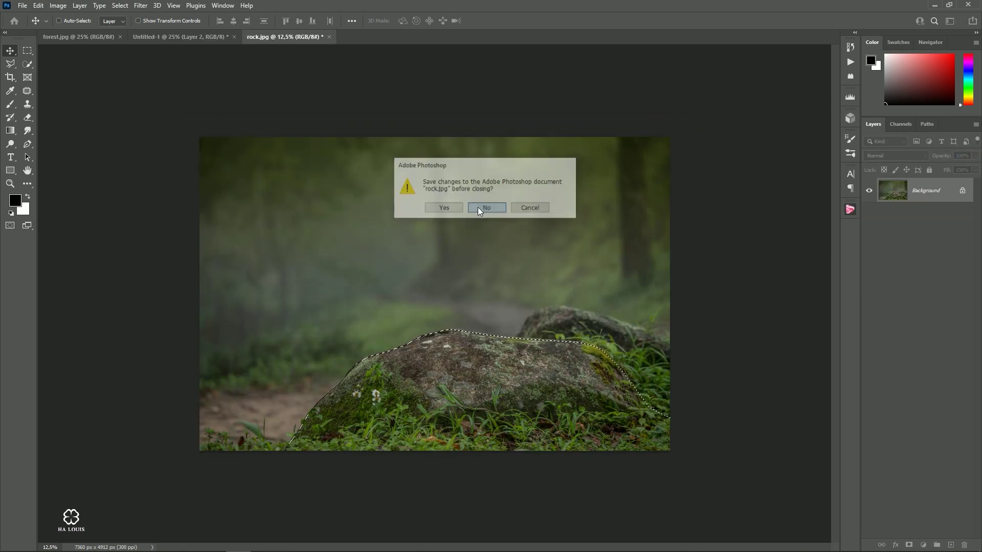
click(120, 37)
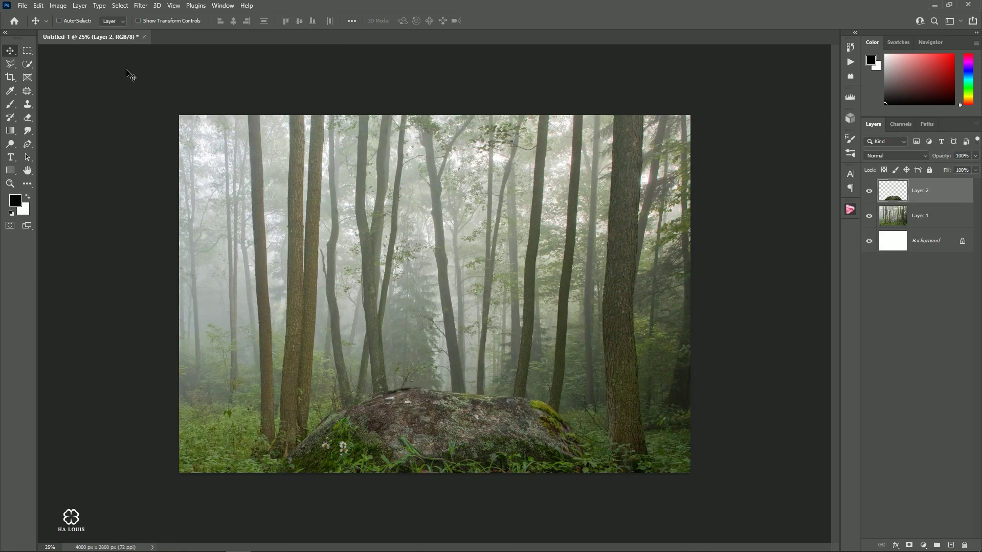
Open the tree.jpg photo
click(23, 5)
click(20, 27)
click(386, 223)
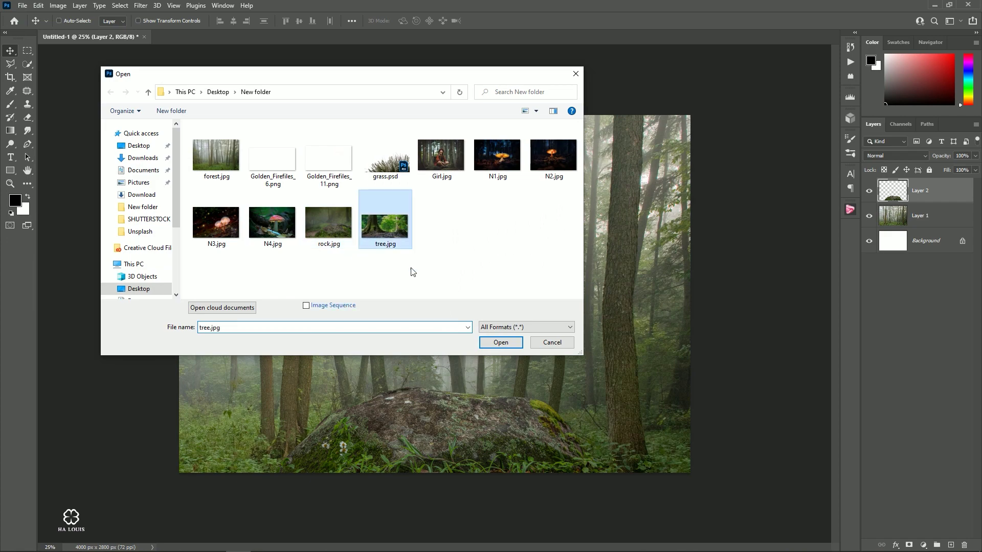
click(499, 342)
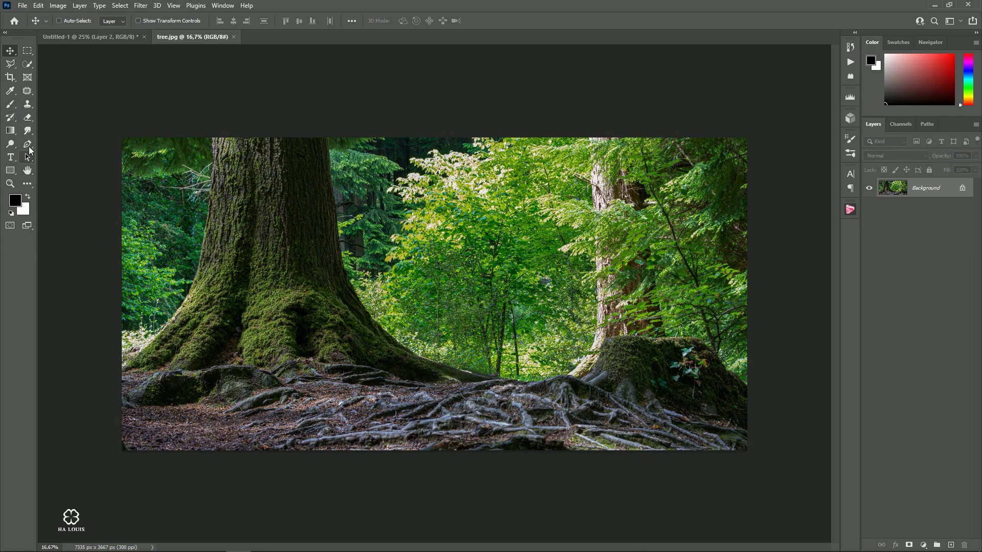
Trace the large mossy trunk's outline with the Pen tool
click(28, 145)
click(128, 359)
drag(185, 367, 282, 407)
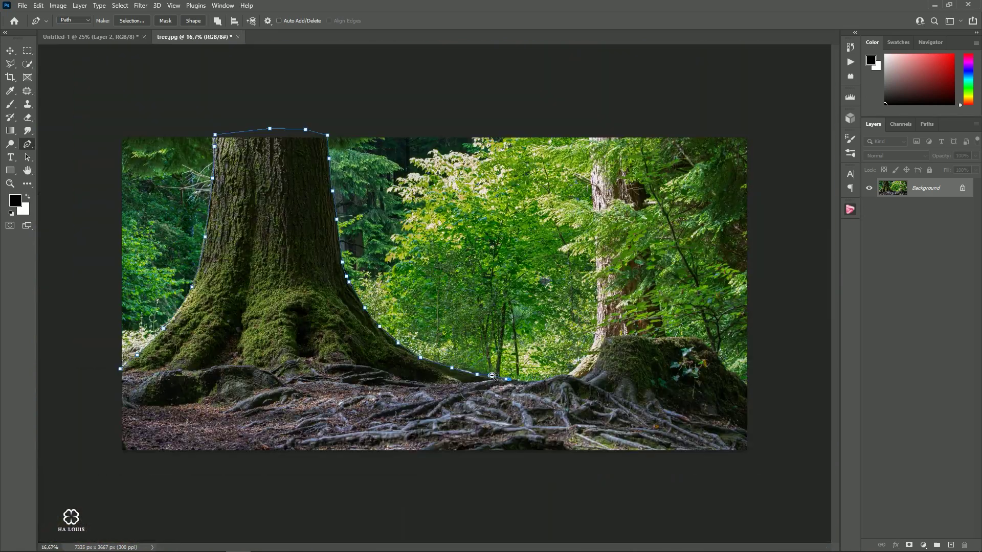
alt+click(492, 376)
Make a selection from the trunk path and drag it into the forest composition
right_click(282, 288)
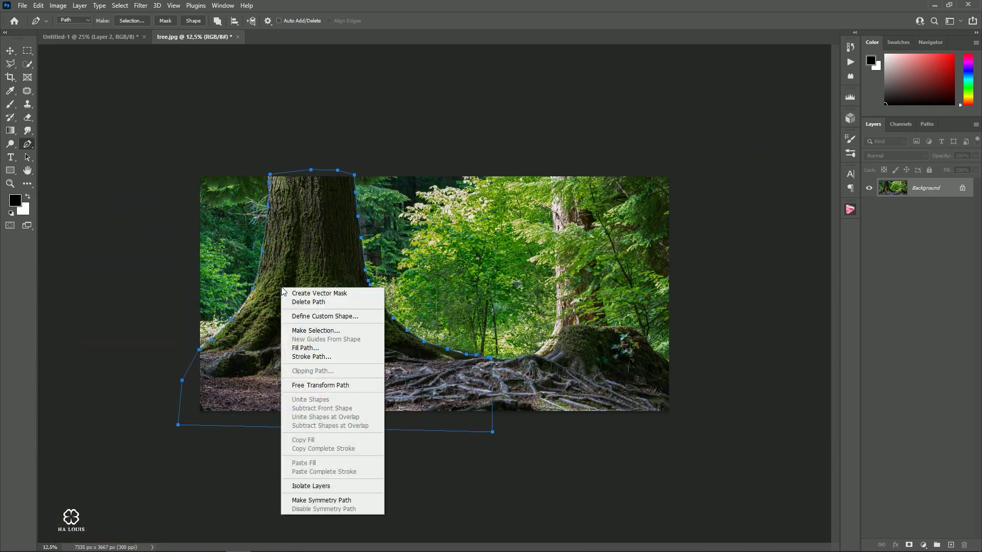
click(307, 330)
click(543, 146)
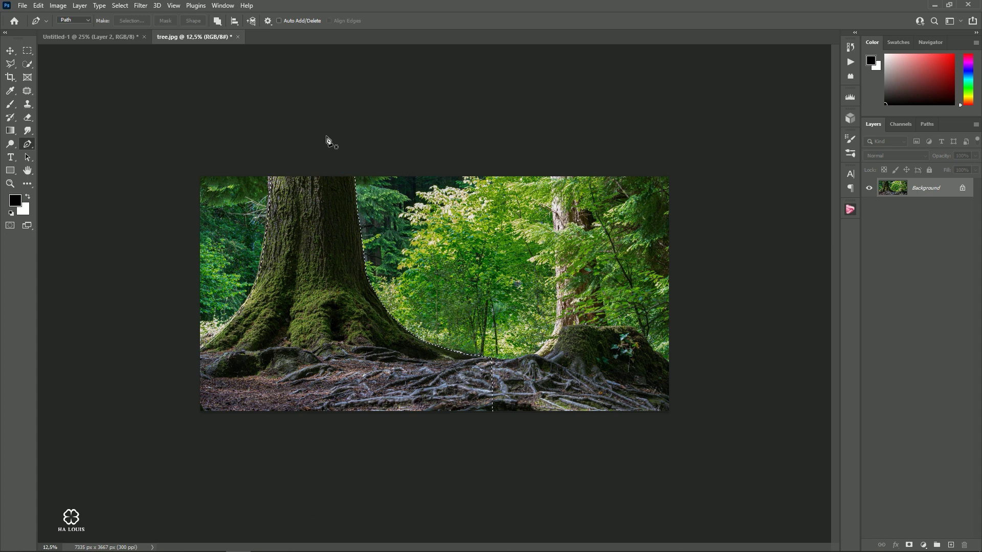
click(11, 50)
drag(317, 287, 333, 290)
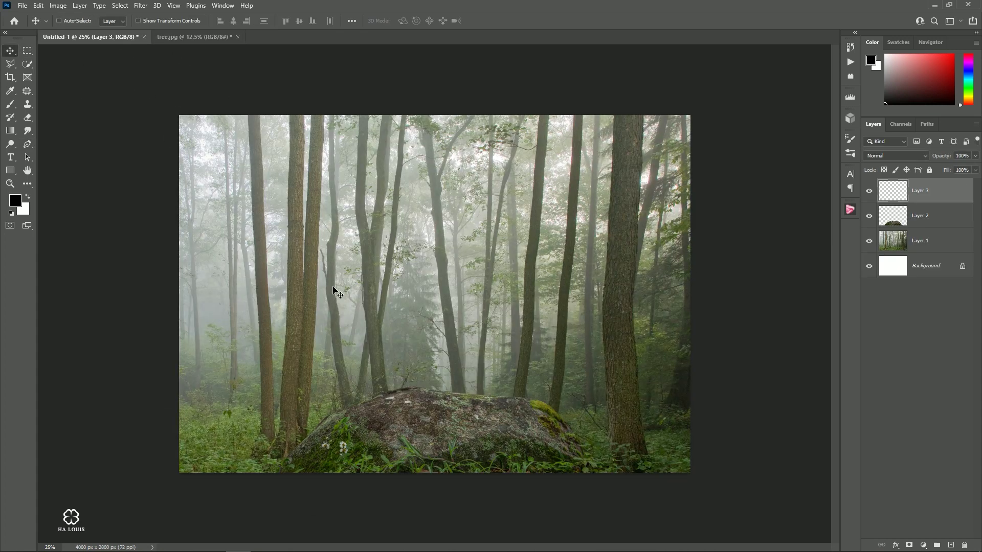
Enlarge the trunk layer, move it to the left edge, stretch it taller, and commit
key(ctrl+minus)
key(ctrl+t)
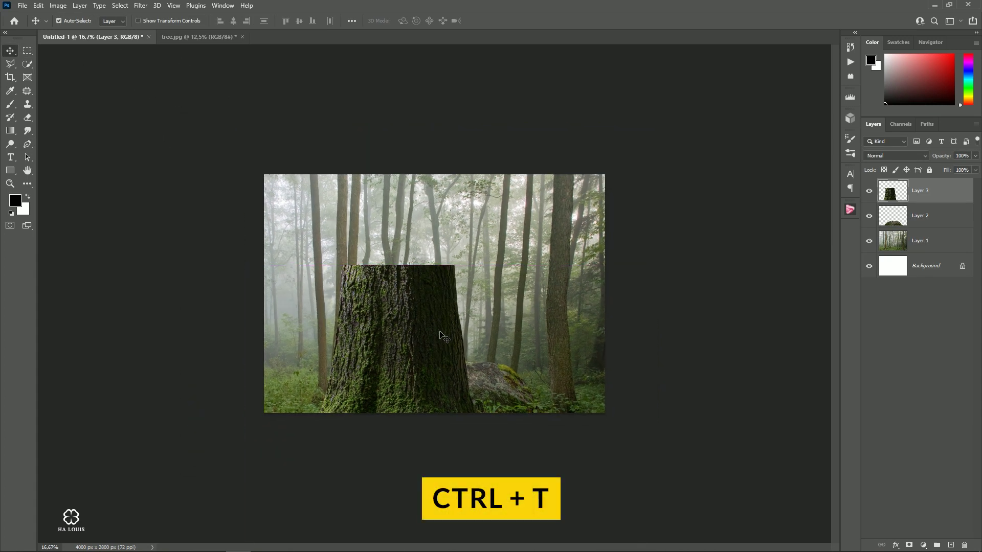
key(ctrl+t)
drag(441, 335, 392, 237)
mouse_move(564, 169)
mouse_down()
mouse_move(611, 124)
mouse_move(586, 159)
mouse_up()
drag(488, 221, 436, 236)
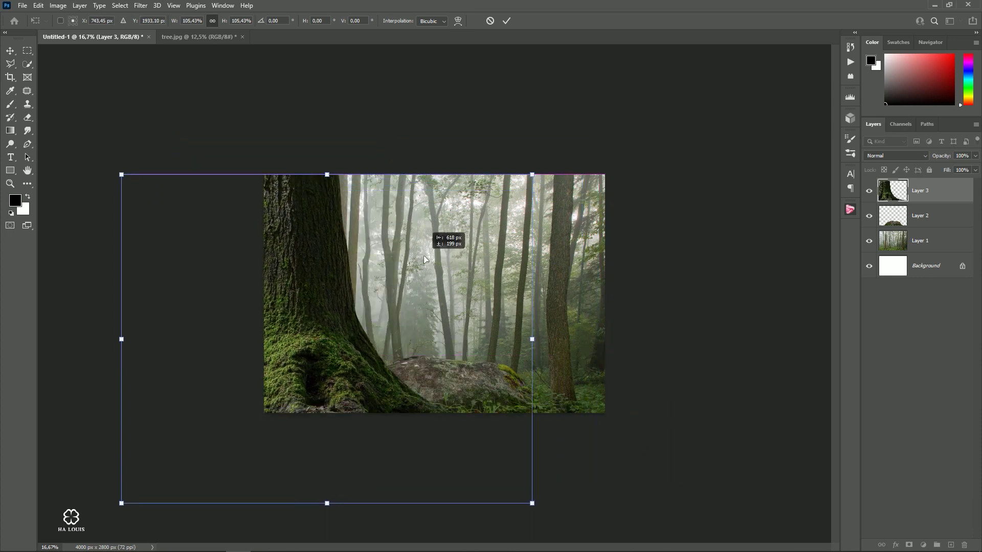
mouse_move(531, 176)
mouse_down()
mouse_move(536, 169)
mouse_move(526, 180)
mouse_up()
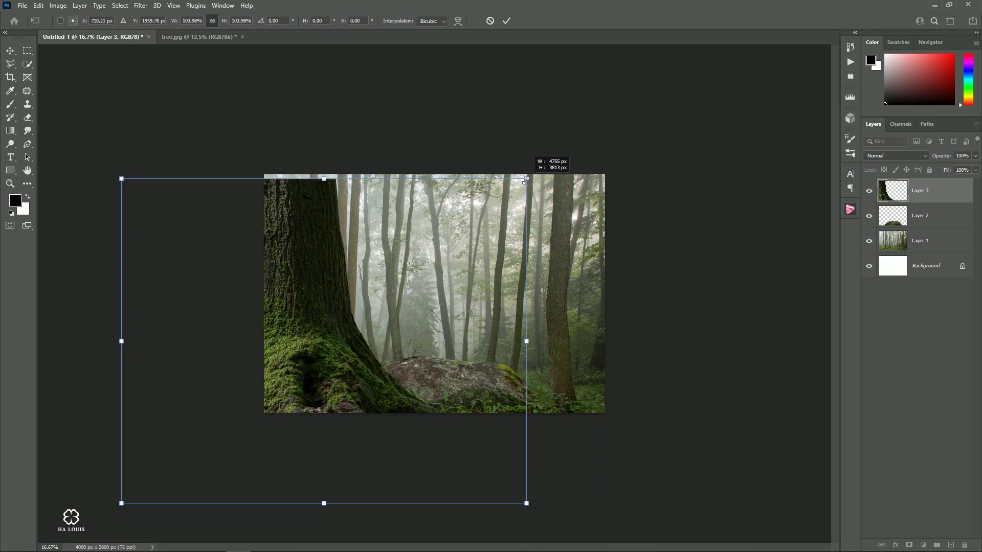
mouse_move(440, 243)
mouse_down()
mouse_move(440, 257)
mouse_move(452, 258)
mouse_move(449, 239)
mouse_up()
drag(334, 501, 330, 536)
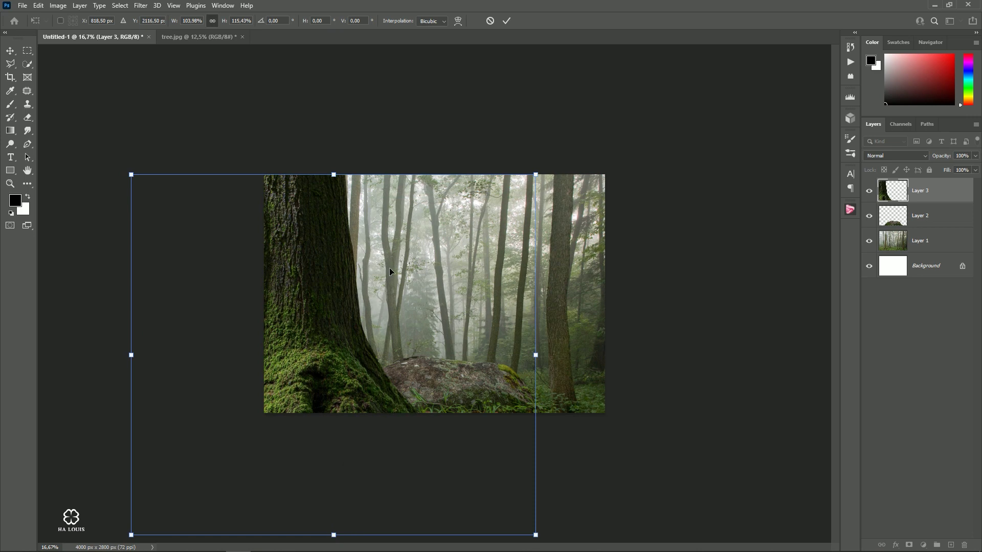
mouse_move(390, 268)
mouse_down()
mouse_move(388, 277)
mouse_move(388, 269)
mouse_up()
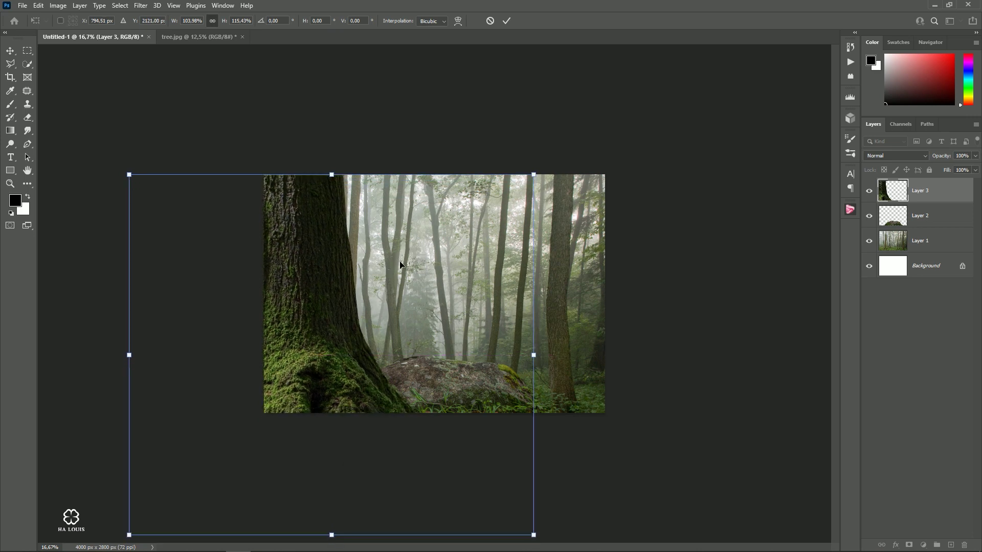
click(507, 24)
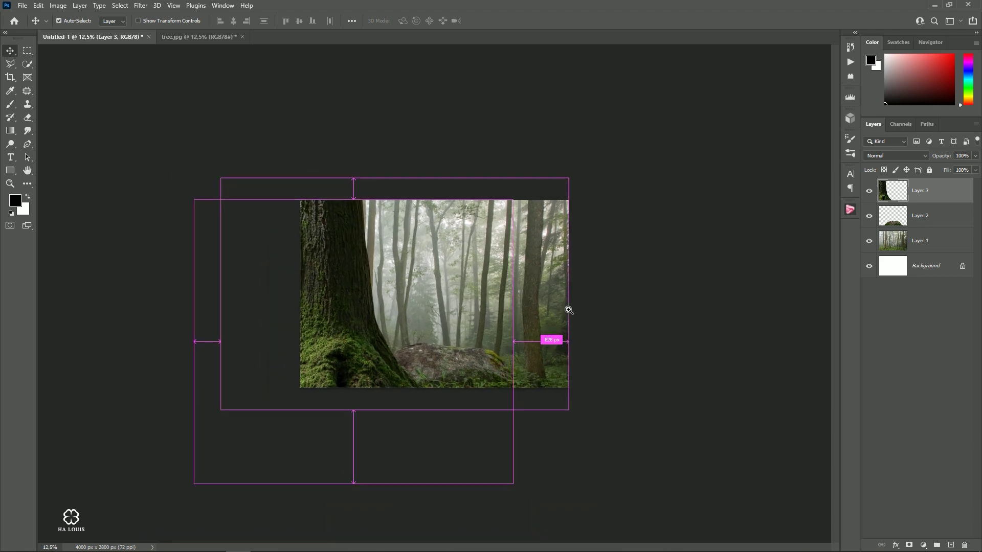
scroll(531, 319, up, 2)
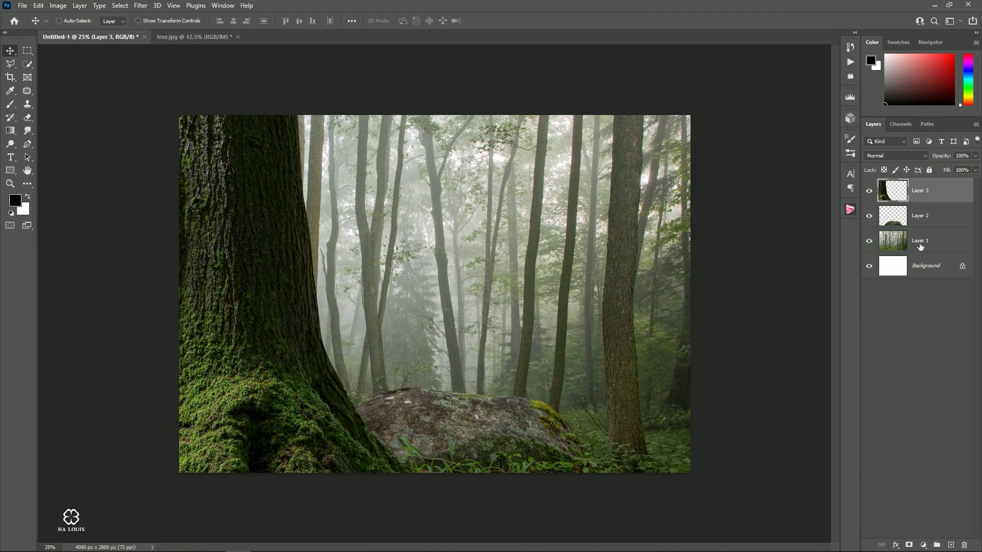
Open the Girl.jpg photo
click(922, 246)
click(924, 197)
click(22, 5)
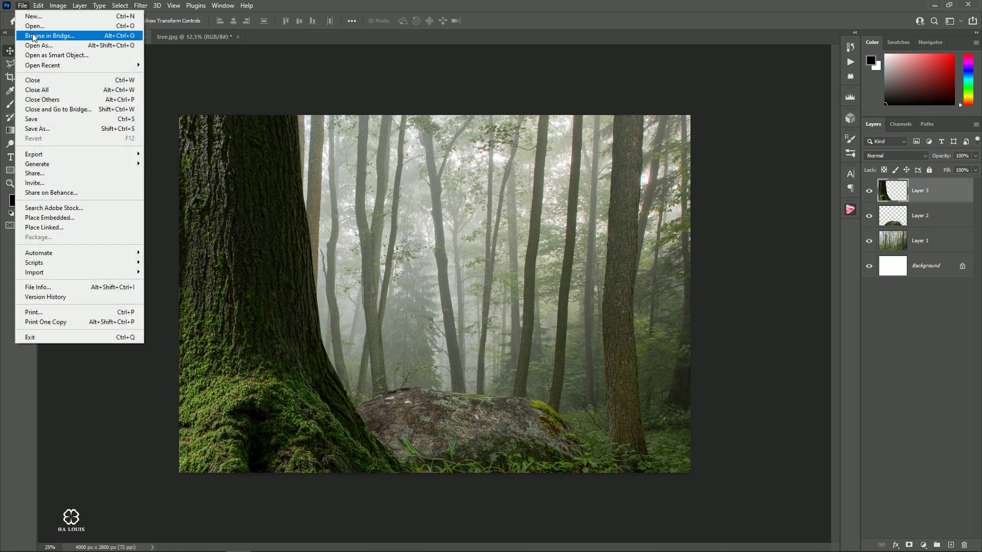
click(31, 30)
click(445, 158)
key(Return)
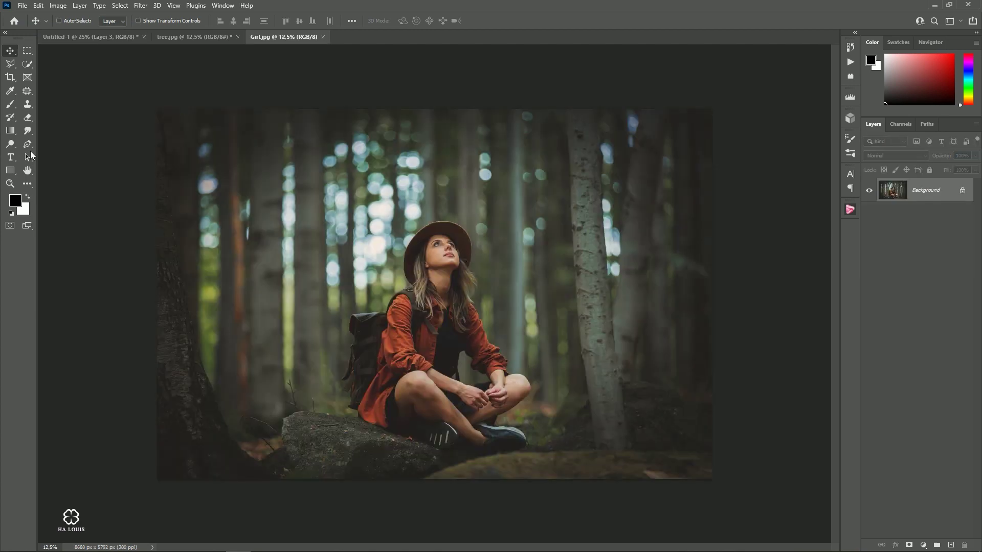
Trace the girl's outline with the Pen tool, working close around her jacket hem
click(28, 145)
click(400, 423)
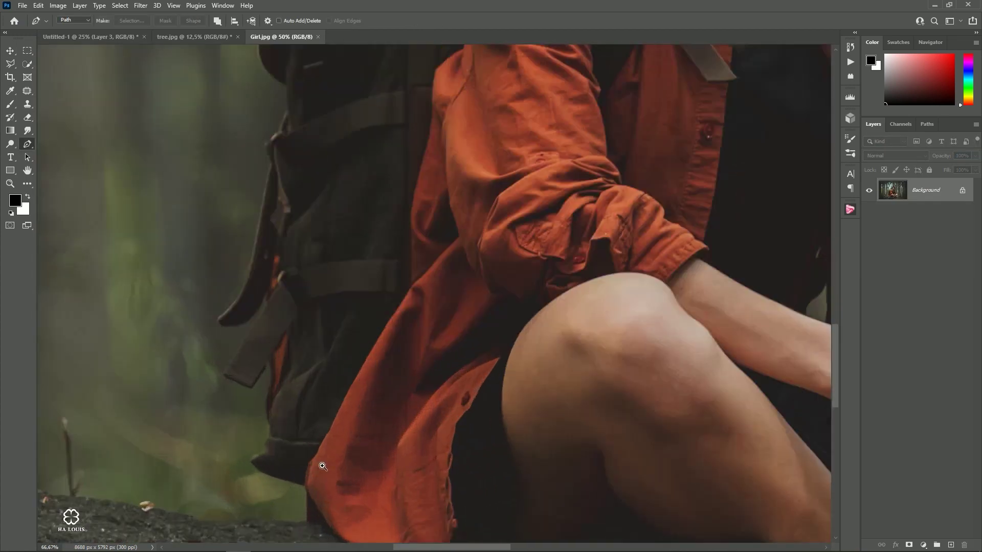
click(322, 467)
click(423, 355)
click(368, 415)
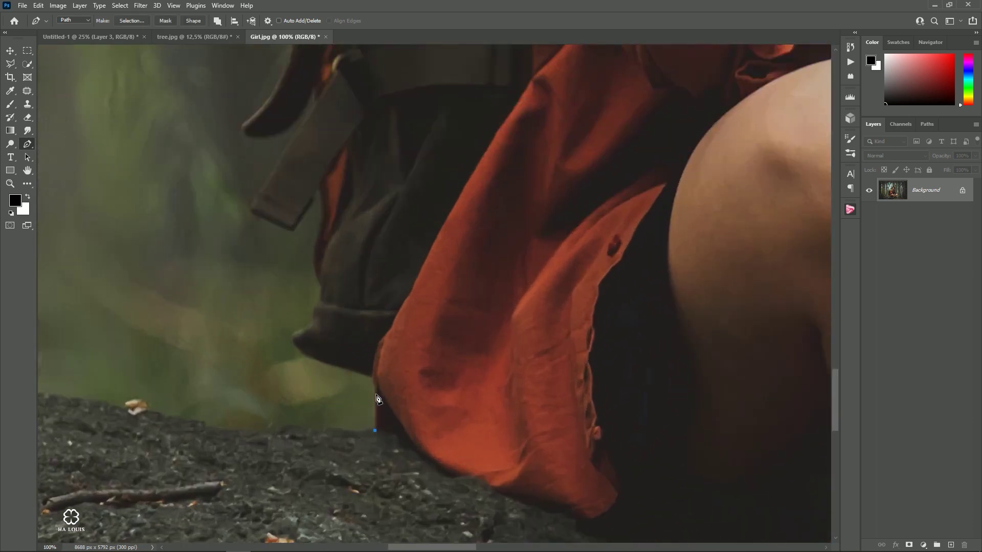
scroll(276, 261, up, 3)
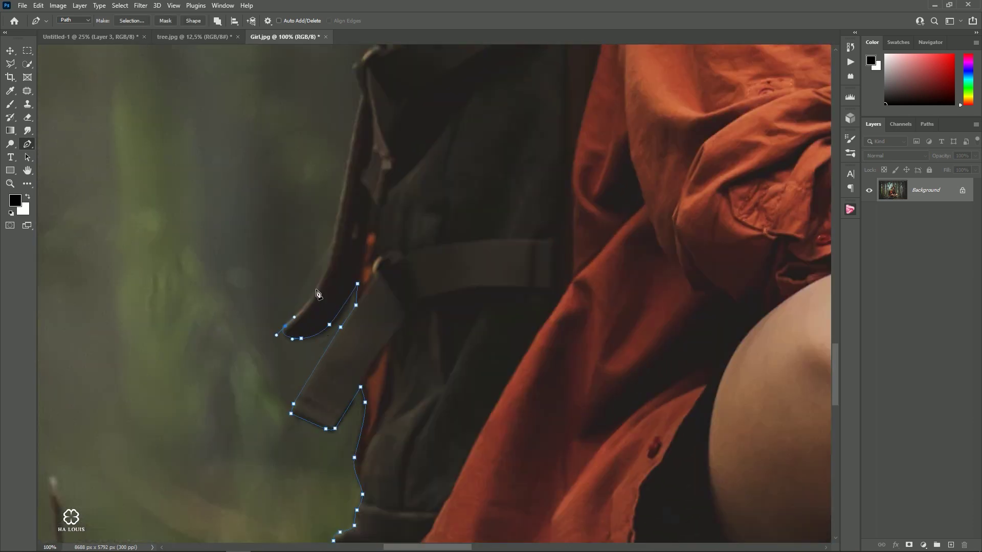
scroll(307, 317, up, 3)
scroll(333, 373, up, 3)
scroll(360, 427, up, 3)
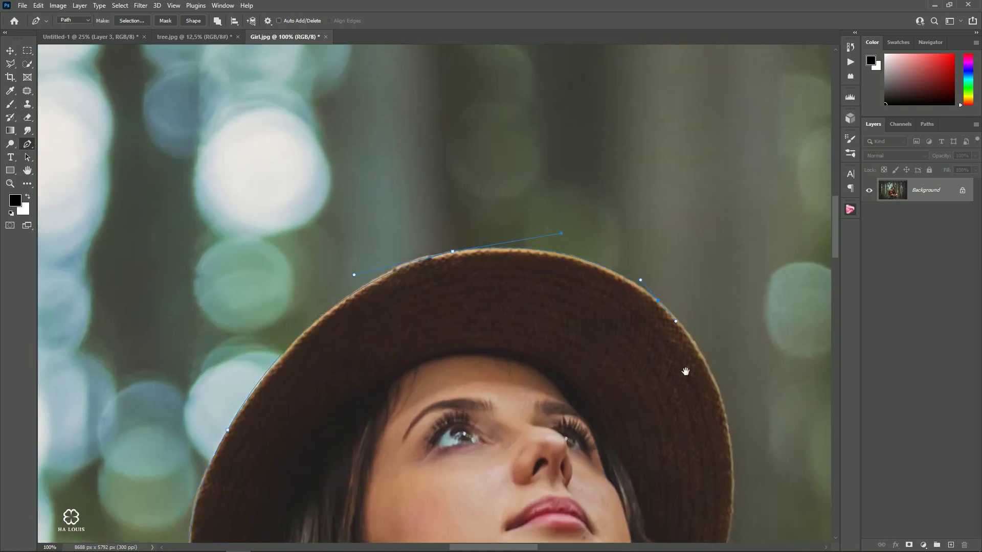
scroll(686, 372, down, 5)
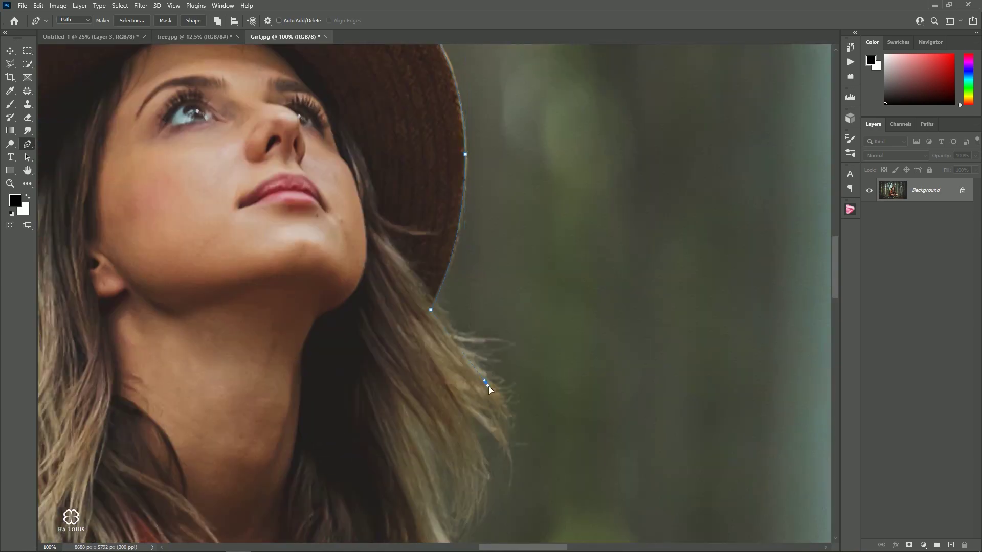
scroll(686, 372, down, 5)
scroll(685, 372, down, 5)
key(ctrl+plus)
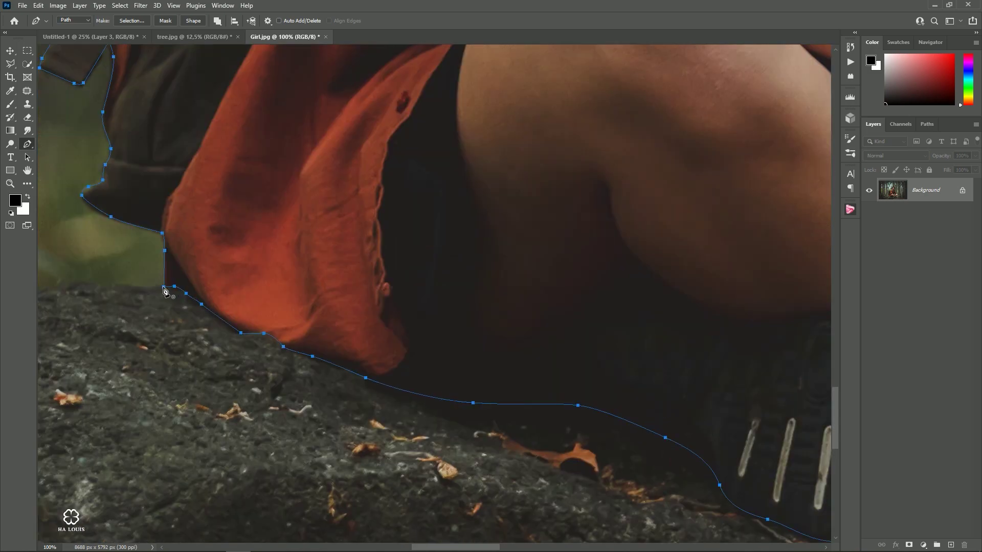
Make a selection from the girl's path and add a layer mask hiding the background
right_click(227, 254)
click(243, 298)
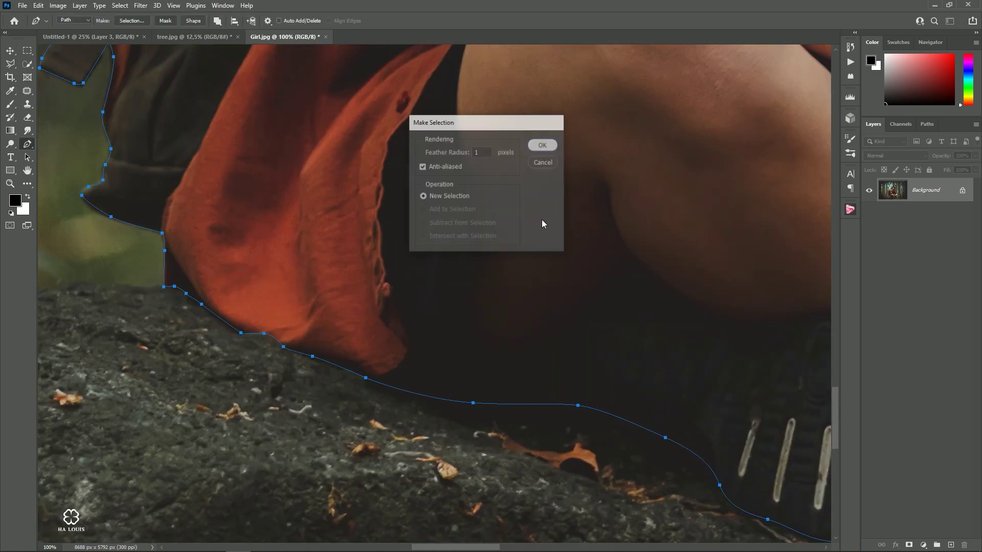
key(Return)
scroll(622, 307, down, 5)
scroll(621, 307, down, 1)
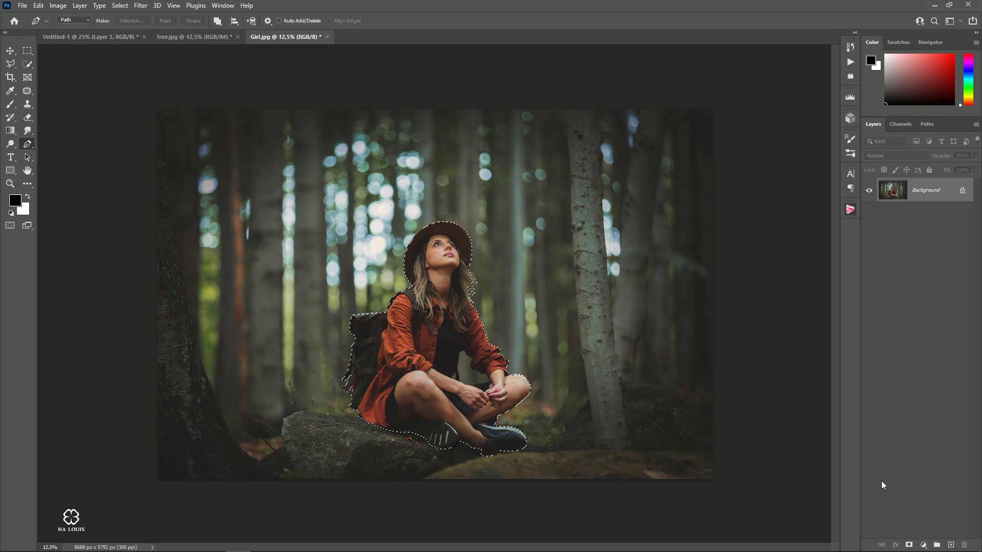
click(909, 545)
Outline the grey gap between the girl's arm and body with a Pen path
scroll(565, 389, up, 2)
scroll(512, 379, up, 3)
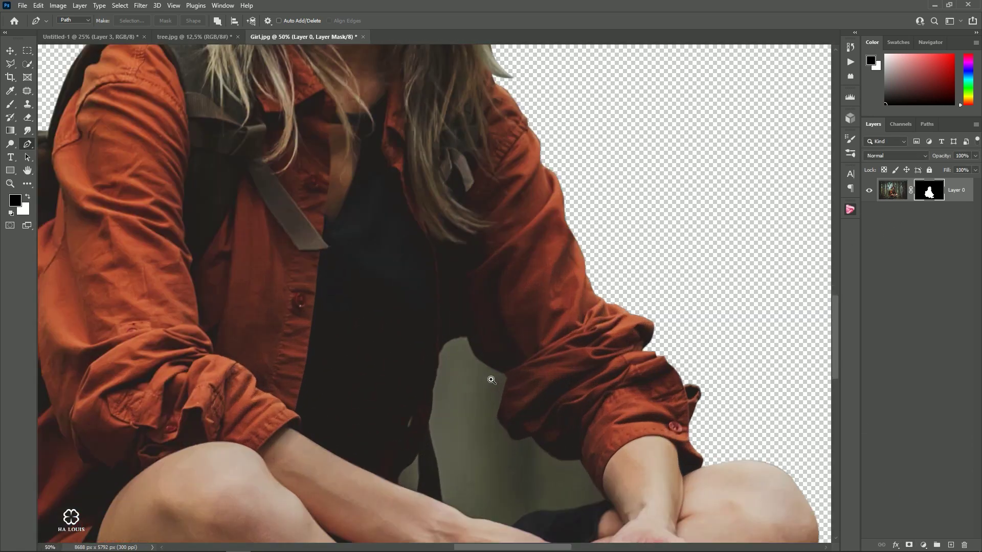
scroll(486, 373, up, 2)
scroll(417, 267, up, 1)
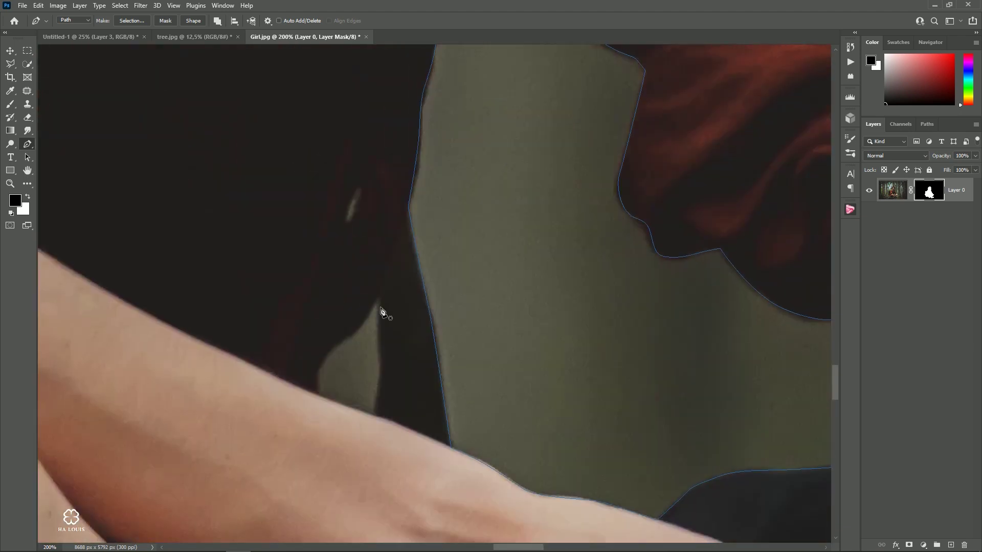
click(380, 297)
click(381, 355)
click(378, 392)
click(374, 415)
click(317, 394)
click(318, 369)
Convert the gap outline into a selection
right_click(458, 244)
click(504, 271)
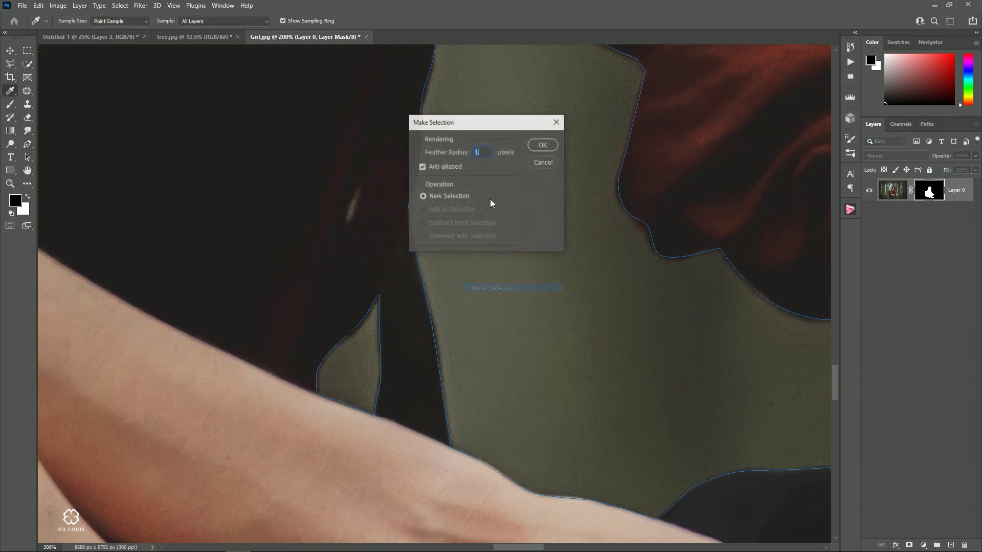
click(541, 144)
ctrl+alt+click(523, 212)
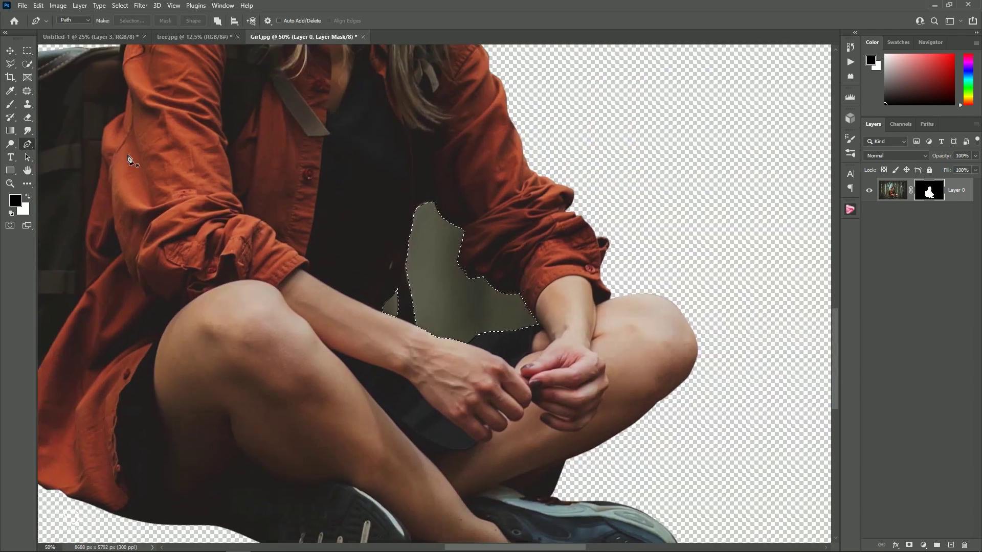
Paint the selected gap black on the mask at full strength, then deselect
key(b)
key(0)
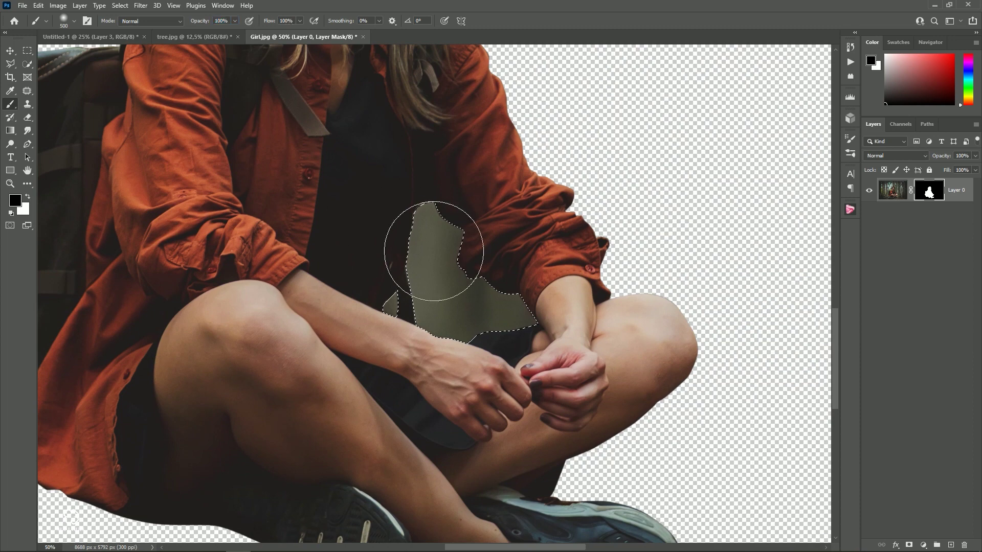
drag(434, 252, 538, 304)
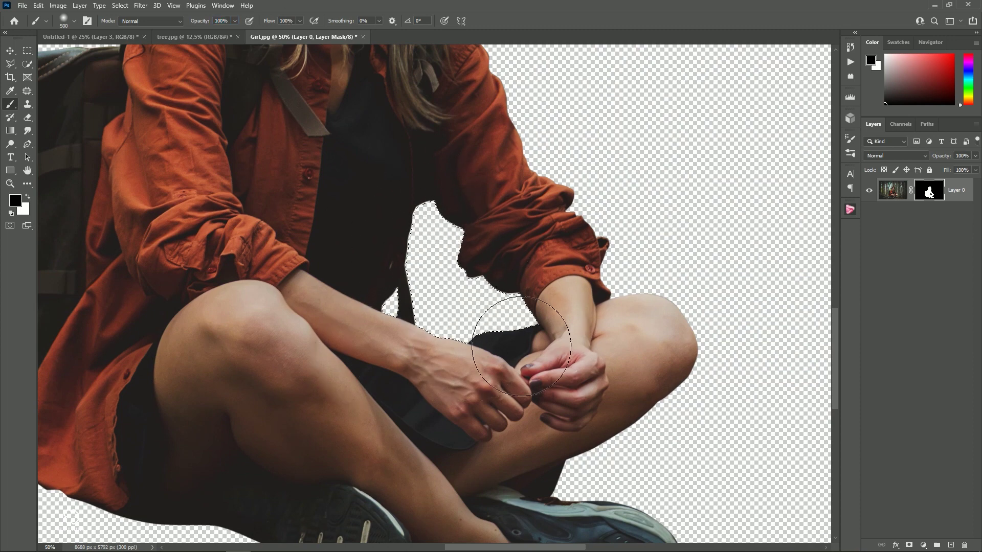
key(ctrl+d)
key(v)
key(ctrl+minus)
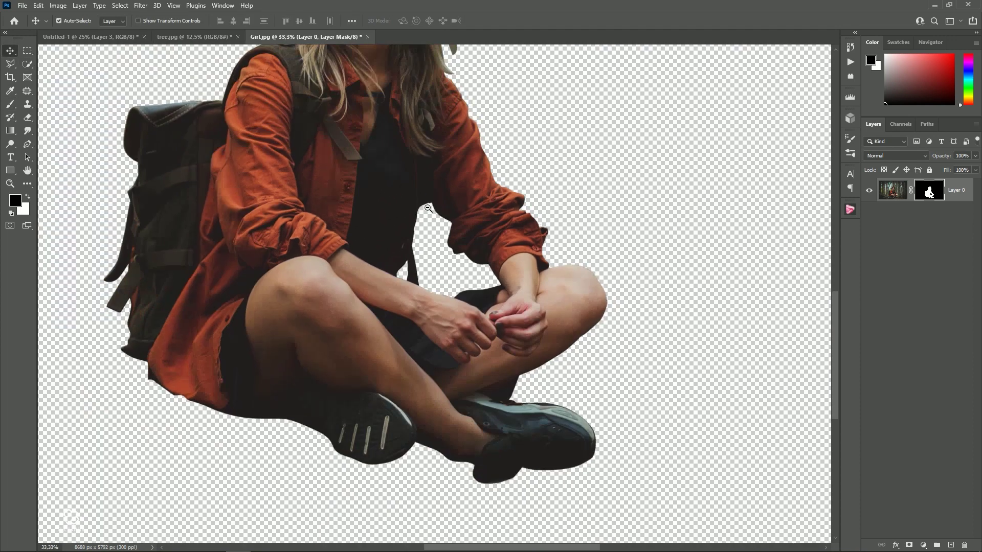
key(ctrl+minus)
key(ctrl+minus)
key(ctrl+minus)
Recover the girl's loose hair strands in Select and Mask with the Refine Edge Brush
right_click(930, 192)
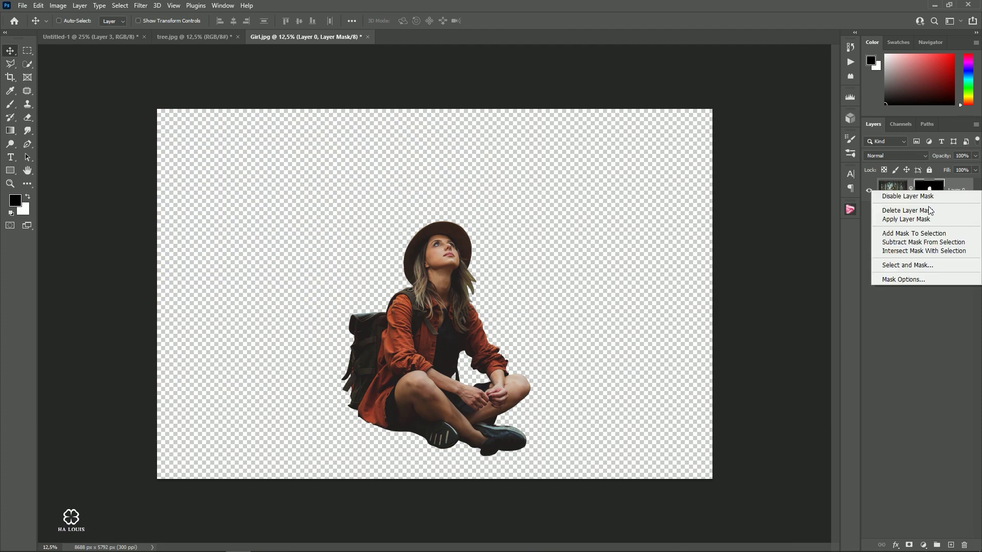
click(922, 263)
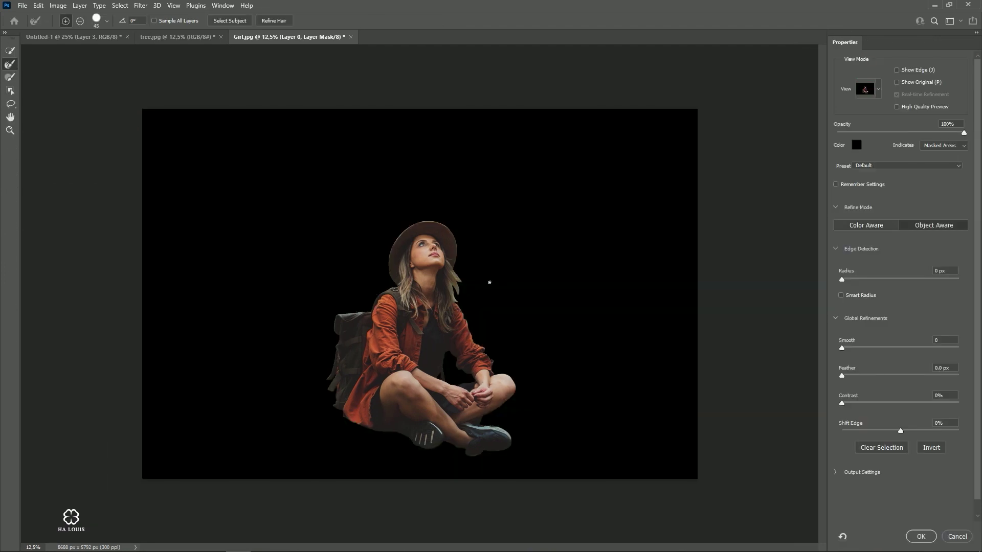
scroll(487, 281, up, 1)
scroll(483, 288, up, 2)
scroll(480, 297, up, 2)
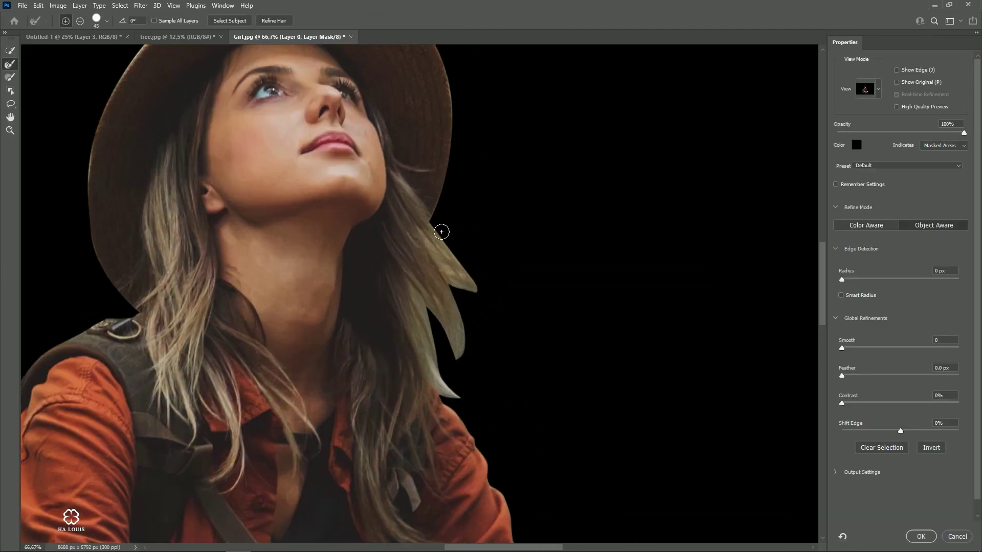
mouse_move(435, 224)
mouse_down()
mouse_move(453, 289)
mouse_move(491, 303)
mouse_move(441, 213)
mouse_move(492, 245)
mouse_move(503, 312)
mouse_move(440, 353)
mouse_move(448, 399)
mouse_move(468, 407)
mouse_move(458, 360)
mouse_move(486, 363)
mouse_move(484, 411)
mouse_move(459, 408)
mouse_up()
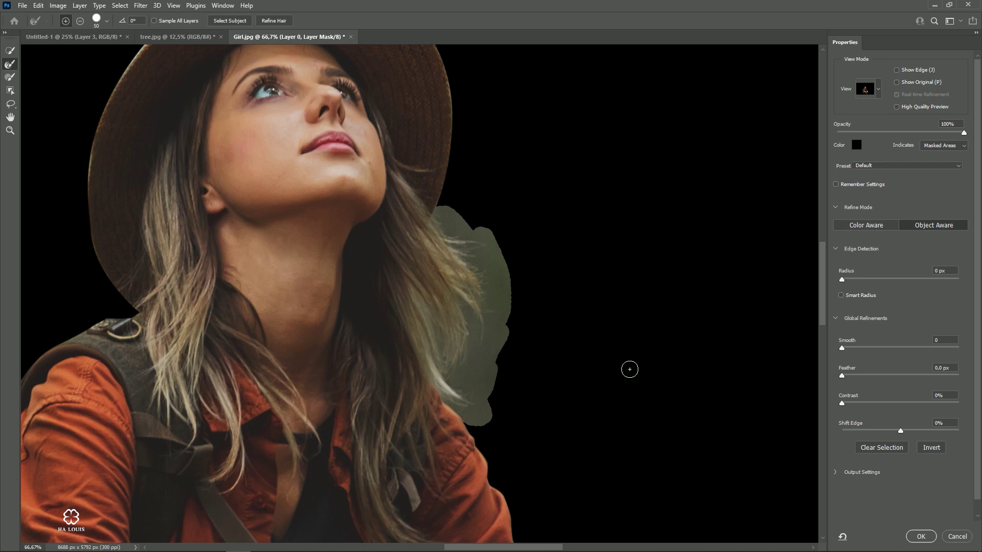
Accept the refined mask and apply it permanently to Layer 0
click(920, 535)
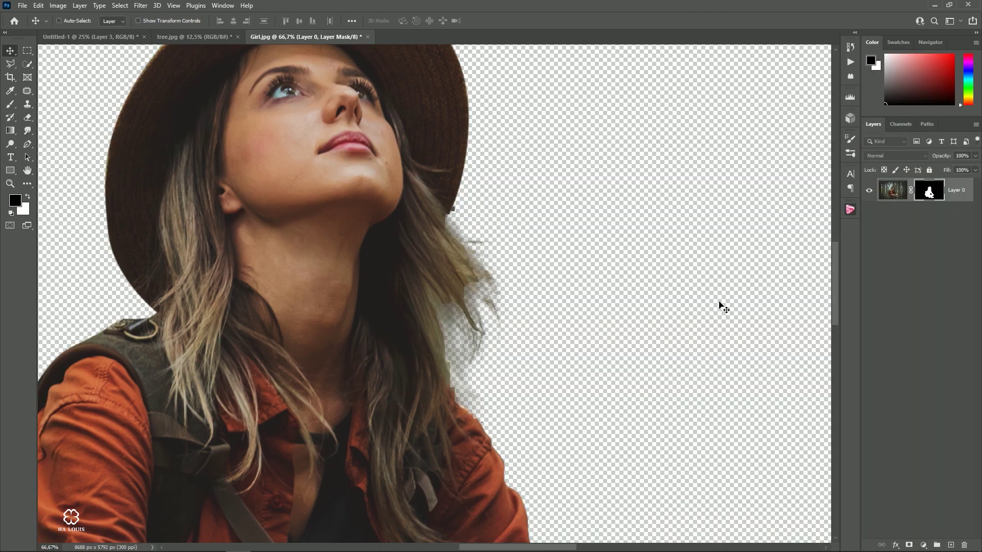
right_click(927, 192)
click(900, 215)
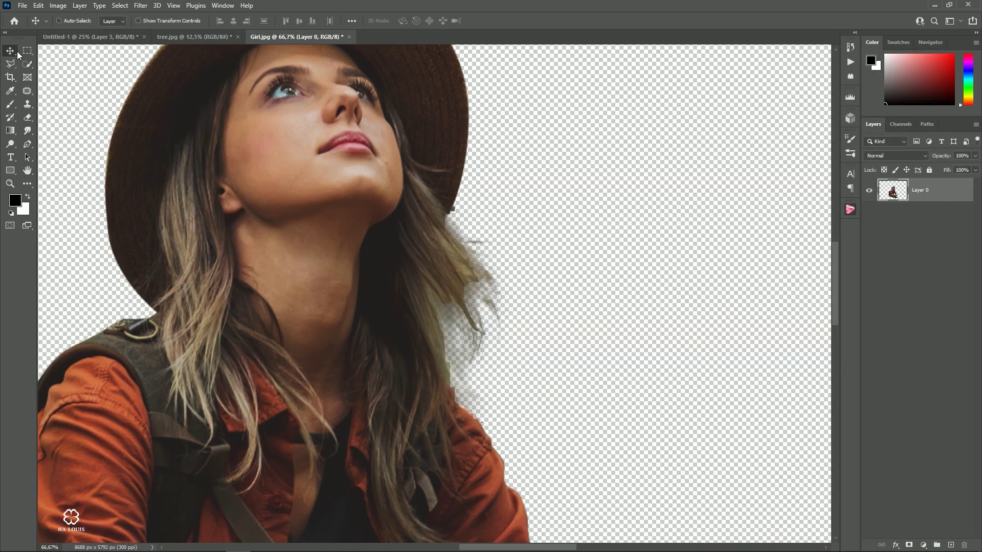
Add a grey #675e5e Solid Color fill layer beneath the girl's Layer 0
scroll(529, 252, down, 3)
scroll(527, 252, down, 1)
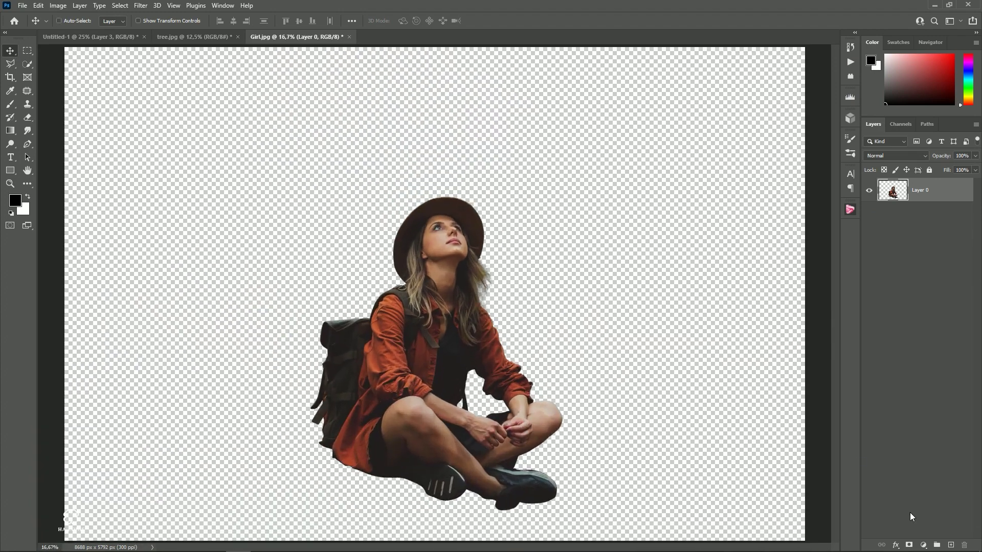
click(923, 546)
click(915, 368)
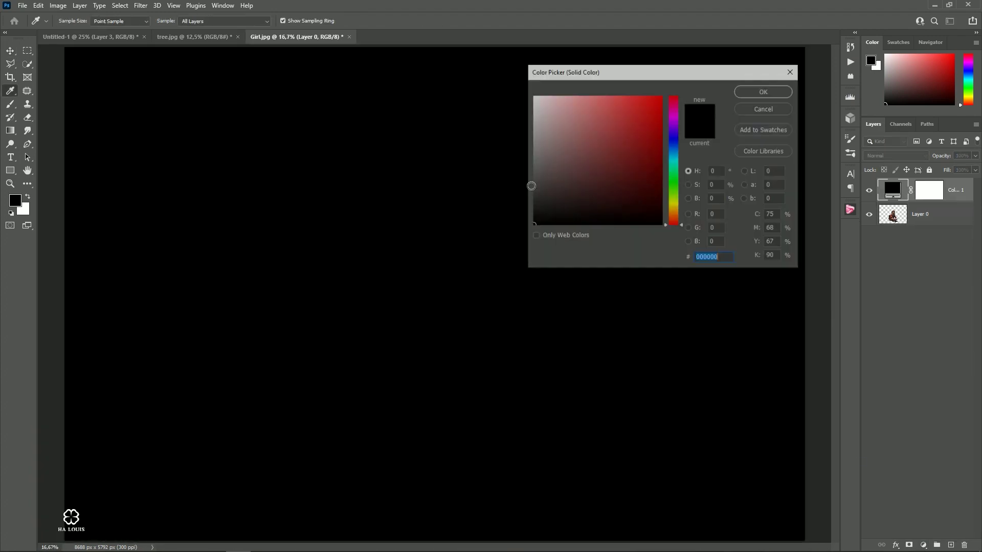
text(675e5e)
key(Return)
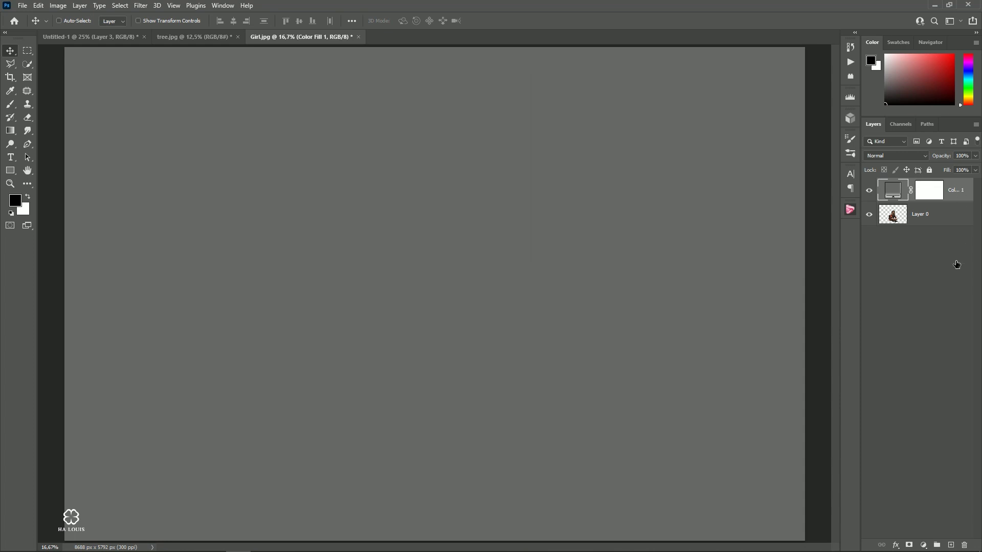
key(ctrl+bracketleft)
click(940, 194)
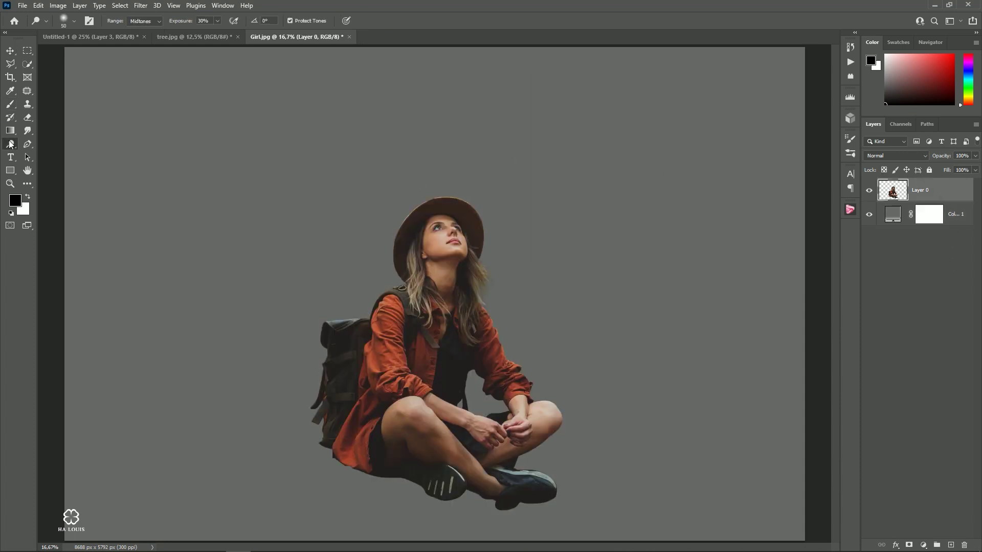
Set up the Smudge tool with a Hair Edit strand brush tip rotated to 140°
right_click(28, 130)
click(61, 149)
right_click(272, 154)
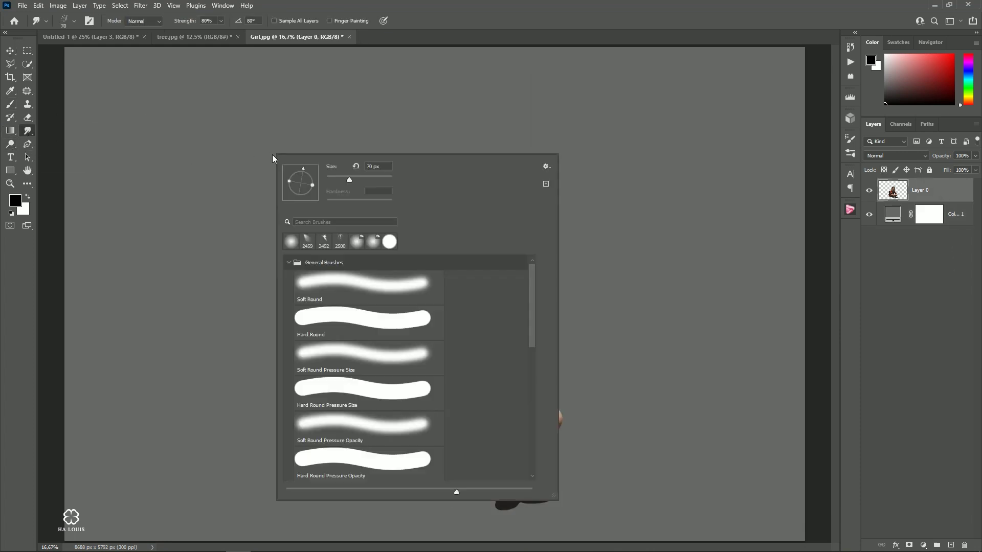
drag(532, 296, 535, 396)
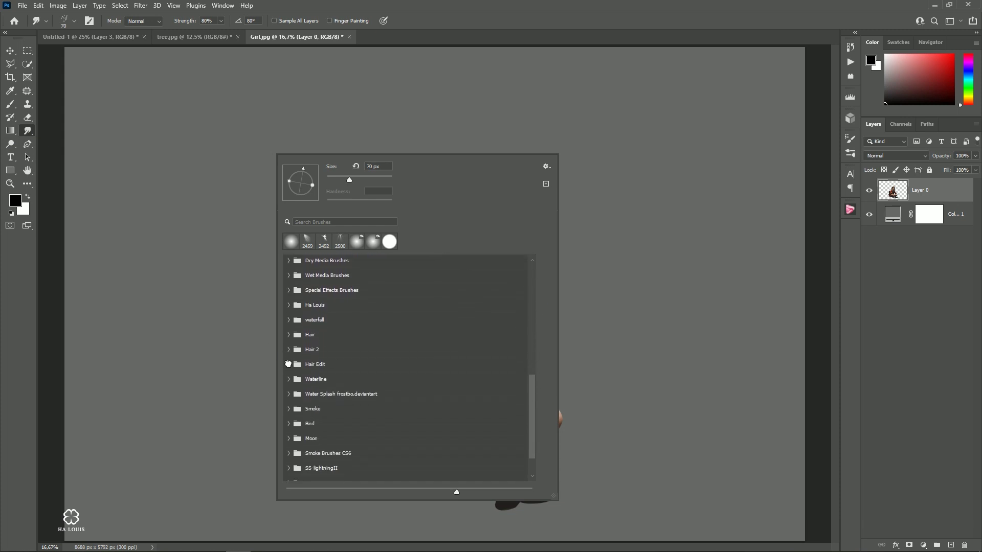
click(288, 364)
double_click(324, 381)
ctrl+space+click(485, 271)
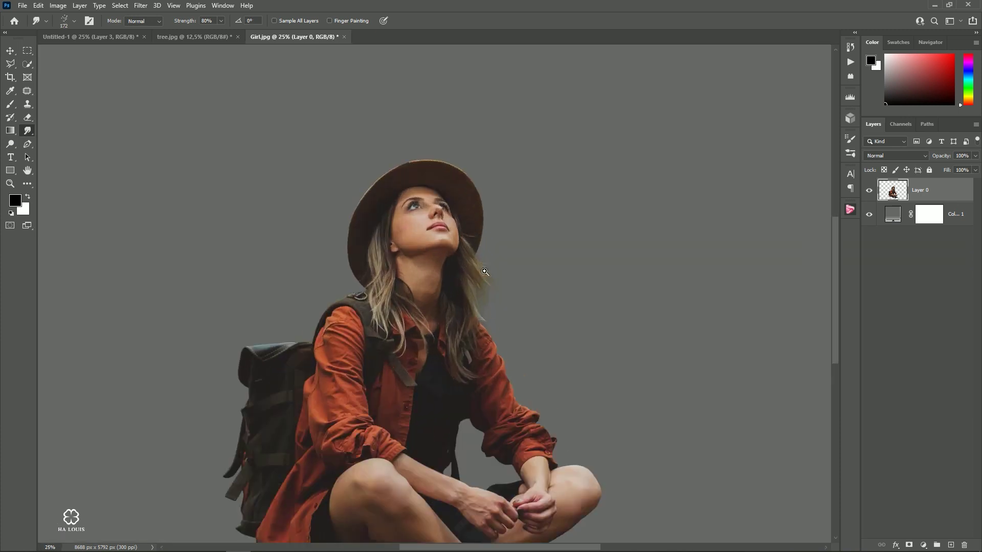
right_click(493, 249)
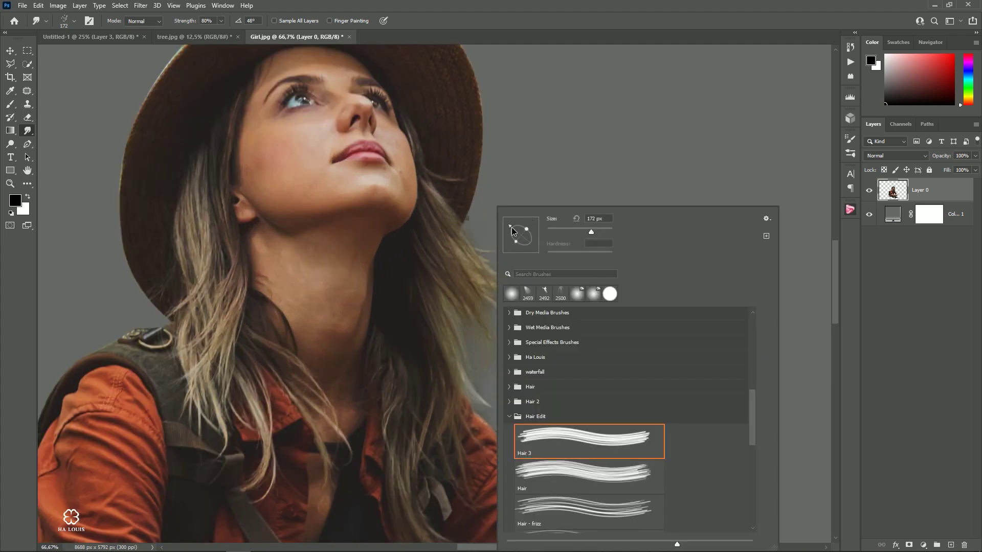
drag(527, 227, 514, 228)
key(Return)
ctrl+space+click(469, 249)
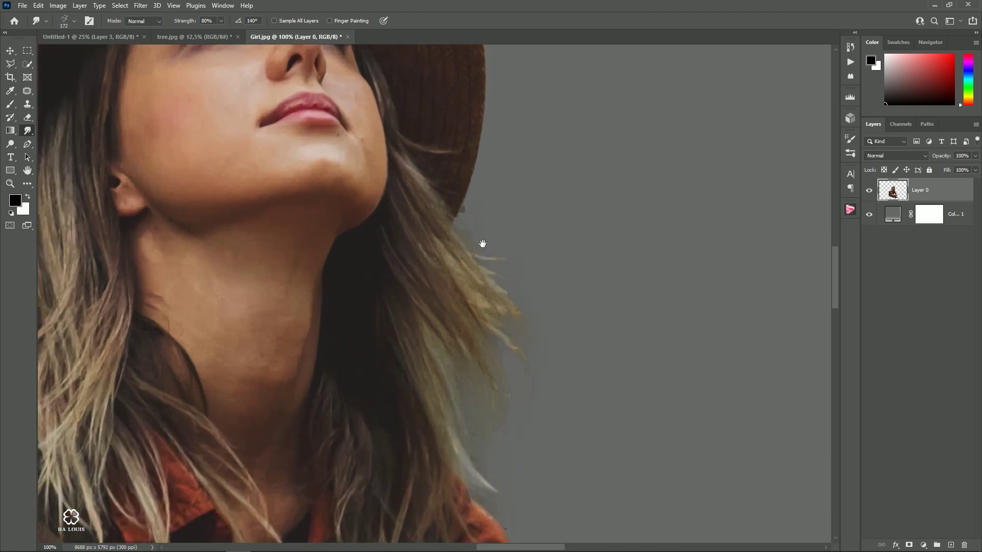
key(bracketleft)
key(bracketright)
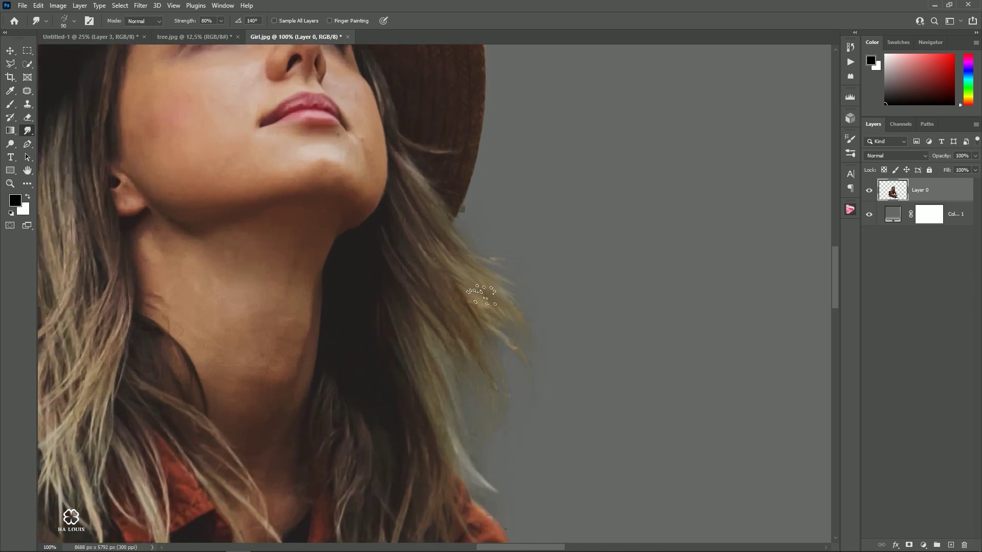
Smudge the hair strands beside her neck and hat outward into the grey background
drag(458, 296, 514, 358)
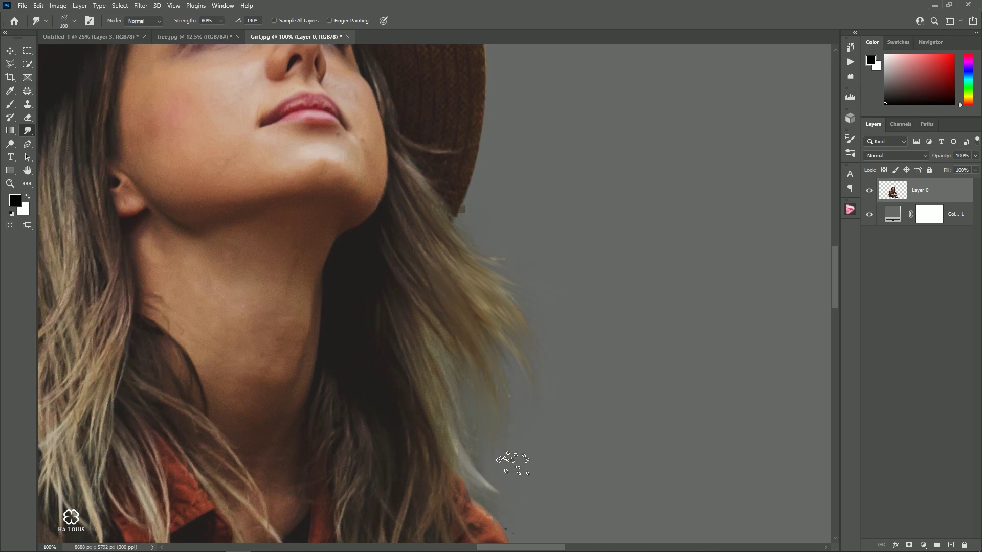
drag(513, 462, 581, 292)
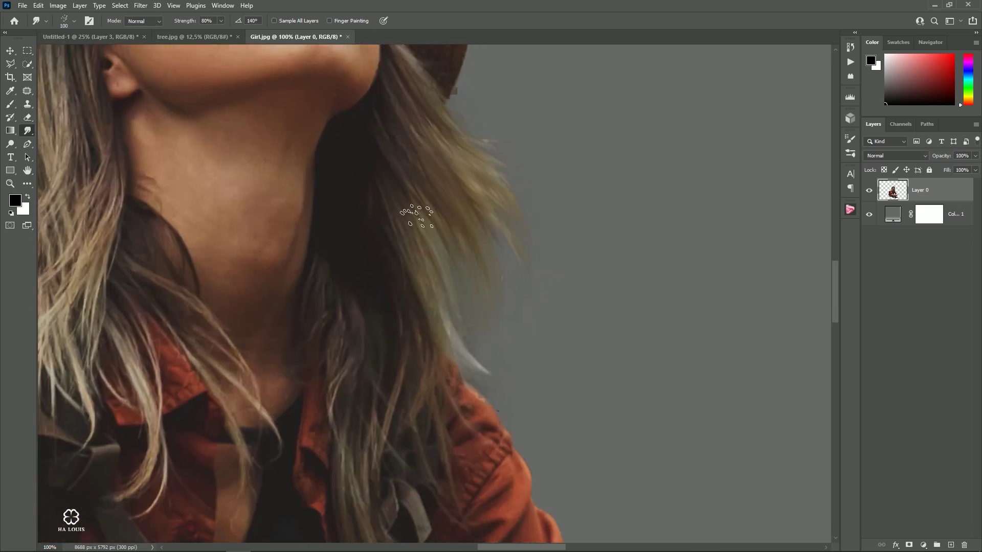
drag(439, 317, 512, 389)
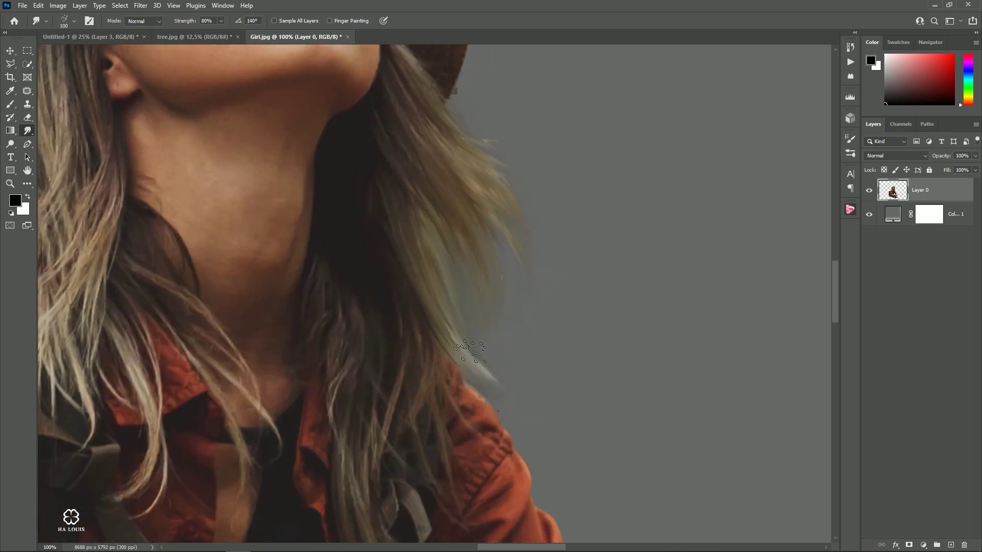
drag(447, 333, 509, 388)
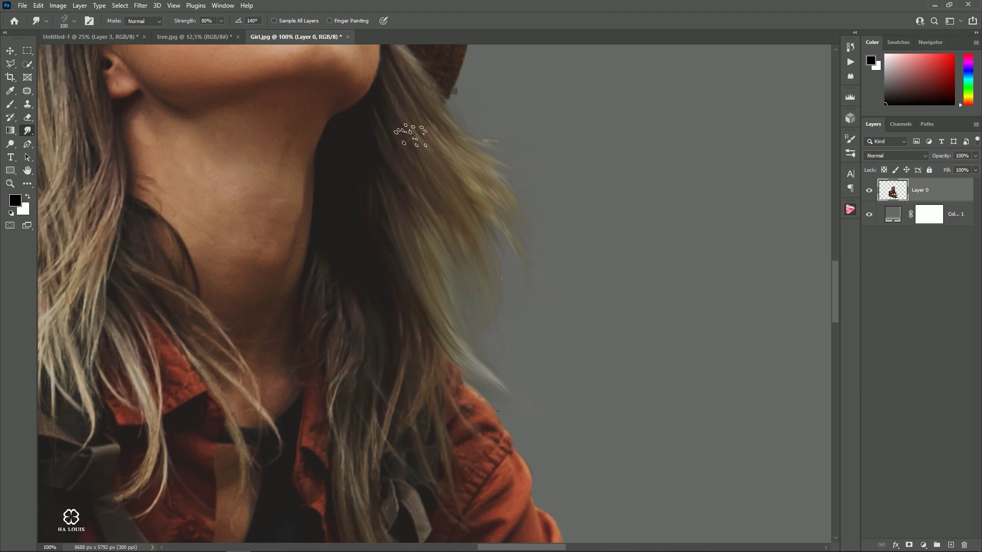
drag(399, 81, 499, 246)
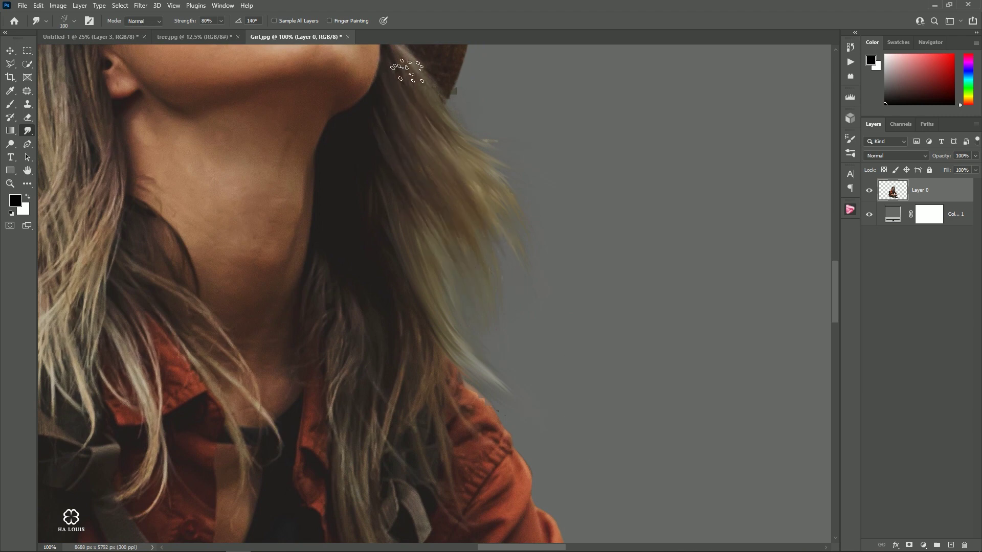
drag(407, 70, 525, 243)
alt+click(540, 272)
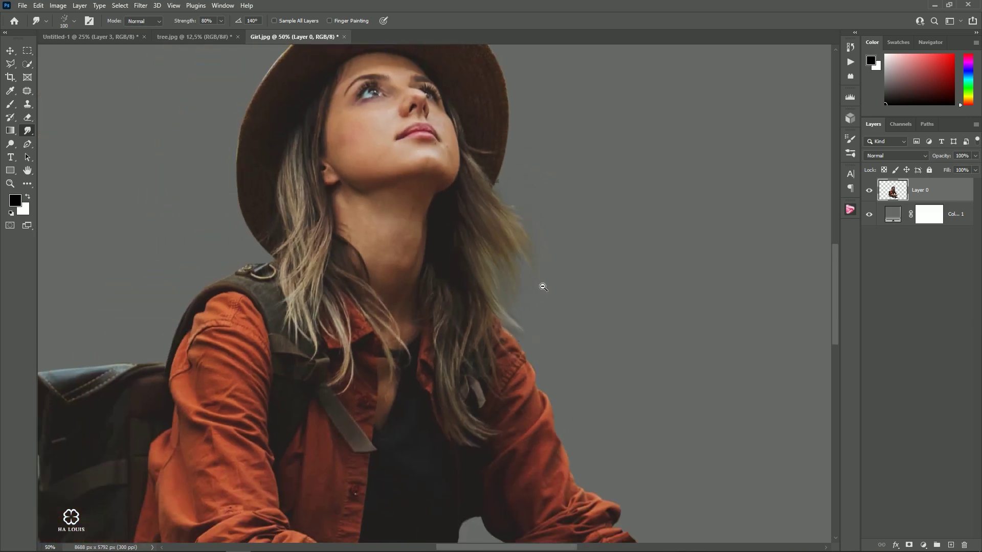
scroll(526, 197, up, 2)
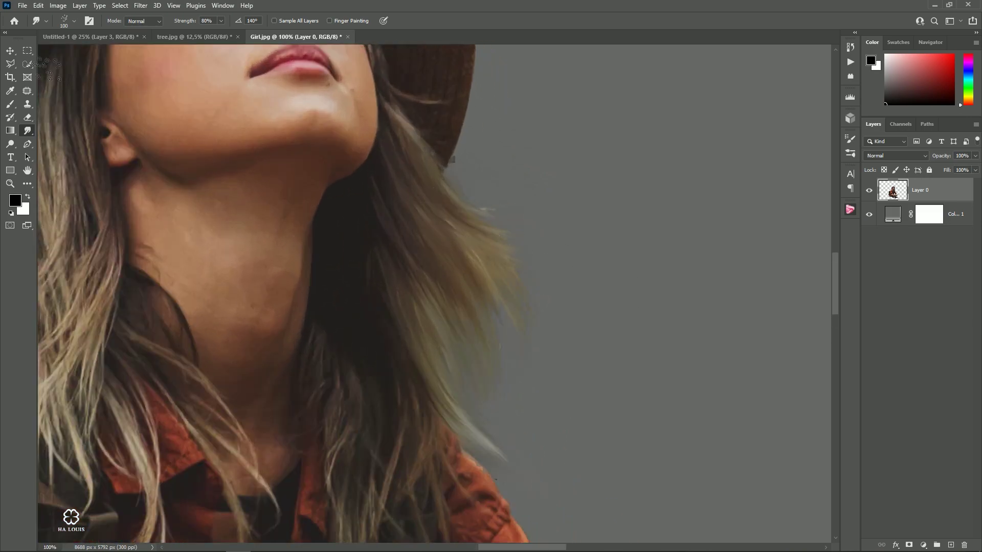
click(9, 51)
scroll(470, 195, down, 1)
scroll(511, 245, down, 4)
scroll(555, 288, down, 1)
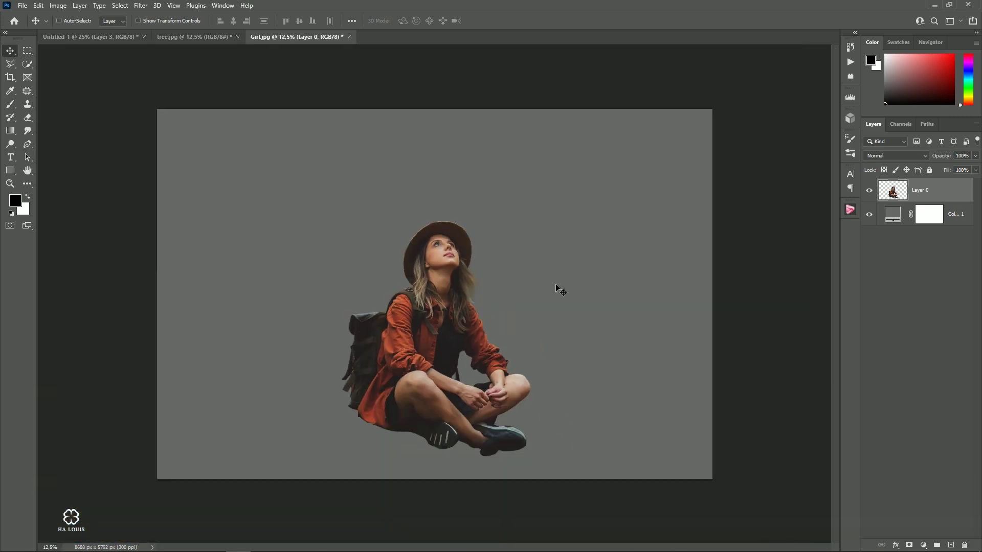
Copy the girl into the forest composite, shrinking and tilting her onto the mossy rock
drag(481, 185, 441, 326)
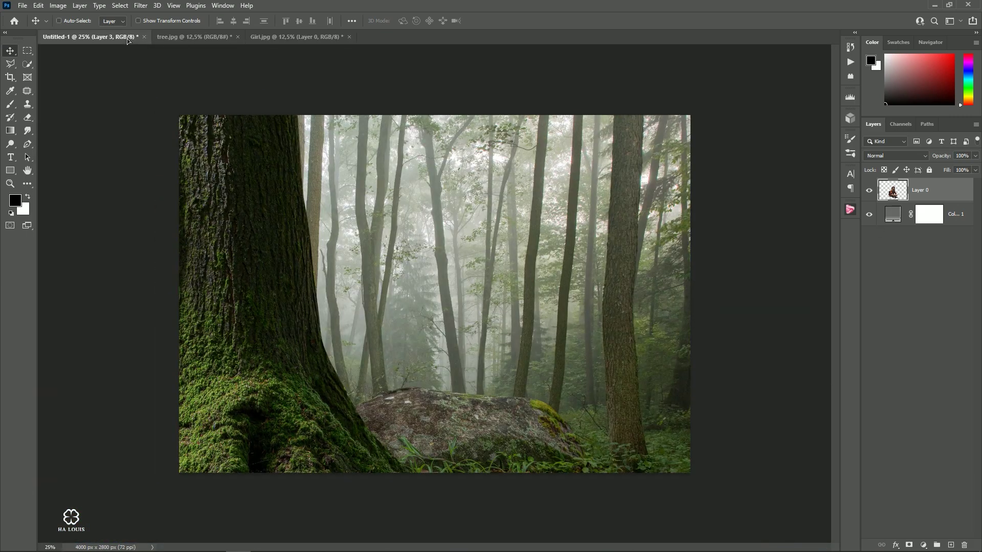
key(ctrl+t)
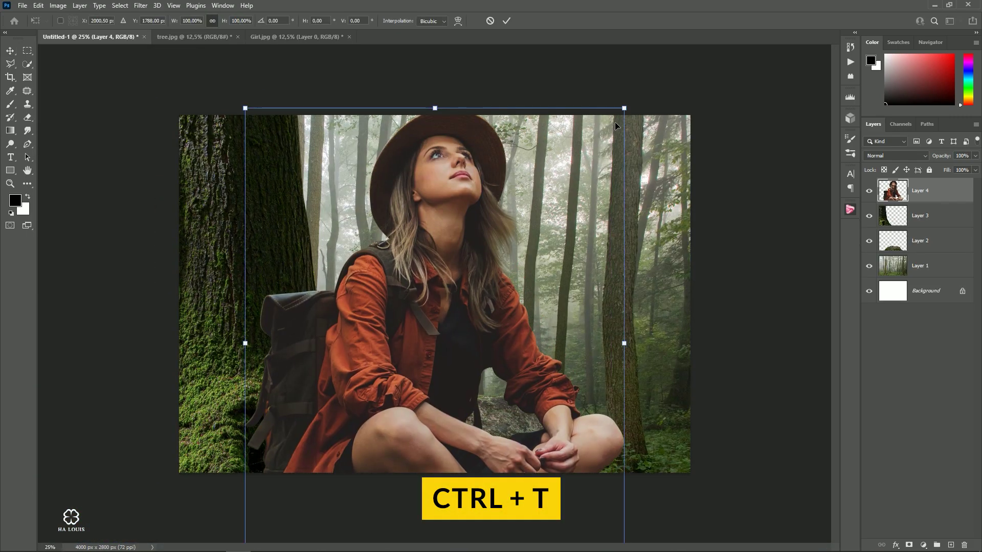
mouse_move(625, 106)
mouse_down()
mouse_move(362, 432)
mouse_move(509, 263)
mouse_move(469, 315)
mouse_up()
drag(452, 354, 454, 342)
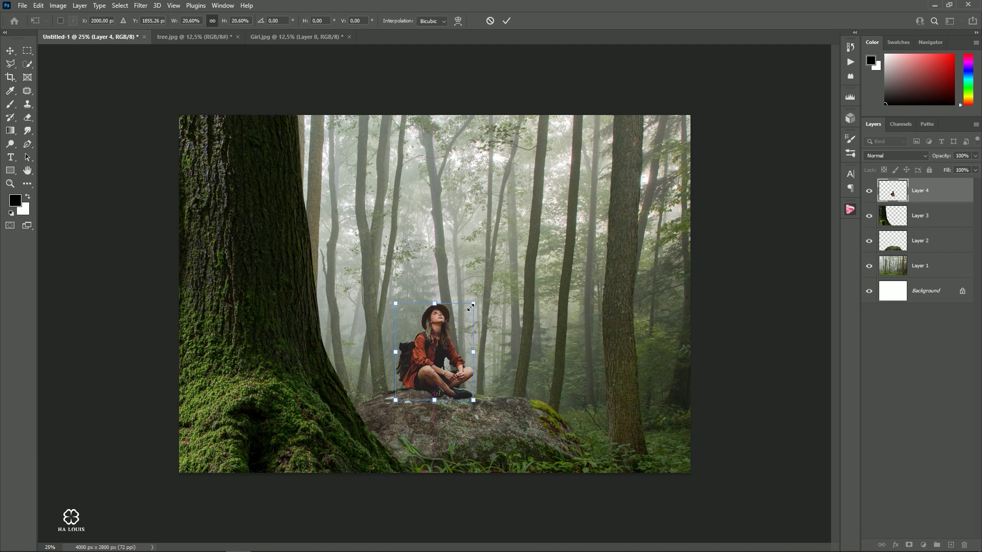
drag(471, 308, 467, 314)
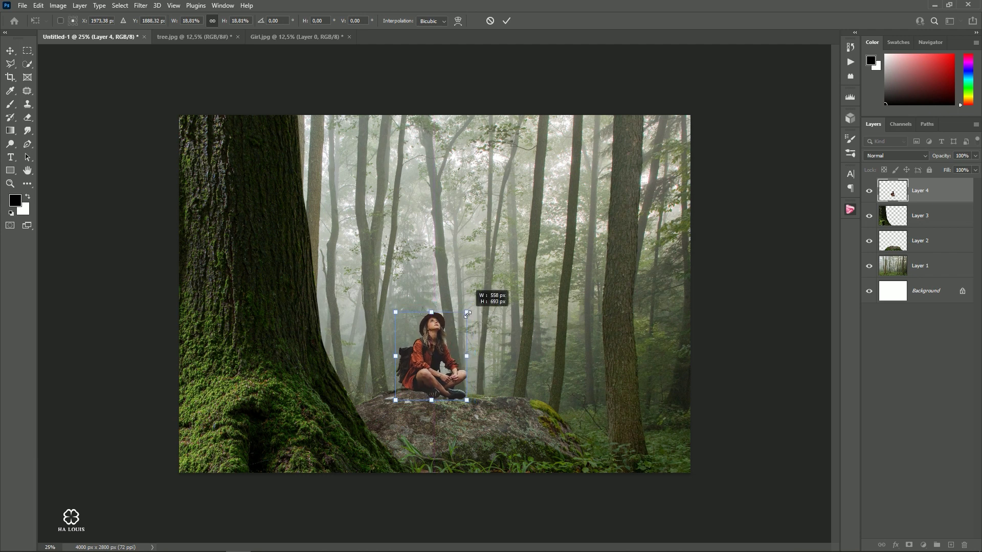
drag(467, 314, 467, 312)
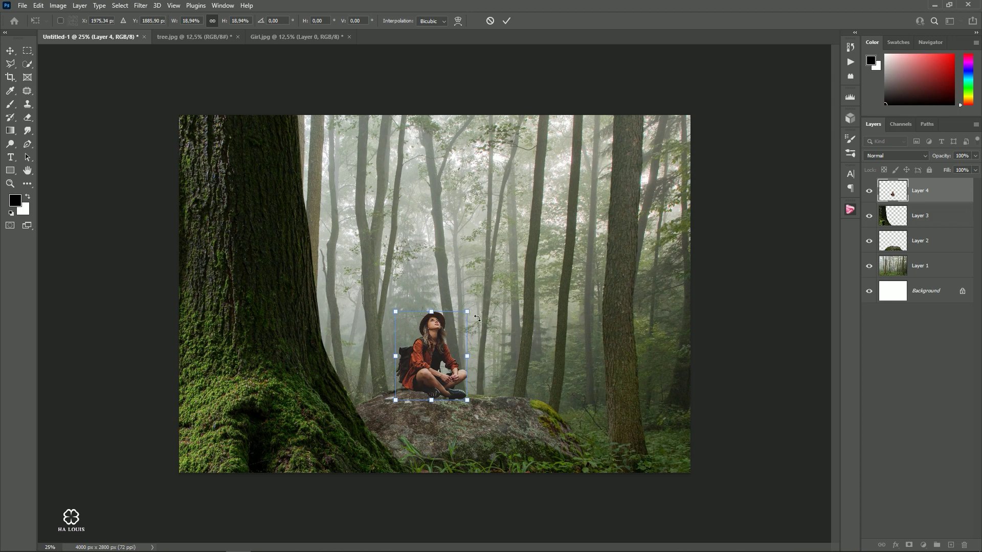
ctrl+click(478, 340)
drag(491, 279, 486, 274)
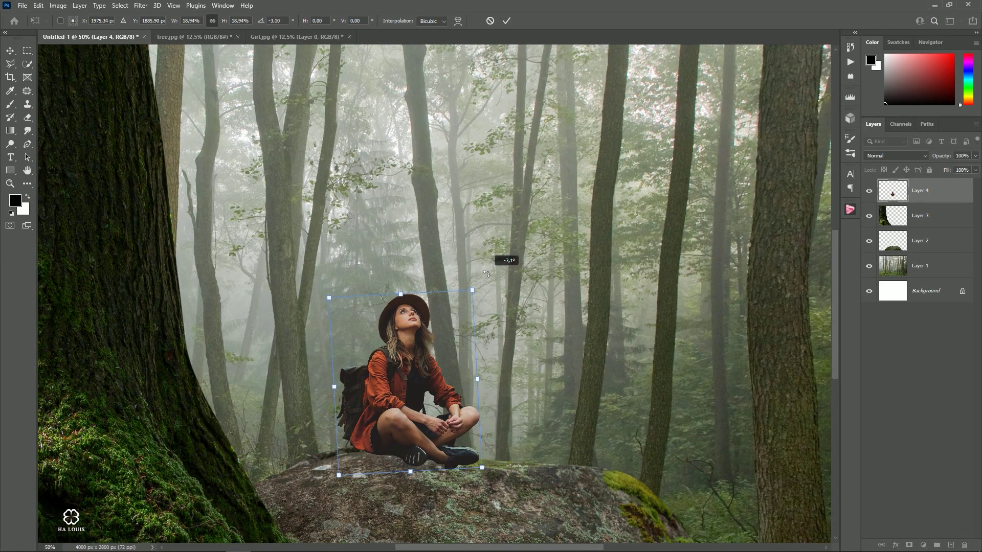
mouse_move(444, 348)
mouse_down()
mouse_move(466, 353)
mouse_move(457, 354)
mouse_up()
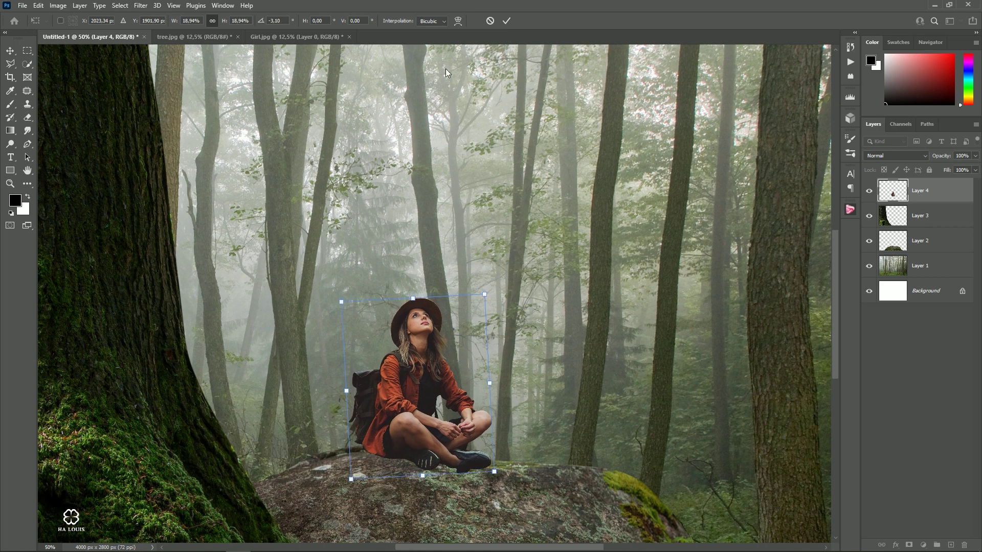
click(507, 22)
Nudge the girl slightly right and down so she settles on the rock
scroll(471, 285, down, 2)
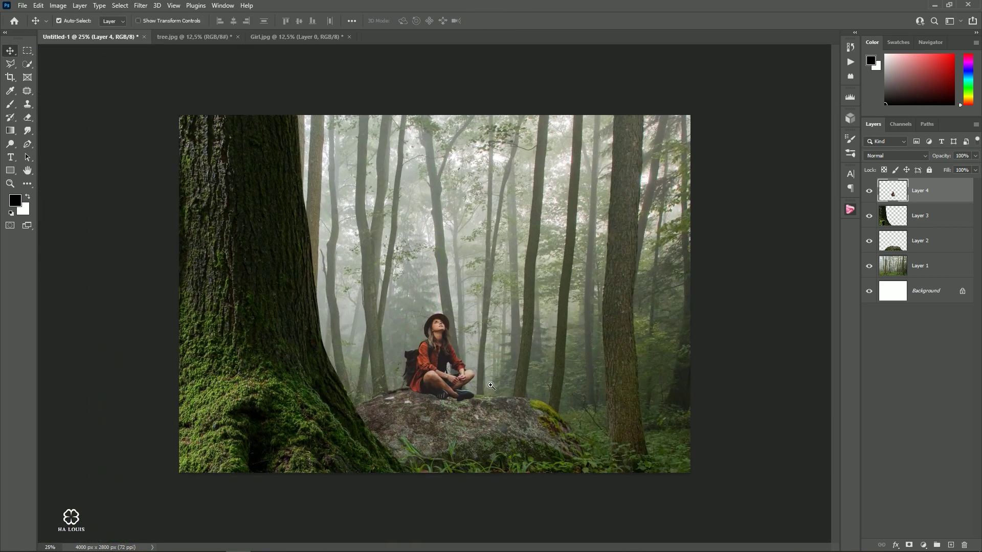
drag(469, 356, 471, 358)
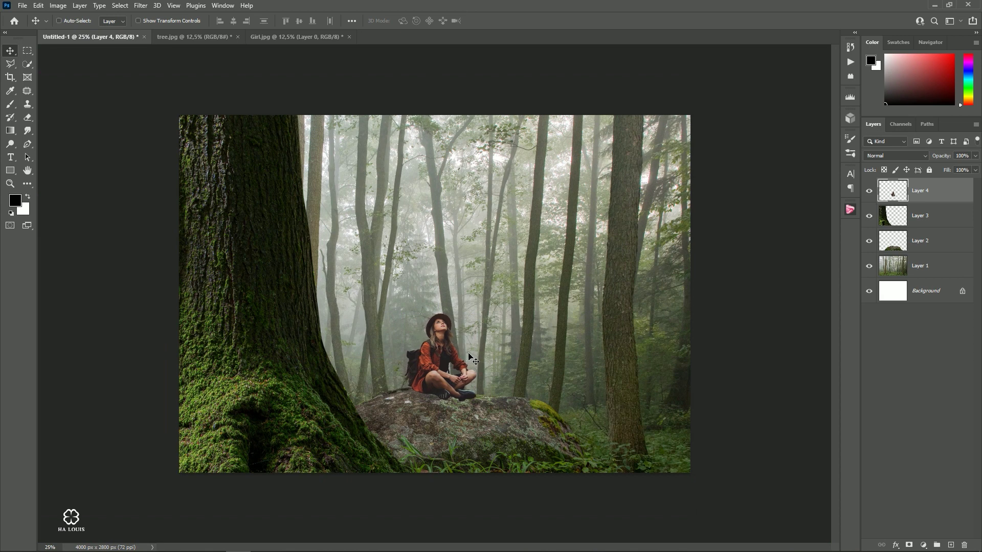
key(Down)
key(Down)
key(Down)
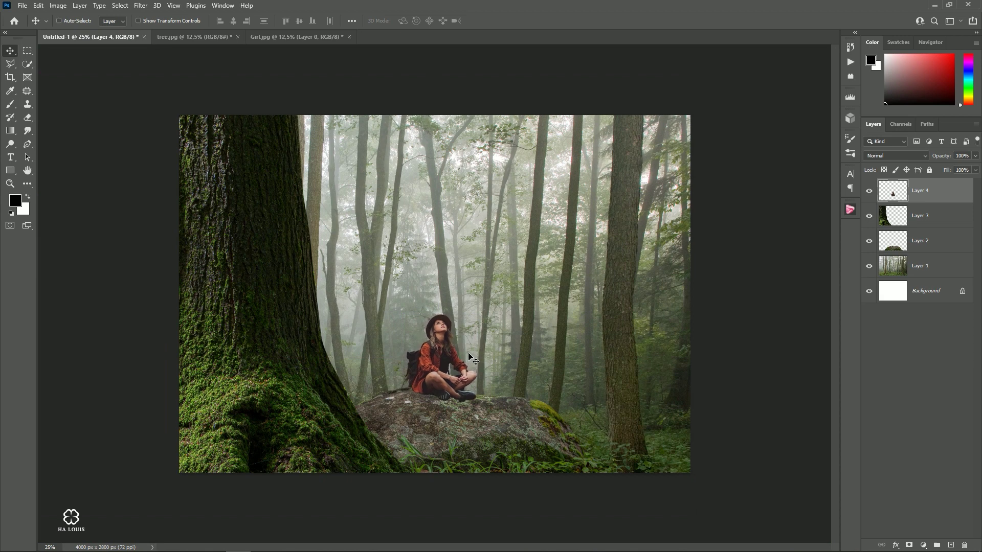
key(ctrl+minus)
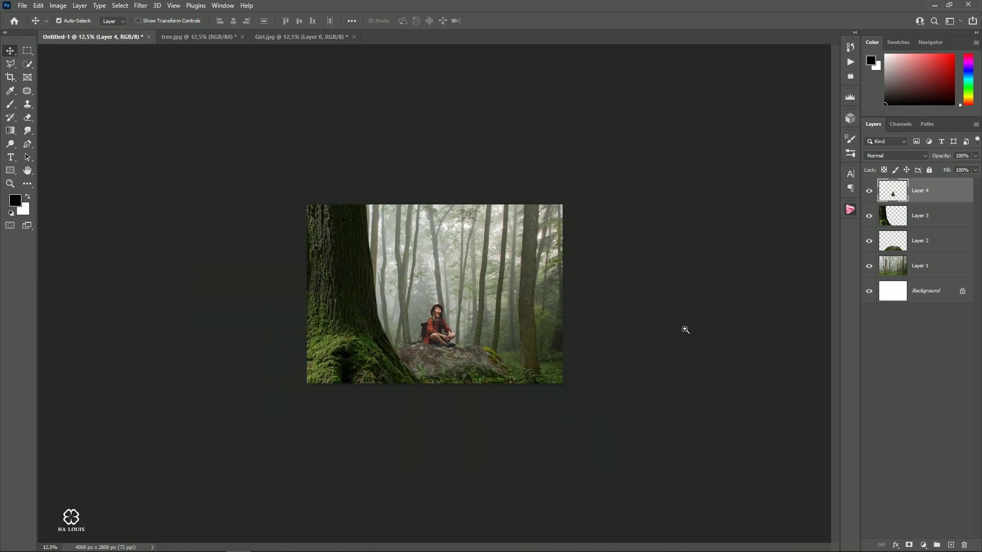
key(ctrl+plus)
key(ctrl+minus)
key(ctrl+plus)
click(929, 265)
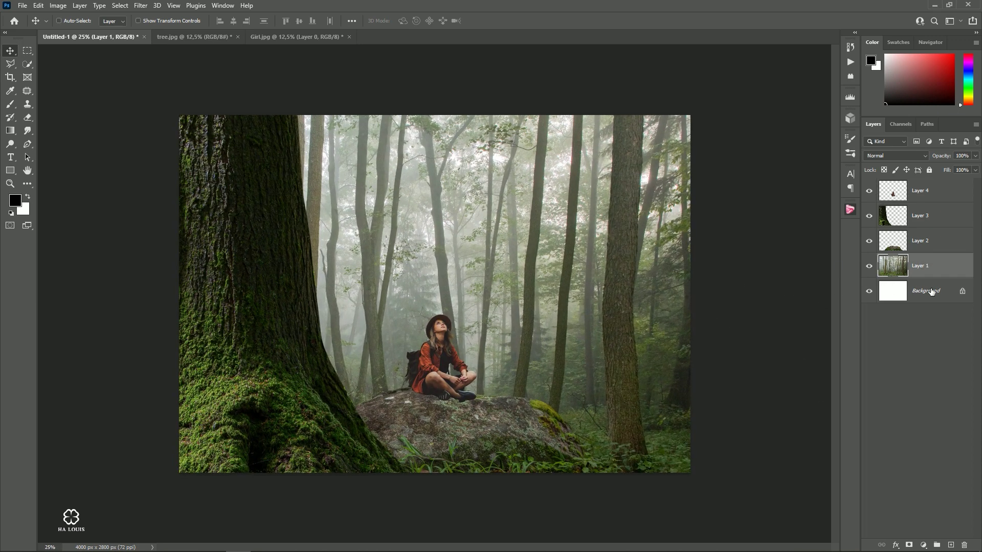
Convert forest Layer 1 to a smart object and apply a 16.5-pixel Gaussian Blur
click(931, 291)
click(928, 272)
right_click(938, 268)
click(879, 260)
click(140, 6)
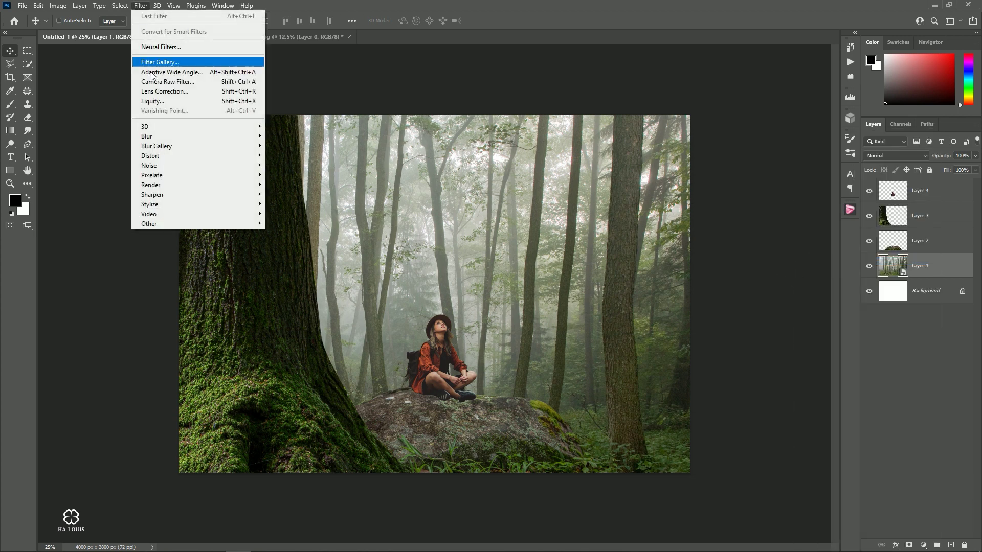
mouse_move(147, 137)
click(291, 175)
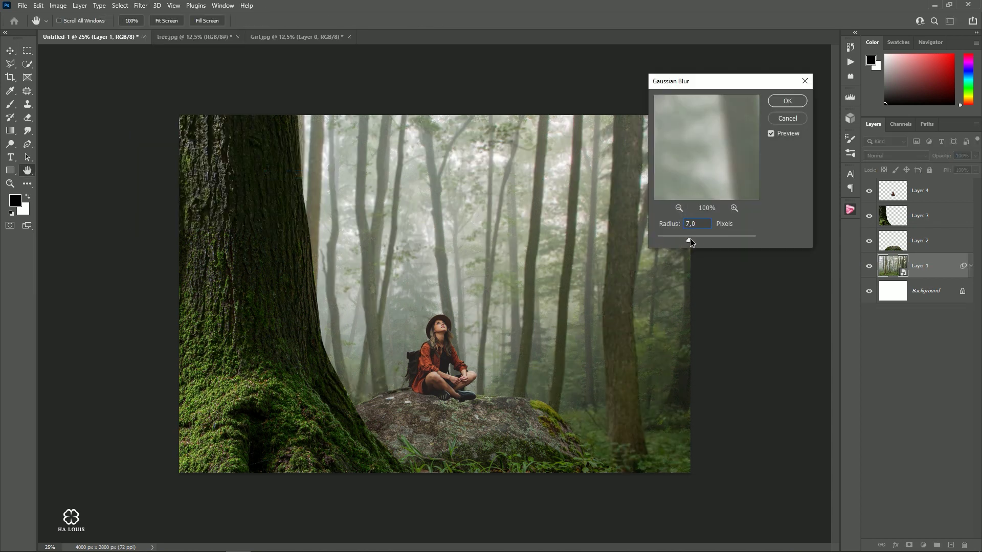
drag(698, 237, 699, 238)
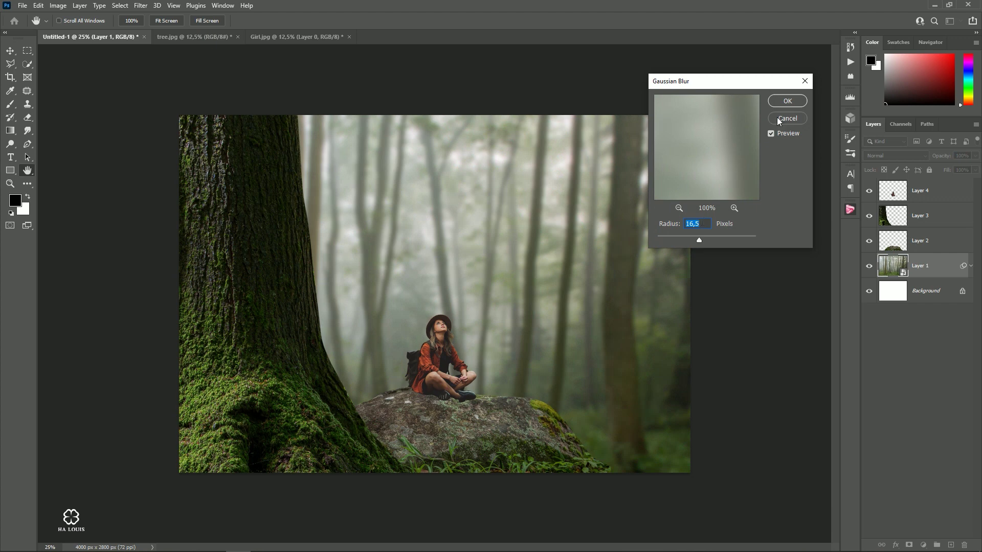
click(788, 101)
Add a clipped Black, White Gradient Map to the forest in Soft Light at 40% opacity
click(923, 545)
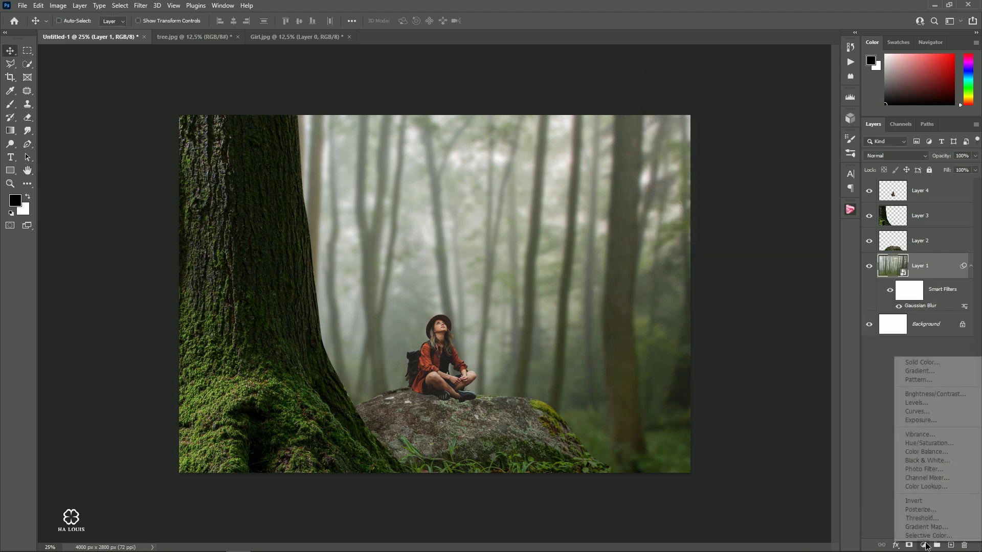
click(916, 530)
click(726, 309)
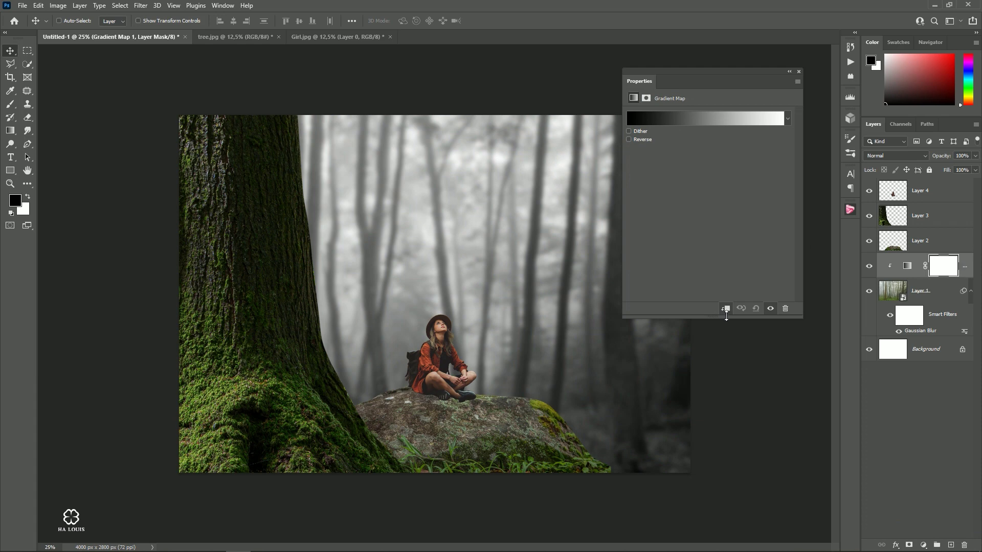
click(683, 117)
click(264, 112)
click(310, 128)
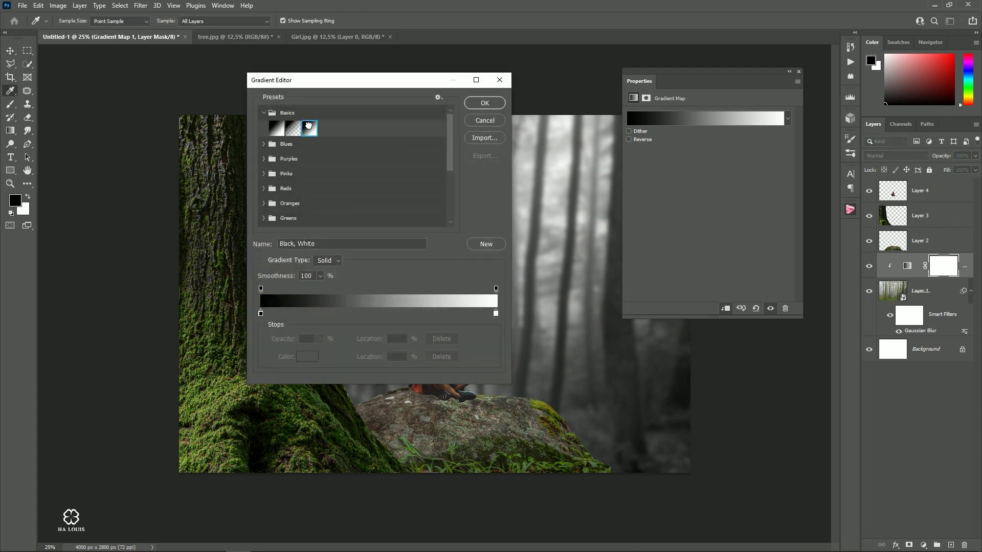
click(498, 103)
click(799, 73)
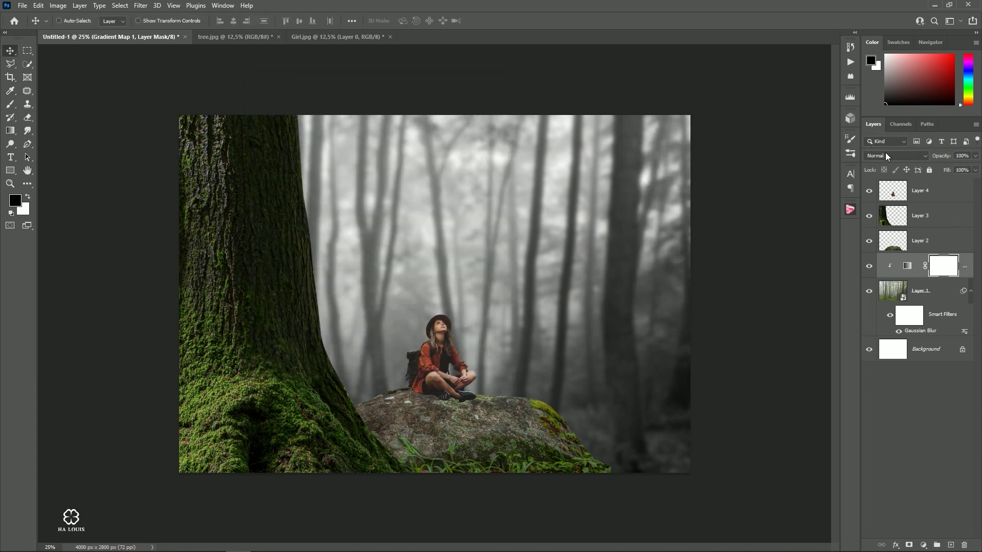
click(885, 153)
click(878, 290)
click(975, 156)
Add a clipped Curves layer with the white point lowered to 84 to darken the forest
click(923, 545)
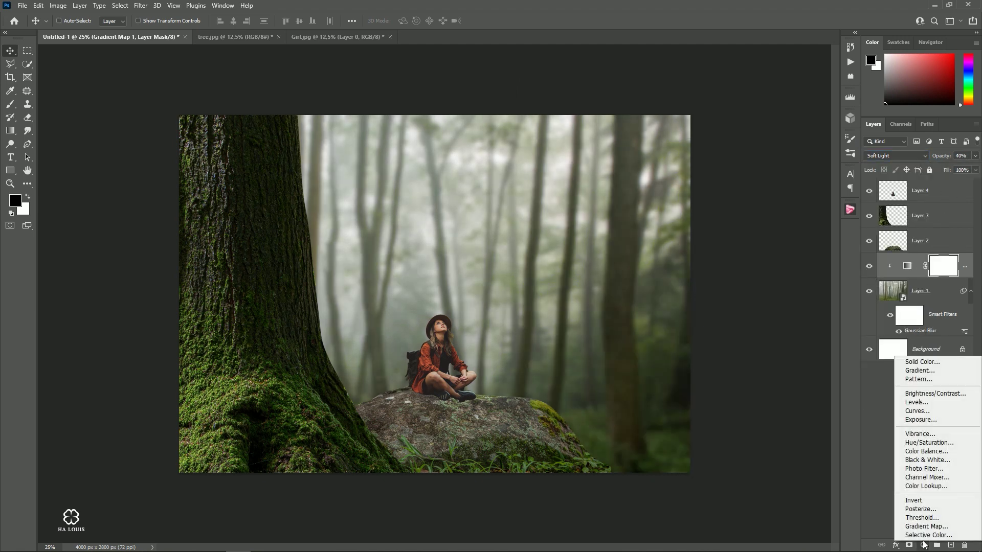
click(917, 410)
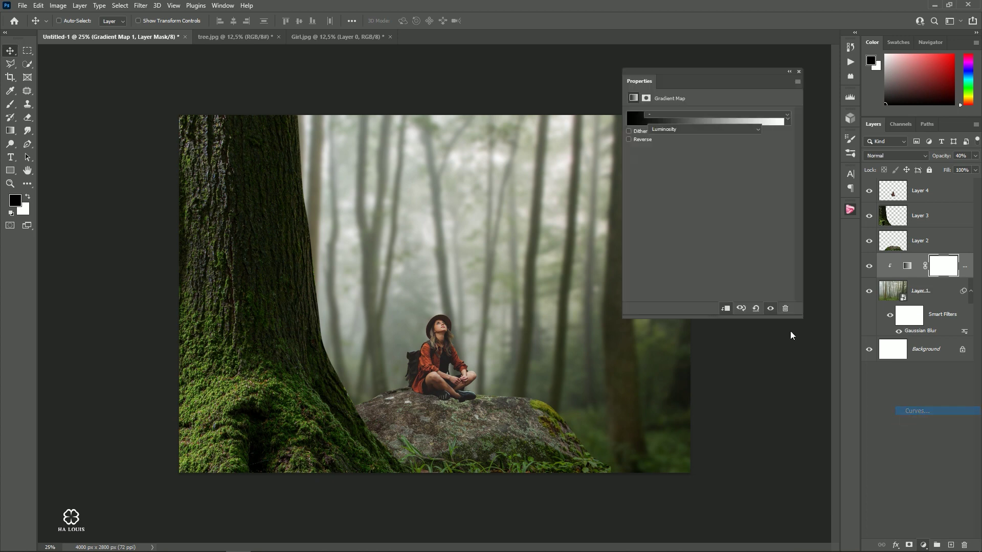
click(725, 308)
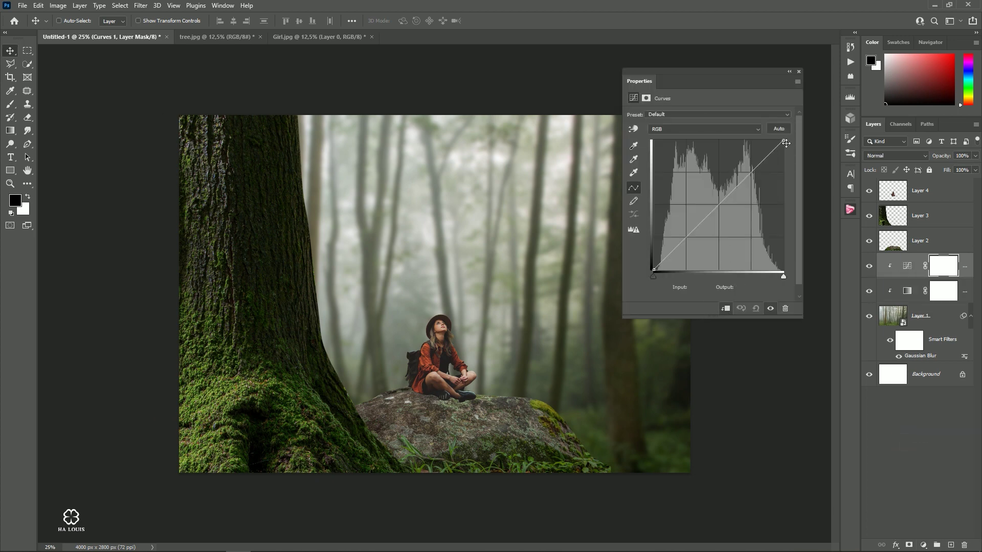
drag(785, 143, 818, 228)
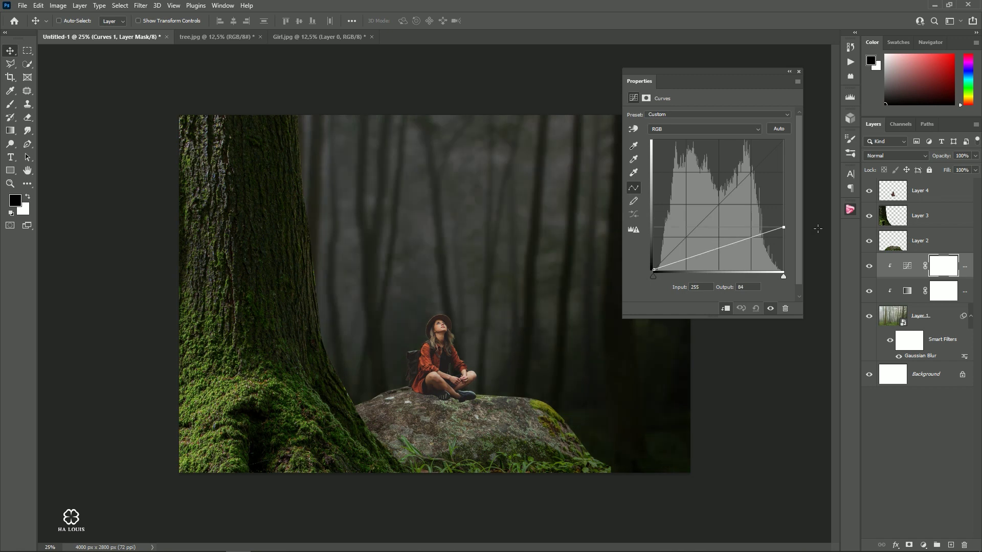
click(799, 72)
click(870, 266)
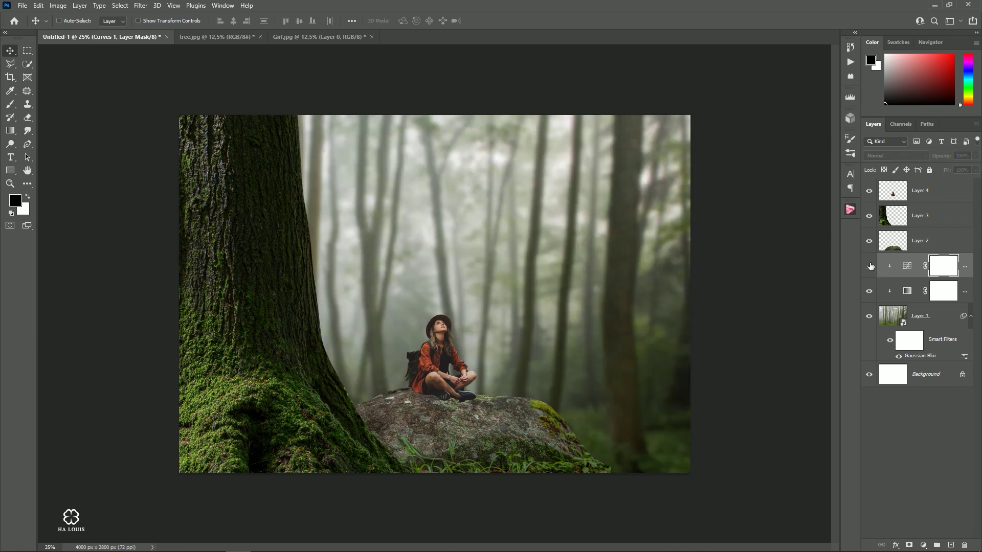
key(ctrl+minus)
key(ctrl+minus)
Switch to the Brush at 17% opacity with a much larger size
key(ctrl+plus)
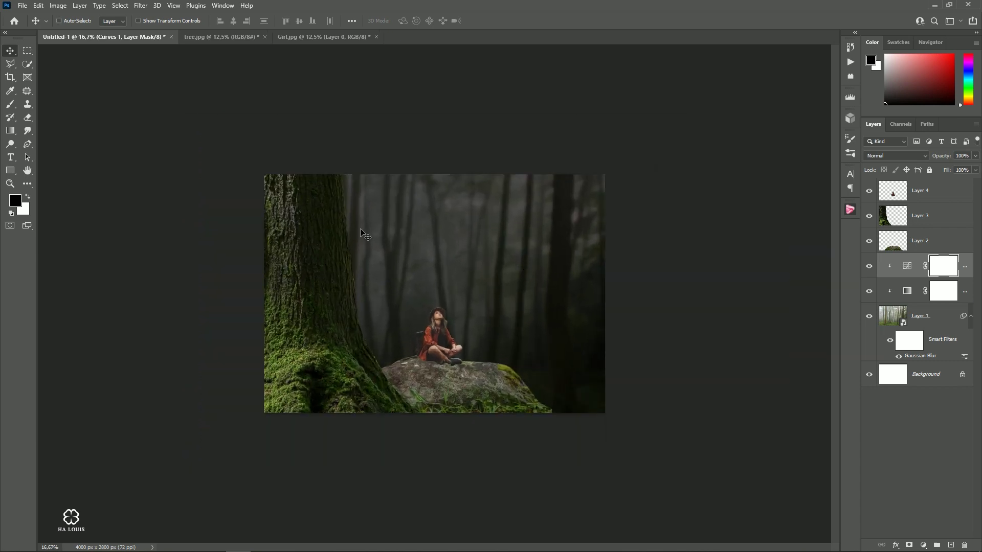
key(b)
click(235, 21)
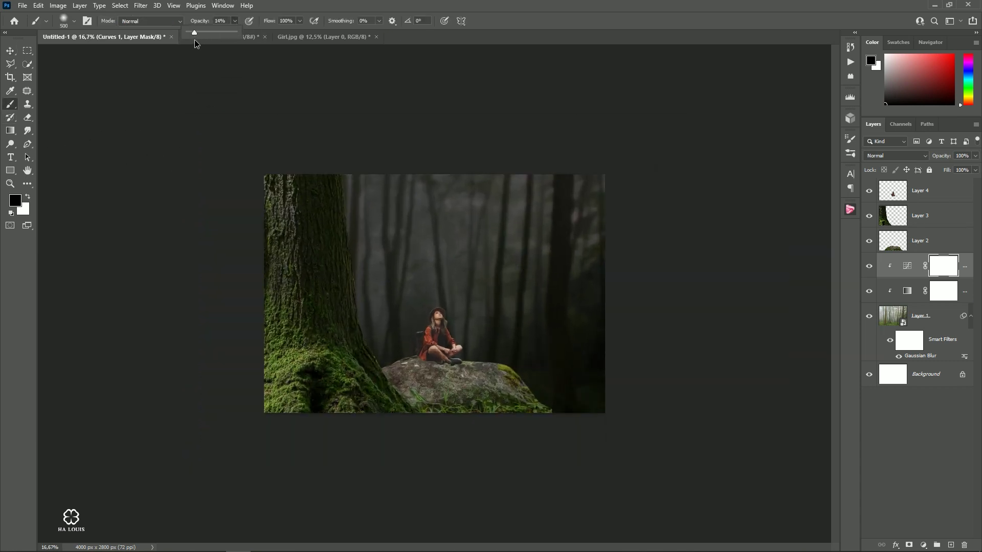
drag(195, 39, 196, 39)
key(bracketright)
key(bracketright)
key(bracketright)
Paint white on the Curves 1 mask over the upper fog to let a soft glow through
key(bracketright)
key(bracketright)
key(bracketright)
key(bracketright)
click(509, 207)
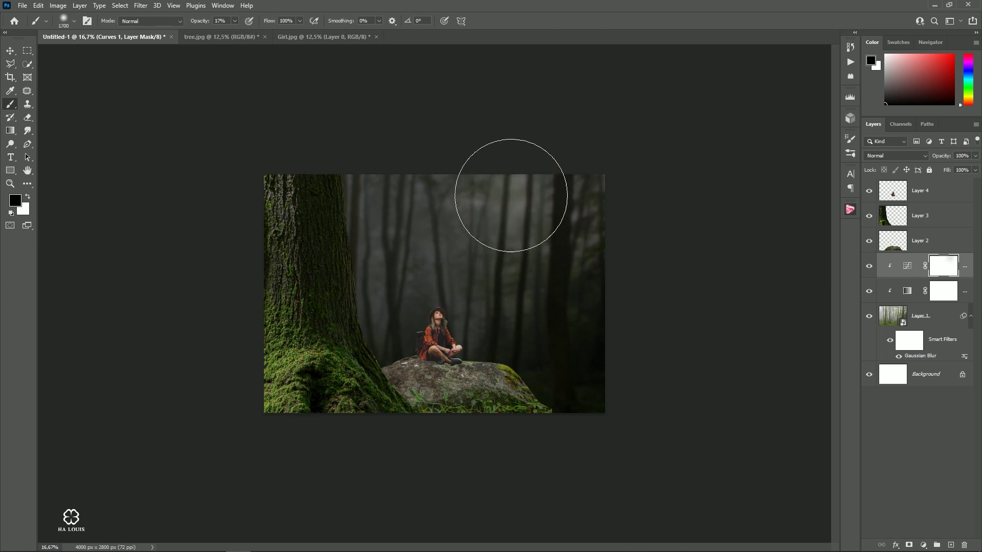
key(bracketright)
click(453, 233)
click(417, 238)
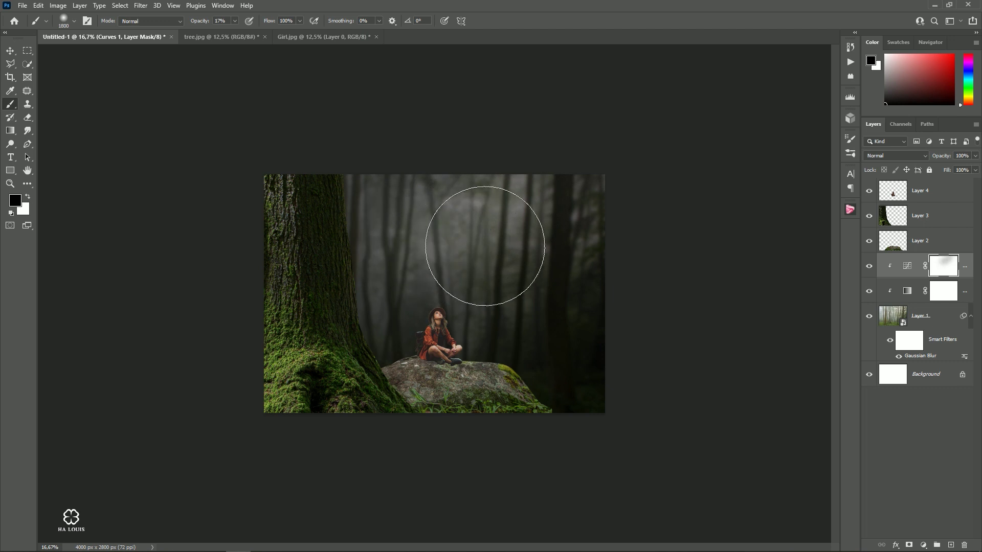
click(514, 215)
key(bracketleft)
key(bracketleft)
key(bracketleft)
click(537, 168)
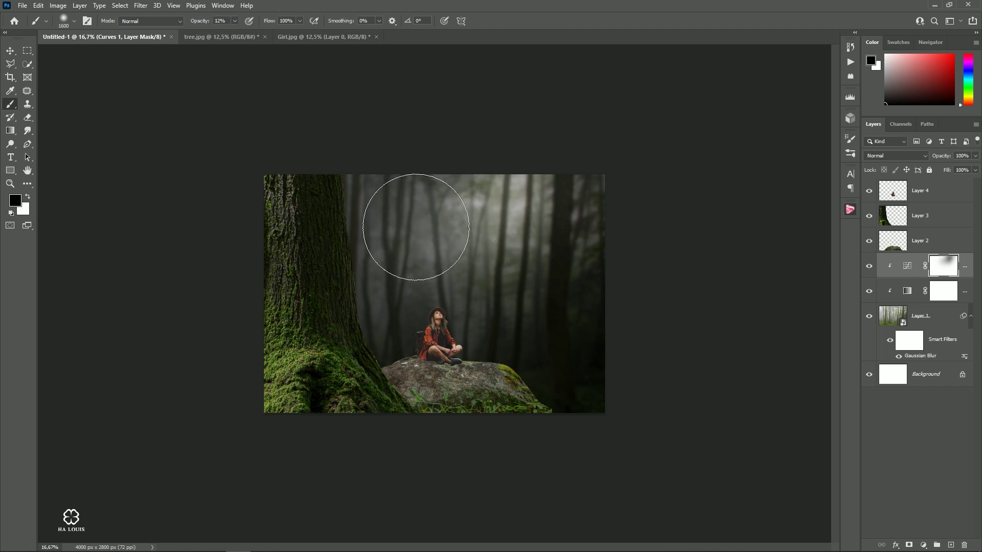
click(417, 272)
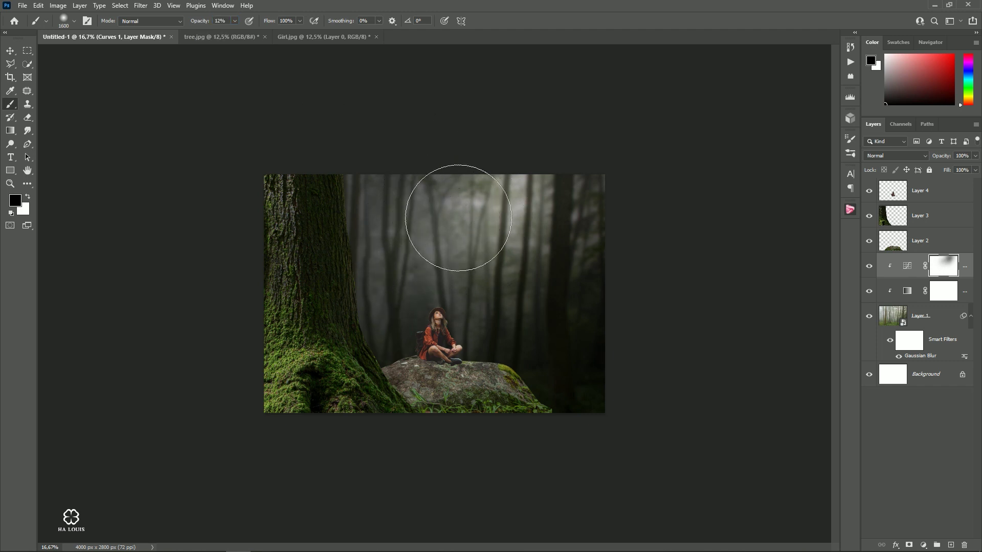
key(v)
key(ctrl+minus)
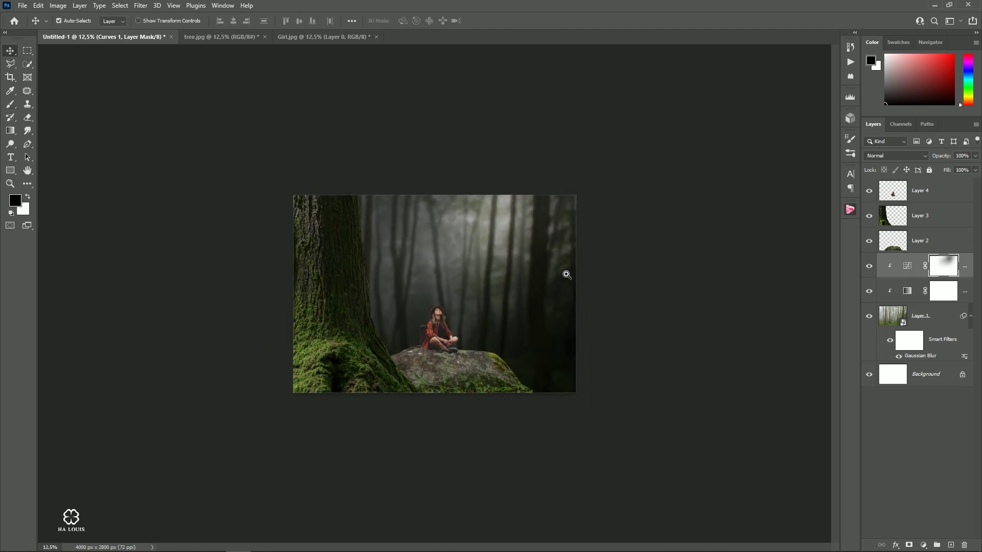
key(ctrl+plus)
key(ctrl+plus)
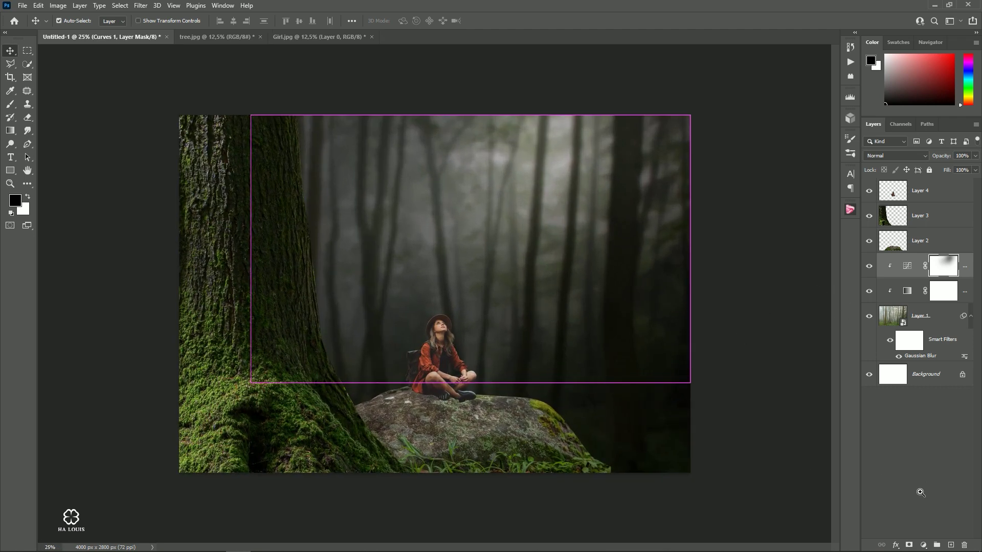
Add a Brightness/Contrast adjustment layer with brightness lowered to about -64
click(923, 545)
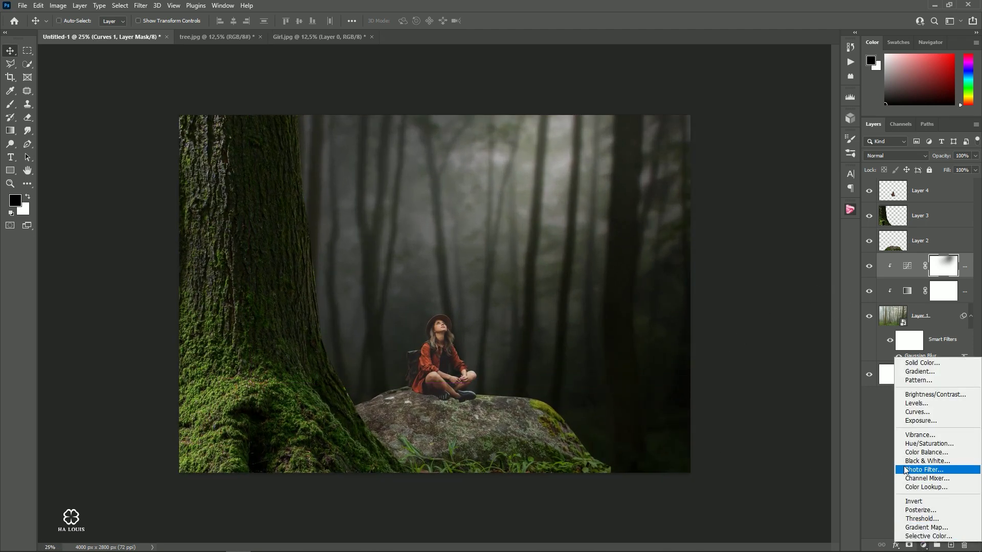
click(920, 394)
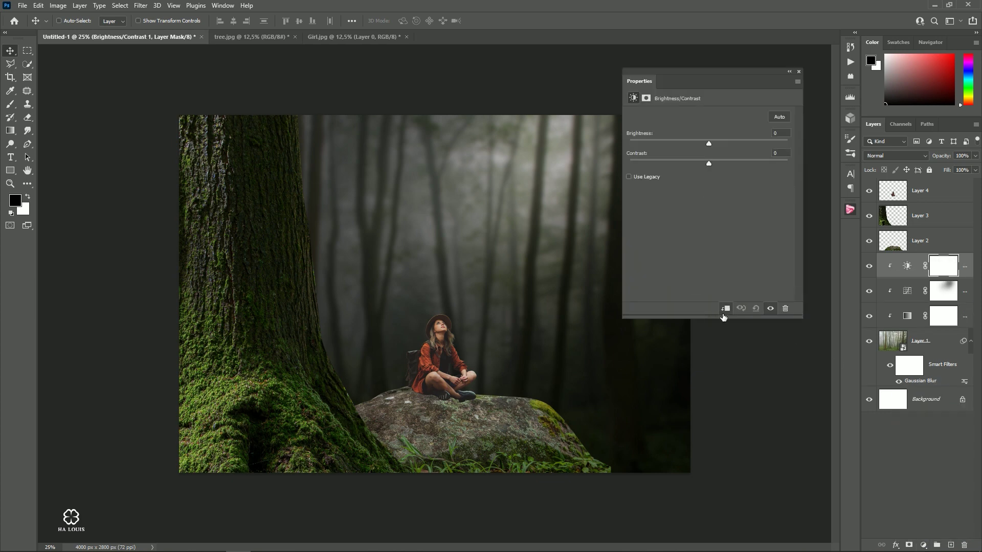
drag(708, 143, 676, 143)
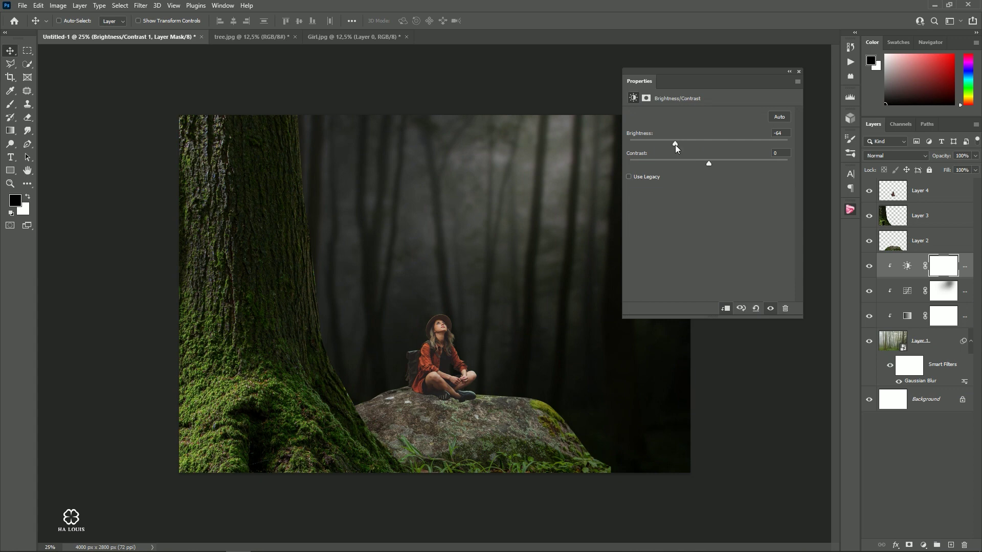
click(799, 72)
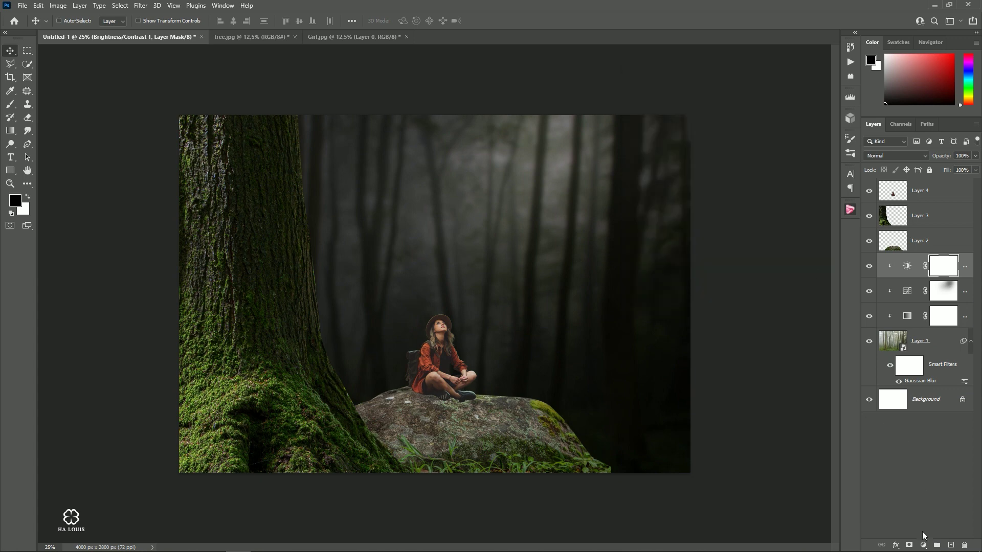
Add a Color Balance adjustment layer, then delete it as unwanted
click(924, 545)
click(917, 452)
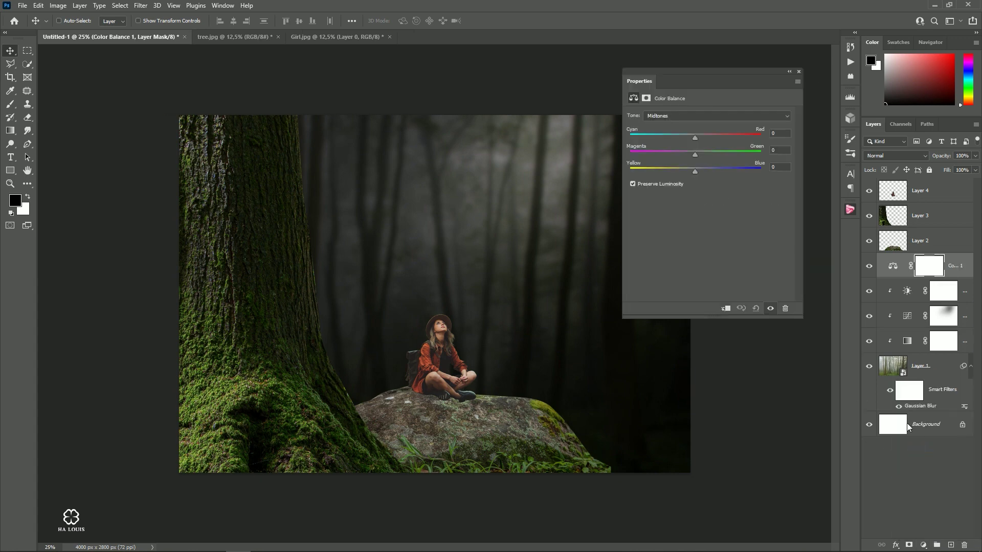
click(799, 72)
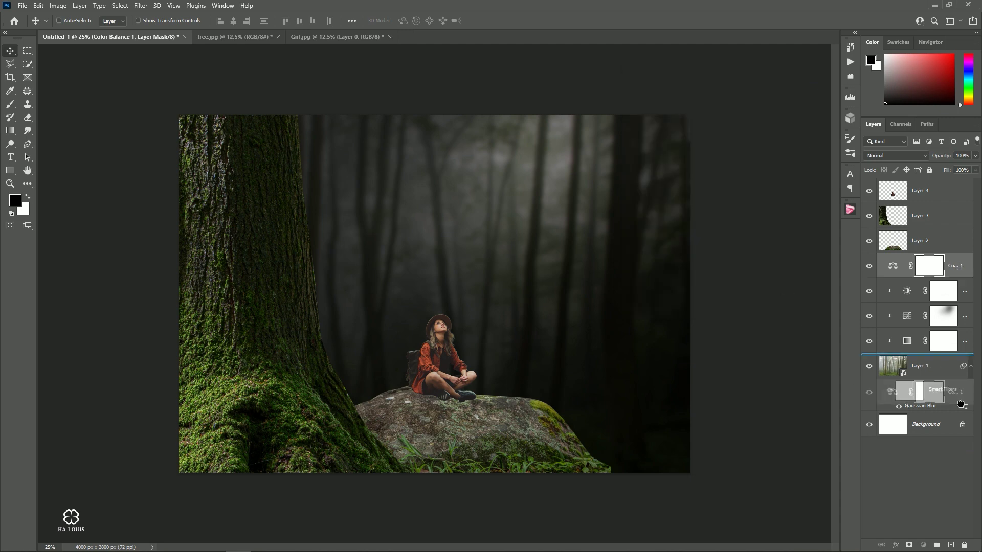
drag(959, 270, 964, 545)
Add a Hue/Saturation adjustment layer with saturation lowered to about -24
click(923, 545)
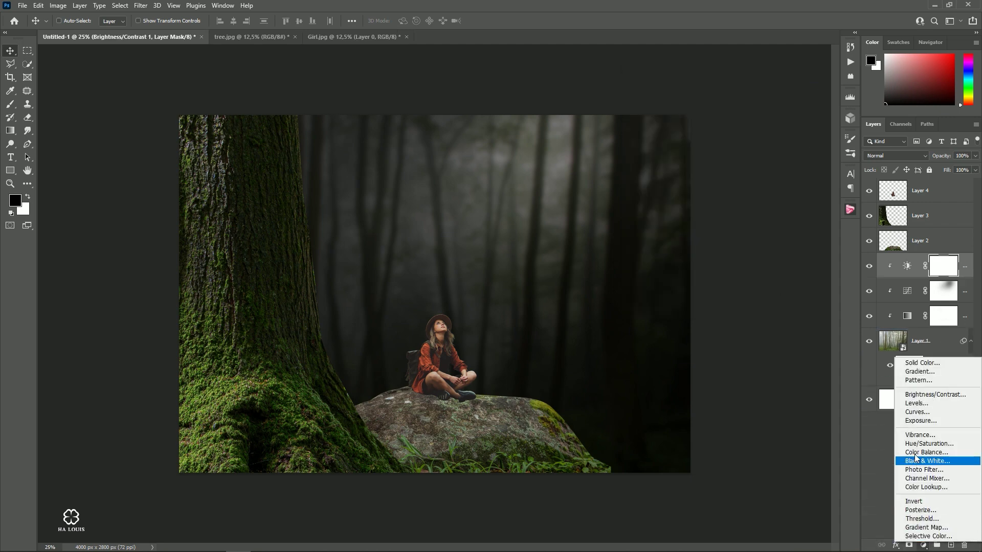
click(916, 446)
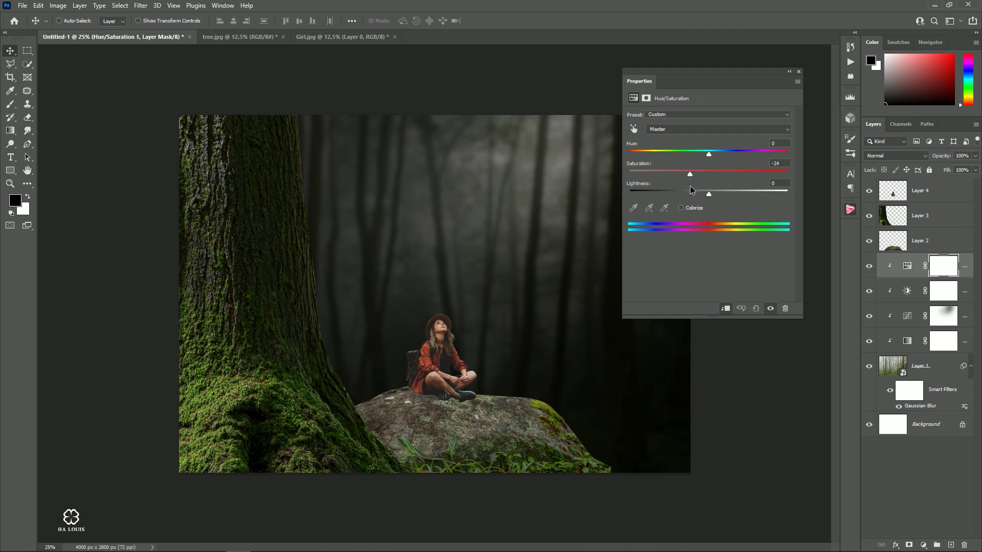
drag(690, 189, 691, 189)
click(799, 72)
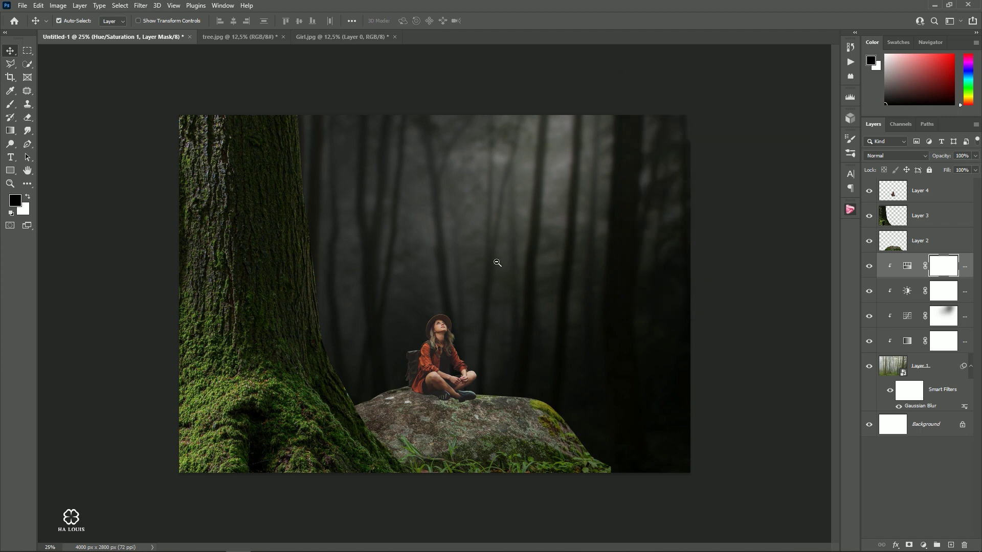
scroll(497, 262, down, 3)
scroll(549, 342, up, 1)
scroll(625, 325, up, 1)
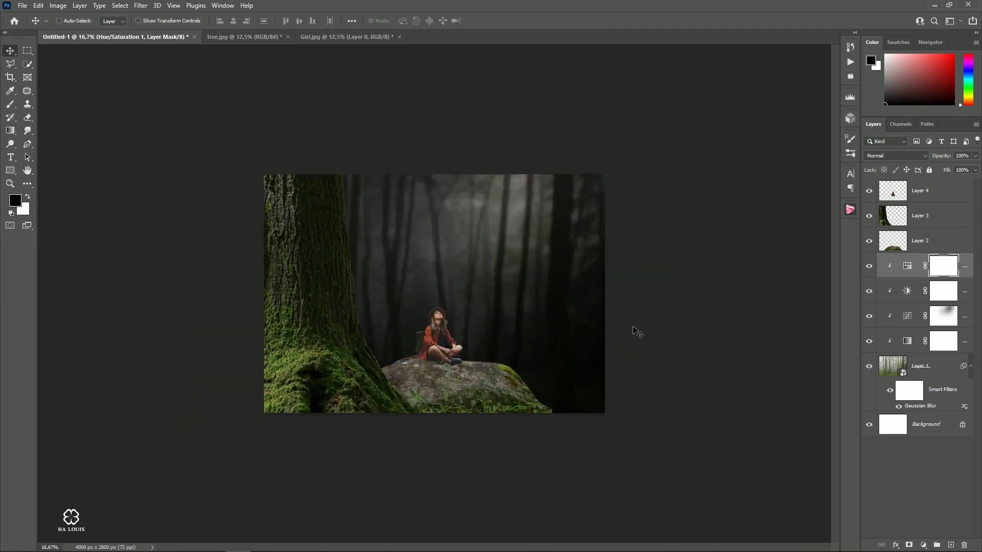
Convert tree-trunk Layer 3 to a smart object and apply a 12.5-pixel Gaussian Blur
click(894, 225)
right_click(934, 215)
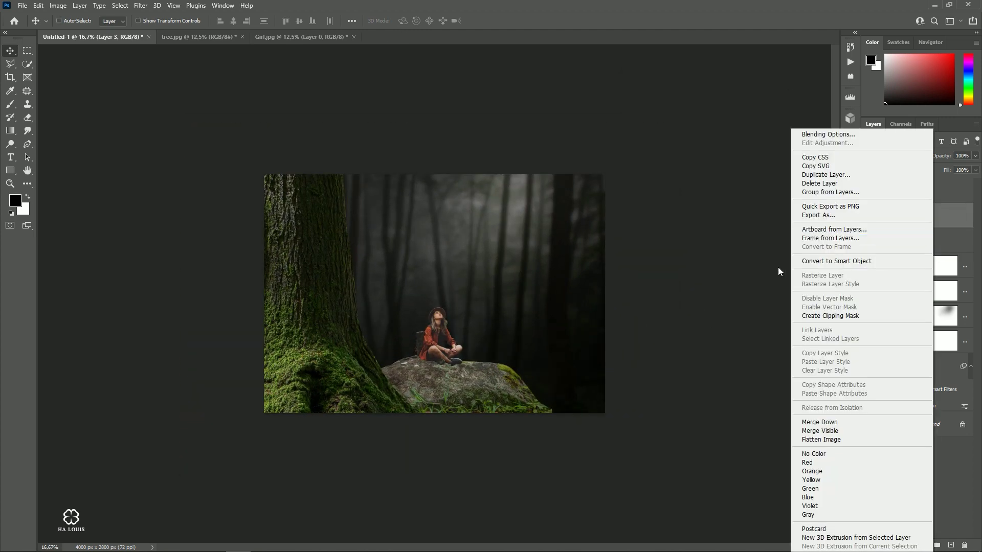
click(808, 262)
click(140, 5)
mouse_move(146, 137)
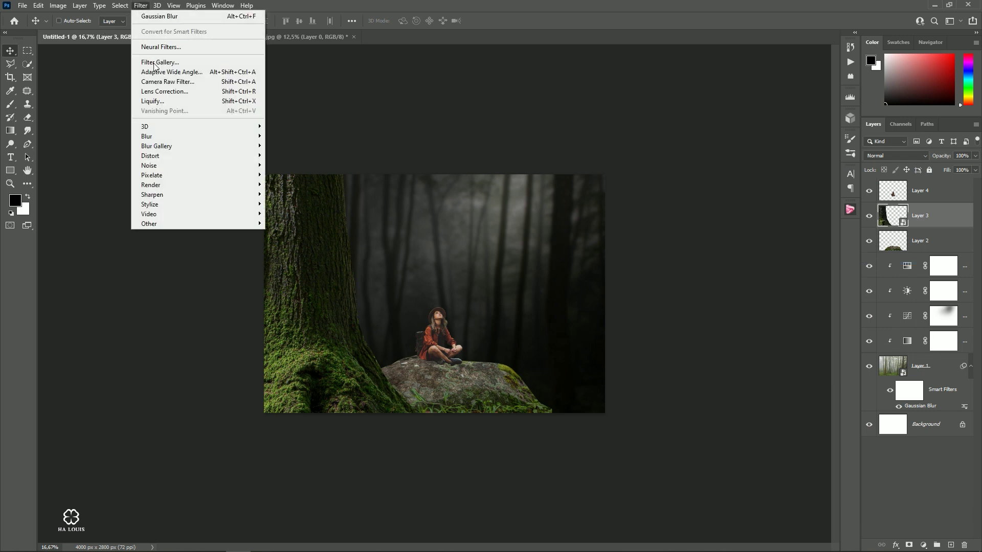
click(280, 176)
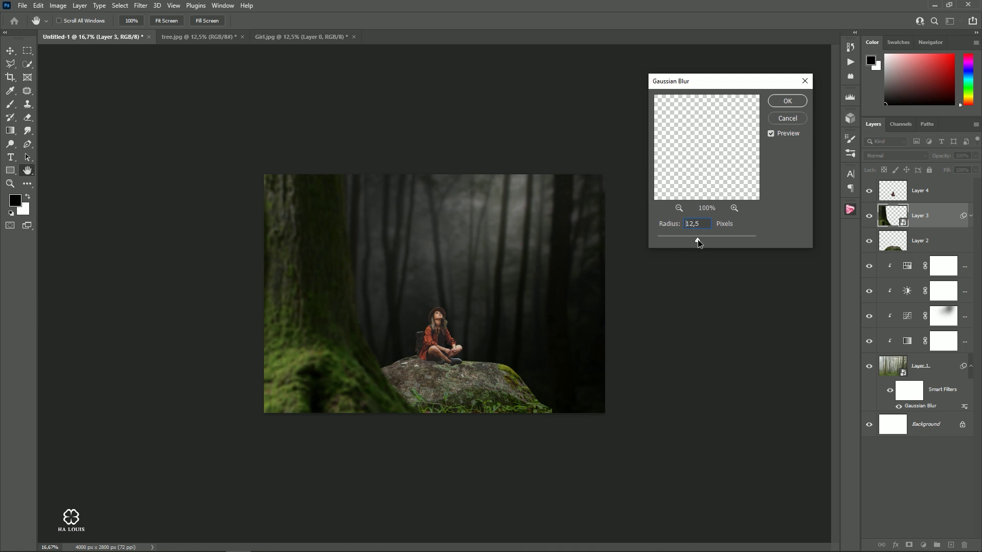
drag(699, 236, 698, 236)
click(787, 101)
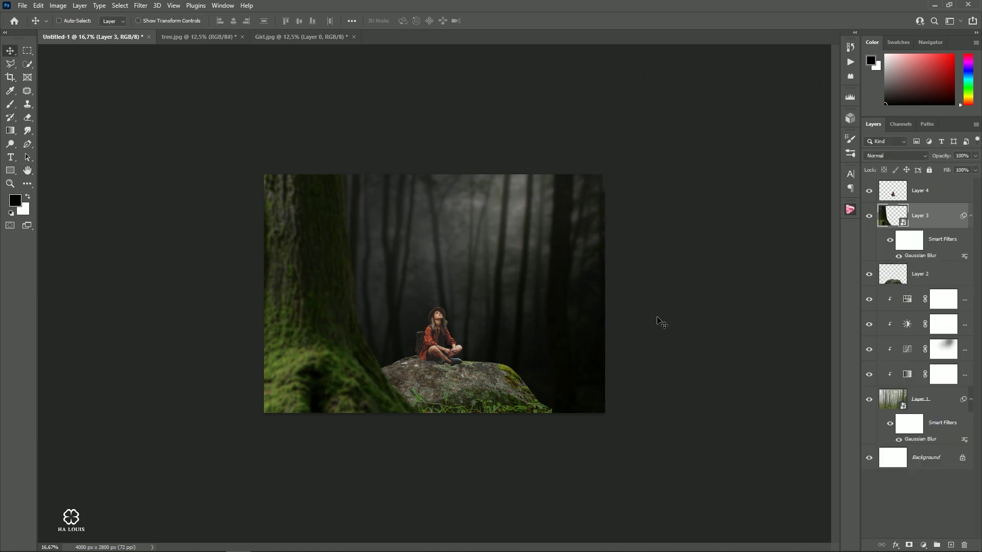
Add a Curves layer clipped to Layer 3, pulling highlights down to about 154
click(924, 545)
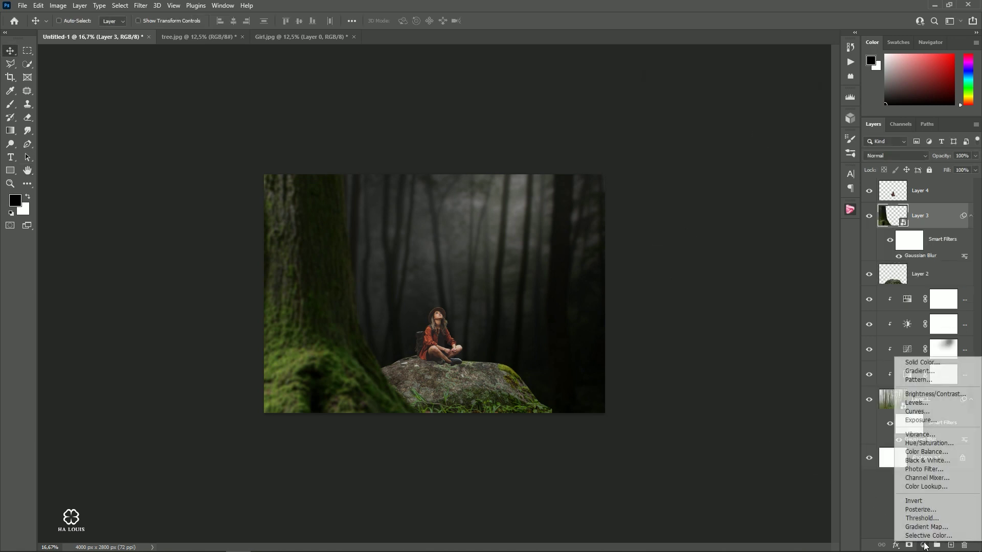
click(918, 421)
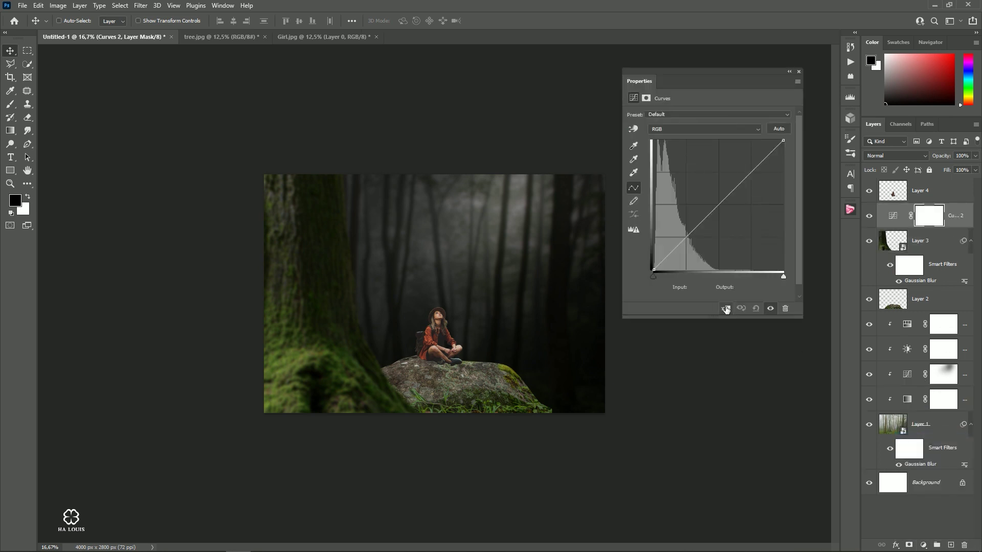
click(725, 309)
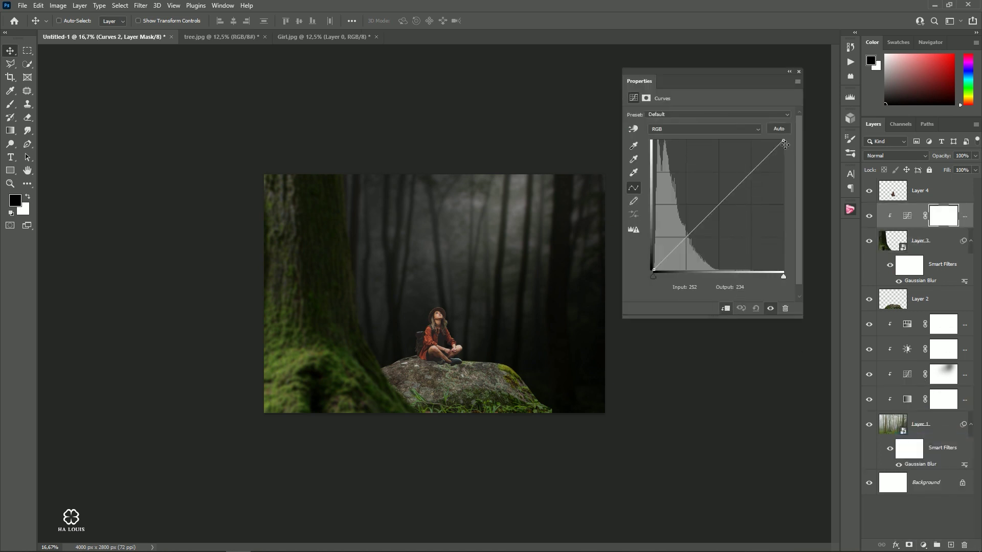
mouse_move(784, 143)
mouse_down()
mouse_move(817, 194)
mouse_move(794, 192)
mouse_up()
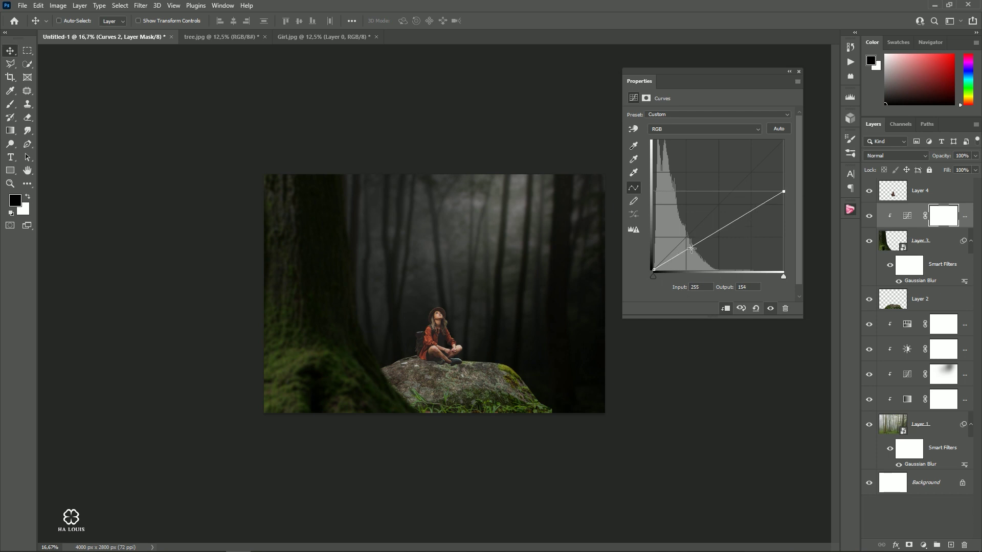
drag(692, 249, 695, 250)
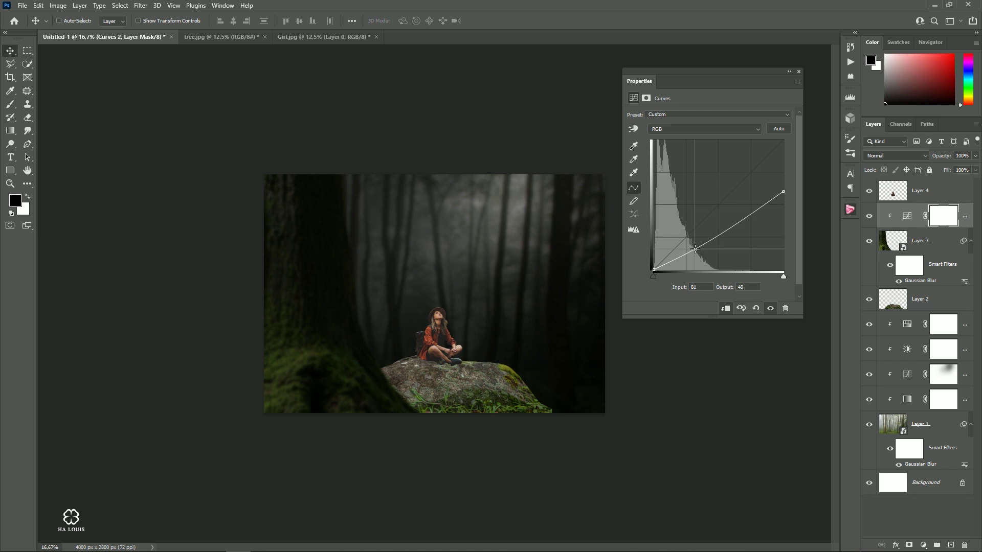
click(800, 72)
click(869, 219)
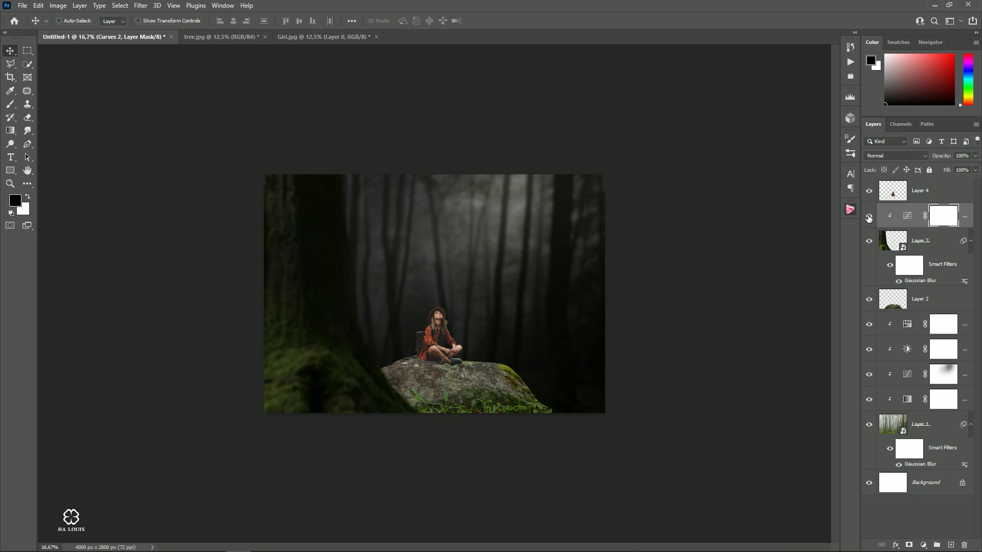
Paint black at 28% opacity on the Curves 2 mask along the trunk's right edge
click(868, 219)
click(10, 107)
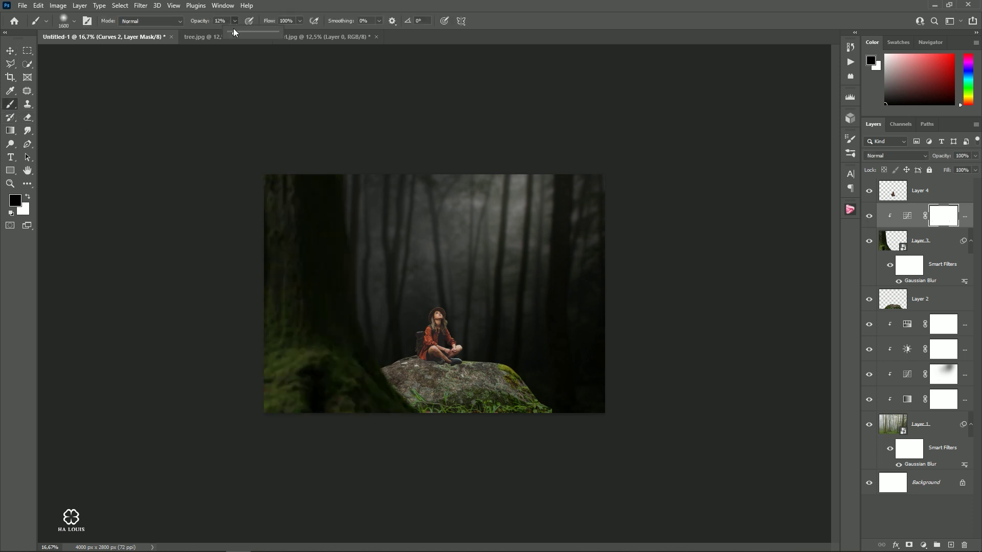
click(395, 329)
key(bracketleft)
key(bracketleft)
key(bracketleft)
mouse_move(354, 212)
mouse_down()
mouse_move(372, 343)
mouse_move(399, 384)
mouse_up()
key(bracketleft)
key(bracketleft)
key(ctrl+equal)
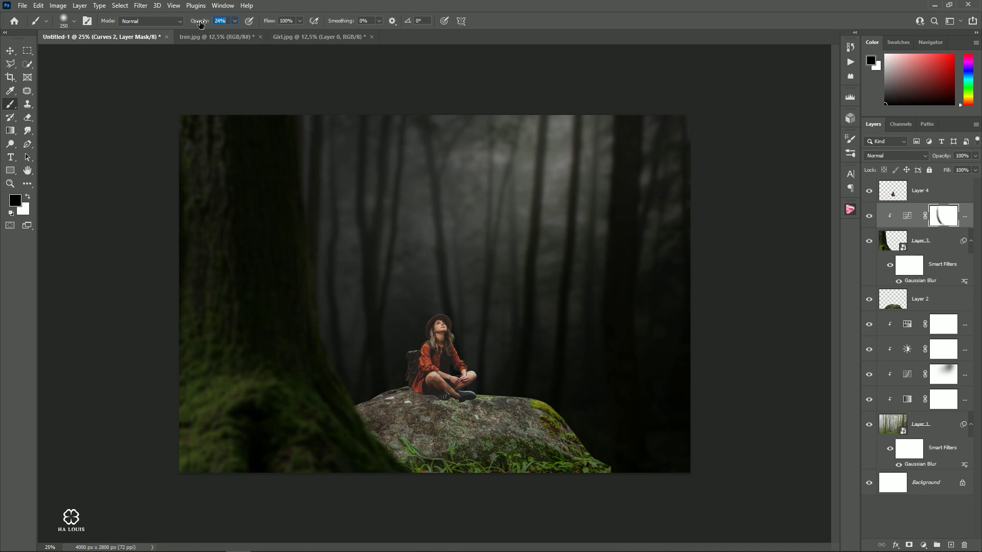
text(15)
key(bracketright)
key(bracketright)
key(bracketright)
key(bracketleft)
click(869, 216)
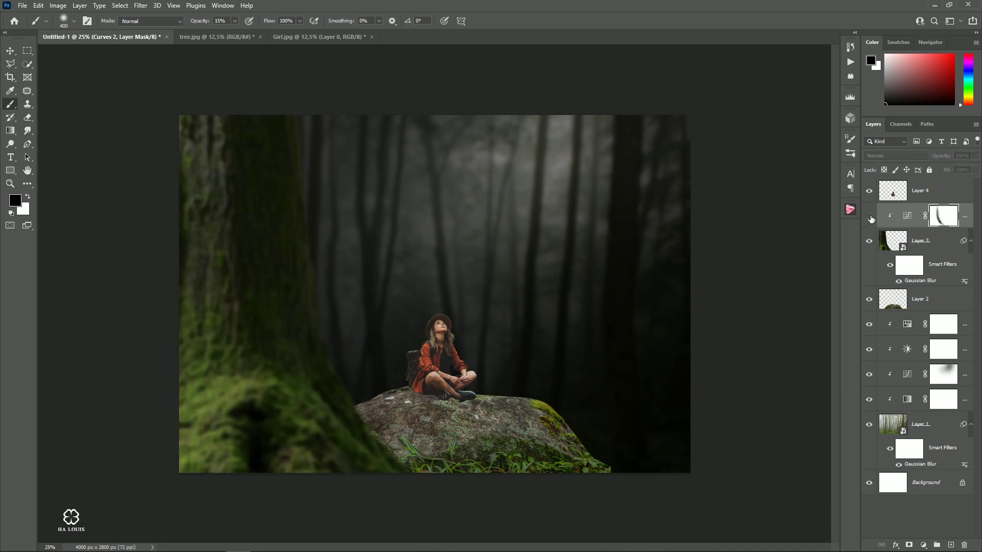
click(10, 50)
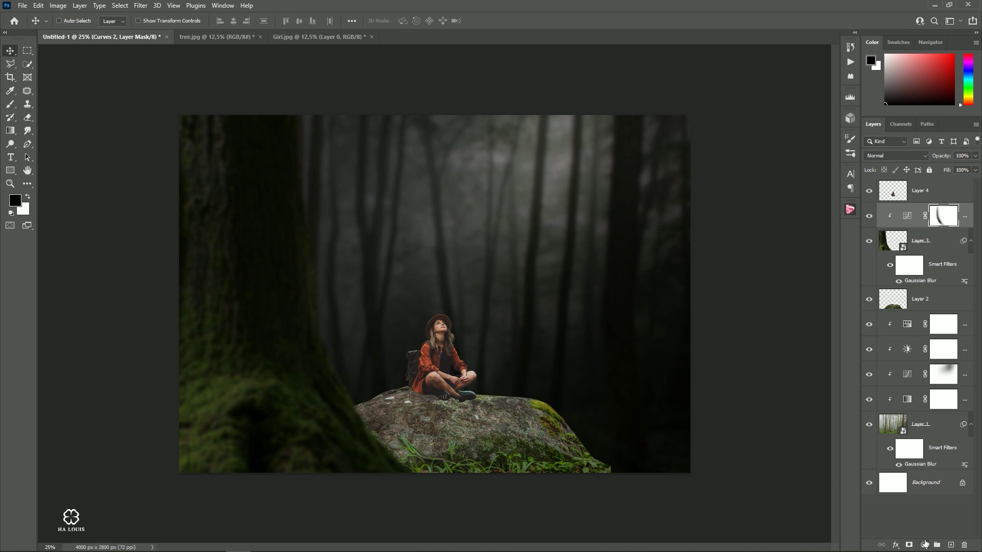
Add a Brightness/Contrast adjustment clipped to the tree trunk with Brightness -150
click(925, 544)
click(930, 395)
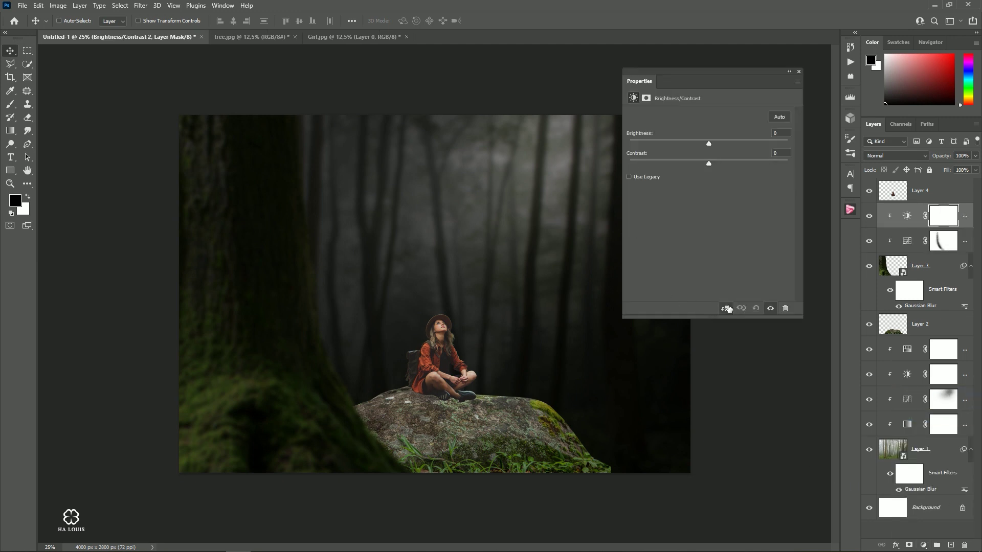
drag(708, 143, 620, 138)
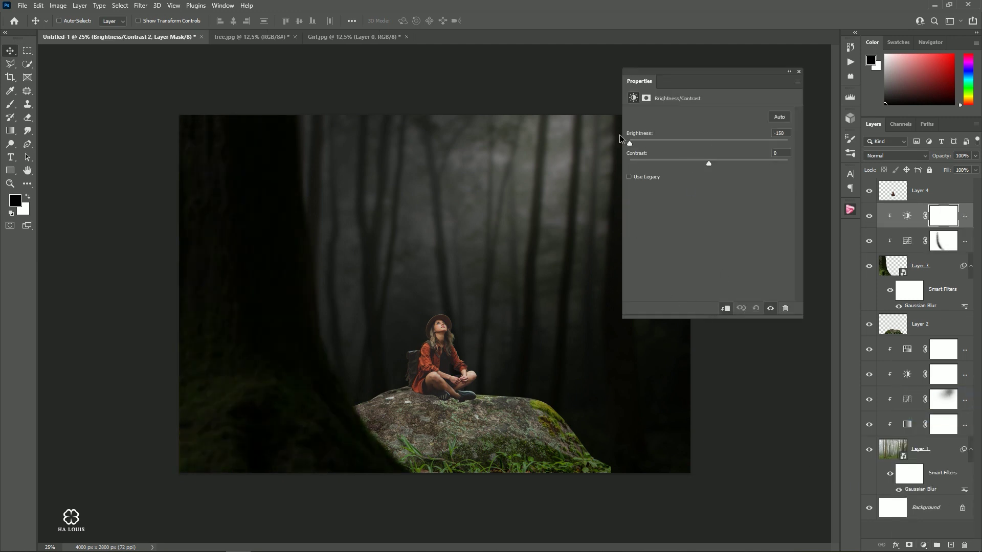
click(799, 73)
Paint the adjustment's mask with a low-opacity brush to ease the trunk darkening
click(10, 104)
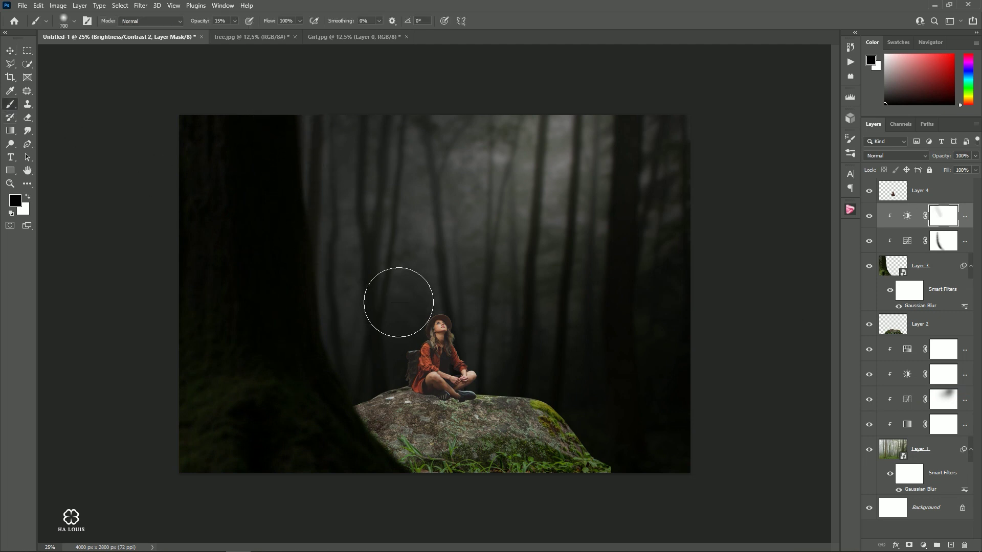
drag(281, 127, 340, 165)
key(])
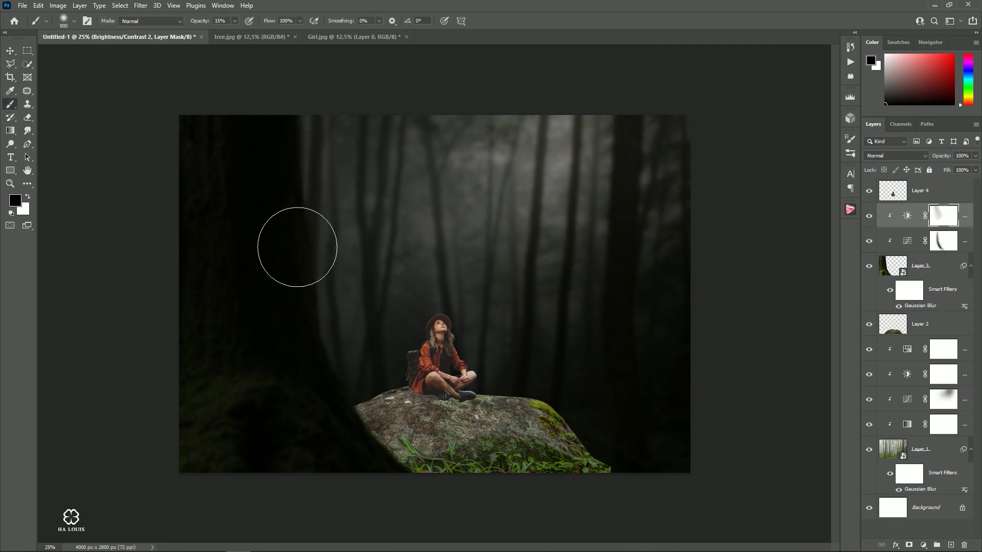
key(bracketleft)
key(bracketleft)
key(bracketleft)
key(bracketleft)
drag(200, 22, 203, 22)
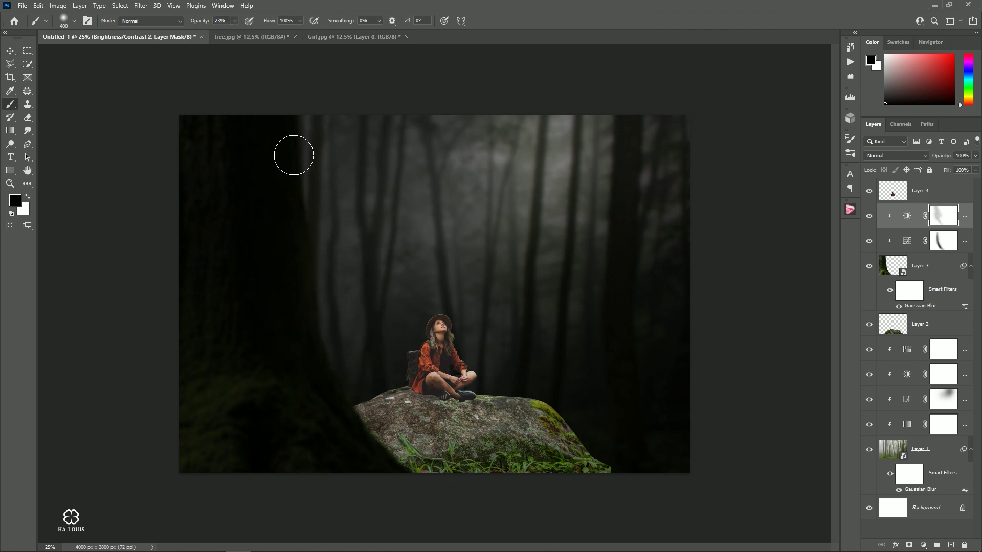
key(bracketleft)
key(bracketleft)
Zoom out and toggle the Brightness/Contrast layer to compare the darkened trunk
click(9, 51)
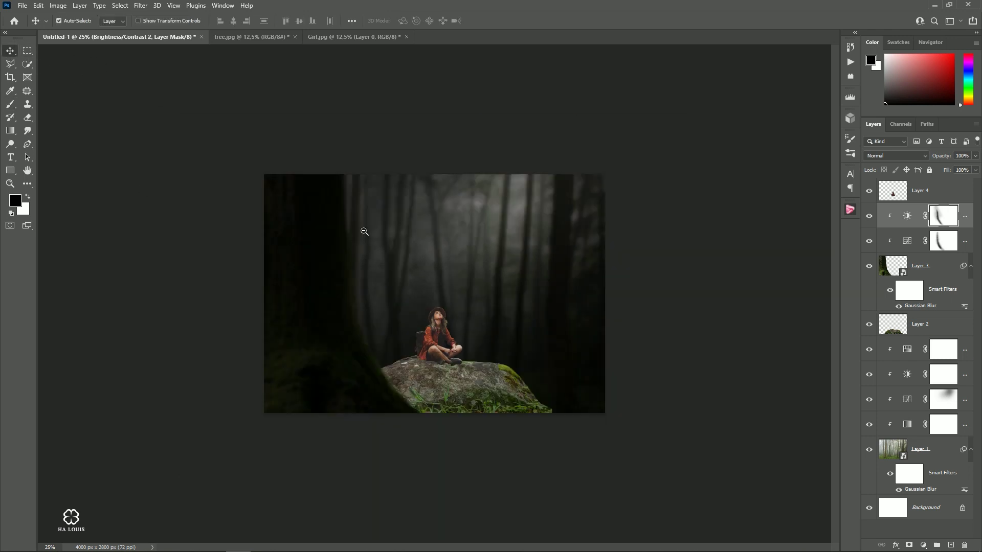
key(ctrl)
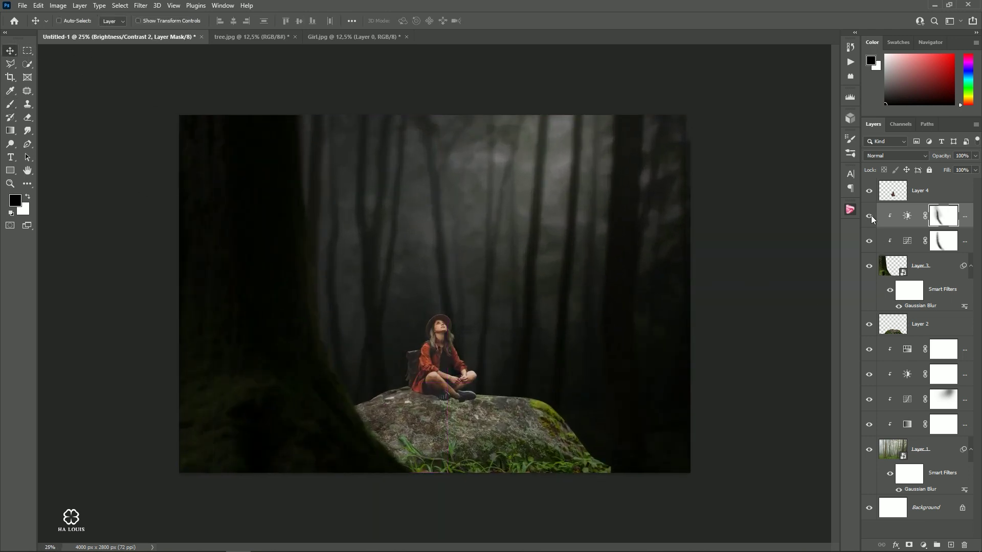
click(869, 216)
click(869, 216)
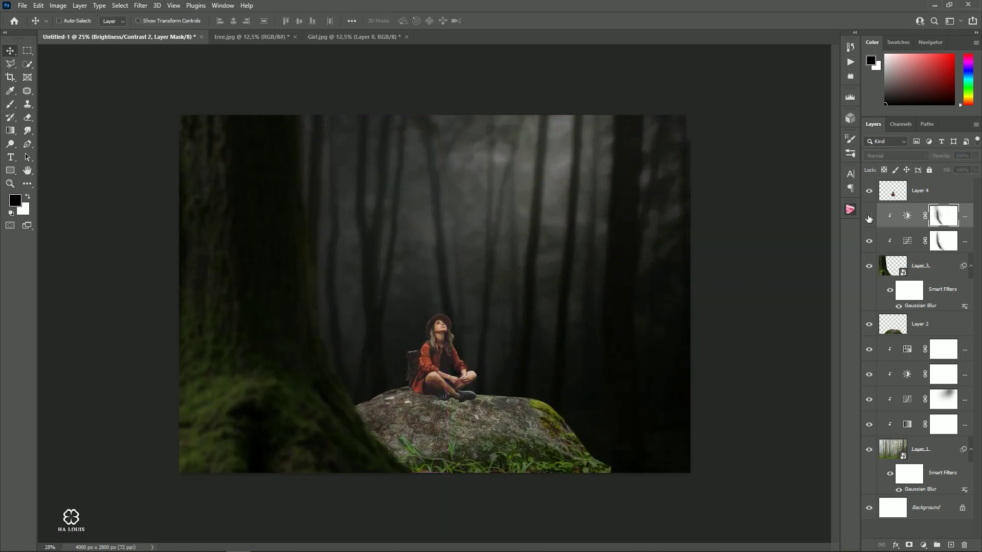
click(869, 217)
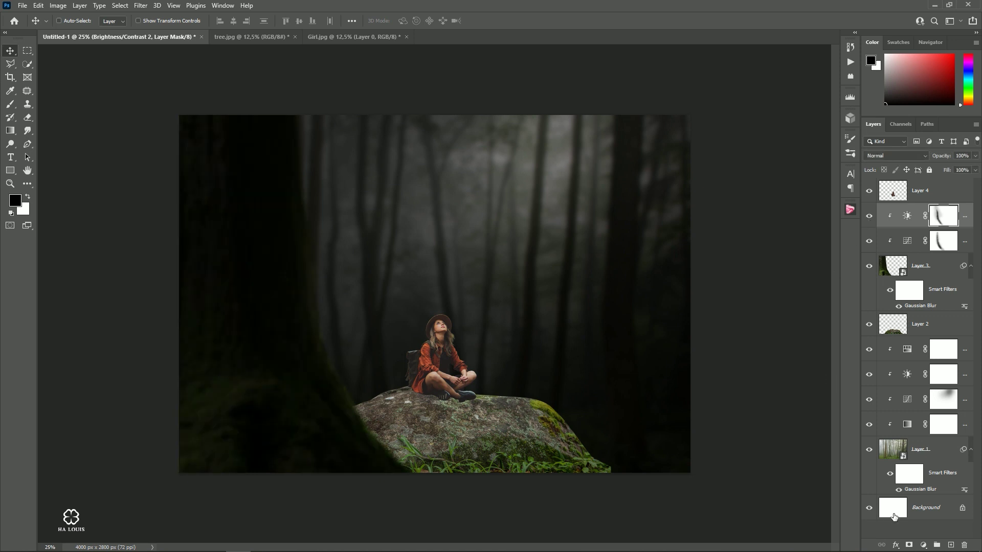
click(923, 545)
Add a Color Balance to the trunk with midtones Cyan -15 and Yellow-Blue +8
click(923, 452)
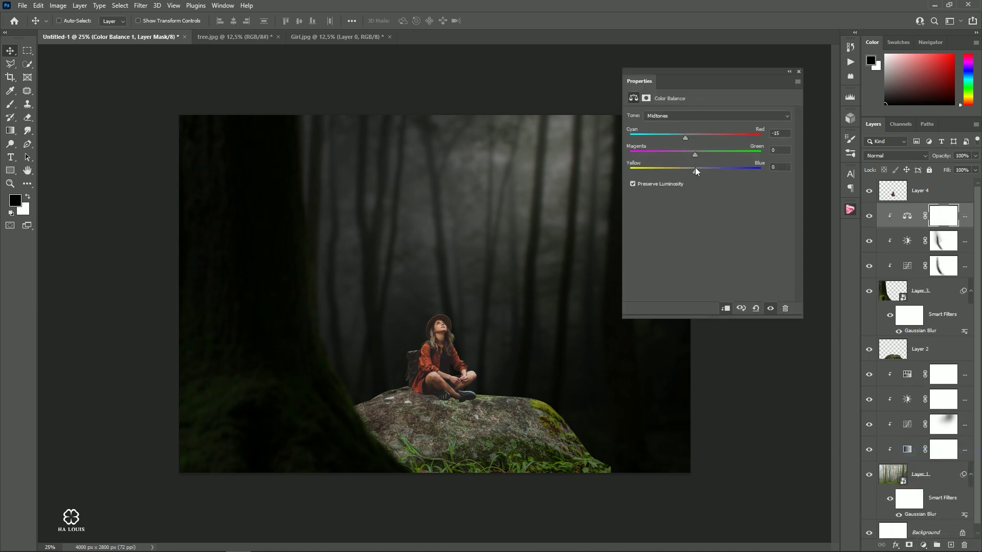
drag(695, 171, 701, 172)
click(798, 72)
Add a Hue/Saturation adjustment lowering the trunk's saturation to about -33
click(923, 545)
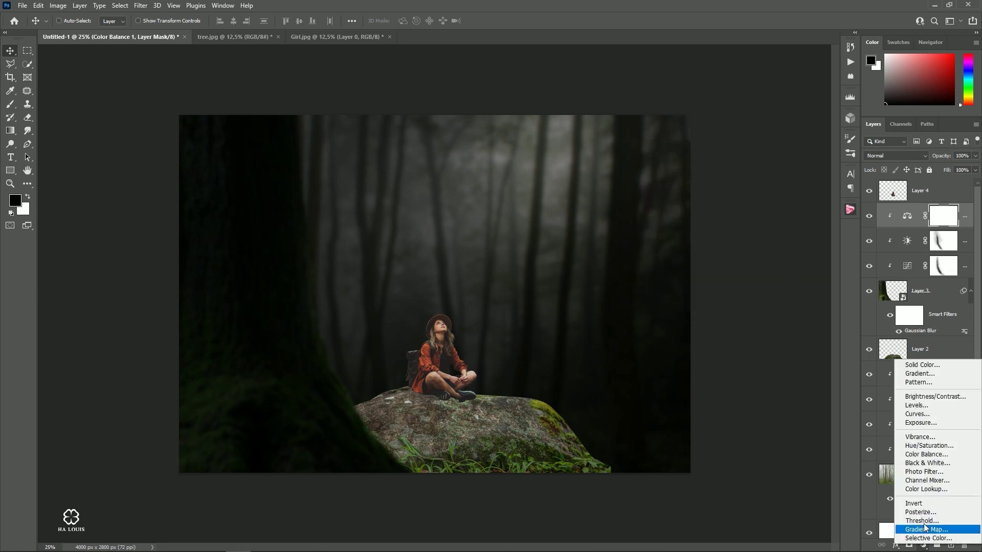
click(915, 446)
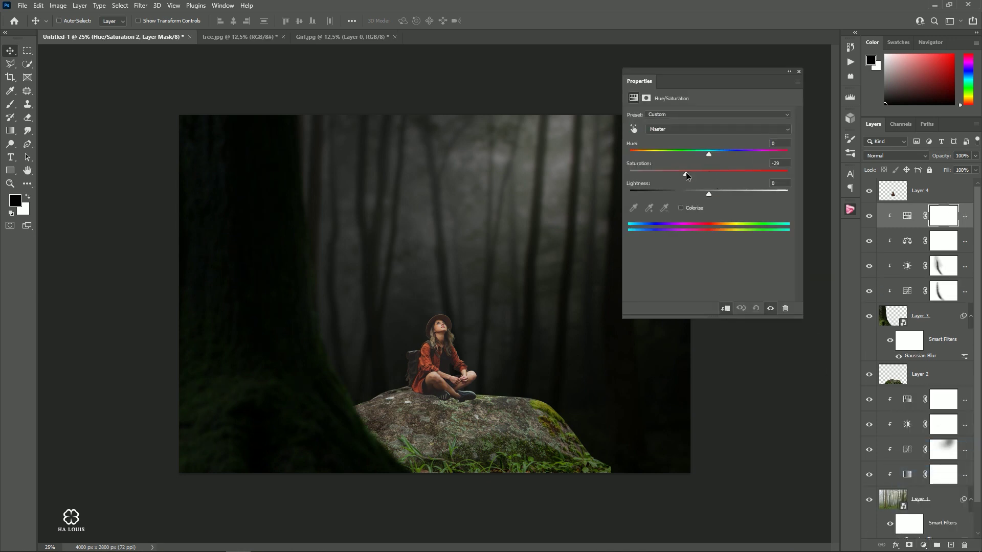
drag(684, 174, 682, 177)
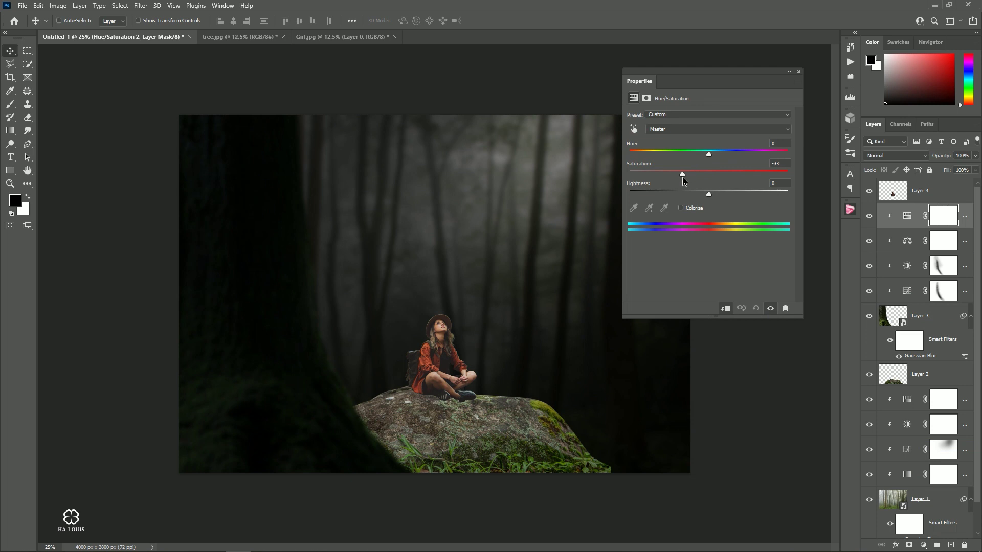
click(799, 72)
ctrl+alt+click(519, 306)
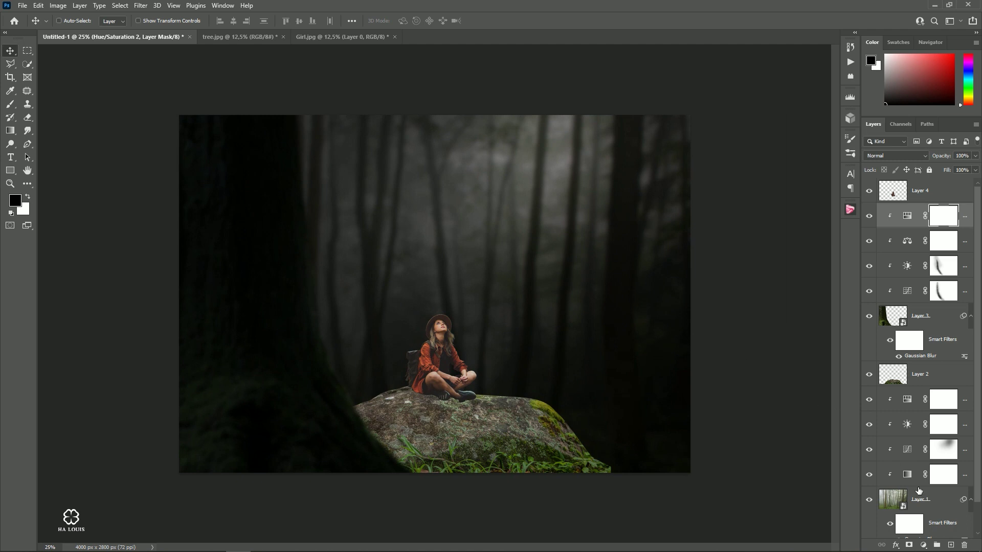
Create Layer 5 as a clipping mask set to Multiply blending
click(950, 546)
right_click(920, 215)
click(869, 317)
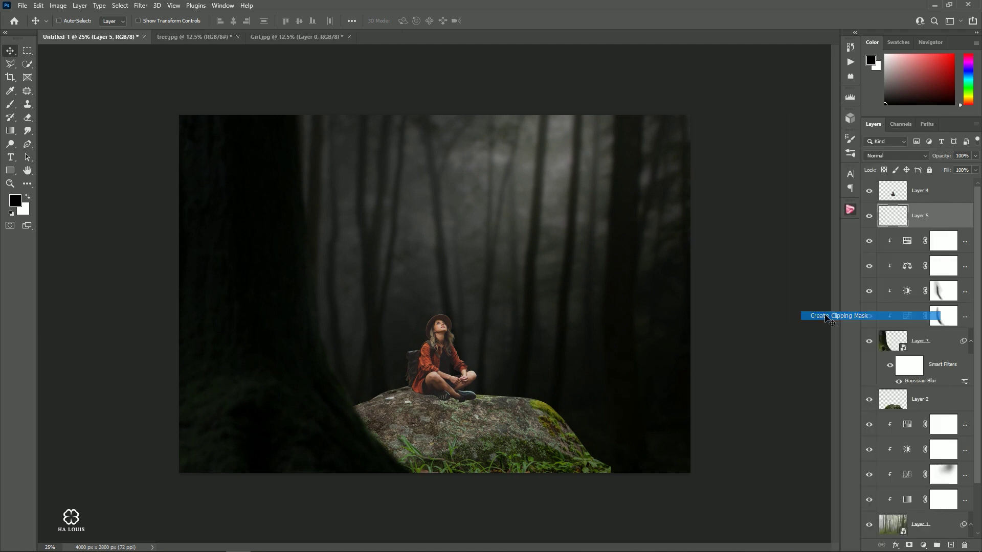
click(894, 156)
click(880, 202)
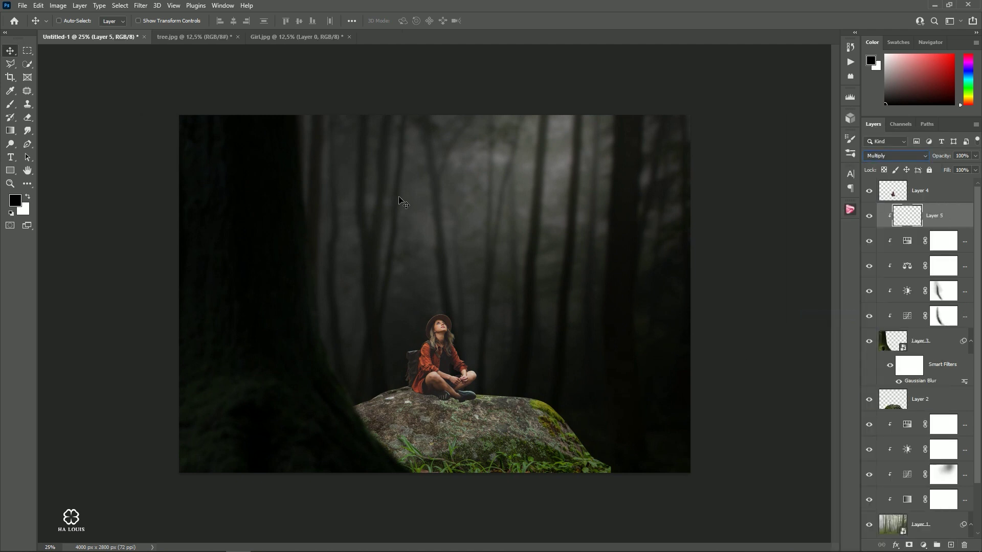
Set up a larger brush at 14% opacity
click(12, 106)
click(235, 21)
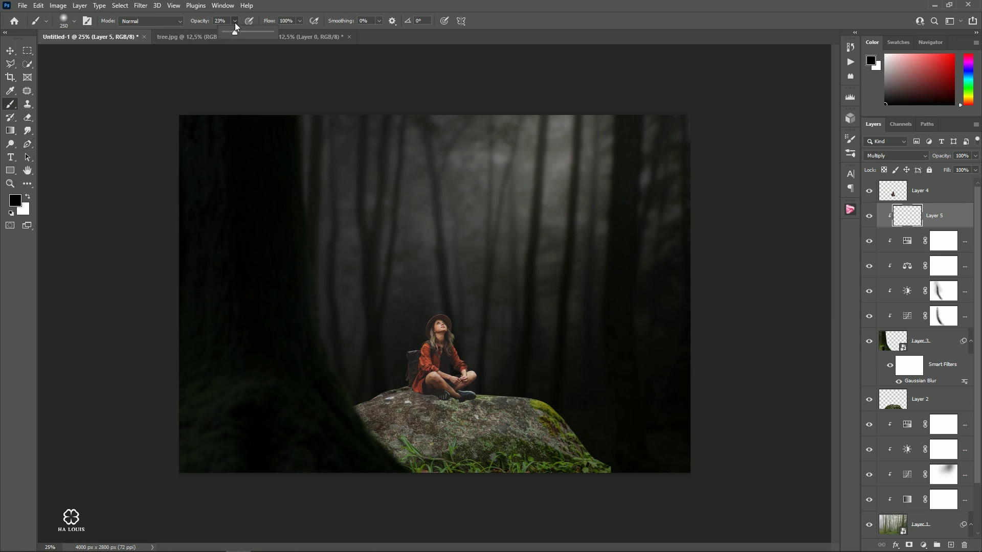
drag(230, 32, 231, 32)
key(bracketright)
key(bracketright)
key(bracketright)
Pick a dark blue paint colour and paint it over the tree
alt+click(200, 282)
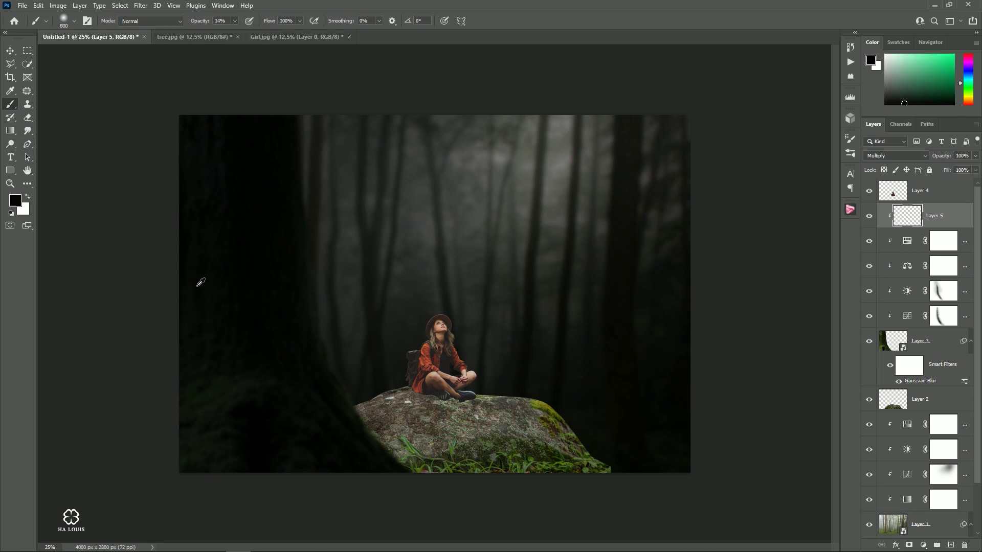
click(15, 200)
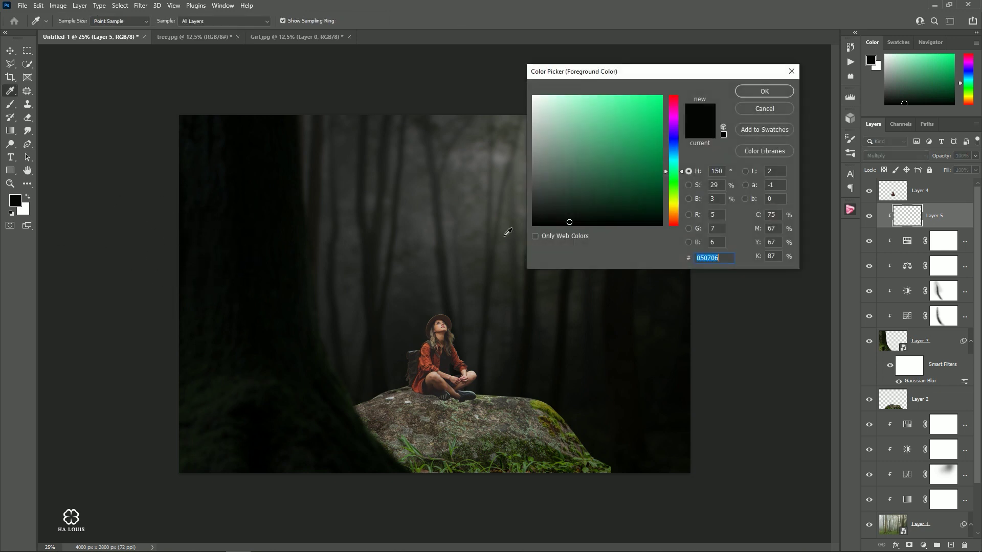
drag(680, 174, 679, 155)
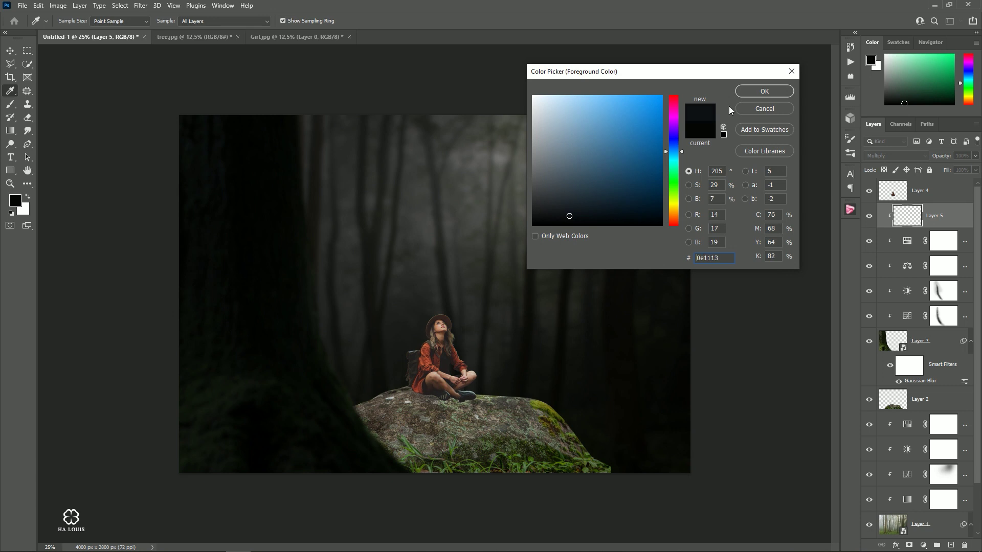
click(764, 91)
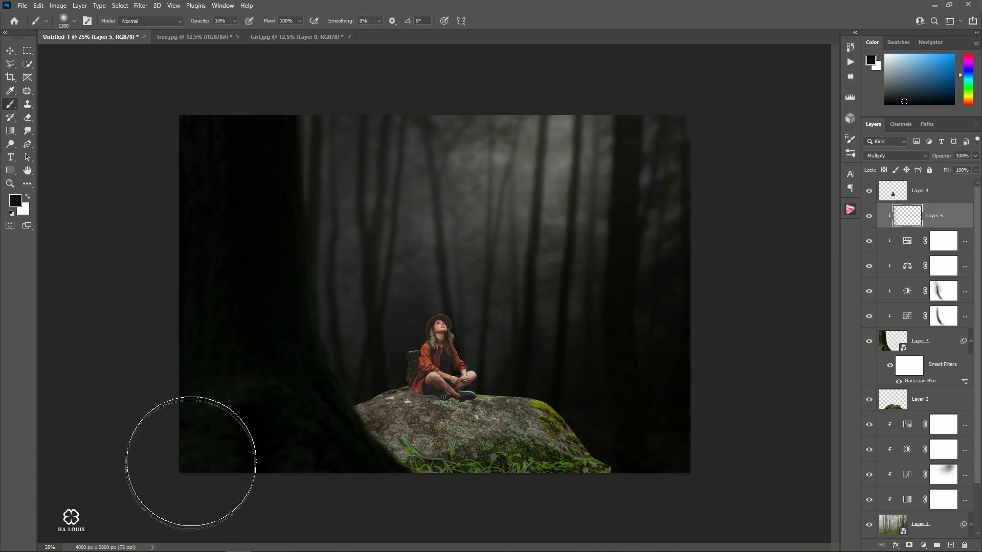
key(bracketleft)
key(bracketleft)
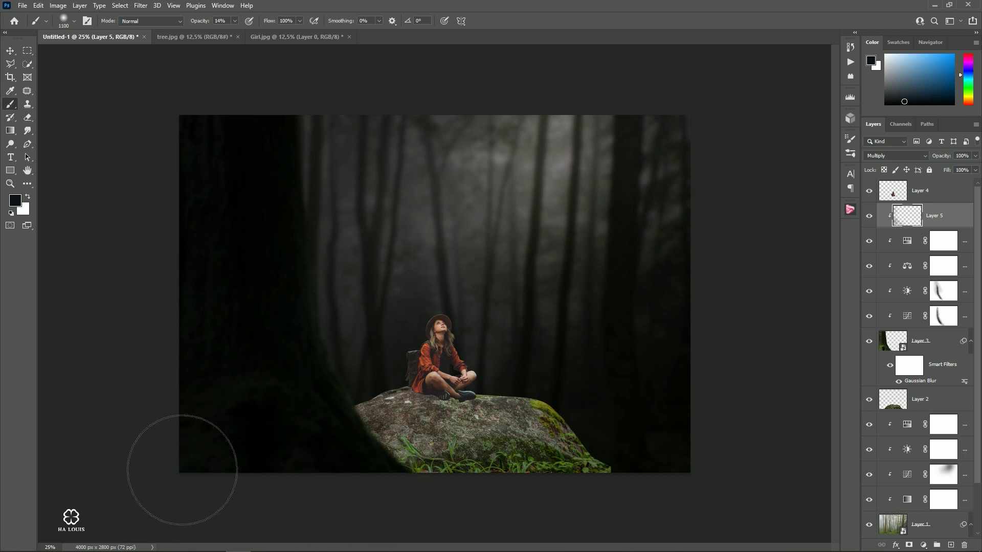
key(bracketleft)
key(bracketleft)
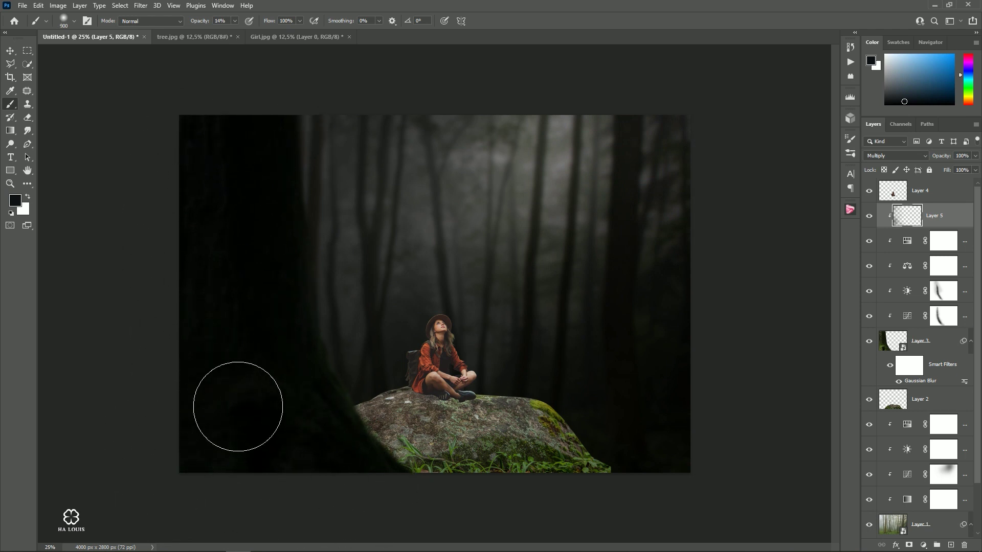
Toggle the Multiply layer to compare and set its opacity to 47%
click(10, 51)
key(ctrl+minus)
key(ctrl+minus)
key(ctrl+plus)
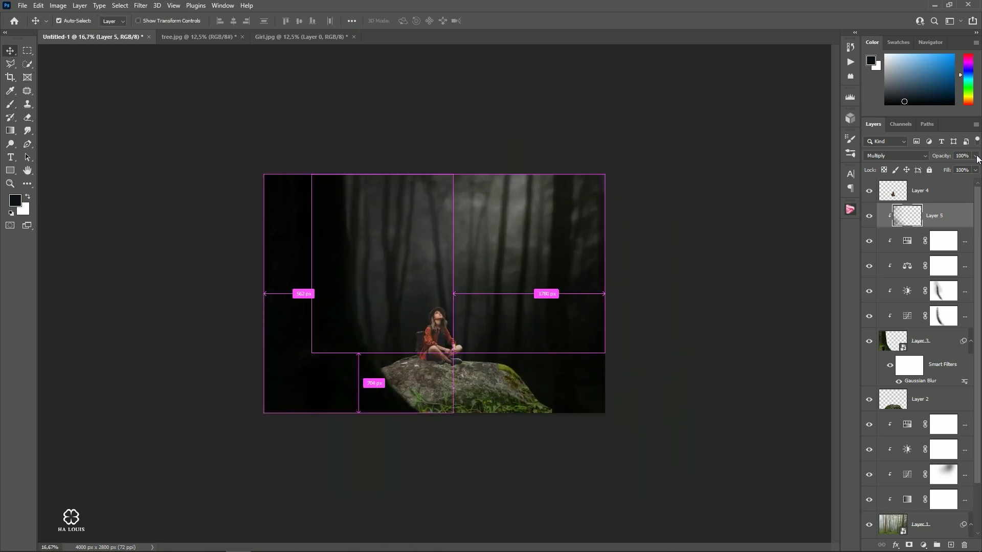
click(868, 216)
click(869, 215)
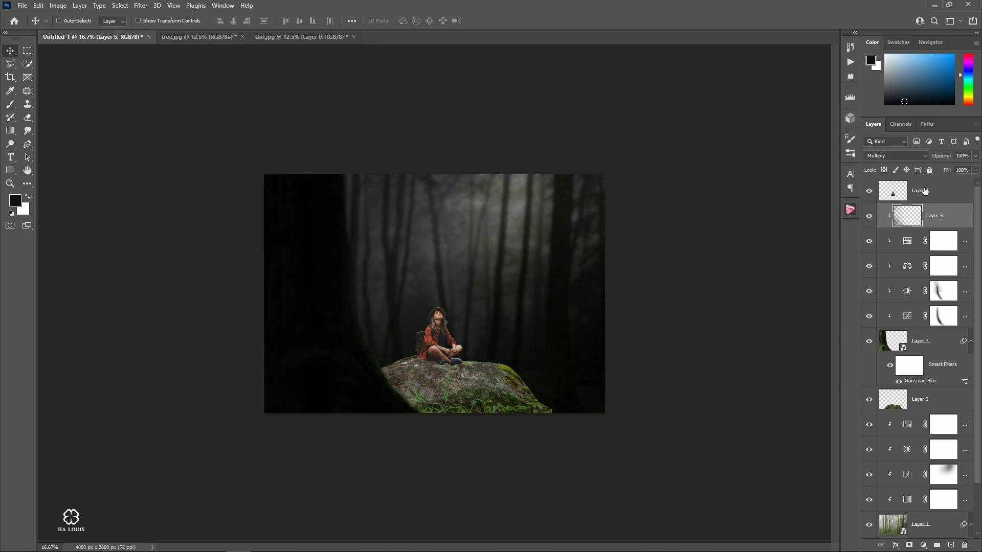
click(975, 156)
click(870, 218)
click(870, 219)
click(869, 218)
ctrl+click(530, 298)
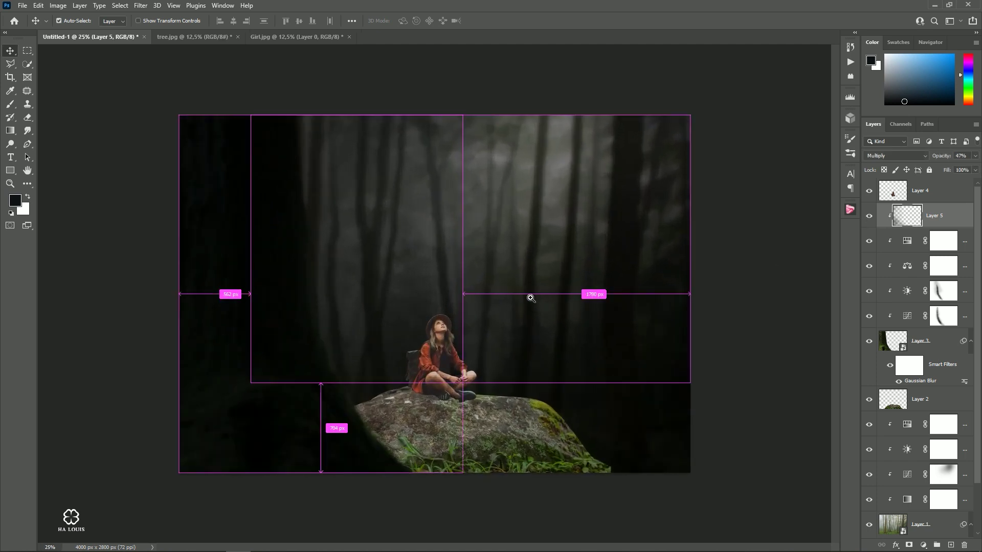
click(944, 291)
key(b)
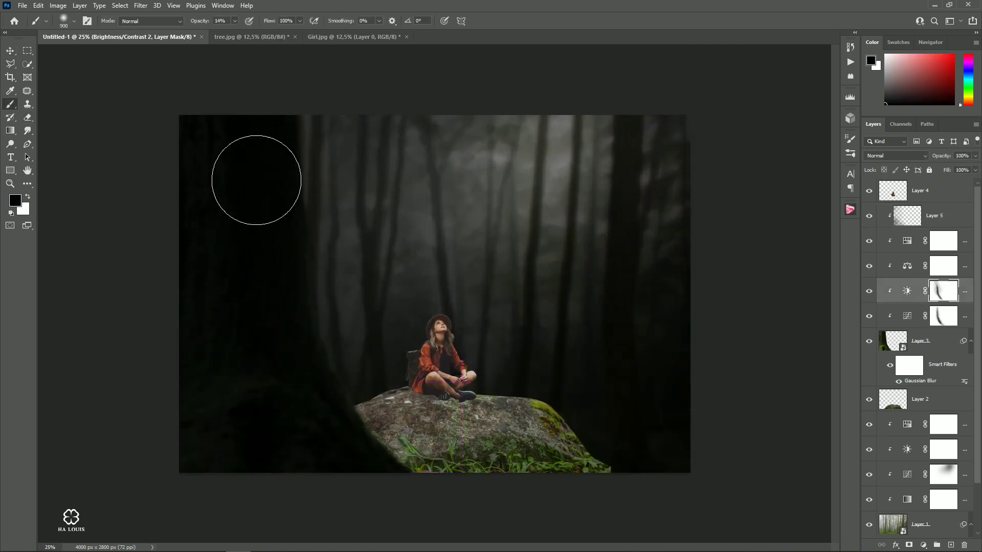
key(bracketright)
key(bracketright)
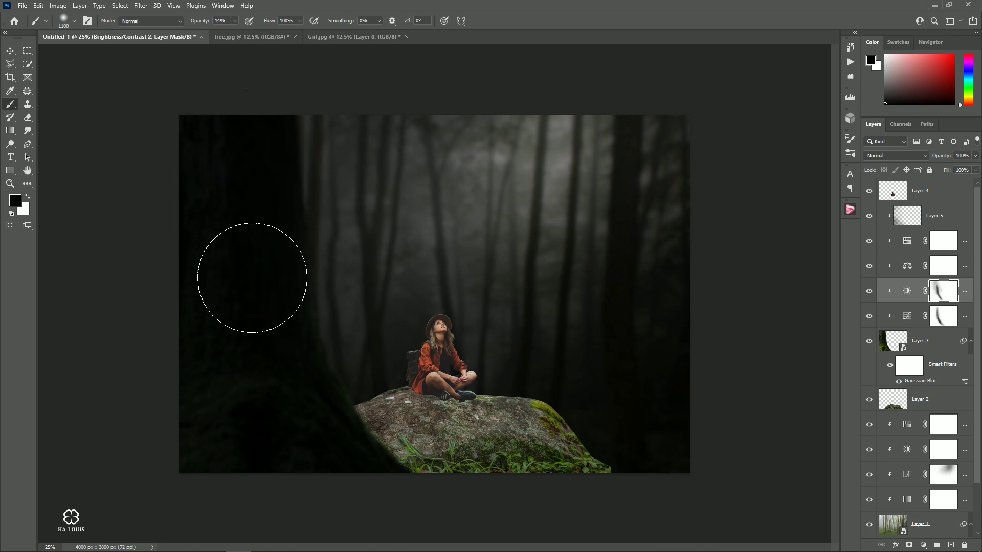
key(bracketleft)
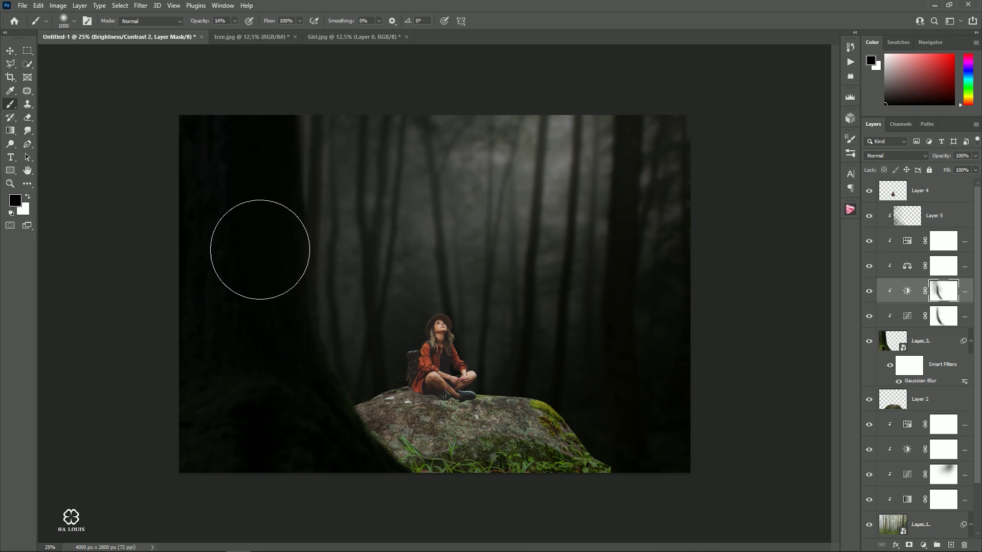
key(bracketleft)
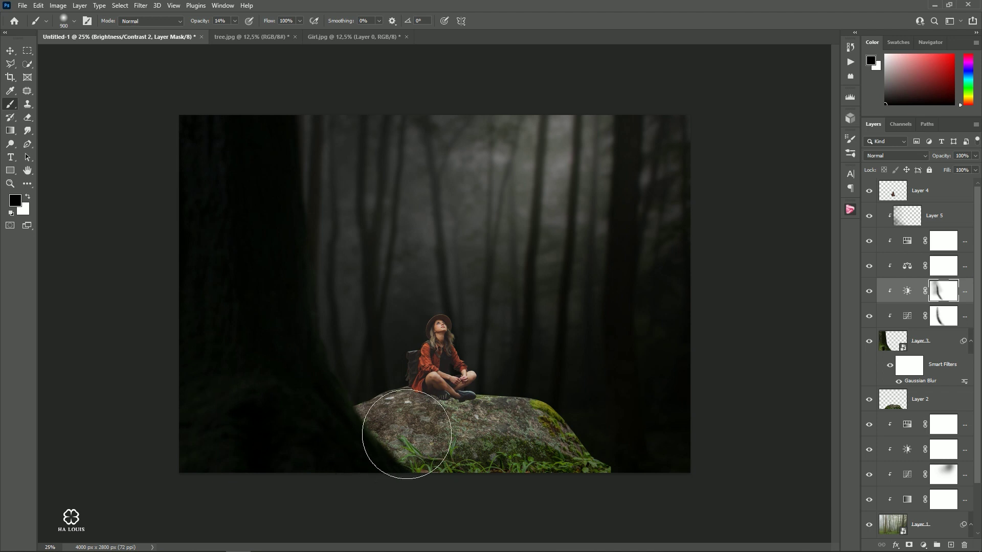
click(10, 50)
alt+click(395, 257)
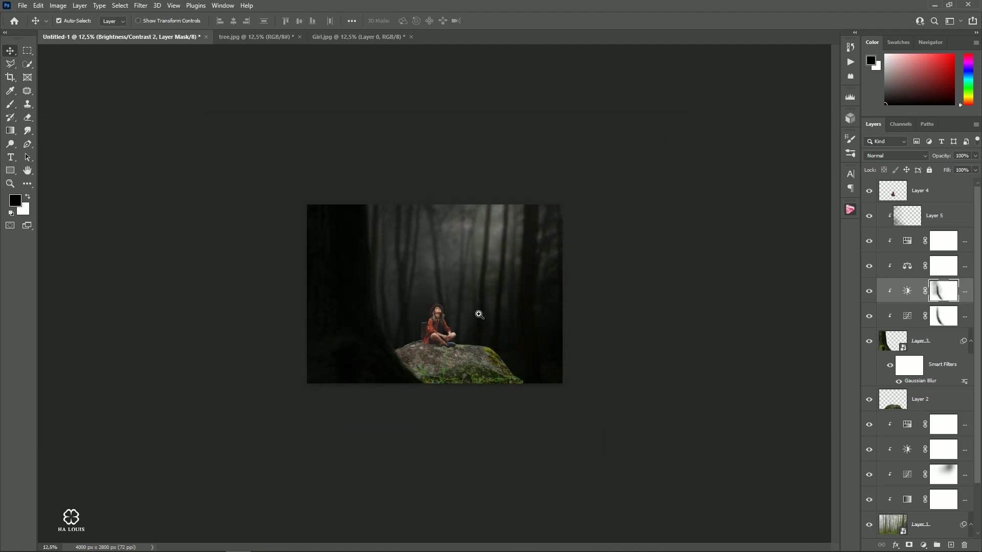
ctrl+click(498, 305)
ctrl+click(524, 326)
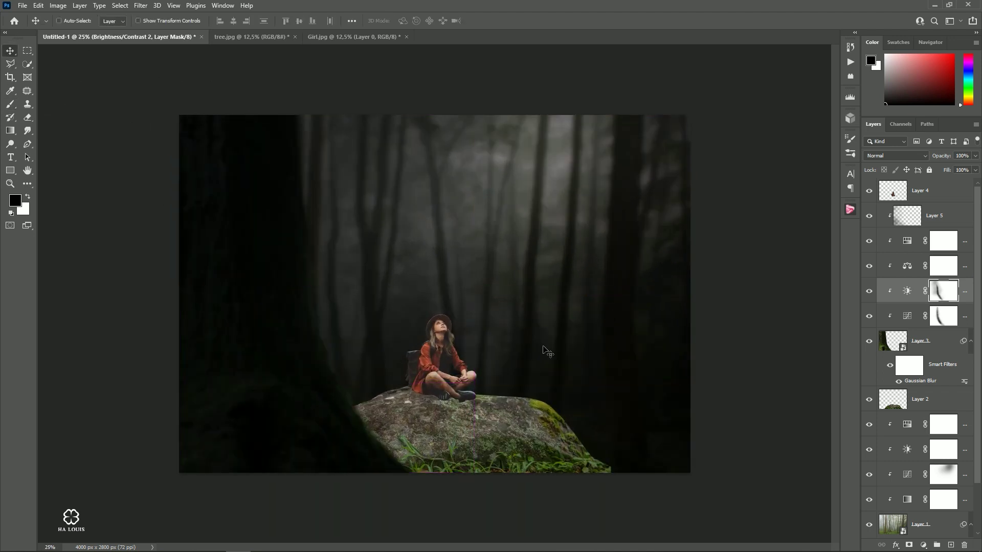
key(ctrl+minus)
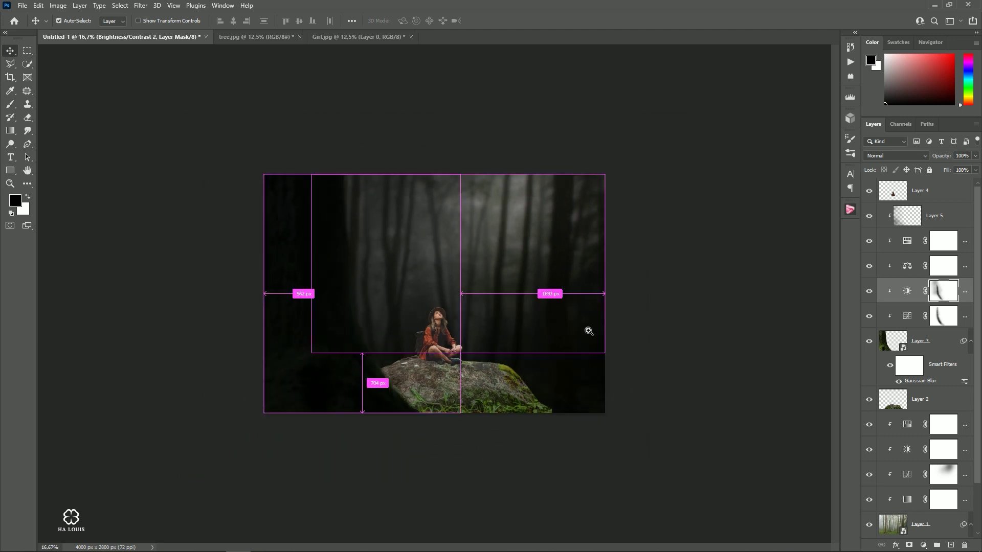
key(ctrl+plus)
Add Layer 6 above Hue/Saturation 1, clipped and set to Overlay blending
click(927, 427)
click(952, 546)
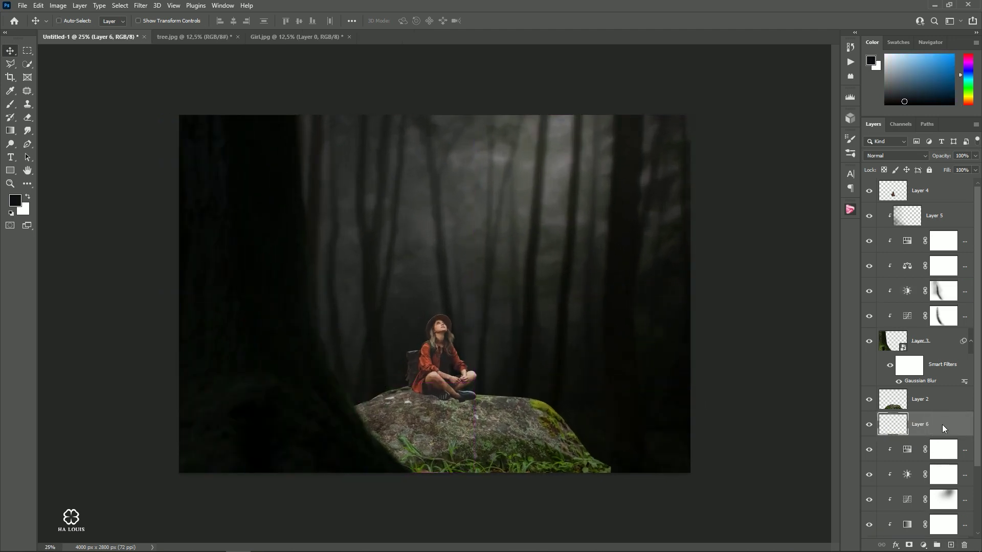
right_click(942, 424)
click(870, 187)
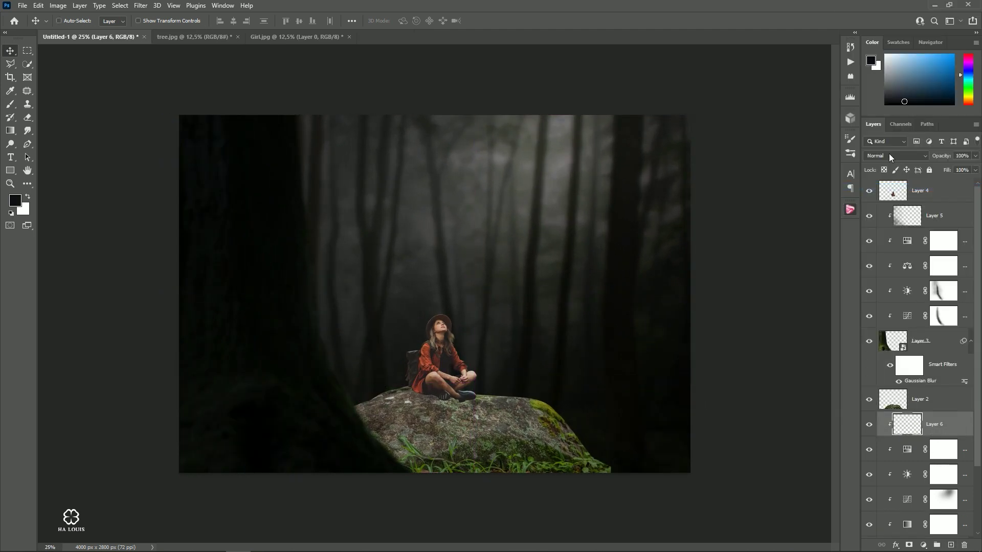
click(889, 154)
click(890, 281)
Choose a light blue foreground paint colour
click(11, 90)
click(15, 200)
mouse_move(647, 166)
mouse_down()
mouse_move(642, 132)
mouse_move(631, 131)
mouse_move(646, 162)
mouse_move(644, 125)
mouse_move(630, 125)
mouse_up()
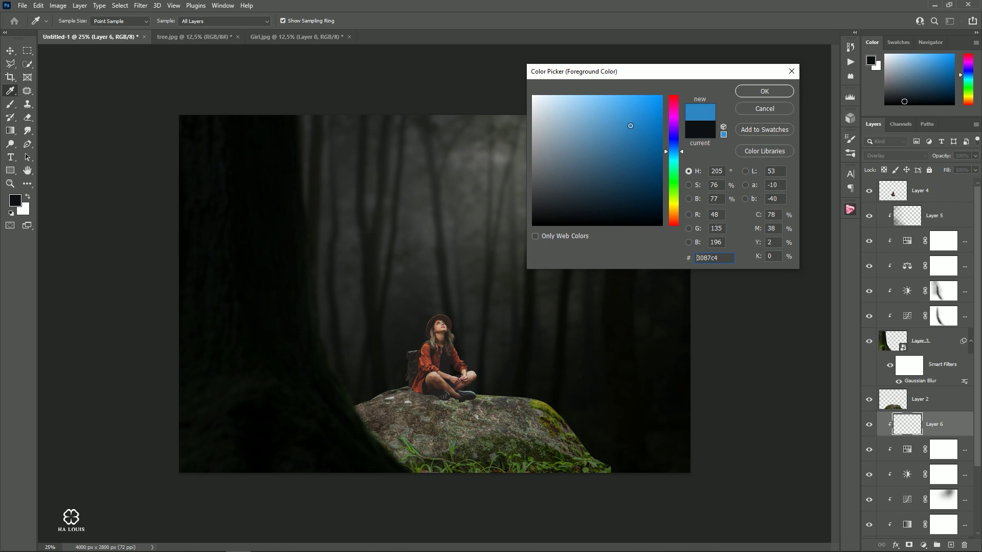
click(748, 91)
Paint soft blue haze across the forest and around the girl with a brush up to 2000
key(b)
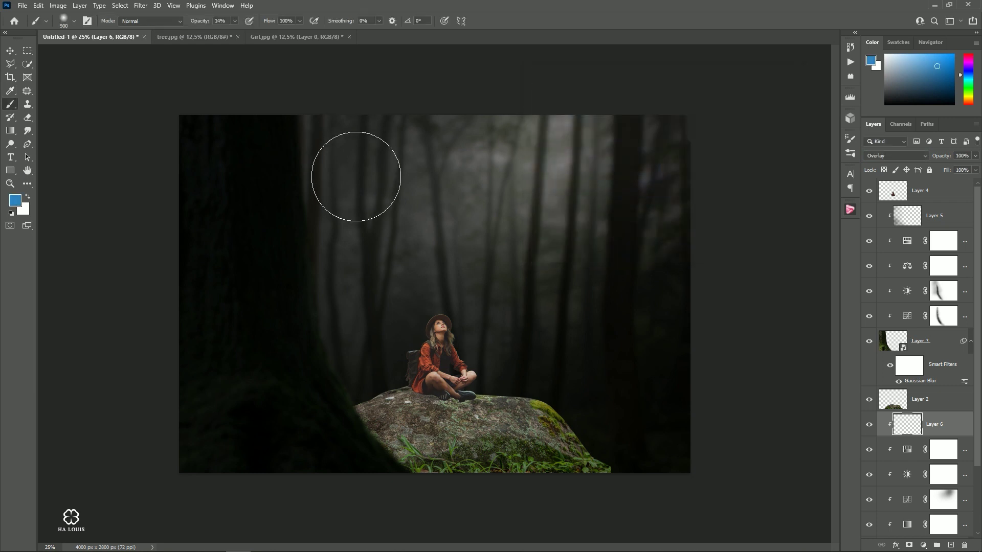
key(ctrl+minus)
click(234, 21)
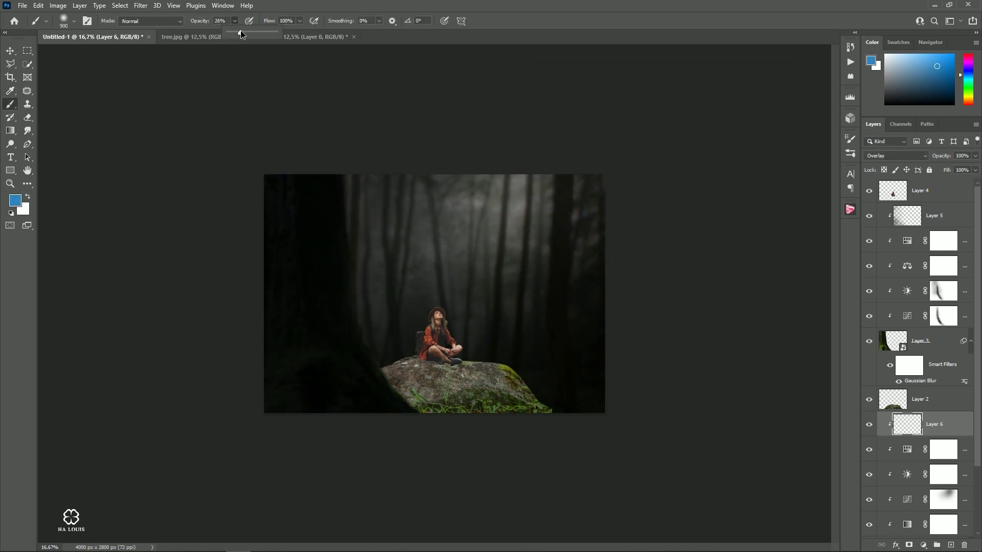
key(ctrl+plus)
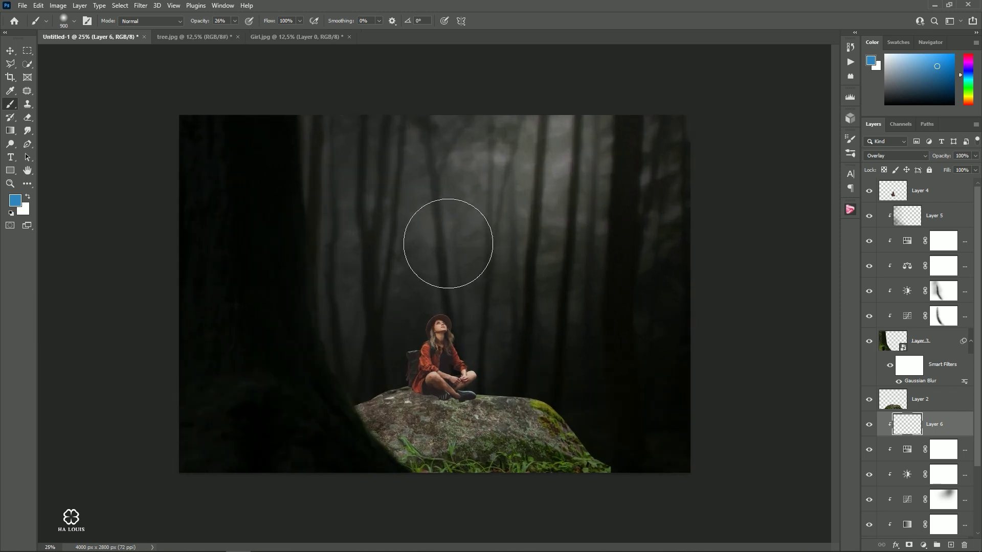
key(bracketright)
key(bracketright)
key(bracketright)
mouse_move(344, 291)
mouse_down()
mouse_move(632, 237)
mouse_move(526, 131)
mouse_move(646, 220)
mouse_move(684, 351)
mouse_move(672, 127)
mouse_move(322, 136)
mouse_move(381, 145)
mouse_move(569, 208)
mouse_move(499, 230)
mouse_up()
key(bracketright)
key(bracketright)
key(bracketright)
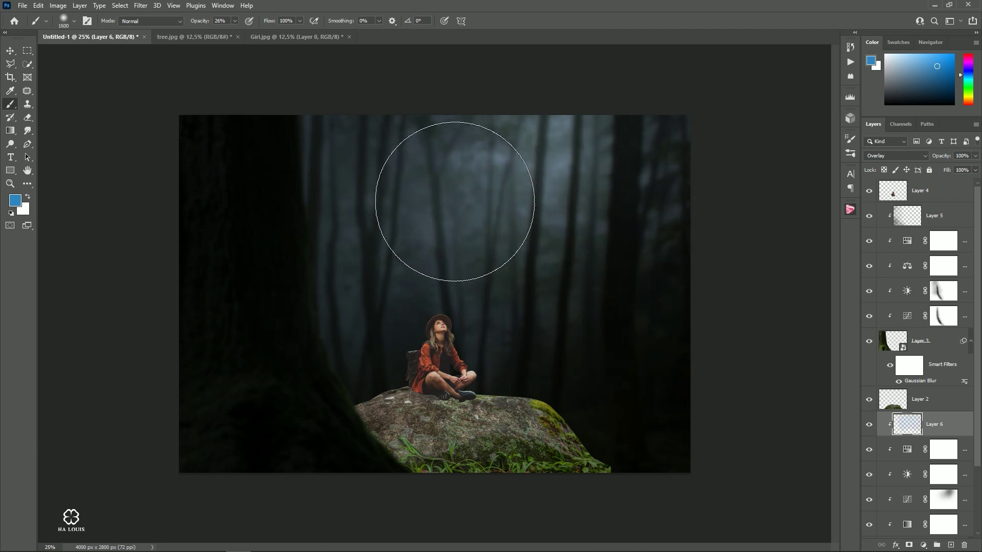
alt+click(482, 235)
key(bracketright)
key(bracketright)
key(bracketright)
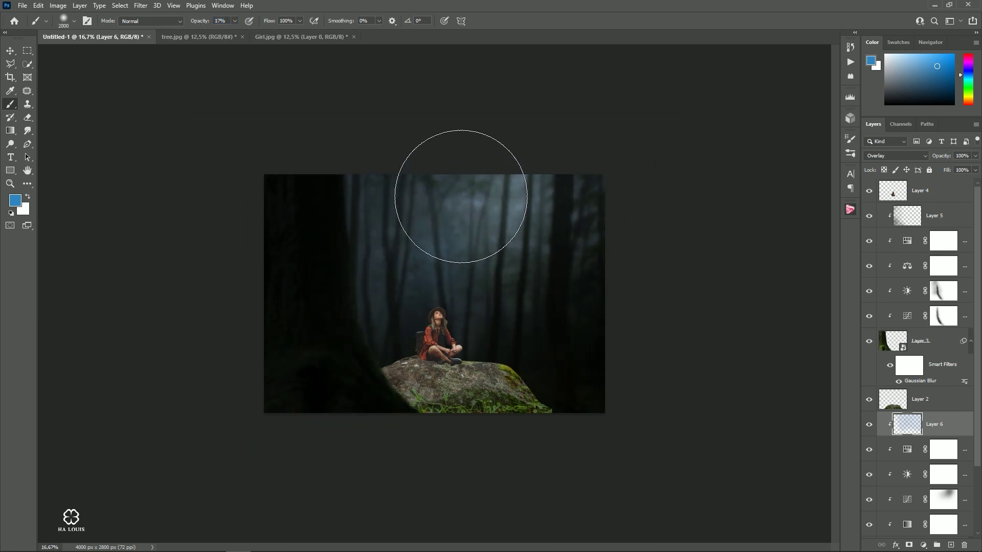
mouse_move(461, 197)
mouse_down()
mouse_move(361, 202)
mouse_move(458, 281)
mouse_move(511, 224)
mouse_move(584, 206)
mouse_up()
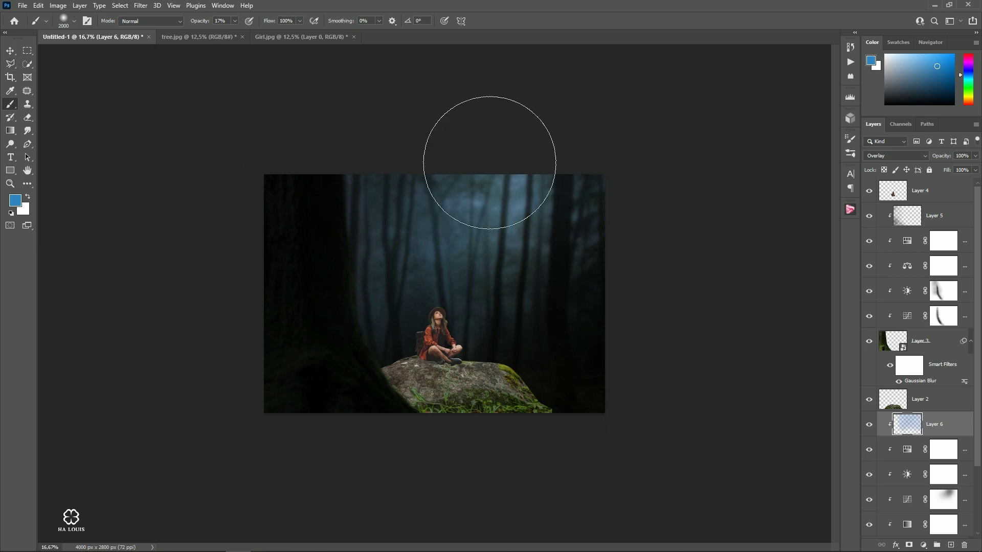
Toggle Layer 6 to compare and lower its opacity to 78%
click(10, 50)
alt+click(670, 345)
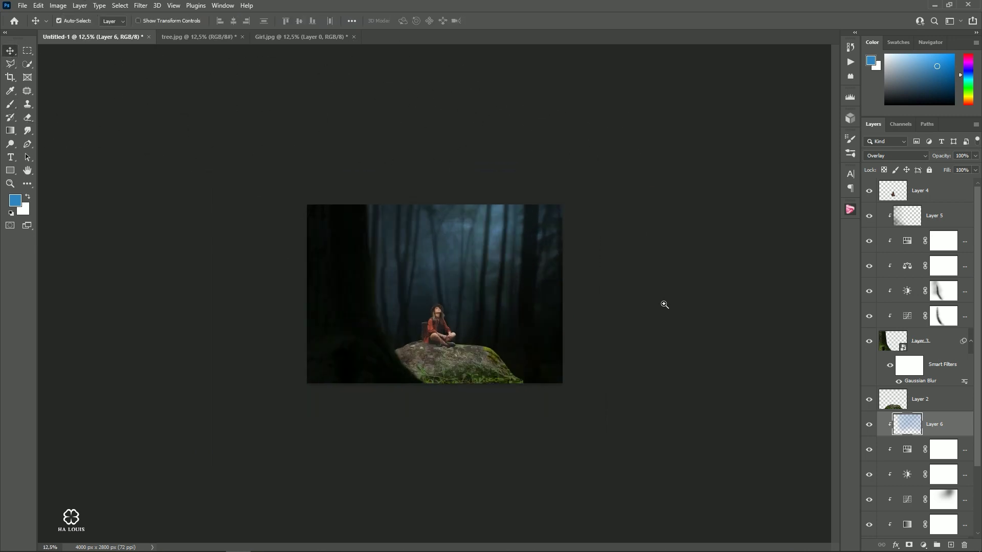
scroll(664, 304, up, 2)
scroll(592, 311, down, 1)
scroll(684, 337, up, 1)
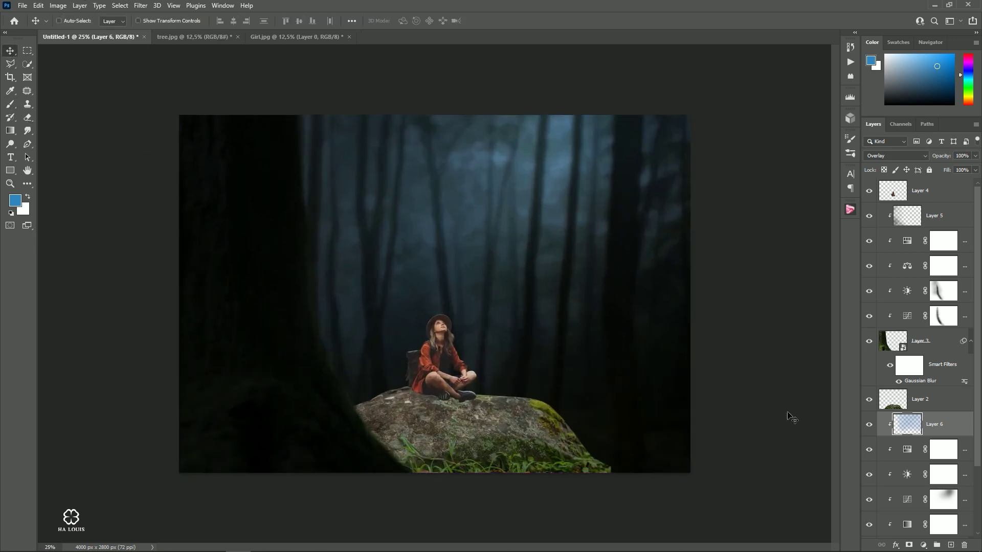
click(870, 426)
click(974, 157)
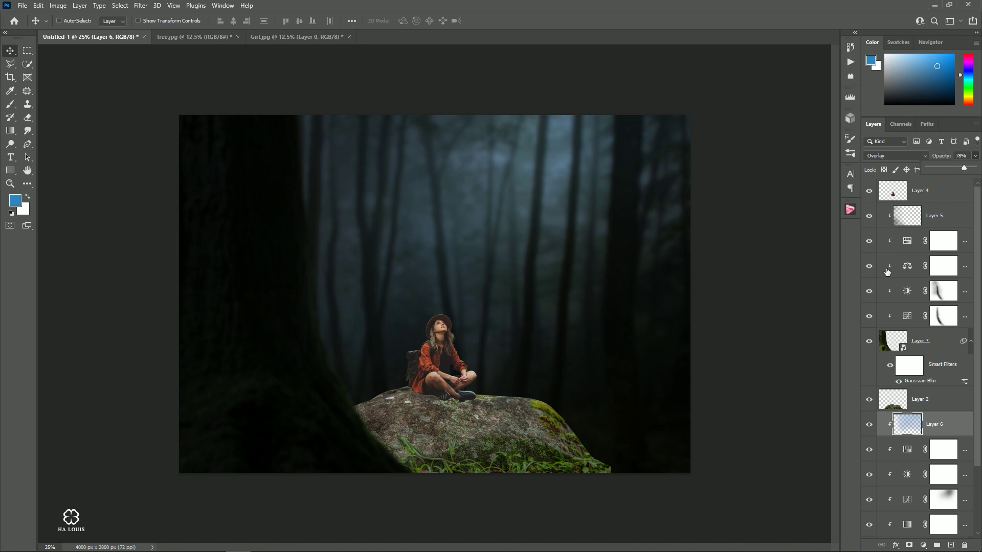
Add a Color Balance clipped to Layer 6 with midtones Yellow-Blue at about +3
click(924, 545)
click(921, 457)
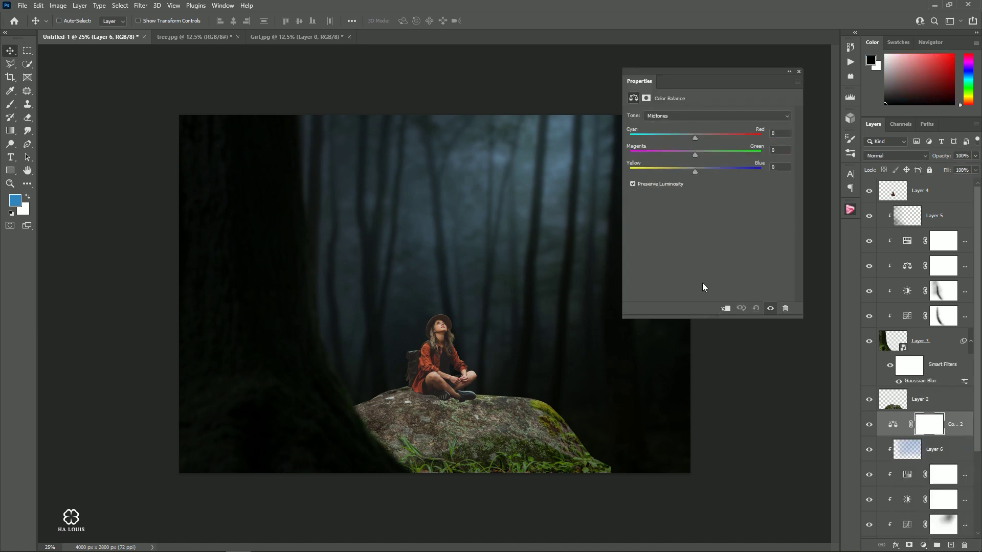
click(725, 308)
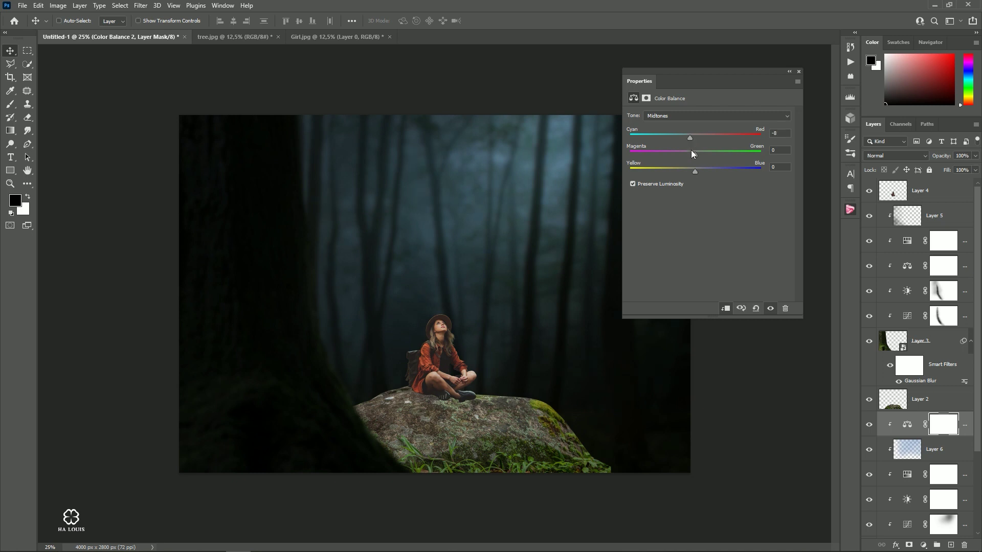
drag(698, 170, 702, 168)
drag(702, 169, 697, 174)
click(799, 72)
click(923, 545)
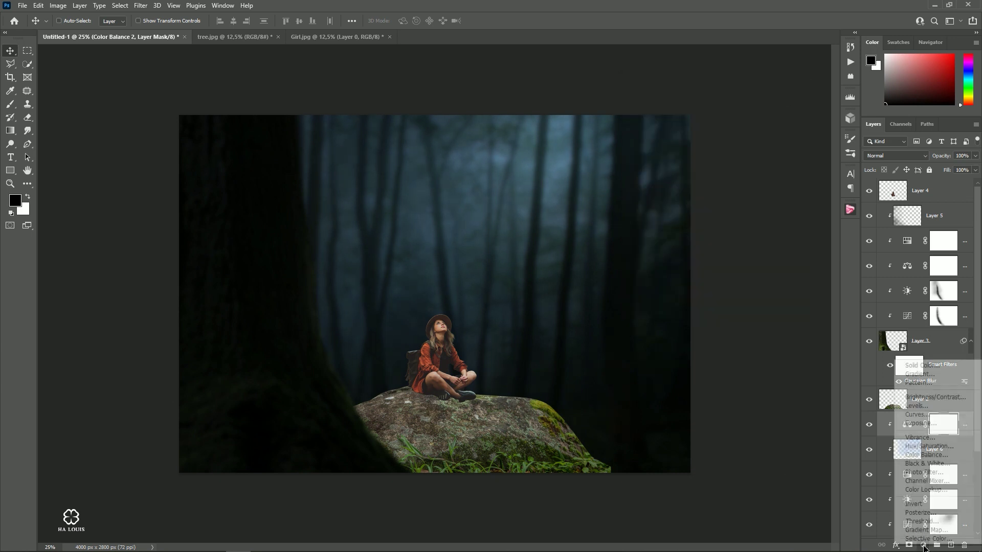
Add a clipped Curves adjustment mapping midtone input 85 to about output 72
click(920, 418)
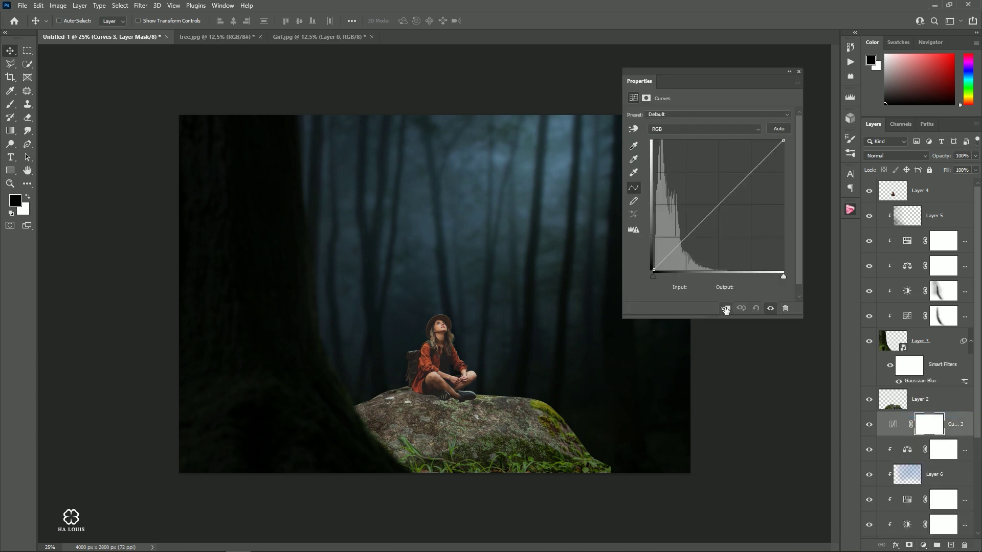
click(725, 309)
drag(686, 235, 698, 233)
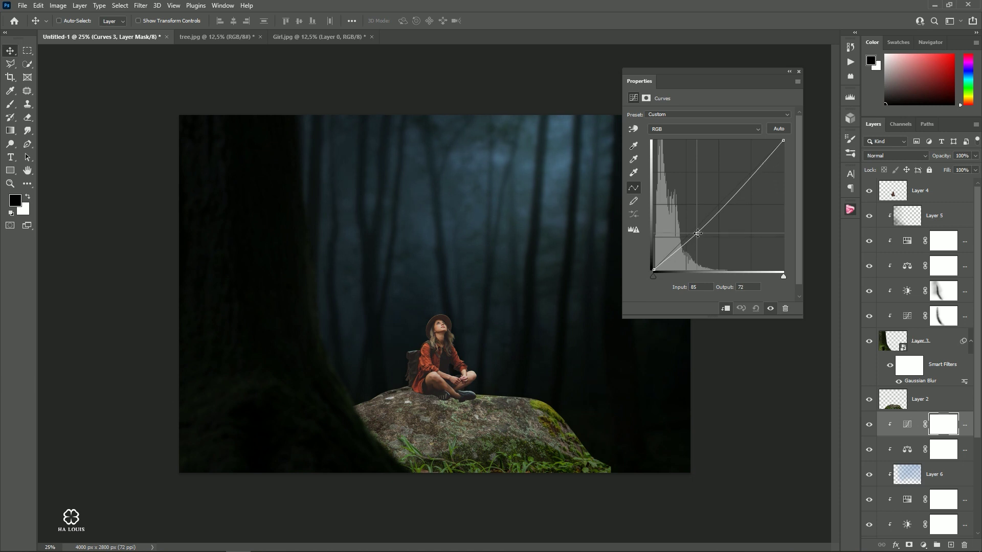
click(798, 72)
Toggle the Curves adjustment to compare, then select the rock's Layer 2
click(869, 426)
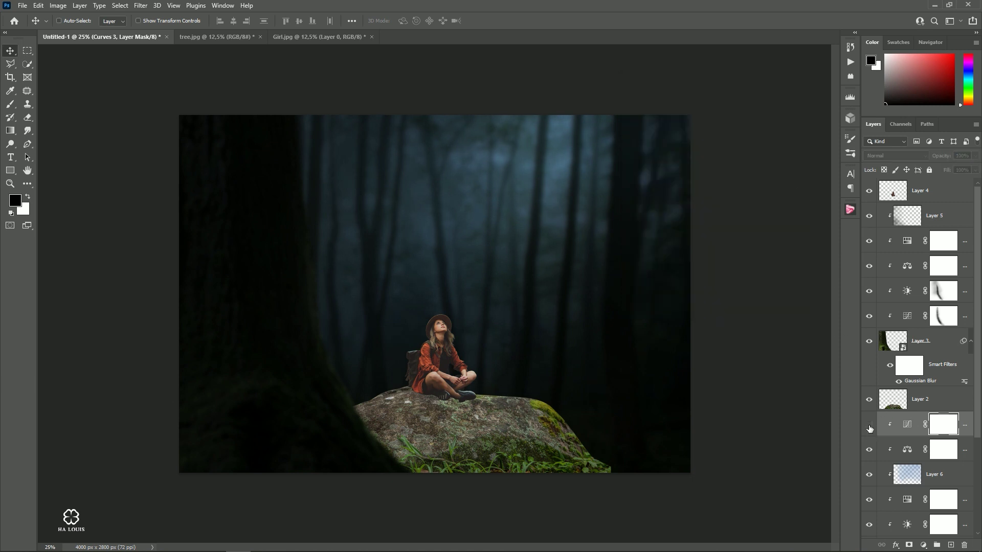
click(870, 426)
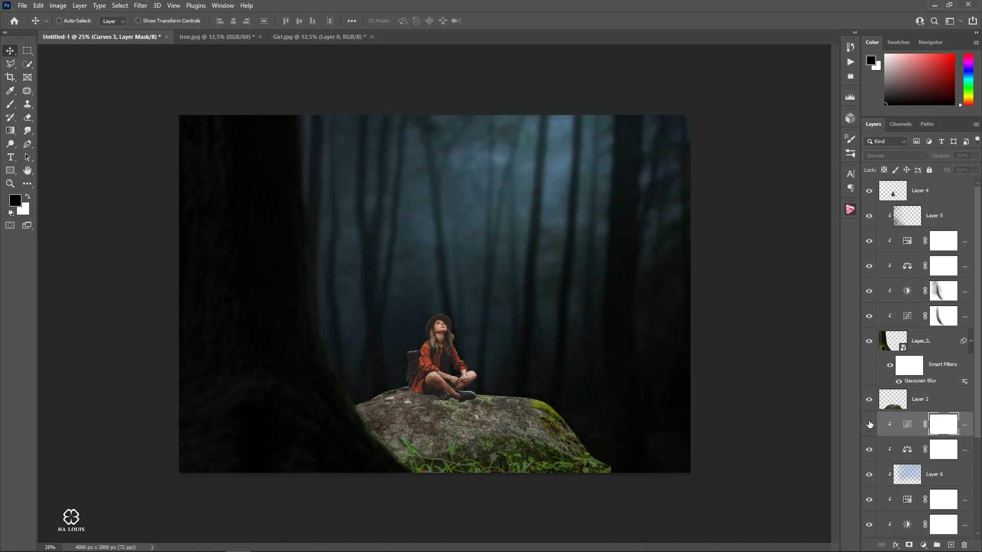
click(870, 424)
scroll(574, 344, down, 1)
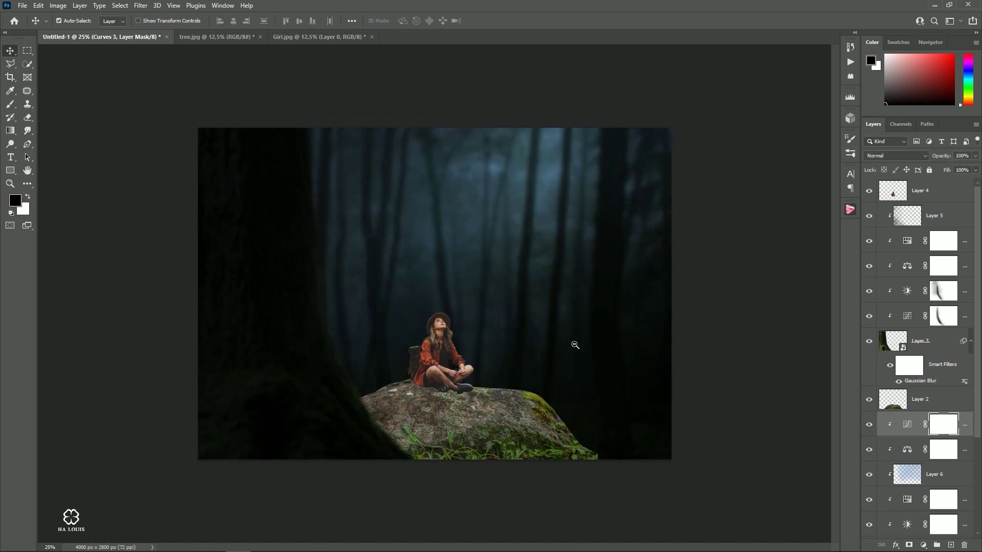
scroll(687, 371, down, 1)
scroll(613, 368, up, 2)
scroll(658, 356, down, 1)
scroll(658, 356, up, 1)
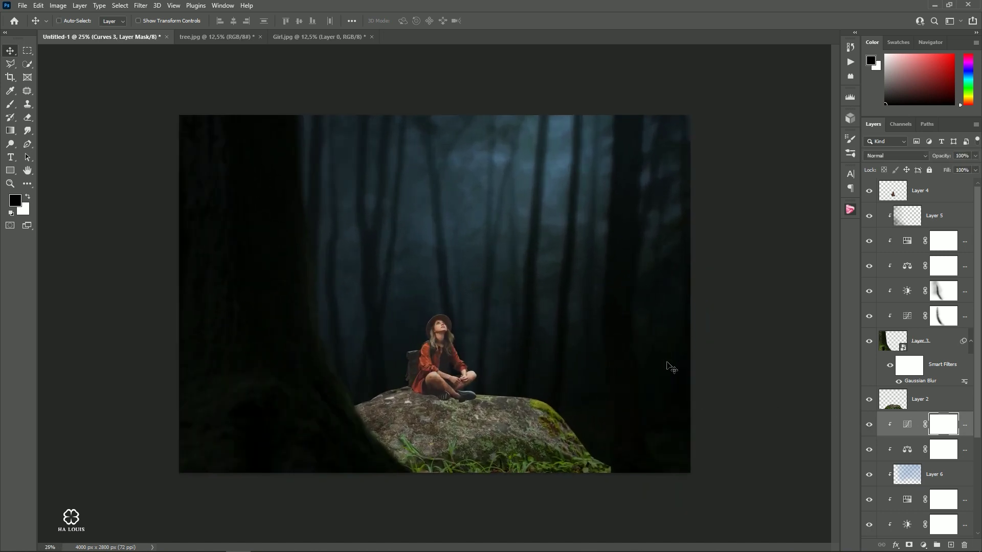
click(917, 403)
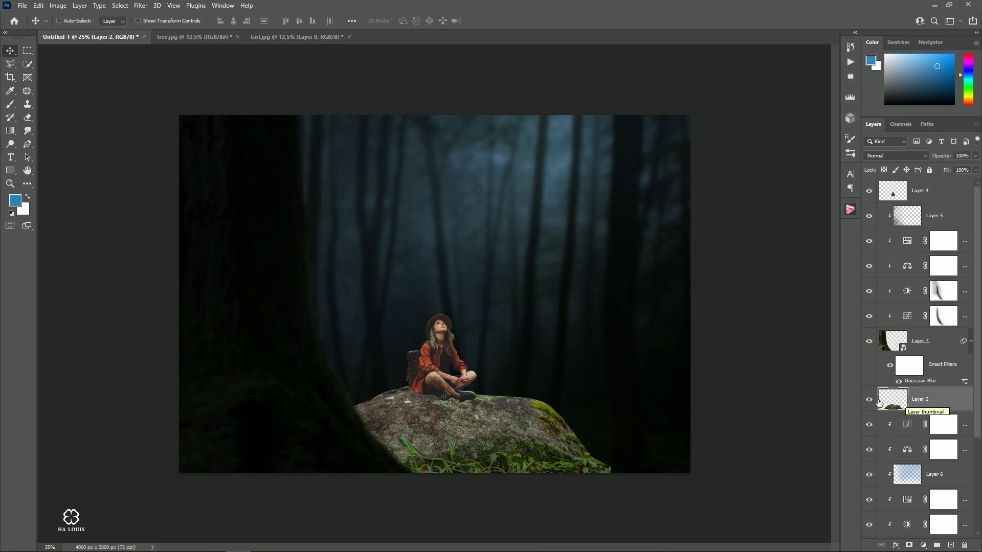
Hide the girl on Layer 4 and reselect the rock's Layer 2
click(917, 342)
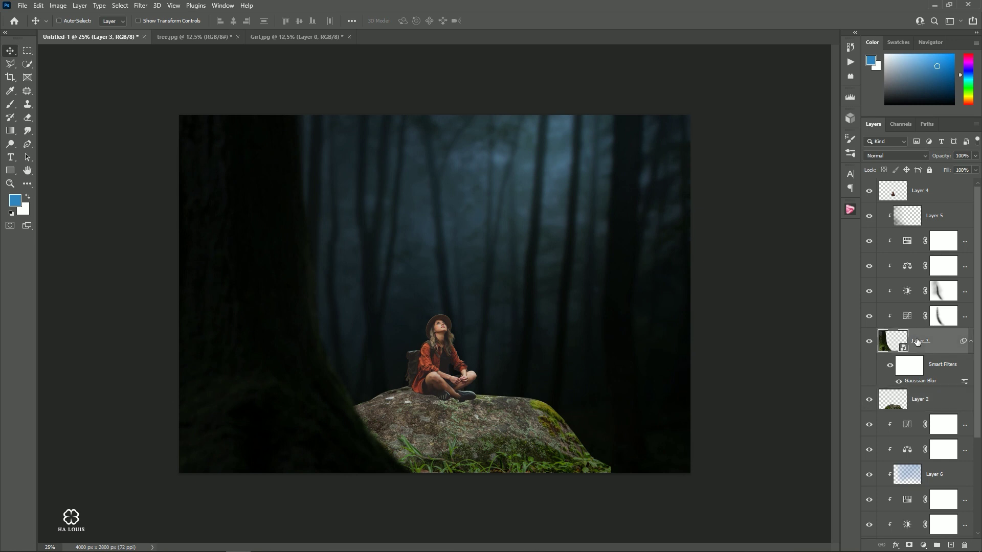
click(893, 195)
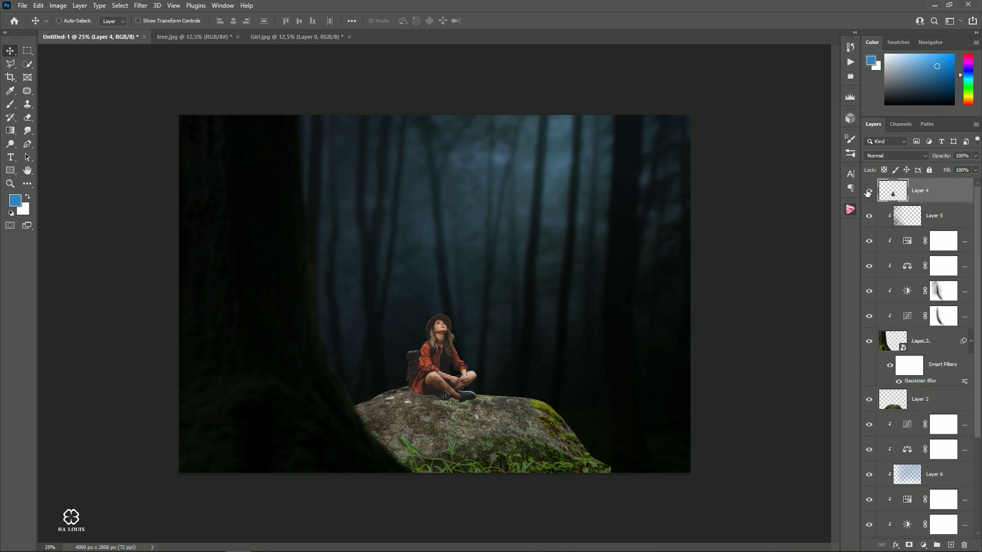
click(906, 403)
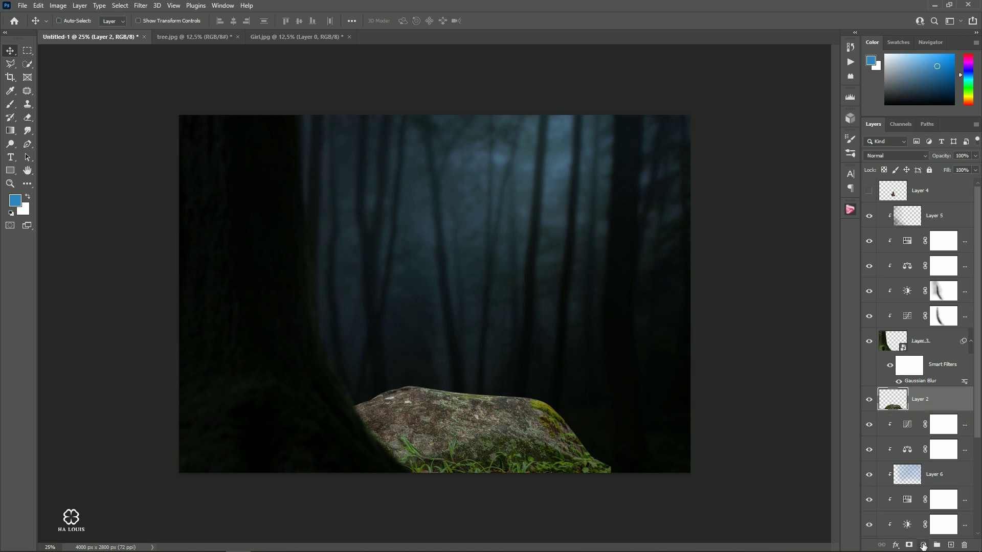
Add a Gradient Map clipped to the rock layer using the black-to-white preset
click(922, 545)
click(912, 526)
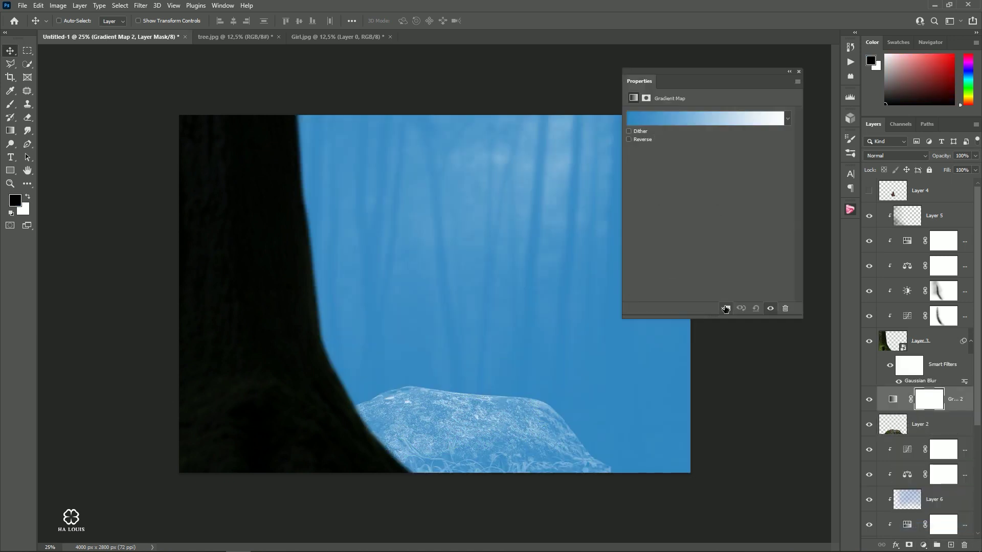
click(725, 308)
click(668, 125)
click(263, 112)
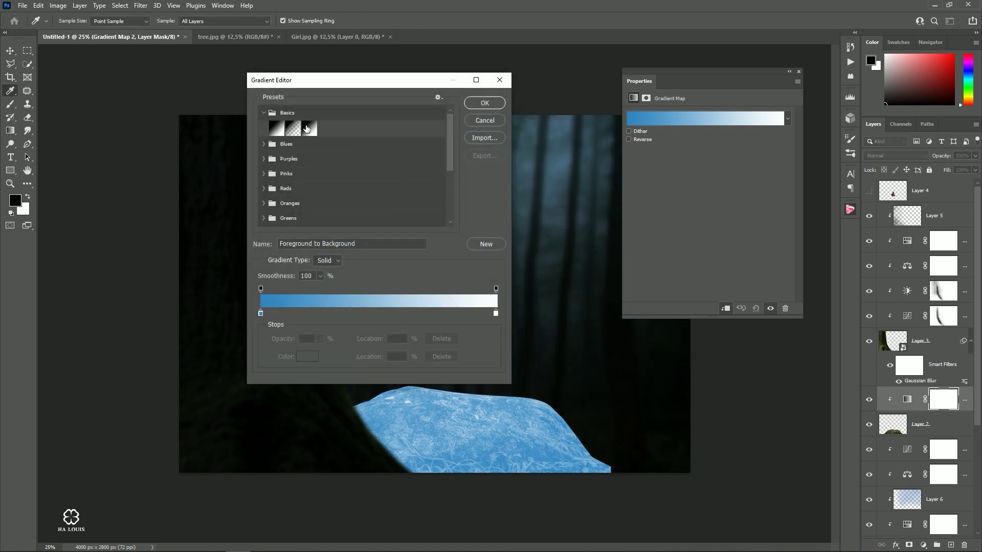
click(343, 129)
click(485, 103)
Blend the gradient map in Soft Light at about 25% opacity
click(799, 71)
click(895, 155)
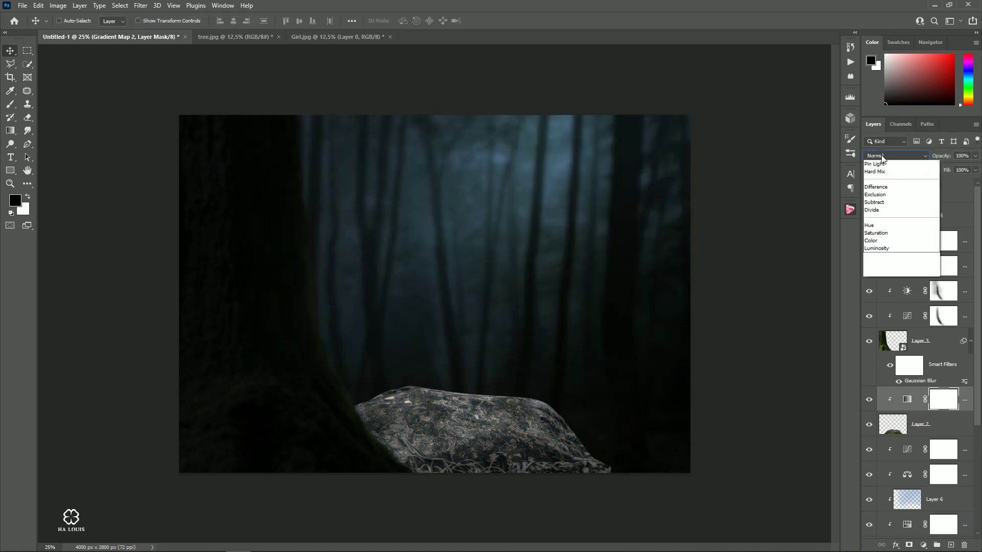
click(882, 283)
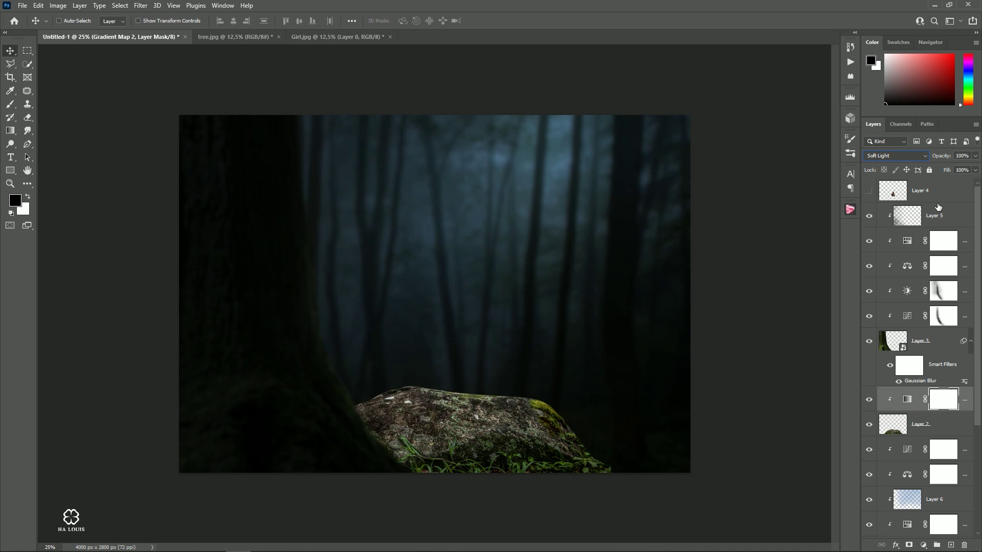
click(977, 156)
click(941, 167)
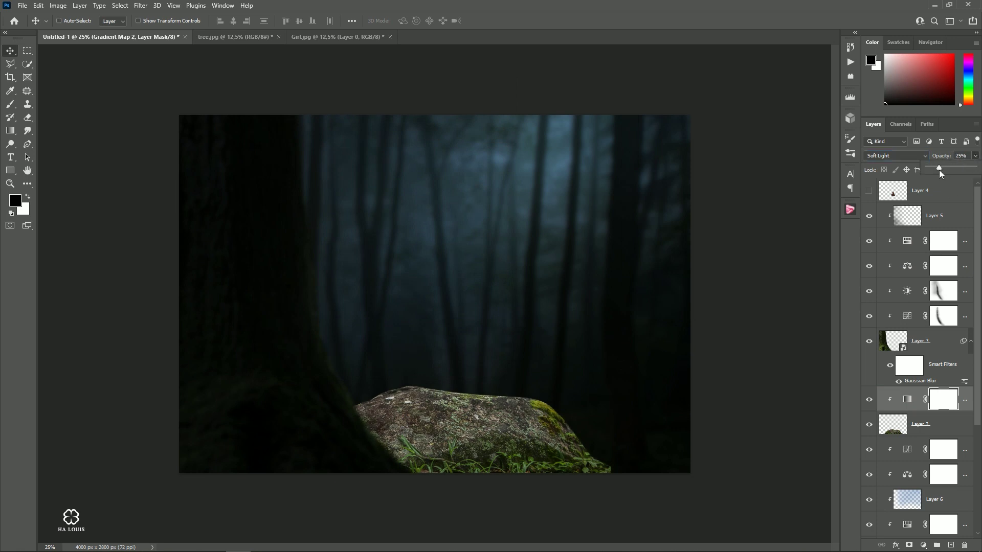
click(922, 546)
Add a Curves layer clipped to the rock with the highlights pulled down to darken it
click(920, 415)
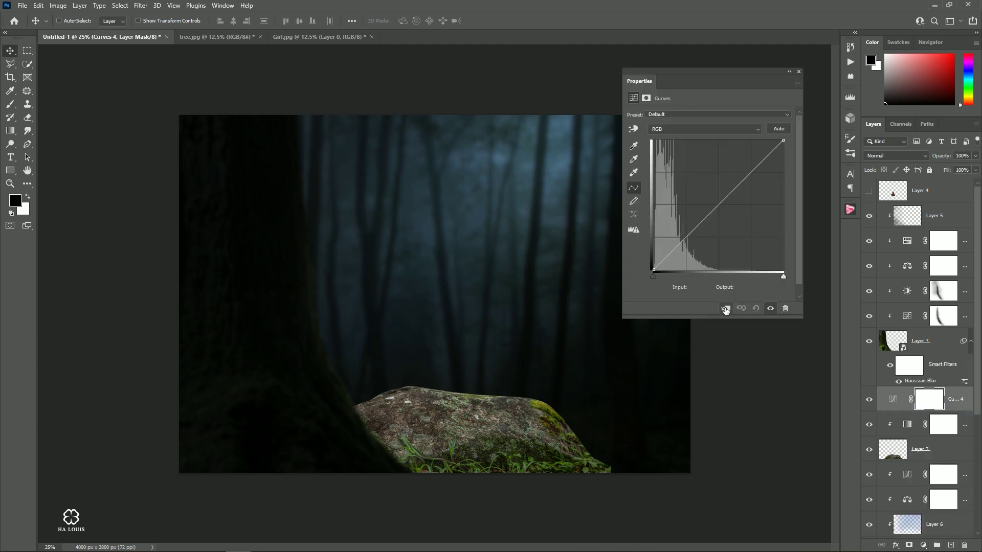
click(725, 309)
drag(785, 140, 816, 207)
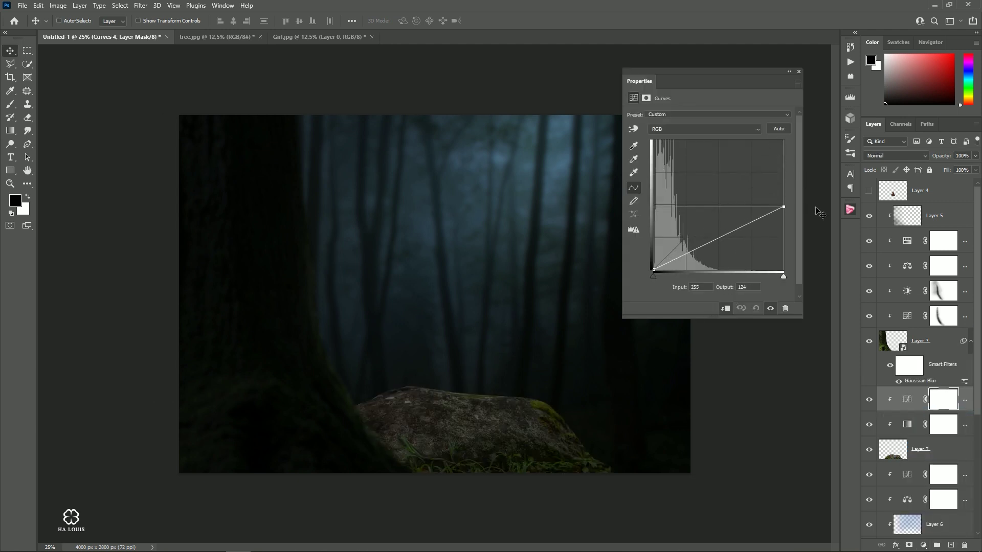
click(800, 72)
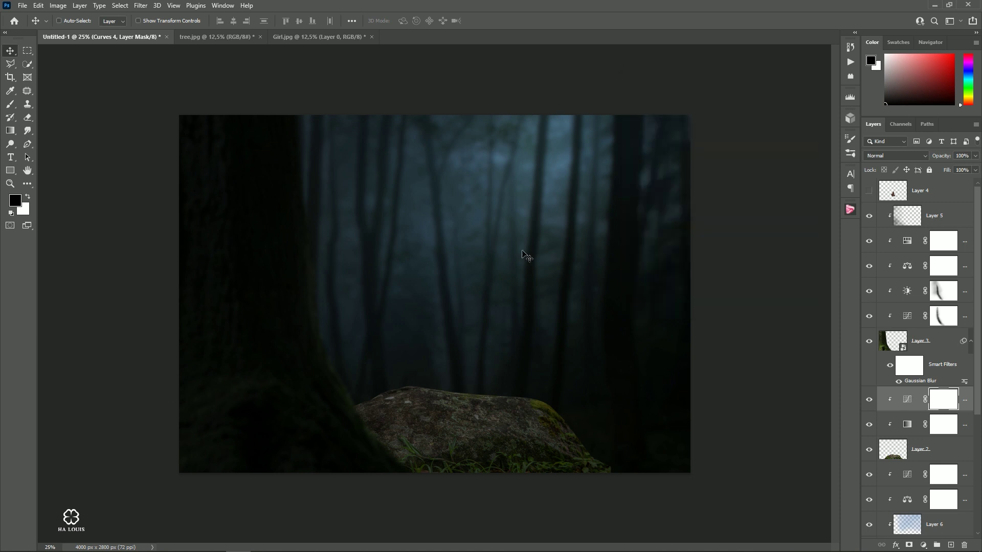
Show Layer 4 with the girl and brush the Curves mask to brighten the rock's top
click(8, 105)
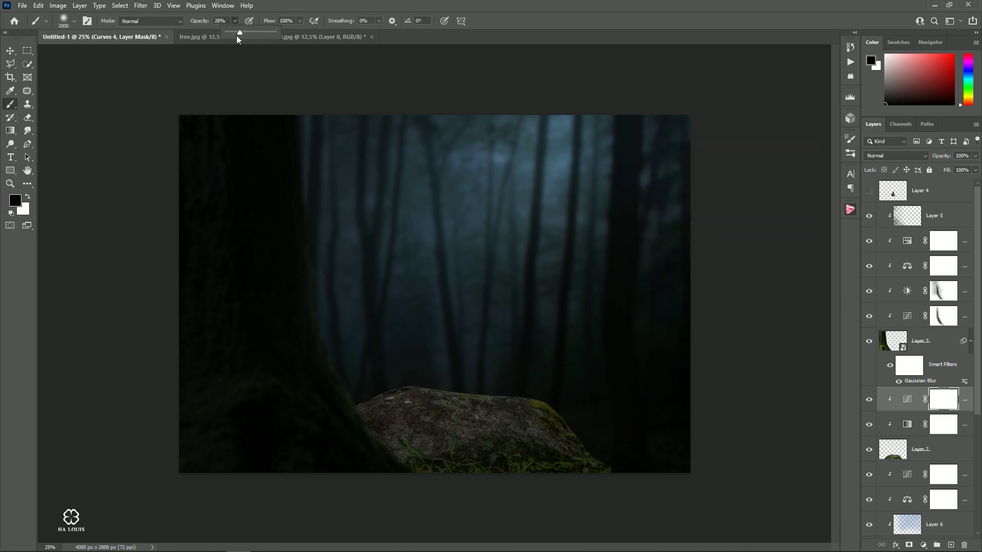
key(bracketleft)
key(bracketleft)
key(bracketleft)
key(bracketleft)
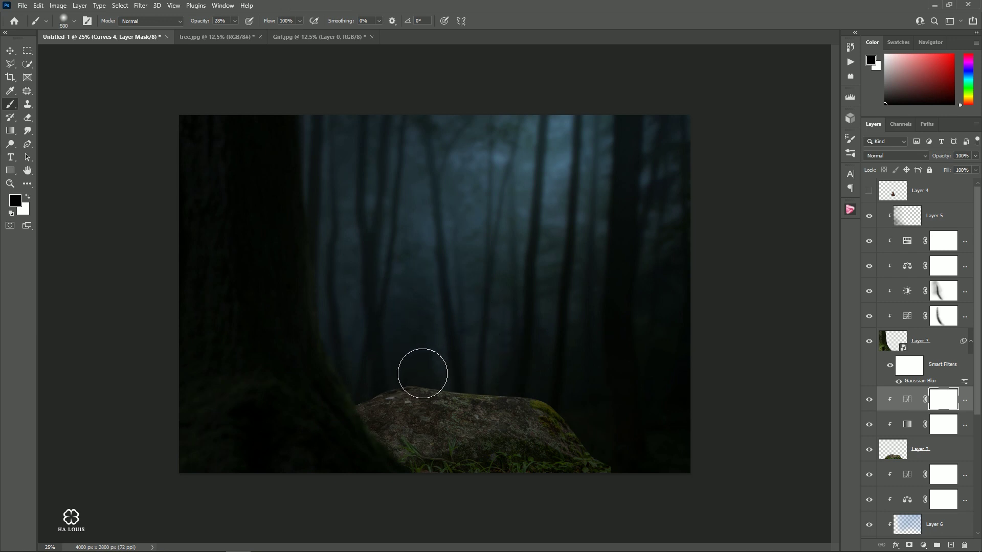
key(bracketright)
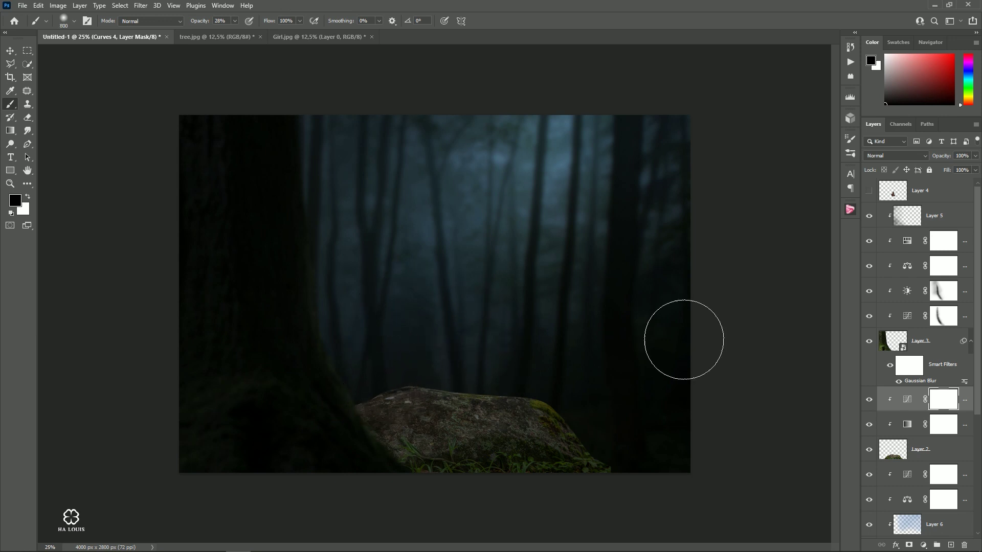
click(869, 190)
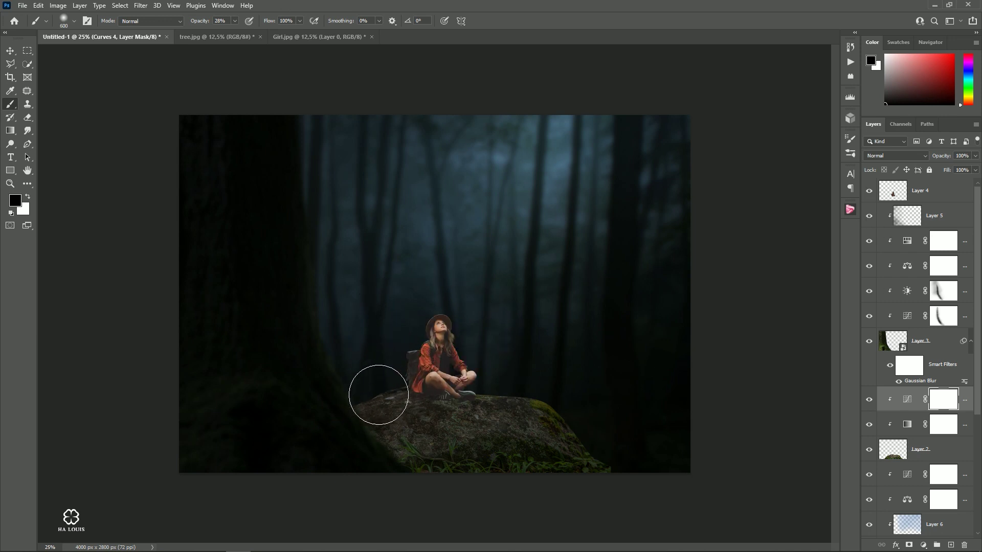
key(bracketleft)
mouse_move(388, 366)
mouse_down()
mouse_move(394, 406)
mouse_move(454, 427)
mouse_move(487, 368)
mouse_move(502, 417)
mouse_move(542, 417)
mouse_move(539, 390)
mouse_move(577, 412)
mouse_move(506, 390)
mouse_move(500, 403)
mouse_move(563, 416)
mouse_move(532, 395)
mouse_up()
key(bracketleft)
key(bracketleft)
mouse_move(399, 402)
mouse_down()
mouse_move(377, 401)
mouse_move(427, 419)
mouse_move(474, 420)
mouse_move(506, 399)
mouse_move(537, 411)
mouse_move(551, 401)
mouse_move(581, 416)
mouse_up()
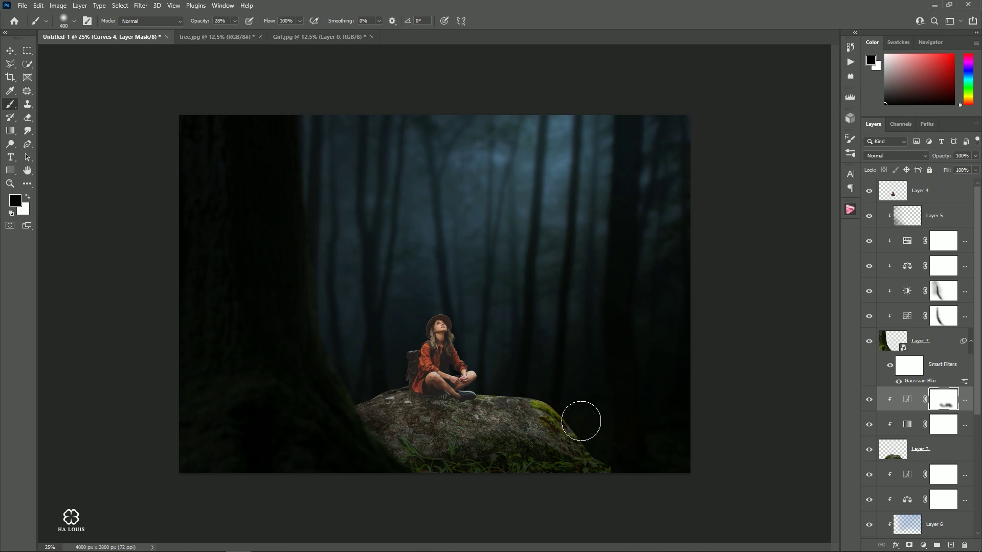
mouse_move(377, 405)
mouse_down()
mouse_move(548, 401)
mouse_move(513, 390)
mouse_move(505, 403)
mouse_up()
Re-enable the Curves and rework the mask on the rock's lower-left edge in black and white
click(869, 404)
key(bracketright)
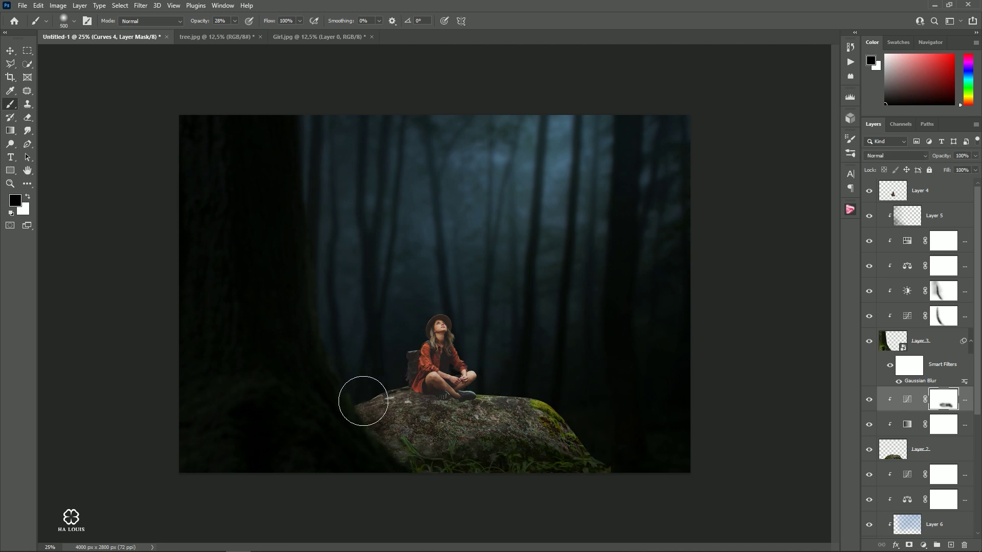
drag(390, 445, 548, 409)
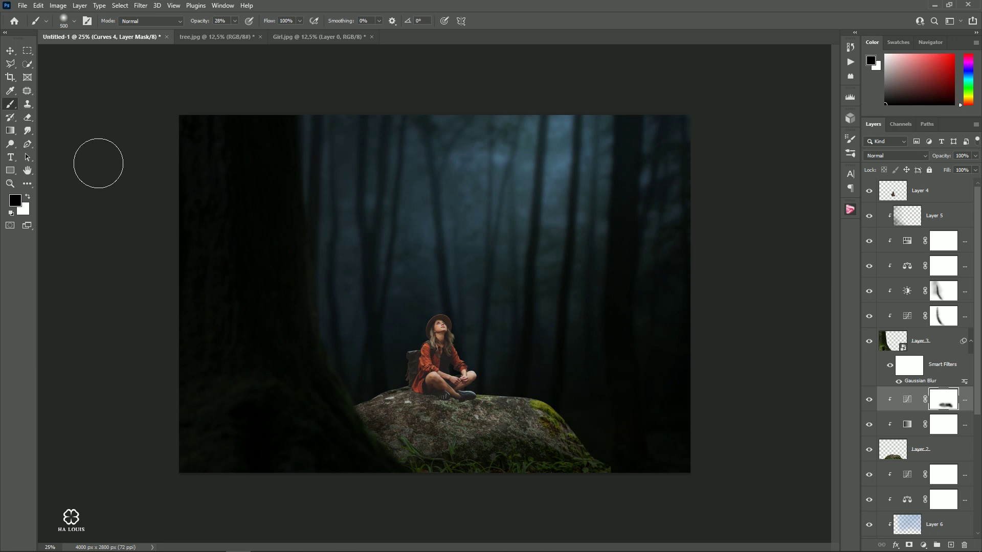
click(29, 197)
key(bracketleft)
key(bracketleft)
key(bracketleft)
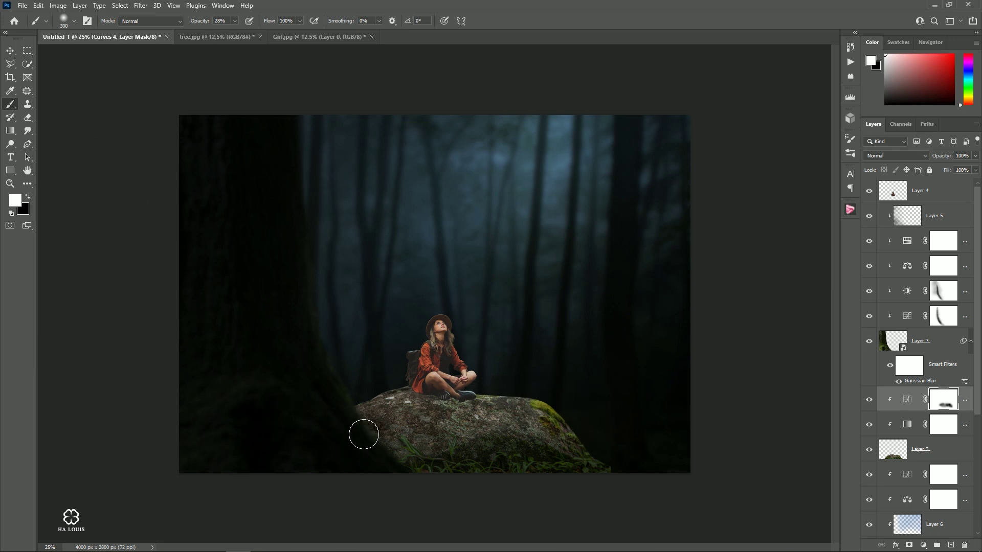
drag(359, 416, 388, 432)
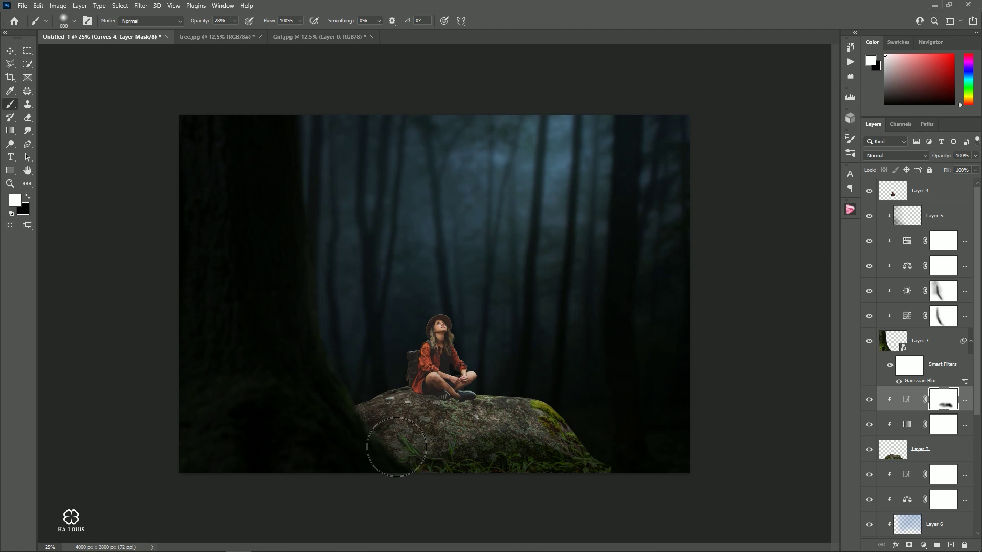
key(bracketright)
key(bracketleft)
key(bracketleft)
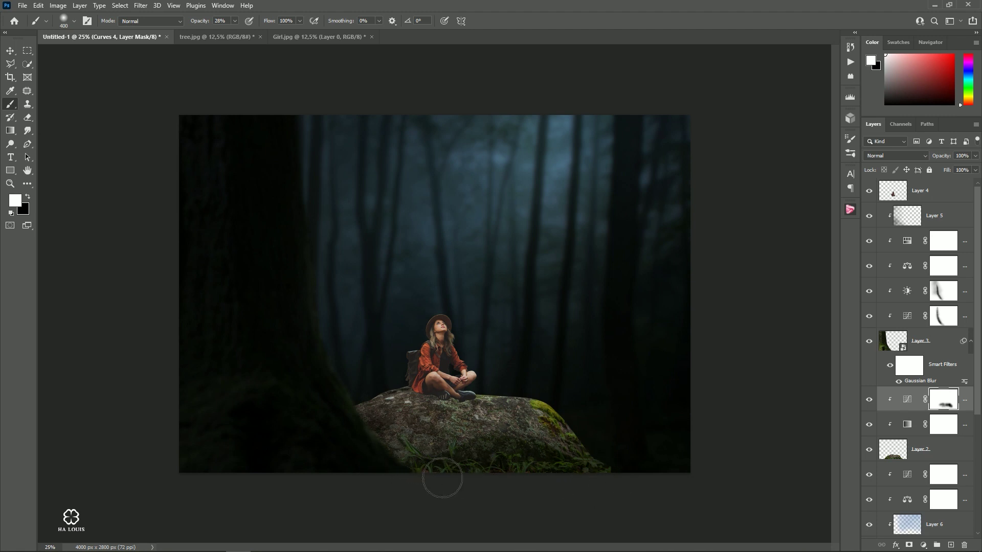
Add a Color Balance clipped to the rock with midtones Cyan-Red -7 and Yellow-Blue +5
click(10, 51)
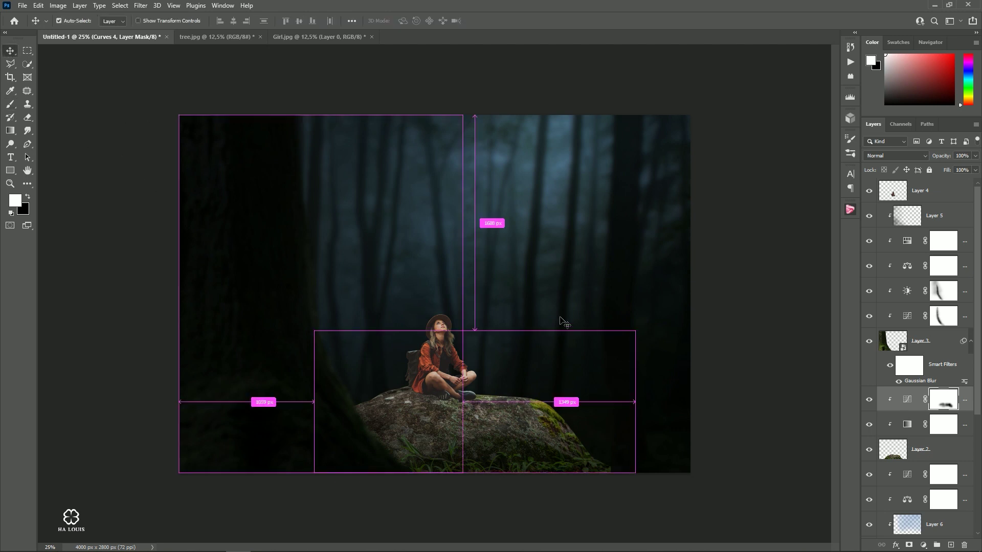
key(ctrl+minus)
key(ctrl+minus)
key(ctrl+plus)
key(ctrl+plus)
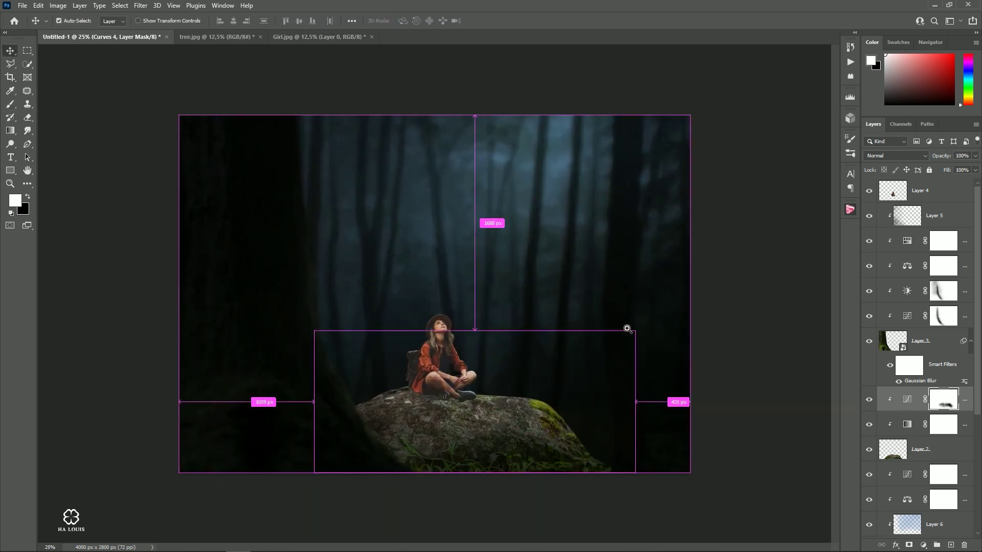
click(922, 547)
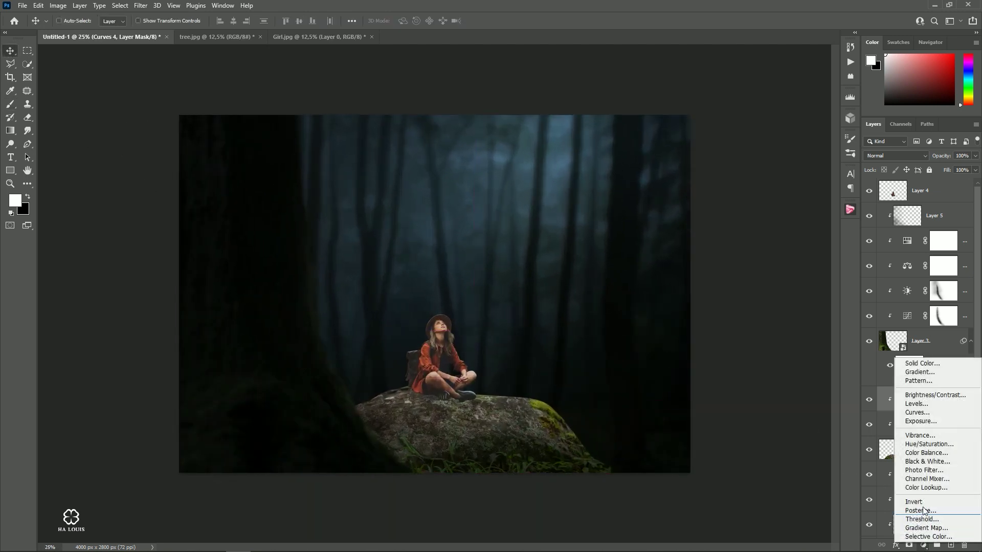
click(923, 452)
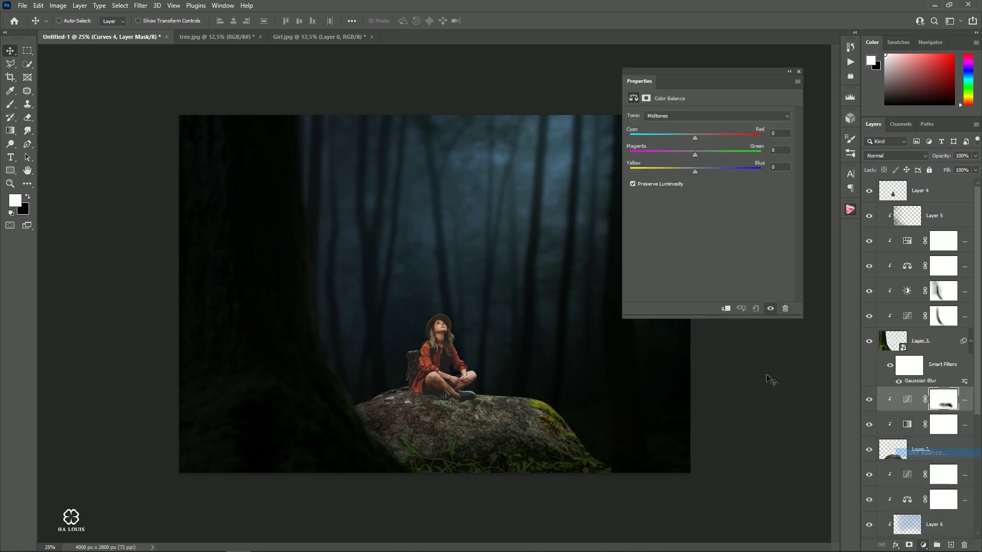
click(725, 310)
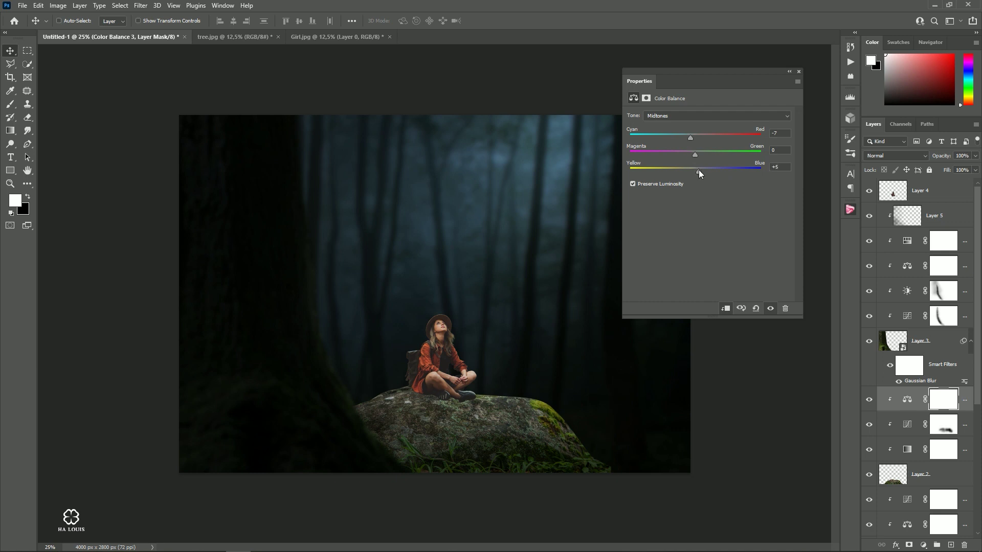
click(799, 73)
click(927, 546)
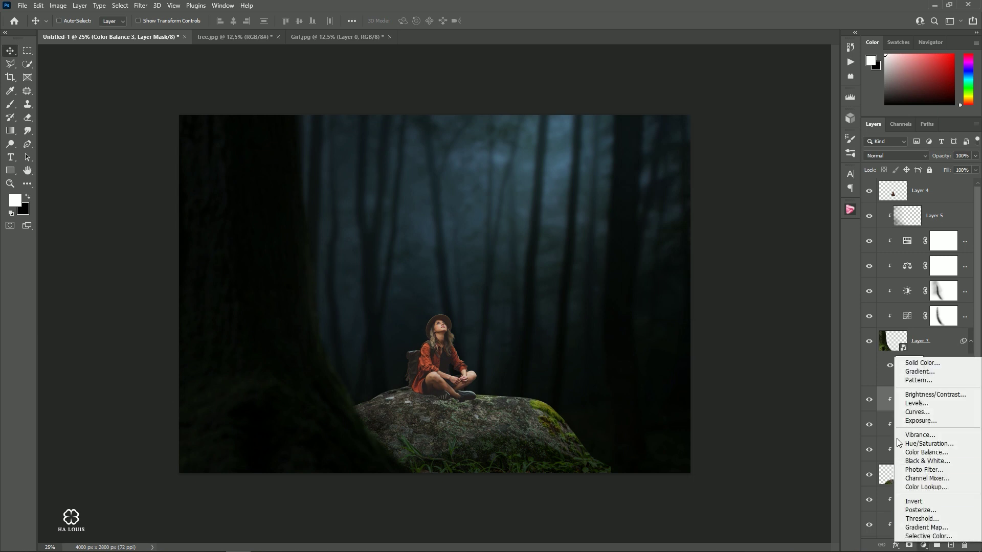
Add another clipped Curves layer, lowering the highlights and adding a midtone point
click(900, 411)
click(726, 309)
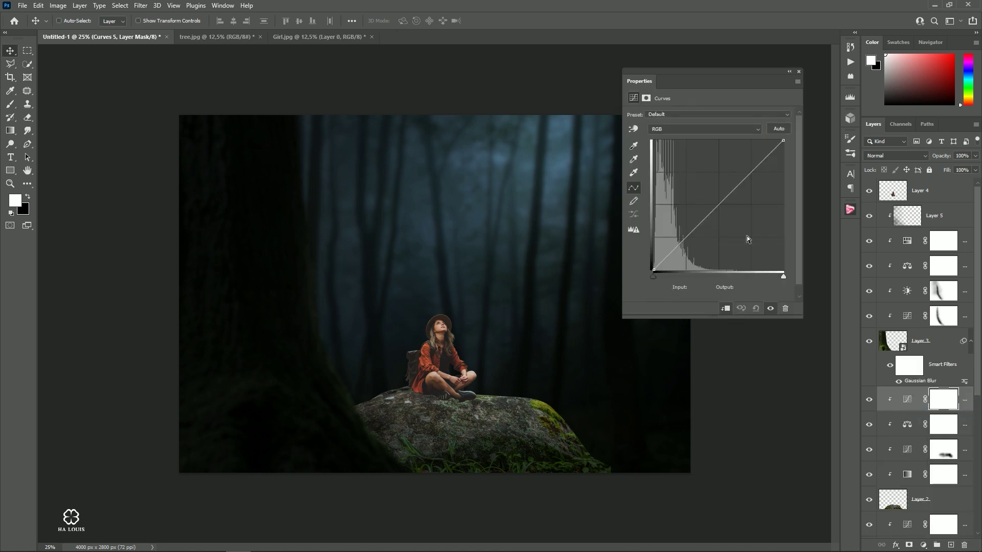
drag(784, 140, 827, 180)
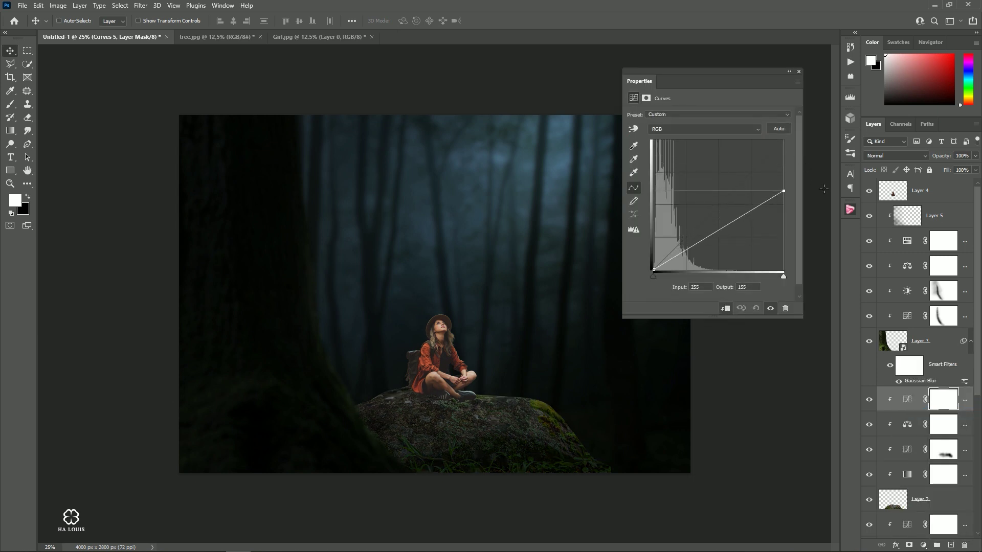
drag(827, 180, 832, 163)
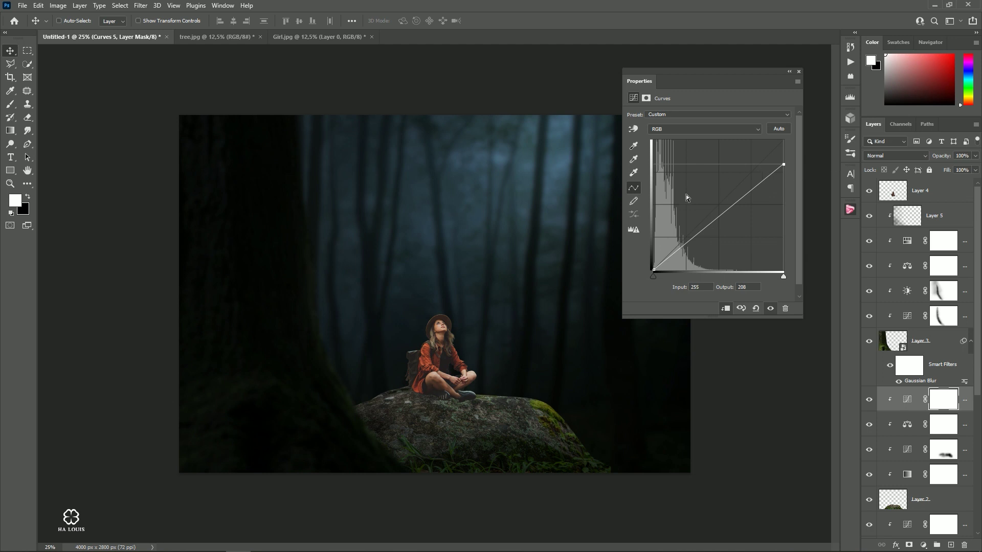
click(721, 217)
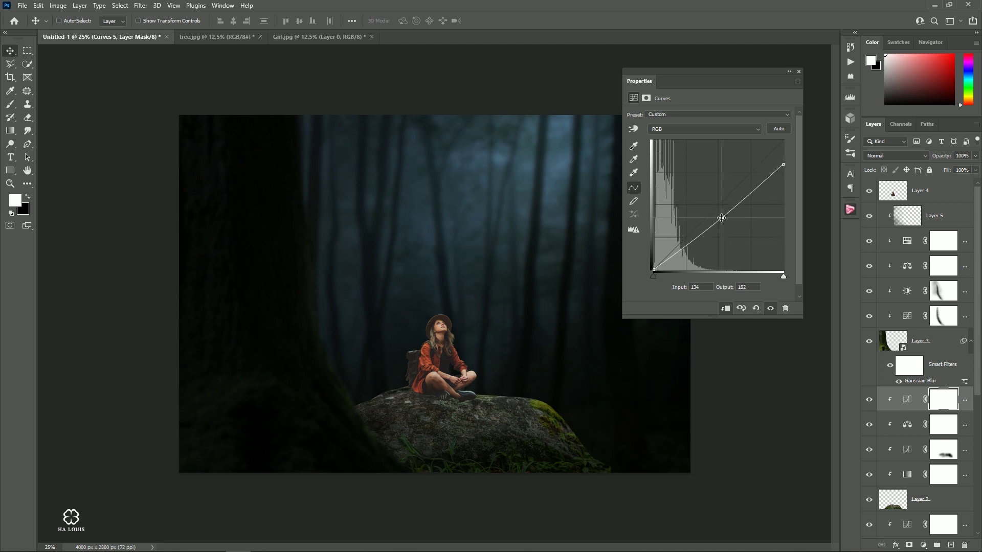
click(798, 73)
click(870, 400)
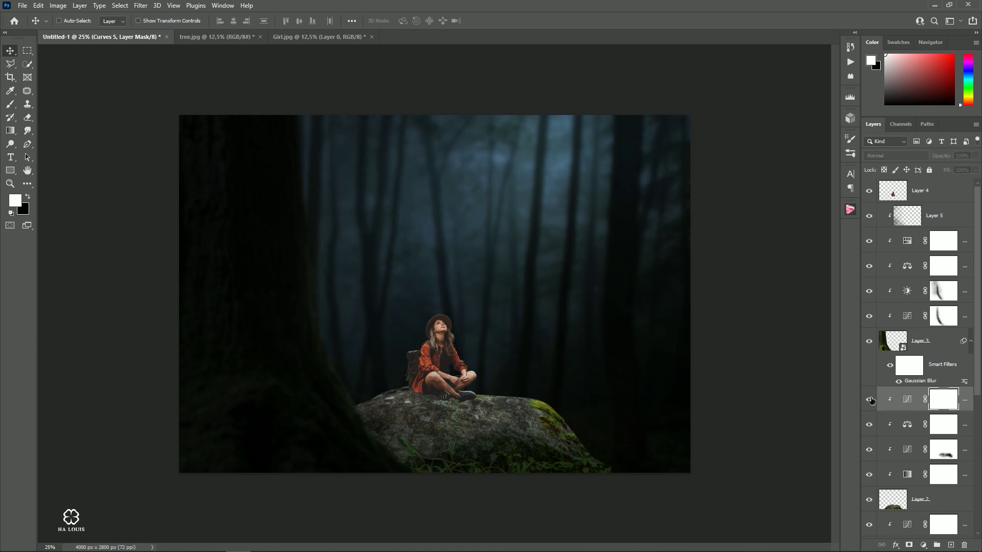
Invert the Curves mask and paint white back along the rock's lower-left edges
key(ctrl+i)
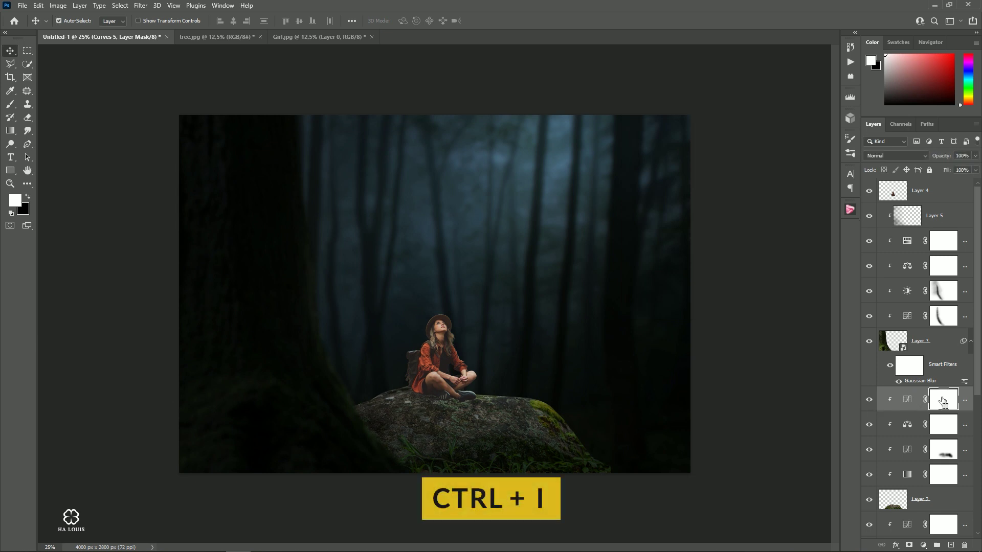
click(10, 104)
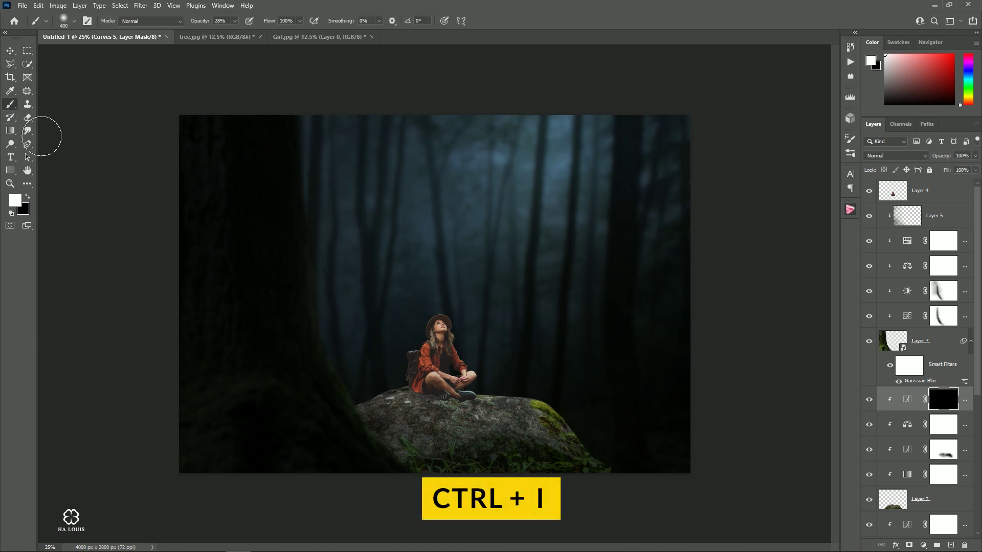
key(bracketright)
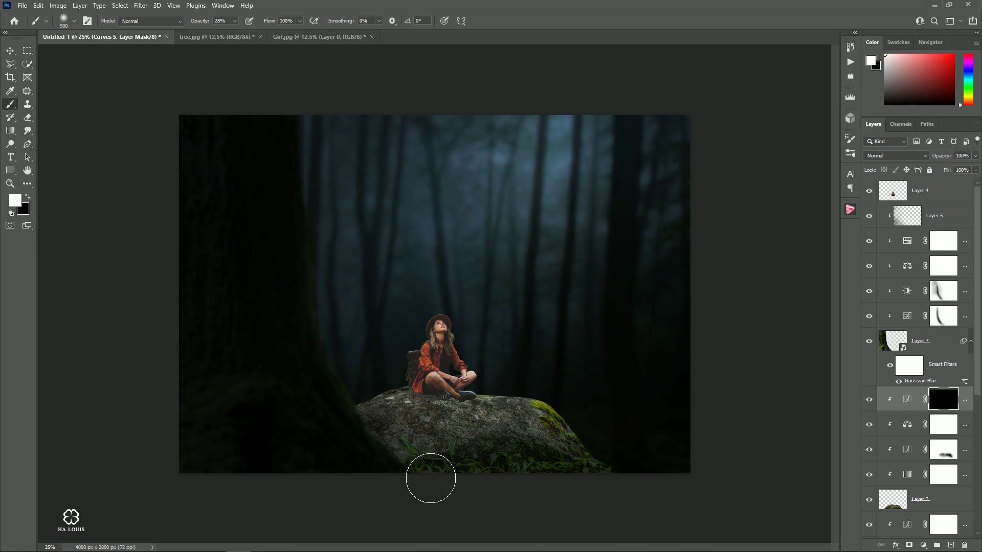
mouse_move(398, 462)
mouse_down()
mouse_move(366, 444)
mouse_move(438, 471)
mouse_move(495, 455)
mouse_move(479, 456)
mouse_up()
key(bracketleft)
key(bracketright)
key(bracketright)
key(bracketleft)
mouse_move(438, 423)
mouse_down()
mouse_move(361, 408)
mouse_move(490, 444)
mouse_up()
Add a new layer clipped to the rock and set its blend mode to Multiply
click(10, 51)
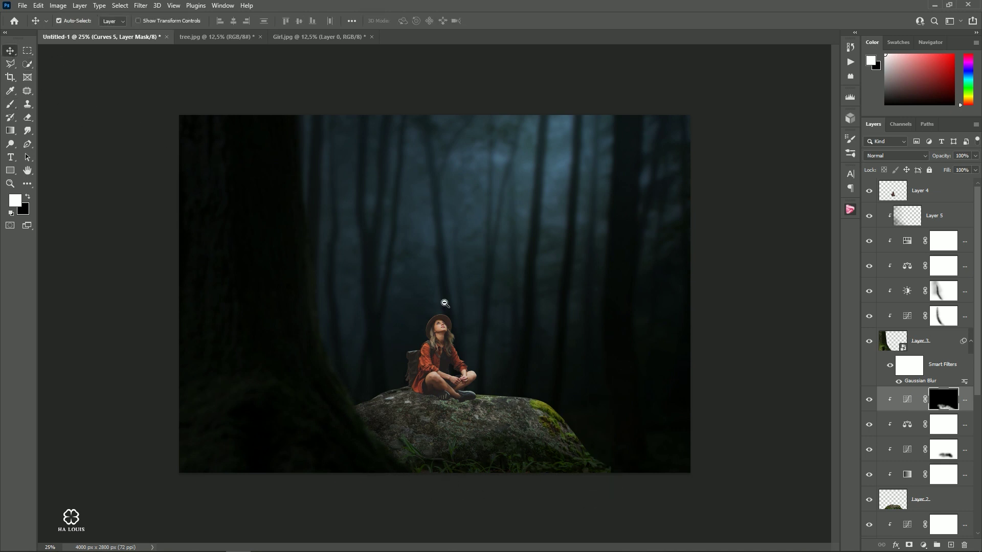
alt+click(485, 309)
key(ctrl+plus)
key(ctrl+minus)
key(ctrl+plus)
click(952, 545)
right_click(944, 399)
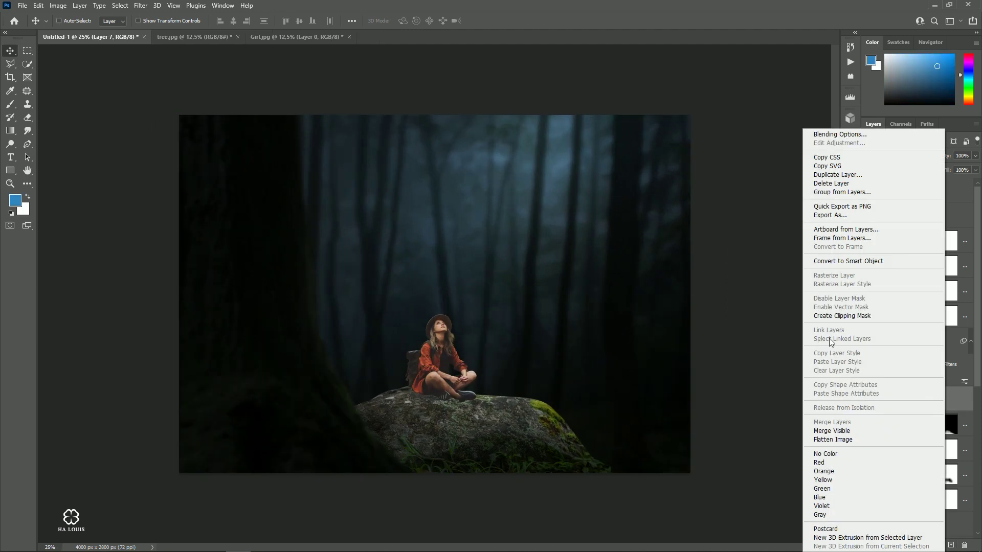
click(818, 319)
click(895, 155)
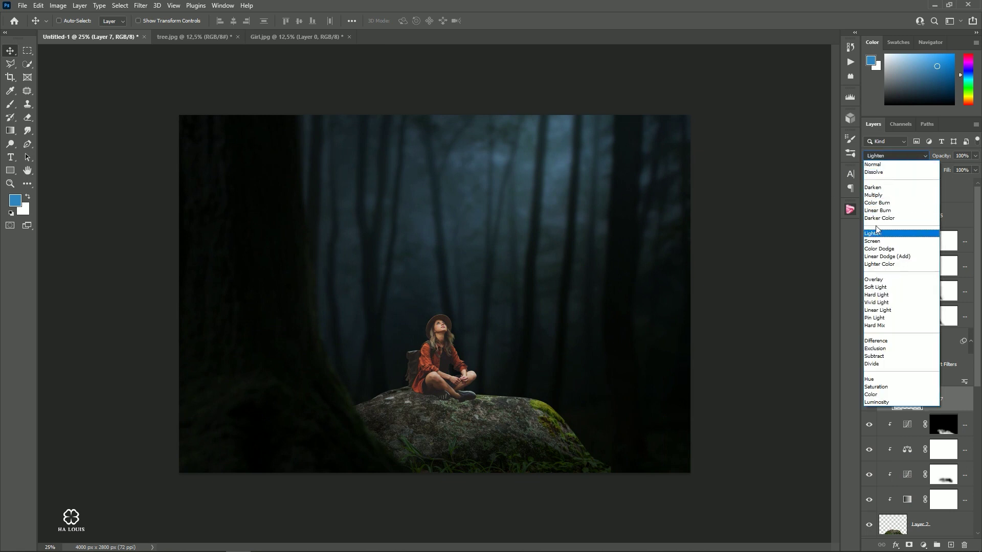
click(885, 197)
Set the foreground colour to a dark blue sampled from the canvas
click(10, 90)
click(15, 200)
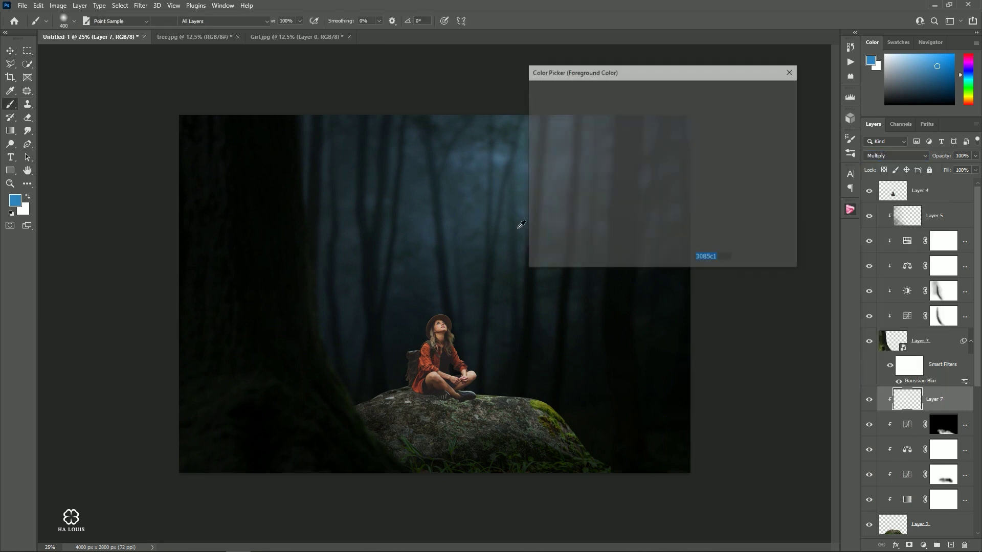
click(566, 330)
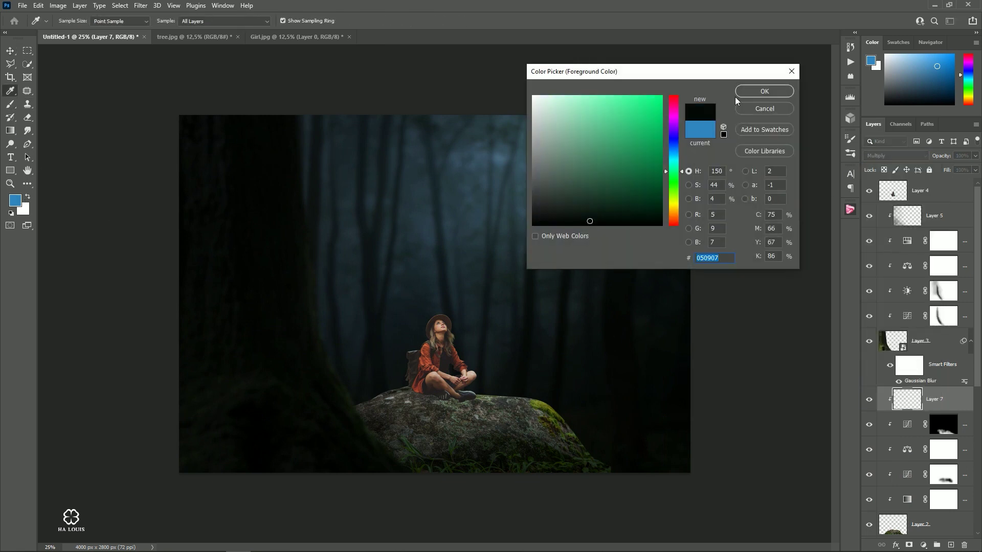
drag(673, 161, 675, 152)
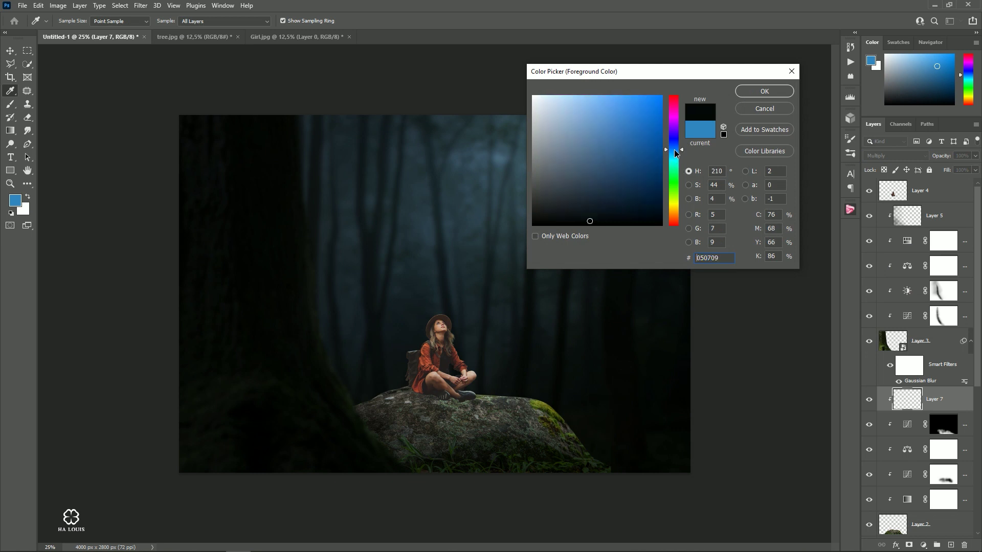
click(764, 92)
Brush dark blue shadow along the rock's lower edges and left side
key(b)
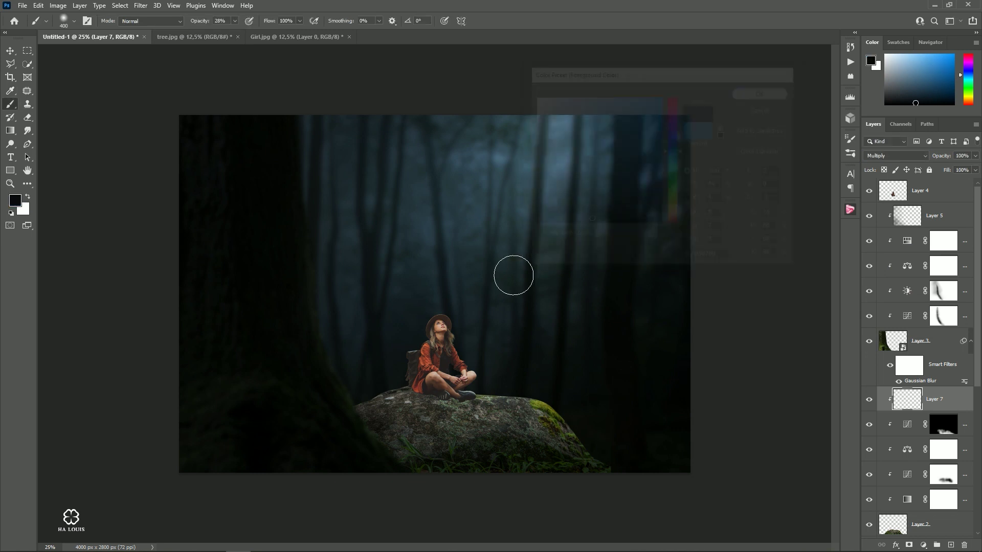
key(bracketright)
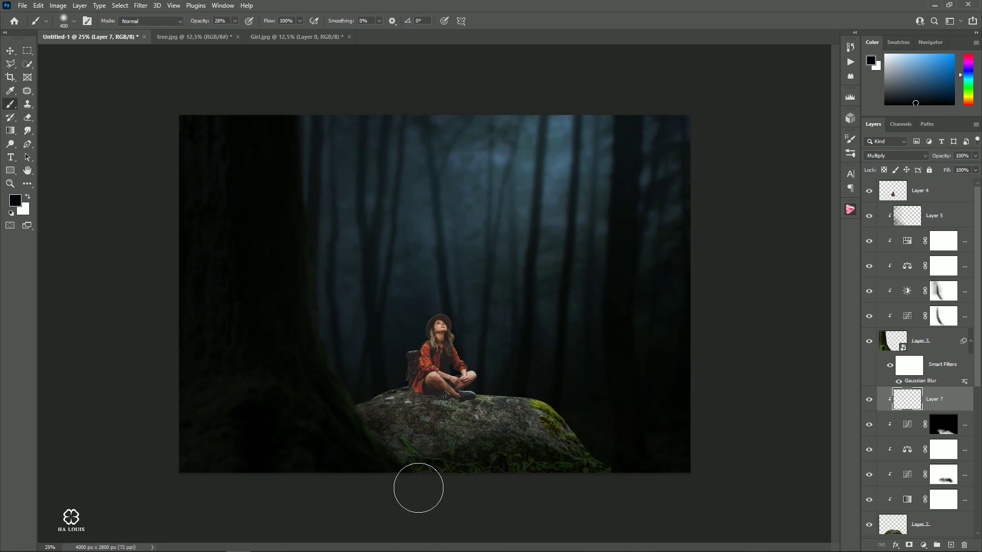
key(bracketright)
key(bracketright)
key(bracketright)
key(bracketleft)
mouse_move(524, 452)
mouse_down()
mouse_move(513, 438)
mouse_move(403, 470)
mouse_move(351, 465)
mouse_up()
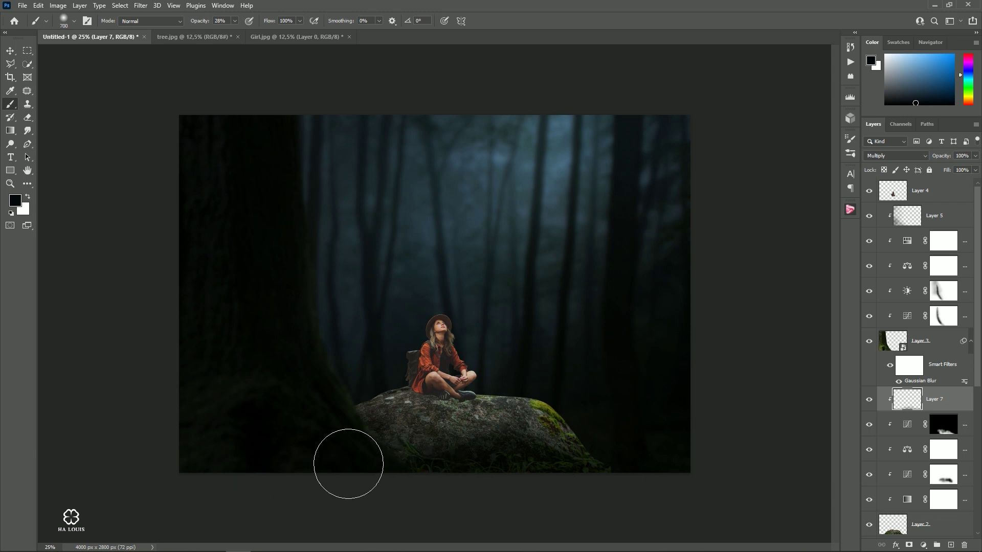
drag(548, 505, 588, 493)
key(bracketleft)
drag(414, 454, 398, 427)
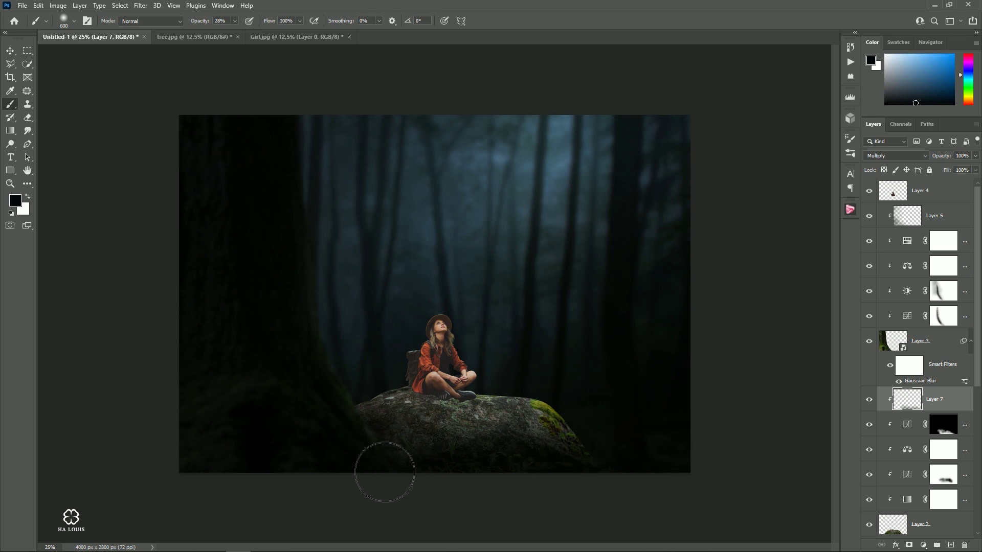
Lower the shading layer's opacity to 72%, comparing the rock with and without it
key(v)
key(ctrl+minus)
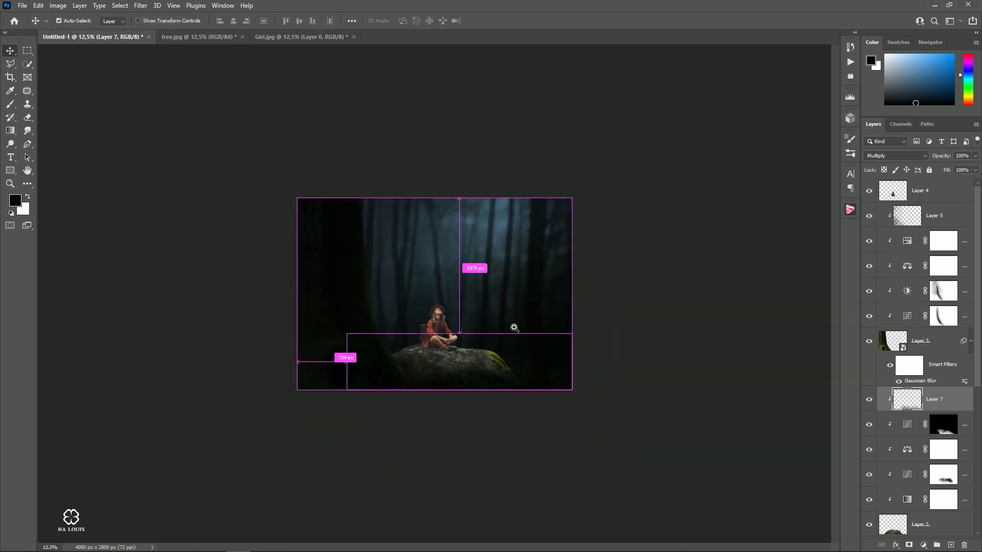
key(ctrl+plus)
click(869, 400)
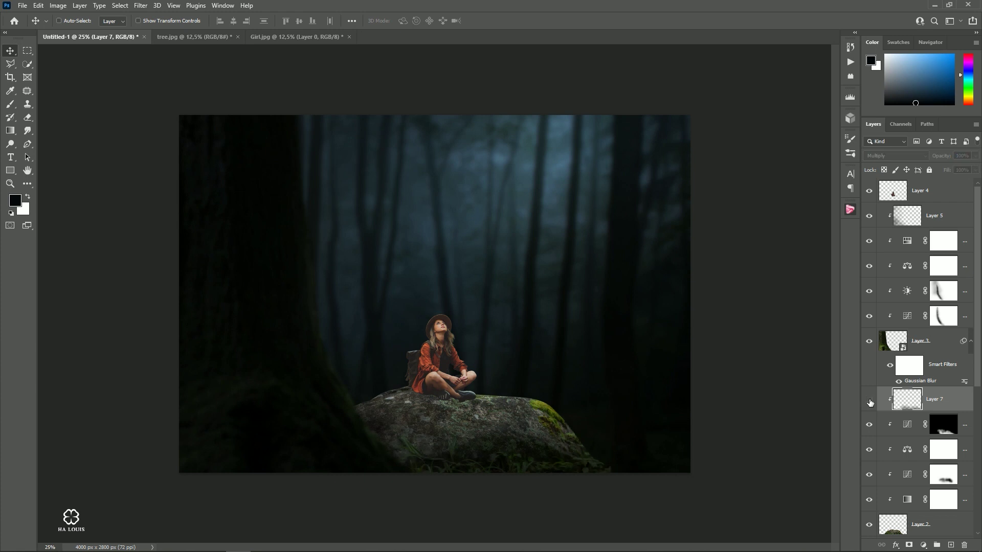
click(869, 400)
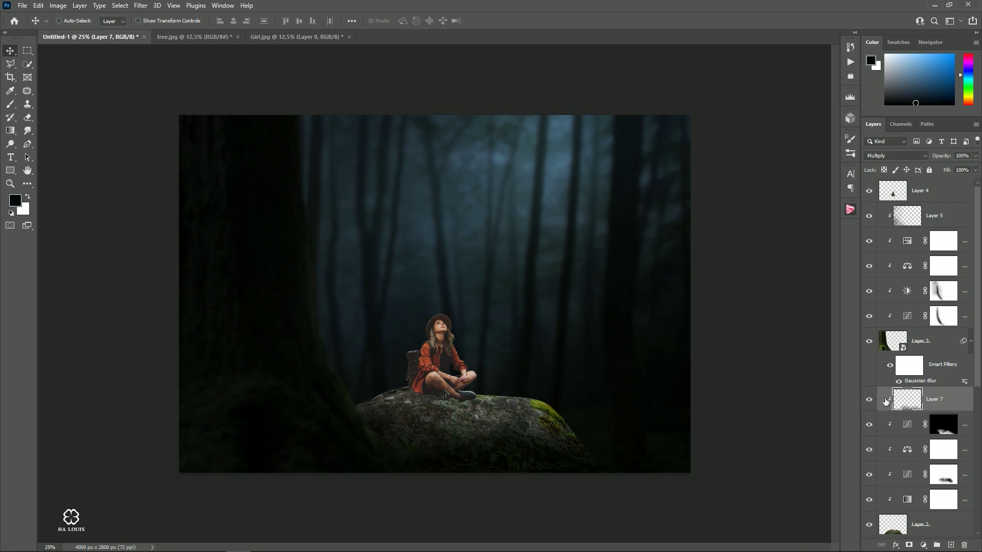
click(975, 156)
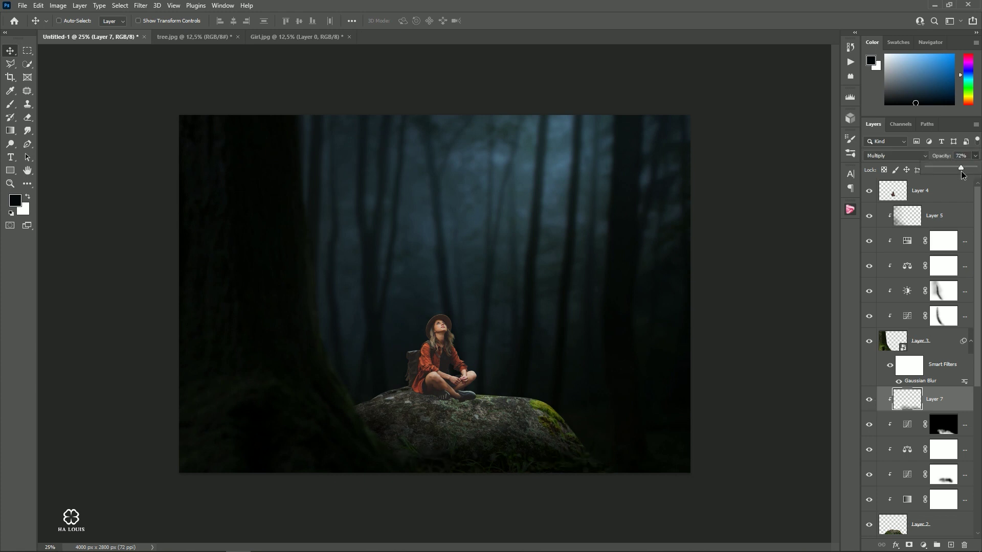
click(868, 400)
click(868, 400)
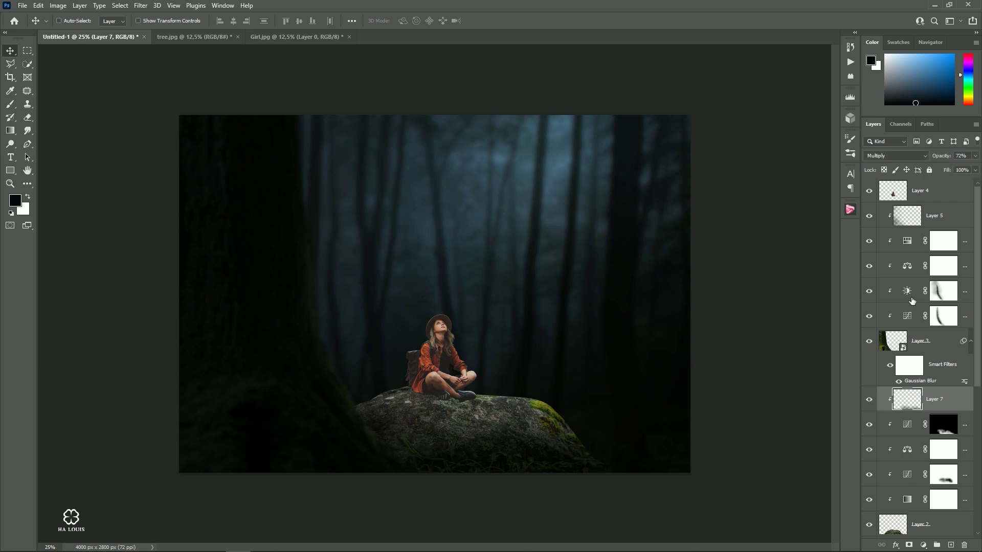
drag(976, 157, 959, 170)
click(869, 400)
click(869, 403)
Review the composite, selecting Layer 3 and then Layer 4 at the top of the stack
click(931, 343)
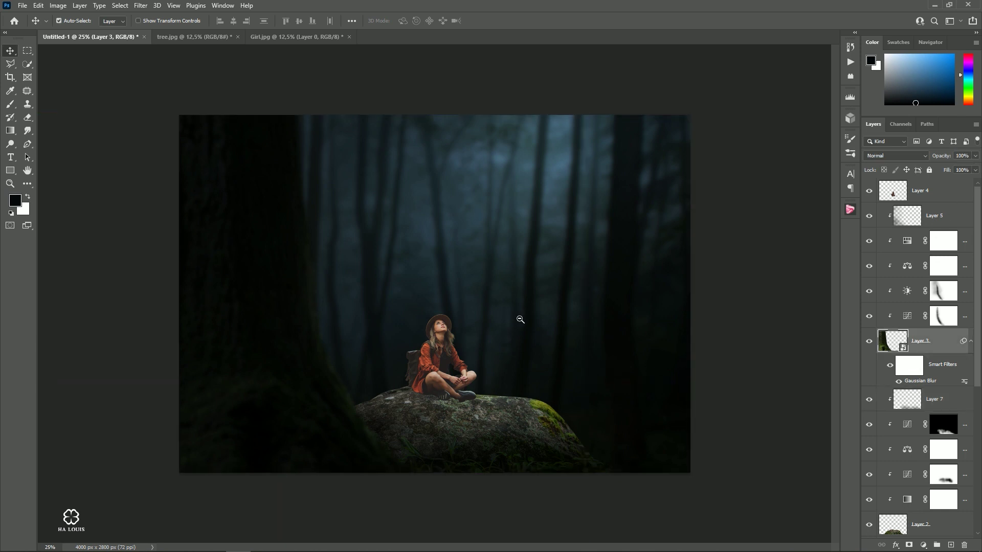
key(ctrl+minus)
key(ctrl+plus)
key(ctrl+minus)
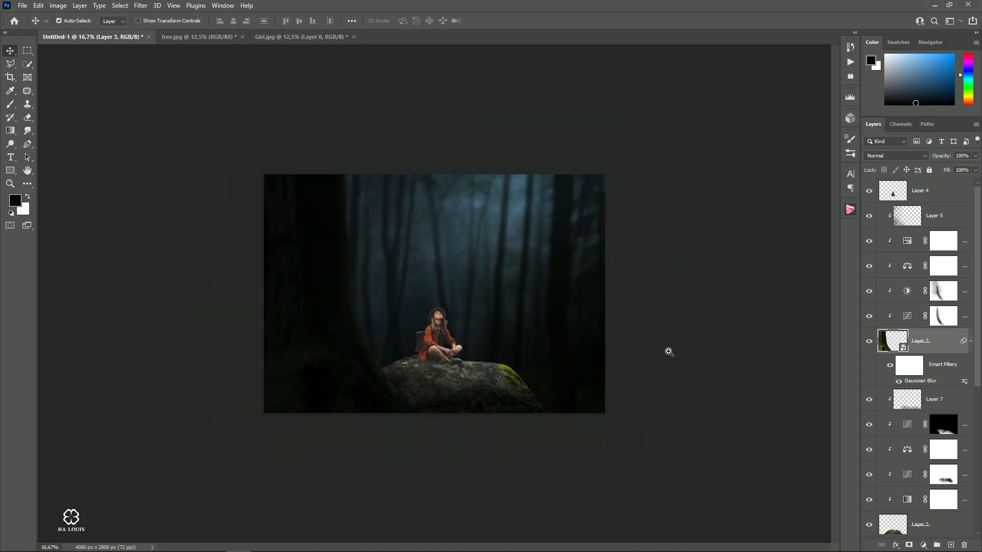
key(ctrl+plus)
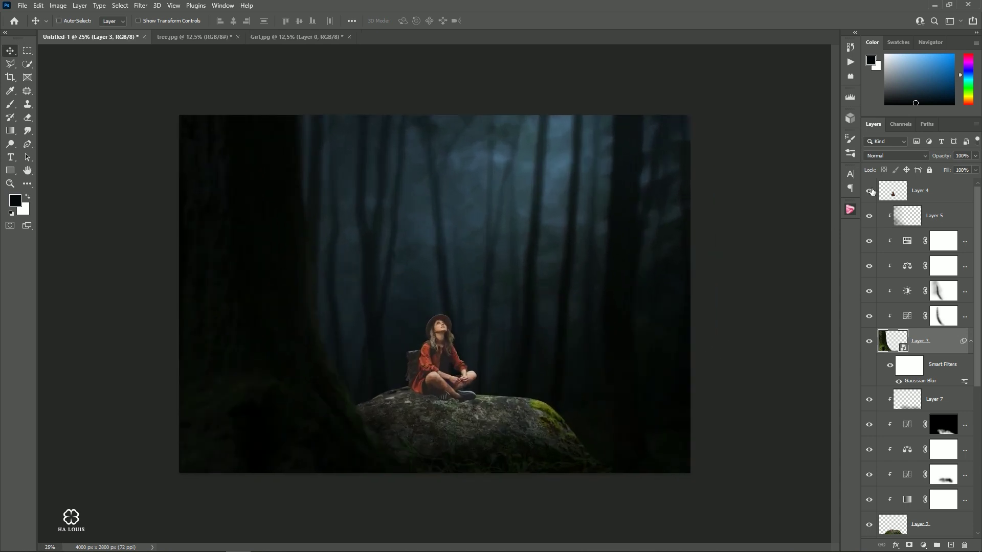
click(893, 194)
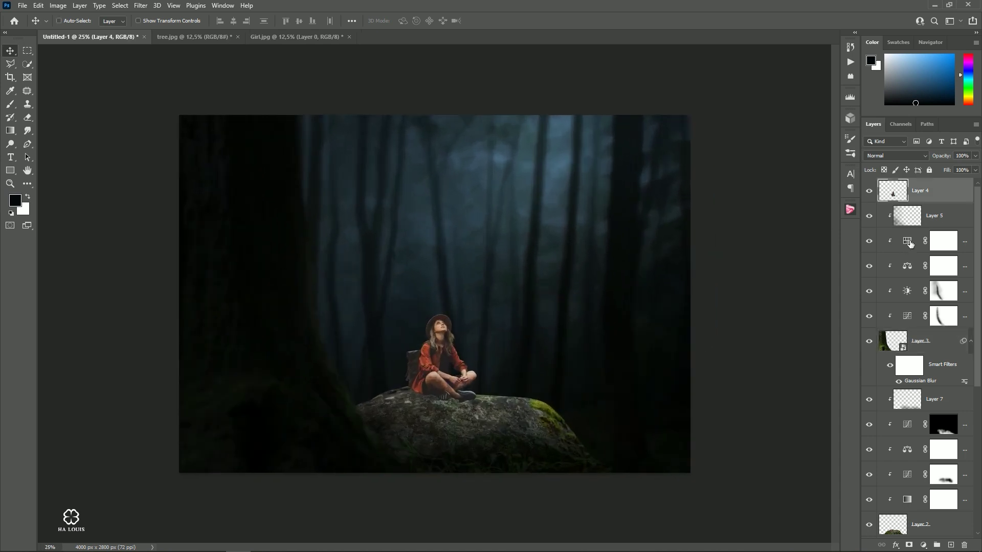
Open the N1.jpg mushroom photo
click(23, 5)
click(31, 27)
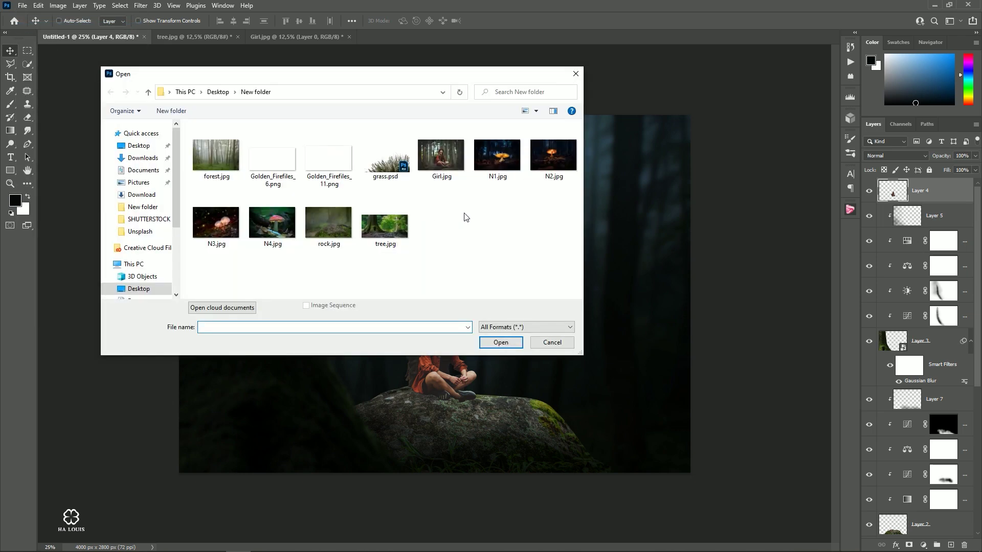
click(497, 155)
click(500, 342)
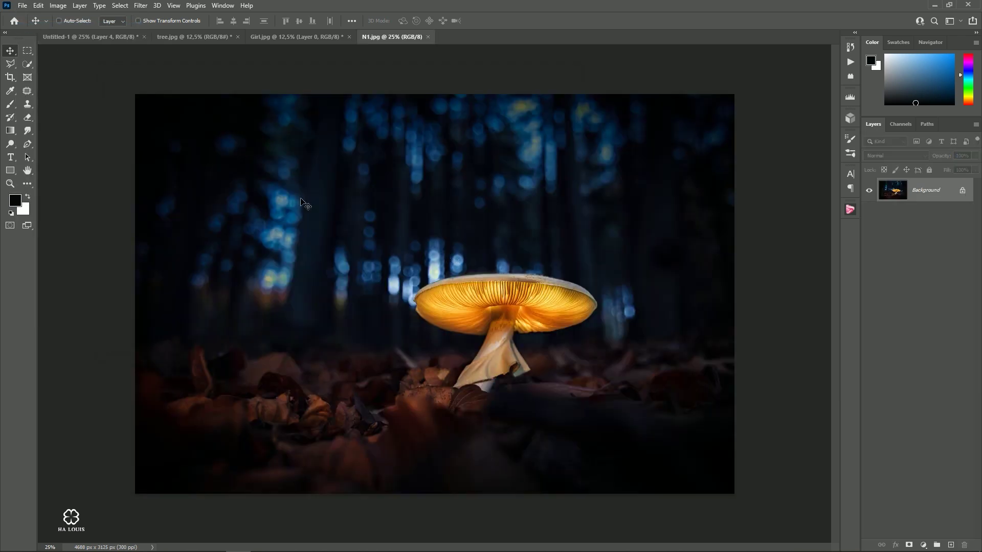
Trace the glowing mushroom with the Pen tool and convert the path into a selection
click(27, 145)
scroll(501, 295, up, 2)
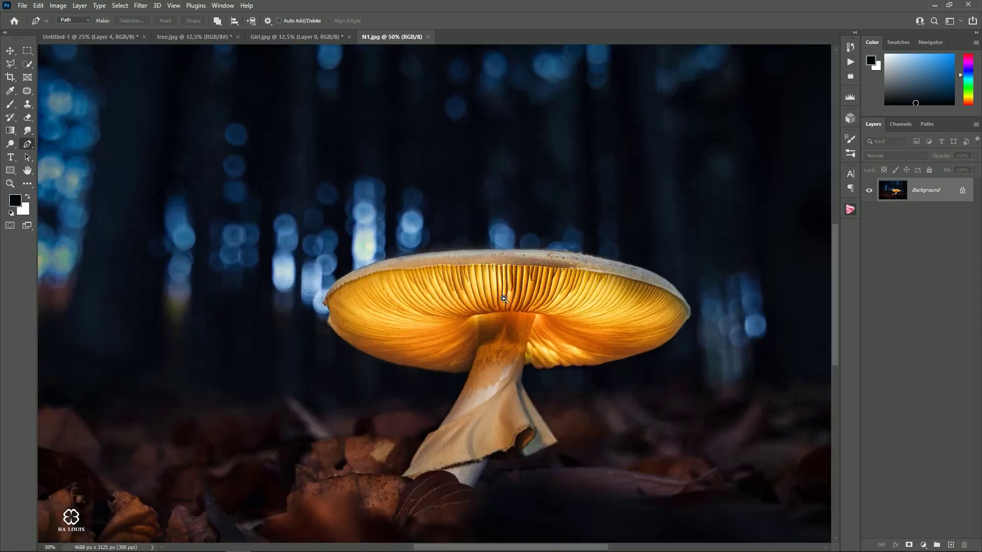
scroll(501, 295, up, 2)
scroll(501, 296, up, 2)
click(338, 191)
drag(497, 192, 302, 228)
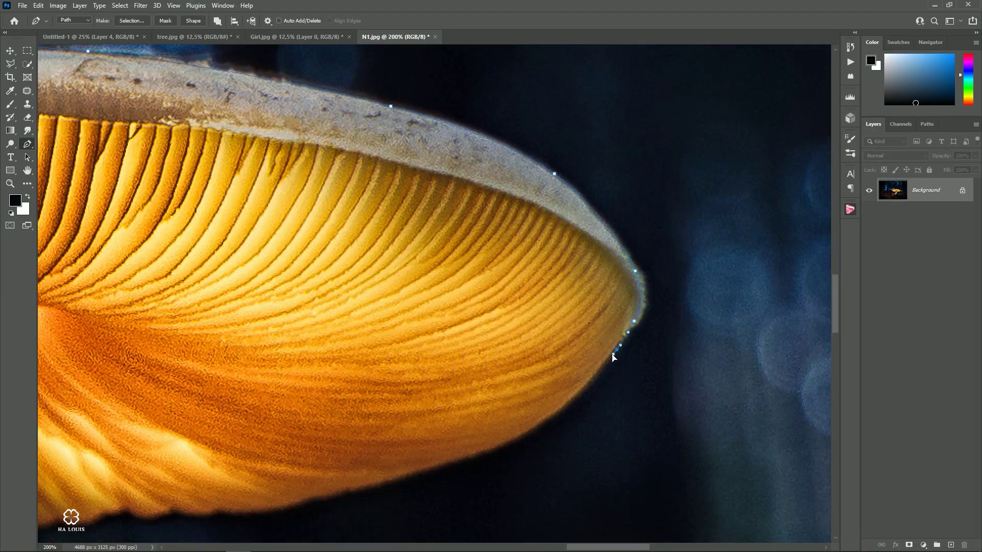
click(327, 374)
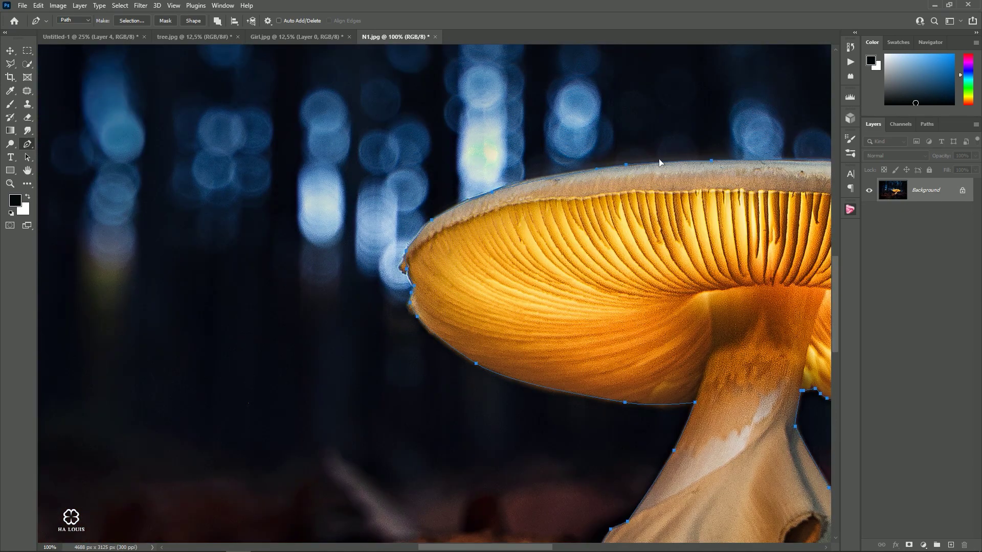
right_click(668, 185)
click(675, 237)
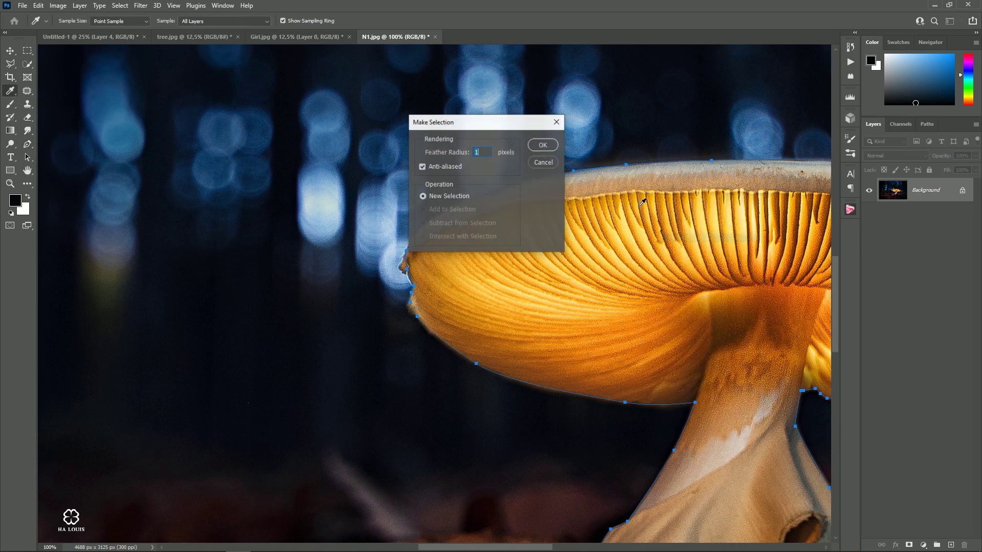
click(541, 147)
Drag the mushroom into the forest composite and flip it horizontally
key(v)
mouse_move(491, 220)
mouse_down()
mouse_move(96, 39)
mouse_move(532, 248)
mouse_up()
key(ctrl+t)
right_click(546, 233)
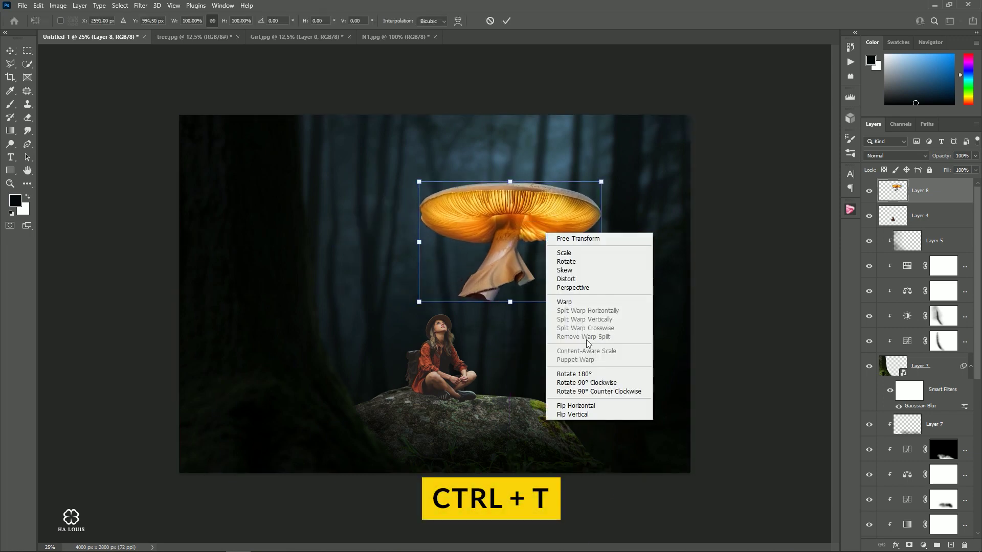
click(578, 405)
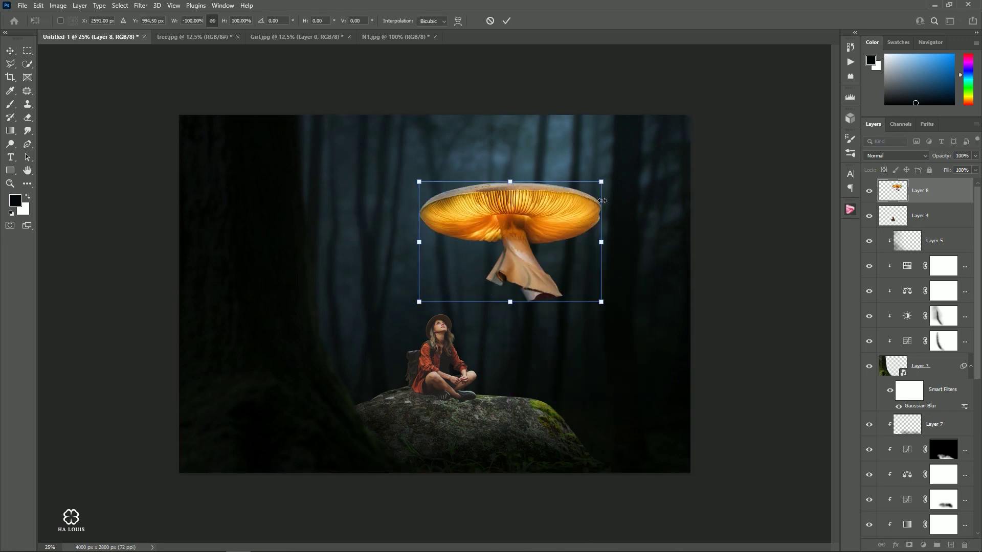
Enlarge, slightly tilt and position the mushroom above the girl, then commit the transform
drag(602, 180, 639, 156)
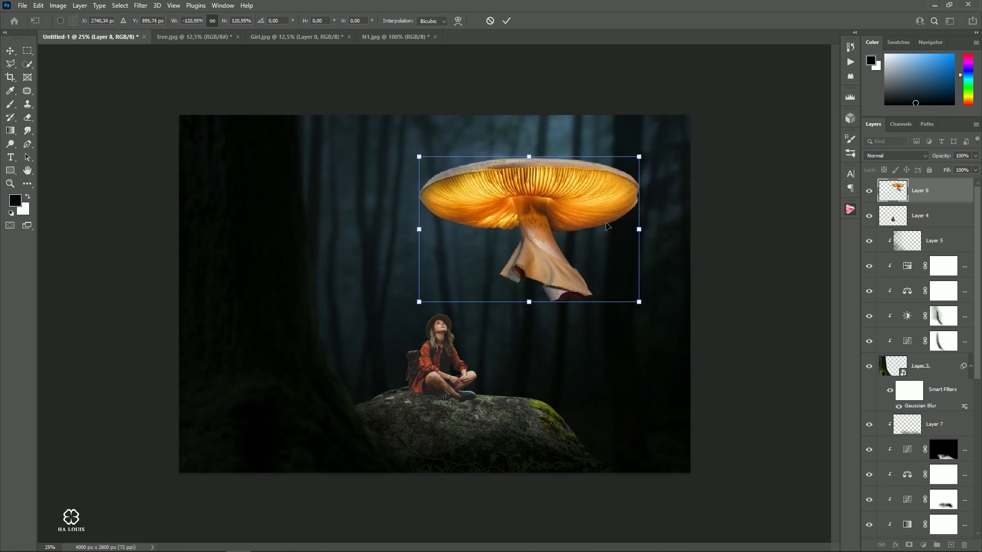
mouse_move(606, 225)
mouse_down()
mouse_move(622, 233)
mouse_move(596, 232)
mouse_up()
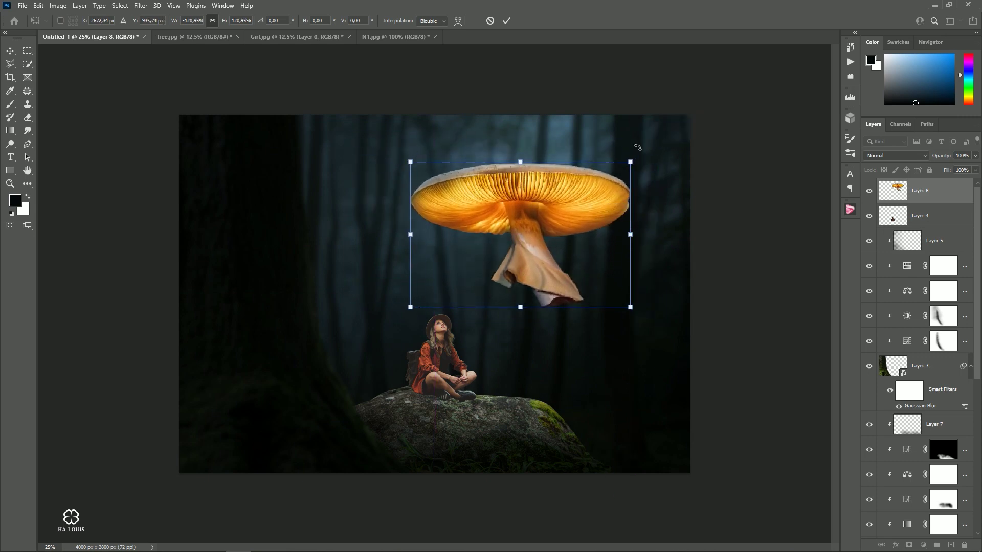
drag(638, 149, 648, 154)
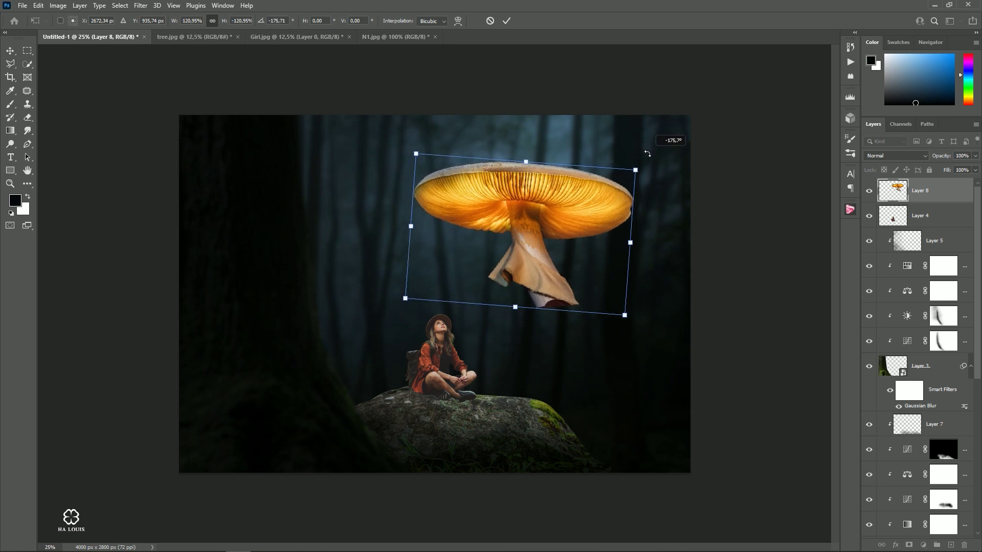
mouse_move(593, 221)
mouse_down()
mouse_move(584, 252)
mouse_move(590, 243)
mouse_up()
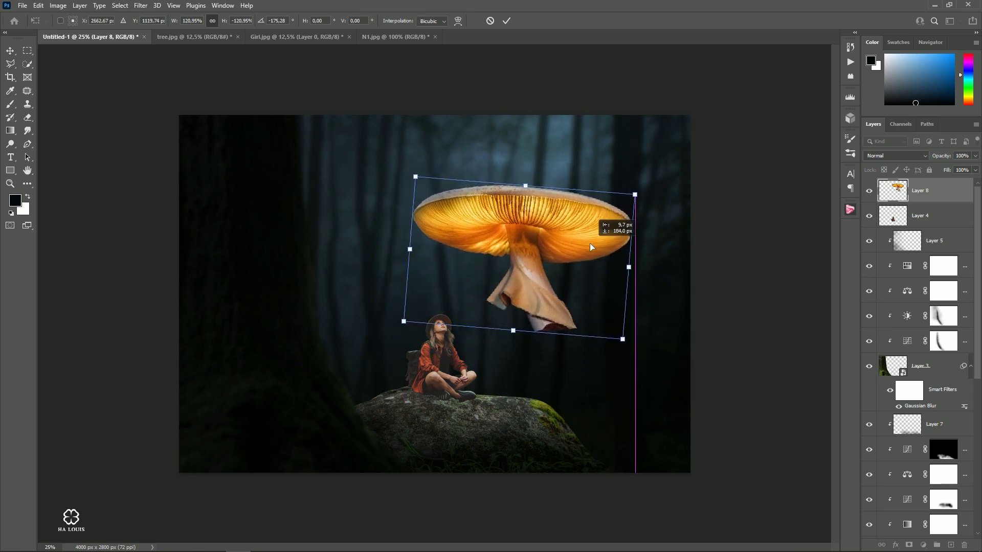
click(506, 20)
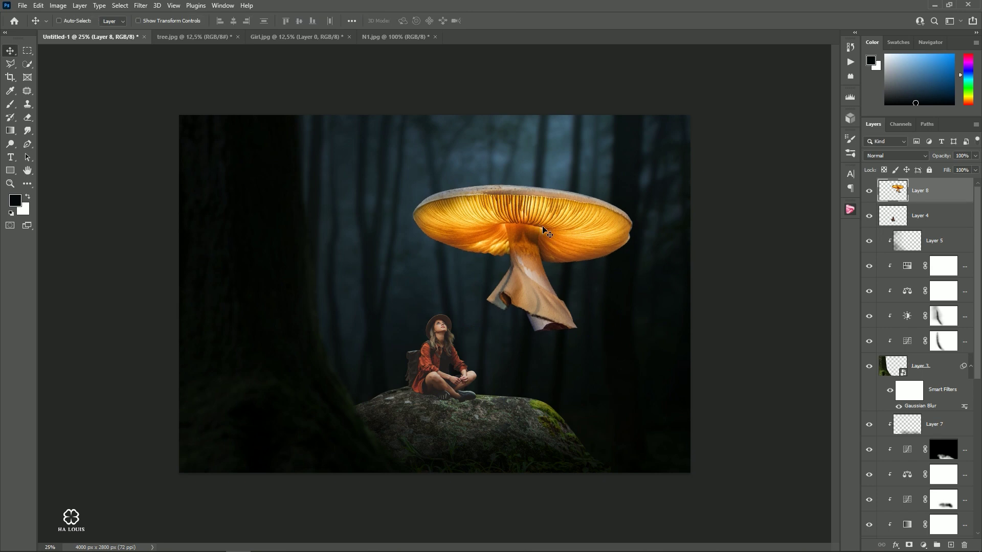
key(ctrl+minus)
key(ctrl+plus)
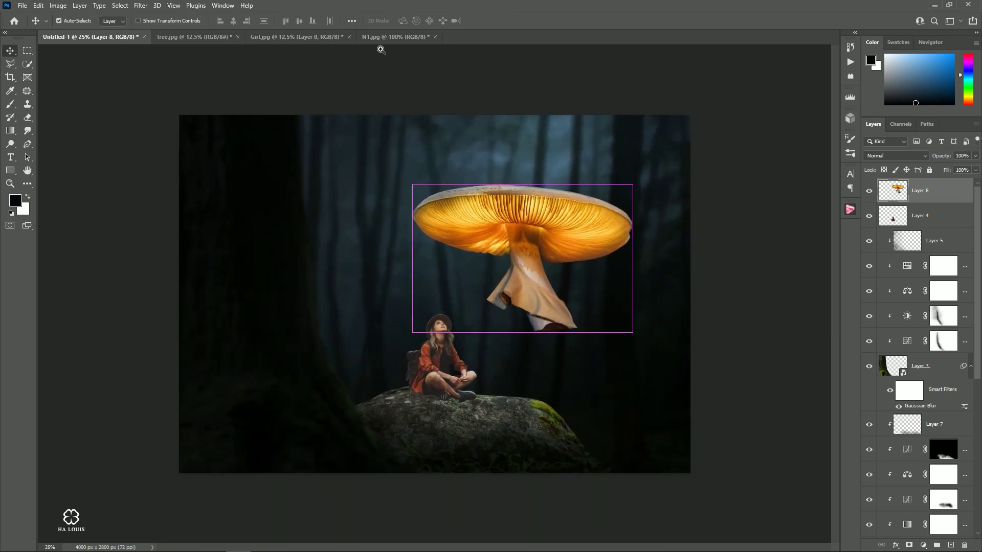
Open the N2.jpg mushroom photo
click(23, 5)
click(32, 26)
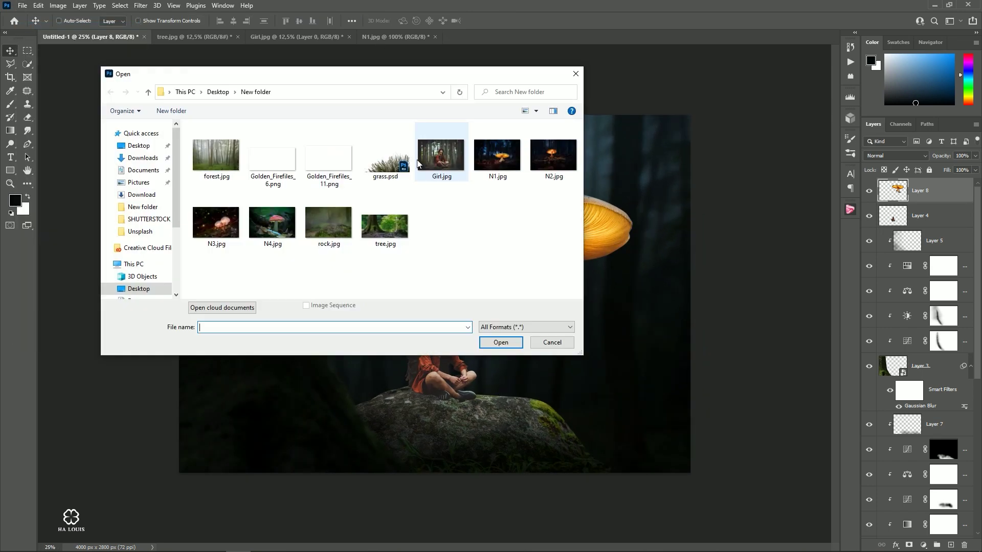
click(553, 155)
click(500, 342)
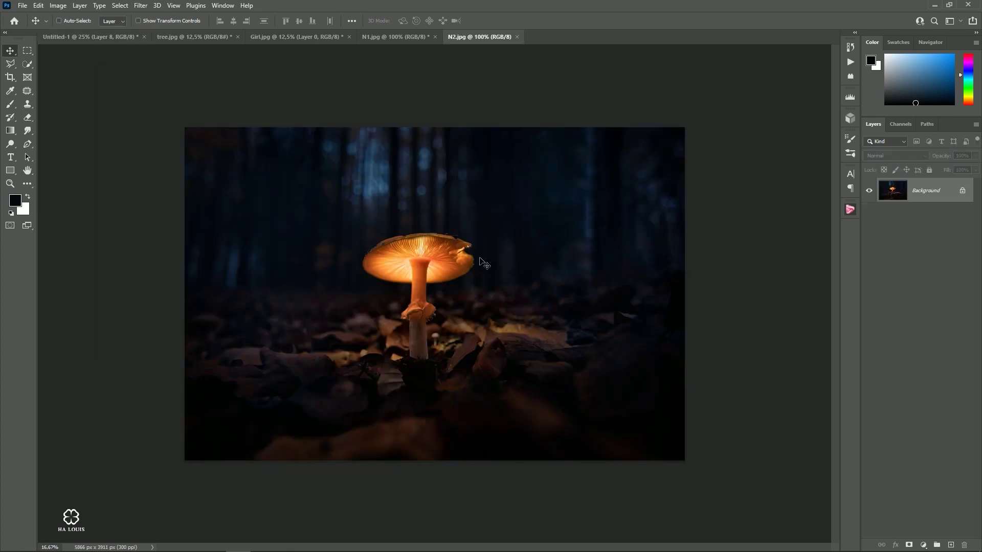
Trace the stem with the Pen tool, make it a selection and drag it into the composite
click(28, 144)
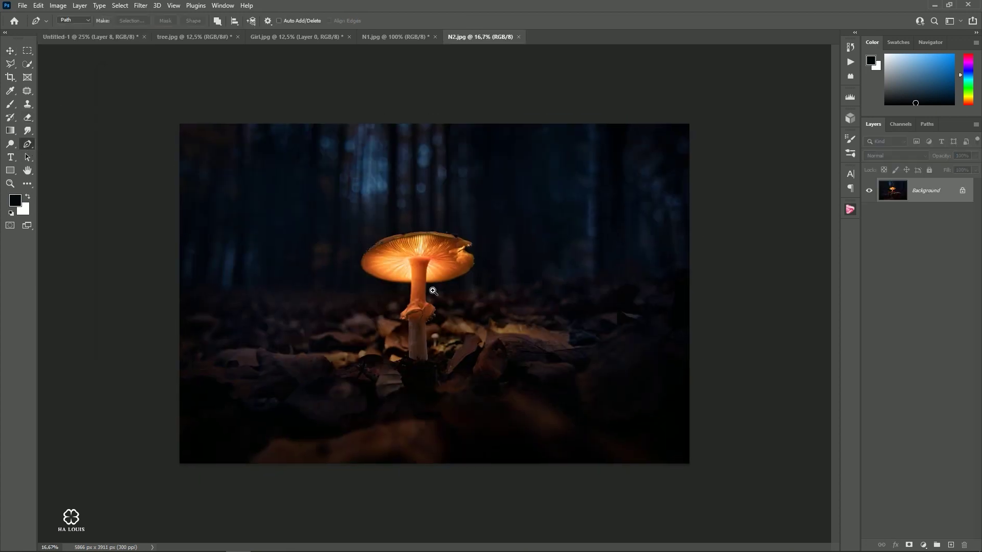
scroll(435, 276, up, 5)
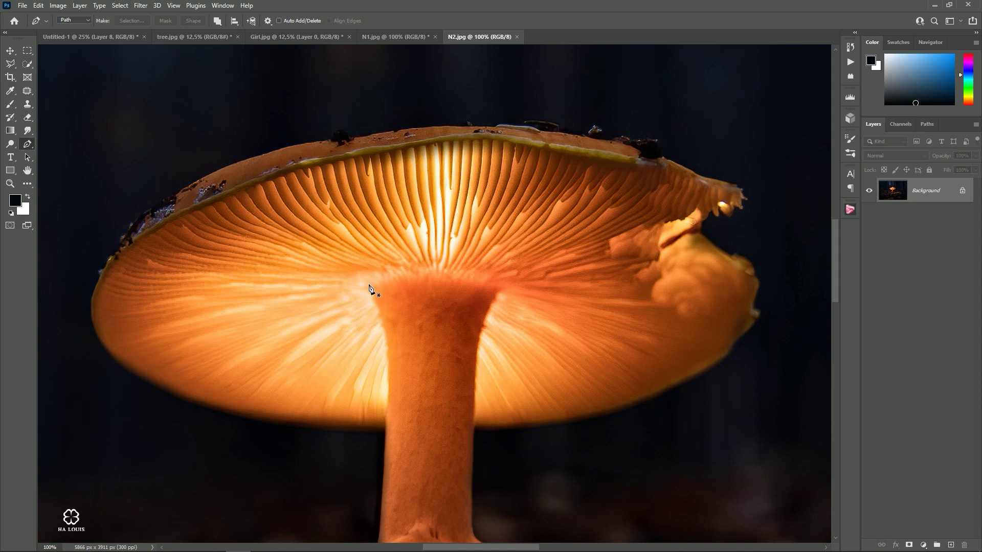
scroll(420, 281, up, 1)
click(397, 277)
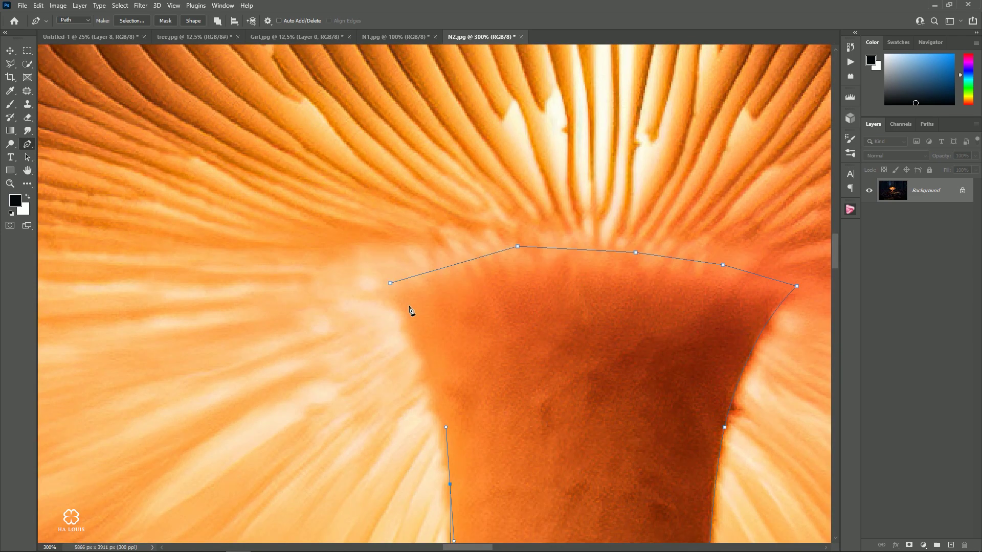
drag(396, 300, 395, 292)
click(388, 282)
right_click(429, 301)
click(460, 342)
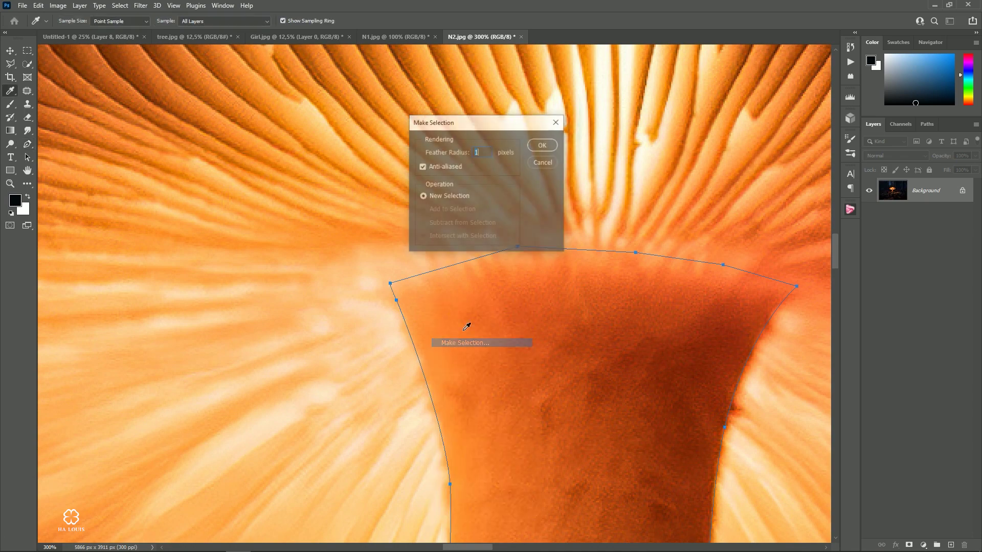
click(537, 145)
click(10, 51)
mouse_move(450, 252)
mouse_down()
mouse_move(429, 306)
mouse_move(520, 302)
mouse_up()
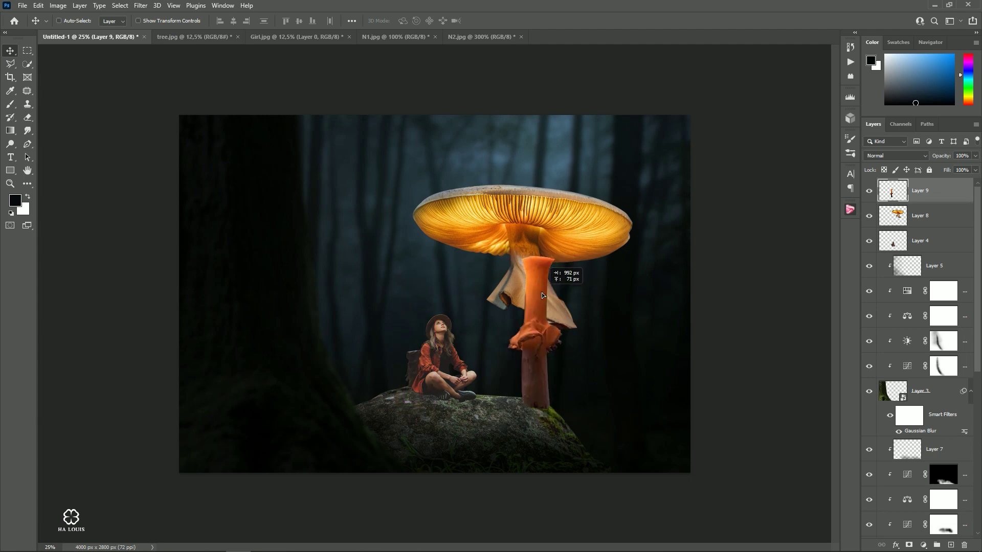
Free-transform the Layer 9 stem, nudging it and enlarging it under the cap
key(ctrl+t)
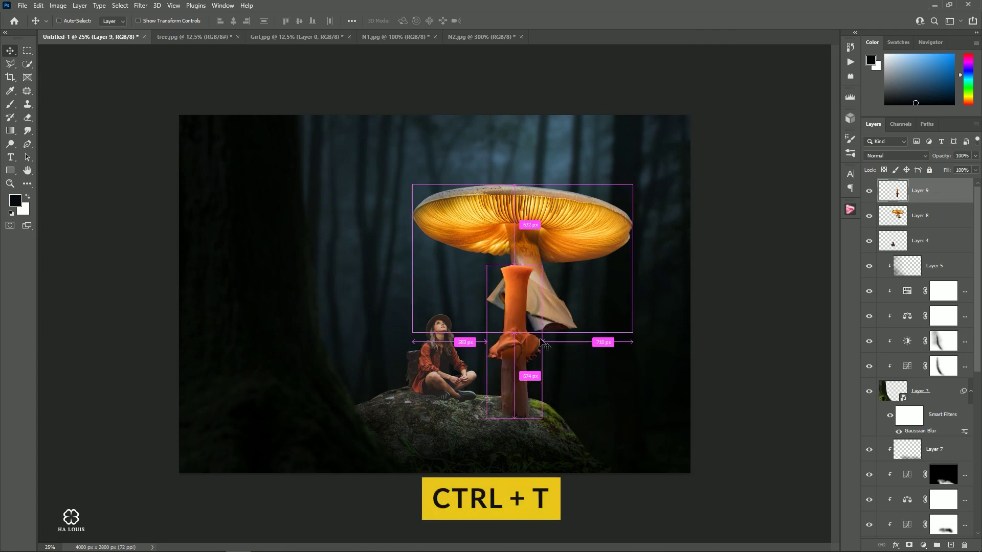
drag(520, 302, 532, 282)
right_click(524, 295)
click(547, 468)
right_click(532, 282)
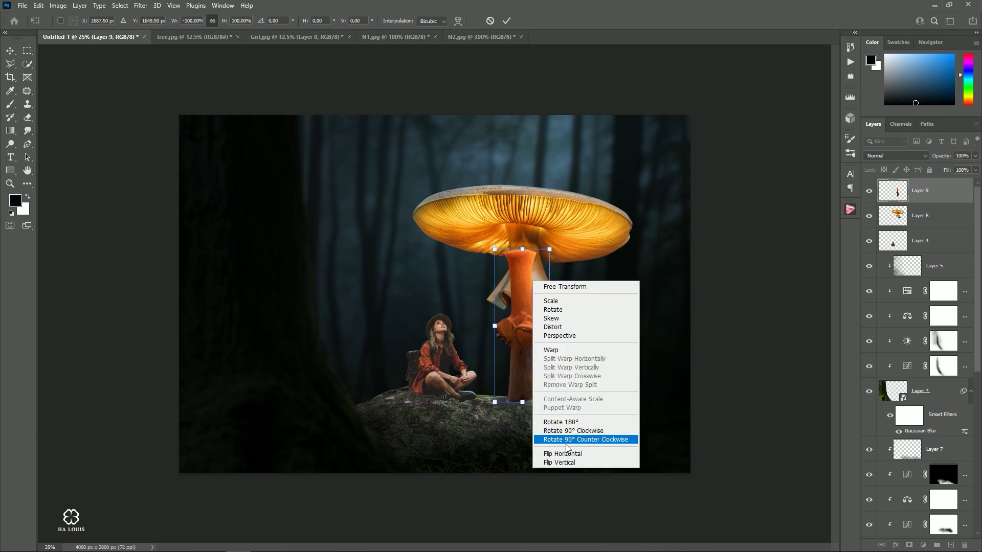
click(562, 458)
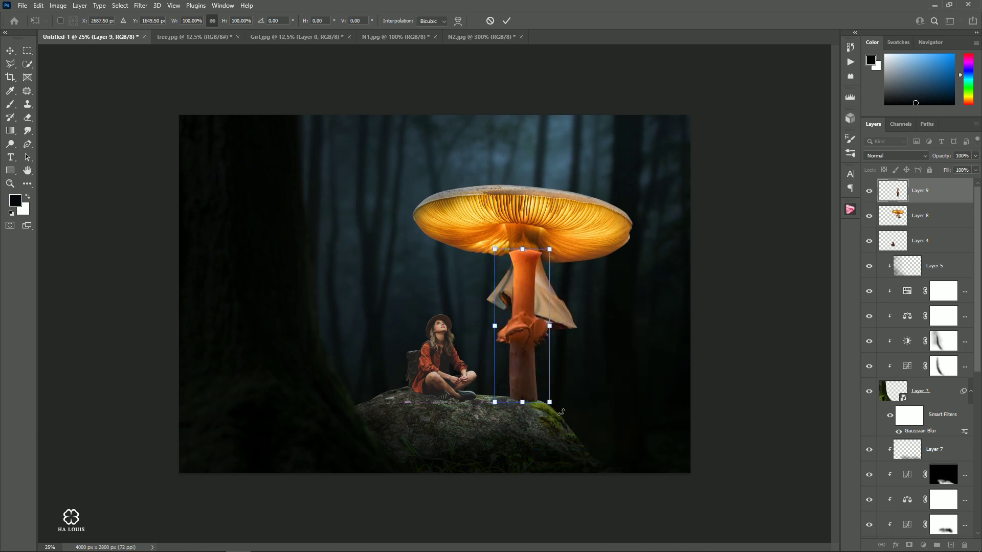
mouse_move(550, 249)
mouse_down()
mouse_move(575, 234)
mouse_move(588, 199)
mouse_up()
drag(553, 261, 535, 286)
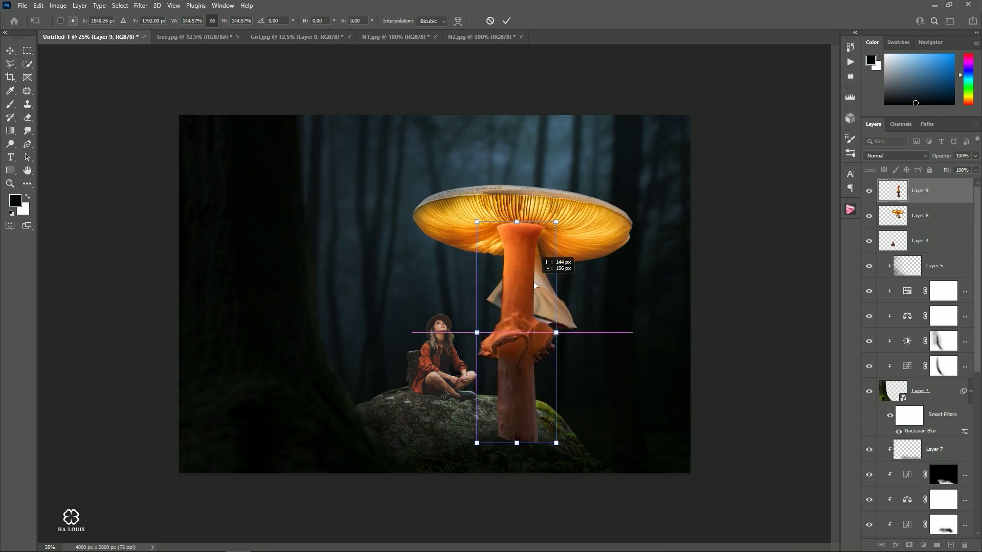
Fine-tune the stem's size and rotation, flip it horizontally, and commit the transform
drag(556, 222, 560, 221)
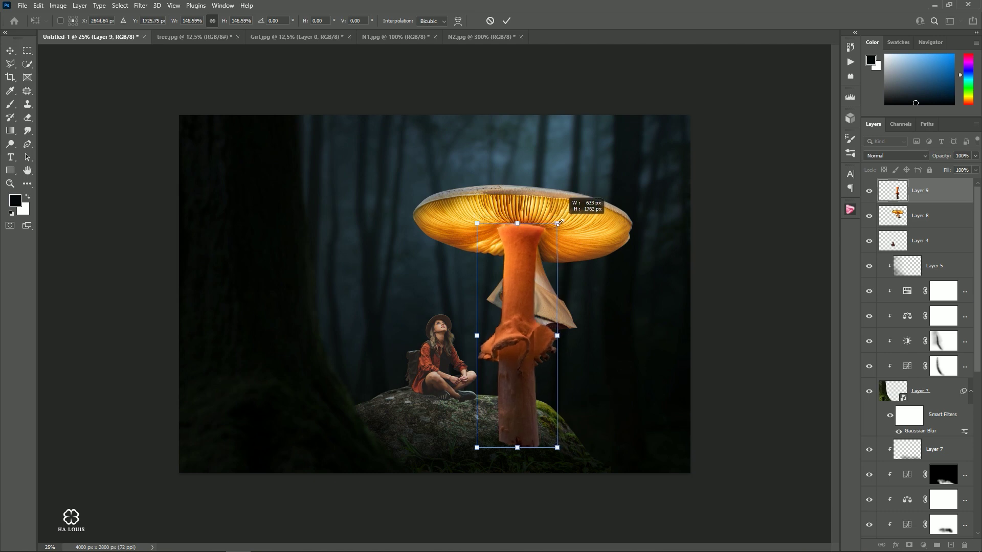
drag(539, 256, 536, 262)
drag(564, 224, 564, 223)
right_click(535, 256)
click(556, 429)
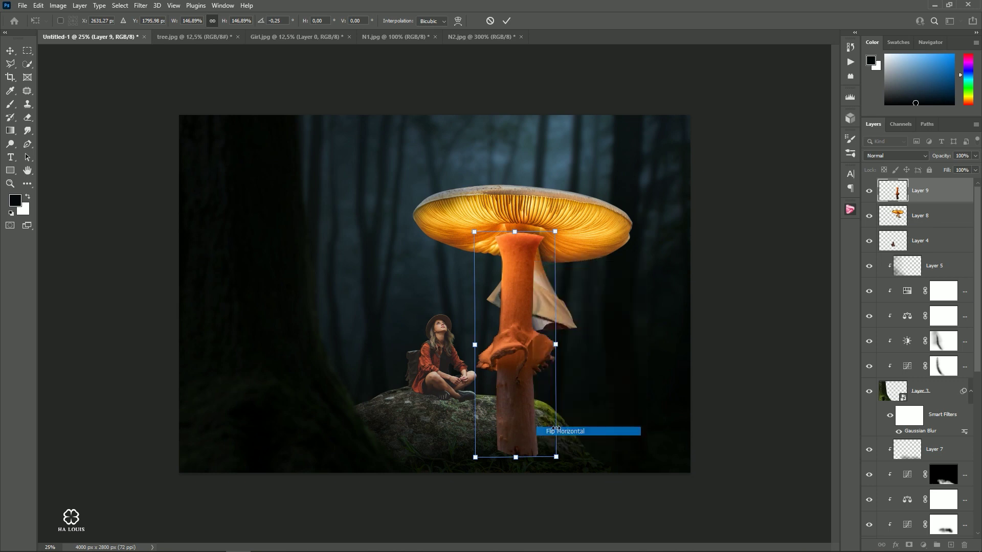
drag(569, 223, 577, 219)
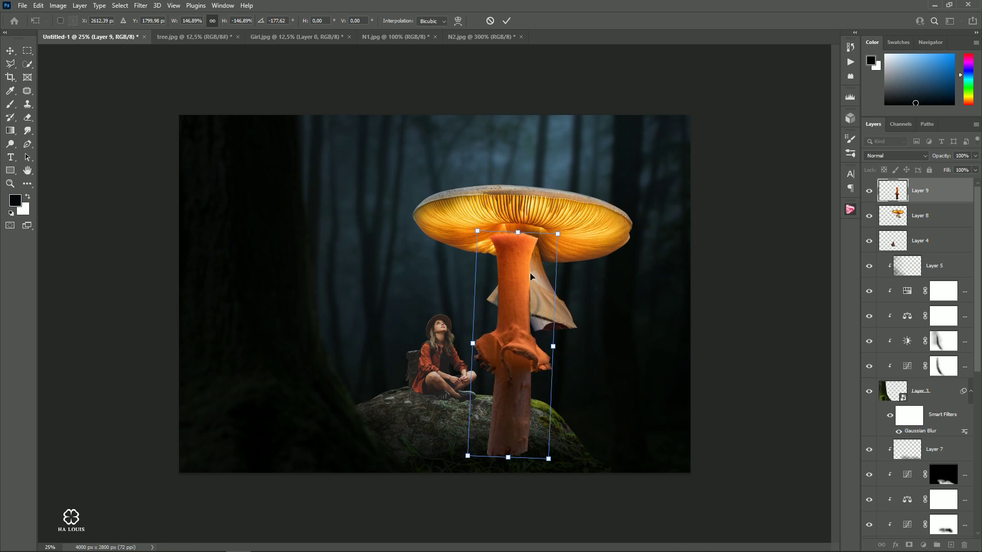
drag(530, 277, 540, 266)
key(Return)
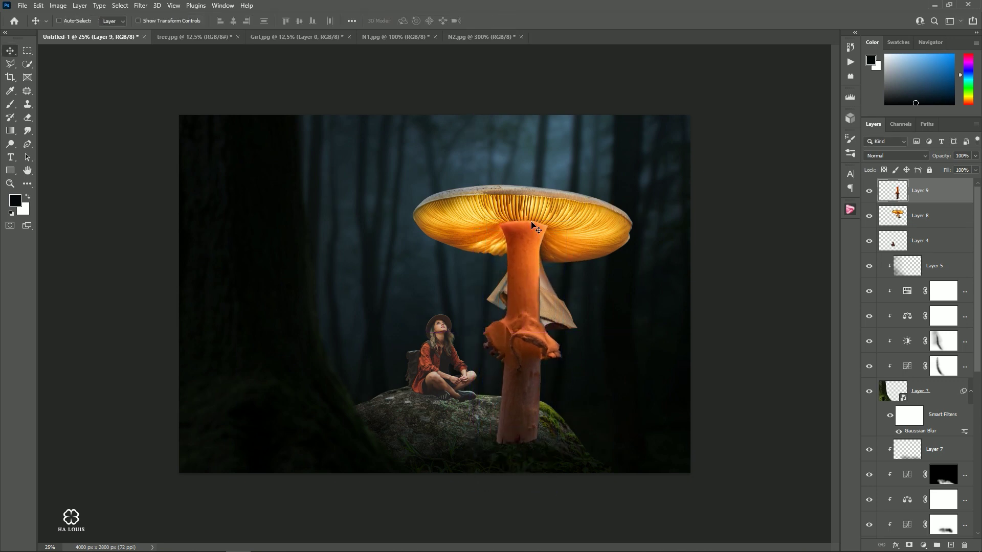
Nudge the stem with the Move tool so it meets the cap's underside
drag(532, 225, 532, 228)
click(552, 248)
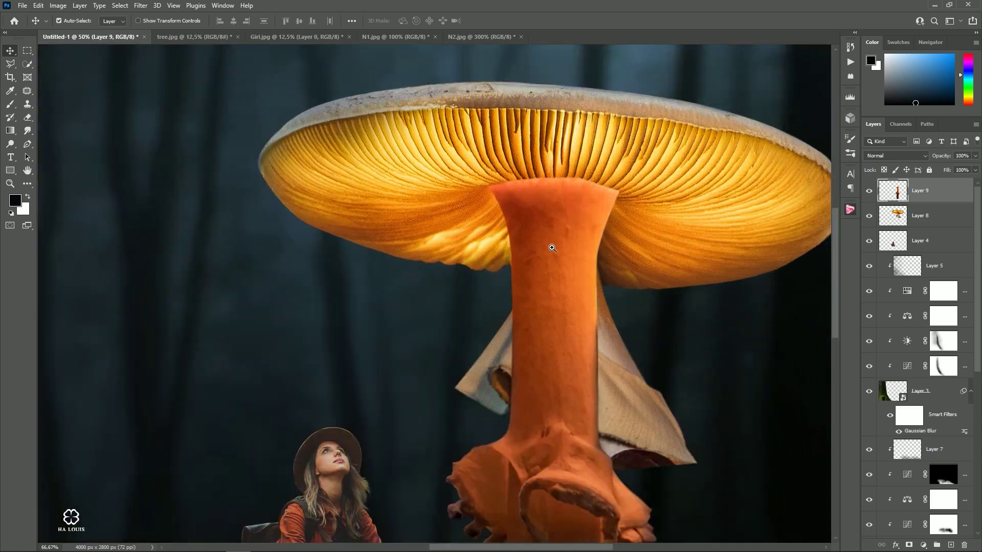
drag(486, 271, 487, 277)
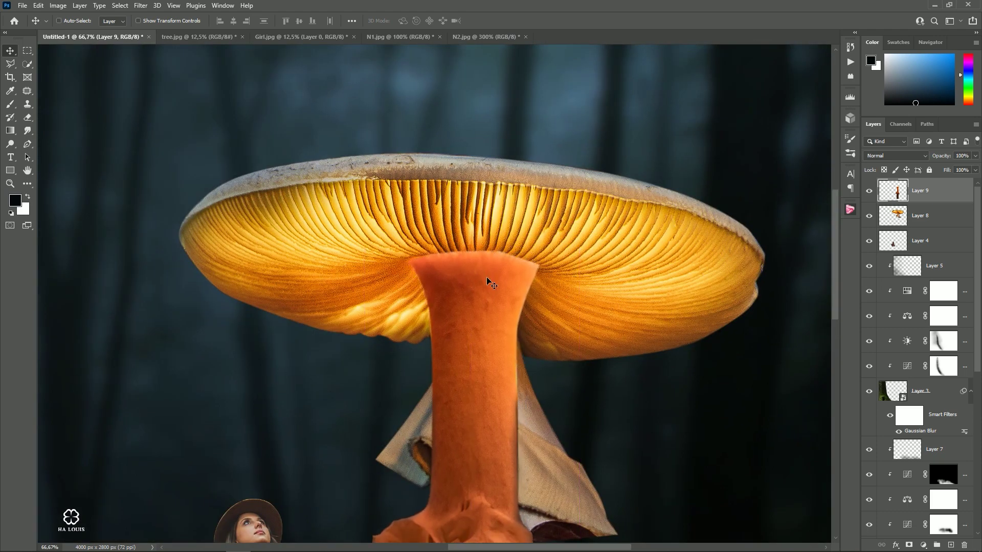
key(ctrl+minus)
key(ctrl+minus)
key(ctrl+minus)
key(ctrl+minus)
key(ctrl+minus)
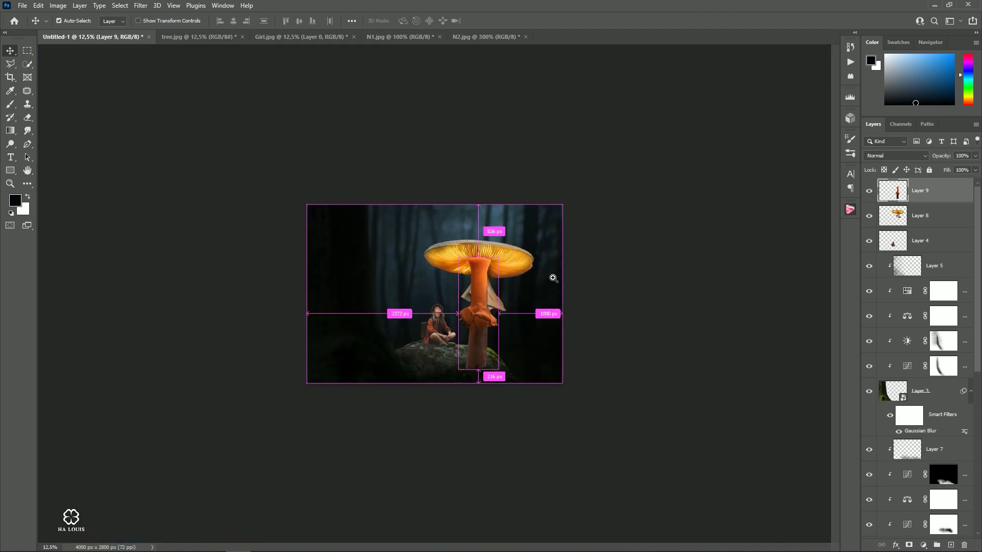
ctrl+click(553, 279)
Select the cap and stem layers together, move them lower in the stack, and raise the mushroom
ctrl+click(921, 216)
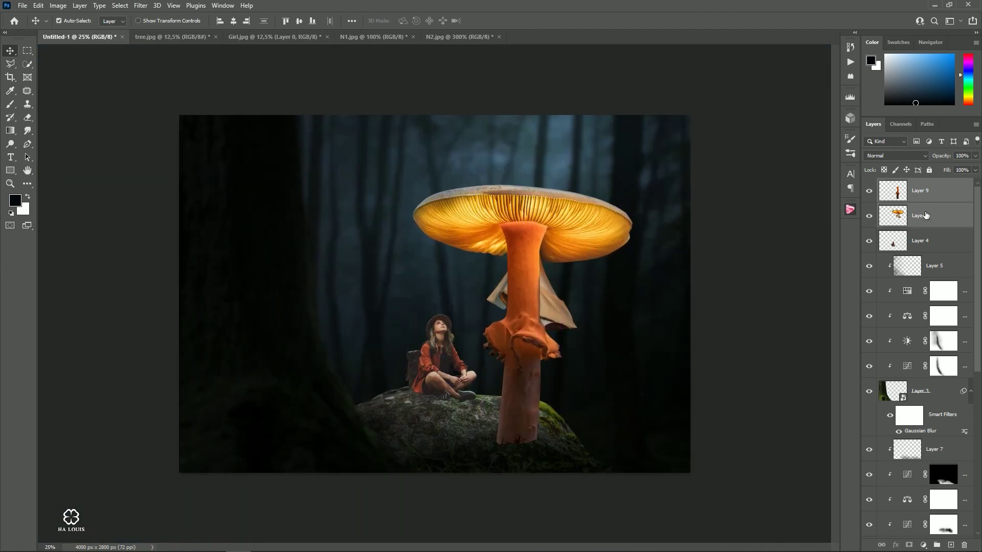
mouse_move(945, 217)
mouse_down()
mouse_move(944, 539)
mouse_move(908, 458)
mouse_up()
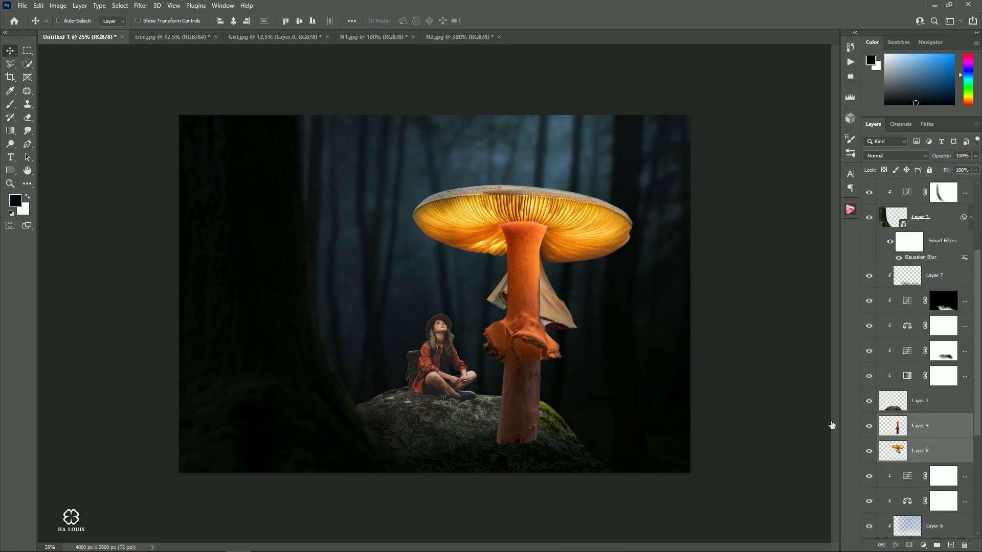
drag(539, 345, 535, 302)
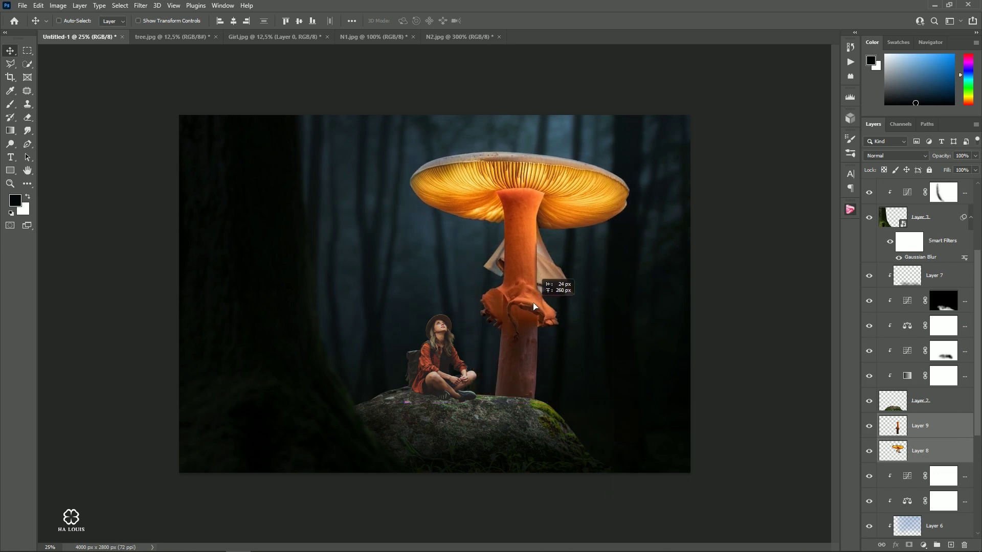
drag(535, 302, 533, 308)
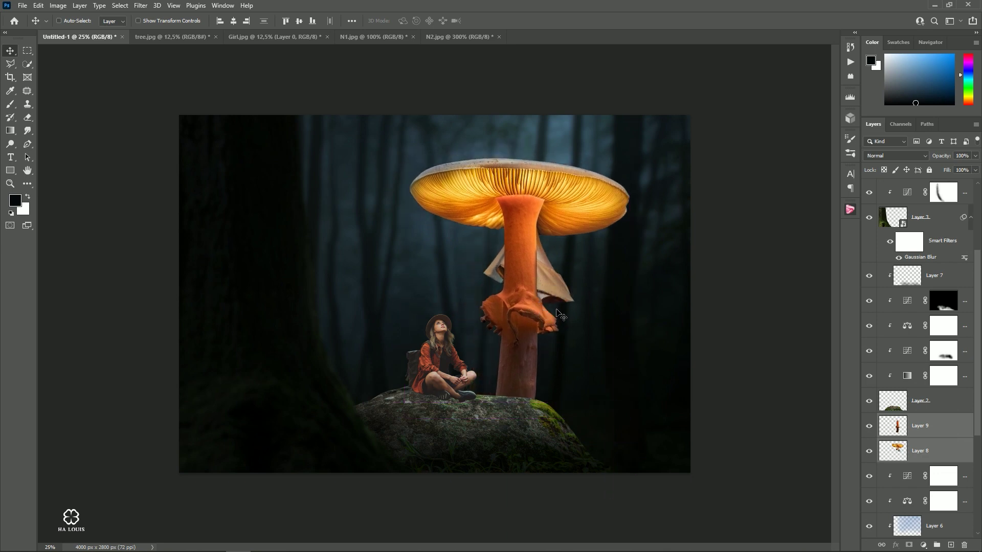
Nudge the mushroom with Shift+Up, Left twice and Down, then select Layer 9 alone
key(shift+Up)
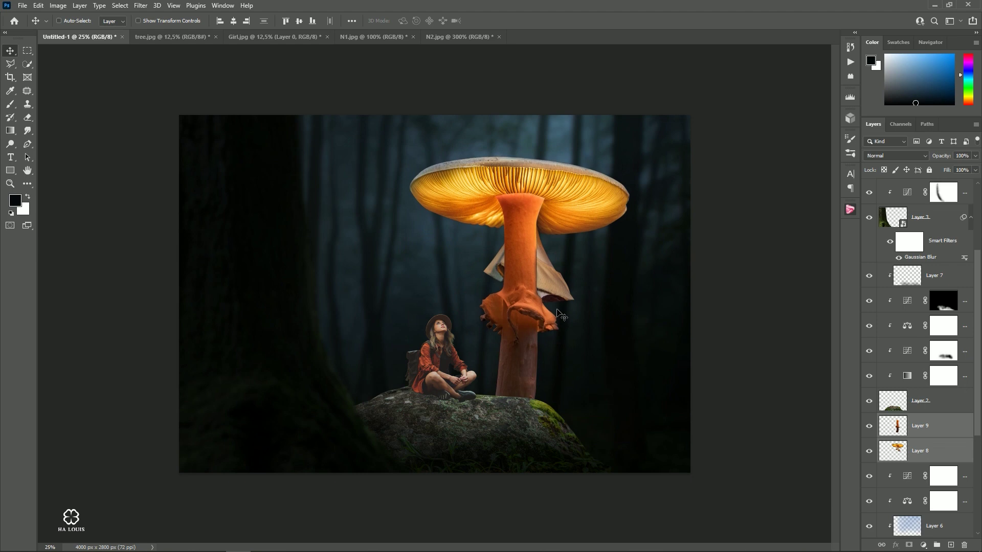
key(Left)
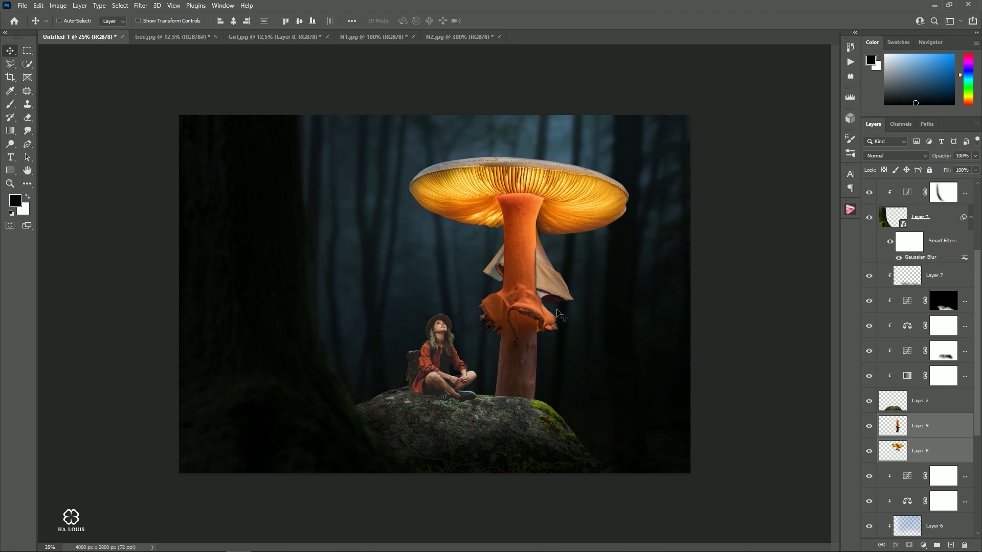
key(Left)
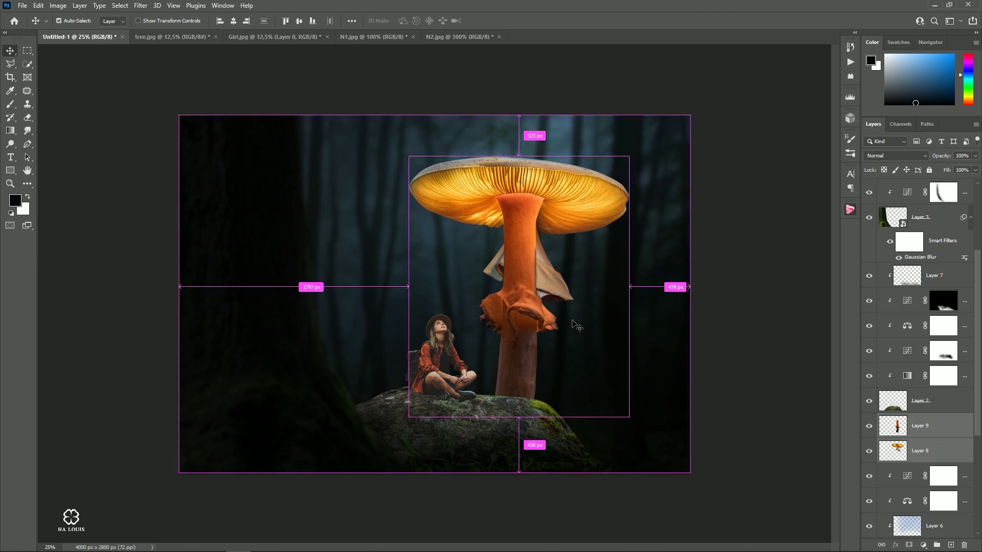
key(Down)
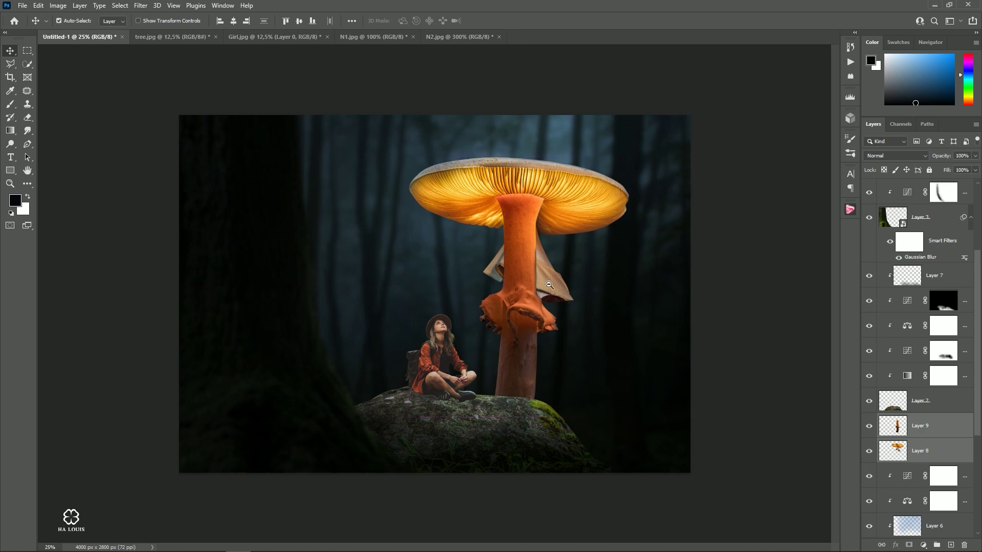
scroll(549, 284, down, 2)
scroll(552, 306, up, 1)
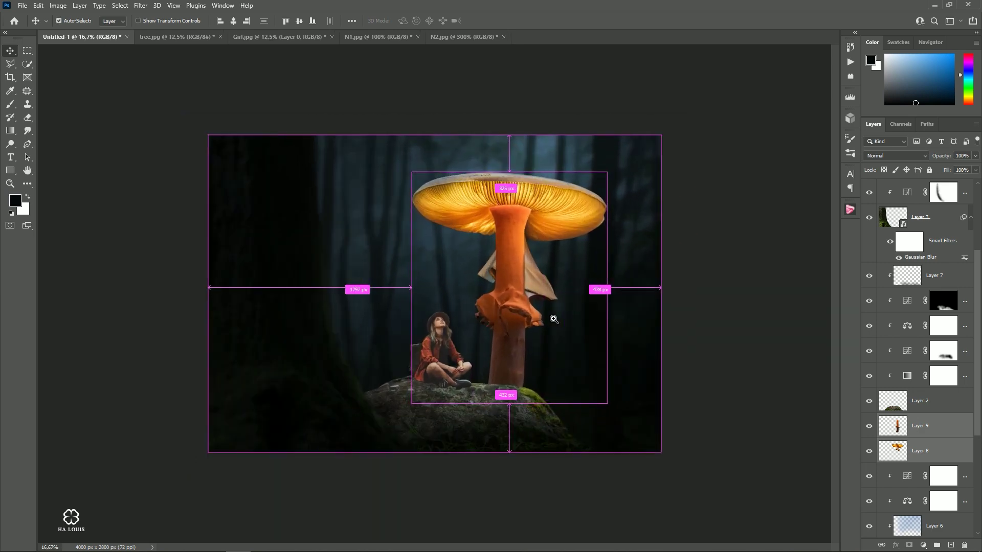
scroll(554, 319, up, 1)
click(930, 451)
click(935, 430)
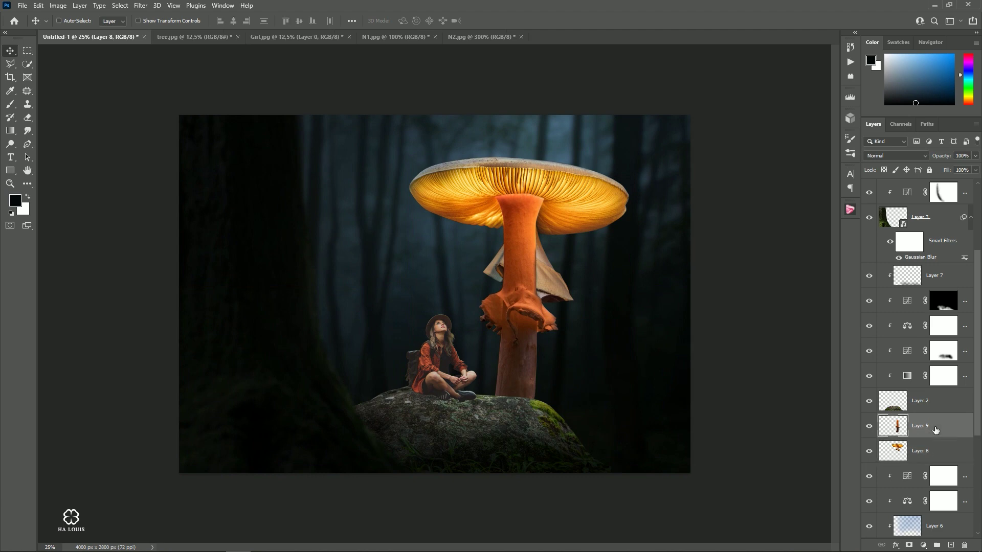
Open the N3.jpg photo of two pale glowing mushrooms
click(18, 8)
click(30, 28)
click(216, 223)
click(500, 342)
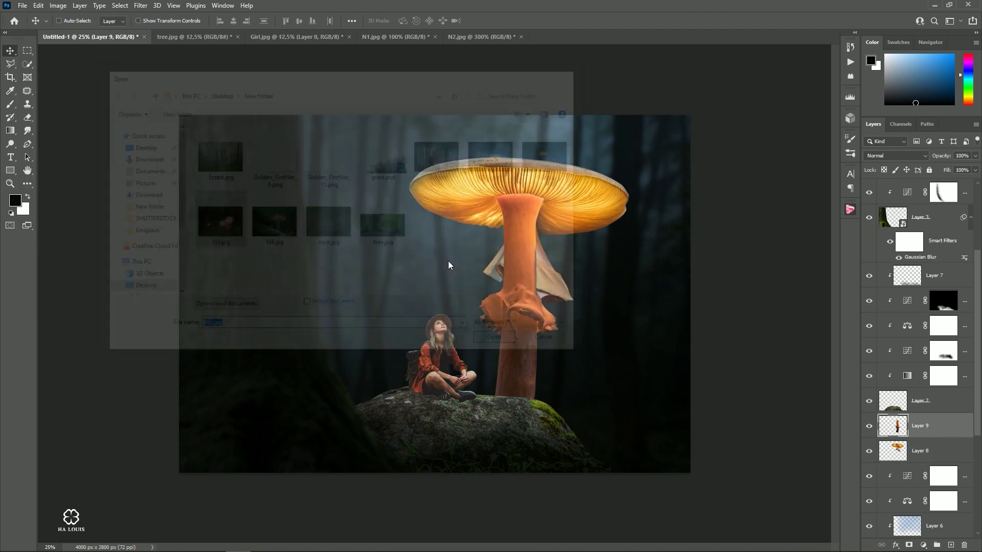
Pen-trace the mushroom caps, make a 1 px feathered selection, and add a layer mask
click(28, 145)
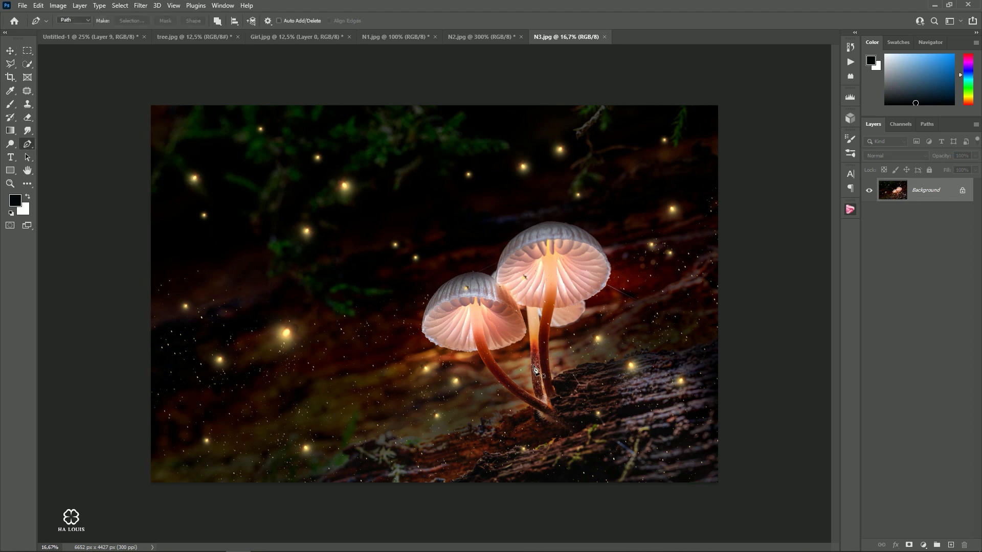
ctrl+click(504, 271)
click(503, 285)
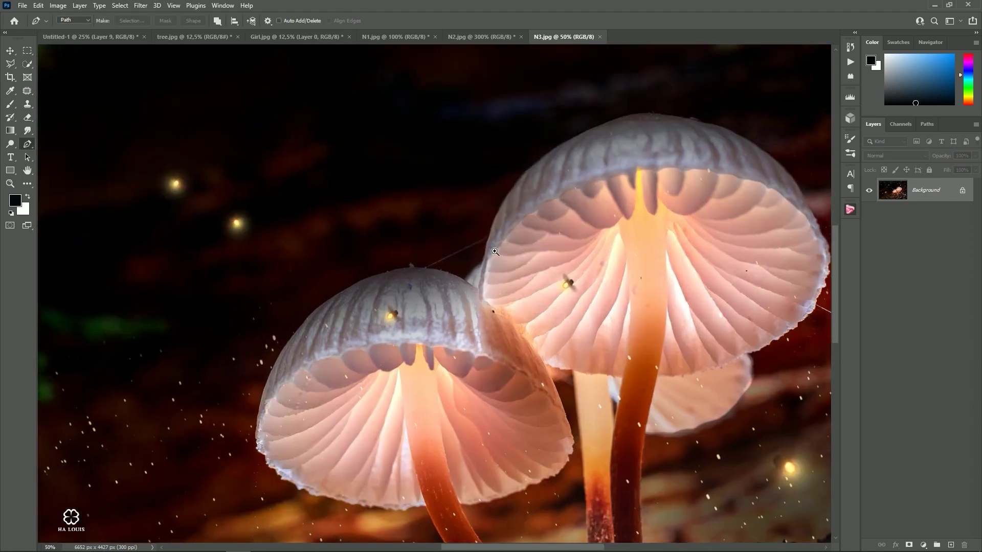
drag(530, 257, 482, 324)
click(422, 354)
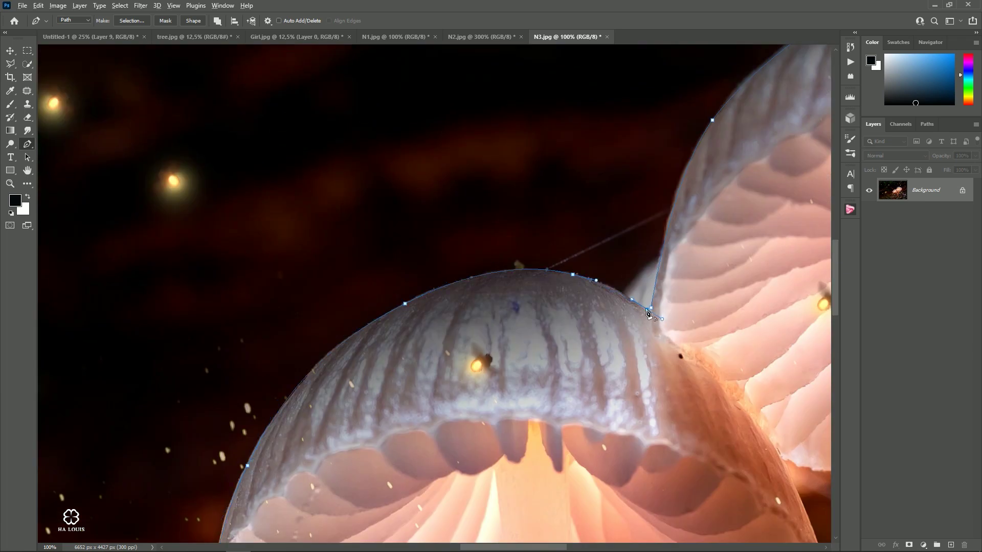
right_click(669, 312)
click(724, 352)
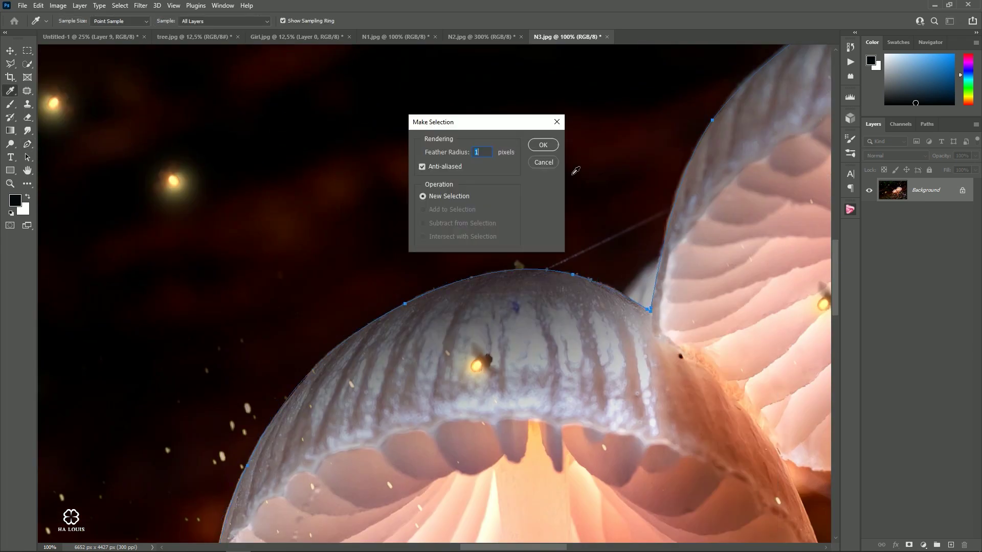
click(543, 147)
click(909, 545)
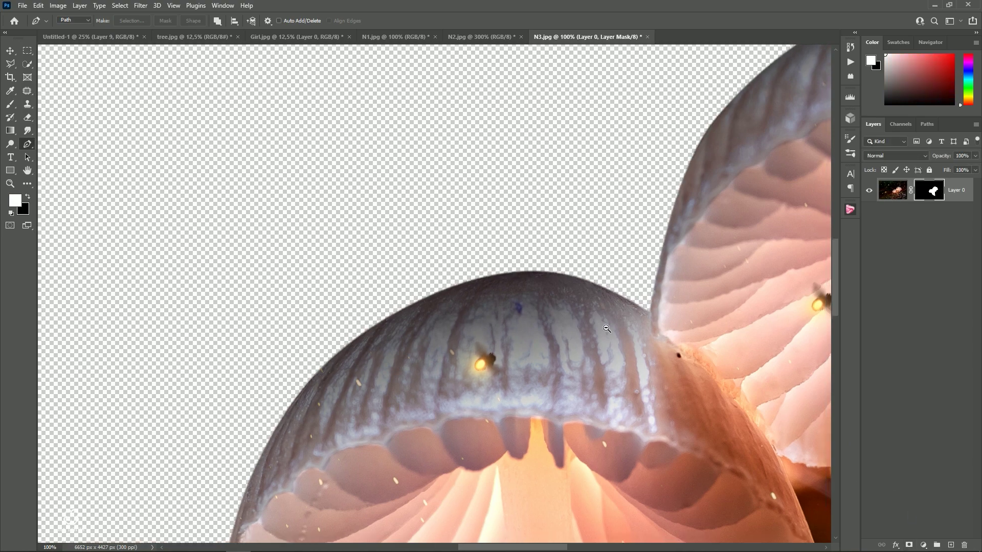
Pen-trace the leftover background gap between the stems and turn it into a selection
key(ctrl+minus)
key(ctrl+minus)
key(ctrl+minus)
click(518, 218)
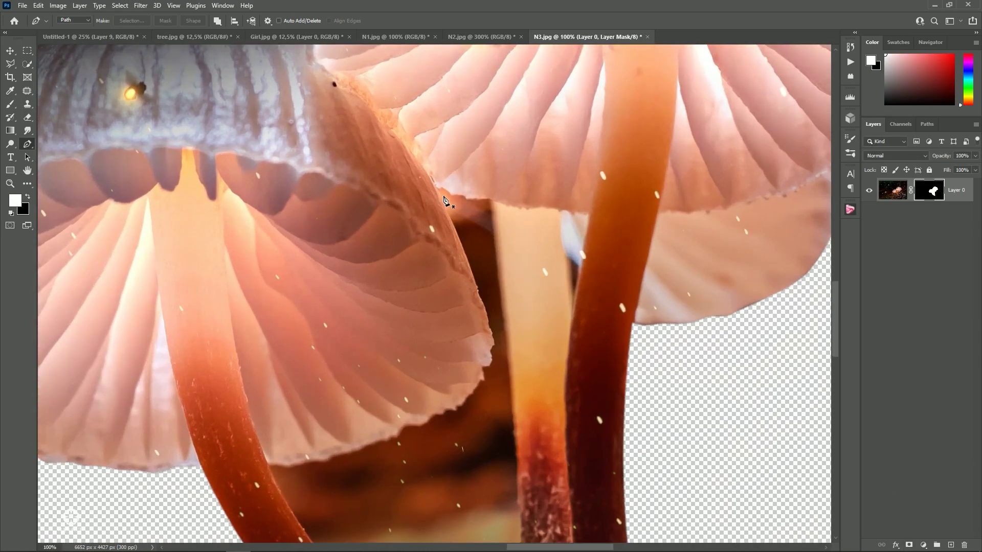
drag(513, 404, 502, 150)
drag(511, 313, 512, 358)
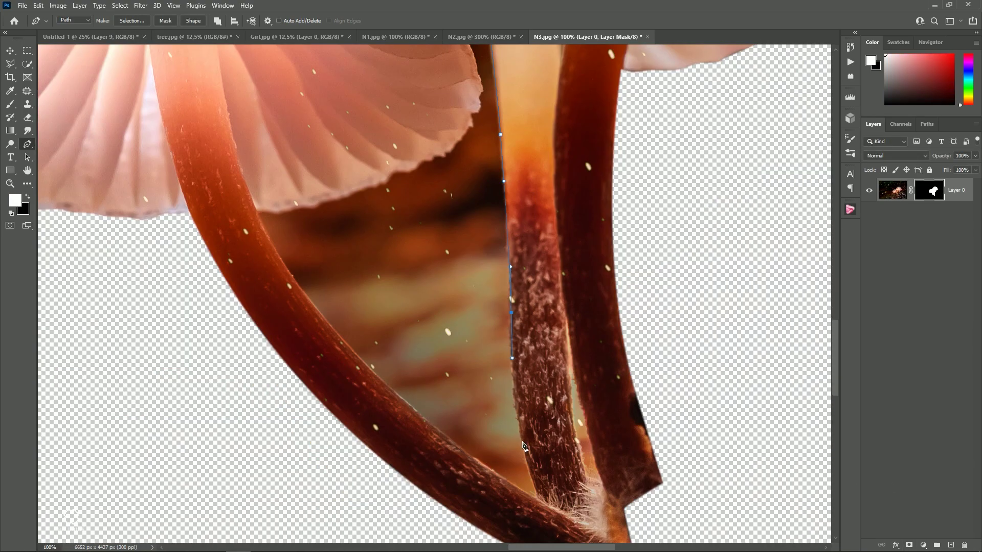
drag(294, 208, 259, 406)
click(434, 310)
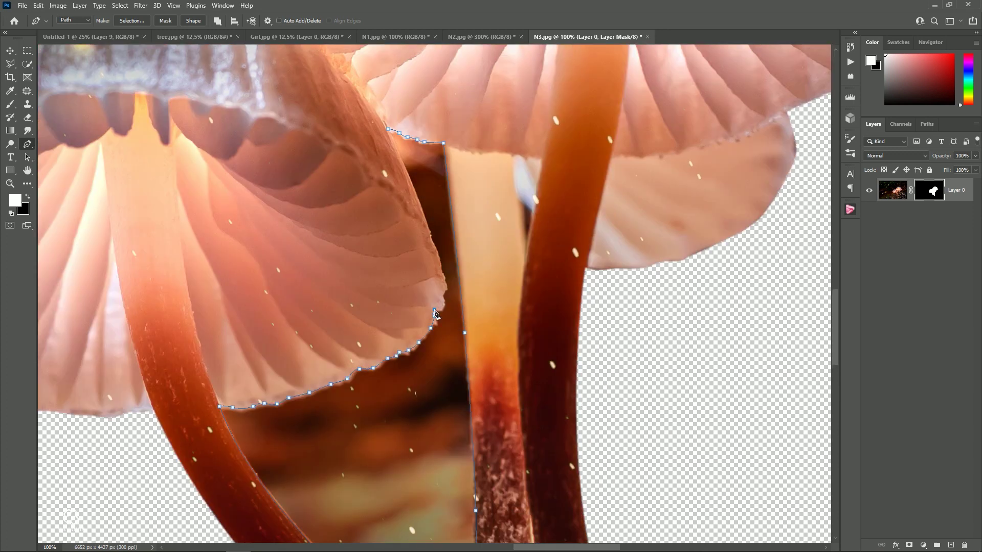
right_click(422, 168)
click(438, 210)
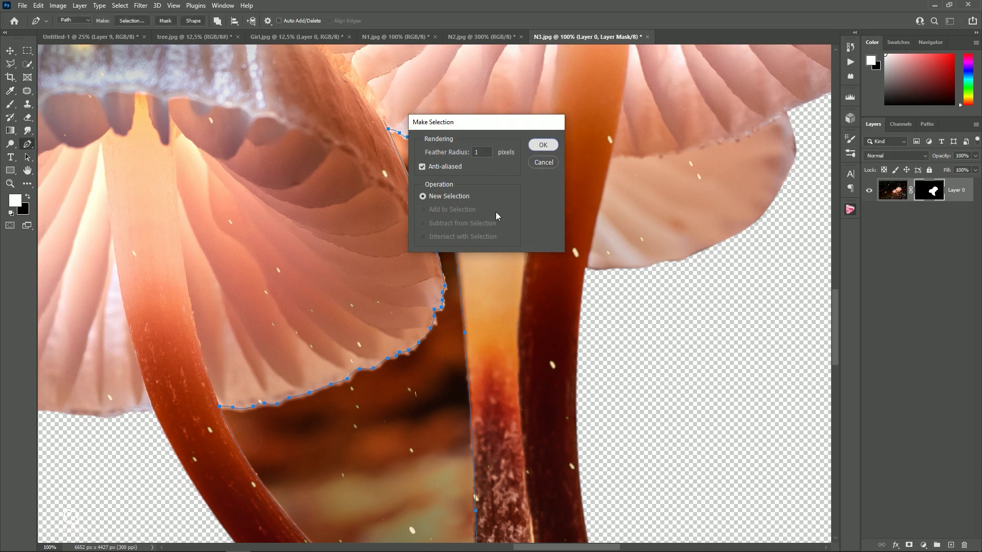
key(Return)
key(ctrl+minus)
key(ctrl+minus)
drag(488, 256, 485, 253)
Paint the selected gap black on the mask at full strength, then deselect
click(9, 103)
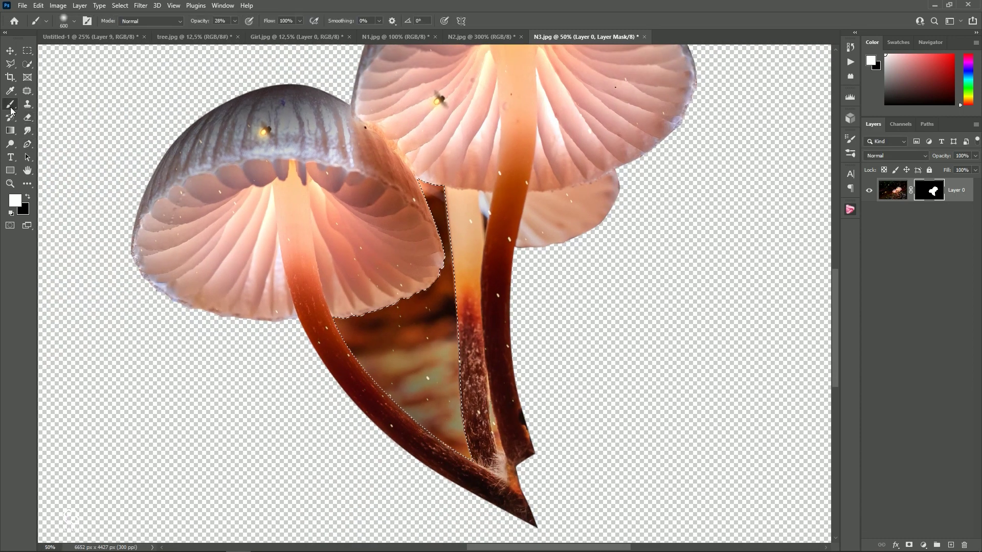
click(31, 198)
drag(199, 21, 240, 21)
mouse_move(414, 212)
mouse_down()
mouse_move(296, 339)
mouse_move(438, 395)
mouse_up()
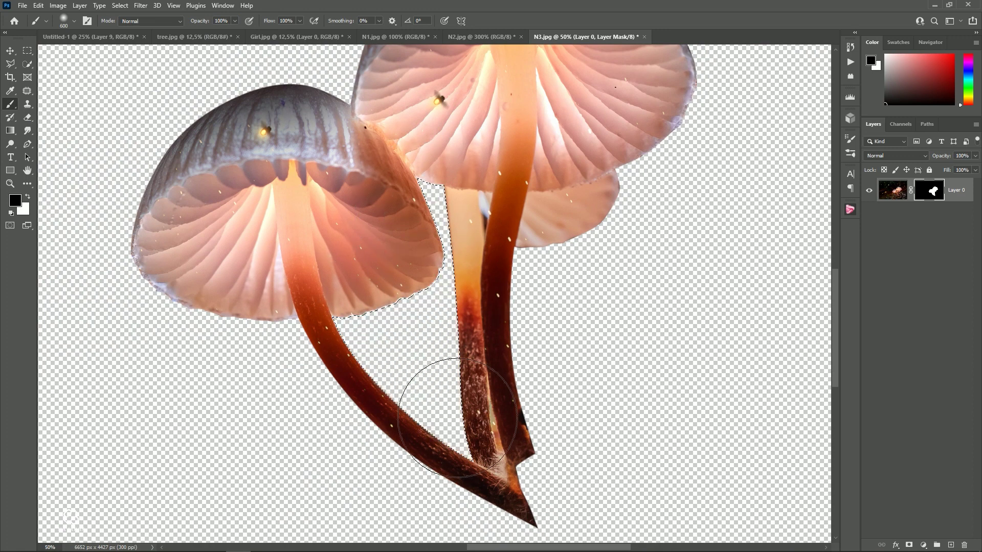
key(ctrl+d)
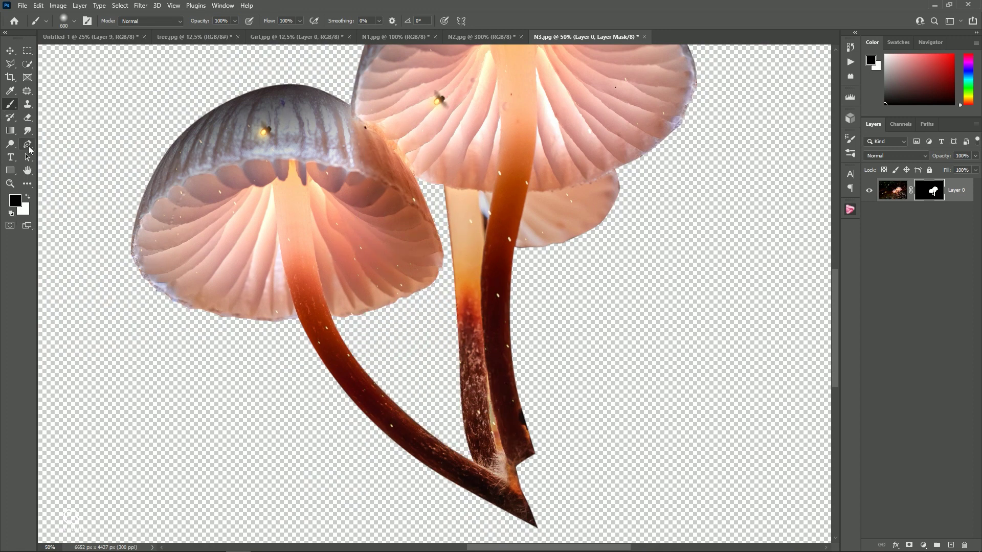
Pen-trace the remaining background gap under the cap and make it a selection
click(28, 143)
click(504, 438)
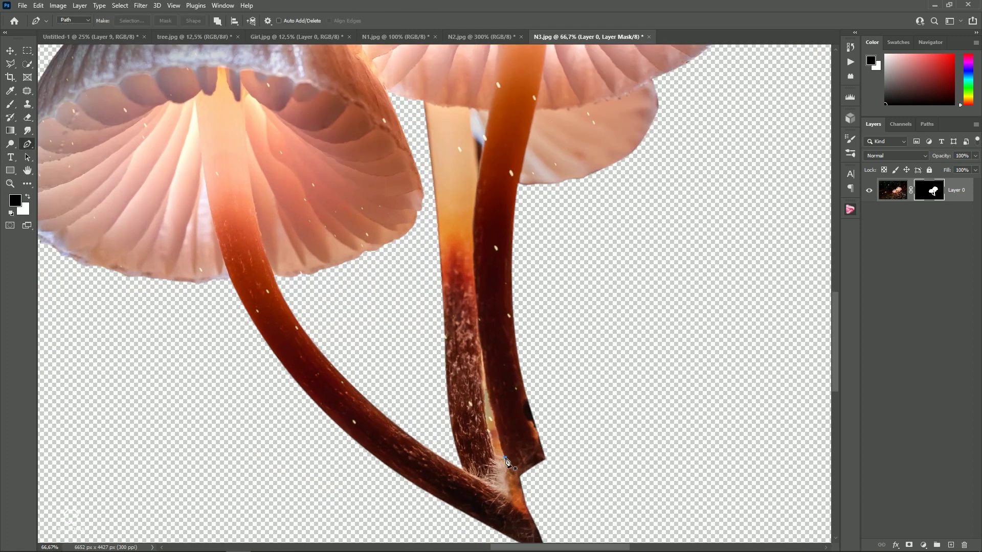
click(505, 458)
click(499, 106)
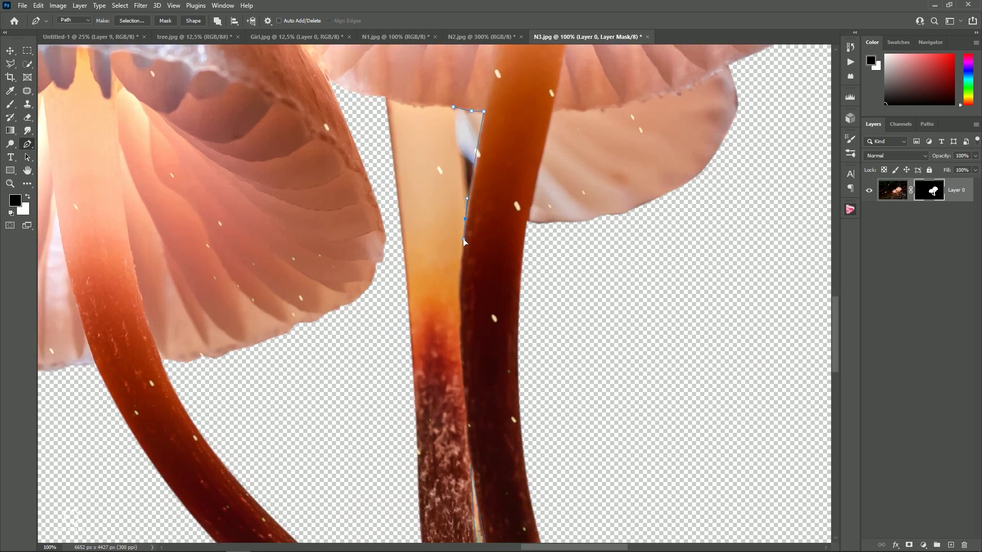
right_click(476, 132)
click(506, 169)
click(544, 143)
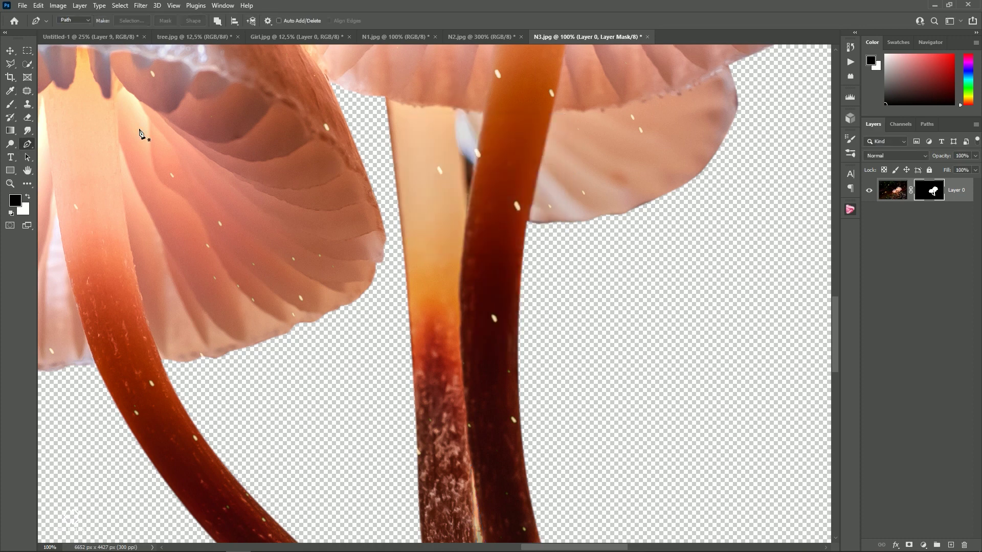
Paint out the remaining gap on the mask, deselect, and fit the image in view
click(10, 104)
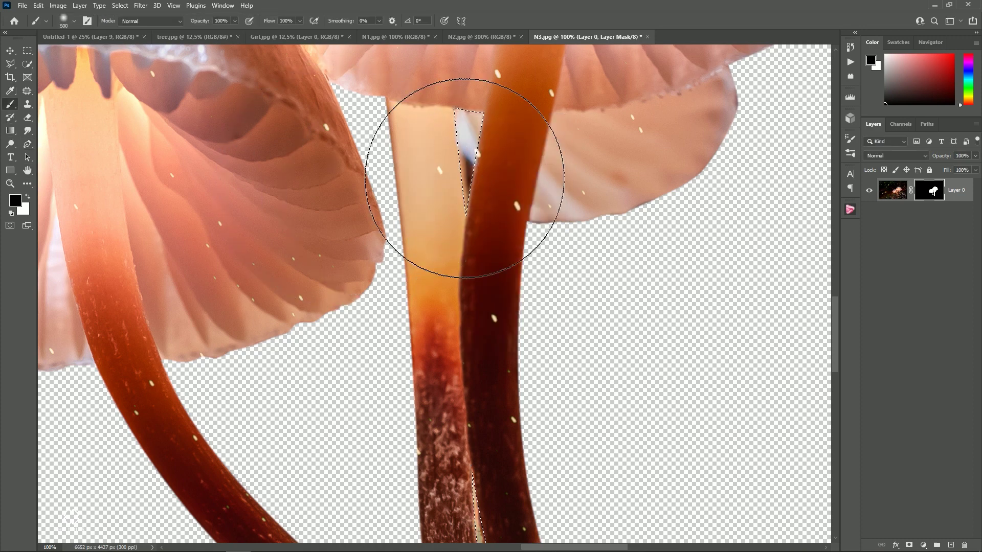
drag(458, 103, 465, 204)
scroll(491, 256, down, 2)
scroll(491, 256, down, 3)
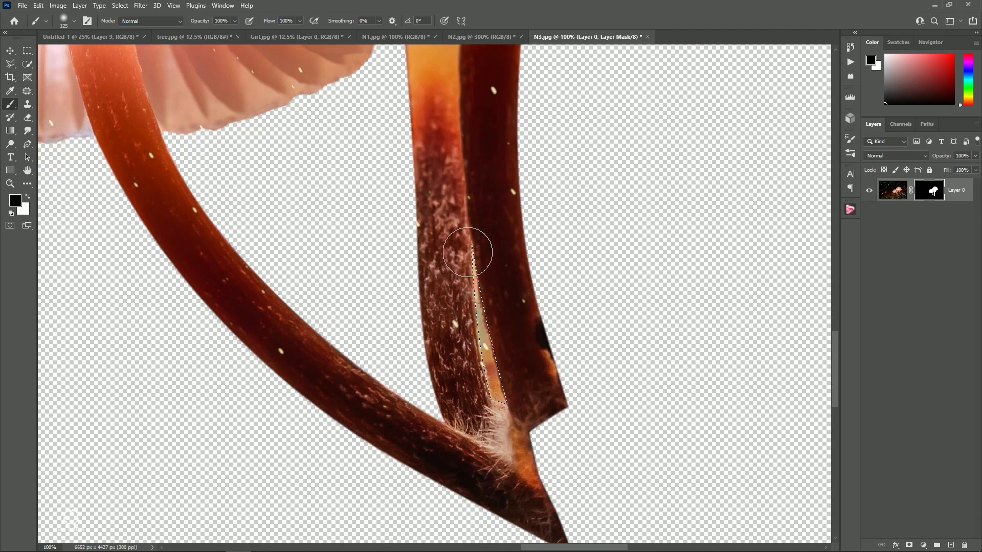
drag(483, 241, 496, 413)
key(ctrl+d)
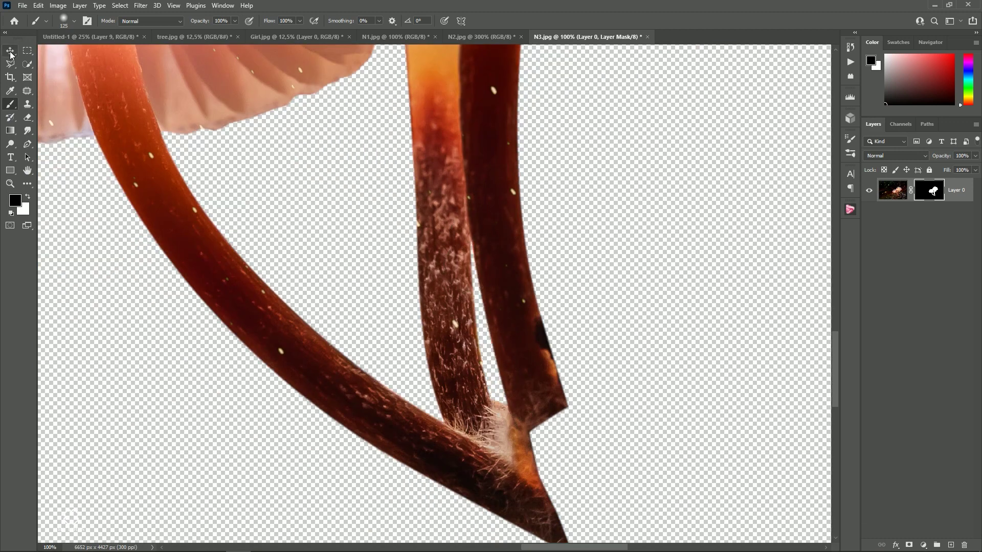
click(10, 51)
key(ctrl+minus)
key(ctrl+minus)
key(ctrl+minus)
key(ctrl+minus)
key(ctrl+plus)
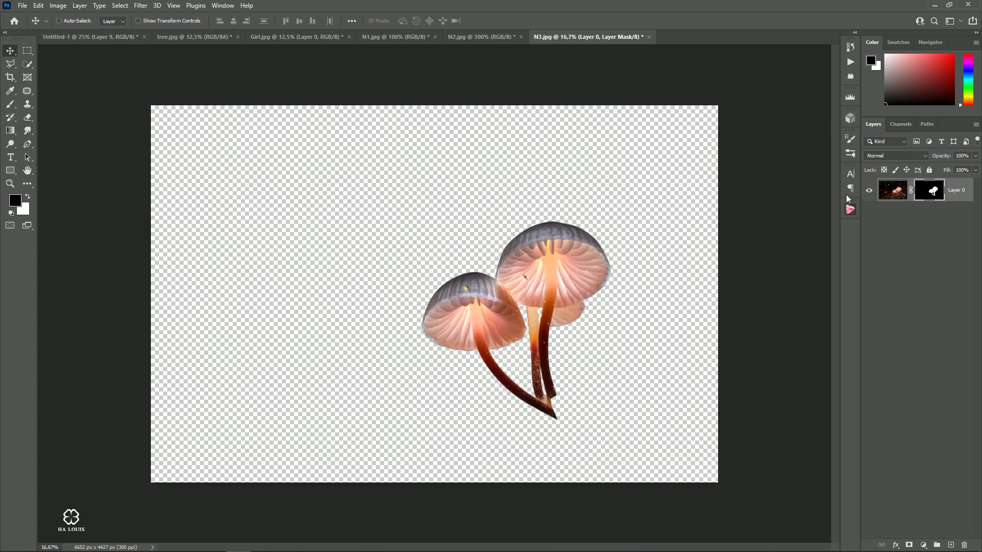
right_click(930, 190)
Apply the layer mask and drag the cut-out pale mushrooms into the forest composite
click(916, 221)
mouse_move(386, 162)
mouse_down()
mouse_move(158, 78)
mouse_move(883, 377)
mouse_up()
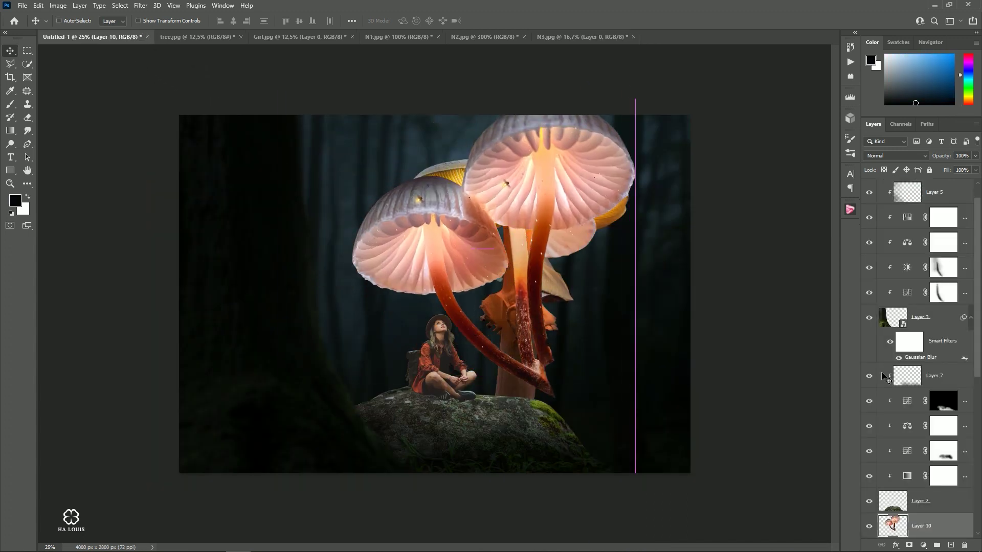
scroll(944, 404, down, 5)
drag(944, 404, 936, 450)
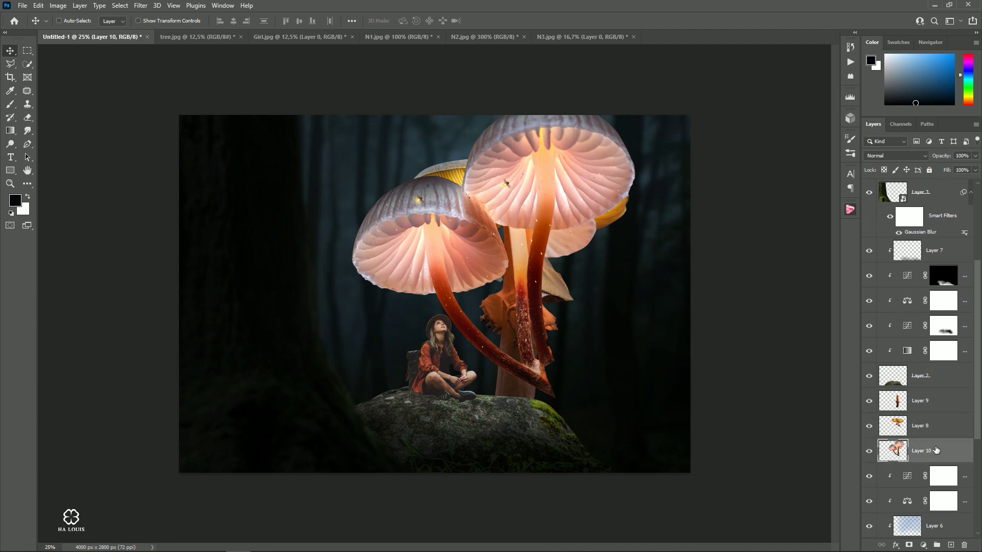
Flip, shrink, tilt, and place the pale mushrooms at the orange stem's base, then commit
key(ctrl+t)
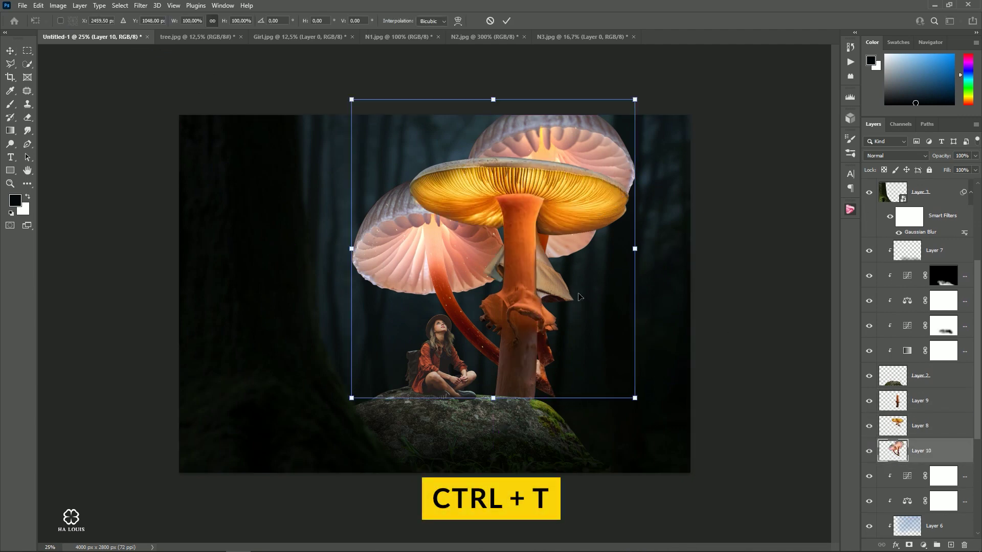
drag(579, 296, 605, 301)
right_click(579, 346)
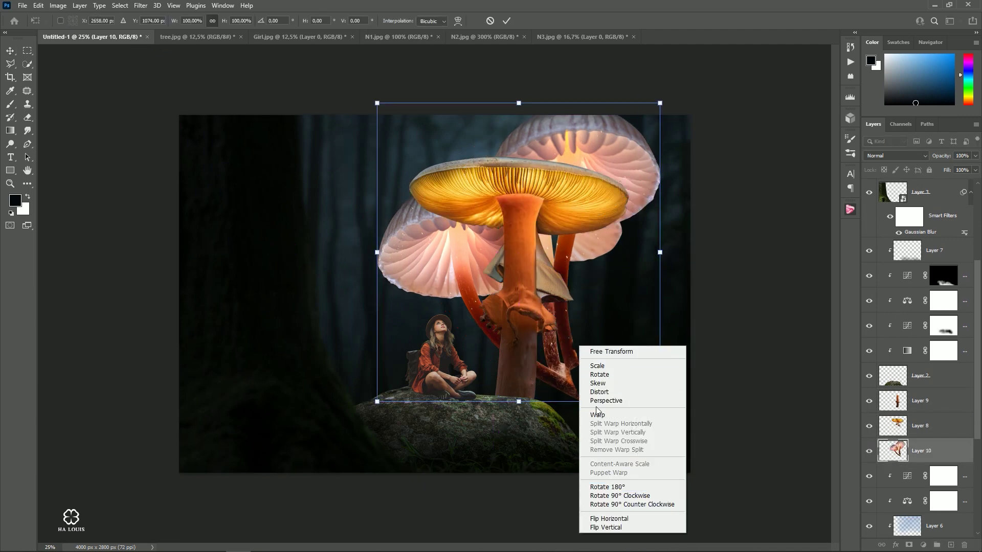
right_click(535, 267)
click(549, 439)
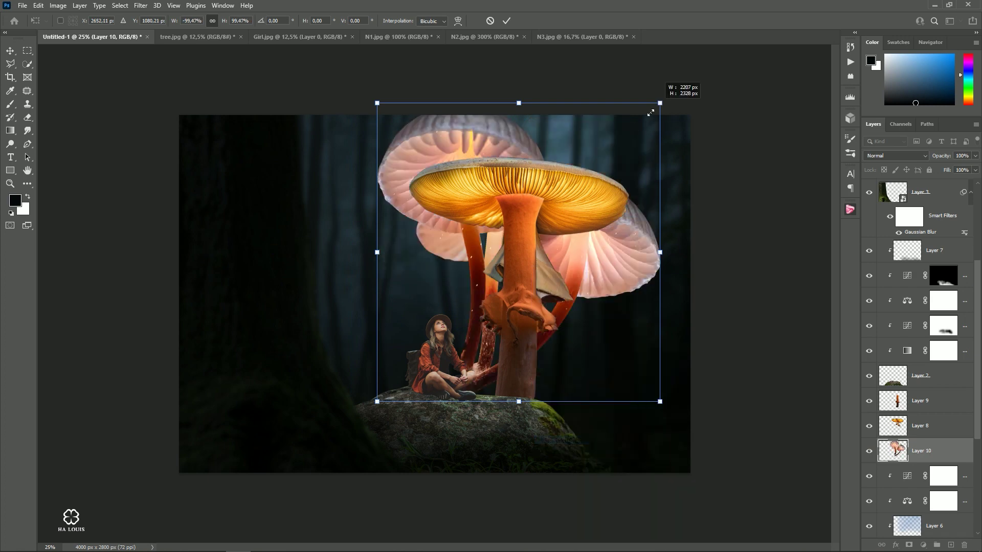
mouse_move(650, 112)
mouse_down()
mouse_move(452, 327)
mouse_move(599, 367)
mouse_up()
mouse_move(611, 331)
mouse_down()
mouse_move(599, 353)
mouse_move(573, 367)
mouse_up()
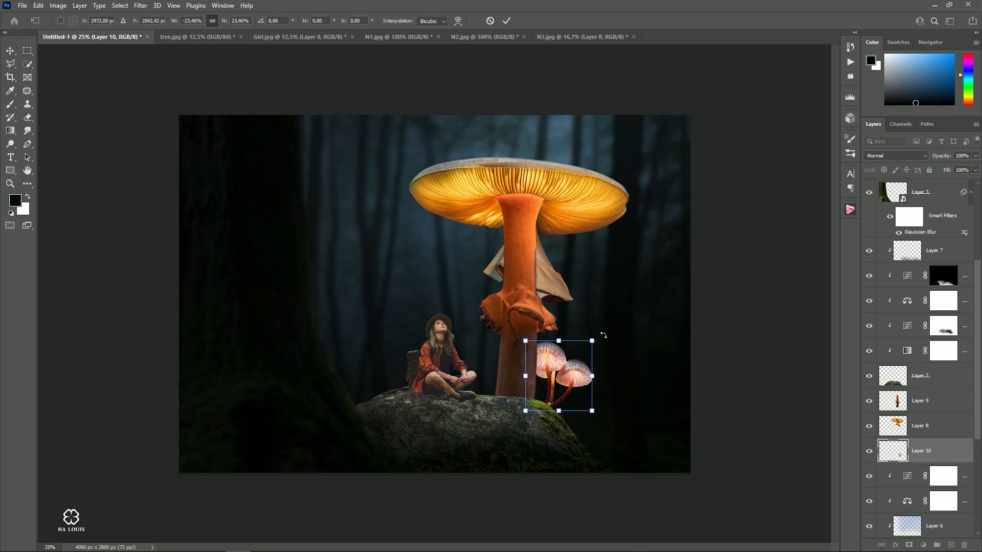
drag(604, 335, 612, 332)
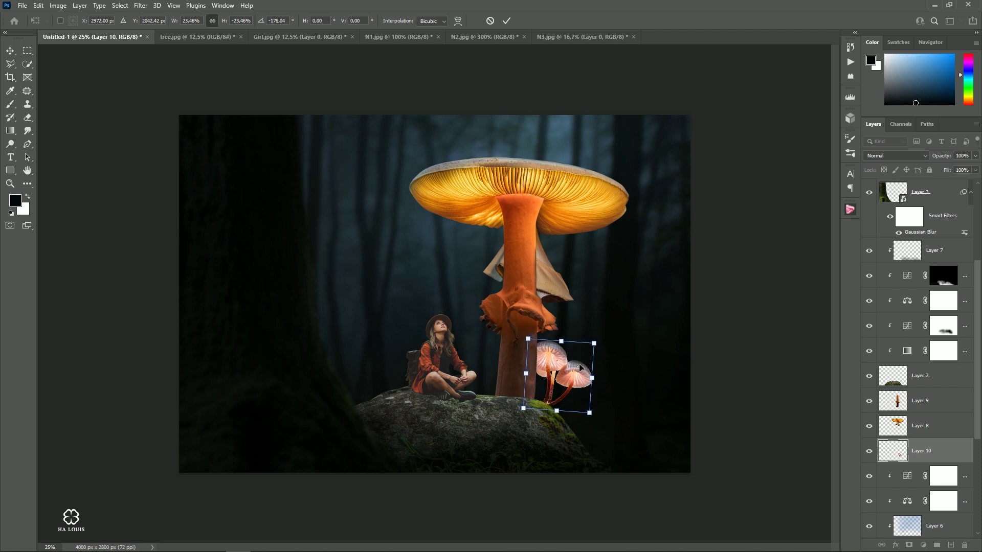
drag(579, 367, 575, 375)
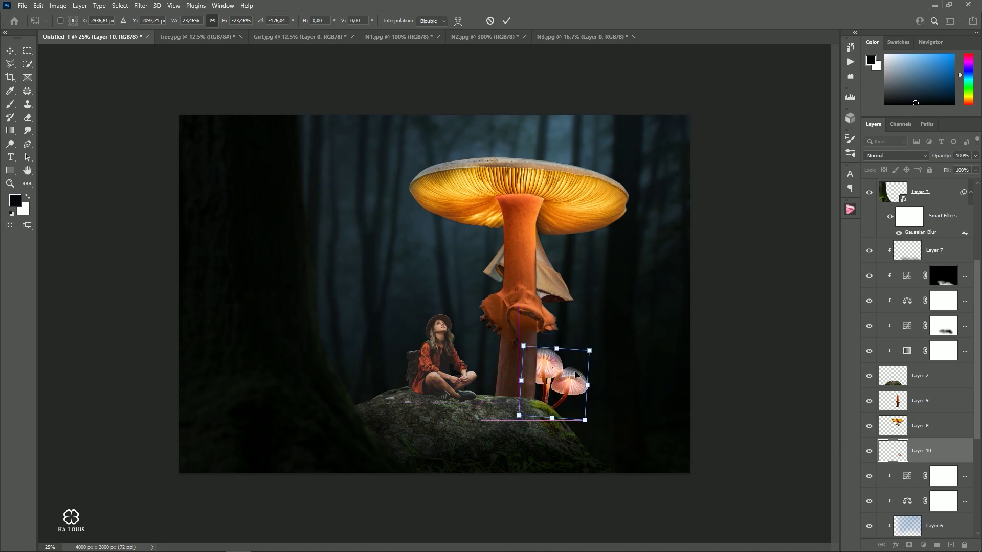
click(506, 21)
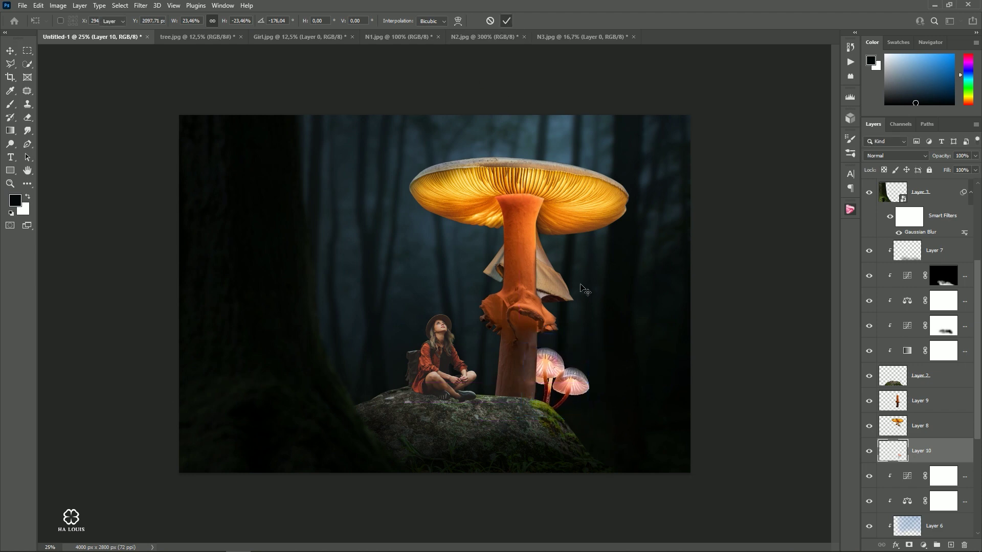
Select Layer 4 at the top of the stack and open grass.psd
mouse_move(586, 308)
mouse_down()
mouse_move(644, 294)
mouse_move(658, 325)
mouse_up()
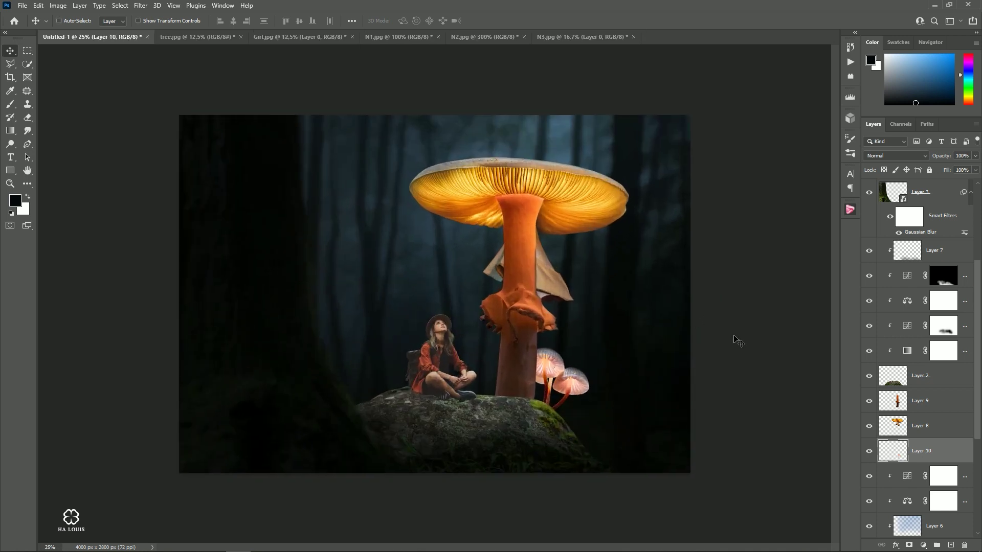
scroll(887, 235, up, 3)
click(923, 193)
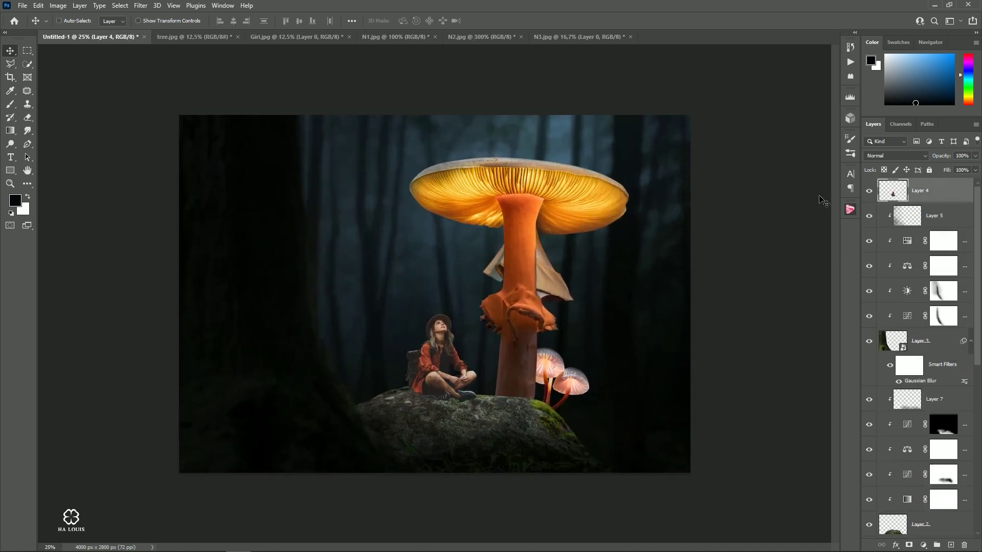
click(22, 5)
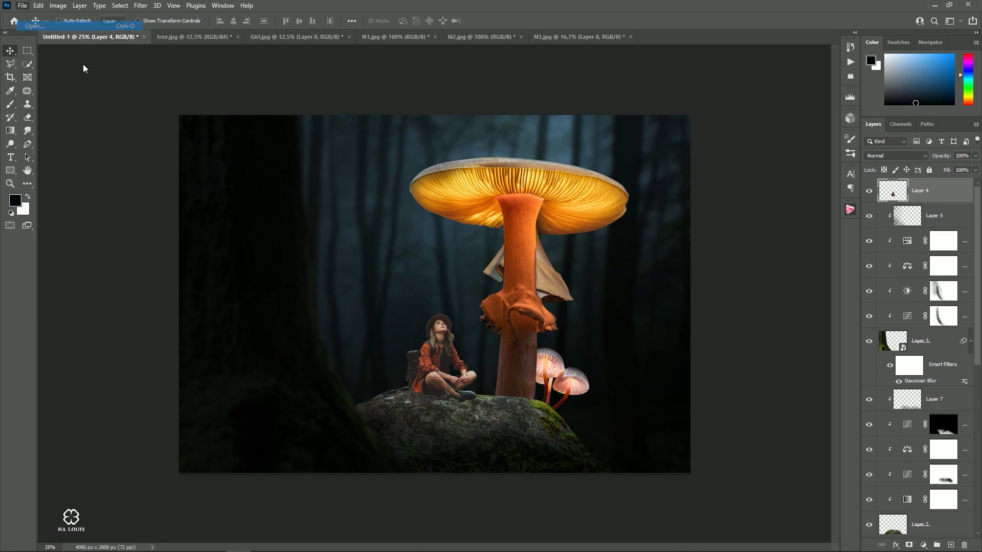
click(35, 27)
click(387, 165)
click(490, 342)
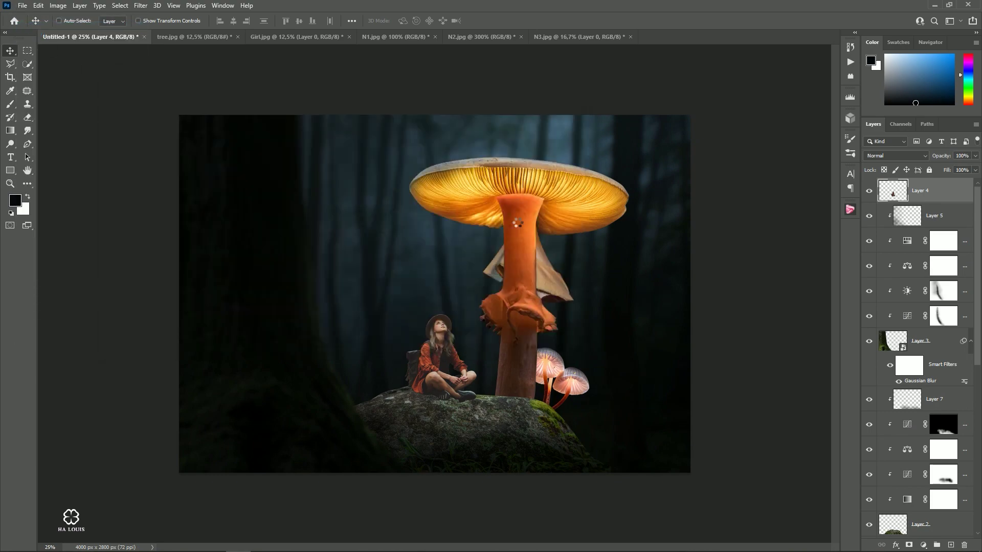
Drag the grass layer into the composite and start shrinking it with Free Transform
mouse_move(440, 229)
mouse_down()
mouse_move(114, 39)
mouse_move(583, 364)
mouse_up()
key(ctrl+minus)
drag(572, 317, 566, 324)
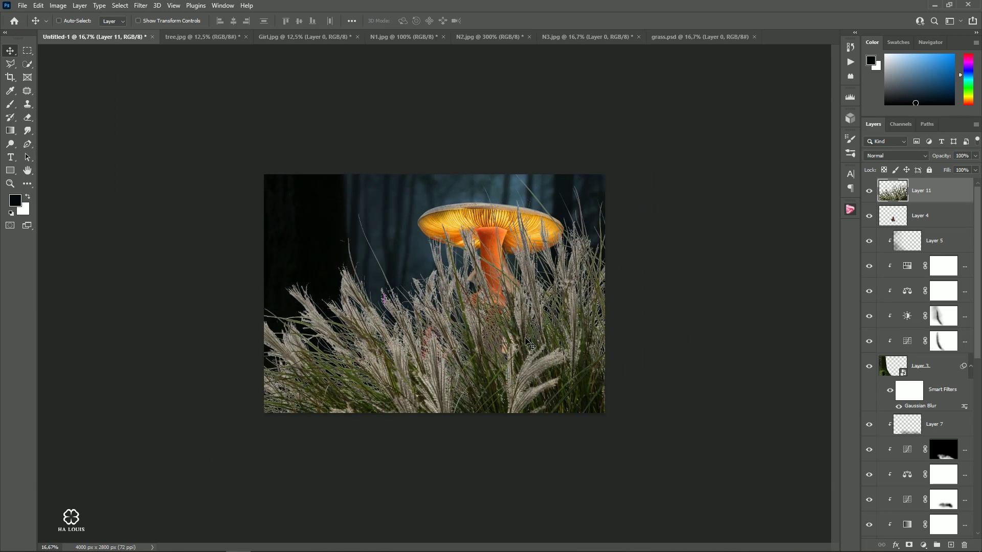
key(ctrl+t)
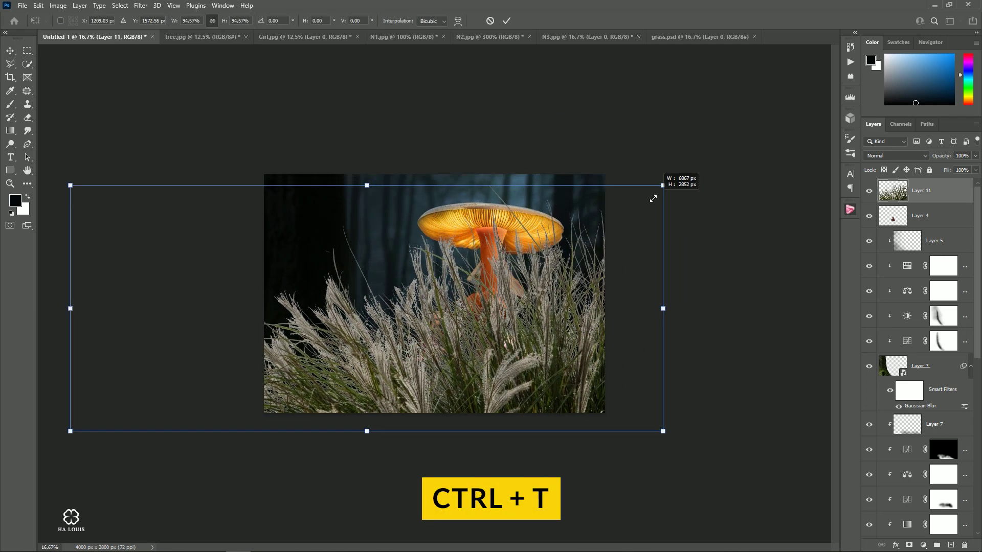
drag(697, 170, 401, 294)
drag(353, 327, 640, 343)
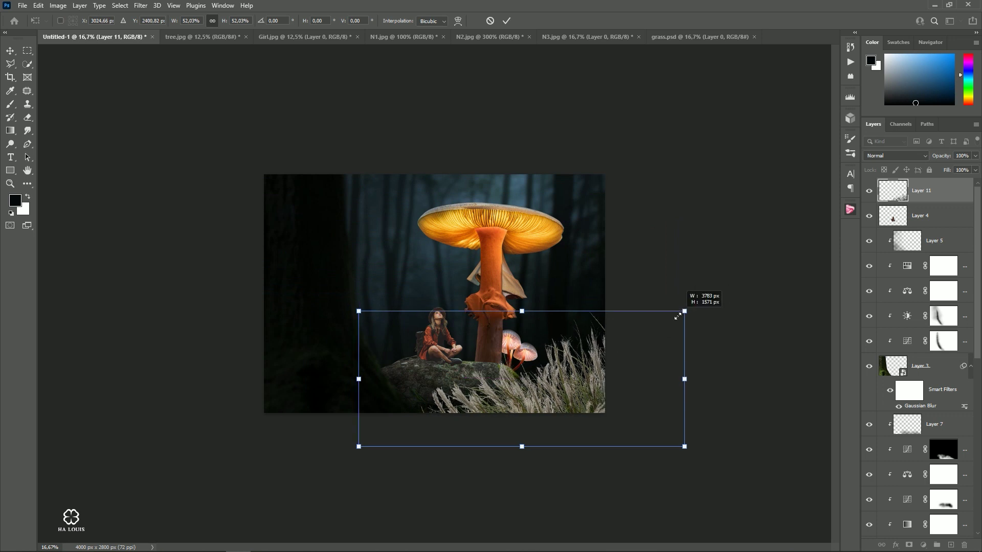
Shrink the grass further, push it into the bottom-right corner with arrow nudges, and commit
drag(689, 310, 636, 342)
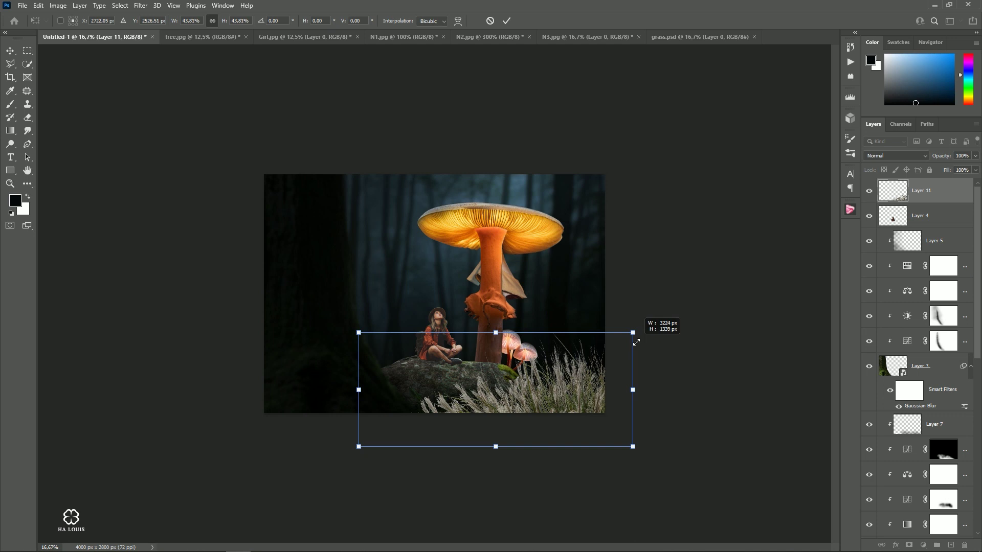
mouse_move(574, 371)
mouse_down()
mouse_move(642, 368)
mouse_move(638, 347)
mouse_move(651, 352)
mouse_up()
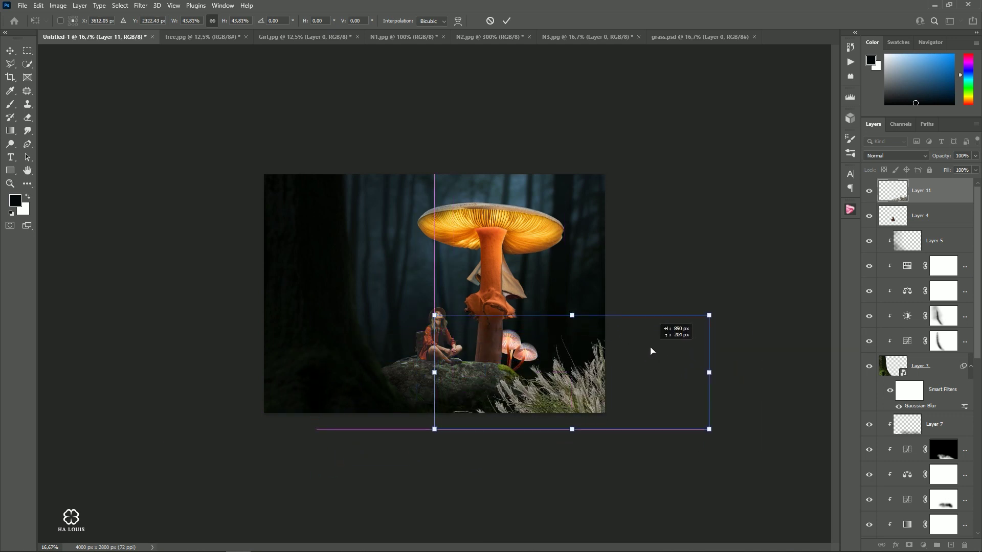
key(Down)
key(Down)
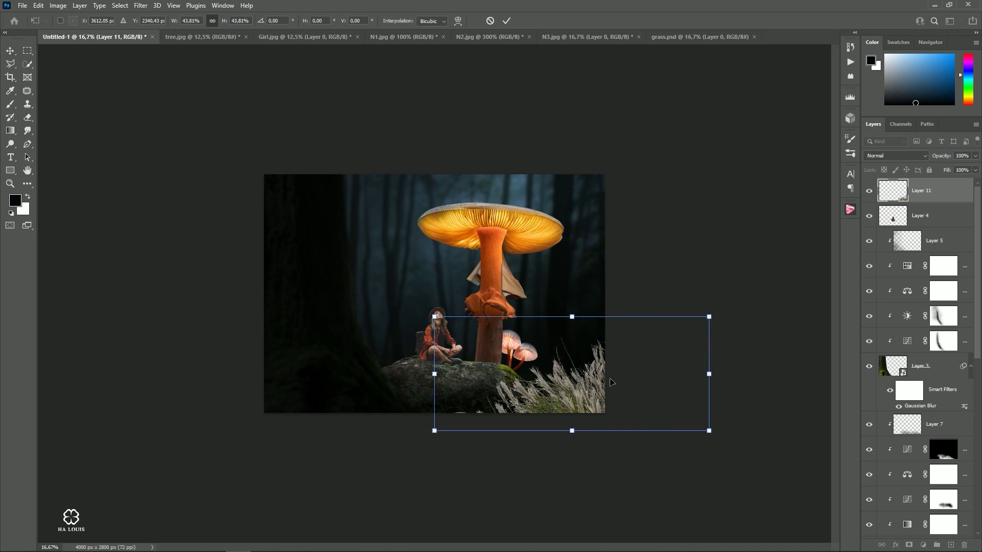
key(Down)
key(Down)
key(Down)
key(Down)
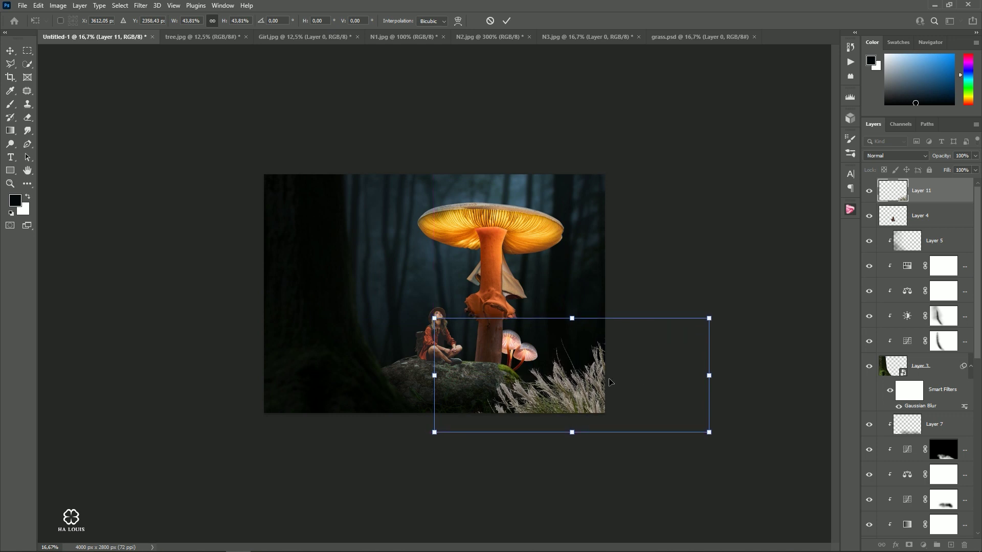
key(Right)
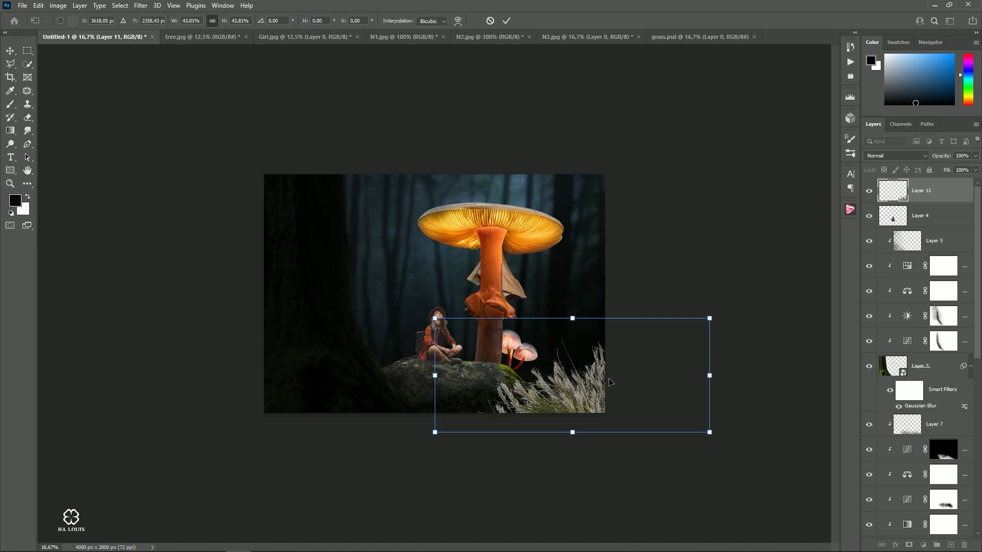
click(506, 21)
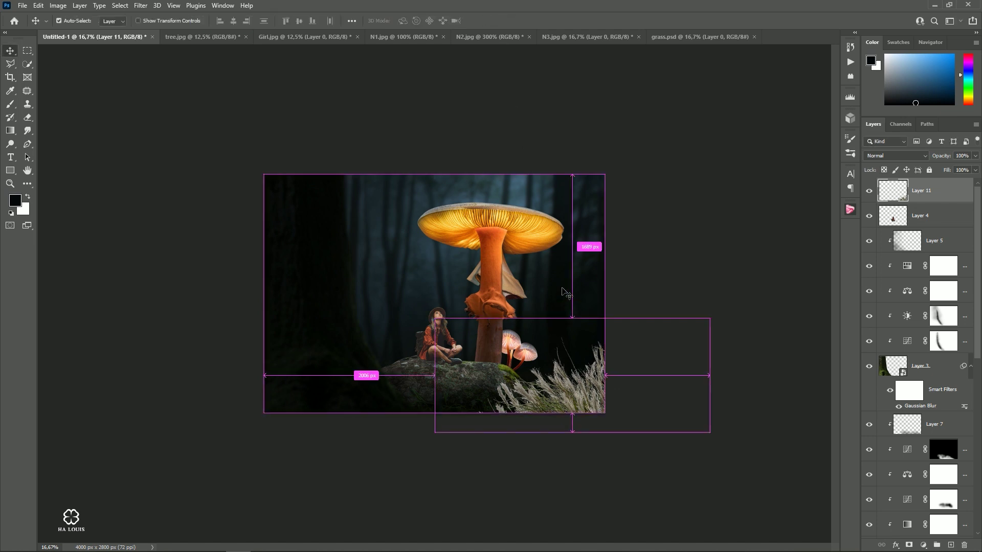
scroll(627, 290, down, 2)
scroll(627, 290, up, 1)
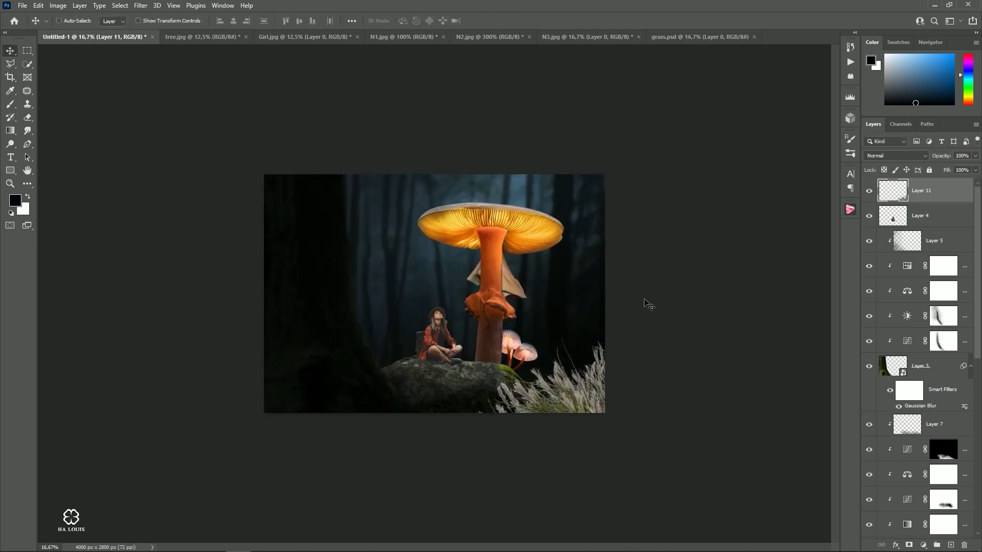
Convert grass Layer 11 to a smart object and apply an 11.8 px Gaussian Blur
right_click(928, 194)
click(875, 261)
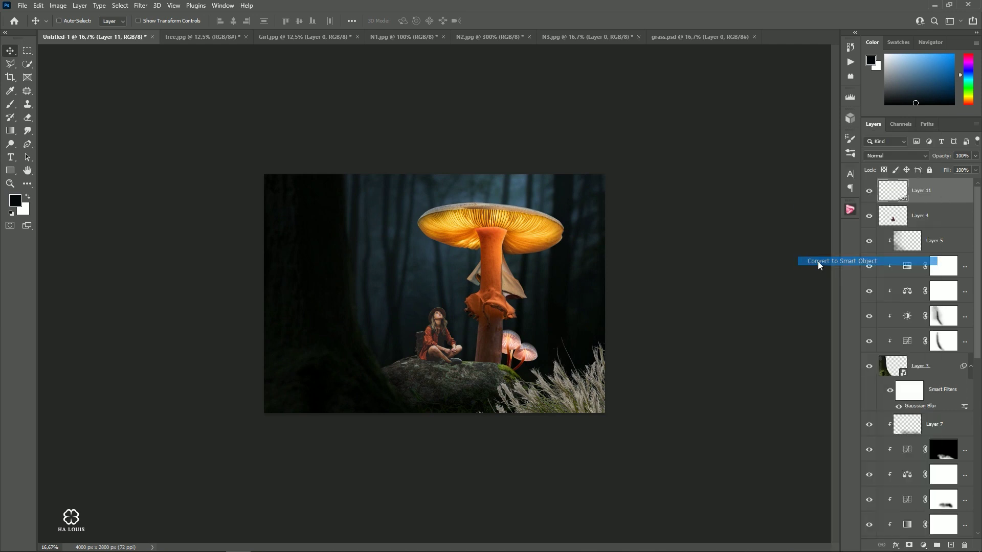
click(140, 6)
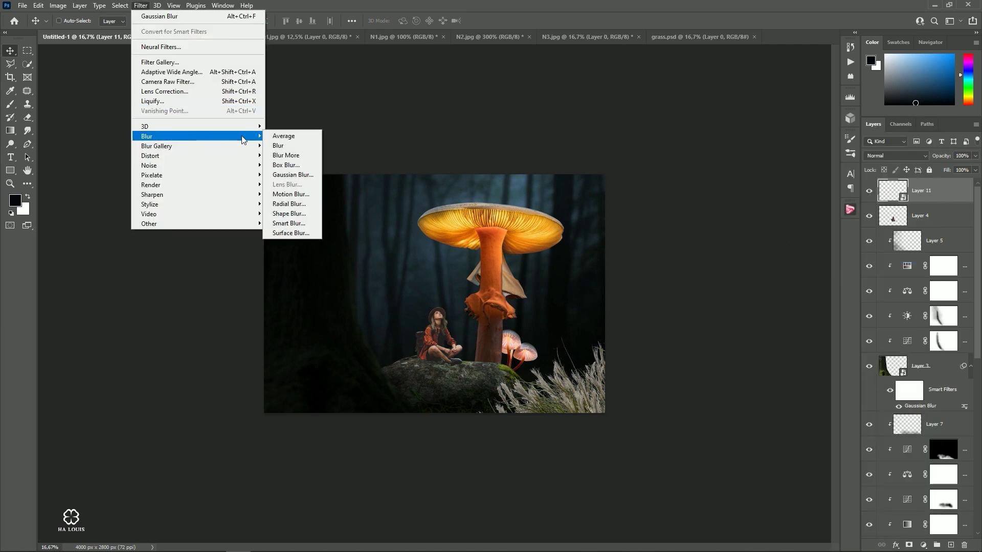
click(284, 175)
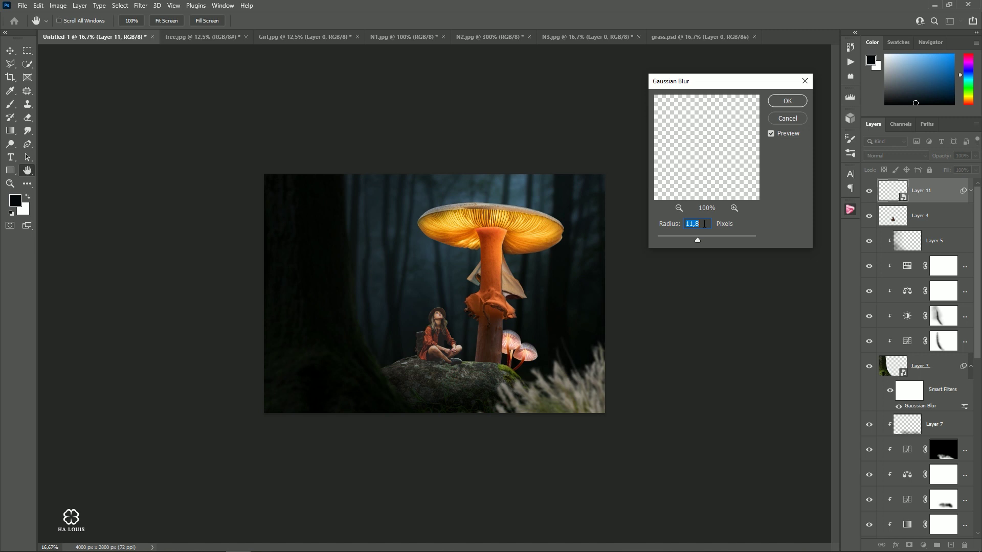
click(773, 102)
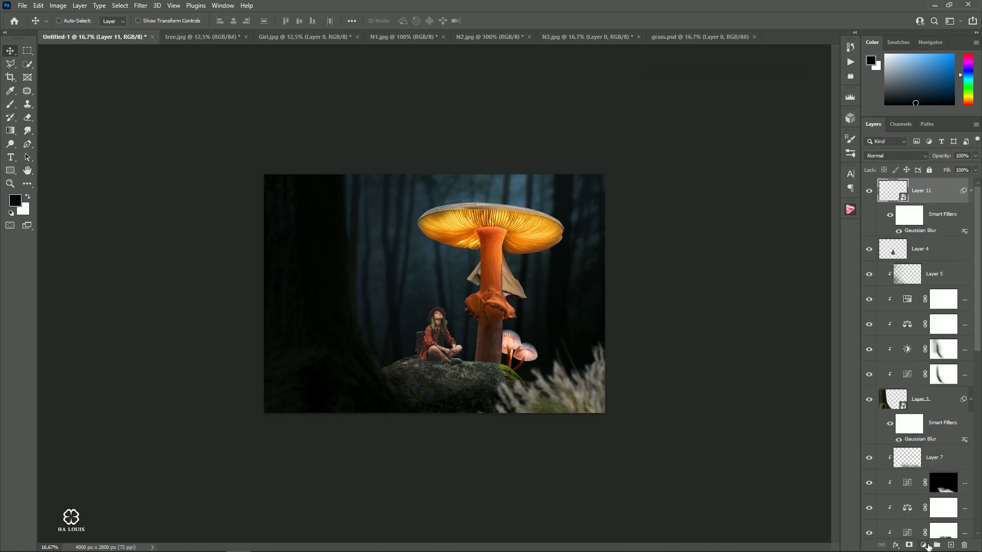
click(928, 546)
Clip the Curves adjustment to the grass and pull the curve down to darken it
click(918, 421)
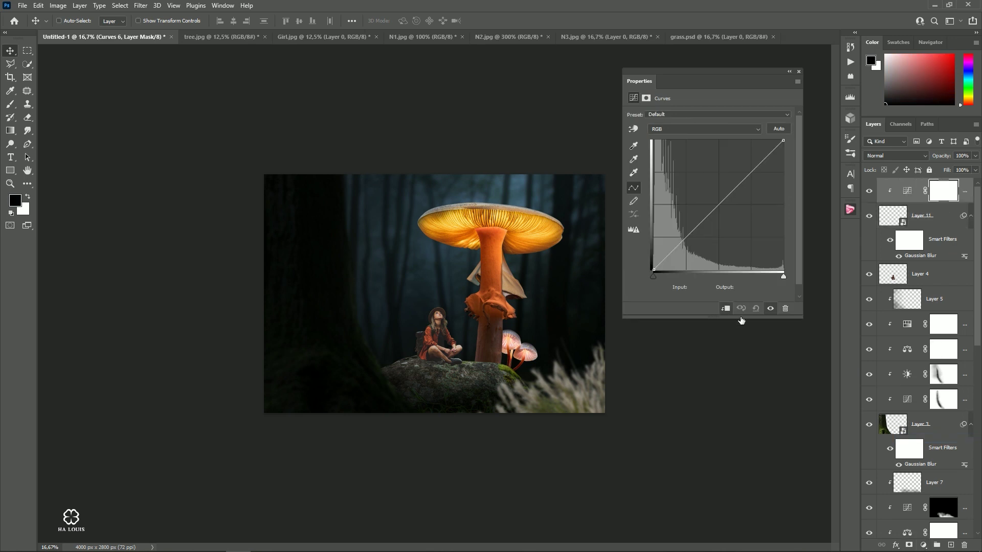
drag(784, 144, 813, 219)
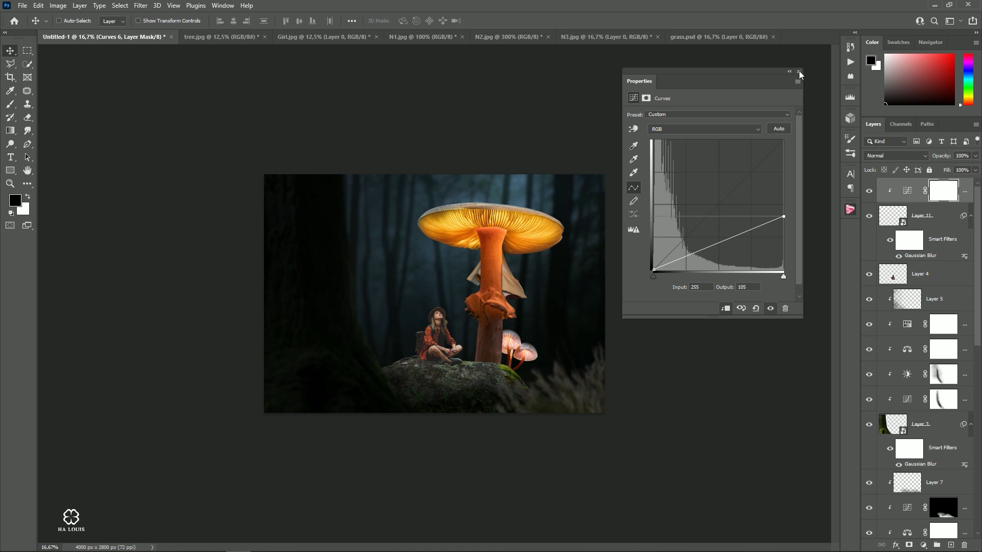
click(721, 243)
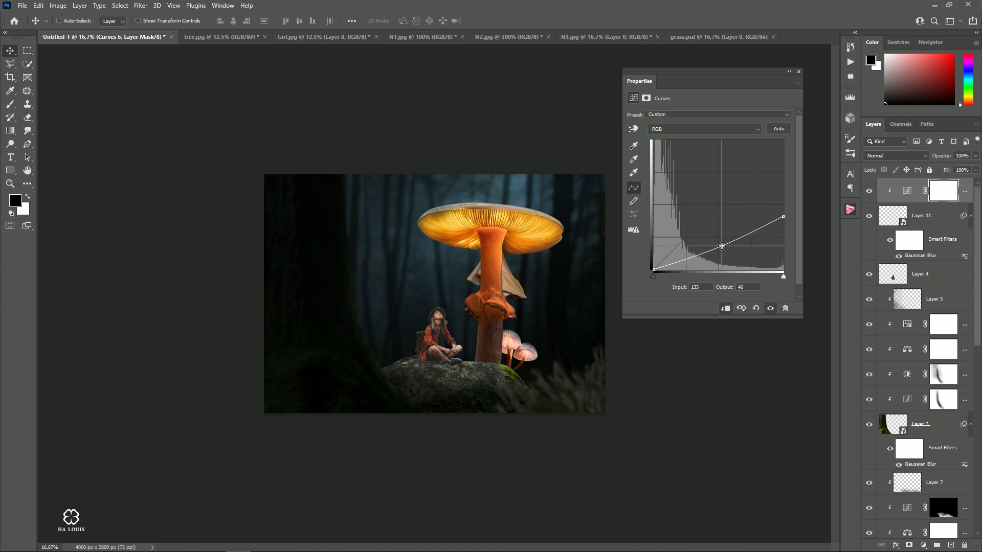
click(799, 73)
click(869, 191)
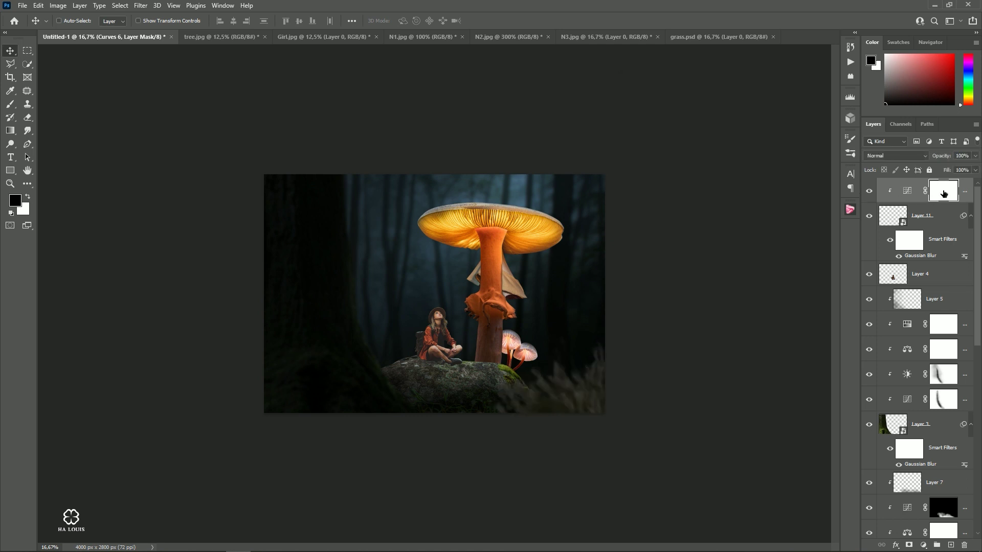
Paint the Curves mask with a 23% opacity black brush near the small mushrooms
key(b)
click(235, 20)
drag(236, 31, 200, 34)
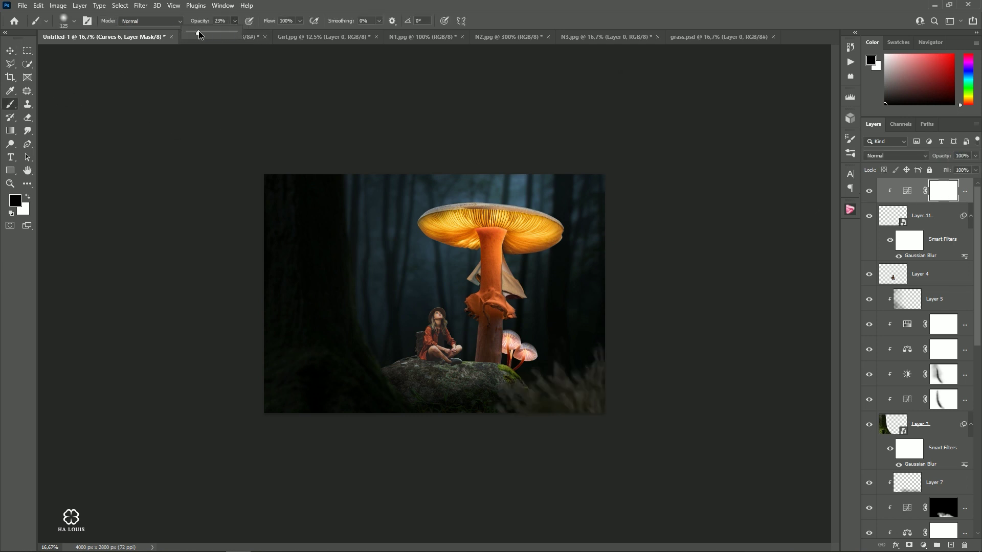
click(475, 316)
key(ctrl+plus)
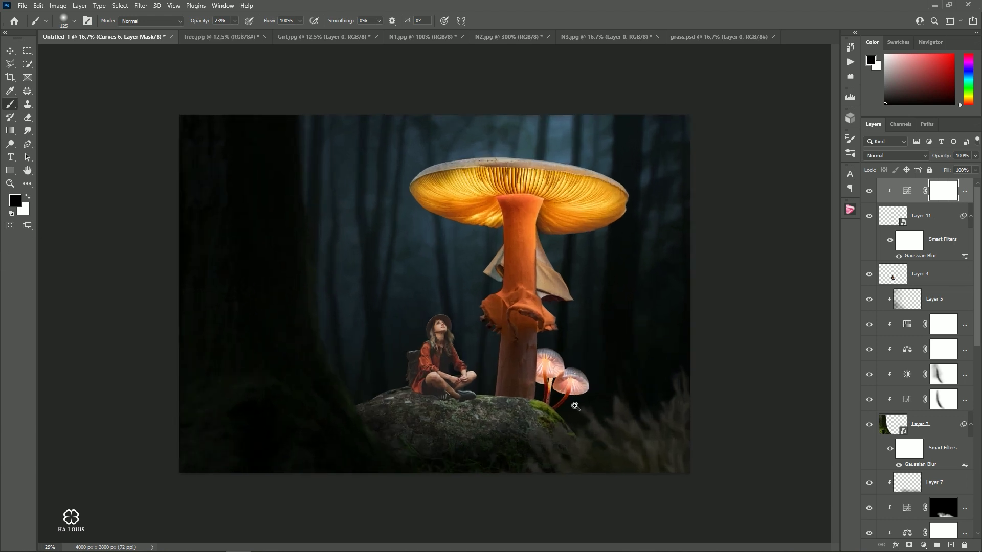
key(bracketright)
key(bracketright)
key(bracketright)
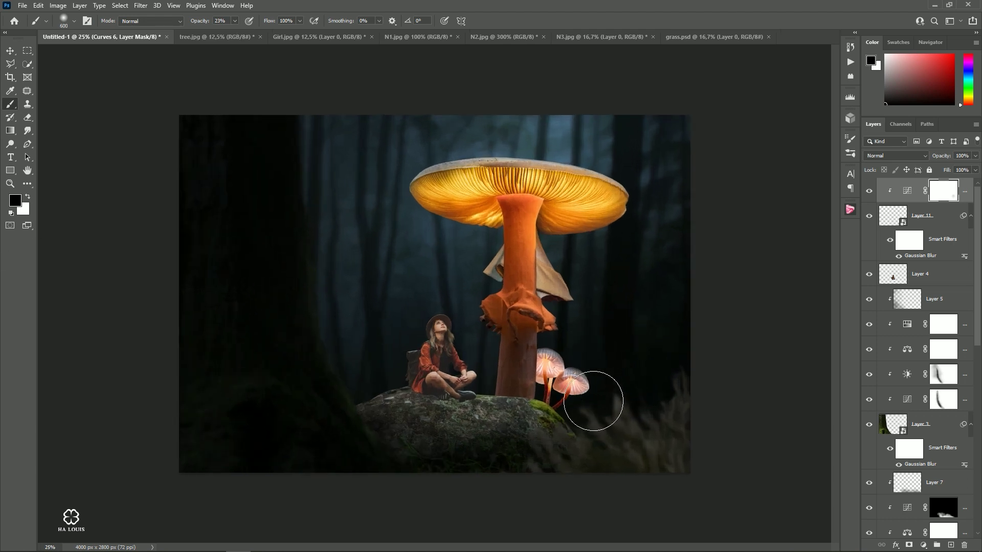
mouse_move(592, 395)
mouse_down()
mouse_move(559, 423)
mouse_move(562, 407)
mouse_up()
key(bracketleft)
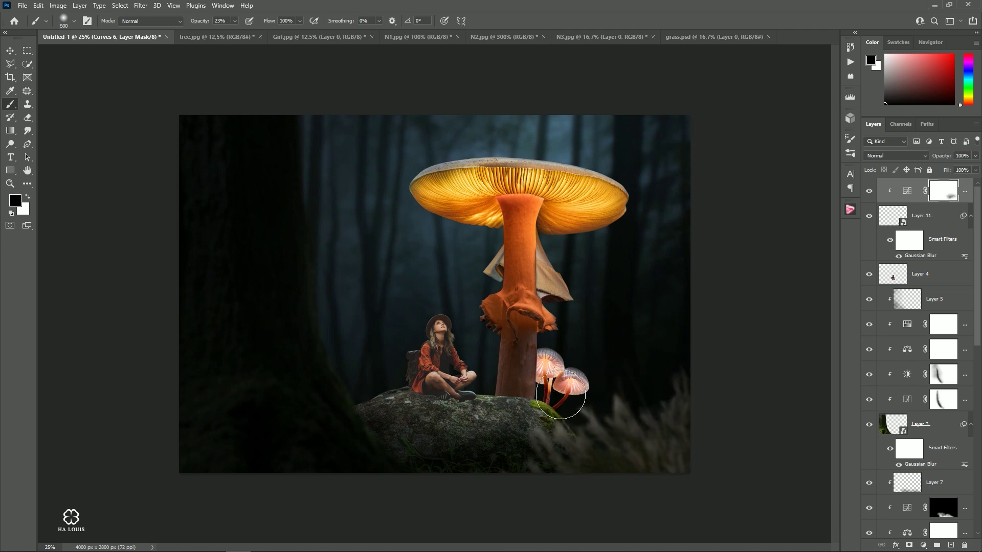
drag(625, 395, 555, 405)
click(11, 52)
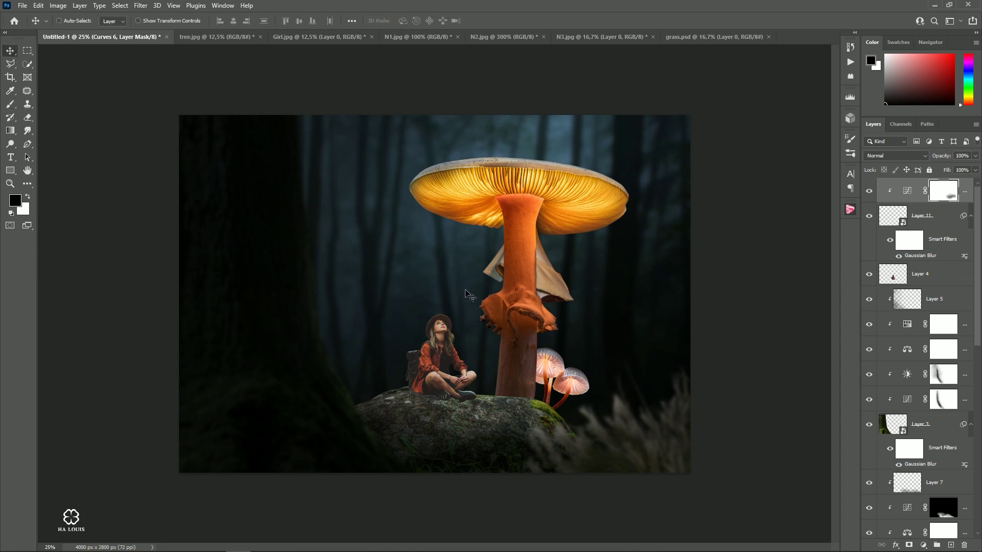
drag(467, 294, 638, 390)
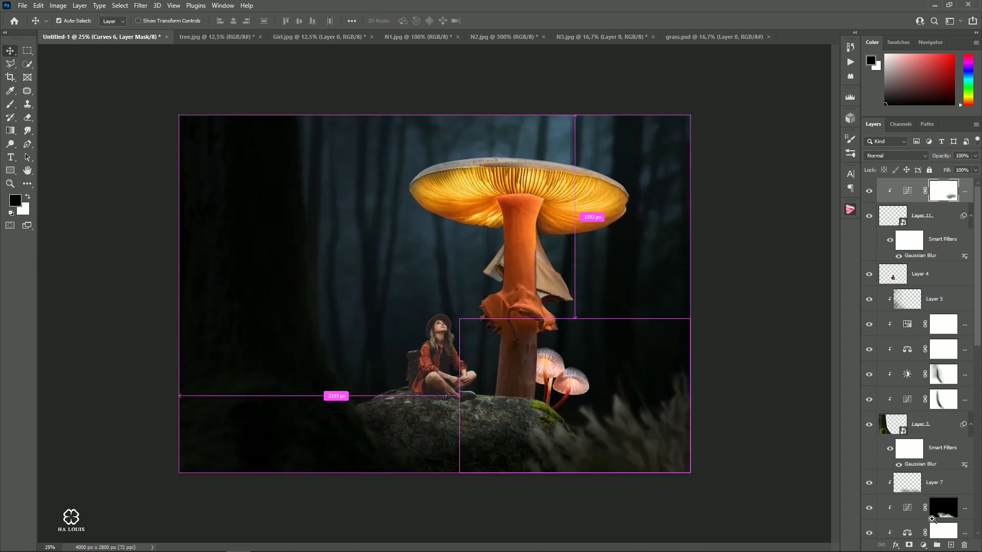
Add a new layer clipped to the one below, set to Multiply blending
click(951, 545)
right_click(941, 191)
click(869, 316)
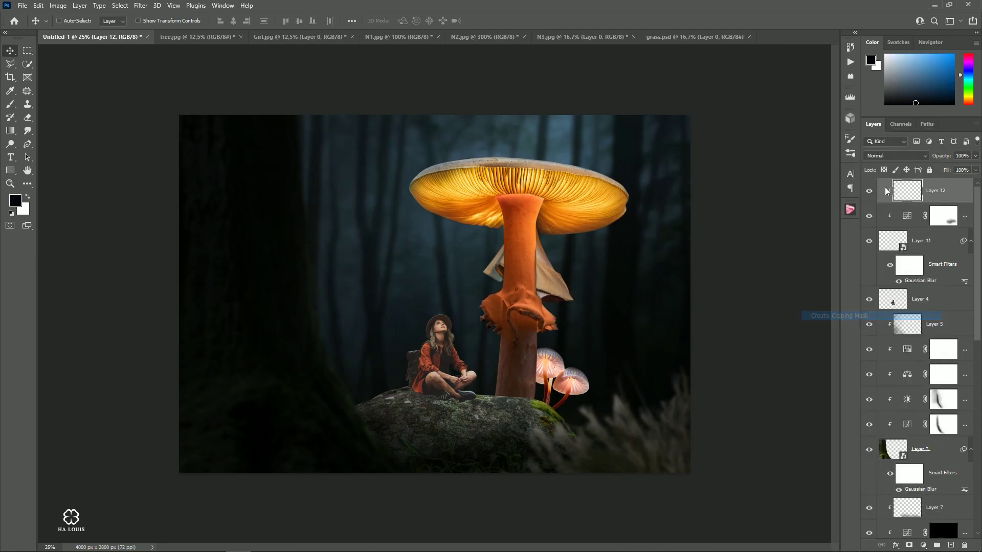
click(895, 156)
click(880, 198)
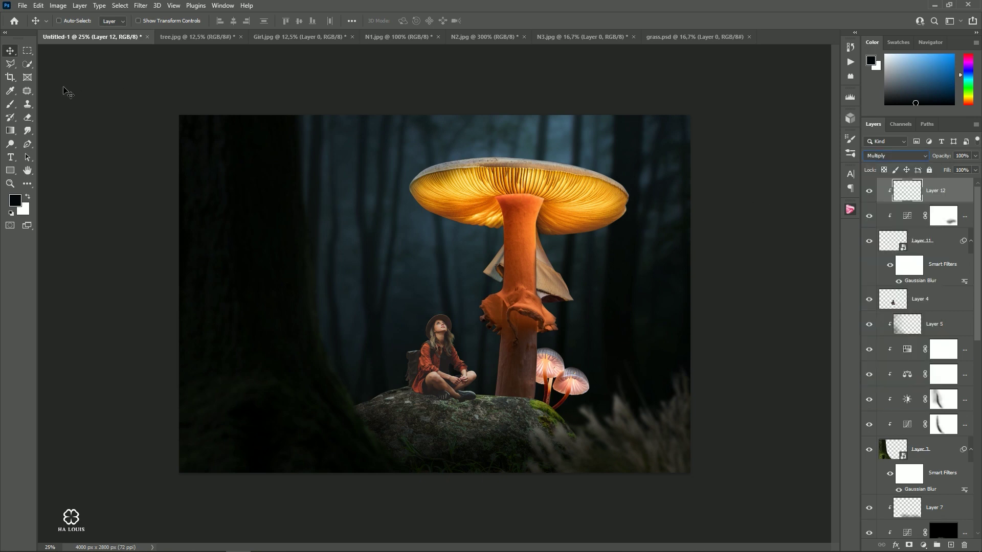
Choose the Brush and sample a dark forest tone as the foreground colour
click(10, 104)
click(20, 204)
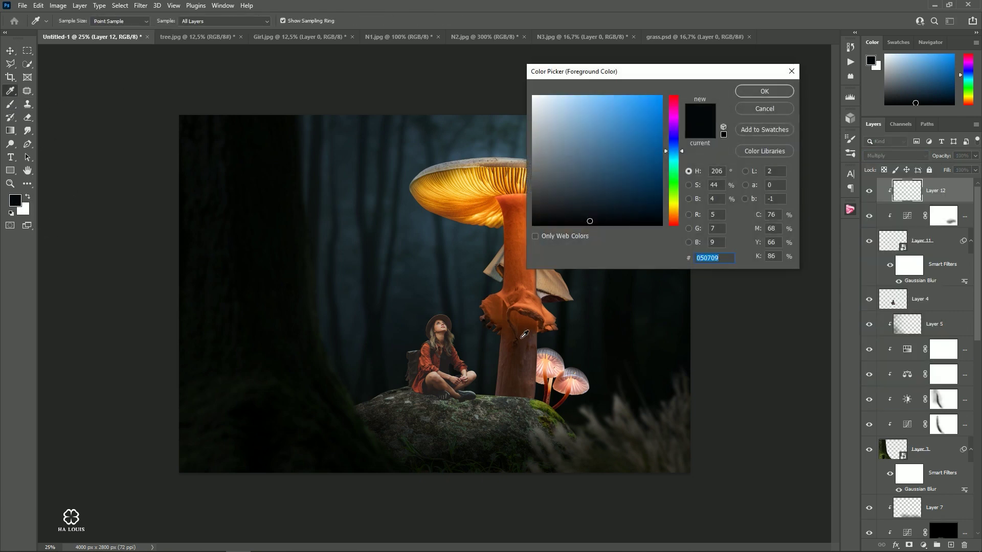
click(443, 286)
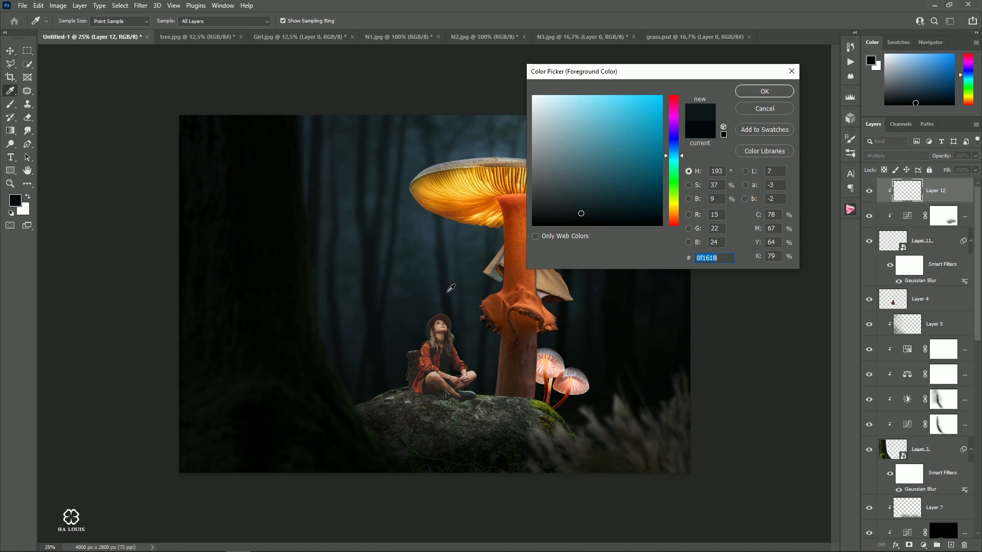
key(Return)
key(ctrl+minus)
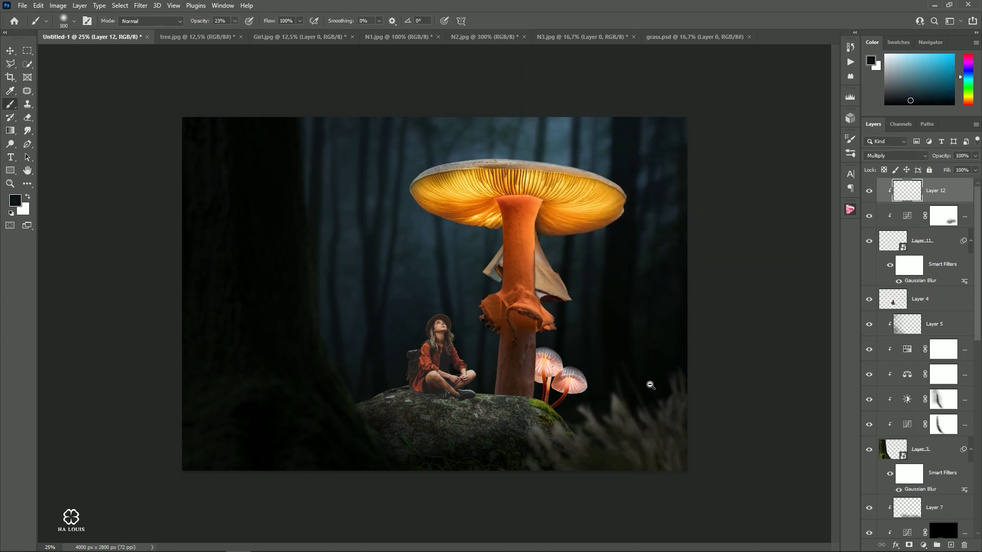
key(ctrl+plus)
Paint dark shading over the bright grass in the lower-right corner with a large brush
key(bracketright)
key(bracketright)
key(bracketright)
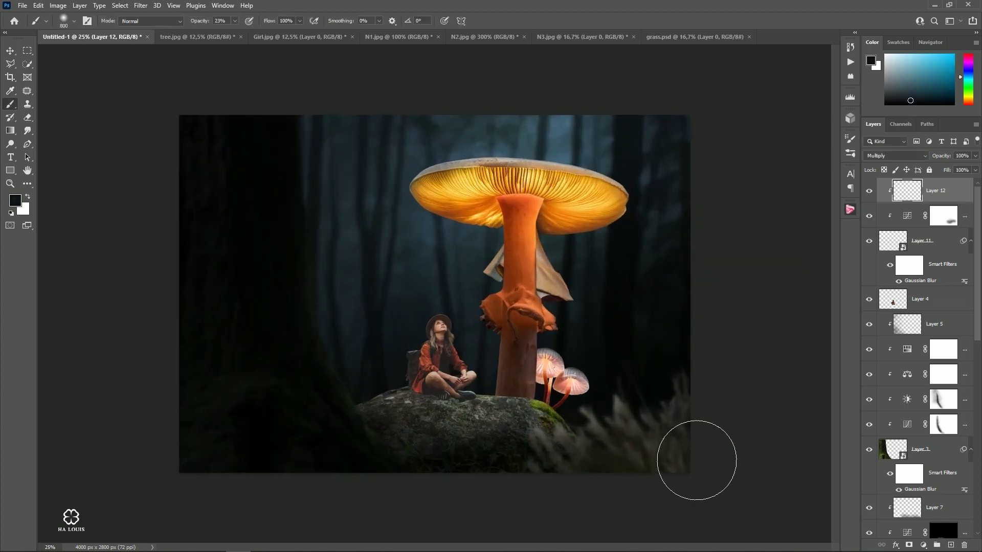
key(bracketright)
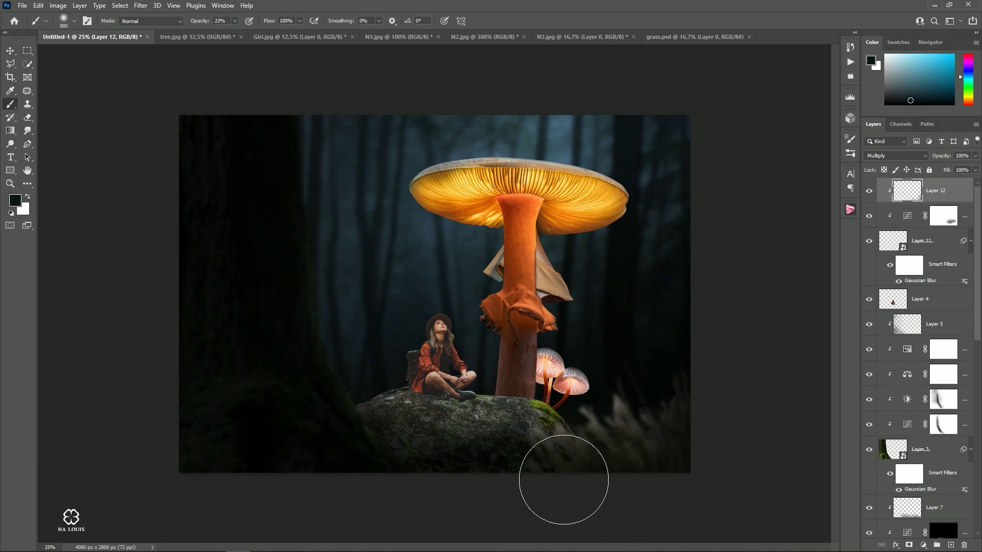
click(563, 478)
key(bracketleft)
key(bracketleft)
key(bracketleft)
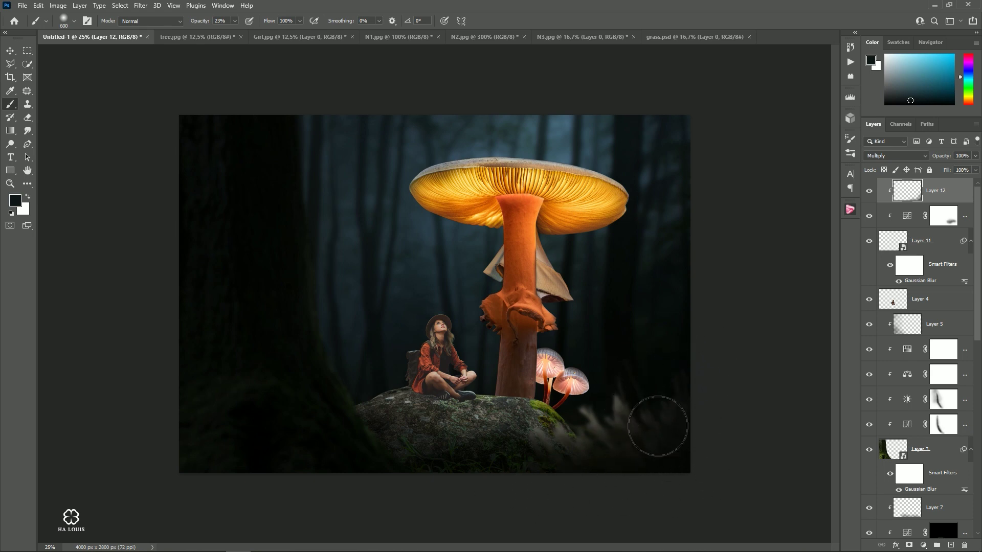
click(10, 51)
key(ctrl+minus)
key(ctrl+plus)
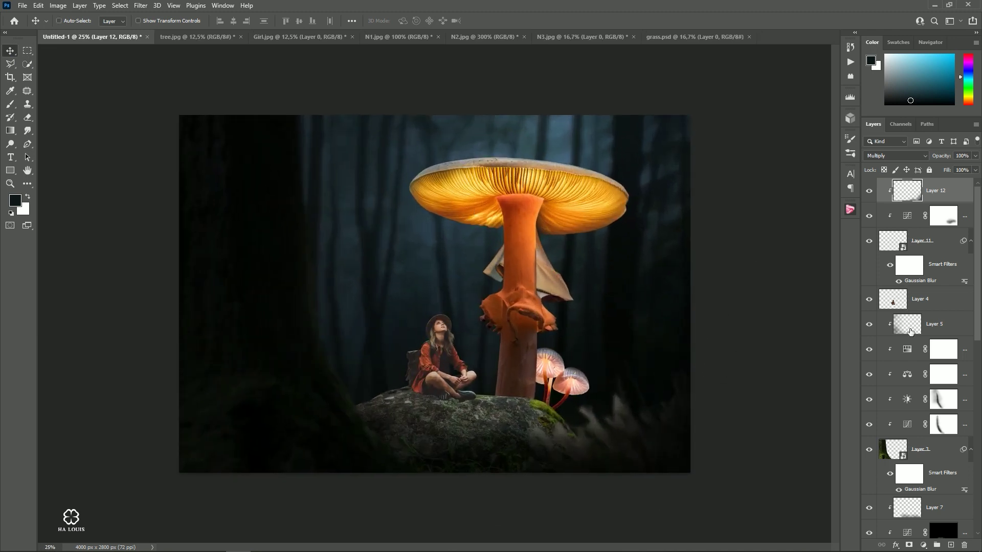
Select the mushroom cap layer, Layer 8, in the Layers panel
scroll(910, 332, down, 2)
scroll(911, 332, down, 2)
scroll(911, 333, down, 2)
scroll(910, 335, down, 2)
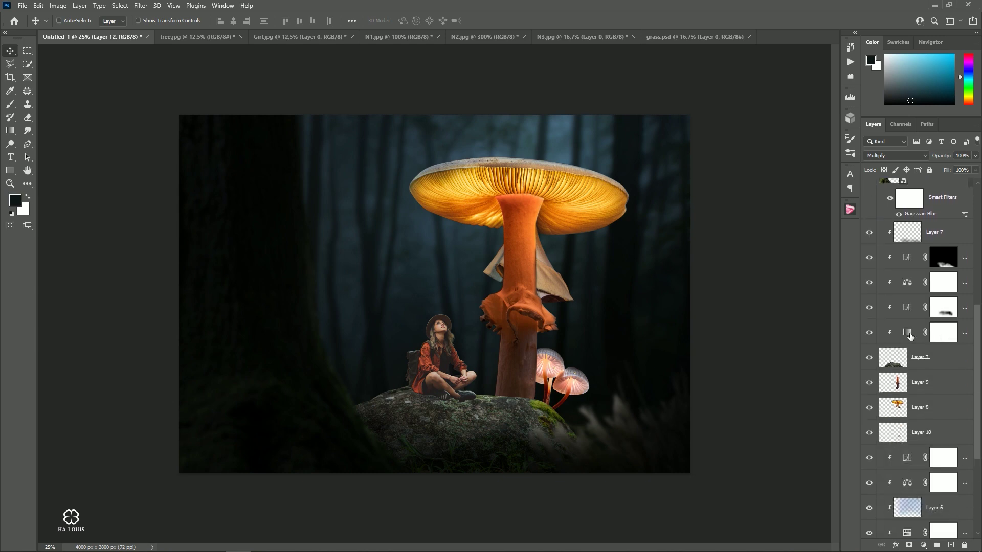
scroll(910, 335, down, 1)
click(919, 383)
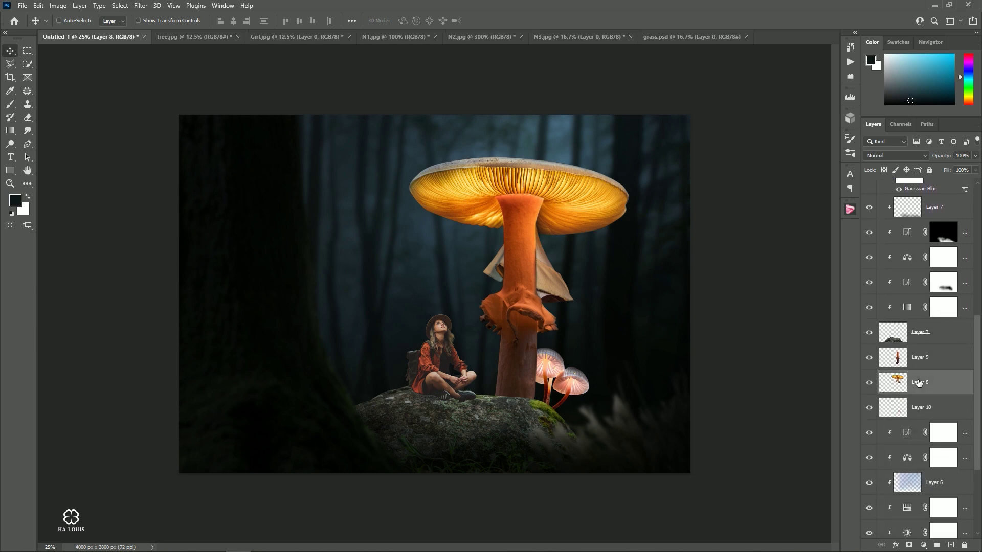
click(922, 361)
click(921, 384)
Add a Curves adjustment clipped to Layer 8, pulling the curve to Input 85 / Output 72
click(923, 546)
click(900, 413)
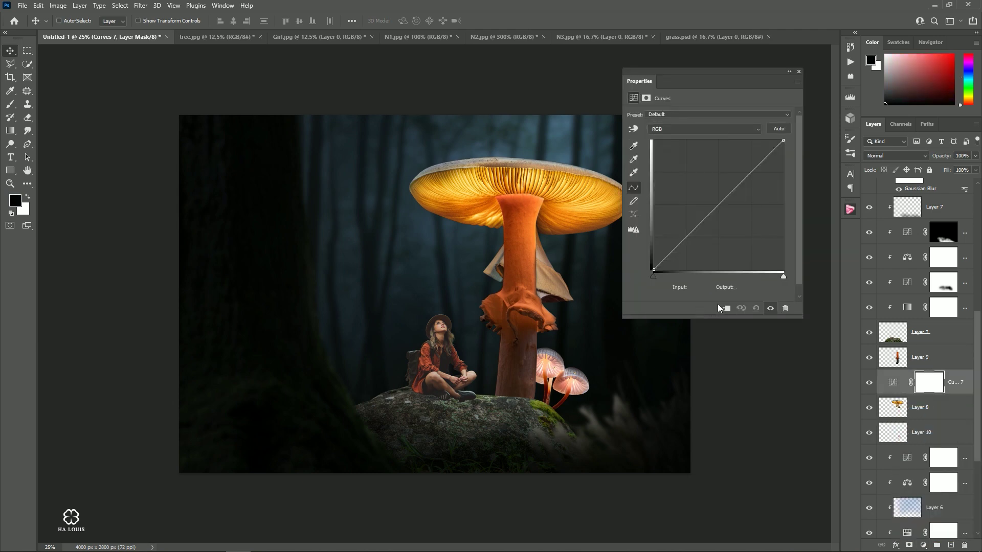
click(725, 309)
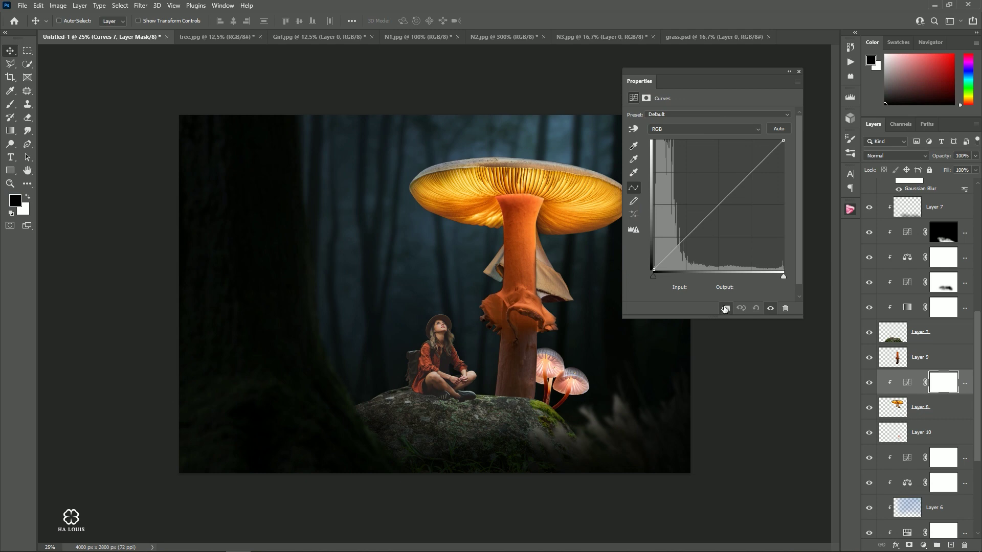
drag(691, 228, 696, 233)
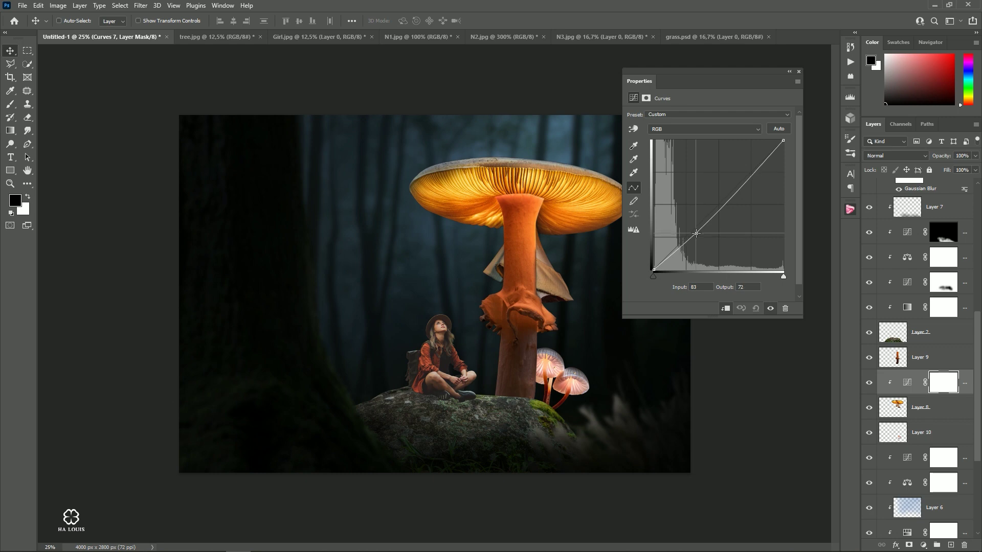
click(799, 71)
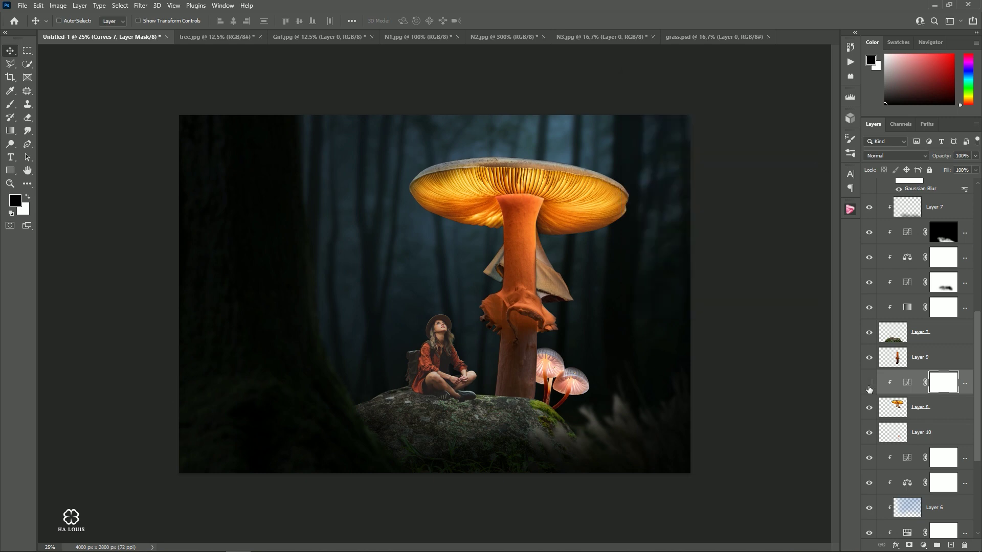
click(868, 384)
click(895, 412)
Zoom in on the stem and erase the white gill fragments and dark fringe beside it
click(567, 237)
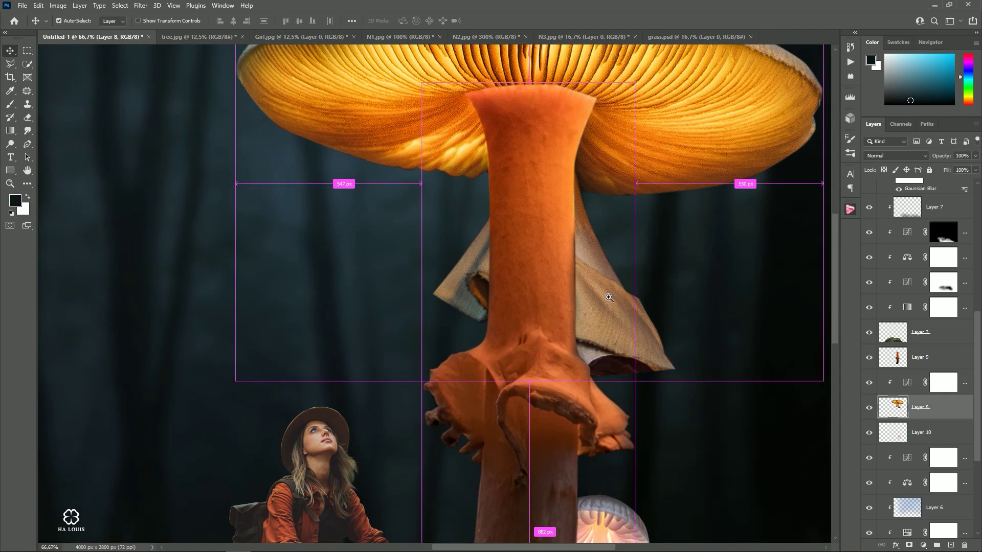
drag(588, 250, 518, 261)
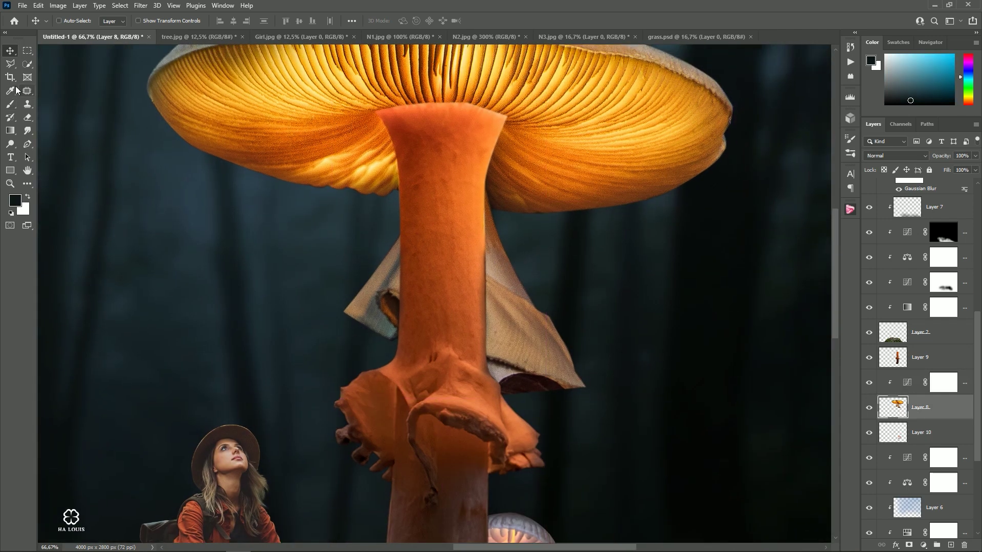
click(28, 122)
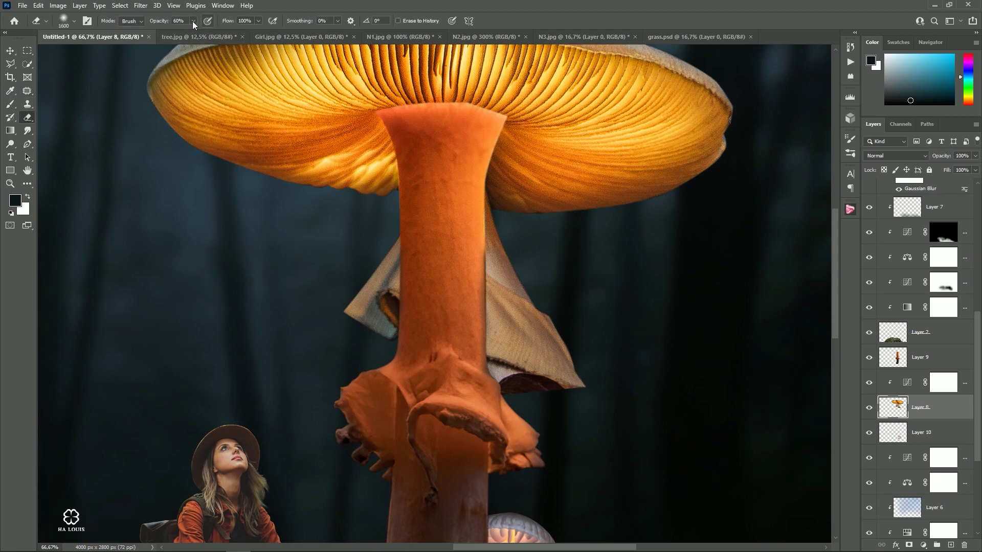
key(bracketleft)
key(bracketleft)
key(bracketleft)
mouse_move(393, 246)
mouse_down()
mouse_move(358, 317)
mouse_move(394, 256)
mouse_up()
key(bracketright)
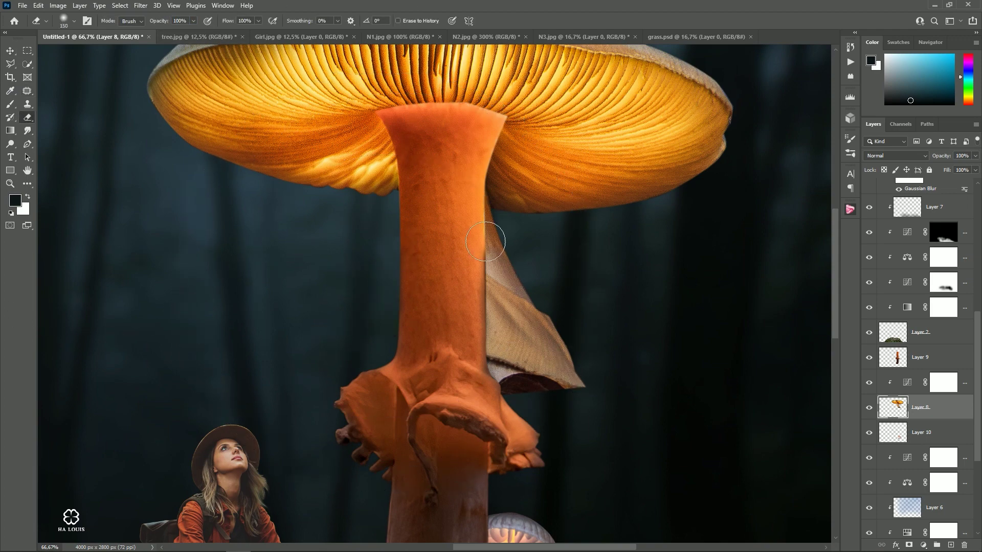
mouse_move(491, 220)
mouse_down()
mouse_move(494, 262)
mouse_move(574, 368)
mouse_move(520, 402)
mouse_move(508, 288)
mouse_move(569, 364)
mouse_up()
scroll(503, 225, up, 2)
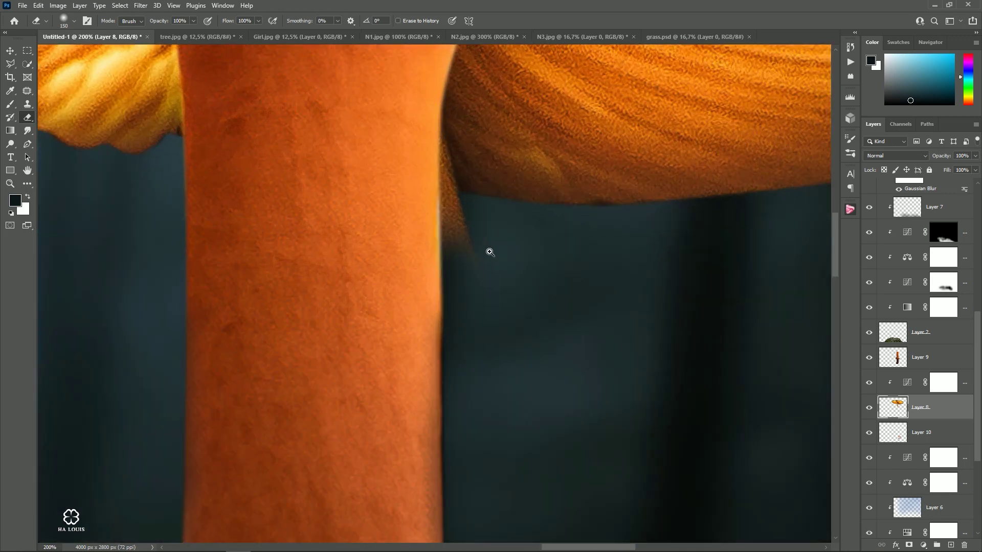
key(bracketleft)
key(bracketleft)
key(bracketleft)
mouse_move(458, 206)
mouse_down()
mouse_move(438, 204)
mouse_move(471, 272)
mouse_up()
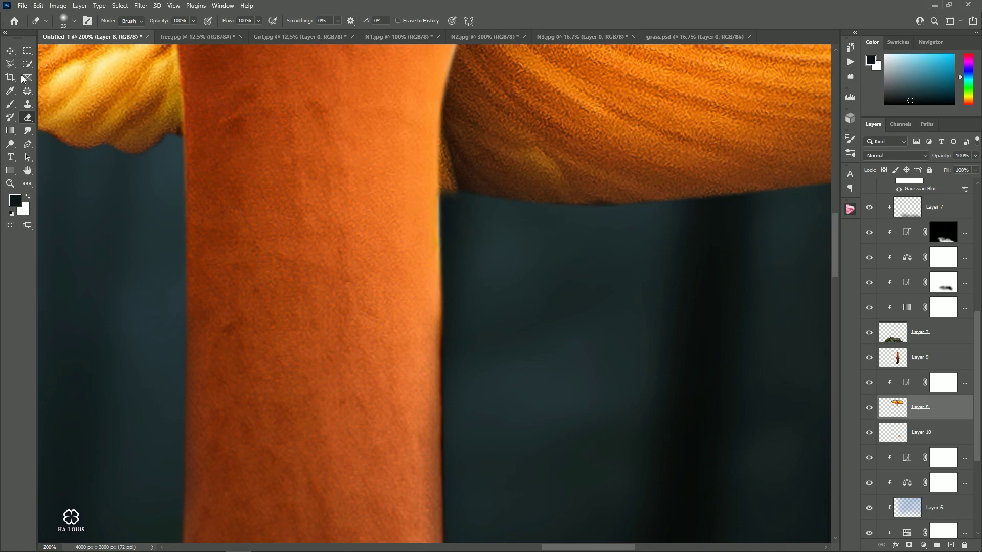
Hide the Curves adjustment on the cap and release its clipping mask
click(10, 51)
scroll(445, 193, down, 2)
scroll(484, 248, up, 1)
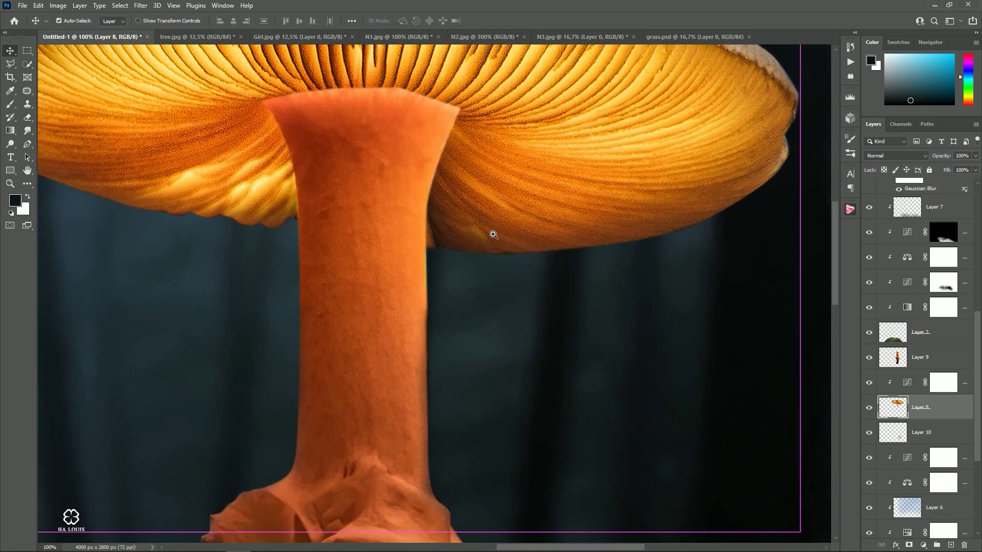
click(869, 382)
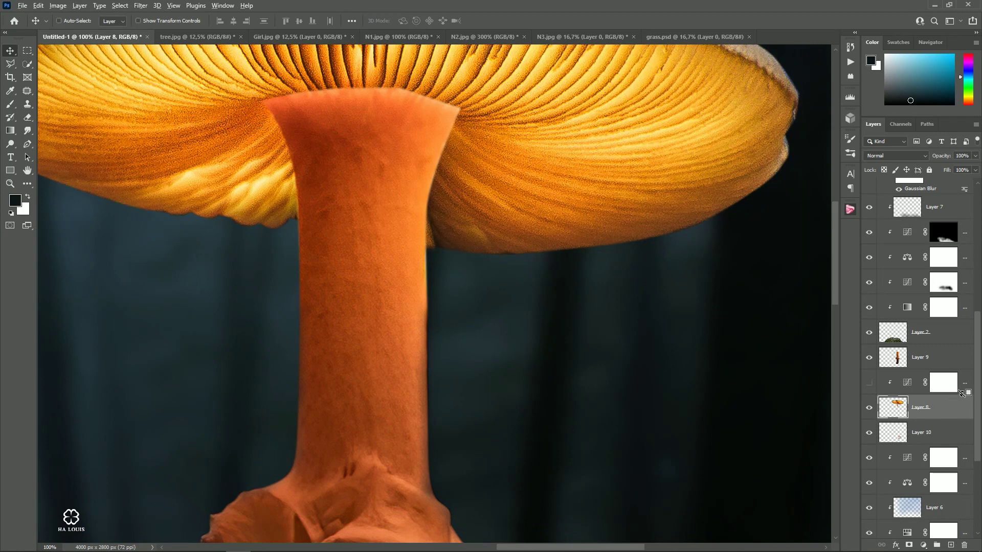
alt+click(962, 393)
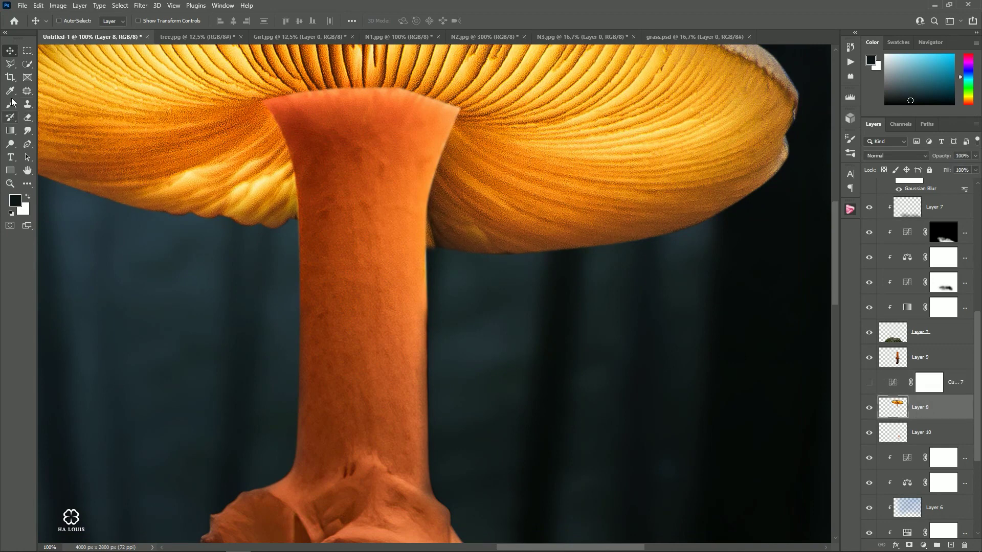
Outline a piece of the mushroom cap, copy it to a new layer, and shift it down-right
click(10, 63)
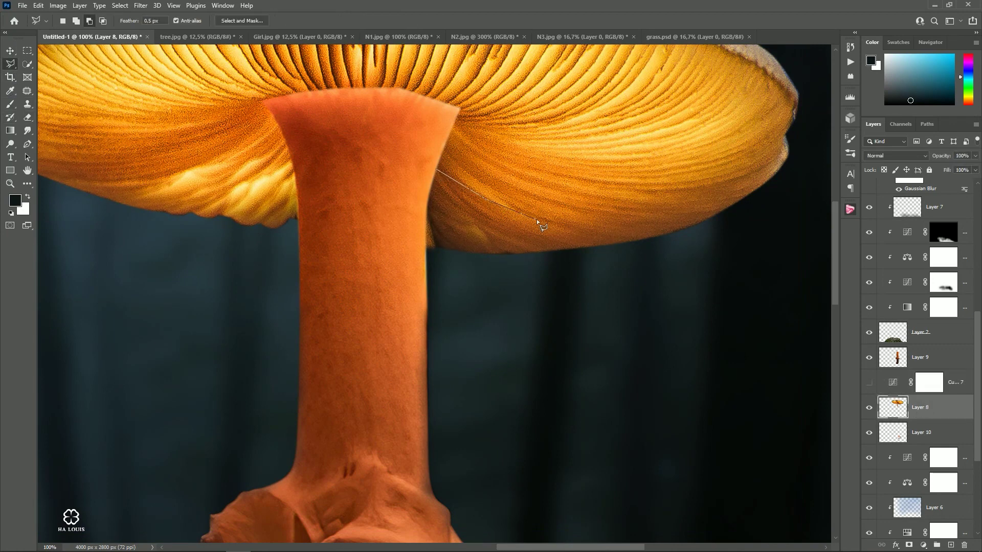
click(450, 298)
click(401, 282)
click(388, 251)
double_click(396, 191)
key(ctrl+j)
click(10, 51)
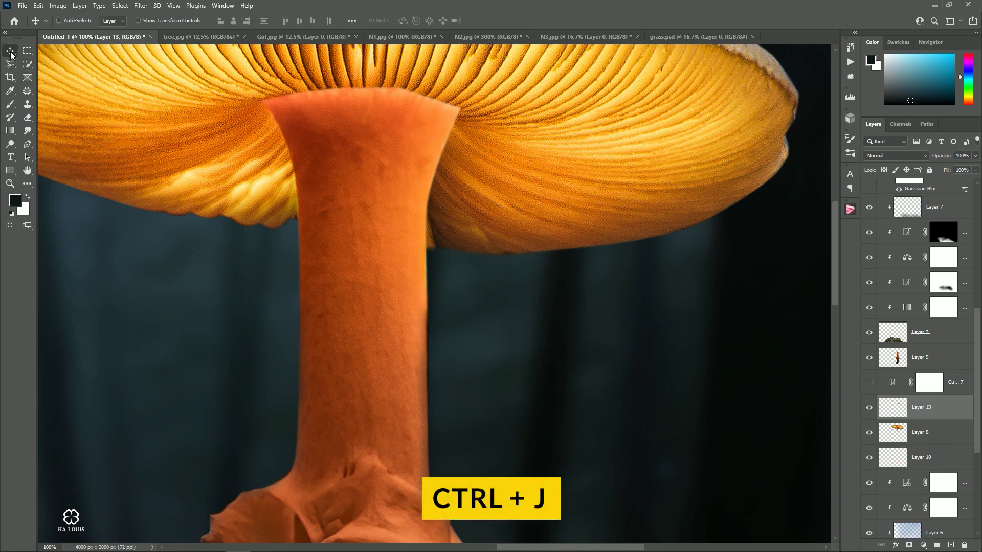
drag(440, 215, 511, 270)
Scale the copied cap piece up slightly and rotate it a little
key(ctrl+t)
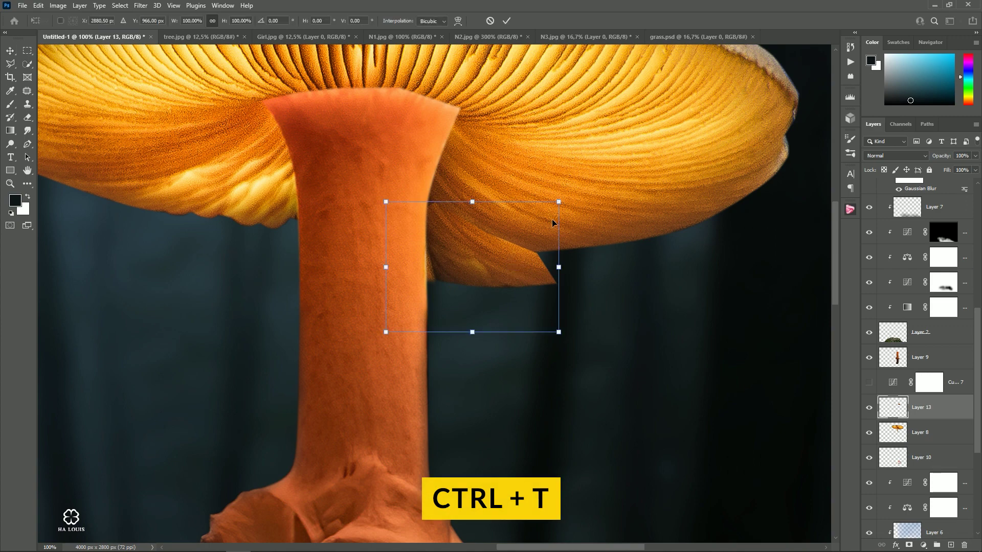
mouse_move(559, 202)
mouse_down()
mouse_move(566, 195)
mouse_move(489, 179)
mouse_move(499, 183)
mouse_up()
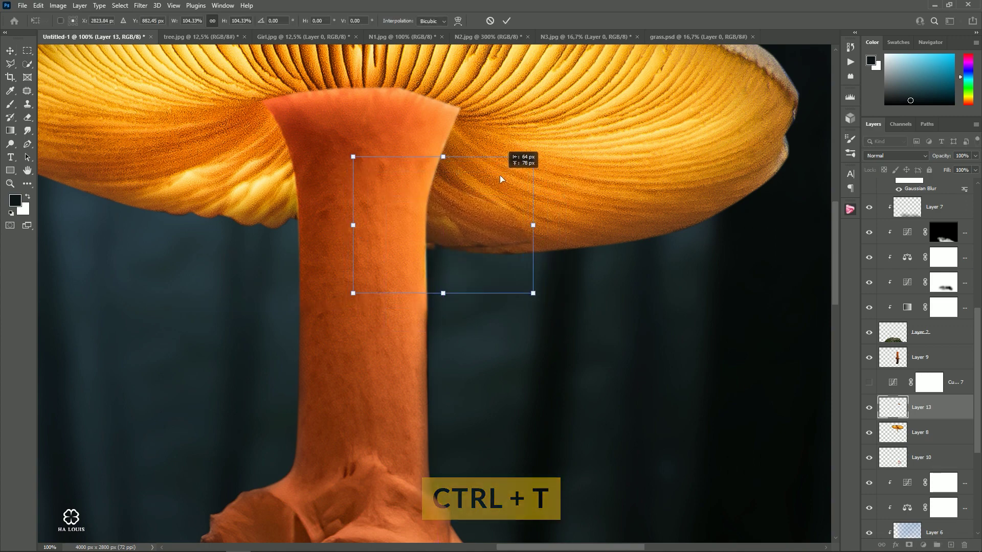
drag(547, 159, 570, 145)
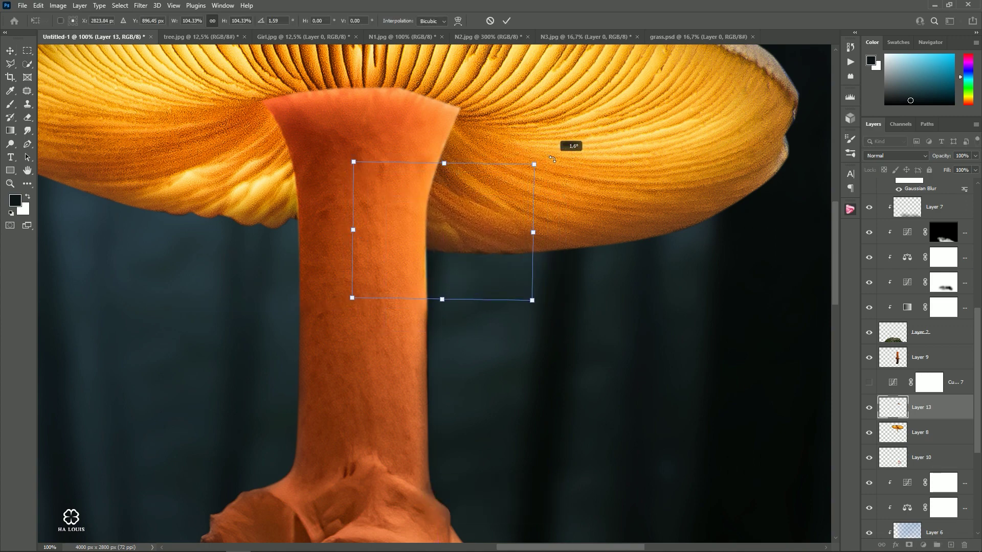
key(Return)
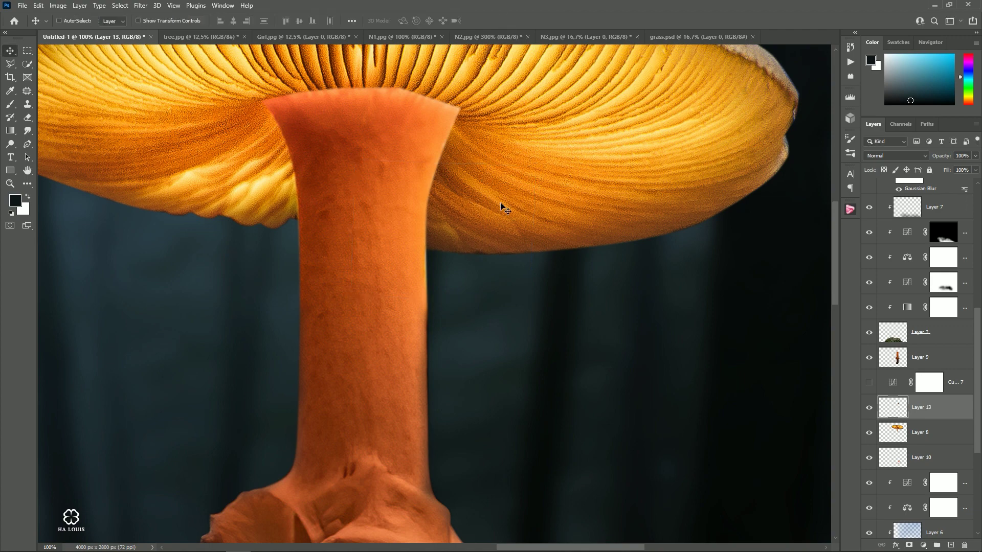
Set the Eraser to 38% opacity with a larger brush for the cap/stem seam
click(28, 118)
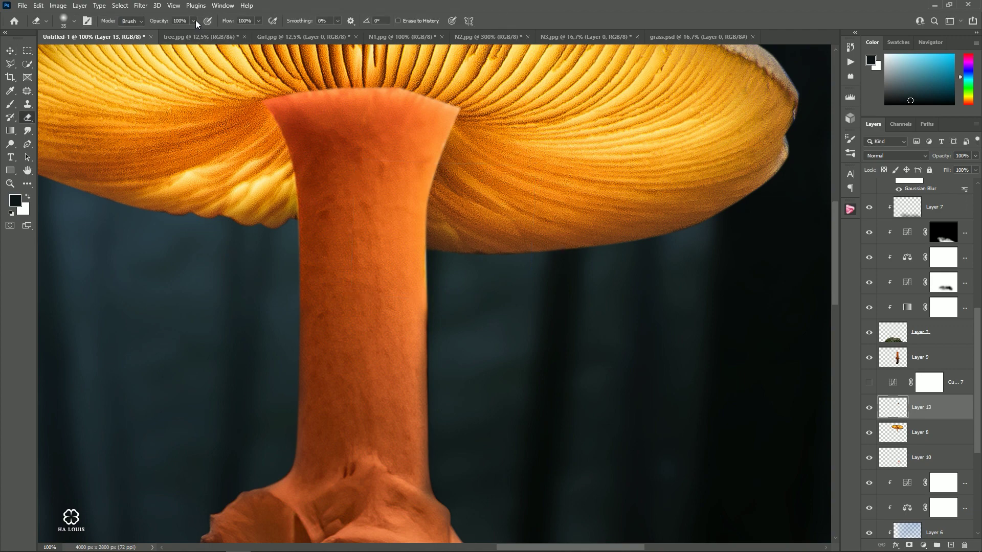
click(194, 21)
drag(215, 37, 181, 37)
scroll(475, 184, up, 1)
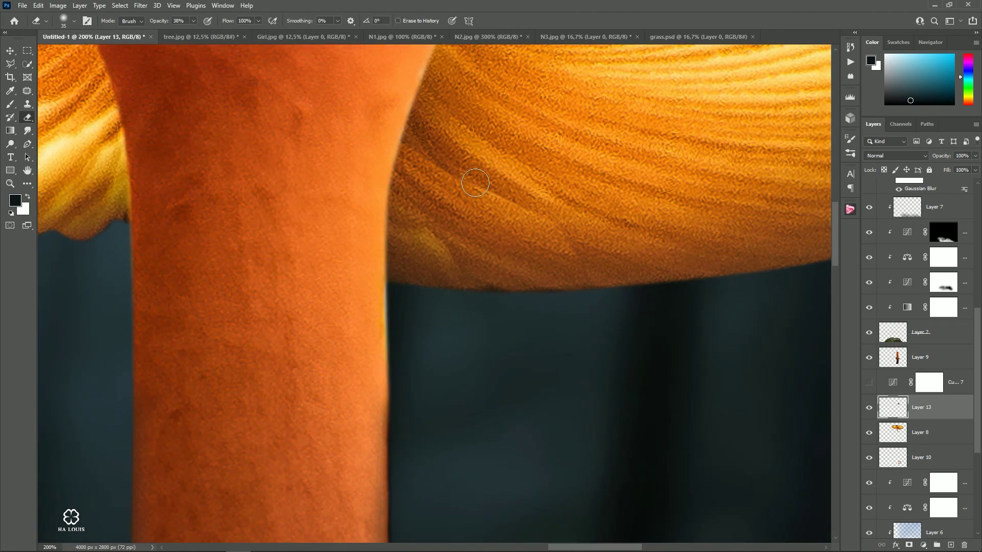
key(bracketright)
key(bracketright)
key(bracketright)
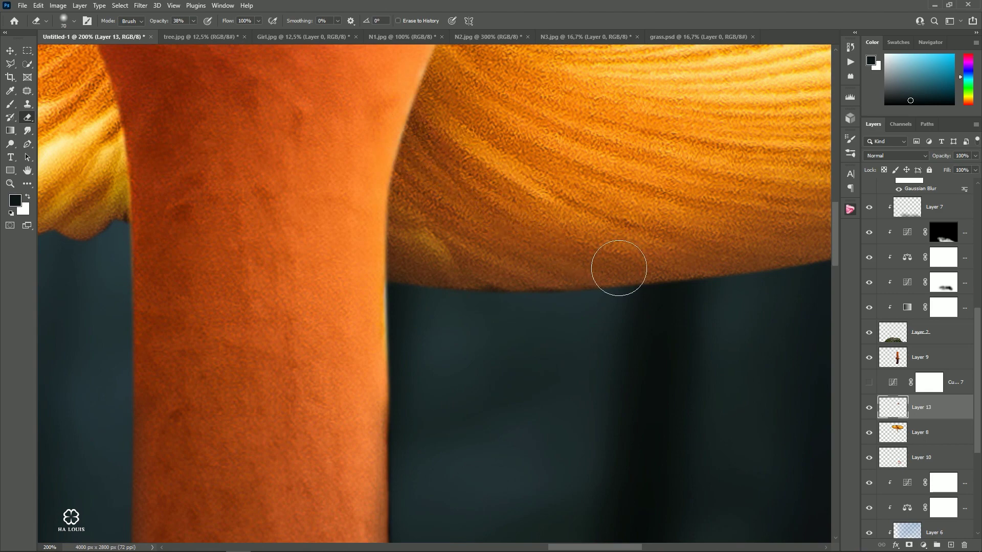
Select the cap layer together with Layer 13 and merge them
key(v)
ctrl+alt+click(491, 235)
ctrl+alt+click(491, 235)
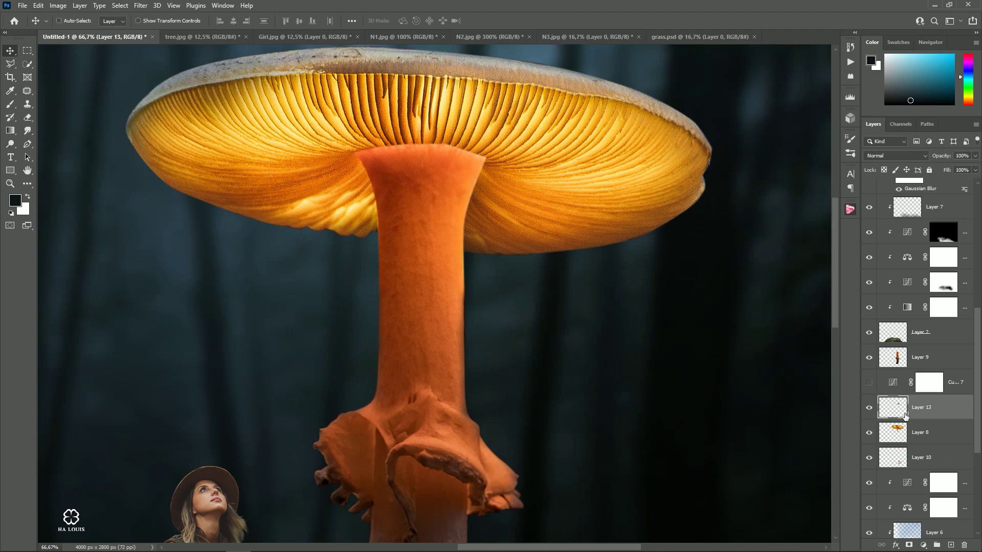
shift+click(944, 433)
key(ctrl+e)
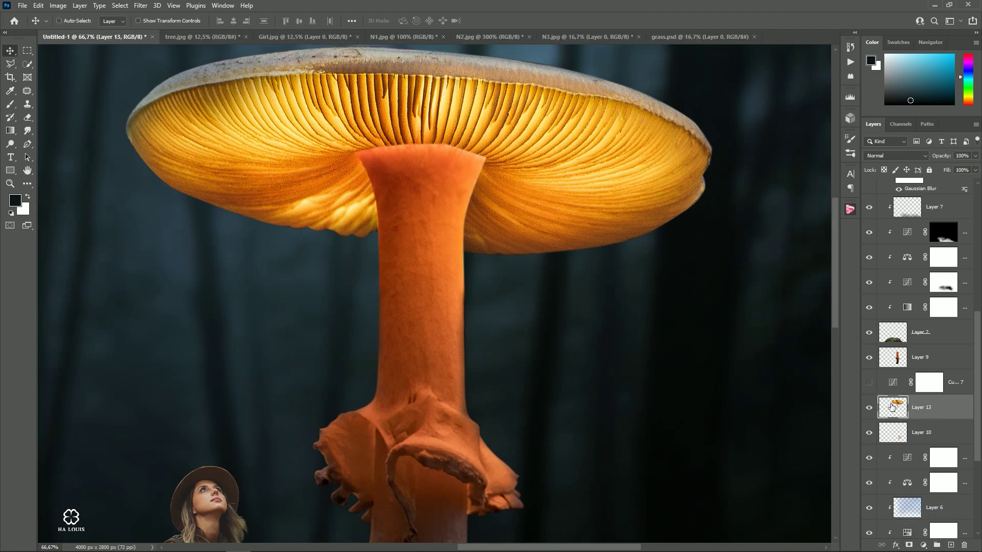
Clip Curves 7 to the mushroom layer and make it visible
right_click(954, 386)
click(869, 314)
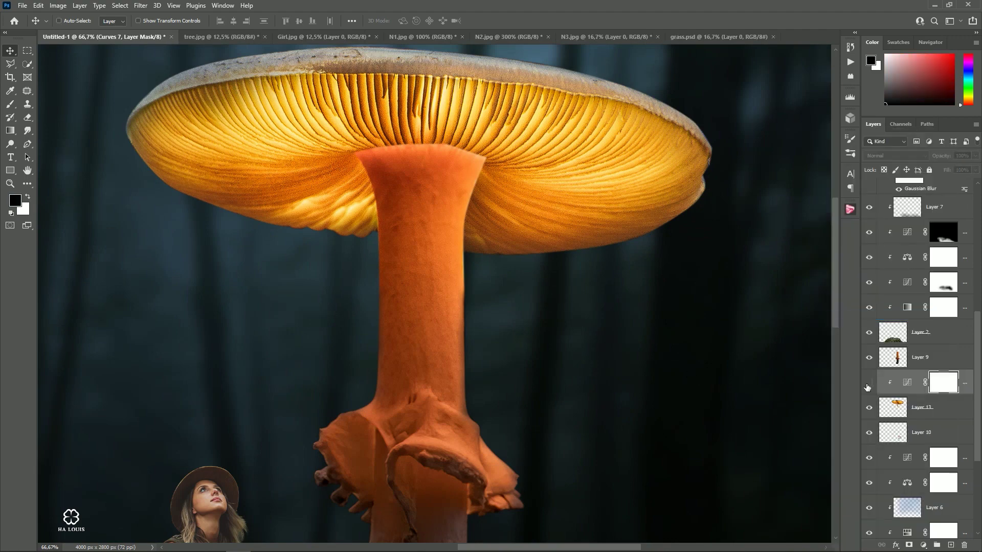
click(868, 383)
scroll(482, 252, down, 3)
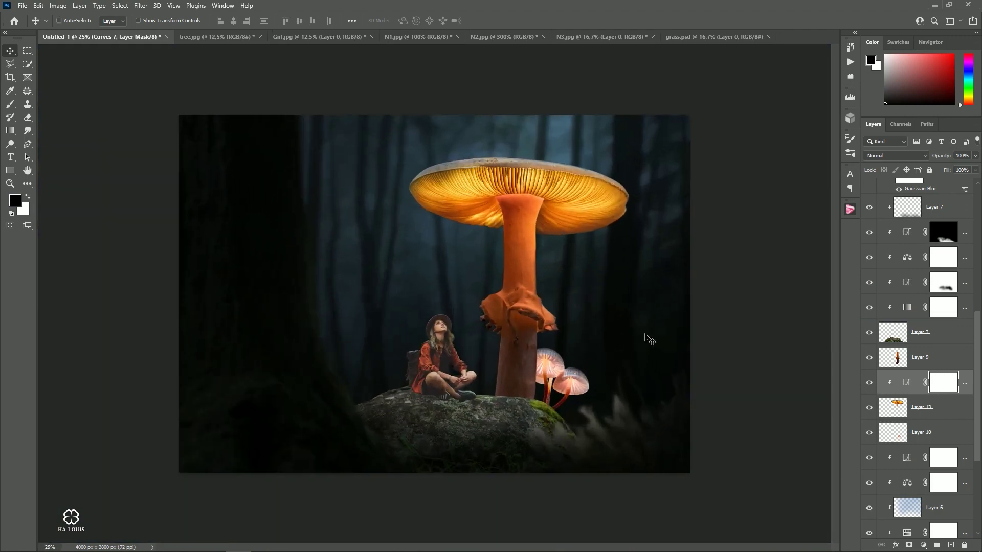
Add a clipped Hue/Saturation adjustment at Saturation -8, then create an empty Layer 14
click(925, 545)
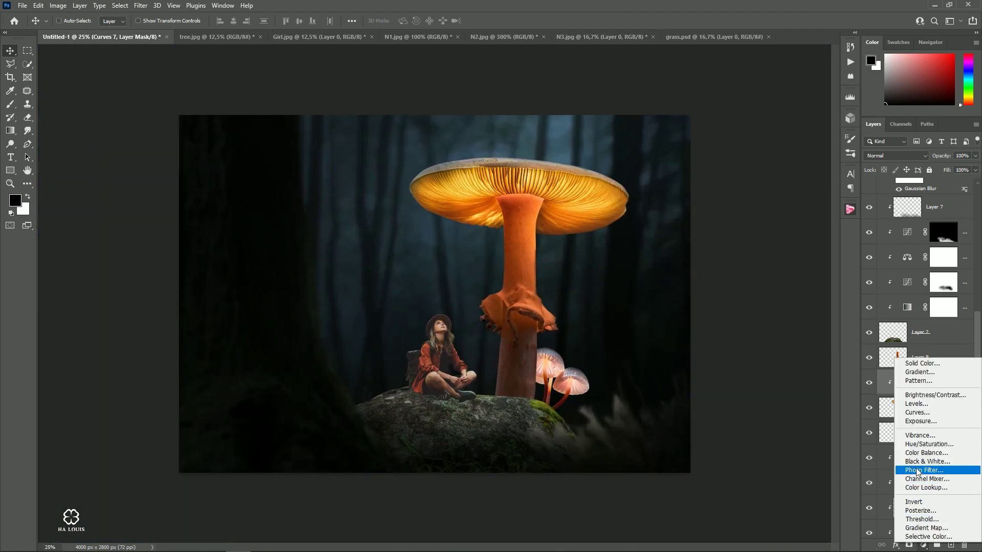
click(916, 453)
click(725, 309)
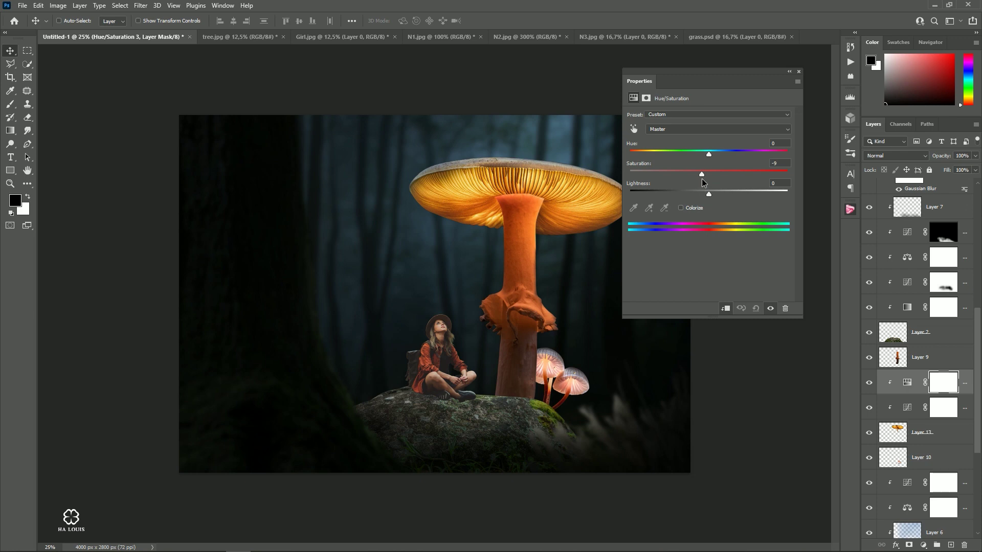
click(799, 72)
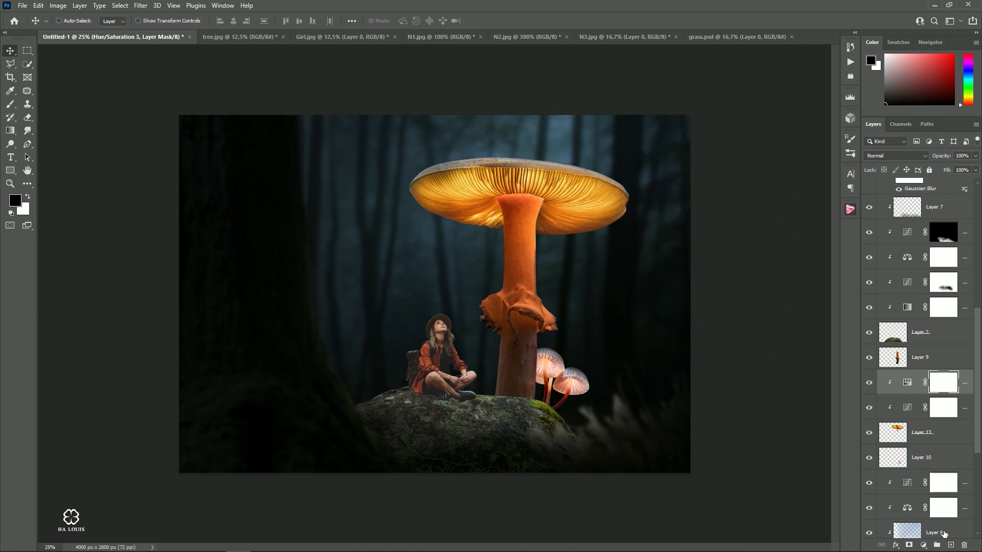
click(951, 545)
Clip the new layer to the mushroom, set it to Overlay, and fill it with 50% Gray
right_click(908, 380)
click(829, 316)
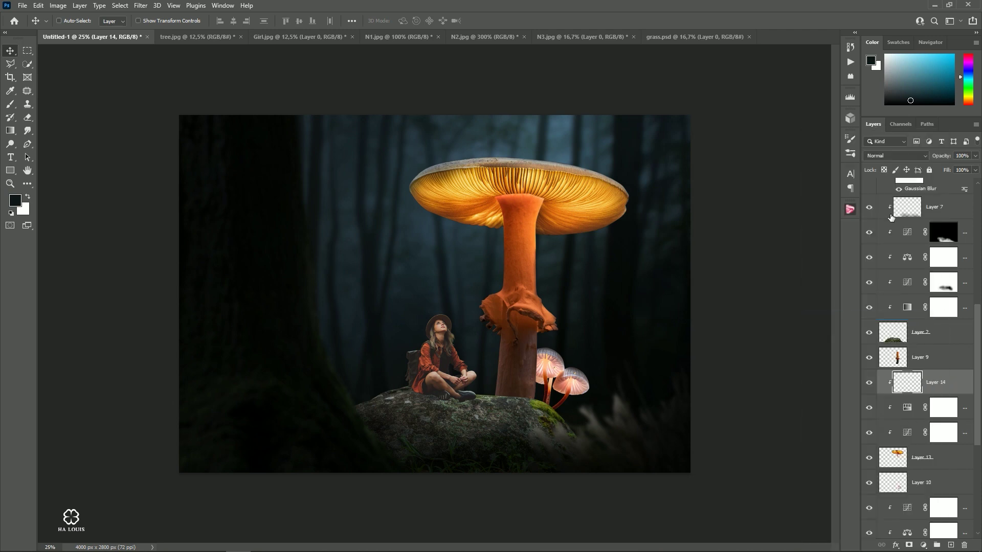
click(895, 155)
click(895, 279)
click(39, 6)
click(51, 163)
click(494, 150)
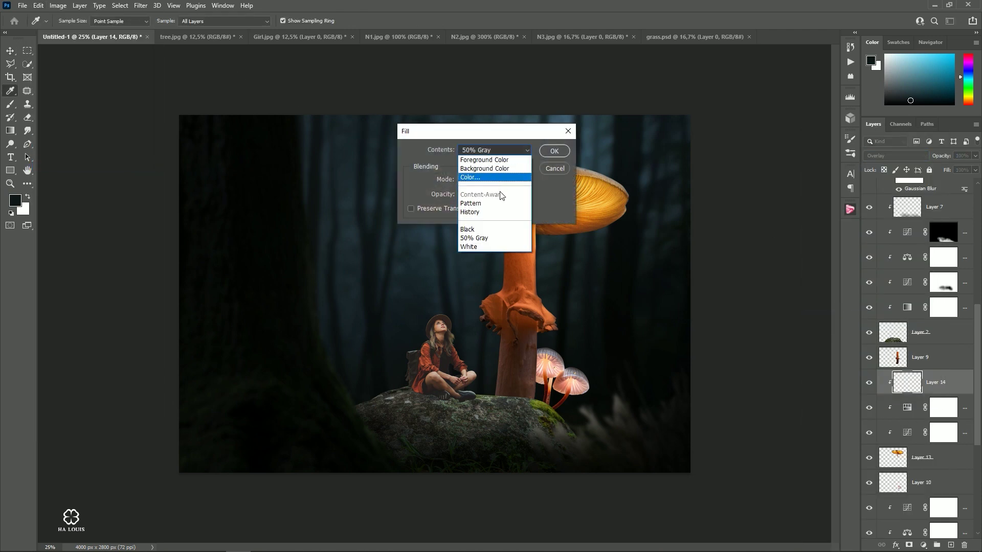
click(474, 238)
click(554, 151)
Darken the mushroom cap's rim with the Burn Tool at 30% exposure
click(11, 145)
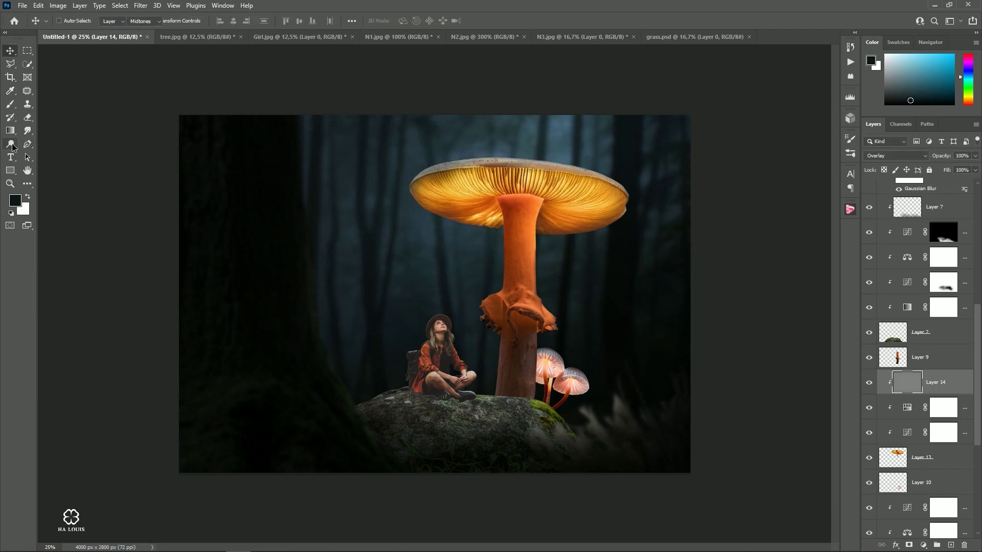
right_click(12, 145)
click(46, 154)
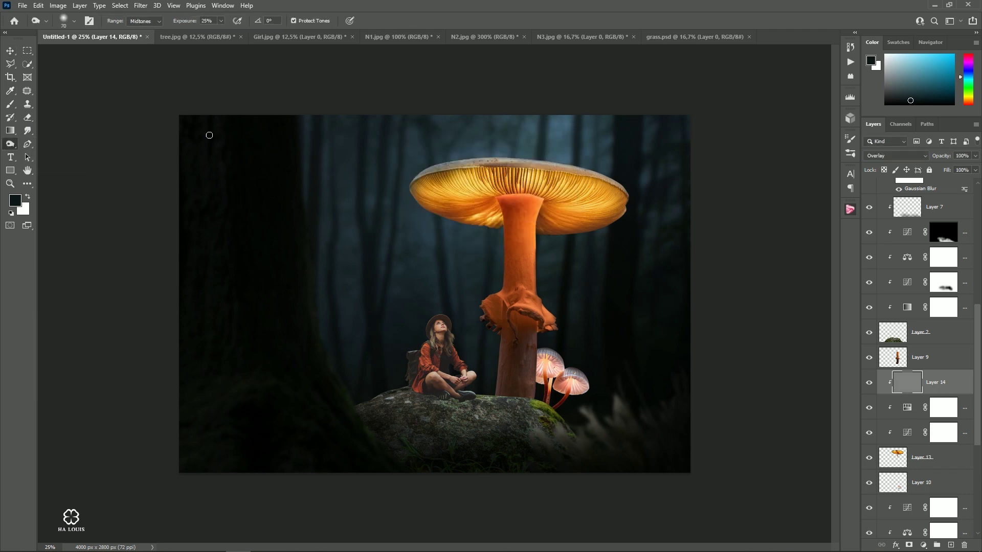
scroll(474, 236, up, 2)
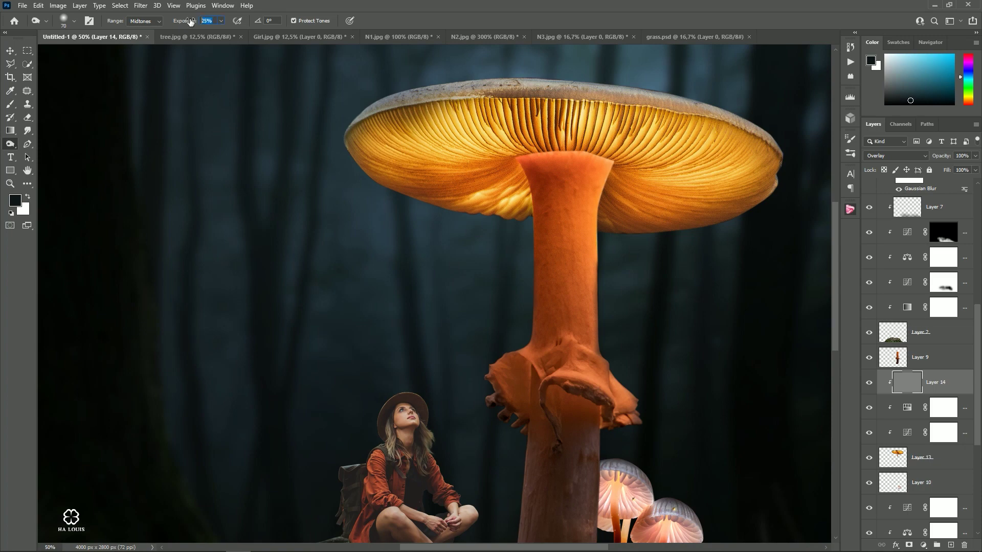
text(20)
key(Return)
scroll(453, 141, up, 1)
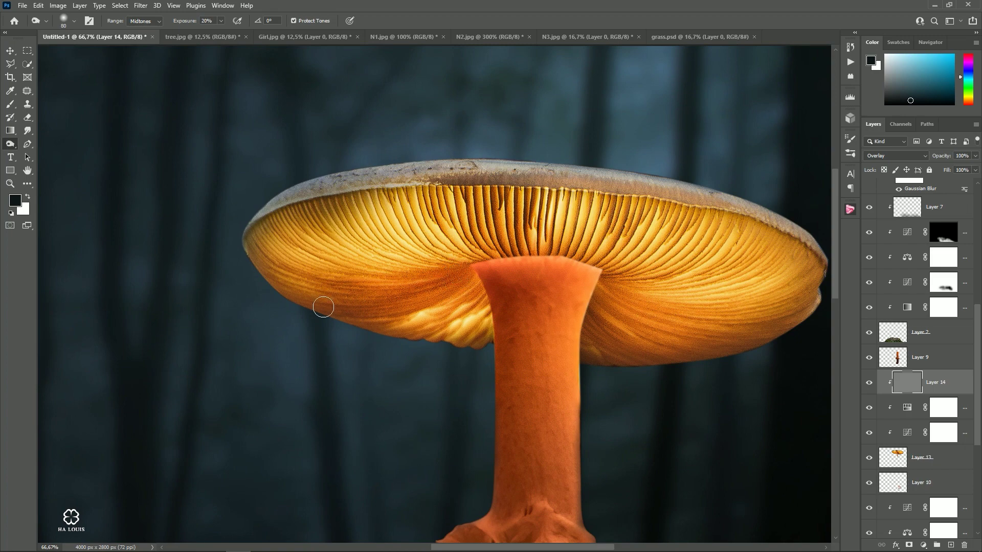
key(bracketright)
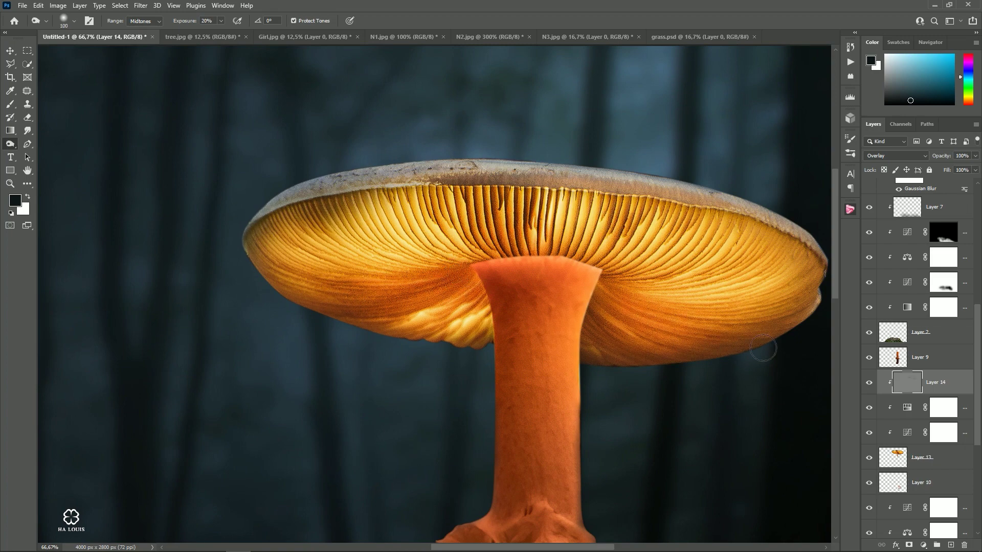
key(bracketleft)
key(3)
mouse_move(318, 171)
mouse_down()
mouse_move(791, 212)
mouse_move(465, 172)
mouse_up()
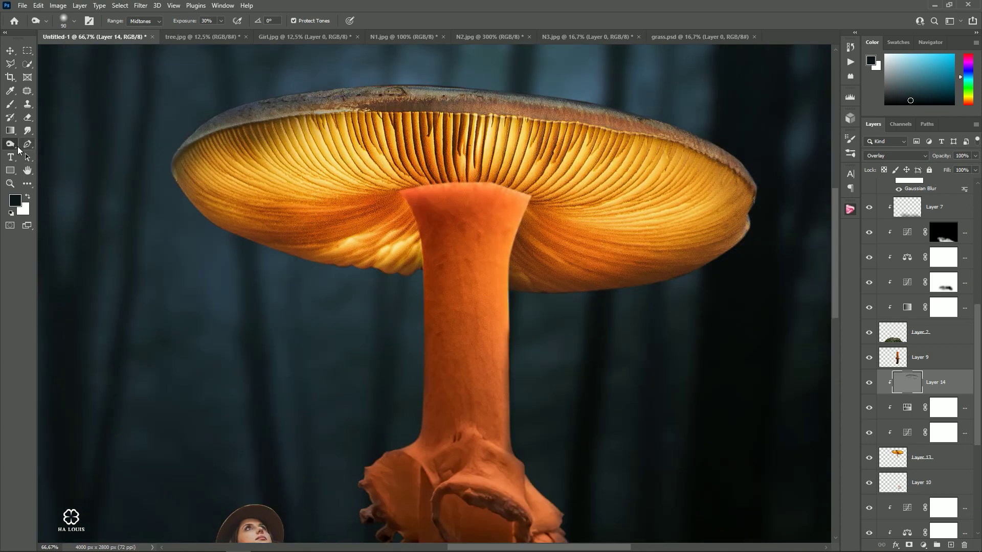
Brighten the gills near the top of the stem with a lower-exposure Dodge Tool
right_click(10, 144)
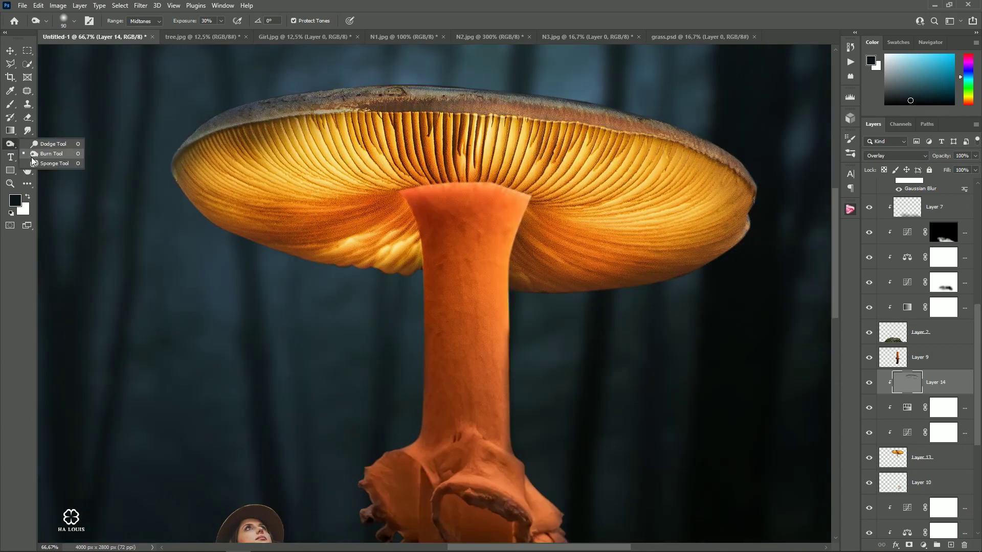
click(51, 144)
click(217, 21)
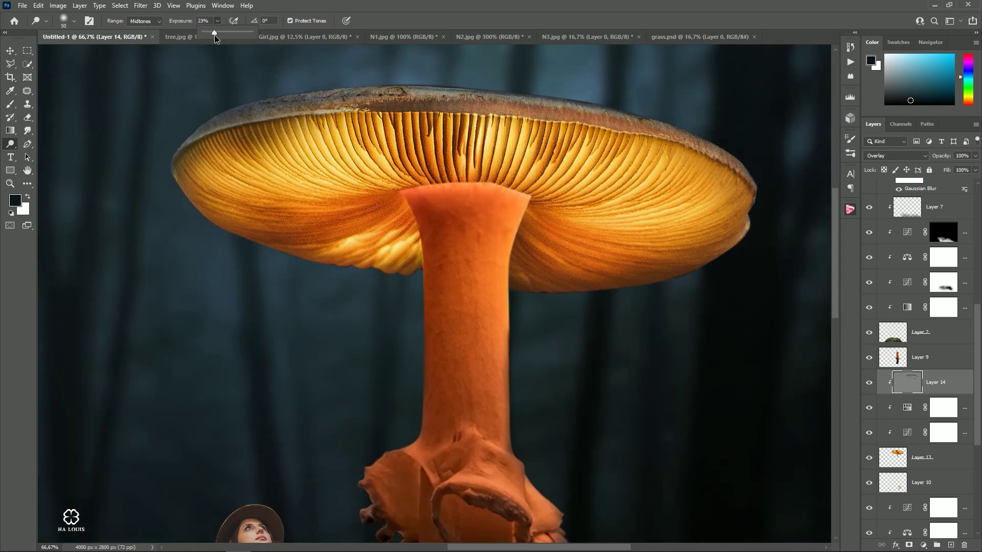
click(161, 282)
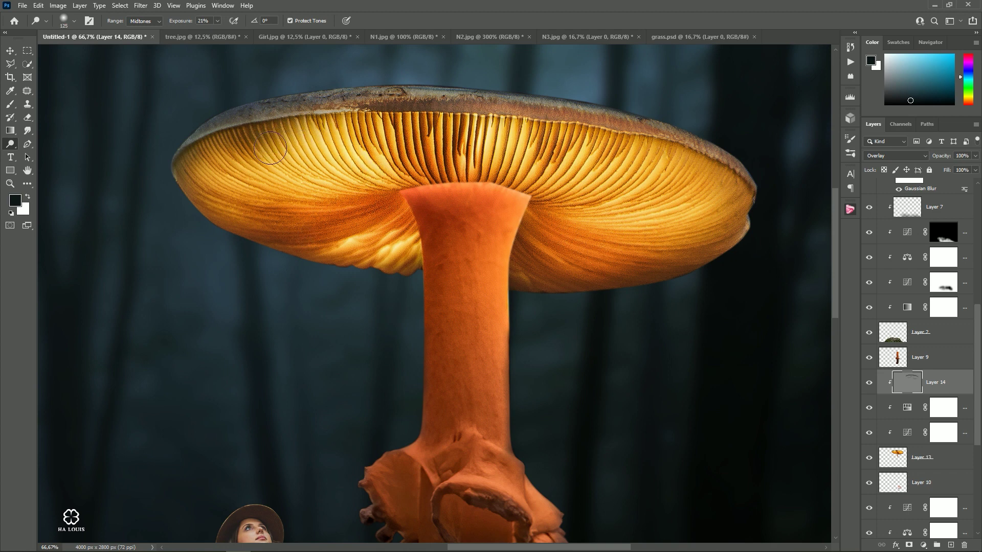
key(bracketleft)
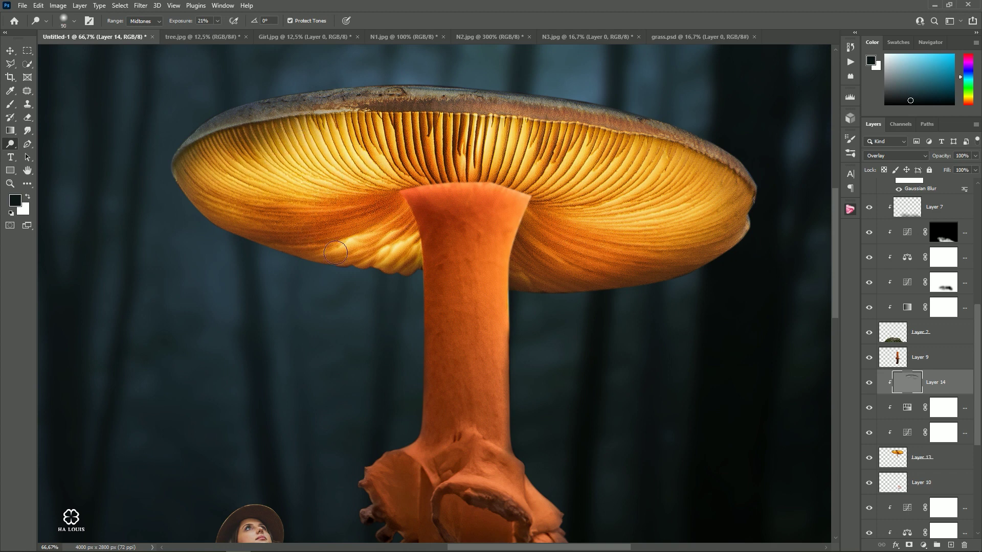
drag(521, 123, 521, 176)
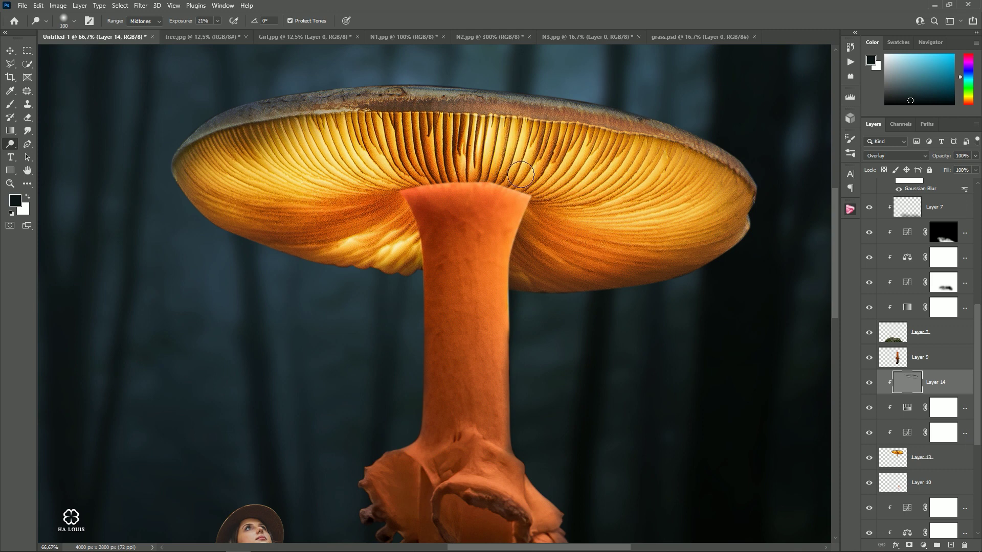
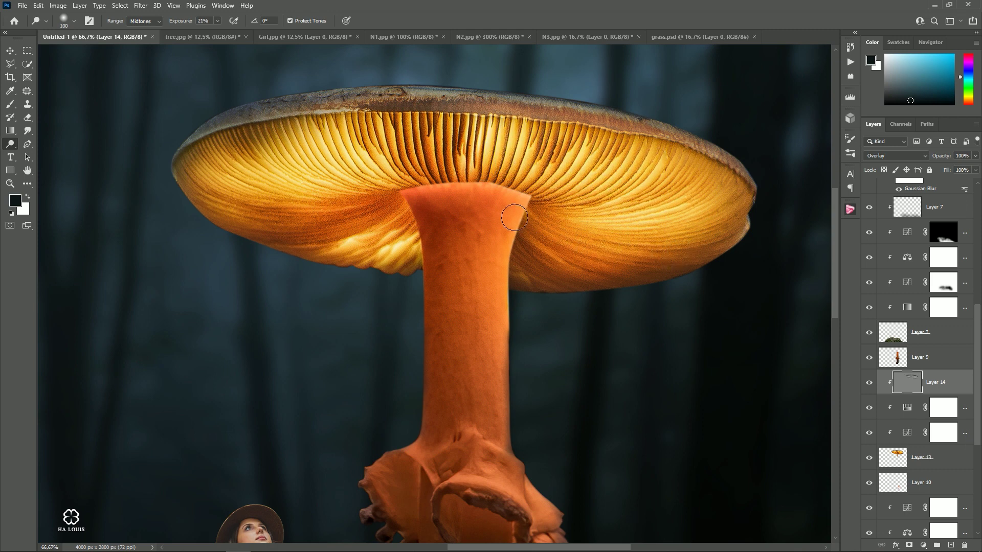
Zoom out from the stem close-up to a 25% view of the whole forest composition
click(10, 50)
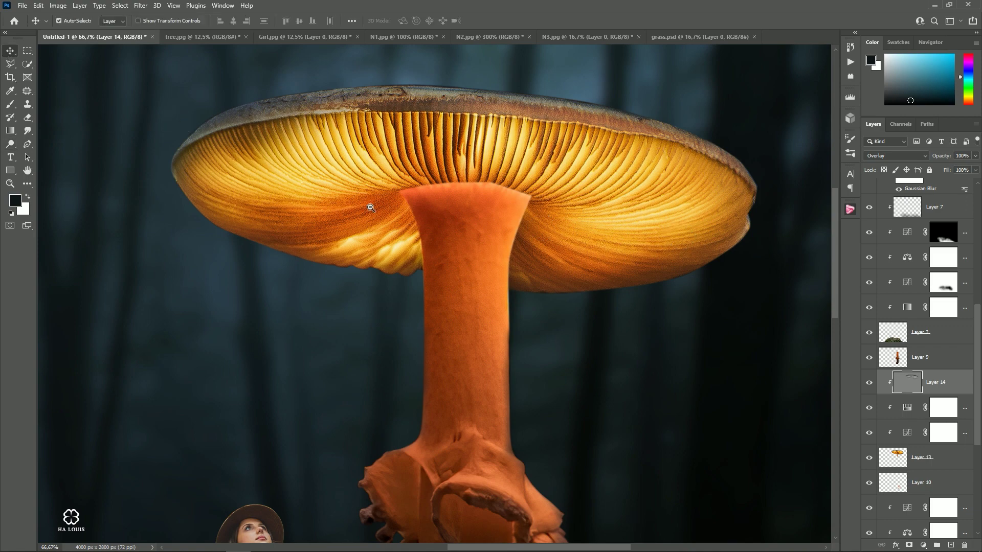
key(ctrl+minus)
key(ctrl+minus)
key(ctrl+minus)
key(ctrl+minus)
key(ctrl+minus)
ctrl+click(554, 287)
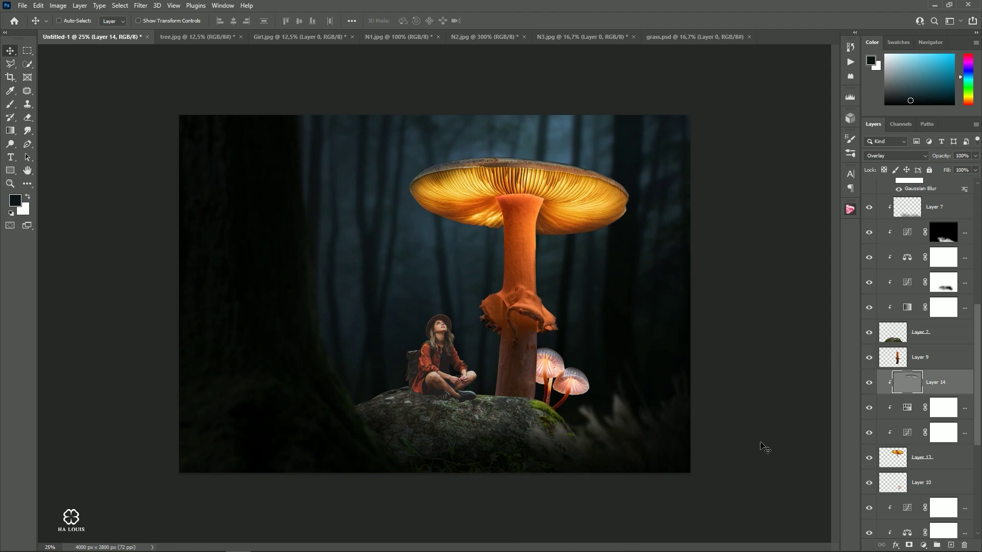
Add a new layer clipped to the layer below, set to Multiply
click(950, 545)
right_click(946, 382)
click(849, 320)
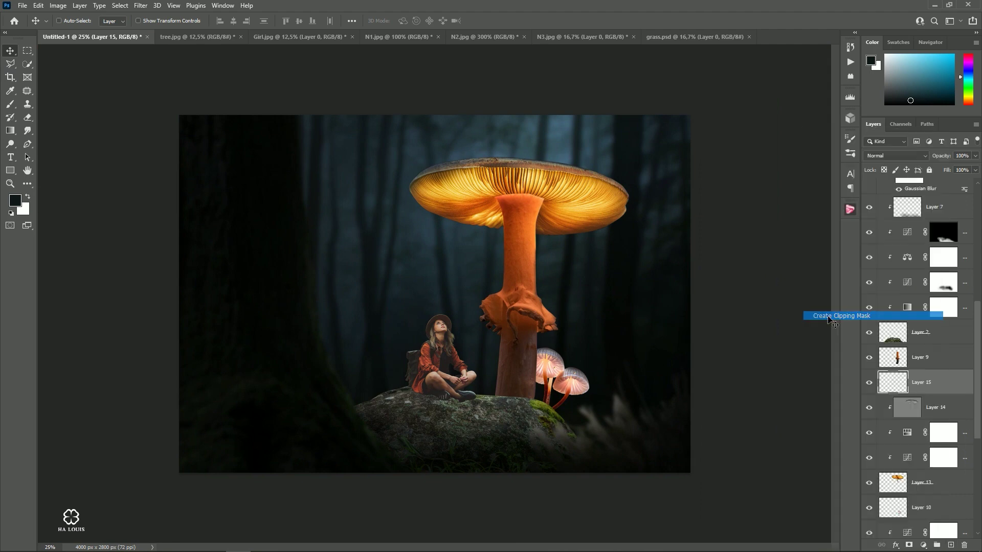
click(887, 156)
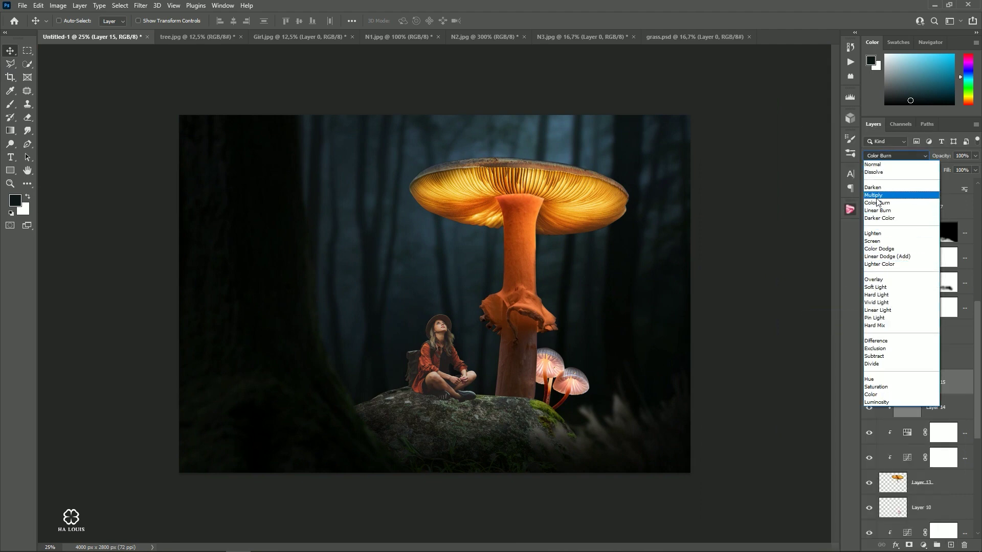
click(895, 190)
Set up a smaller brush at 30% opacity
key(b)
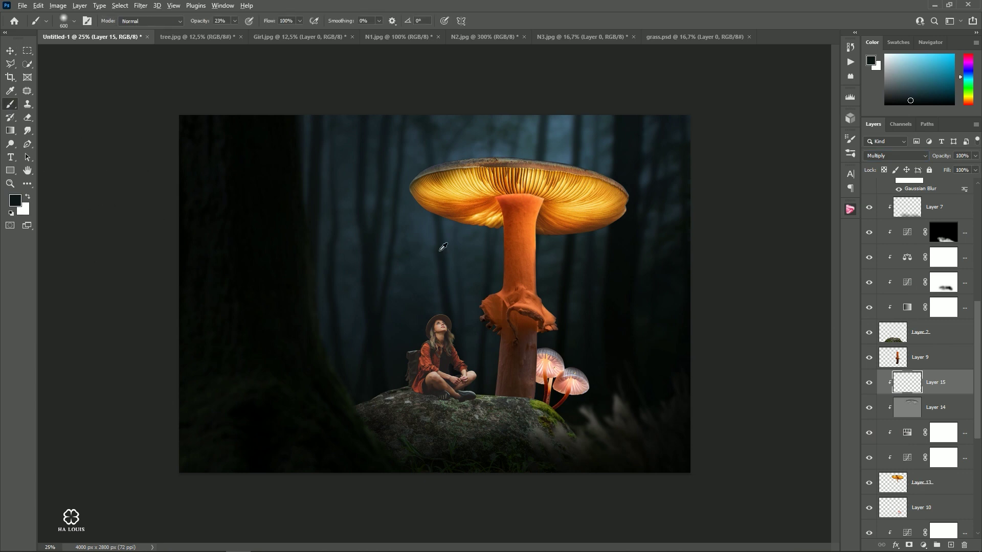
alt+scroll(542, 141, up, 3)
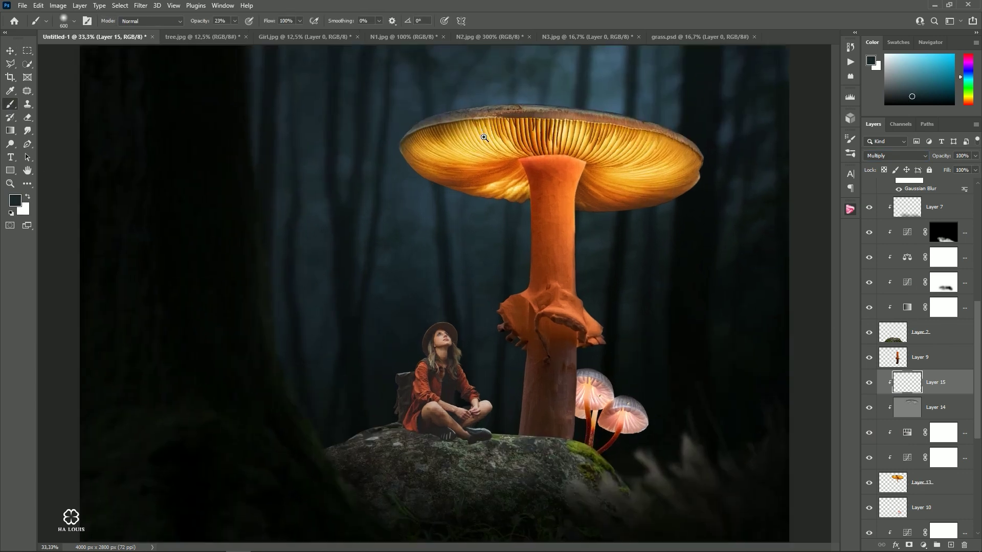
click(234, 21)
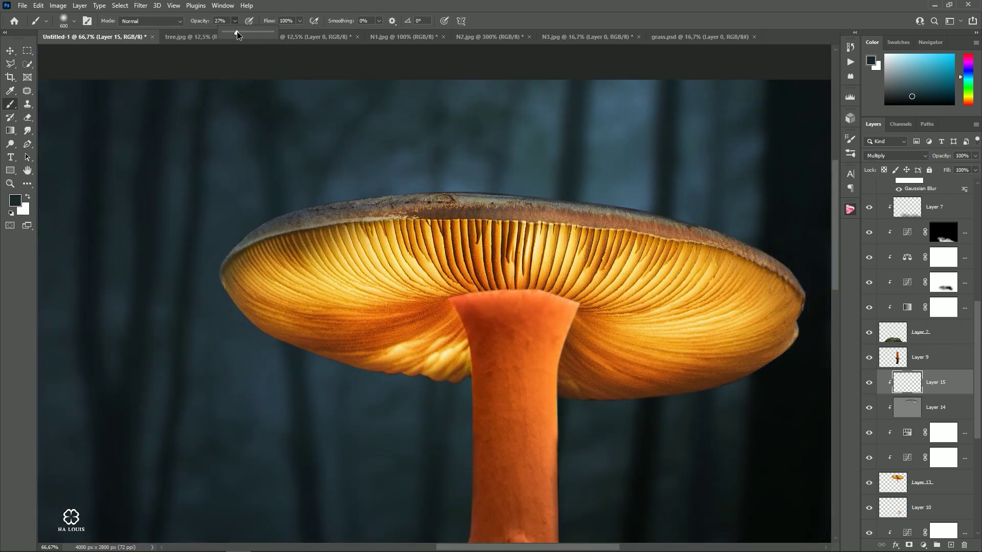
key(3)
key(bracketleft)
key(bracketleft)
key(bracketleft)
key(bracketleft)
key(bracketleft)
Darken the left and middle parts of the mushroom cap's top rim
drag(271, 212, 440, 197)
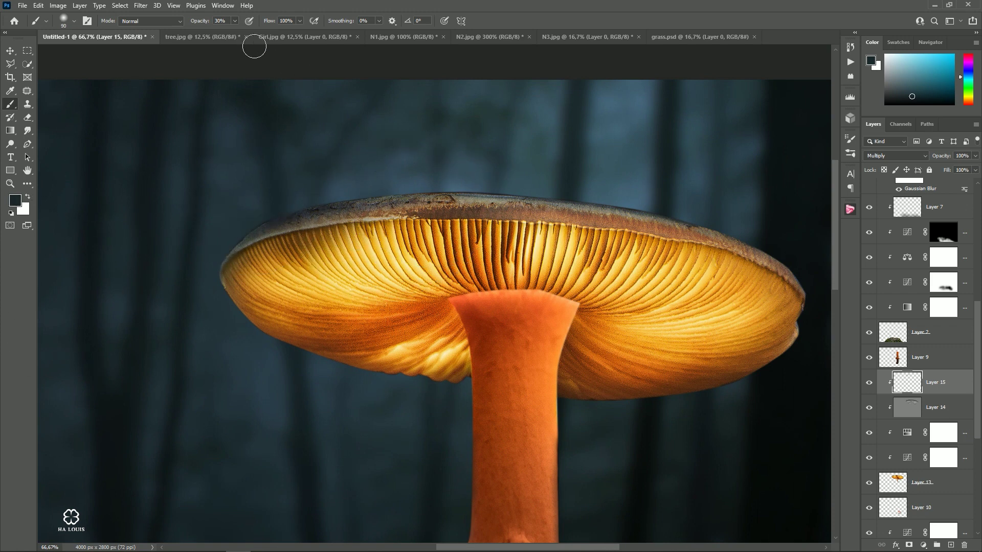
key(bracketright)
key(bracketright)
mouse_move(344, 199)
mouse_down()
mouse_move(540, 201)
mouse_move(764, 238)
mouse_up()
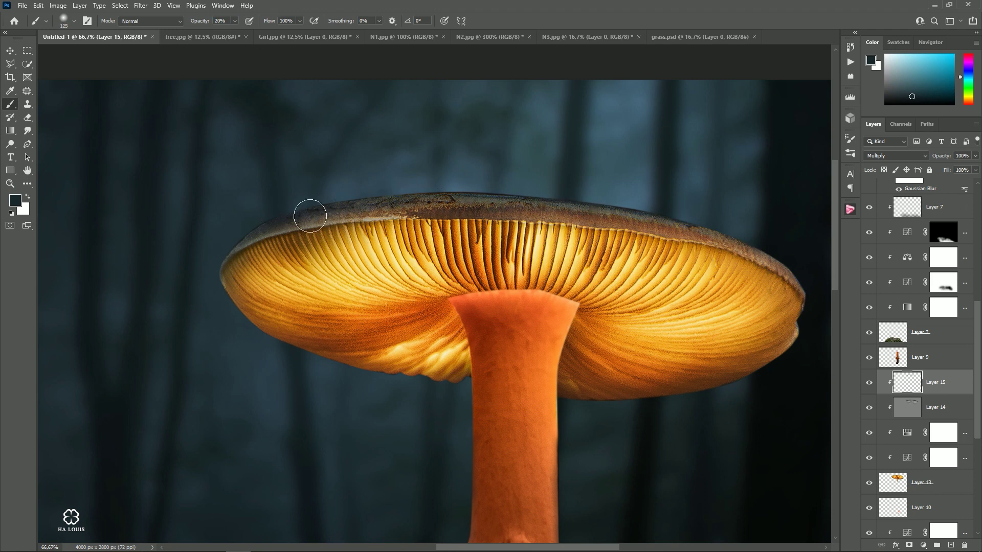
key(bracketleft)
drag(298, 215, 491, 200)
drag(355, 213, 611, 213)
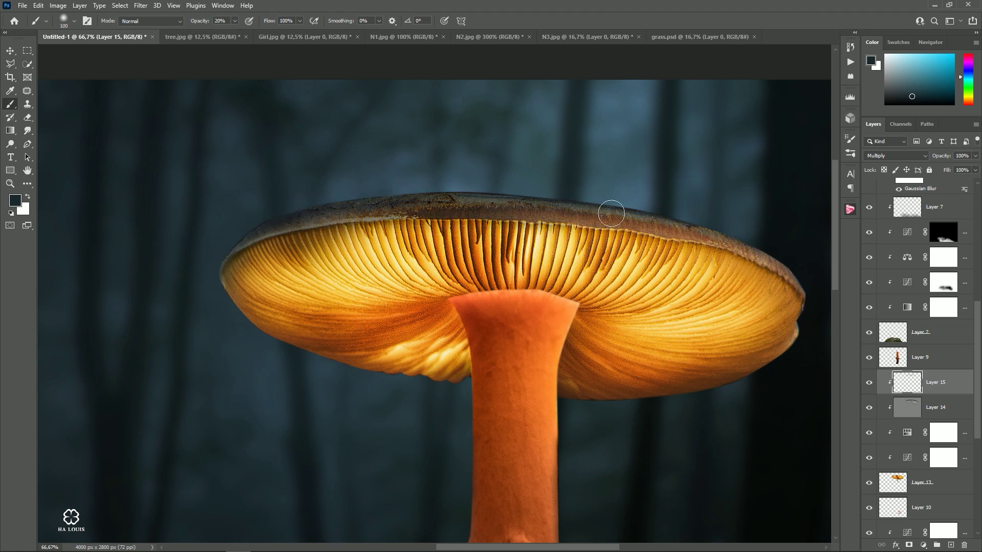
key(bracketleft)
drag(447, 202, 749, 227)
Darken the cap's upper right rim and deepen the whole rim a bit more
drag(685, 225, 536, 189)
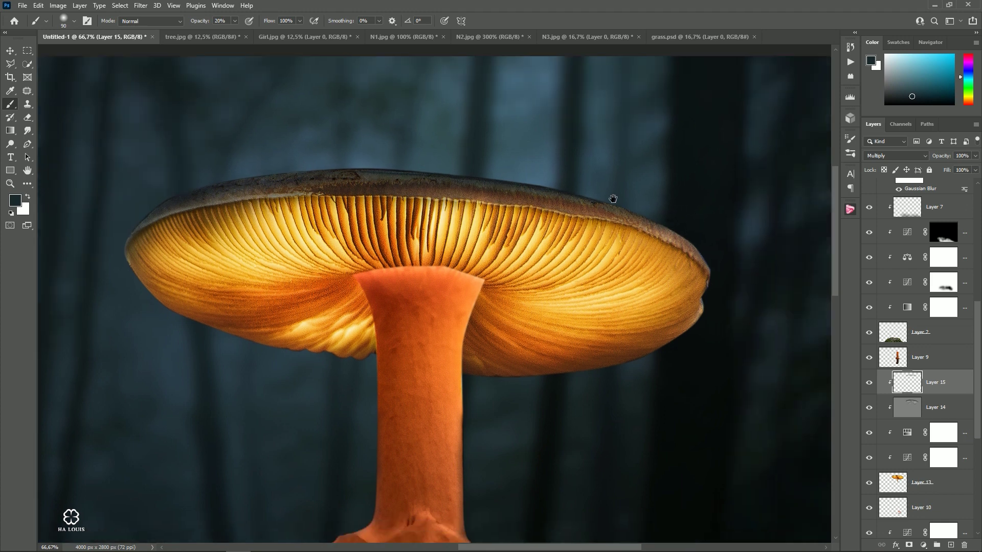
drag(654, 256, 583, 215)
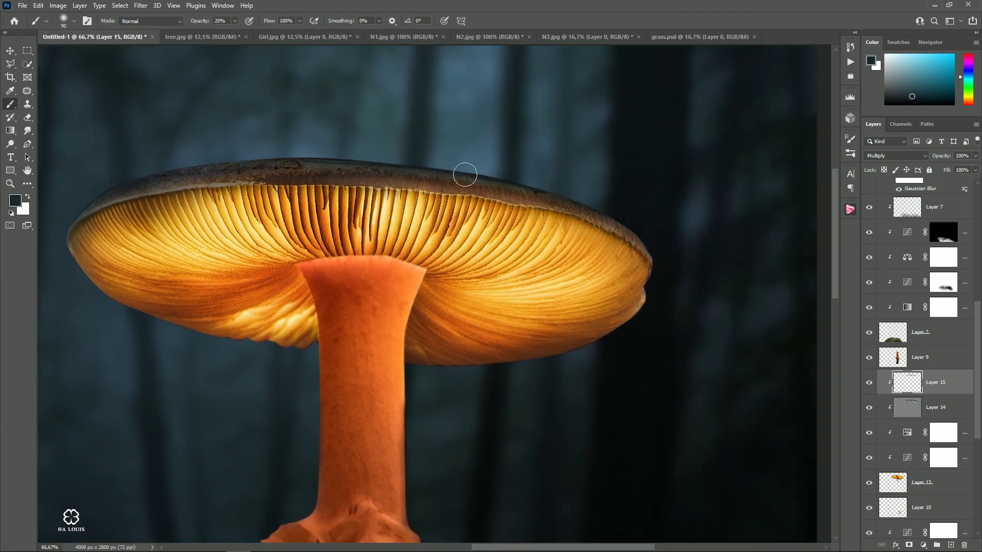
drag(507, 190, 626, 232)
key(bracketright)
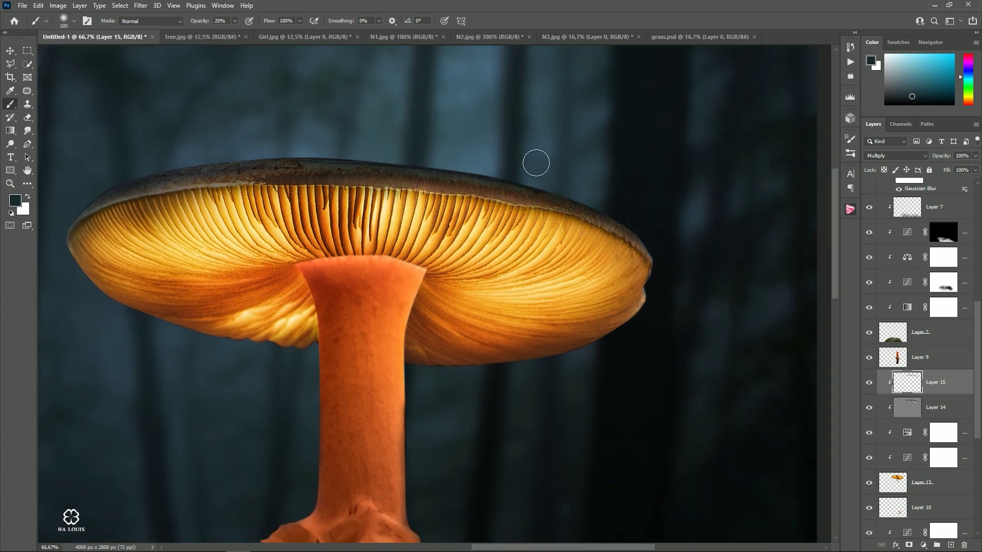
key(bracketleft)
mouse_move(125, 193)
mouse_down()
mouse_move(356, 163)
mouse_move(590, 195)
mouse_move(636, 224)
mouse_up()
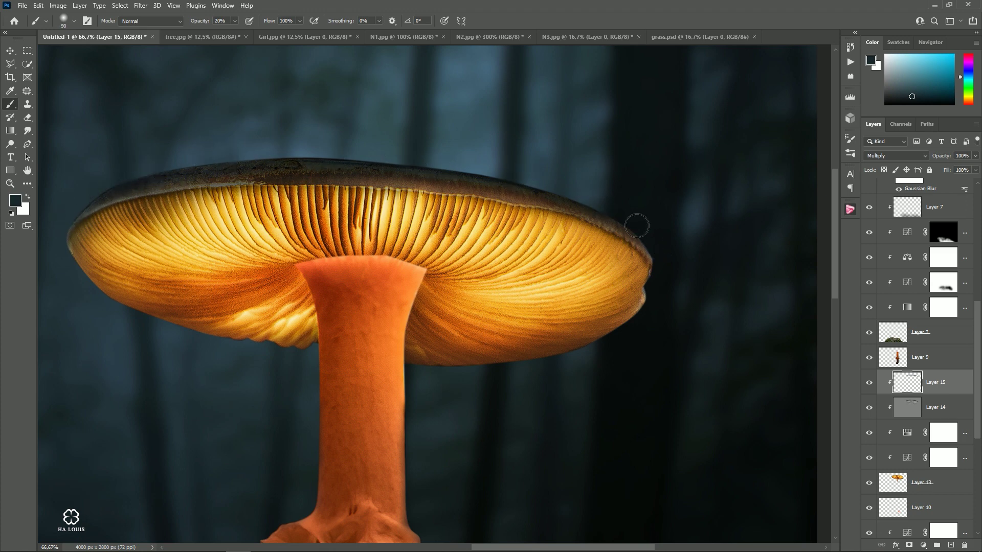
alt+click(541, 221)
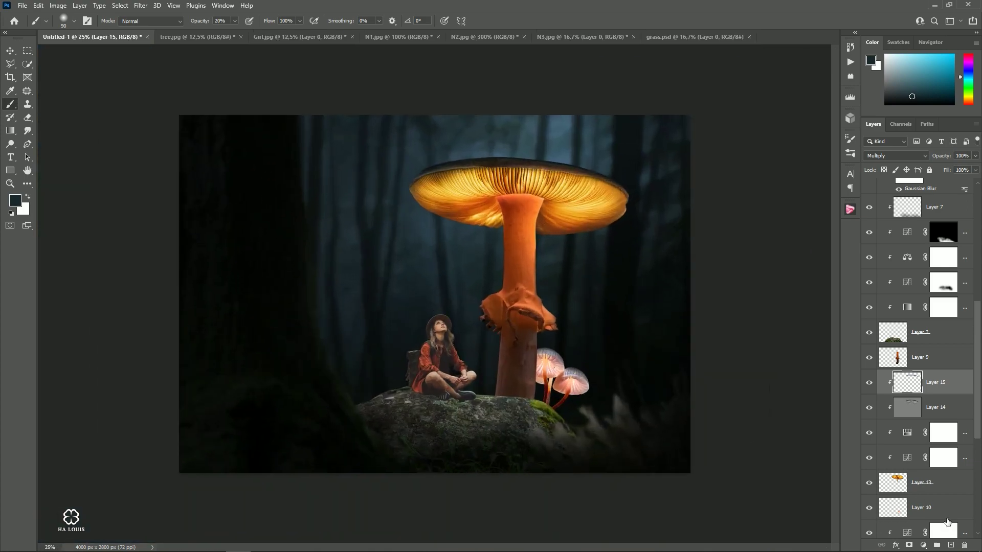
Add a new layer clipped to the layers below, set to Screen
click(951, 545)
right_click(936, 384)
click(838, 314)
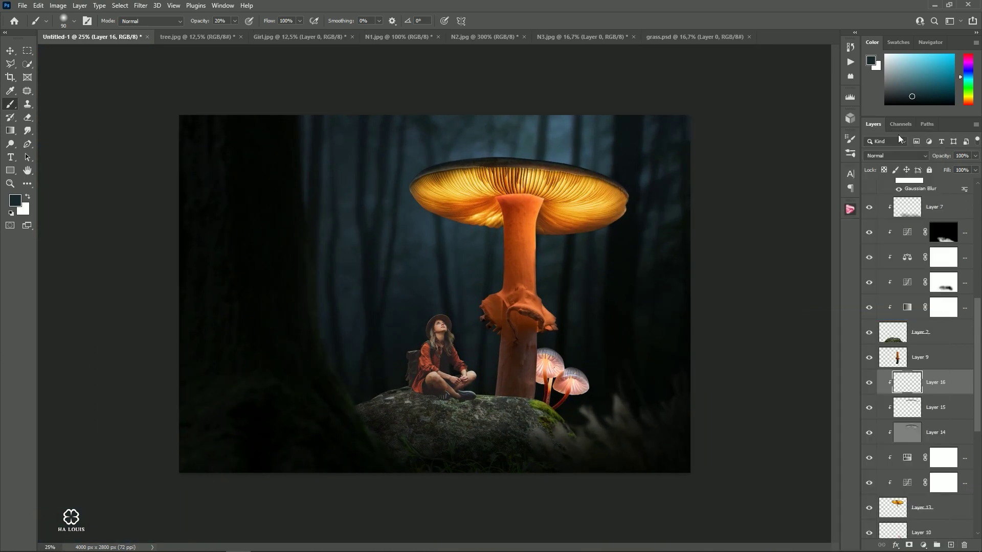
click(895, 156)
click(895, 245)
Set the foreground colour to a light, desaturated blue
click(15, 200)
click(620, 100)
drag(673, 155, 674, 151)
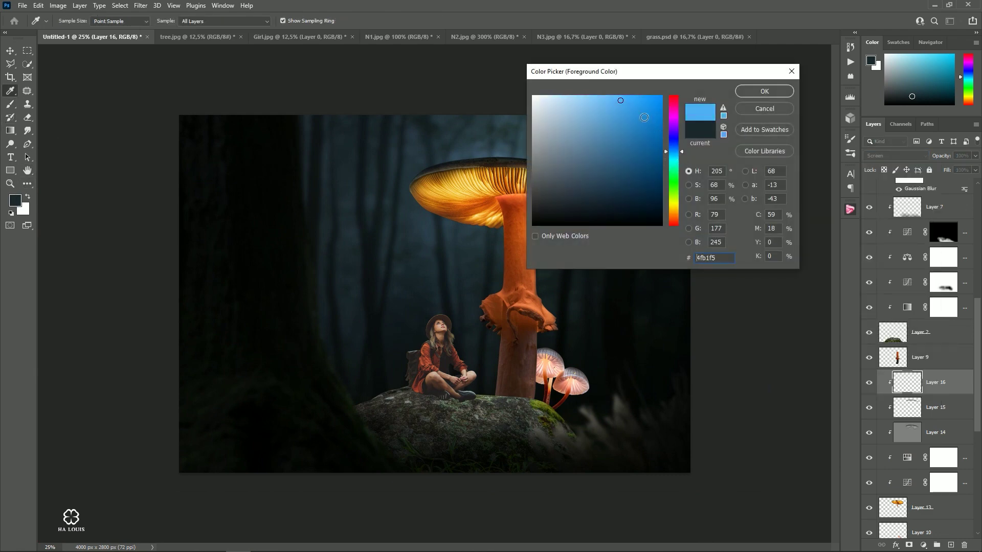
drag(644, 118, 591, 75)
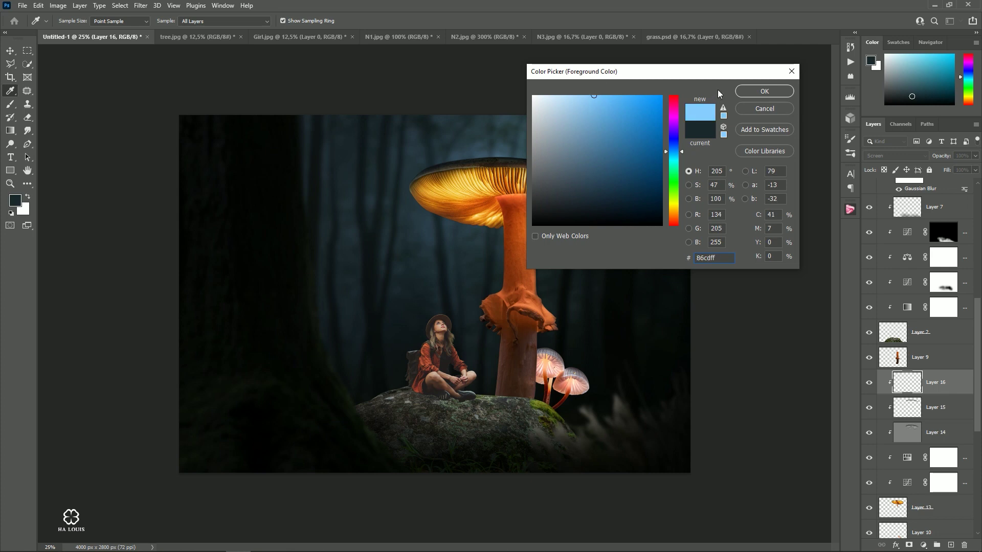
key(Return)
Paint a soft light-blue highlight along the mushroom cap's top rim
scroll(495, 207, up, 2)
key(b)
click(235, 21)
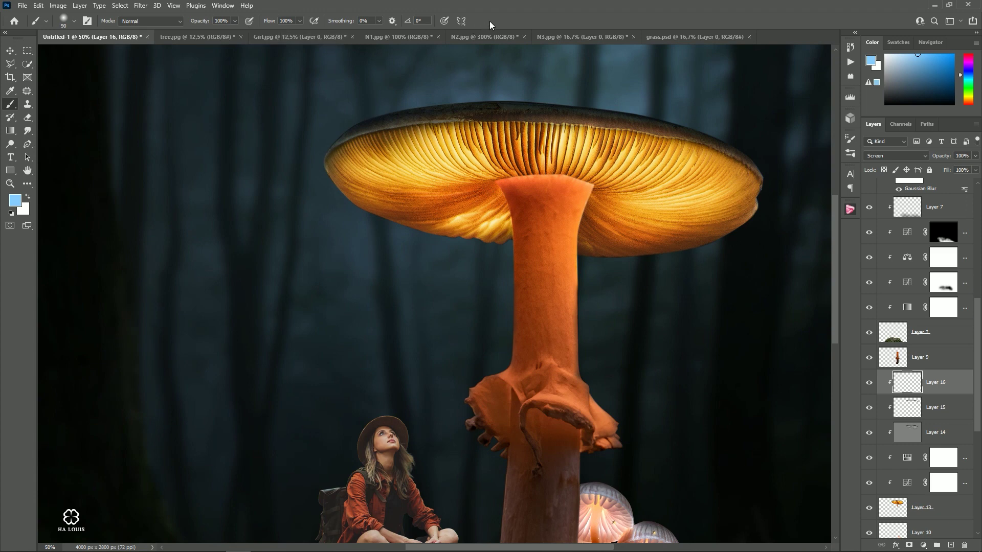
scroll(538, 175, up, 1)
key(bracketleft)
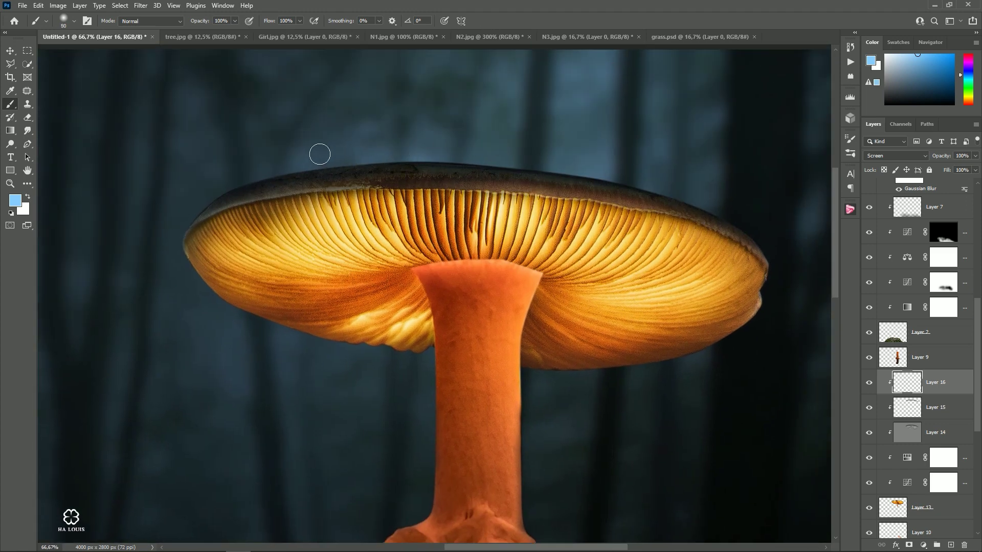
mouse_move(317, 161)
mouse_down()
mouse_move(579, 169)
mouse_move(727, 213)
mouse_up()
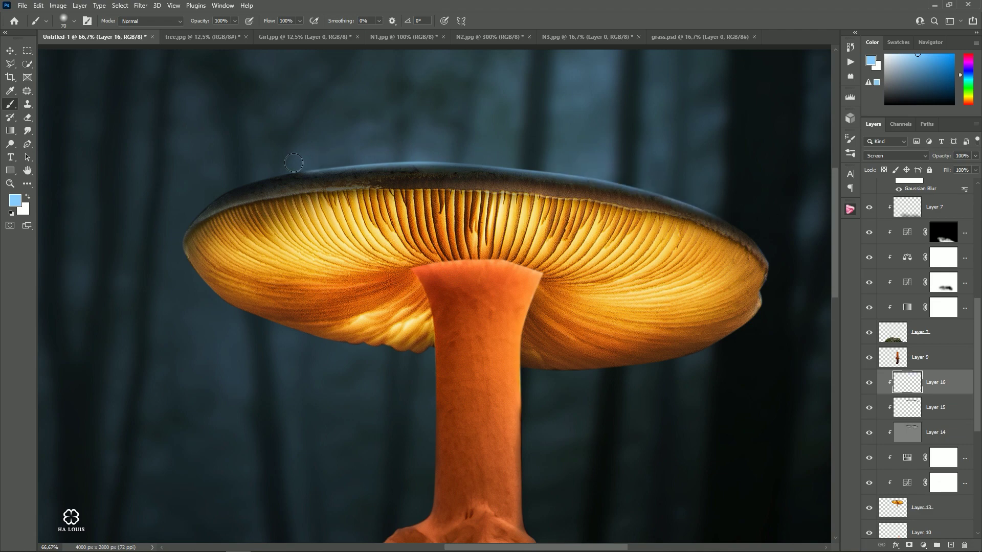
alt+click(504, 224)
ctrl+click(526, 164)
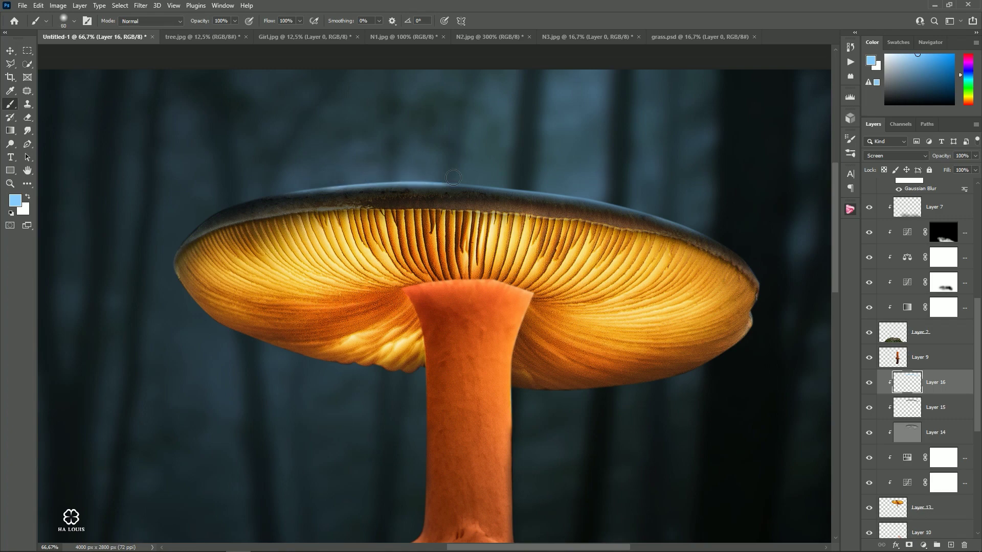
drag(453, 178, 522, 183)
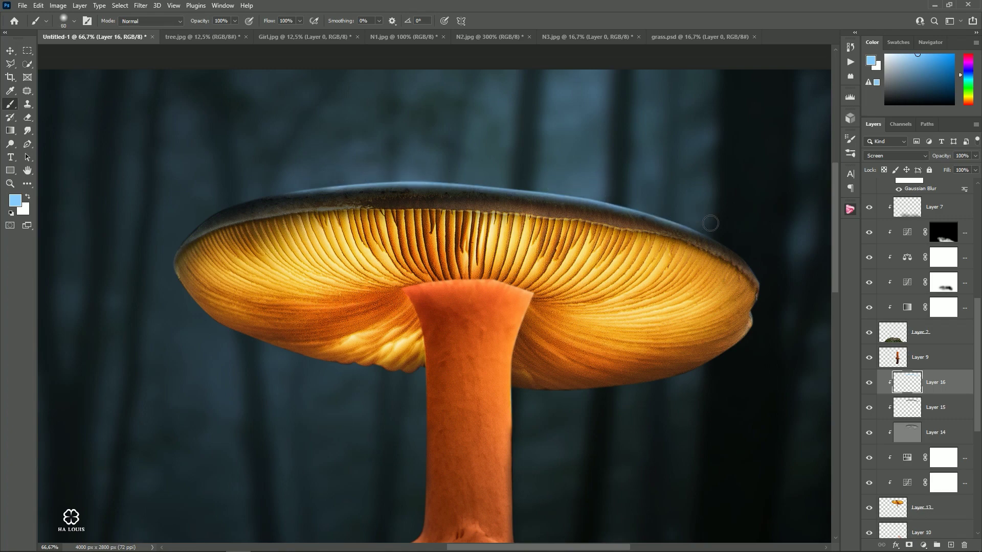
scroll(566, 206, down, 3)
scroll(591, 270, down, 1)
scroll(576, 277, up, 1)
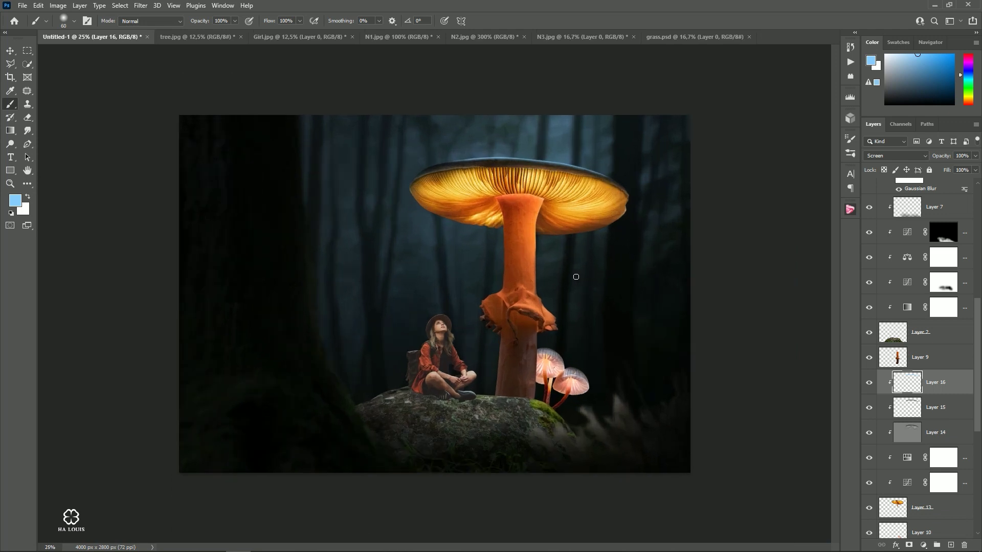
Add a new Layer 17 clipped to the layers below, set to Overlay
click(950, 545)
right_click(910, 389)
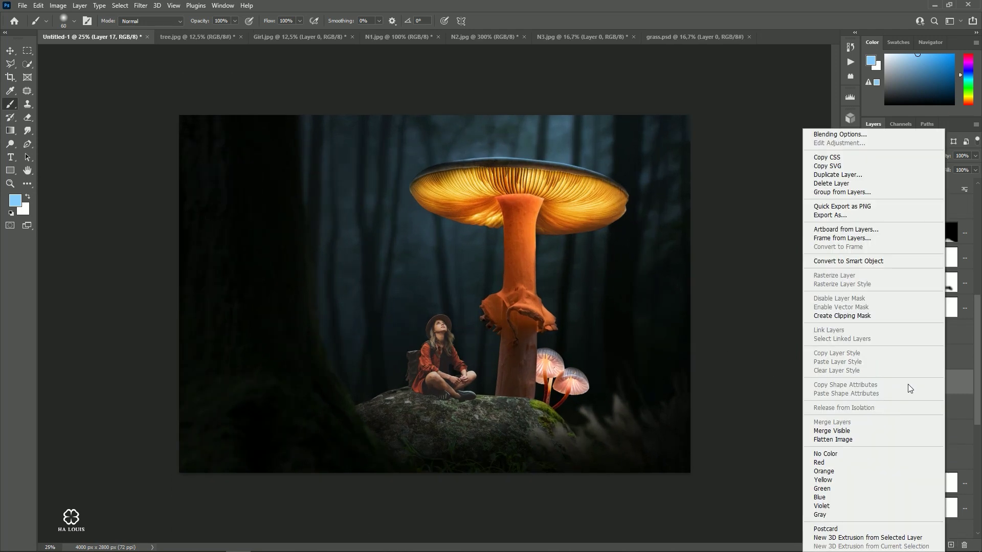
click(832, 317)
click(888, 158)
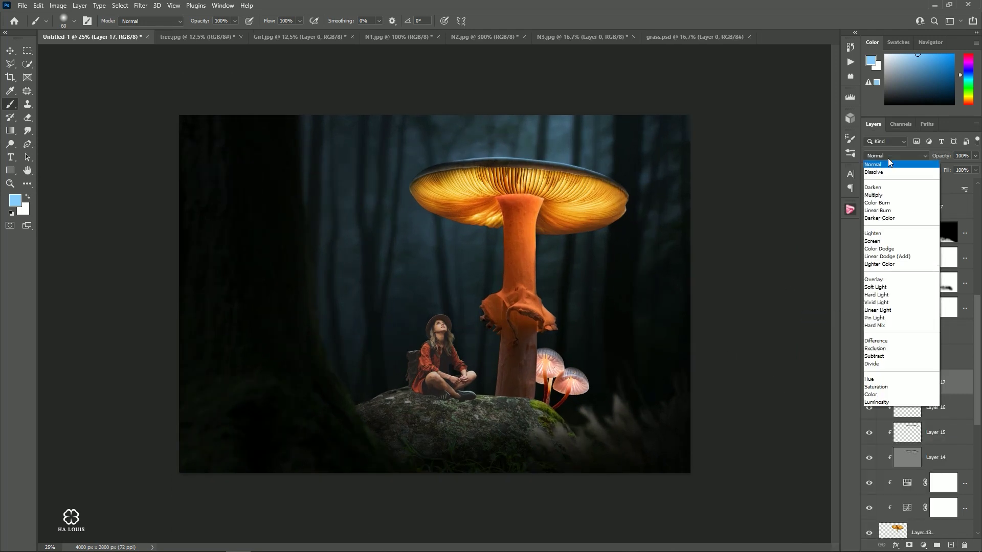
click(875, 281)
Pick a paler blue and paint it along the cap's top rim
click(19, 204)
click(567, 99)
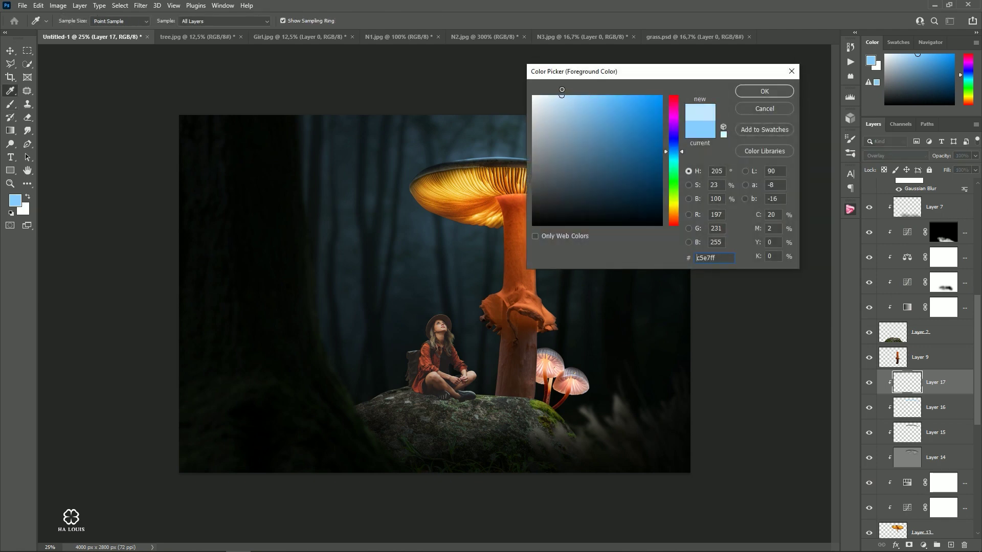
click(762, 92)
ctrl+click(504, 132)
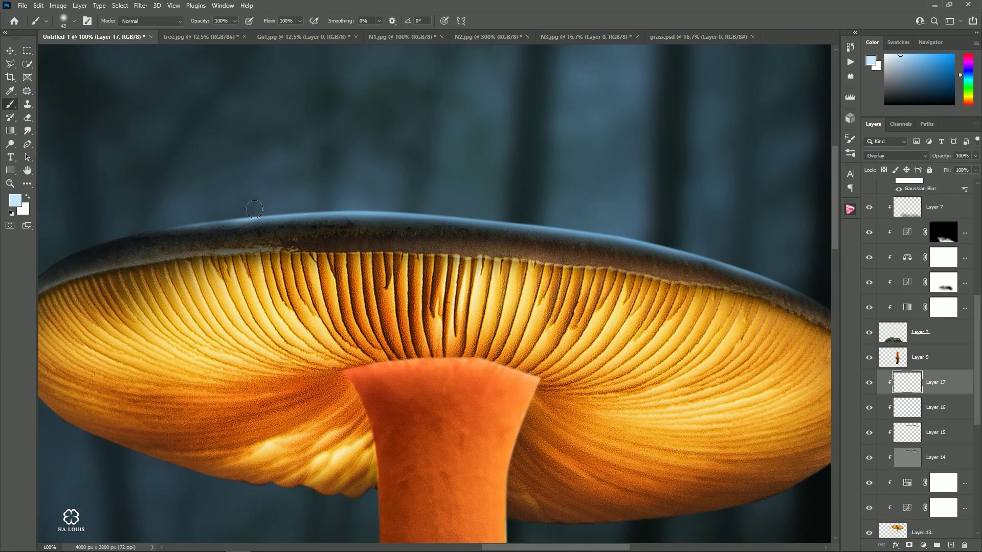
mouse_move(254, 209)
mouse_down()
mouse_move(524, 221)
mouse_move(740, 262)
mouse_up()
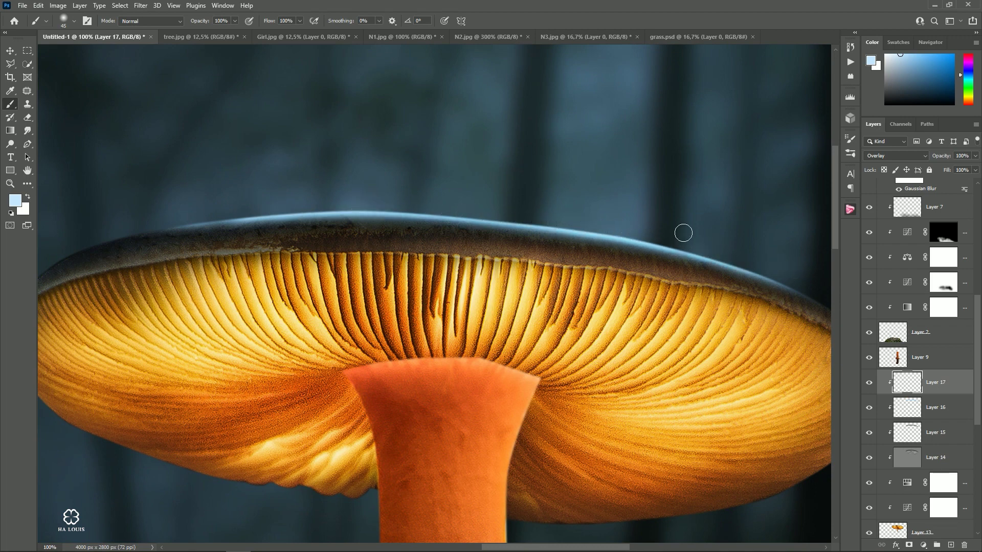
key(v)
scroll(521, 289, down, 6)
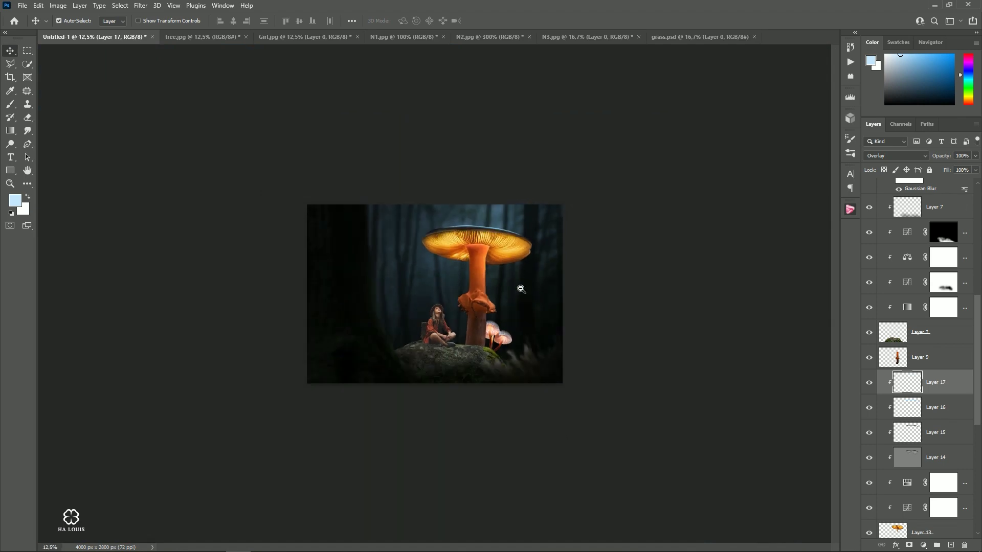
Add a new Layer 18 at the chosen stack position, clipped to the layers beneath
scroll(698, 332, up, 1)
scroll(701, 331, up, 1)
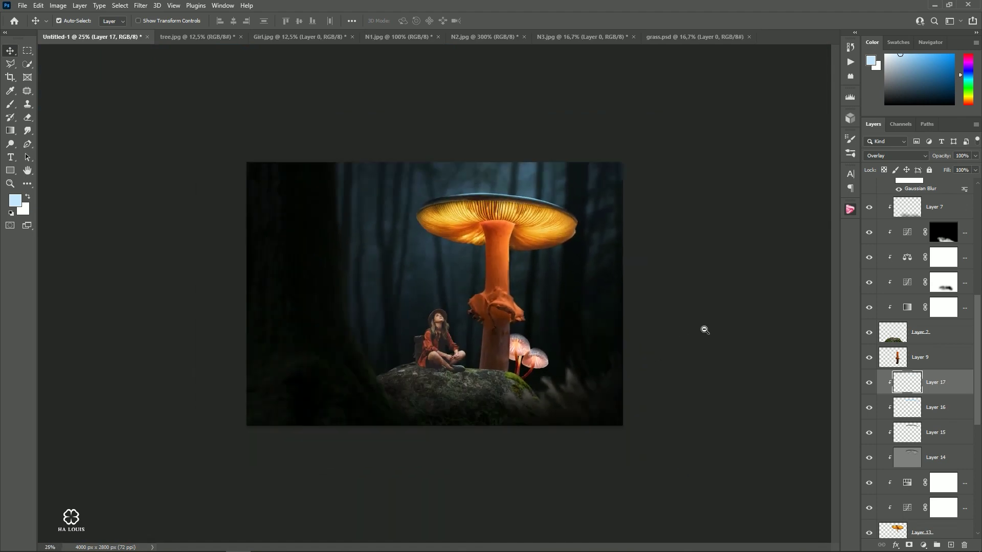
scroll(704, 330, down, 1)
scroll(916, 409, down, 1)
scroll(916, 409, down, 3)
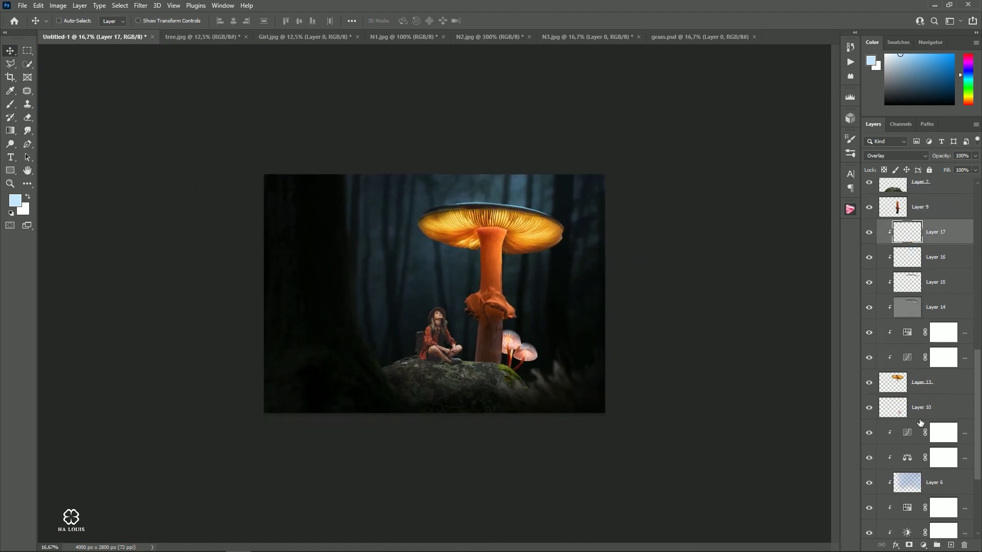
scroll(918, 414, down, 3)
scroll(921, 424, down, 3)
click(940, 342)
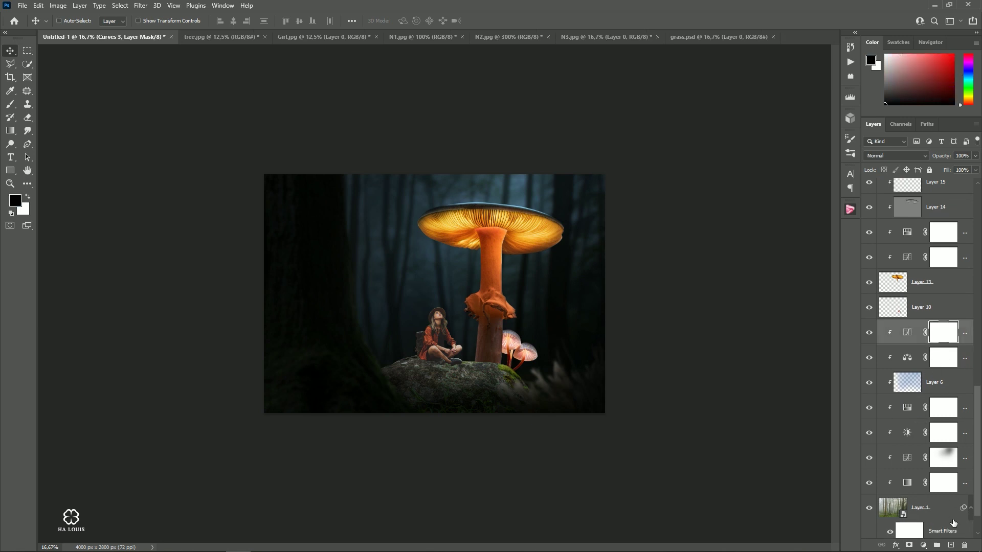
click(950, 544)
right_click(946, 333)
click(824, 316)
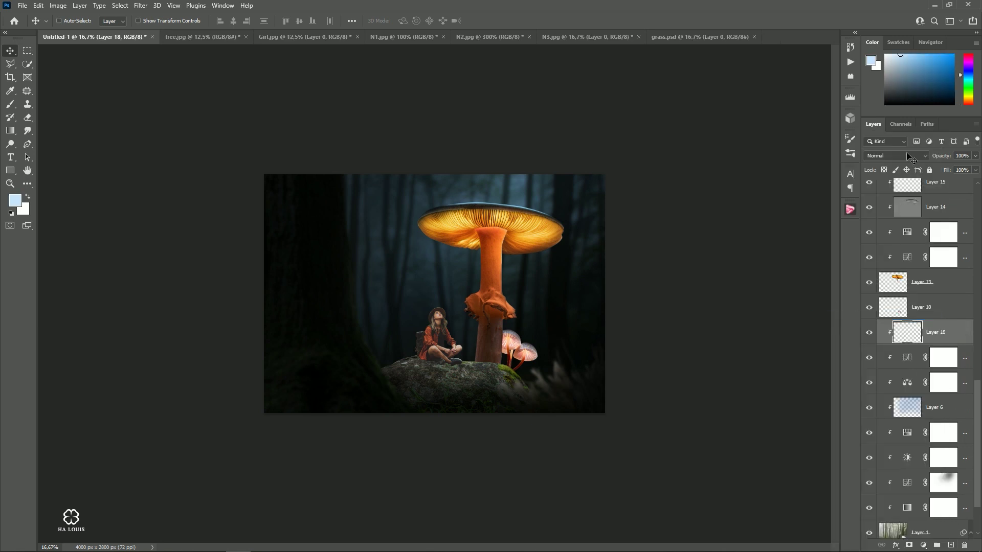
Set Layer 18 to Overlay and choose pale blue #bae3ff as foreground colour
click(895, 155)
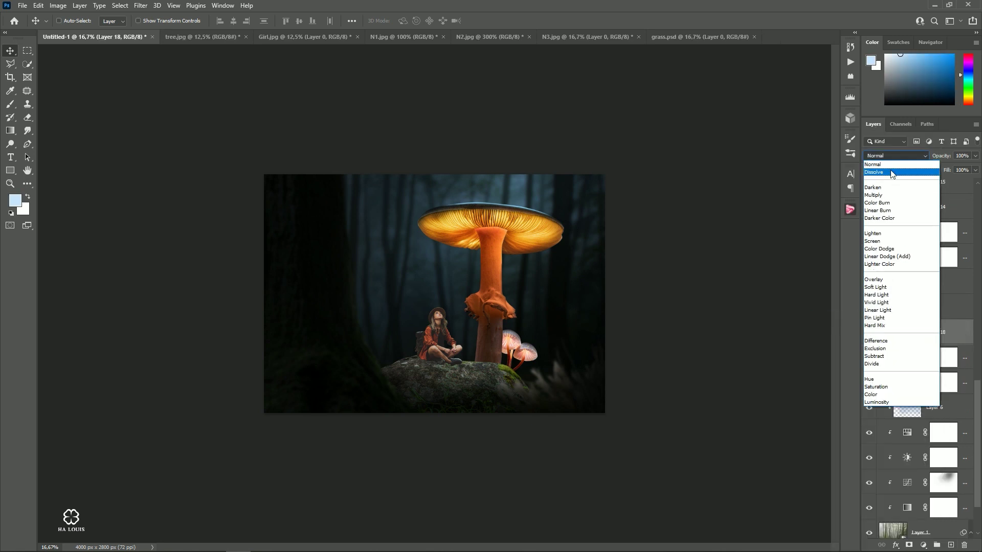
click(875, 279)
click(10, 90)
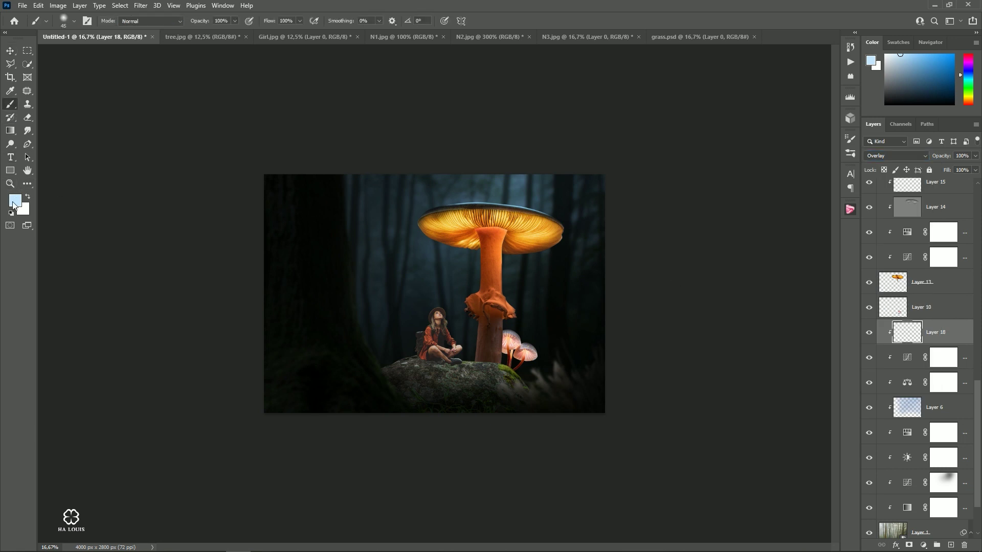
click(15, 199)
drag(565, 110, 576, 81)
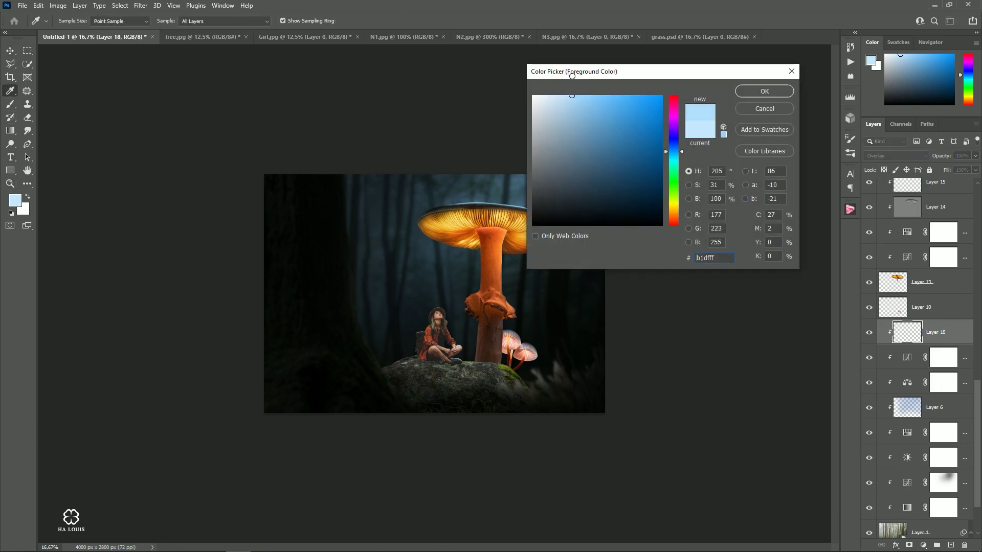
click(763, 92)
Set the brush to about 16% opacity and roughly 1200 px size
key(b)
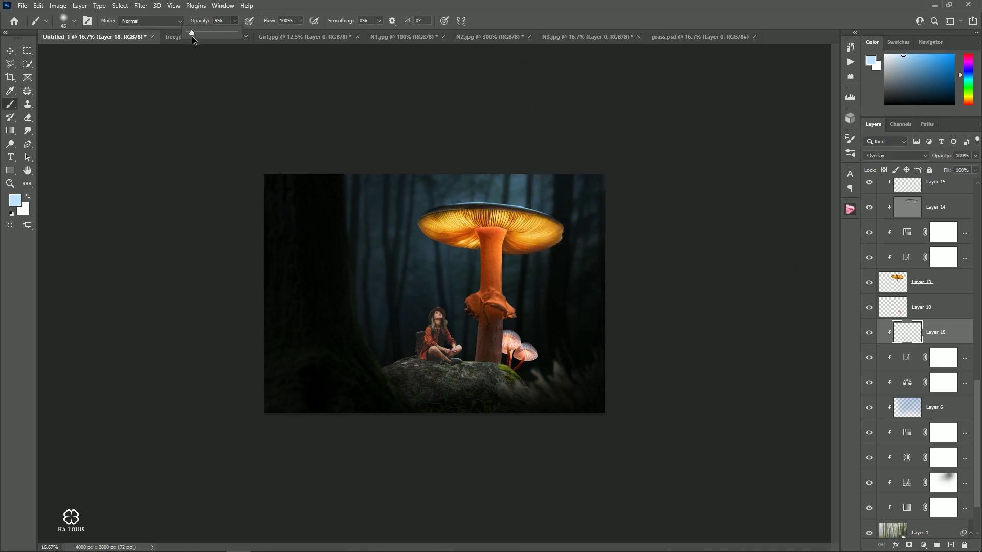
drag(191, 36, 196, 31)
key(ctrl+plus)
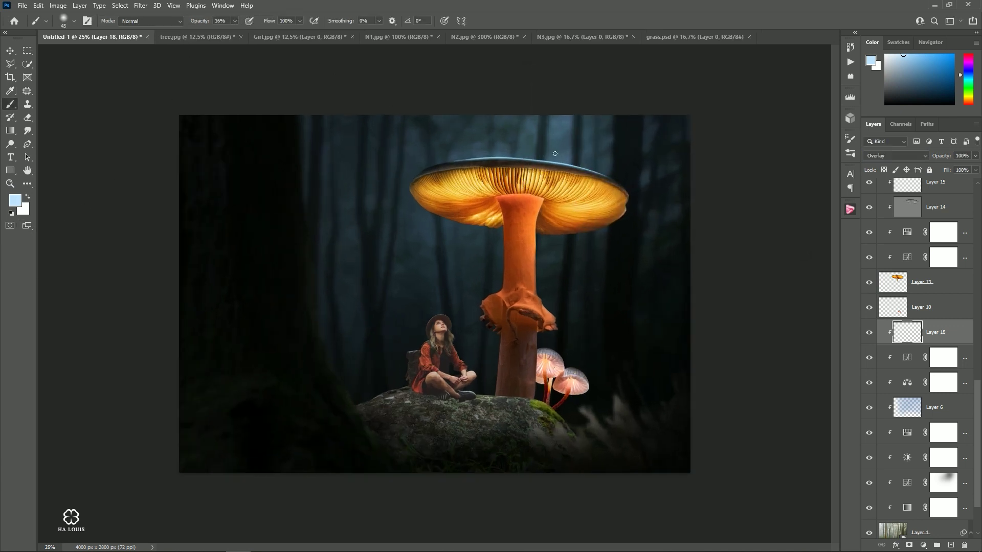
key(bracketright)
key(bracketright)
key(bracketright)
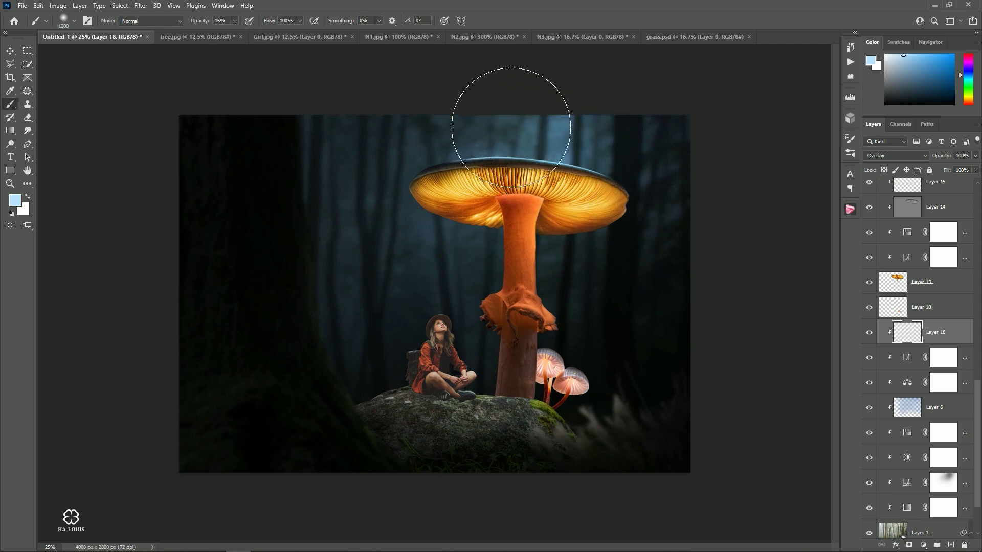
key(bracketright)
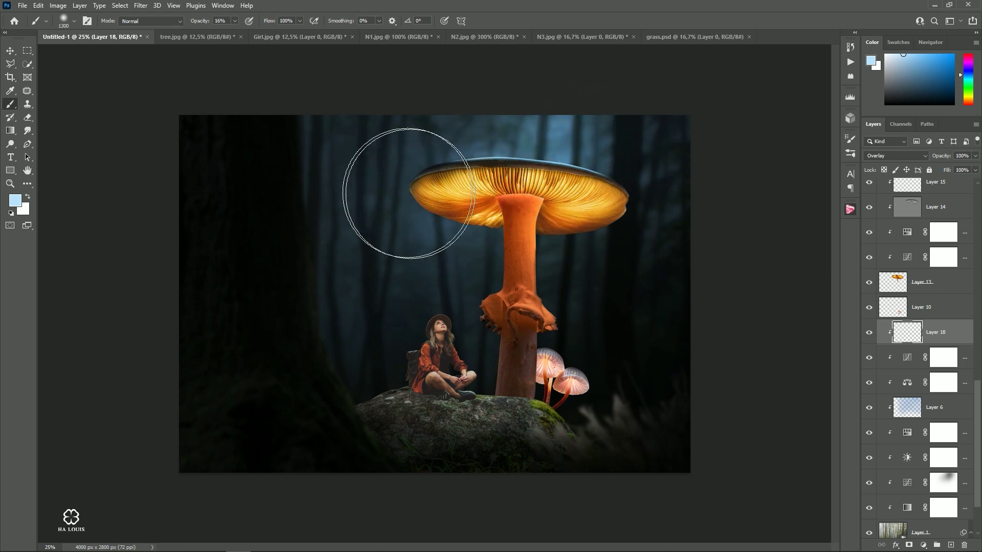
key(bracketleft)
key(bracketleft)
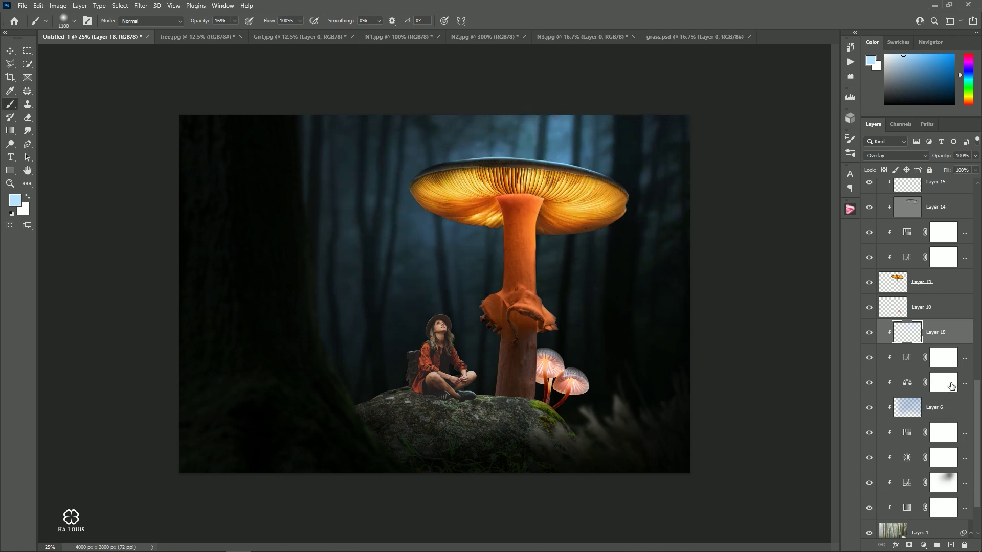
drag(979, 392, 925, 454)
Target the Curves 1 layer mask and resize the brush, checking the whole image
click(940, 448)
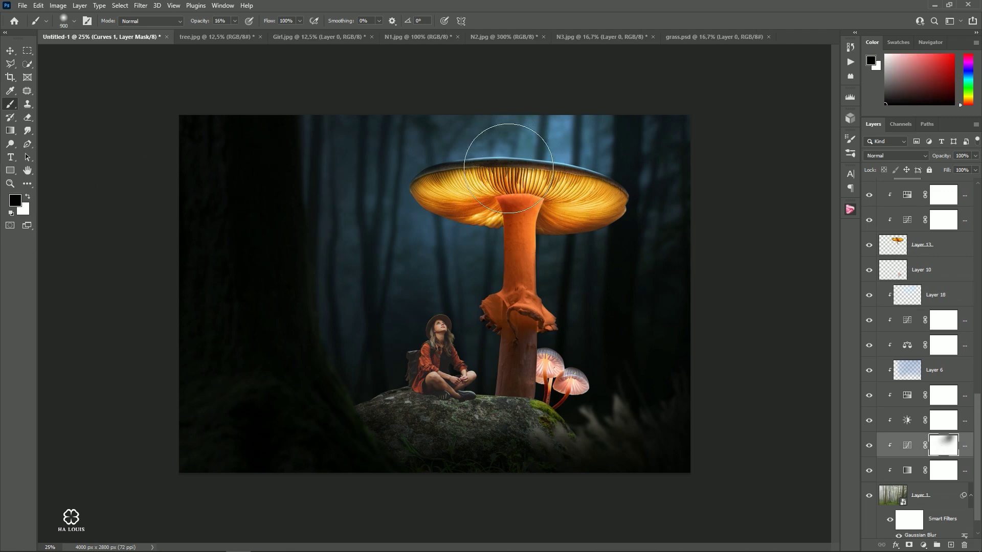
key(bracketleft)
key(bracketleft)
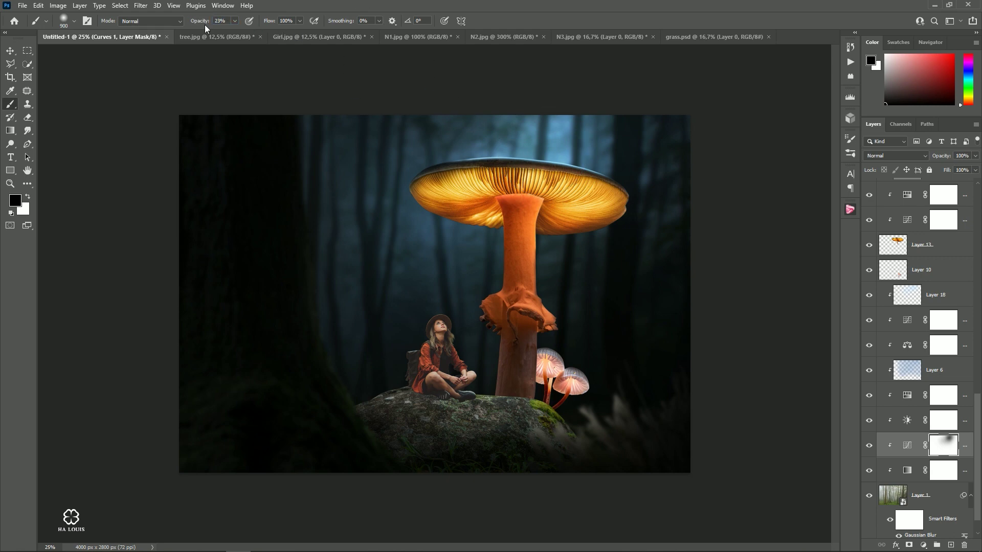
key(bracketright)
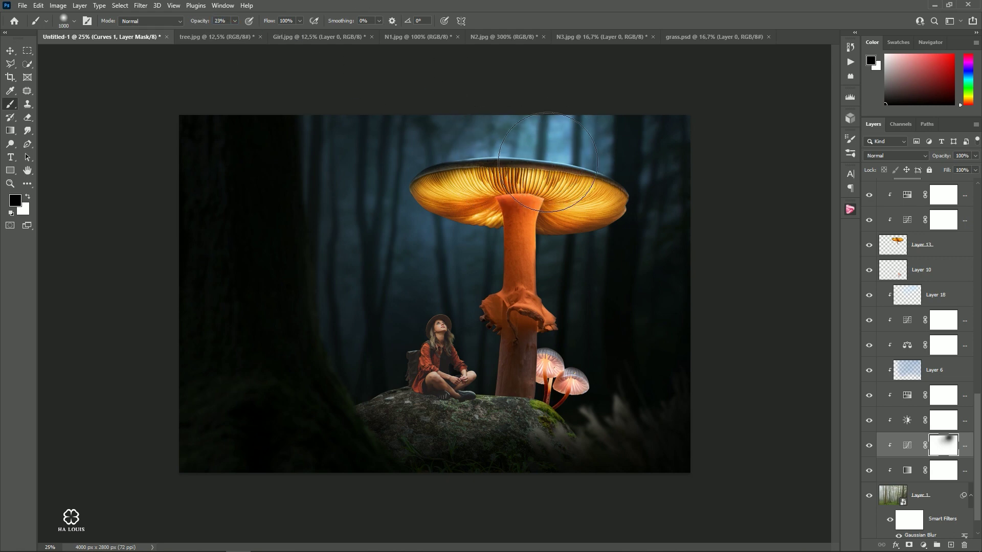
key(v)
key(ctrl+minus)
key(ctrl+minus)
key(ctrl+minus)
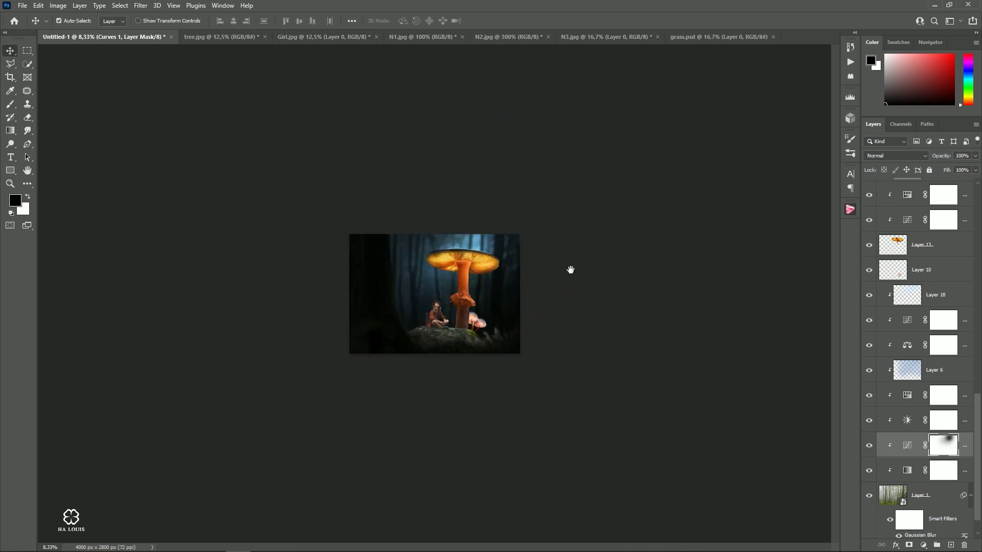
key(ctrl+plus)
key(ctrl+plus)
key(ctrl+plus)
key(b)
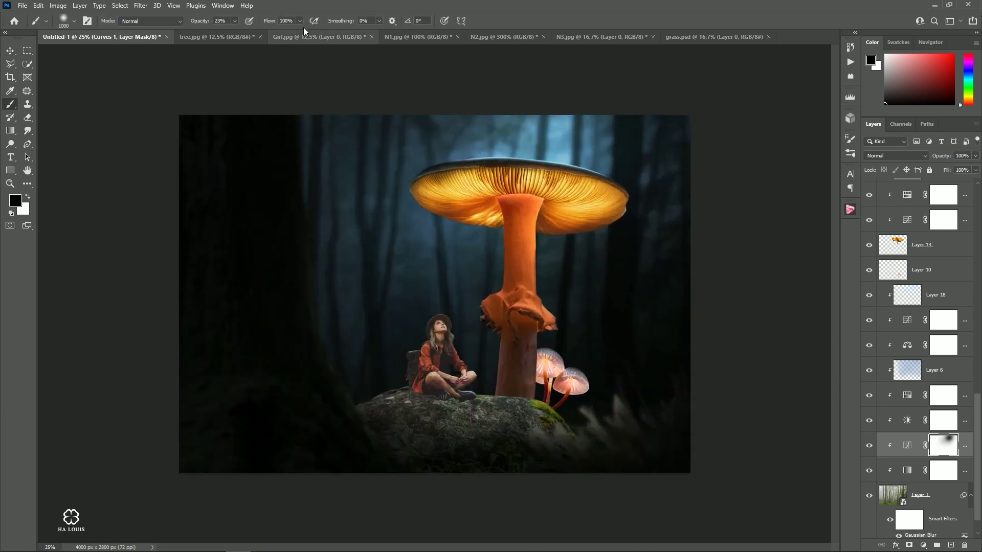
Lower the brush opacity and enlarge it to lift the darkening around the cap
click(235, 21)
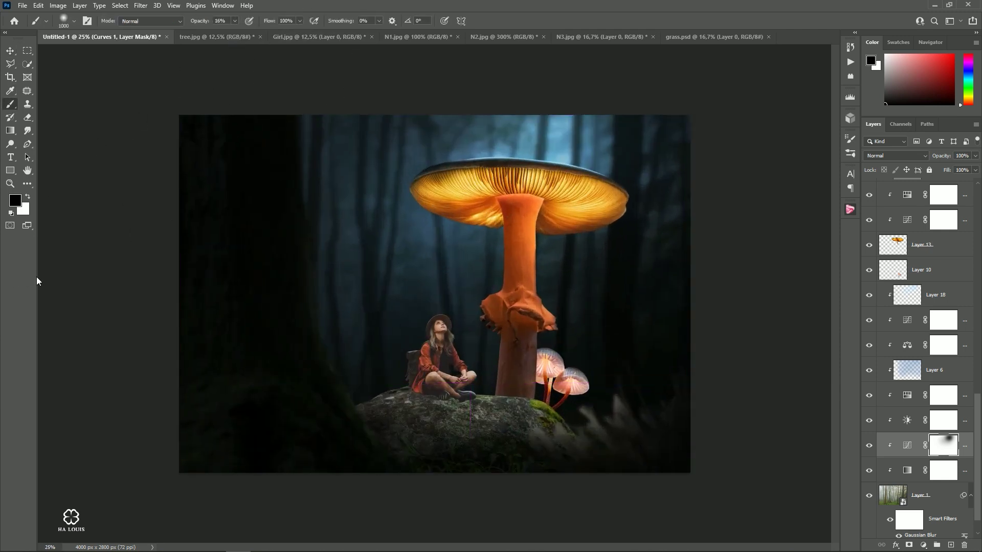
key(bracketright)
key(bracketright)
key(bracketright)
key(bracketright)
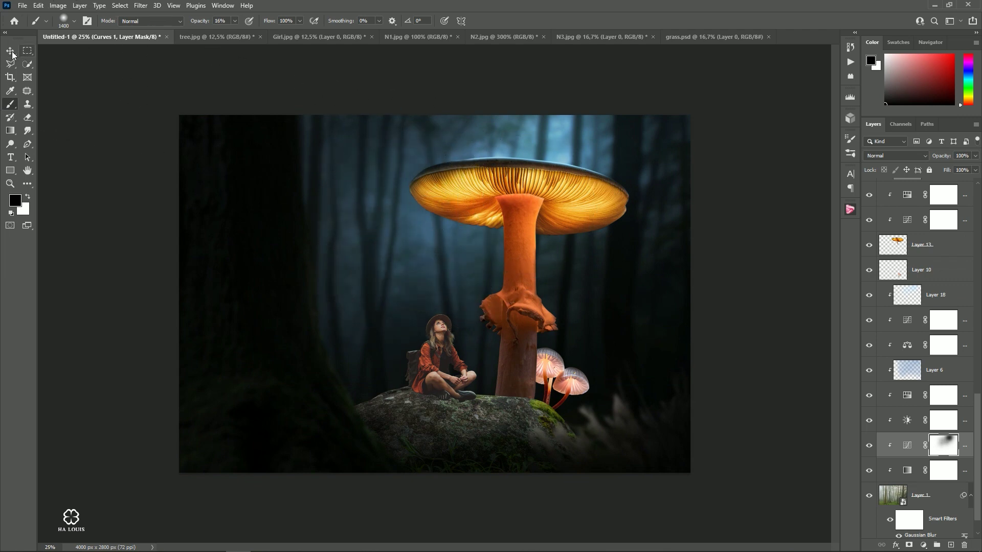
scroll(519, 206, down, 3)
scroll(491, 306, down, 1)
scroll(490, 306, up, 3)
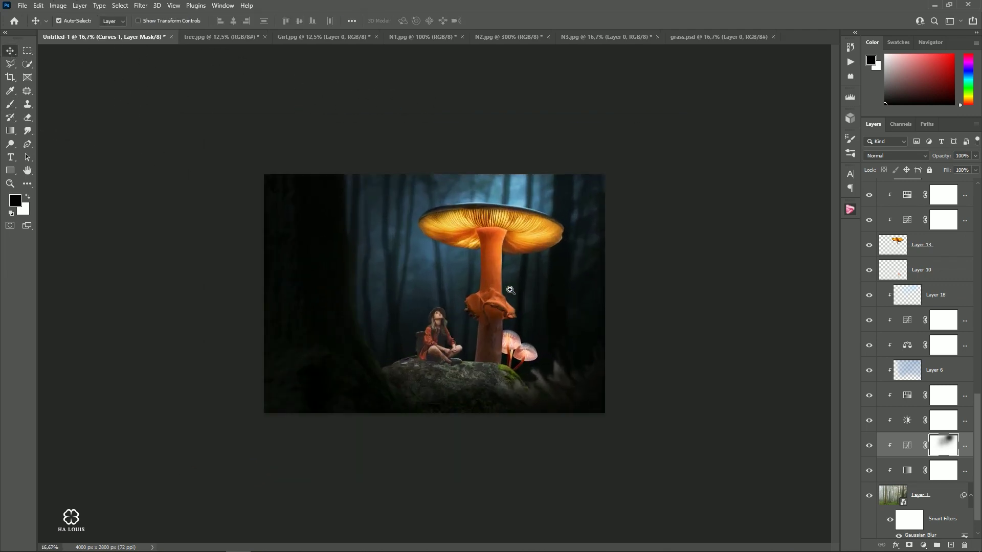
scroll(512, 286, up, 1)
scroll(543, 267, down, 1)
scroll(580, 268, up, 1)
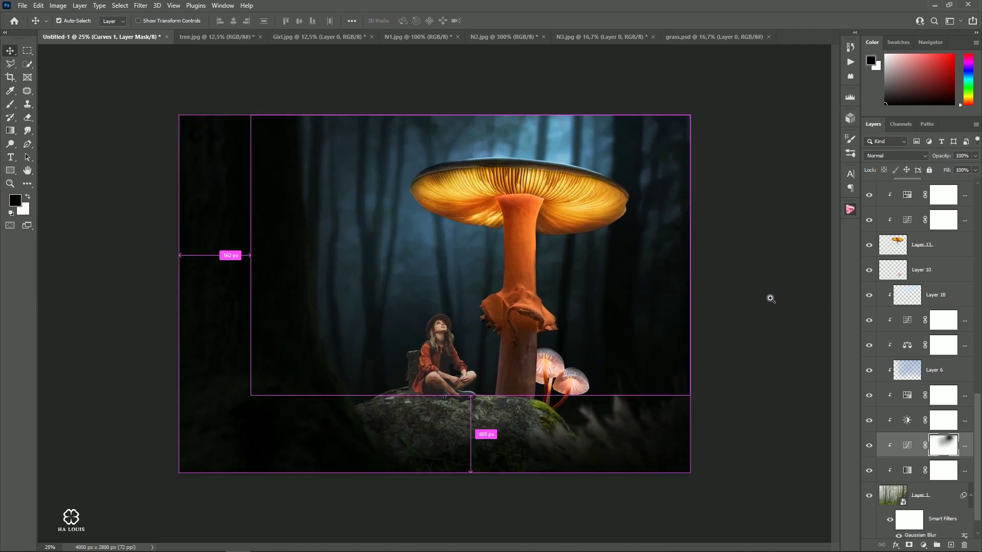
Add a Hue/Saturation adjustment above Layer 10 with Saturation -17
click(929, 274)
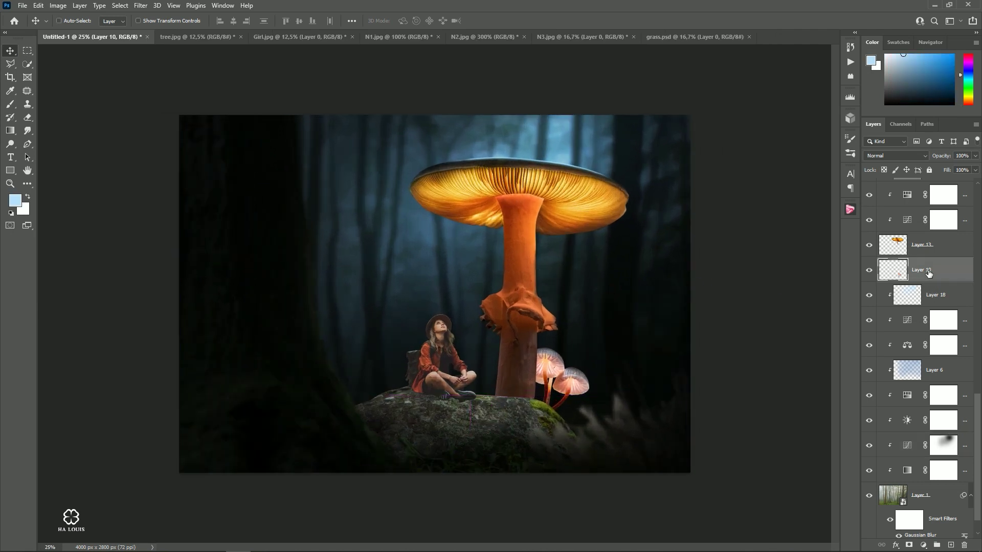
click(923, 546)
click(921, 441)
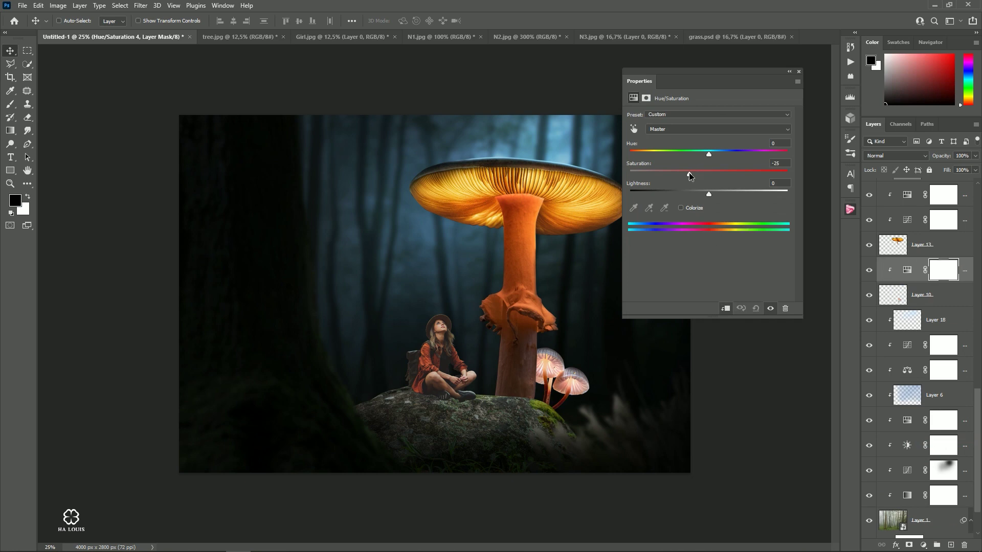
click(799, 72)
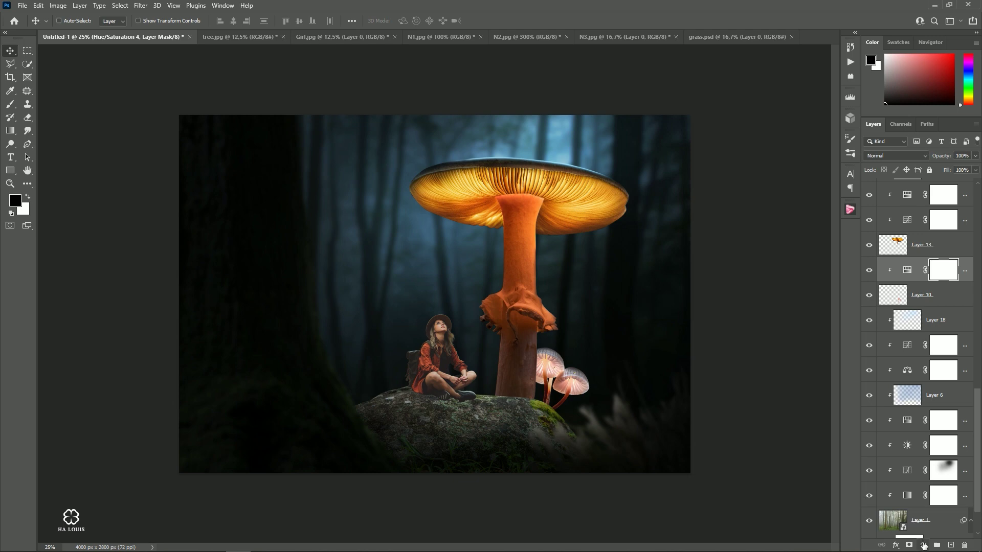
Add a Curves 8 adjustment with the midpoint dipped slightly to darken midtones
click(924, 546)
click(921, 413)
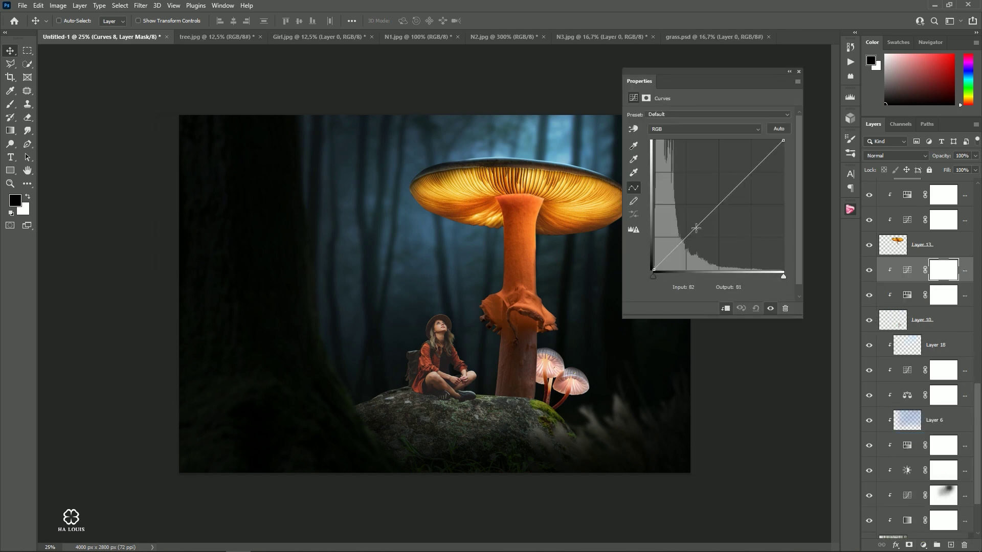
drag(696, 228, 698, 233)
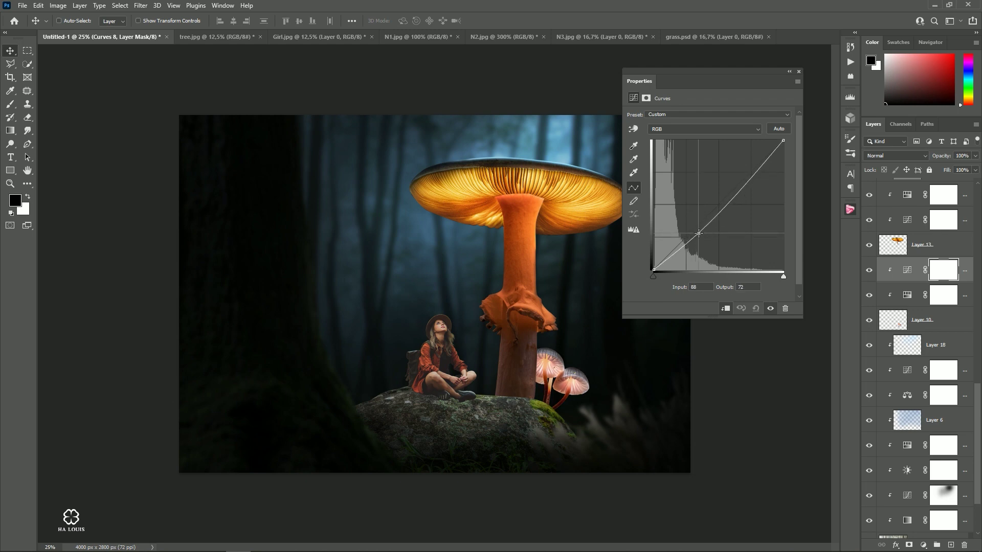
click(798, 72)
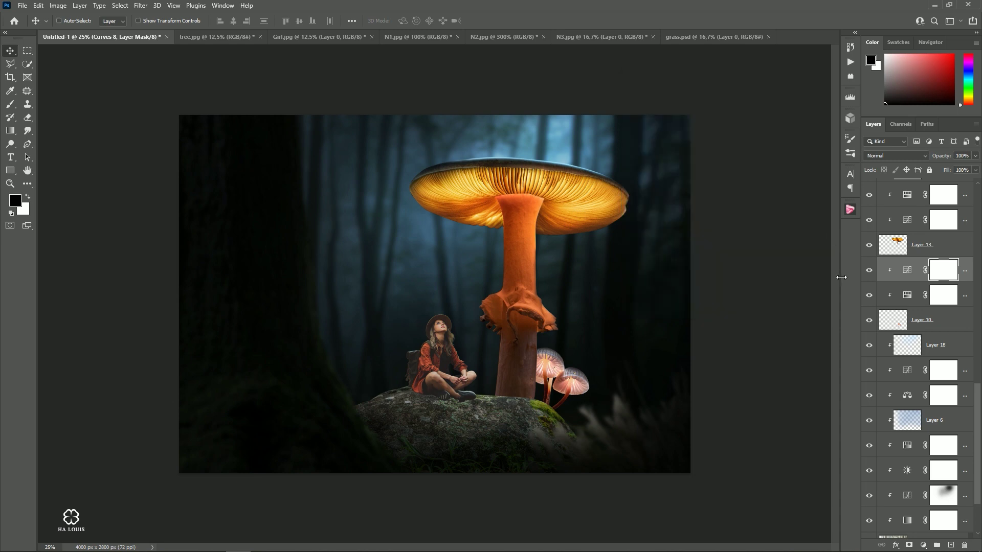
Toggle the Curves adjustment on and off to compare the small mushrooms
click(869, 271)
click(869, 271)
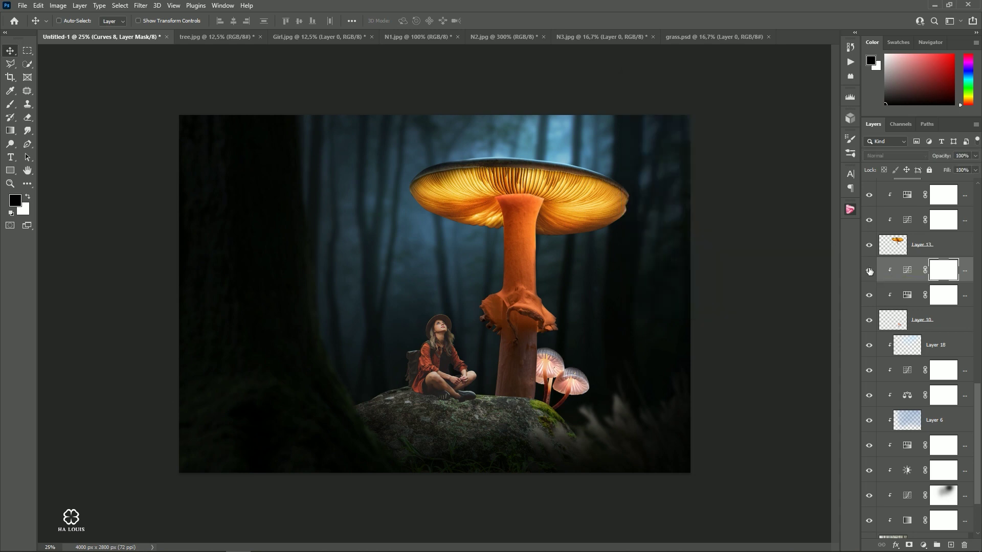
click(870, 270)
click(870, 271)
click(870, 270)
Move the Gradient Map and Curves adjustments above Layer 9, clip them, and turn them on
scroll(892, 287, up, 1)
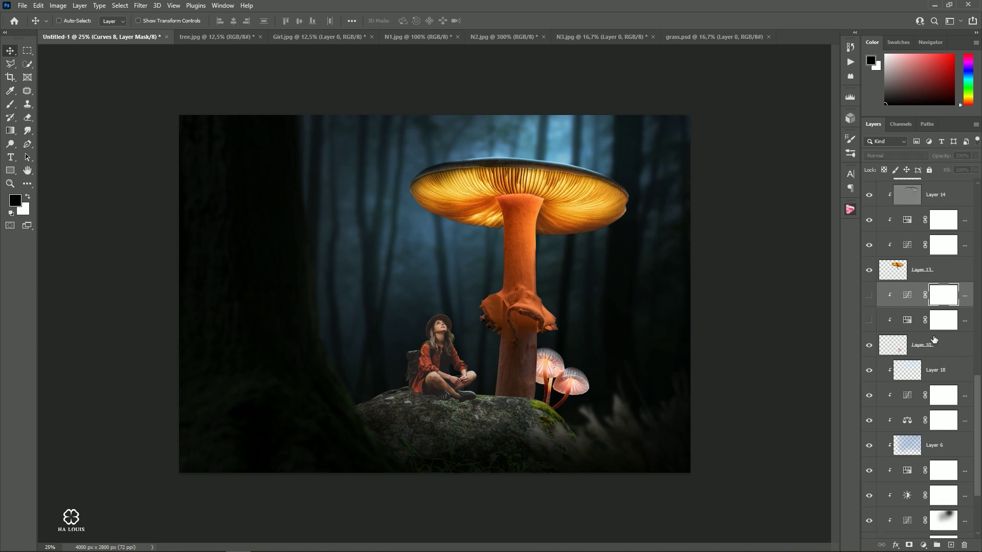
shift+click(964, 321)
scroll(954, 319, up, 2)
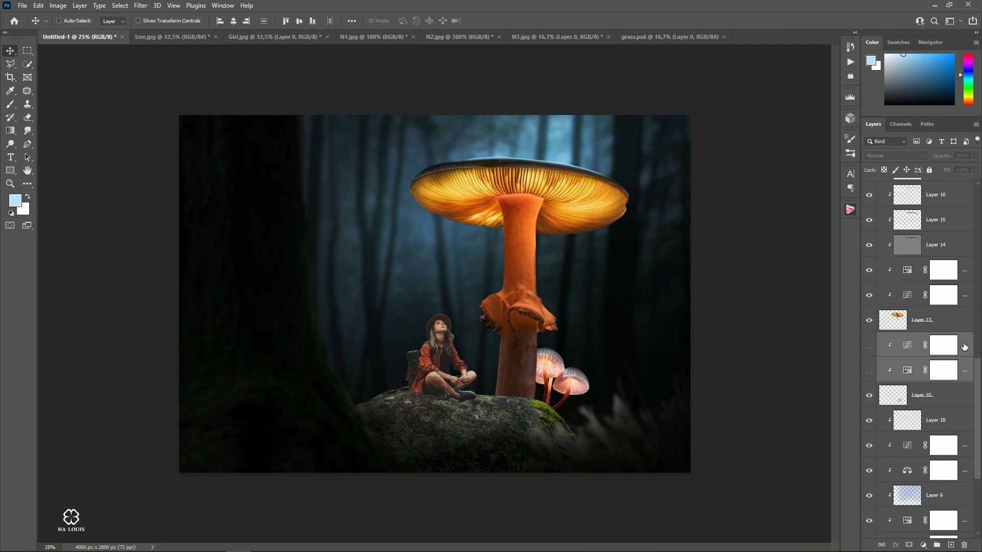
scroll(965, 348, up, 2)
drag(965, 397, 941, 184)
alt+click(954, 231)
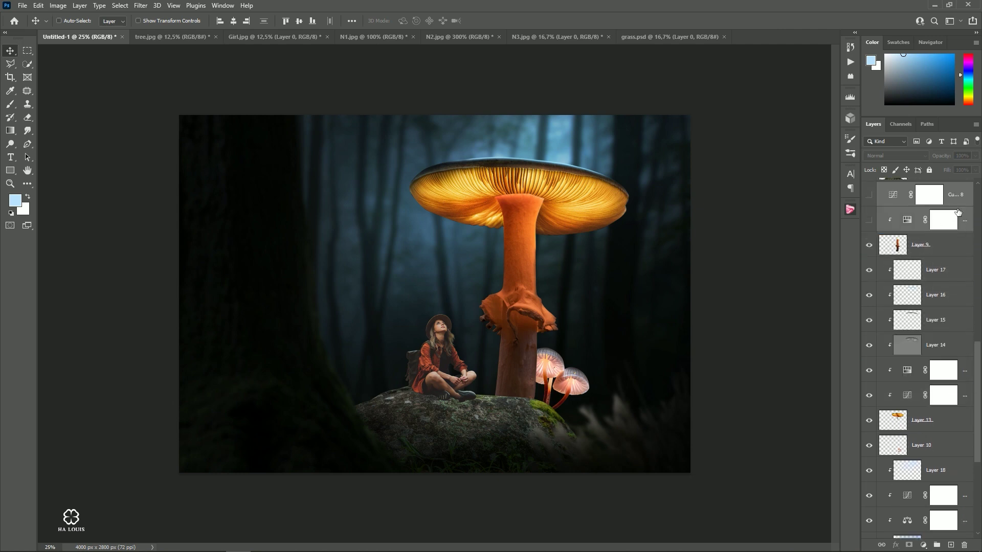
alt+click(965, 206)
click(869, 222)
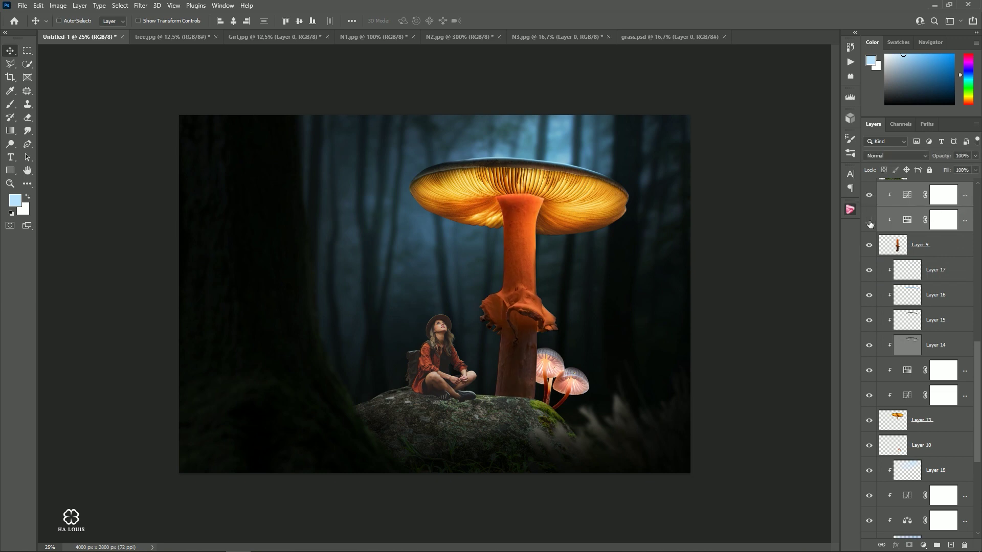
Target the Curves mask with a roughly 100 px brush, then select Layer 9
click(908, 198)
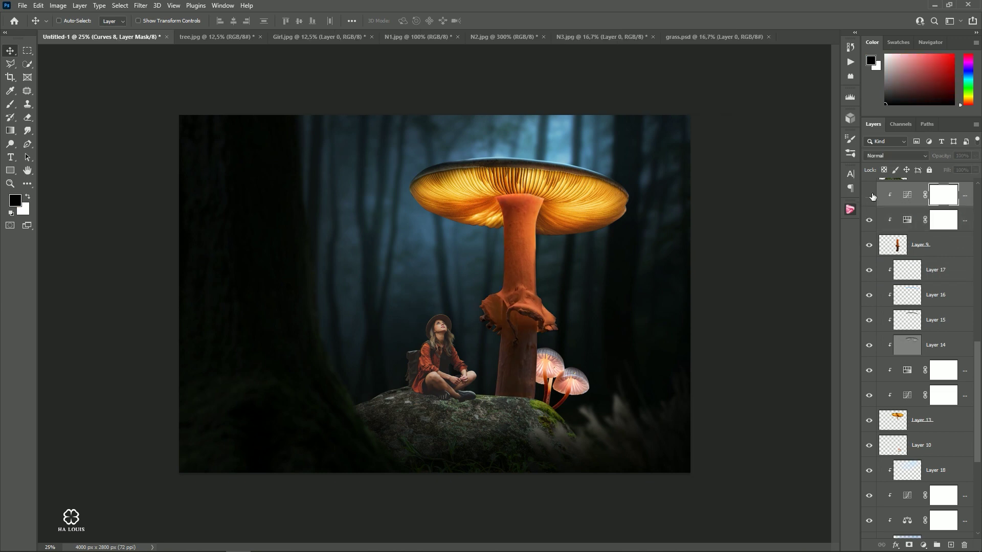
click(870, 195)
click(16, 105)
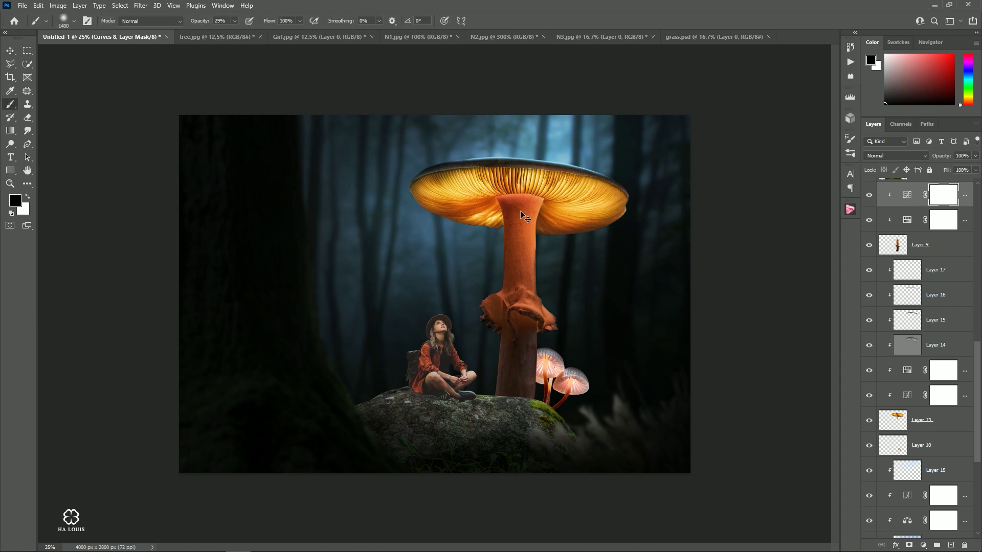
scroll(521, 214, up, 2)
scroll(537, 201, up, 1)
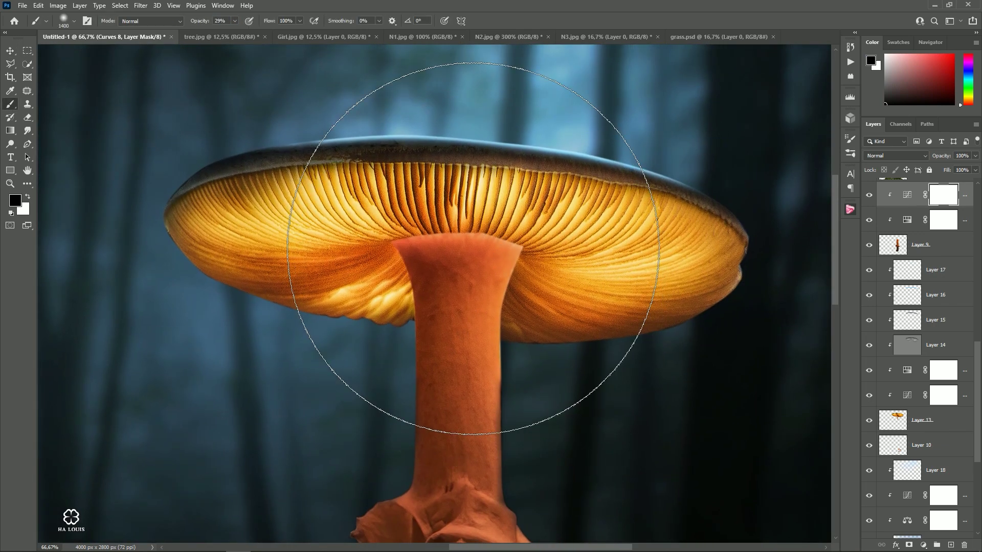
key(bracketleft)
key(bracketleft)
key(bracketleft)
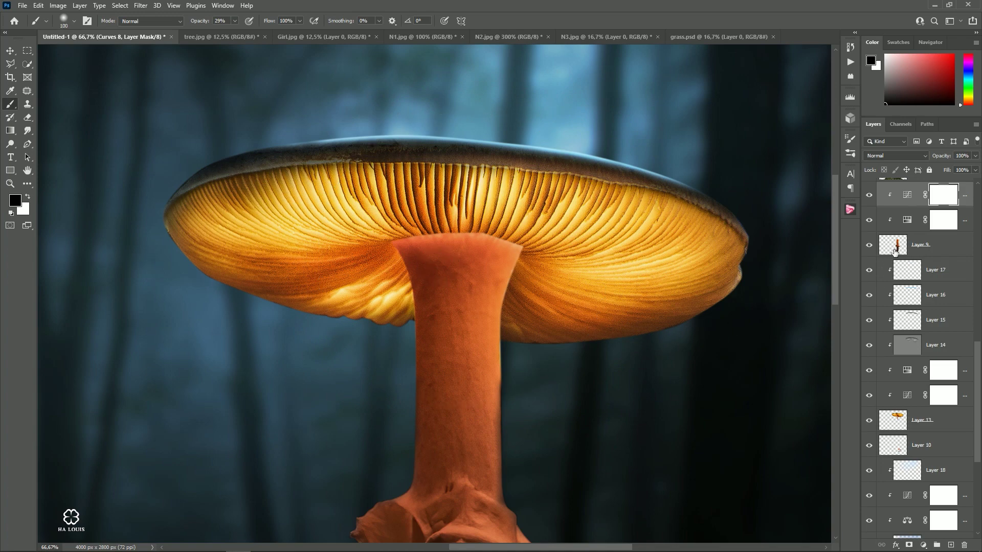
click(895, 250)
click(399, 255)
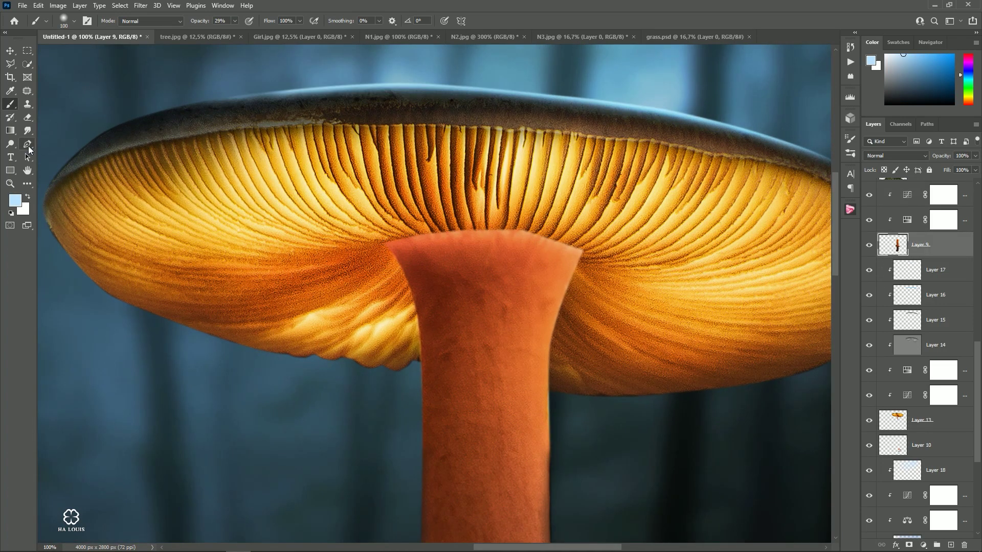
Erase the stem's top edge on Layer 9 with a 100% eraser to reveal the glowing gills
click(29, 146)
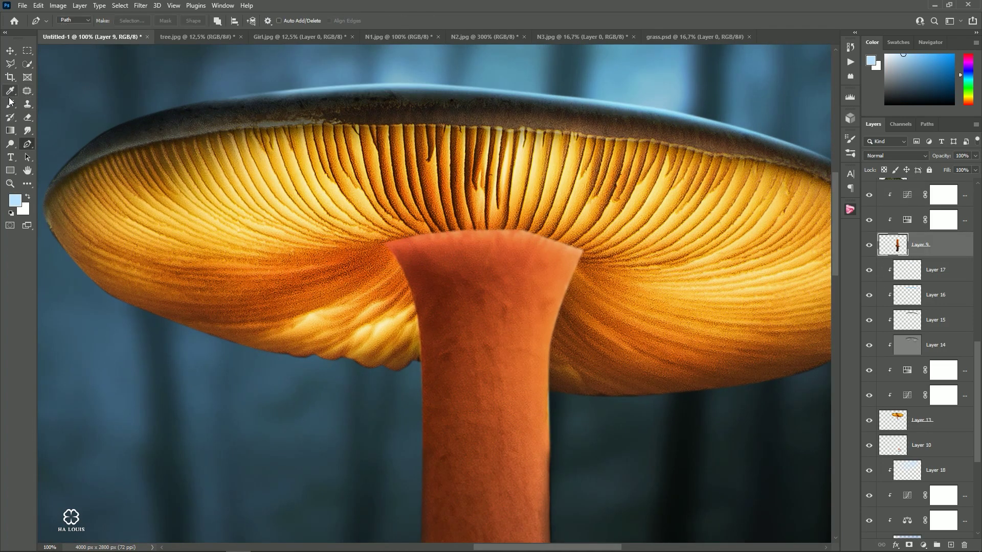
click(30, 119)
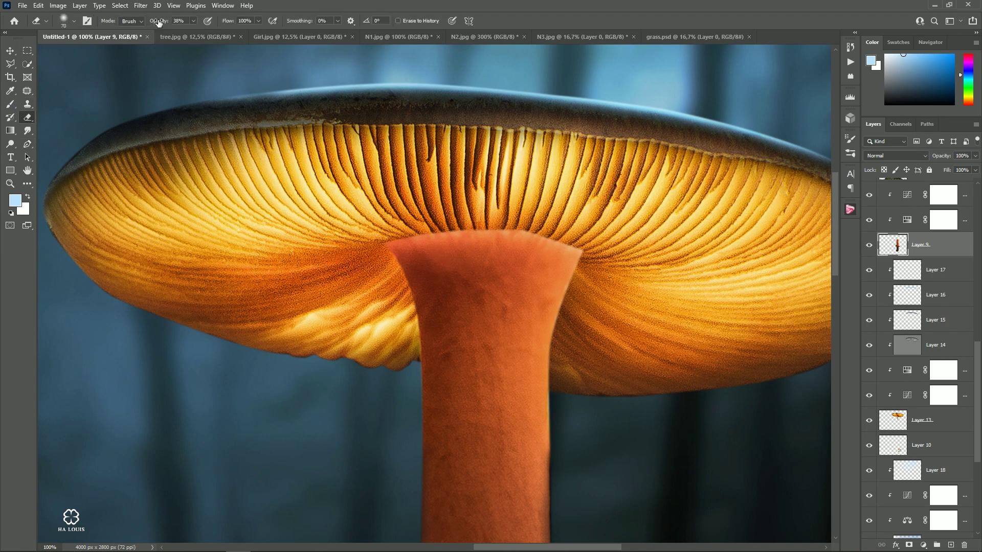
drag(159, 22, 319, 53)
scroll(491, 225, up, 1)
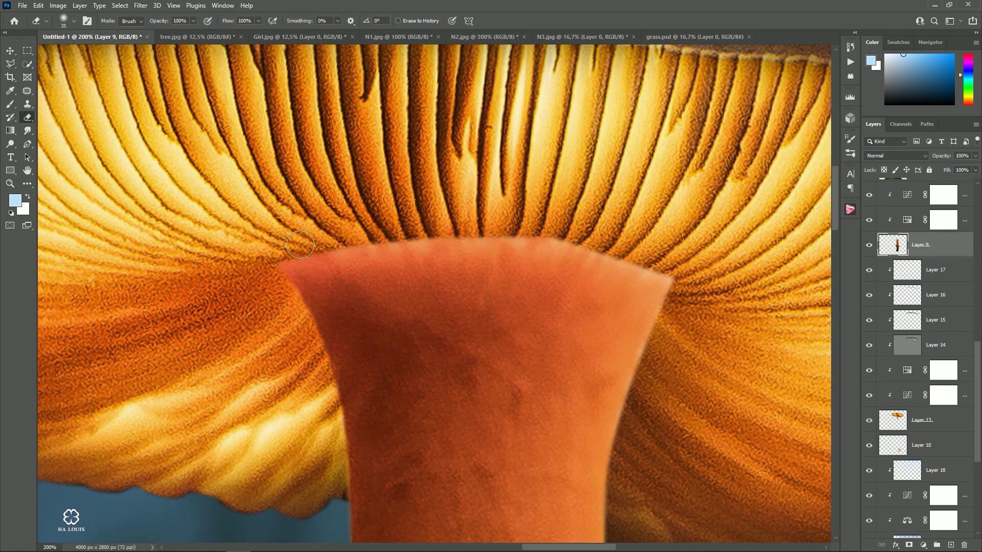
drag(281, 254, 711, 290)
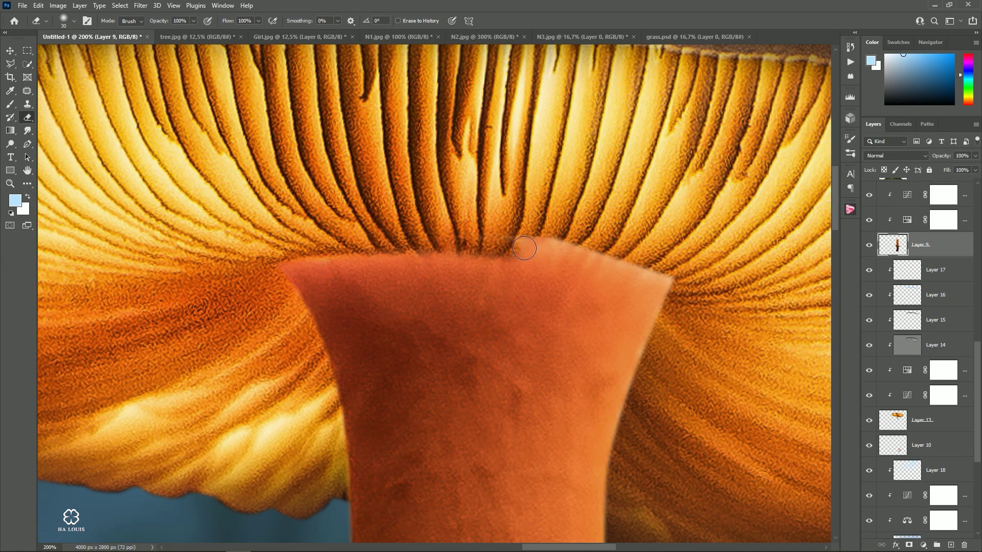
drag(594, 239, 506, 238)
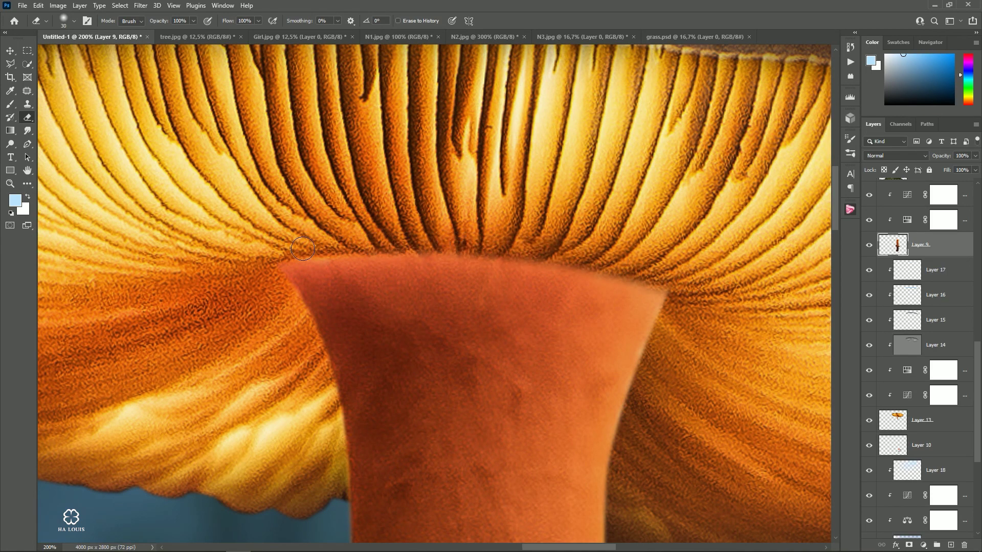
drag(302, 249, 766, 325)
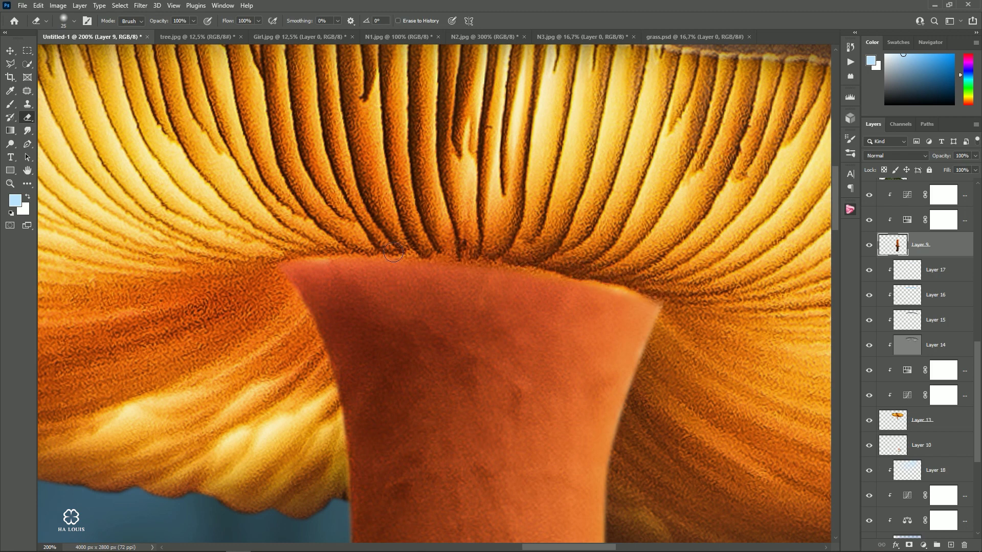
Trim the stem's right and left edges below the cap, comparing with Layer 9 hidden
scroll(266, 264, down, 1)
scroll(335, 255, down, 4)
mouse_move(303, 146)
mouse_down()
mouse_move(338, 227)
mouse_move(343, 371)
mouse_up()
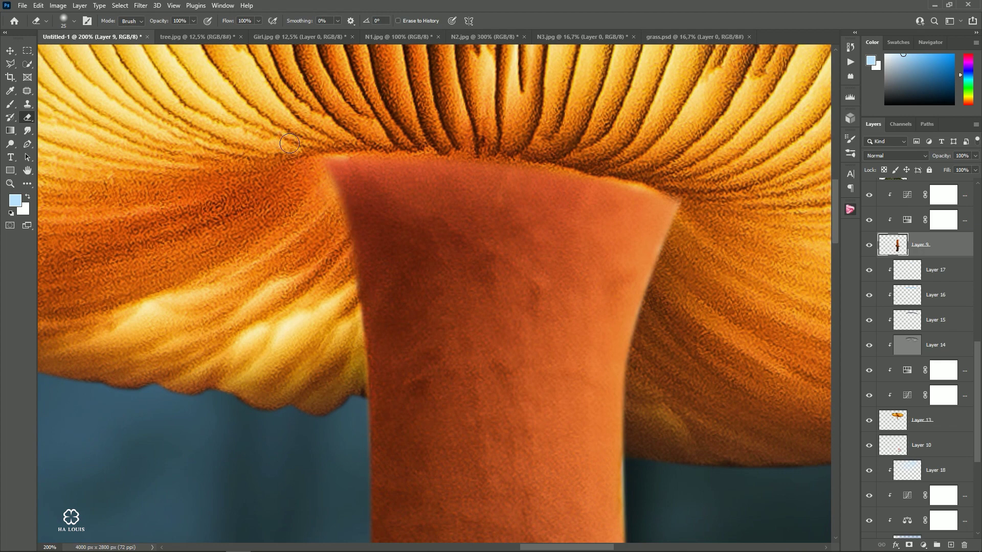
drag(674, 178, 644, 370)
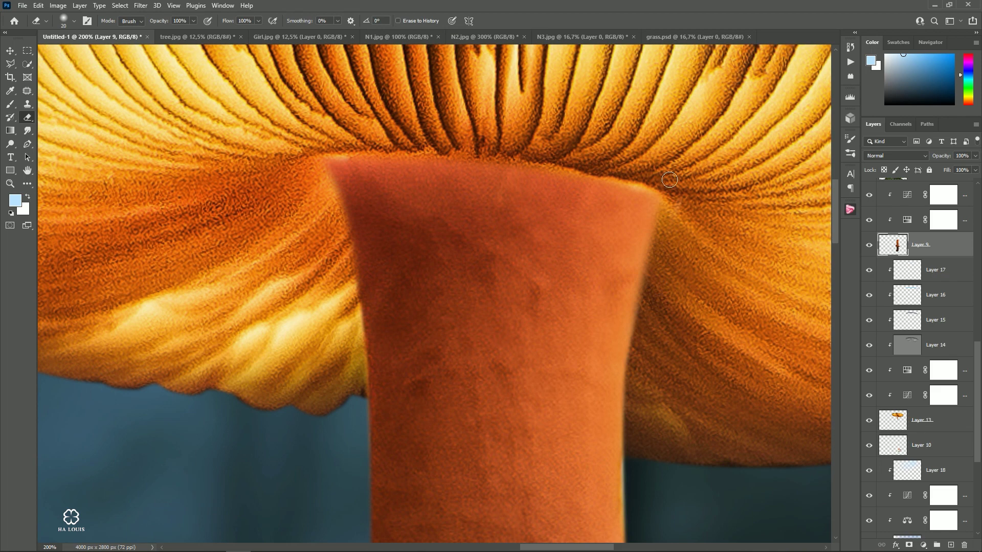
drag(657, 234, 621, 399)
click(868, 246)
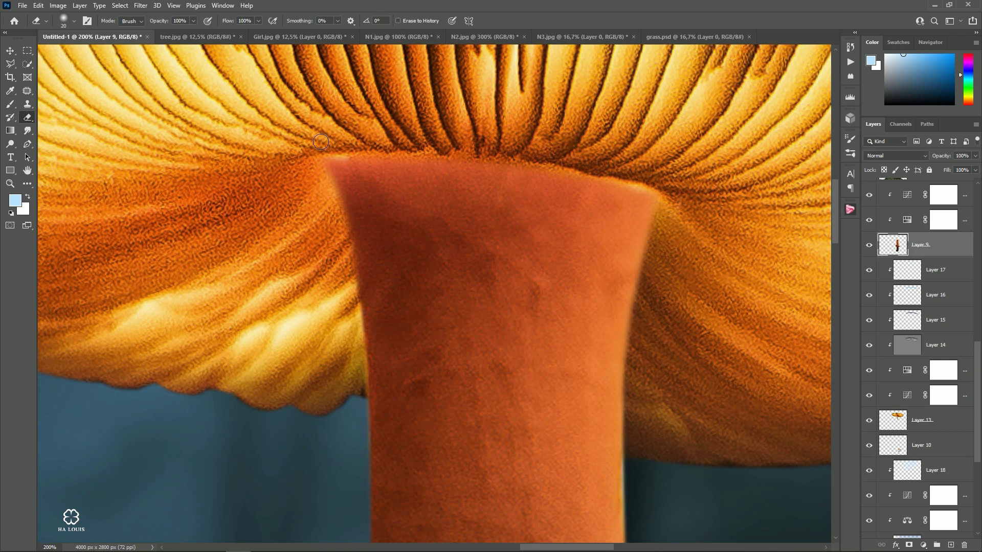
drag(331, 159, 347, 233)
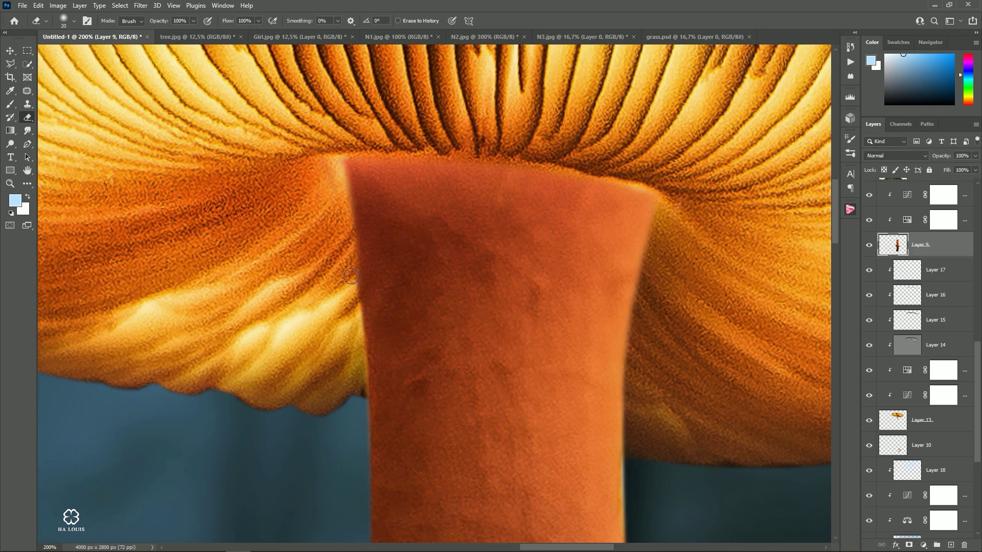
drag(351, 276, 354, 375)
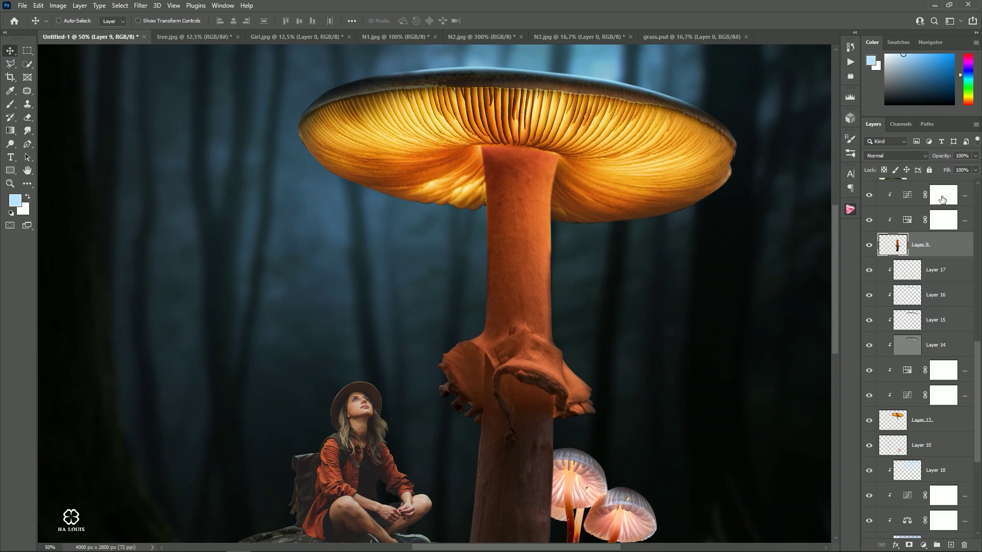
Brush black on the Curves 8 mask near the stem top to ease its darkening
click(942, 200)
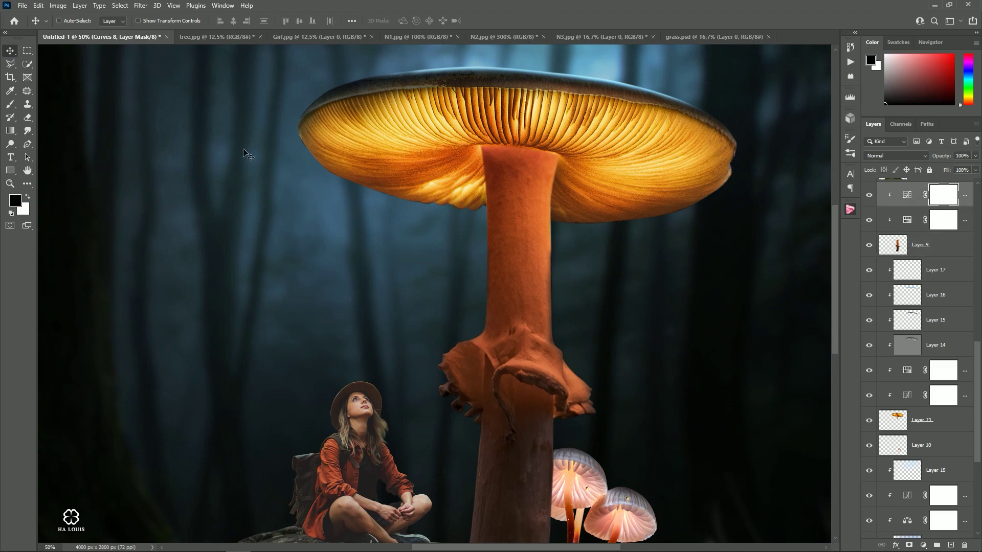
click(11, 105)
scroll(504, 176, up, 1)
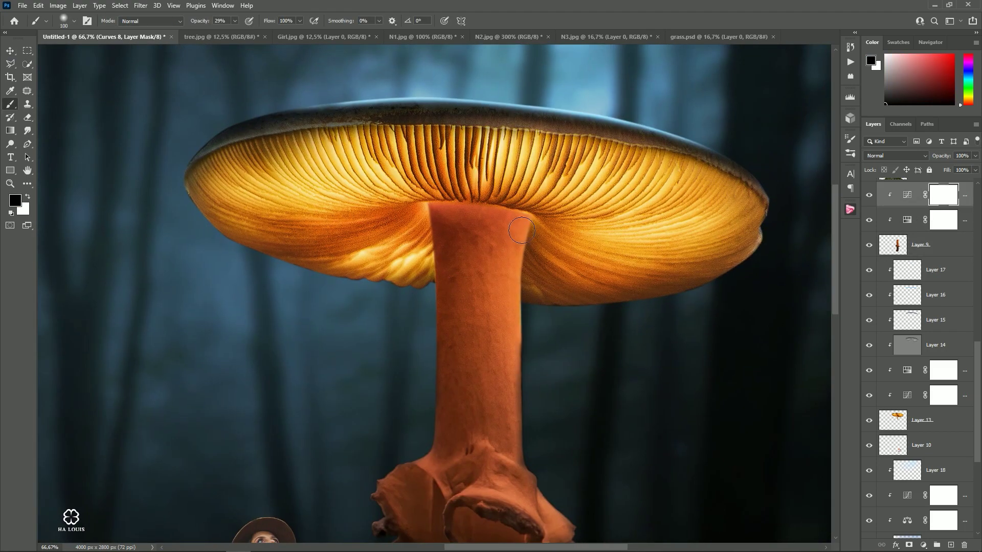
drag(450, 213, 456, 219)
key(bracketright)
key(bracketright)
key(bracketright)
key(bracketleft)
key(bracketright)
click(869, 194)
Paint out the curves darkening on the collar's right side and the lower stem
drag(565, 390, 555, 258)
key(bracketleft)
key(bracketleft)
key(bracketleft)
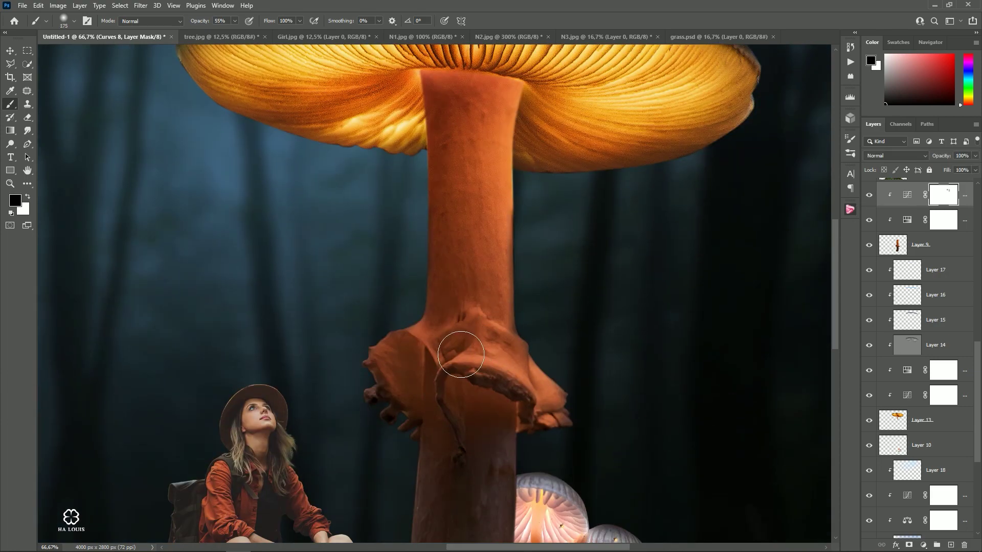
drag(505, 358, 560, 386)
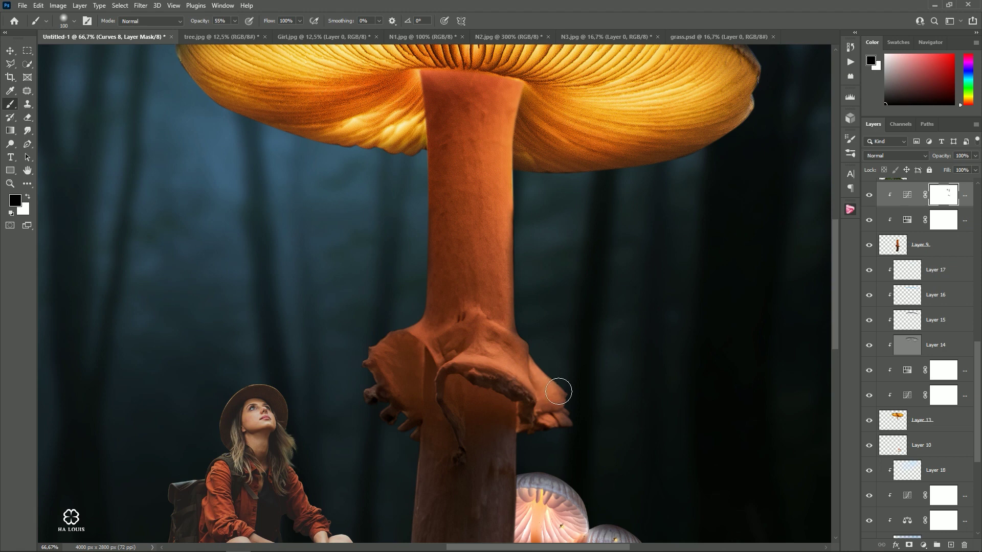
key(bracketright)
key(bracketright)
key(bracketright)
key(bracketleft)
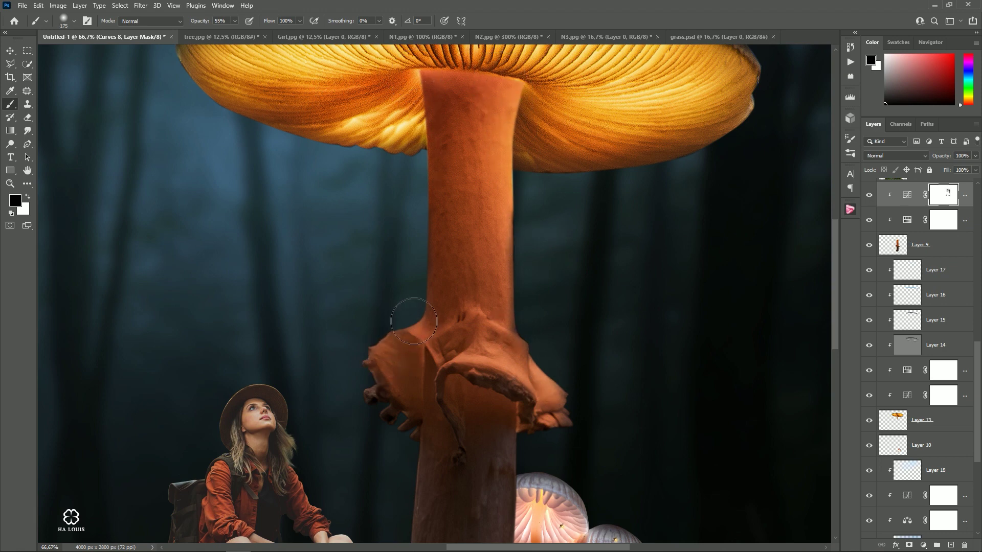
scroll(534, 461, down, 3)
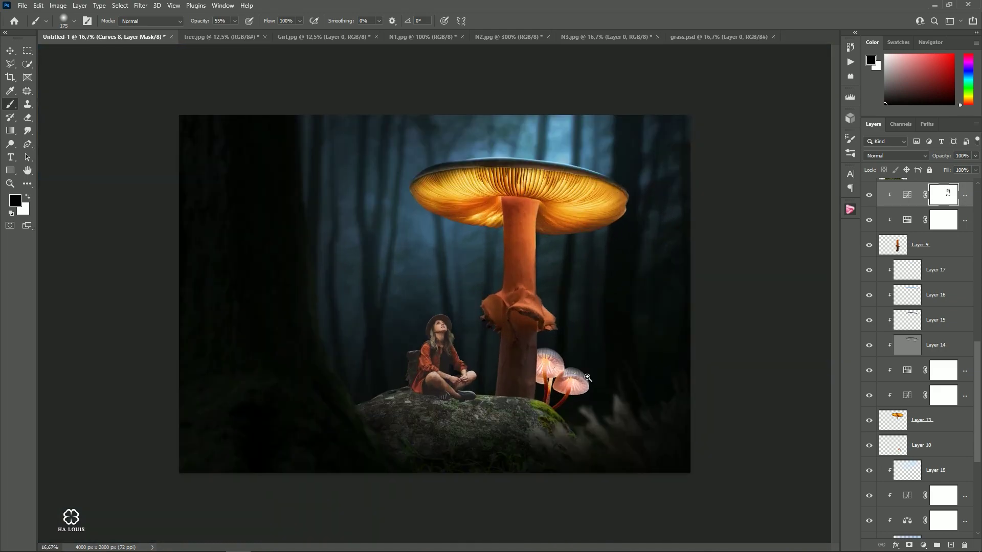
scroll(567, 448, up, 1)
key(bracketright)
key(bracketright)
key(bracketright)
key(bracketleft)
key(bracketleft)
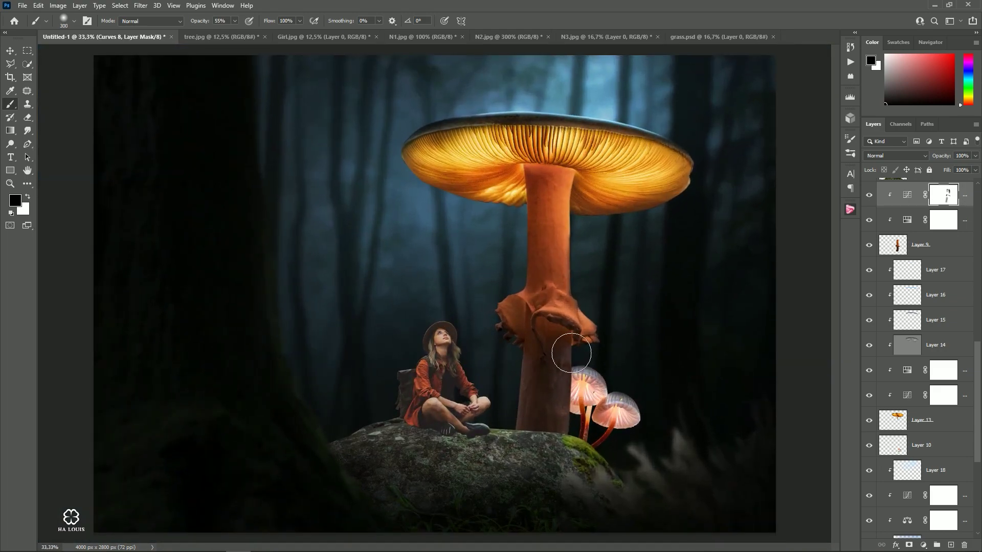
drag(566, 353, 568, 419)
key(bracketright)
key(bracketright)
key(bracketright)
key(bracketleft)
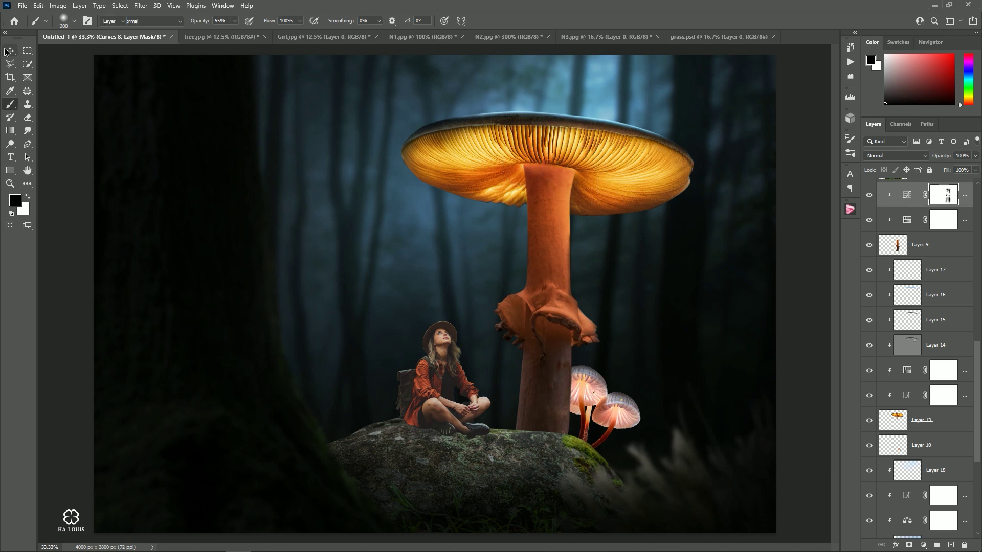
key(ctrl+minus)
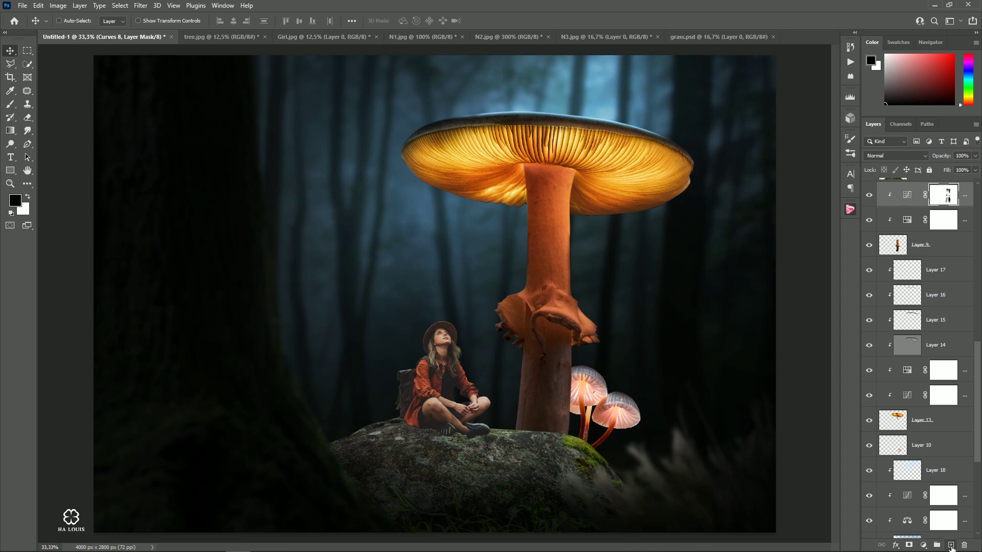
Add a new Layer 19 clipped to the layer below, blended as Overlay
click(951, 545)
right_click(945, 200)
click(839, 315)
click(895, 155)
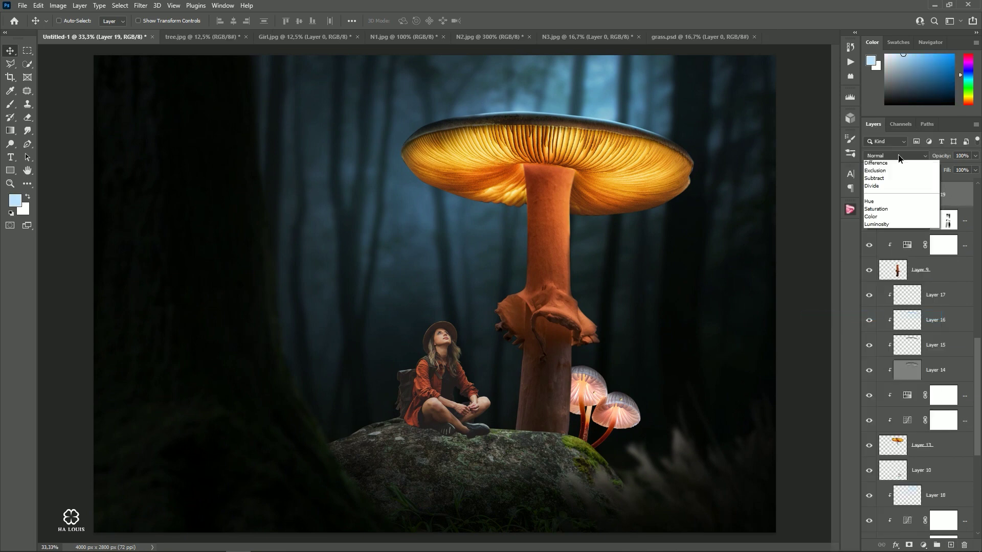
click(881, 285)
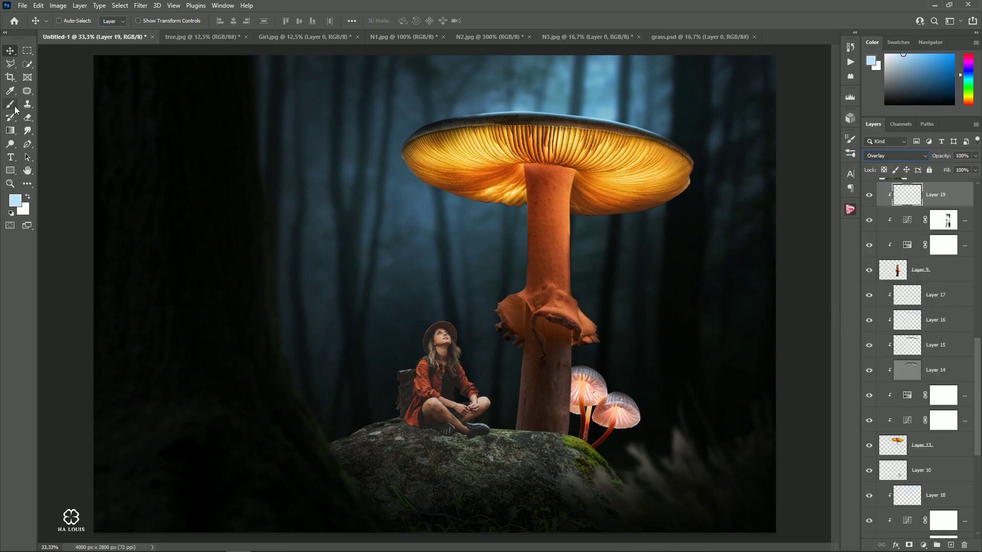
Set the foreground to a pale peach sampled from the mushroom stem's orange
click(10, 91)
click(15, 200)
click(673, 217)
drag(674, 221, 674, 223)
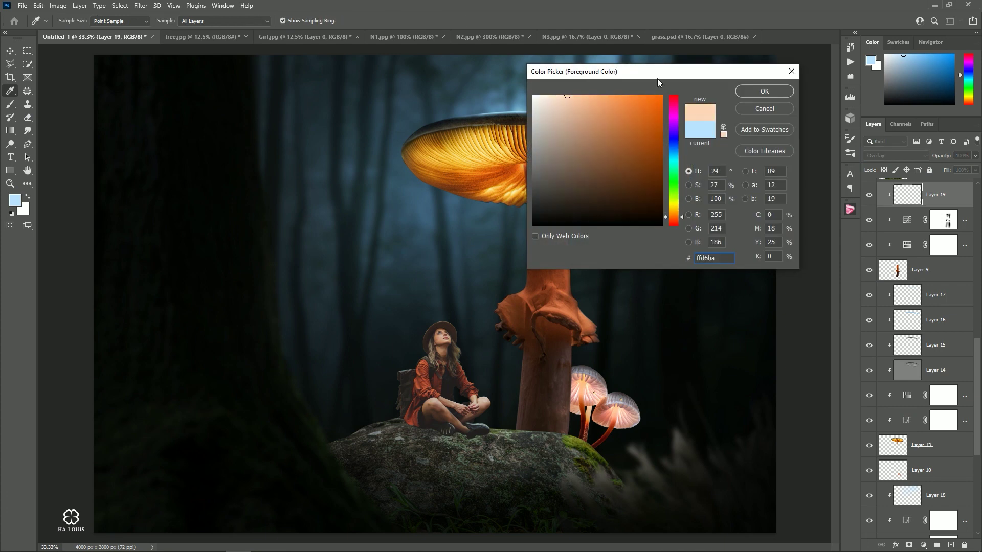
drag(645, 75, 758, 91)
click(565, 195)
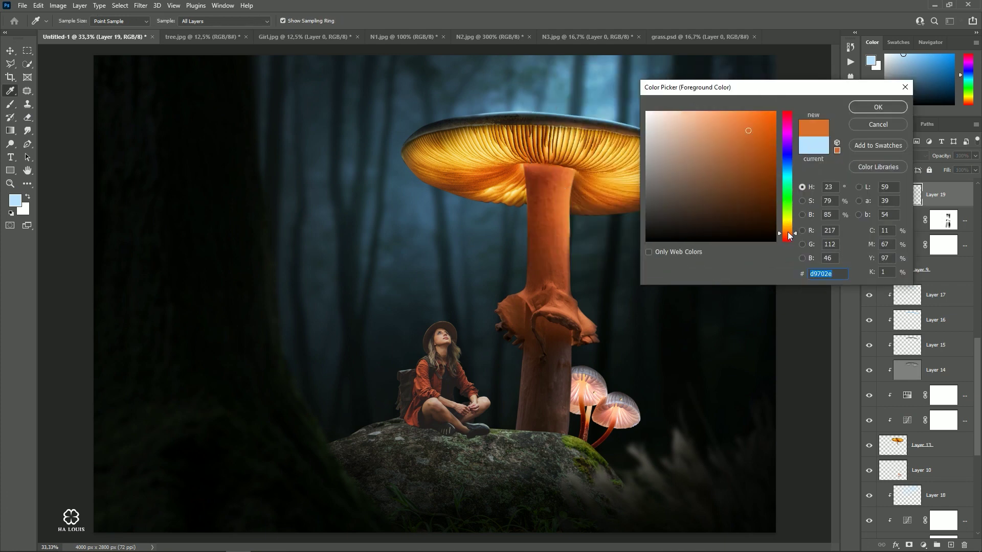
drag(788, 234, 787, 233)
drag(729, 135, 705, 93)
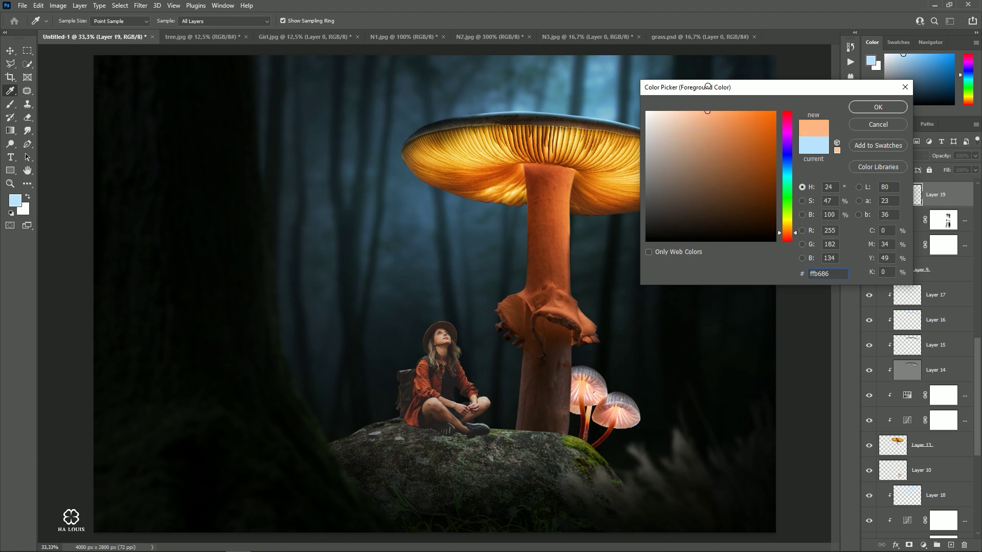
click(877, 106)
Paint peach light over the upper stem and gills with a 400 px brush at 31% opacity
scroll(556, 199, up, 2)
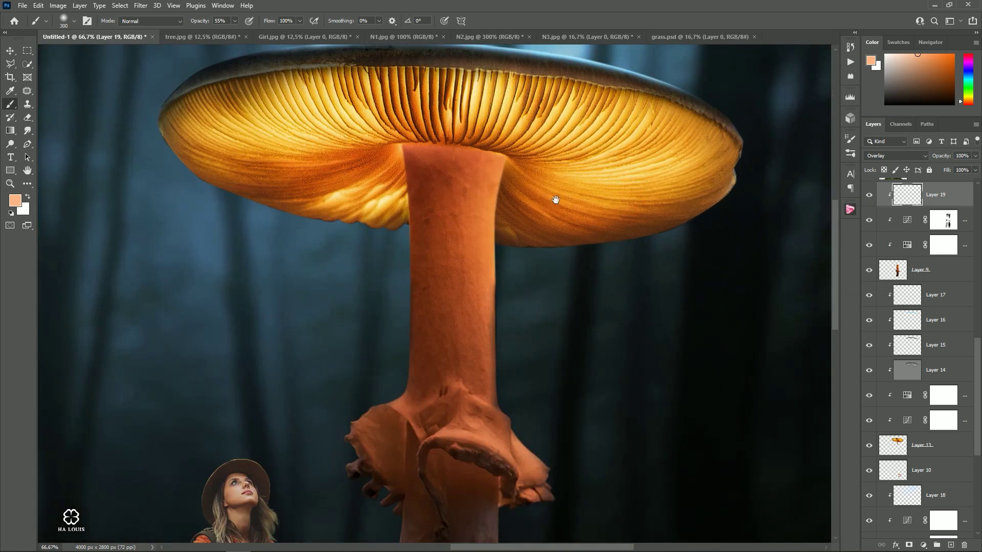
drag(556, 199, 553, 220)
key(3)
key(1)
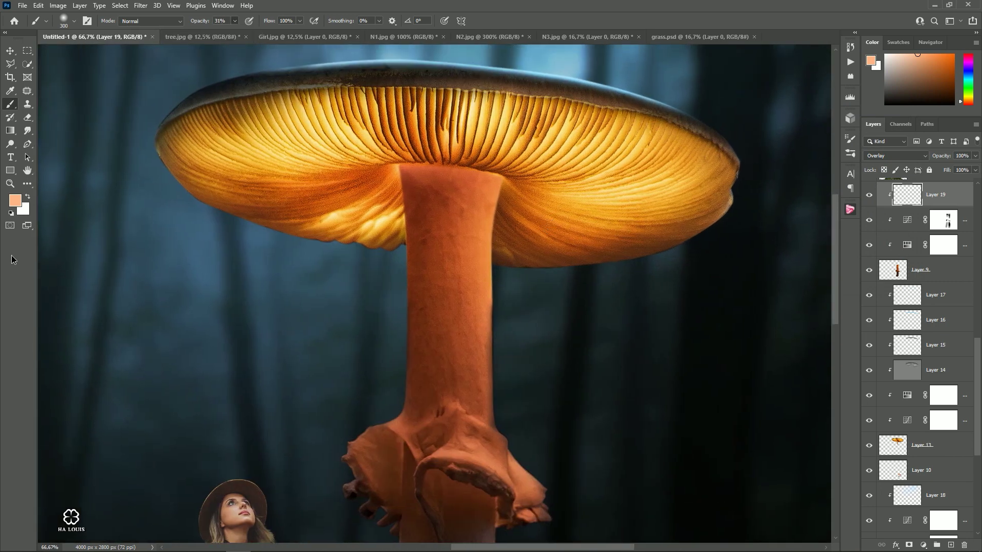
key(bracketright)
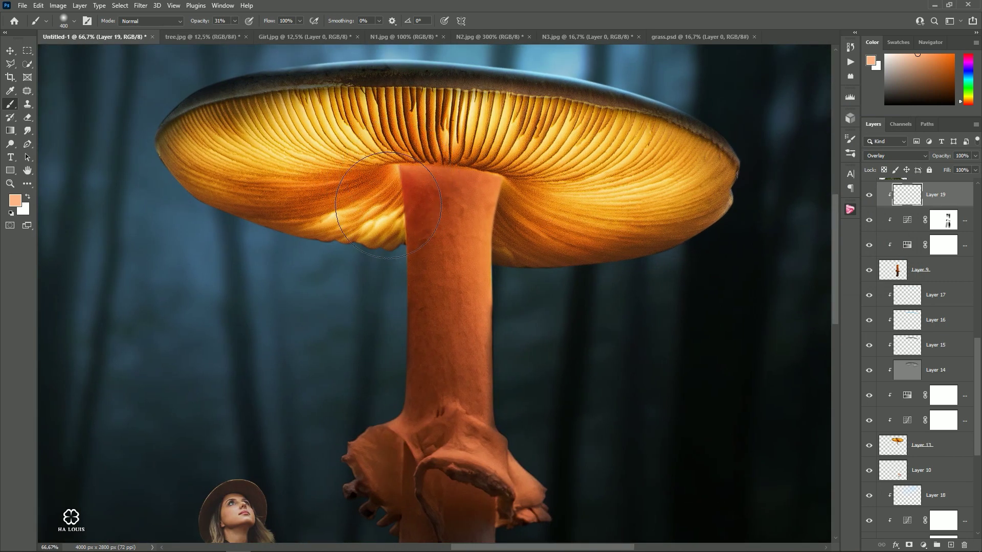
drag(389, 205, 506, 246)
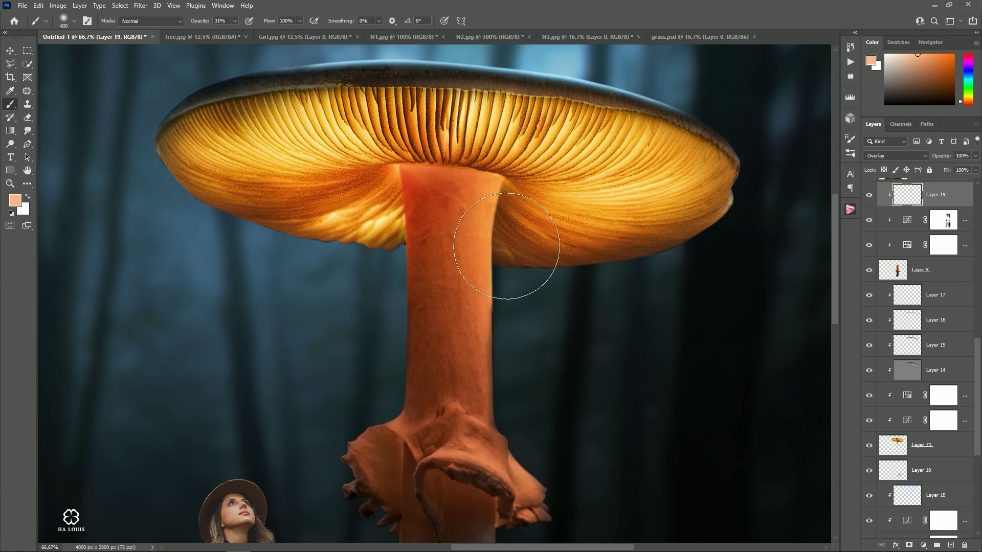
key(bracketleft)
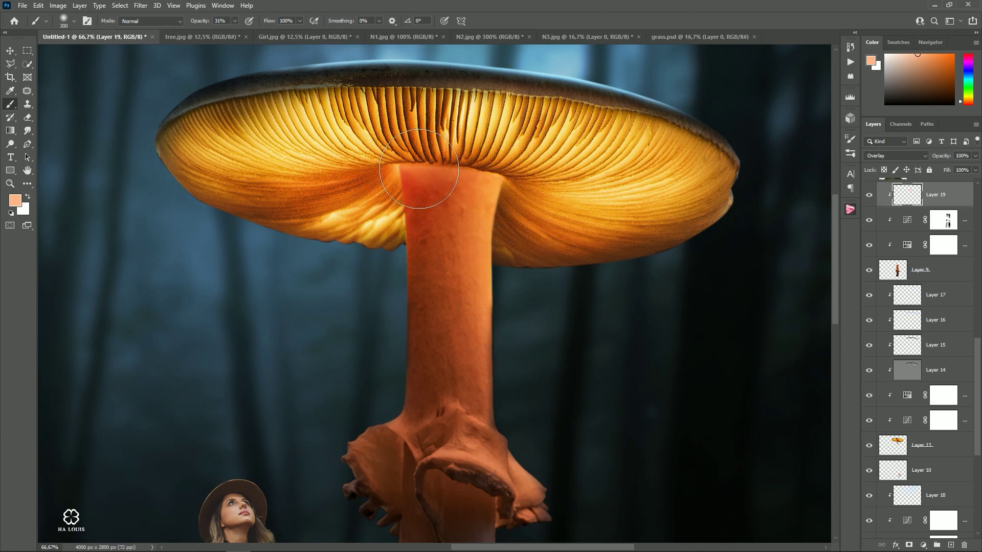
key(bracketright)
Paint peach light onto the upper-left of the mushroom collar
ctrl+alt+click(475, 328)
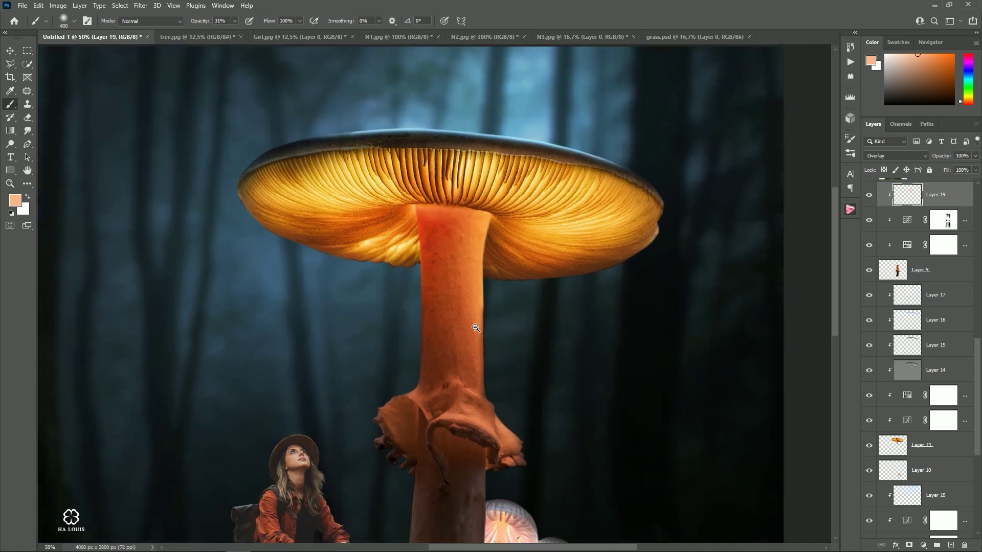
ctrl+click(483, 358)
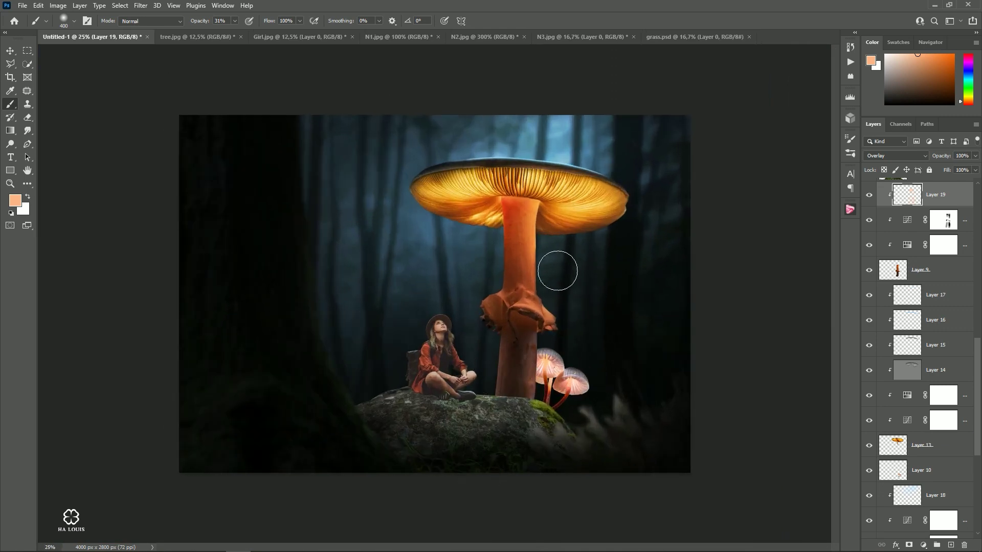
key(bracketleft)
key(bracketleft)
key(bracketleft)
ctrl+click(556, 326)
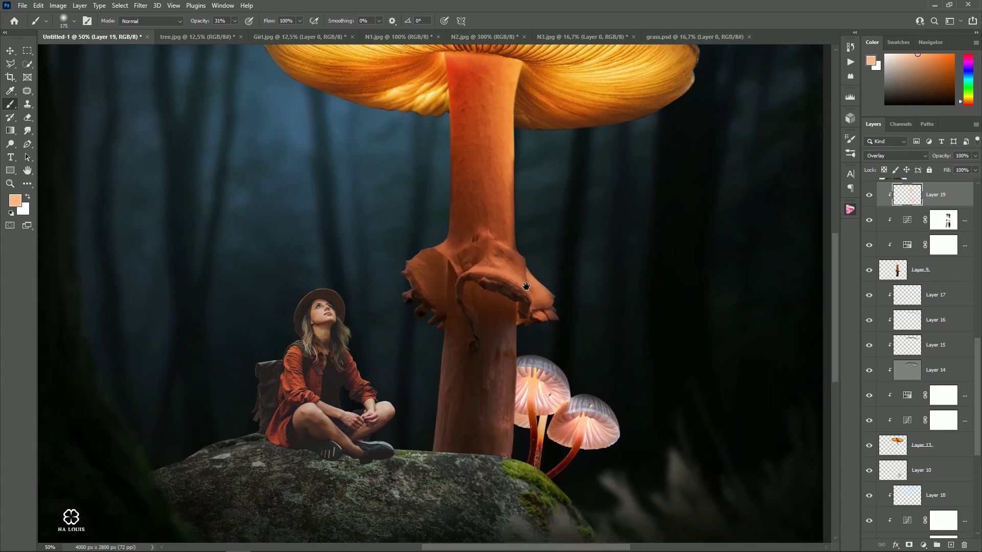
key(bracketright)
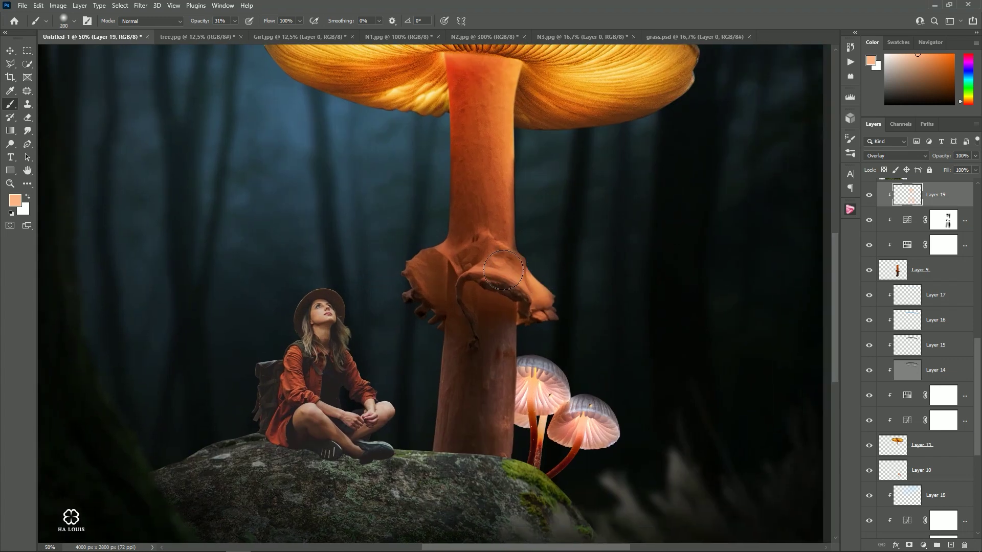
drag(447, 253, 419, 261)
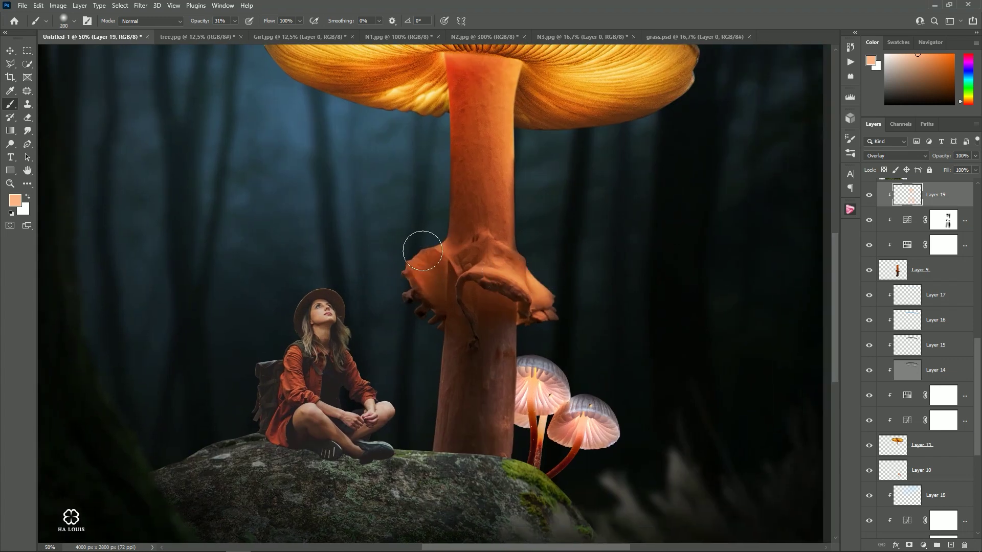
click(10, 51)
scroll(595, 254, down, 4)
scroll(652, 296, up, 1)
scroll(653, 297, up, 1)
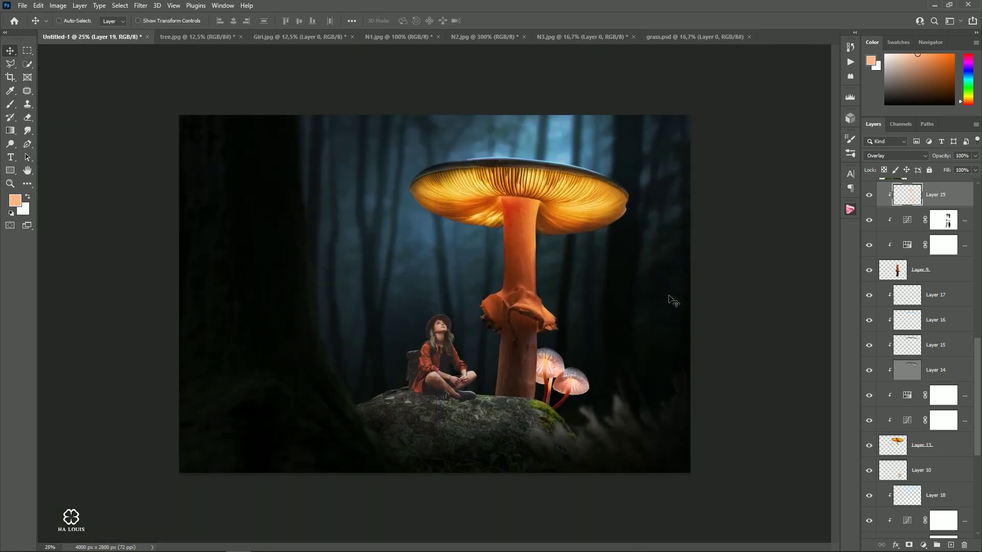
Add a Selective Color layer clipped above Layer 19, nudging Reds toward magenta and yellow
click(944, 221)
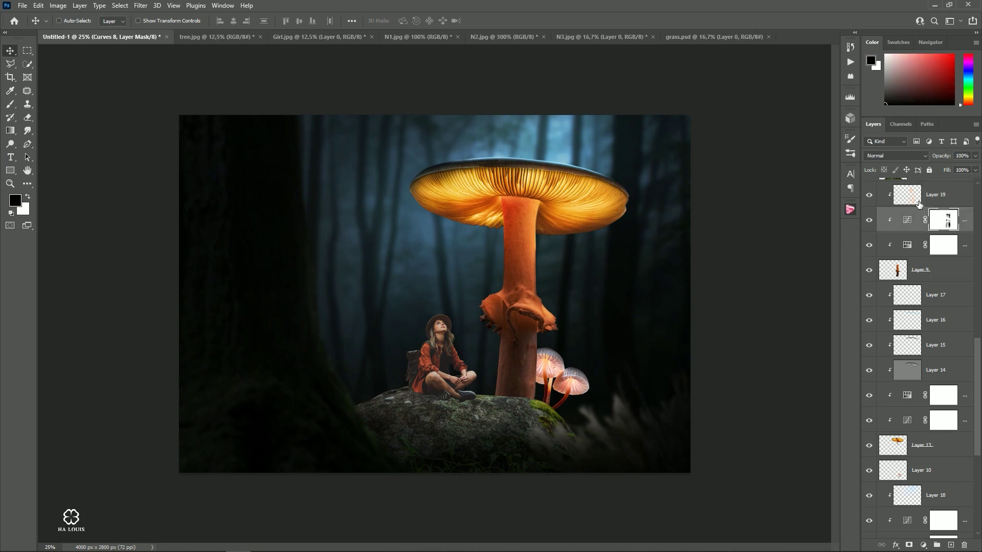
click(919, 205)
click(923, 546)
click(951, 531)
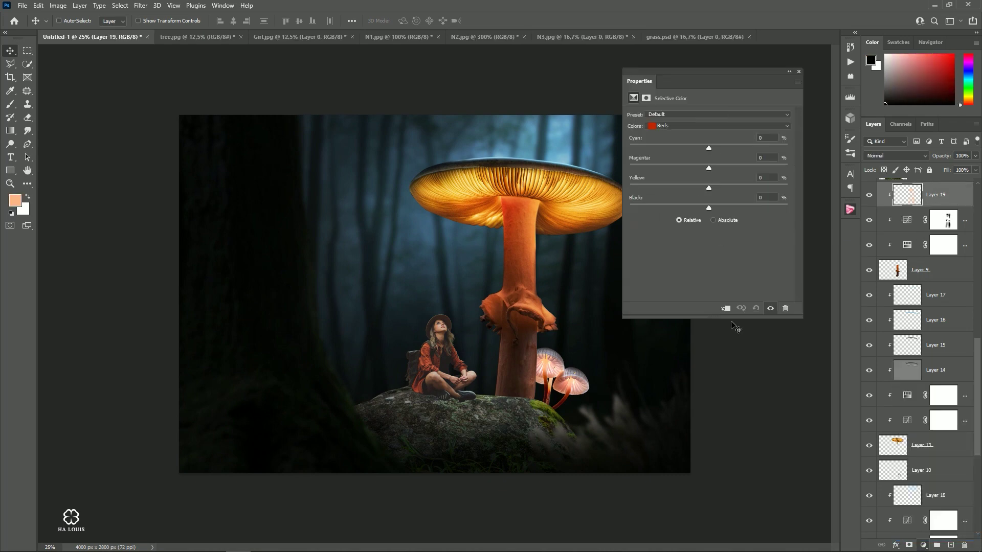
click(724, 309)
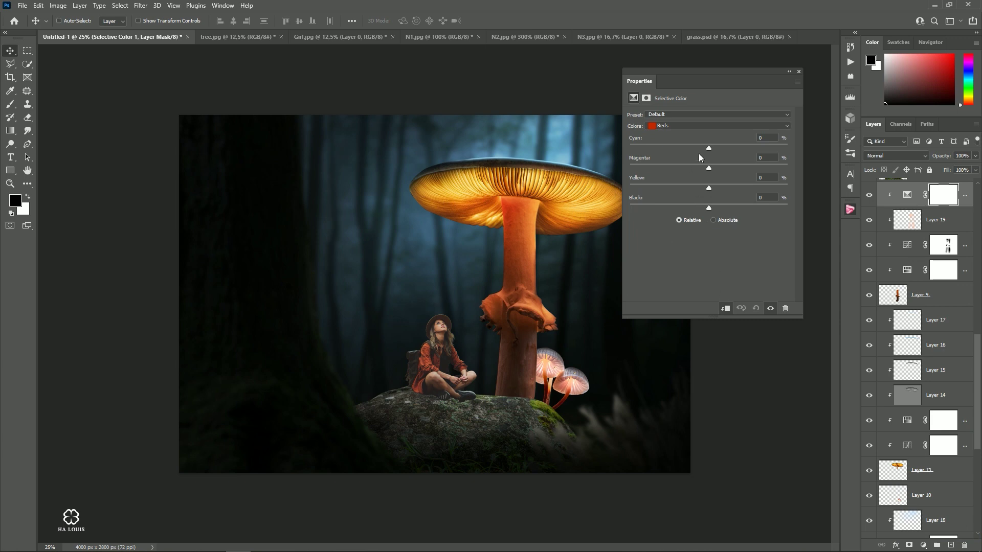
drag(699, 149, 712, 168)
drag(708, 187, 712, 188)
click(799, 72)
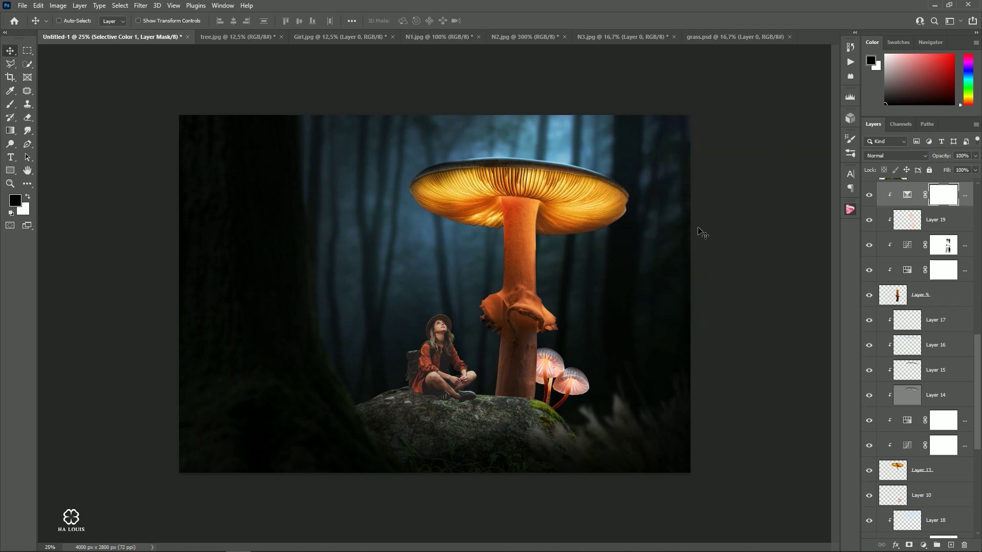
key(ctrl+minus)
drag(671, 342, 685, 346)
Duplicate Layer 4 to create Layer 4 copy
scroll(928, 327, up, 2)
scroll(928, 327, up, 3)
scroll(931, 328, up, 4)
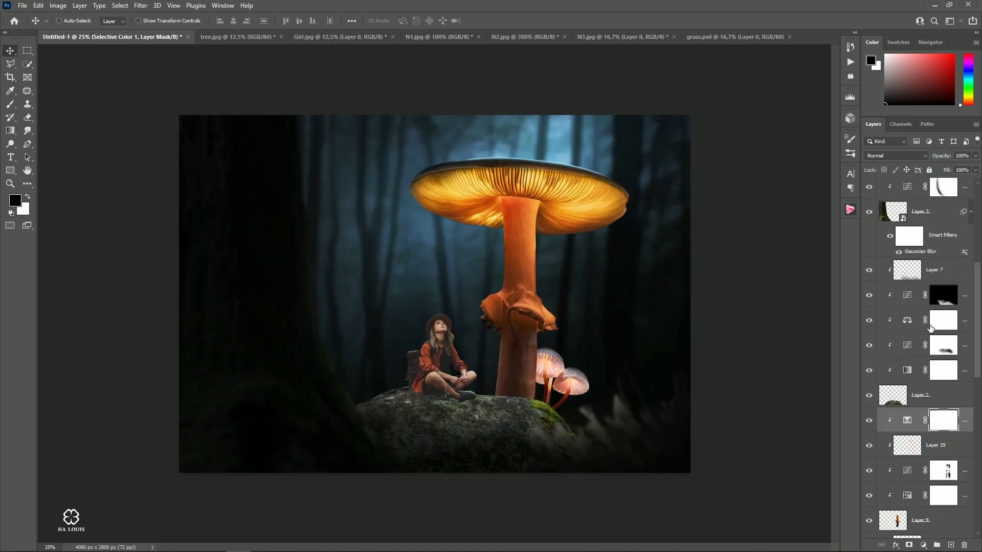
scroll(930, 328, up, 4)
scroll(928, 321, up, 1)
click(886, 309)
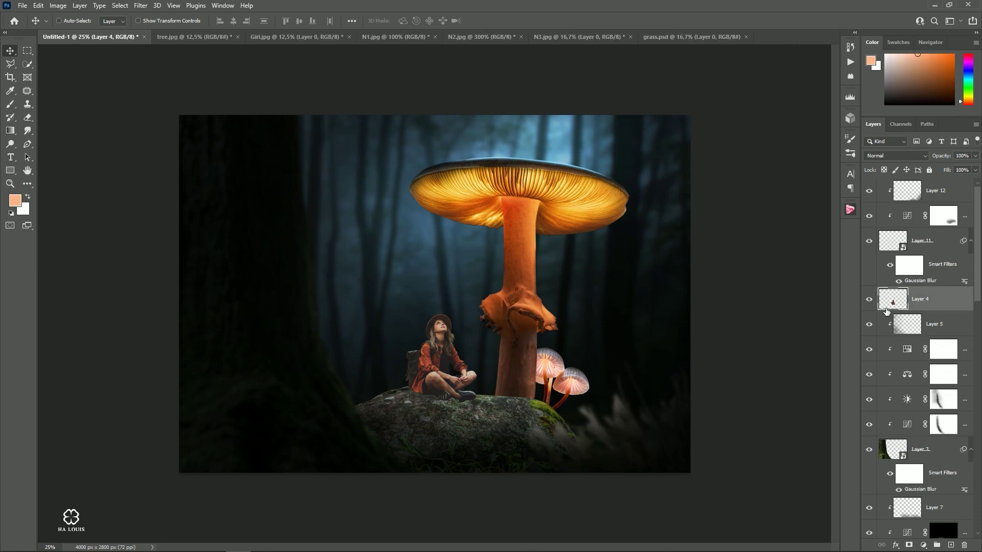
key(ctrl+j)
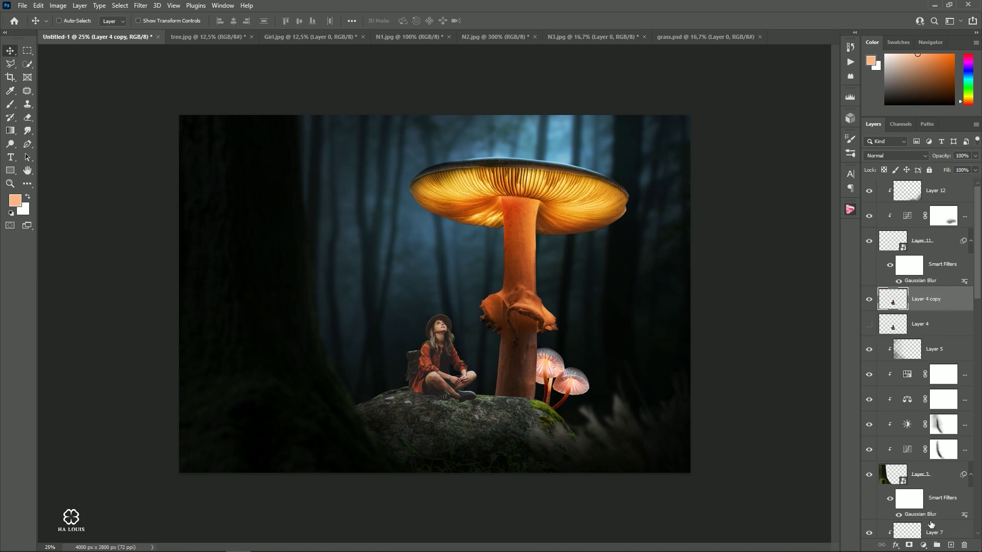
Add a clipped Curves 9 pulling midtones down to output 52 at input 78, then compare
click(925, 546)
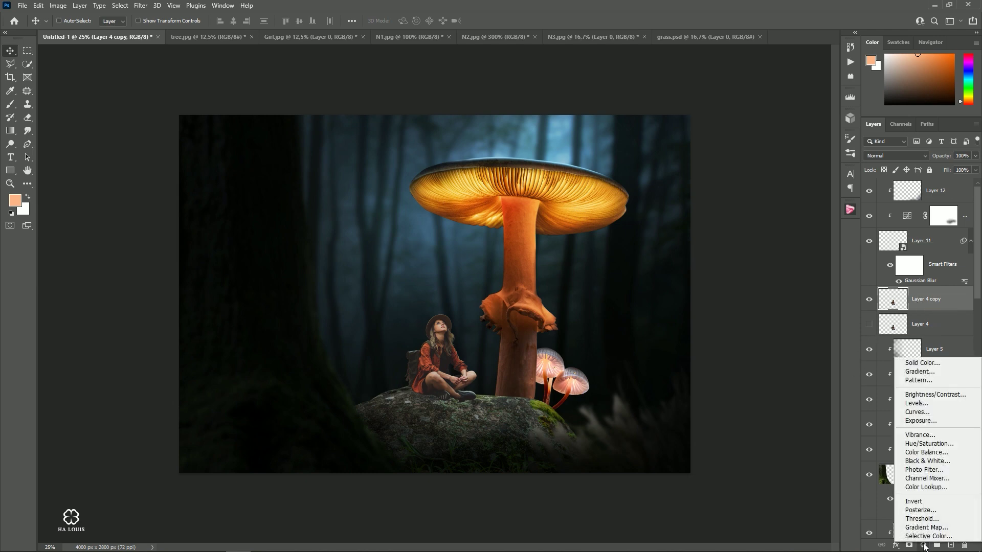
click(917, 412)
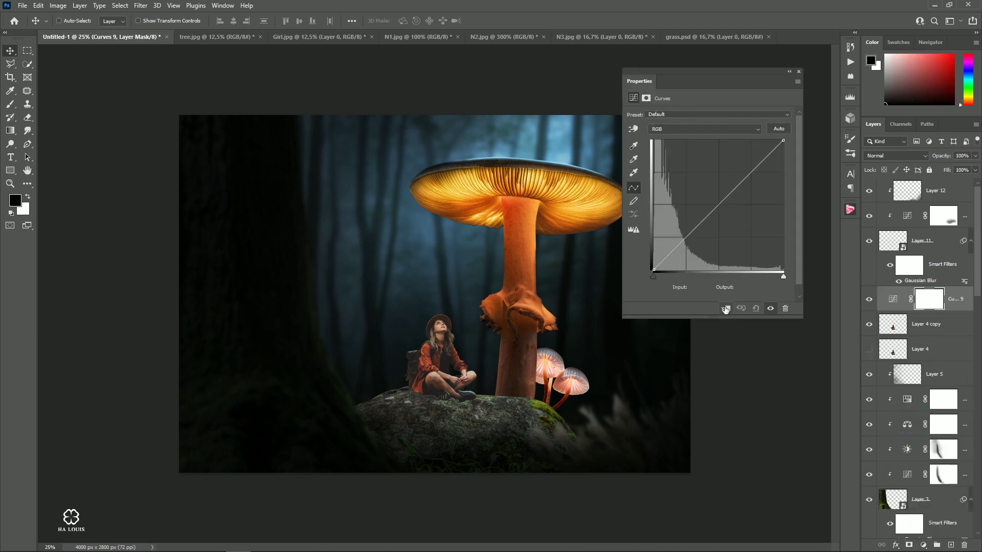
click(725, 309)
drag(699, 225, 693, 243)
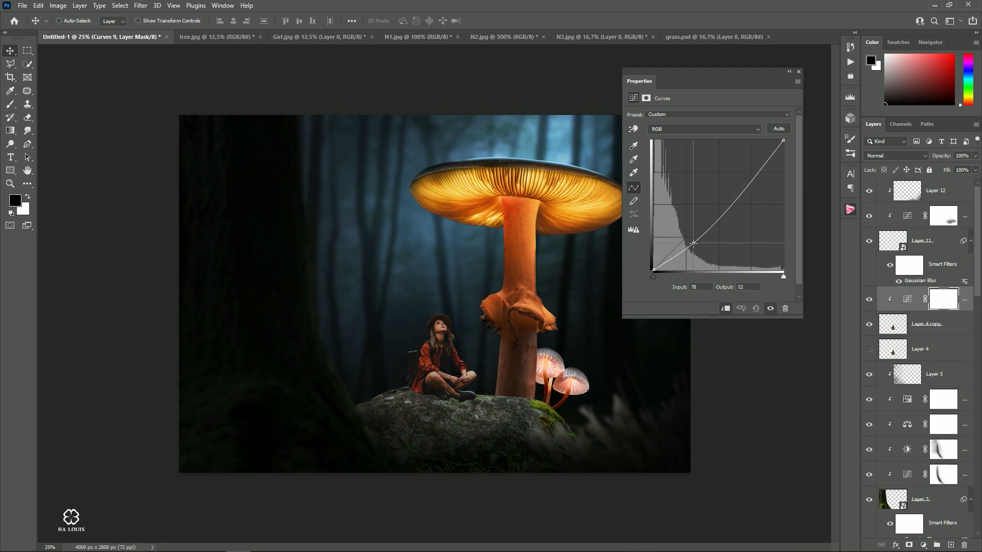
drag(694, 243, 693, 243)
click(799, 72)
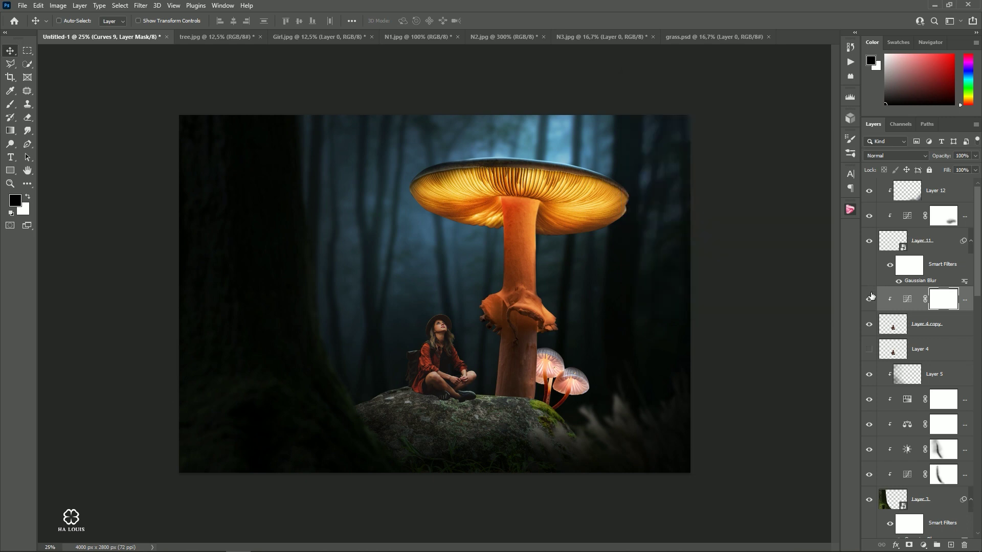
click(869, 299)
click(869, 299)
Add clipped Curves 10 raising the Blue midtones and lowering the Red midtones
click(923, 545)
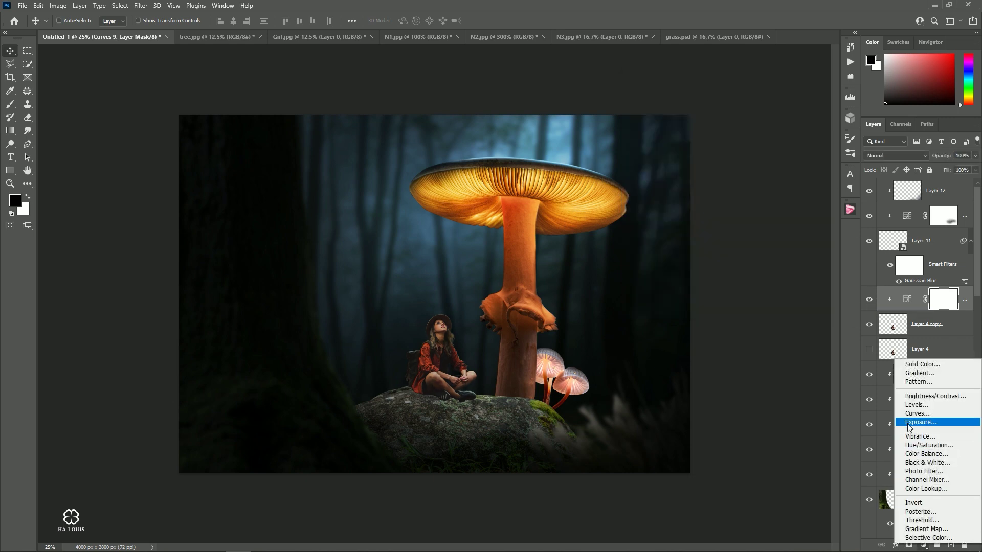
click(915, 418)
click(727, 309)
click(705, 129)
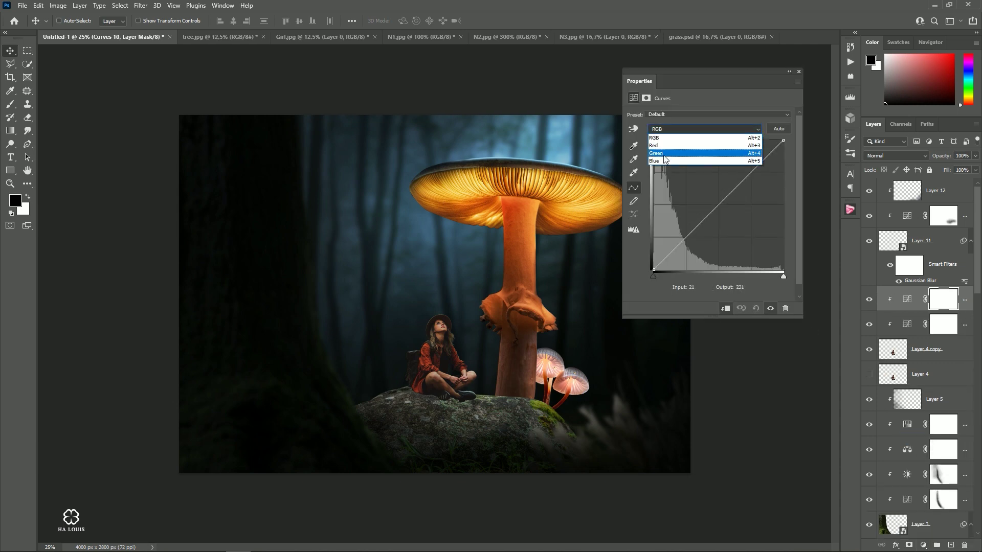
click(664, 162)
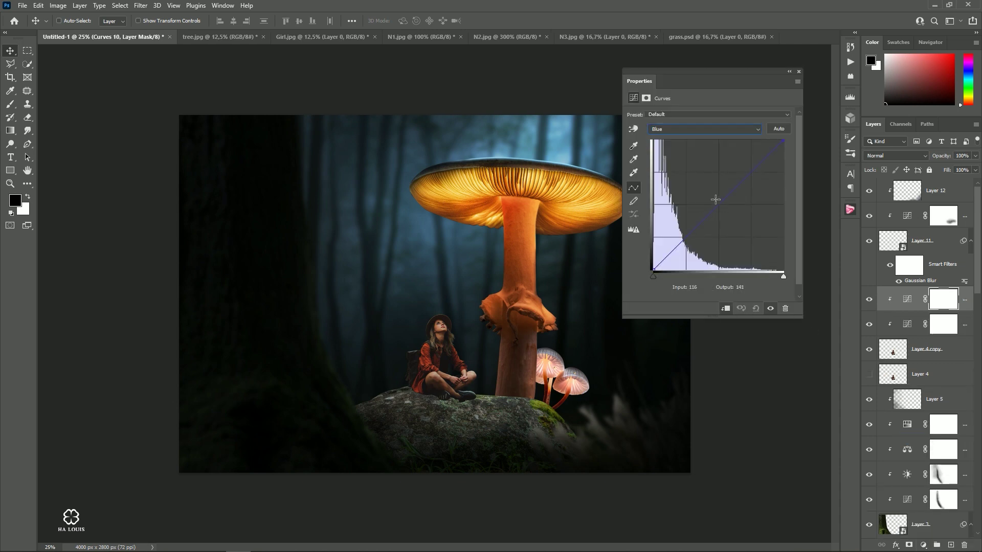
drag(715, 200, 719, 201)
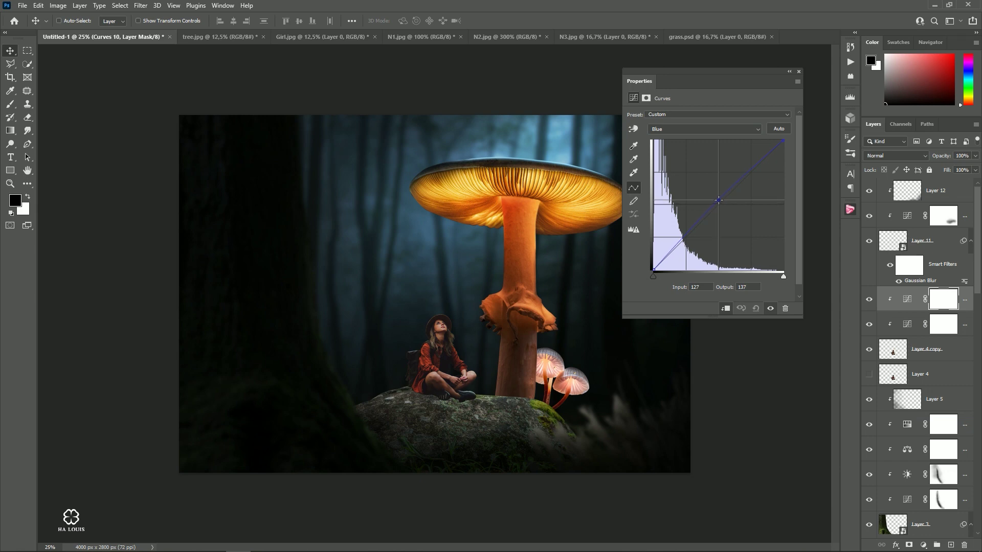
click(698, 130)
click(693, 140)
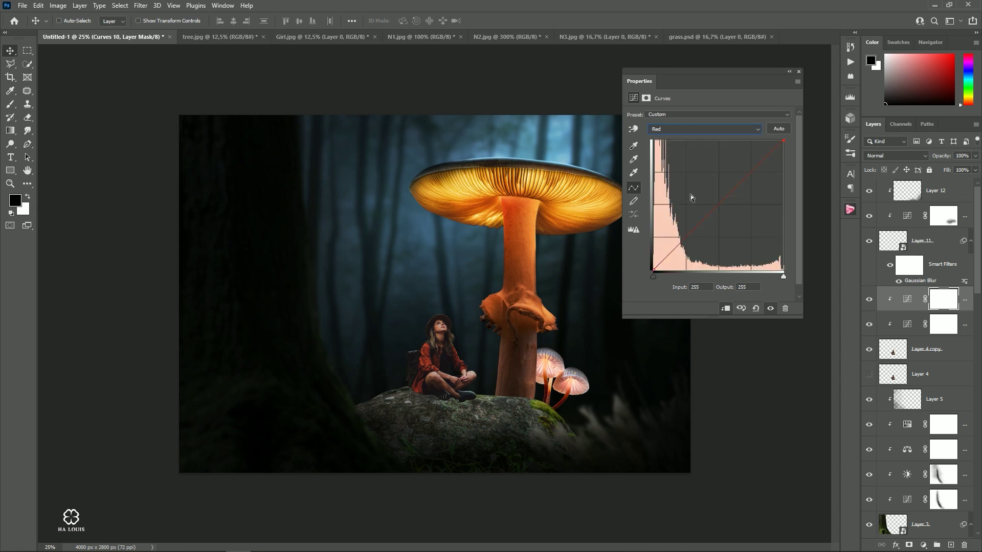
drag(719, 206, 718, 209)
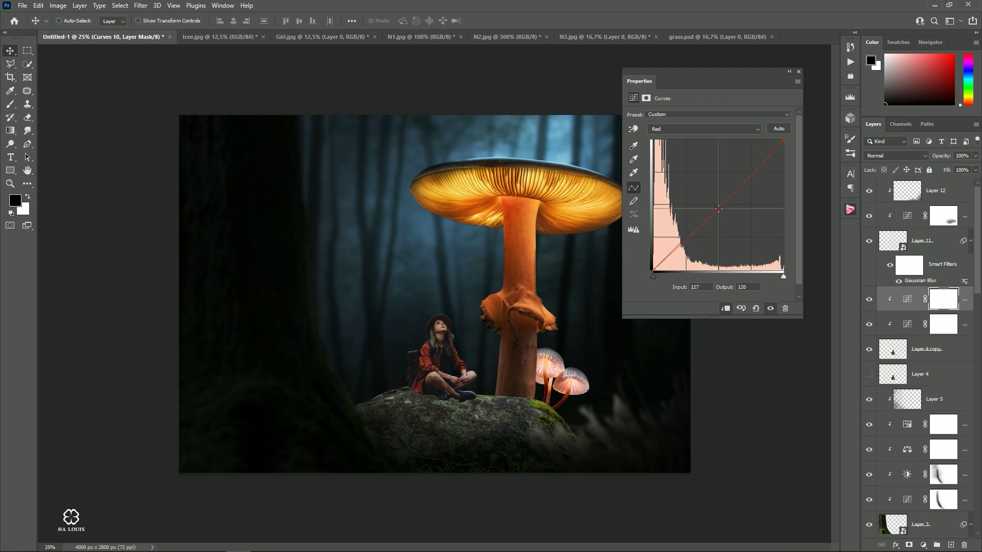
click(798, 72)
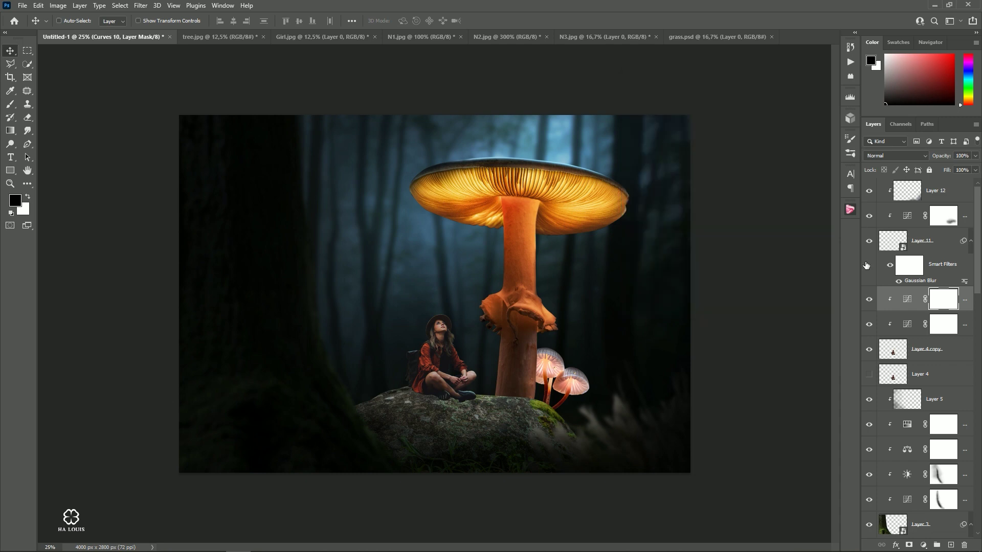
click(868, 300)
click(869, 300)
Add a Hue/Saturation adjustment lowering Saturation to −16
click(924, 545)
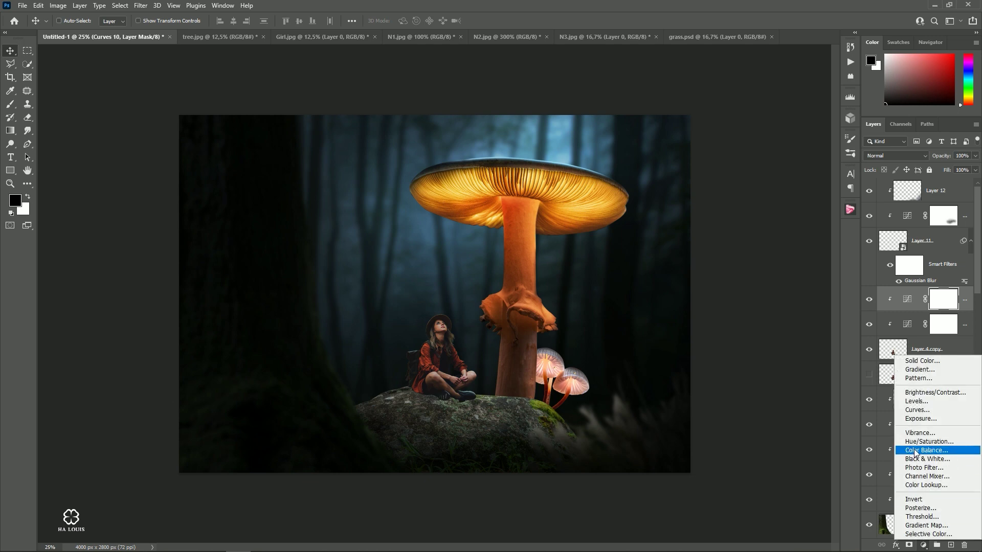
click(908, 450)
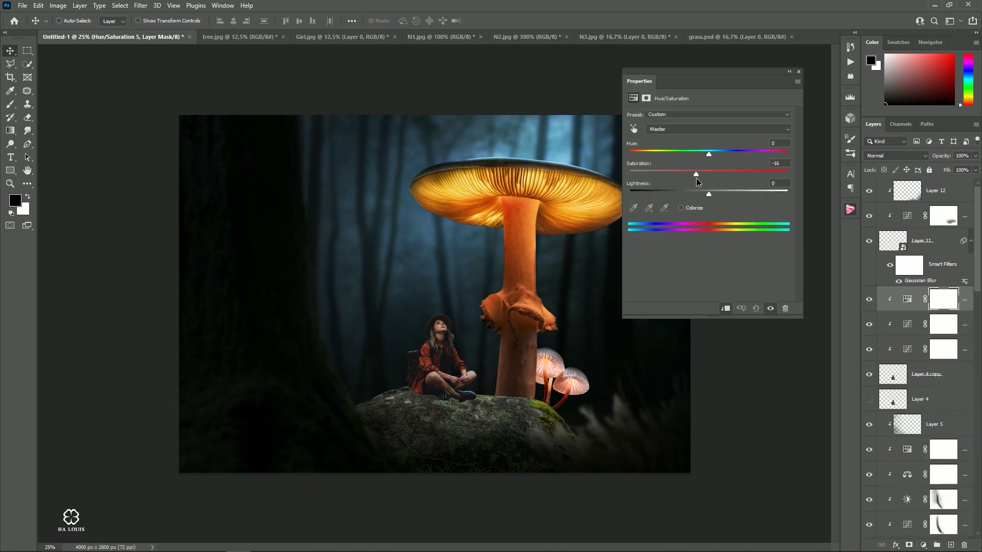
click(798, 72)
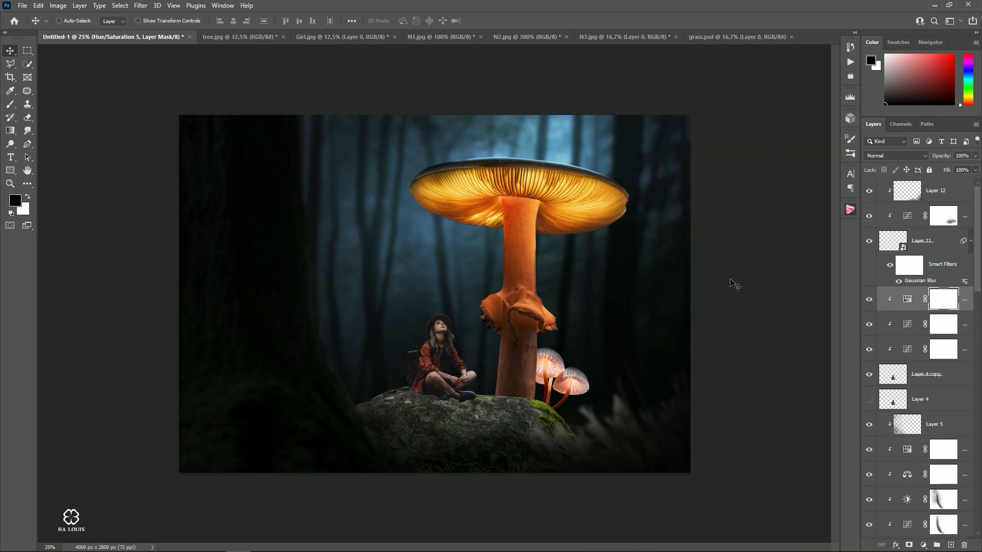
click(924, 545)
Add clipped Curves 11 with black point at 11 and white point at 216
click(920, 414)
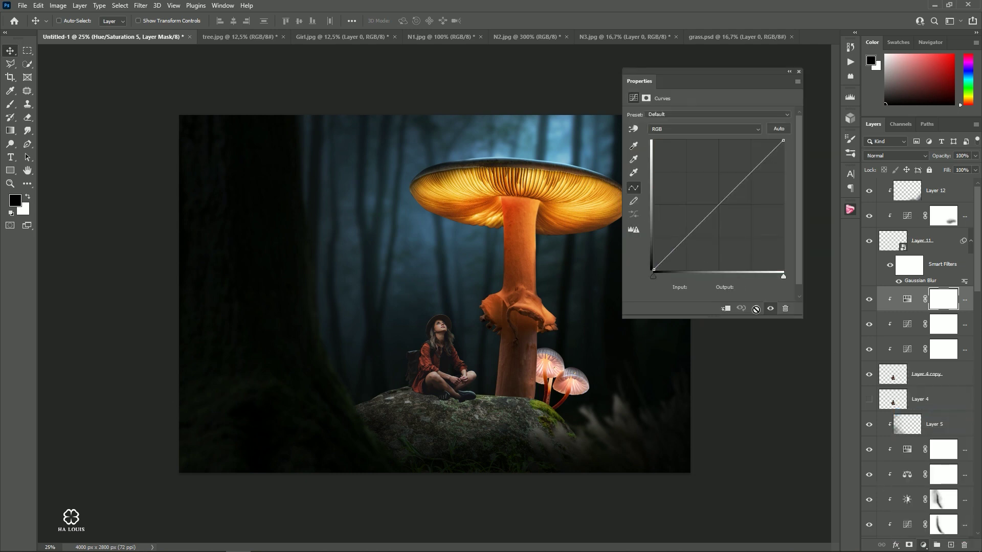
click(725, 309)
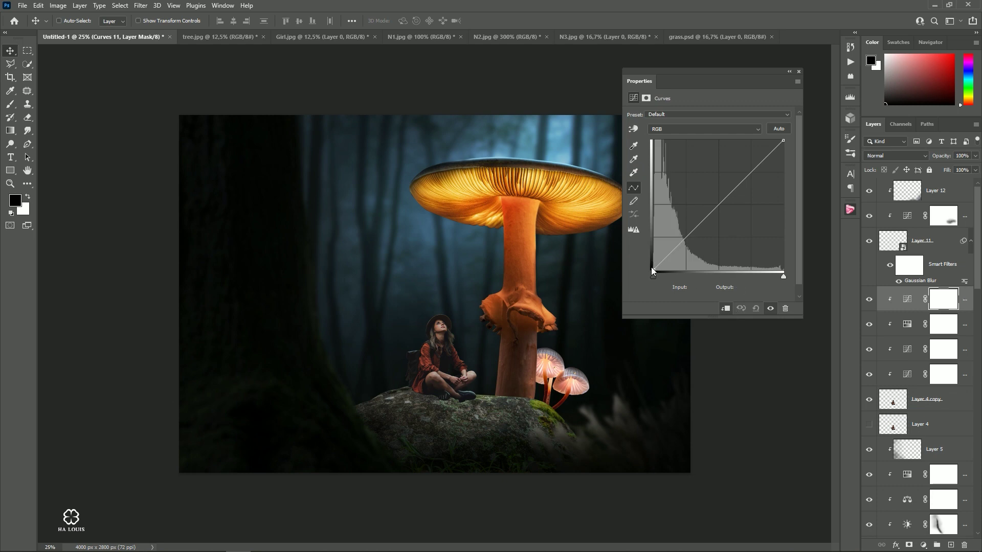
drag(653, 269, 659, 278)
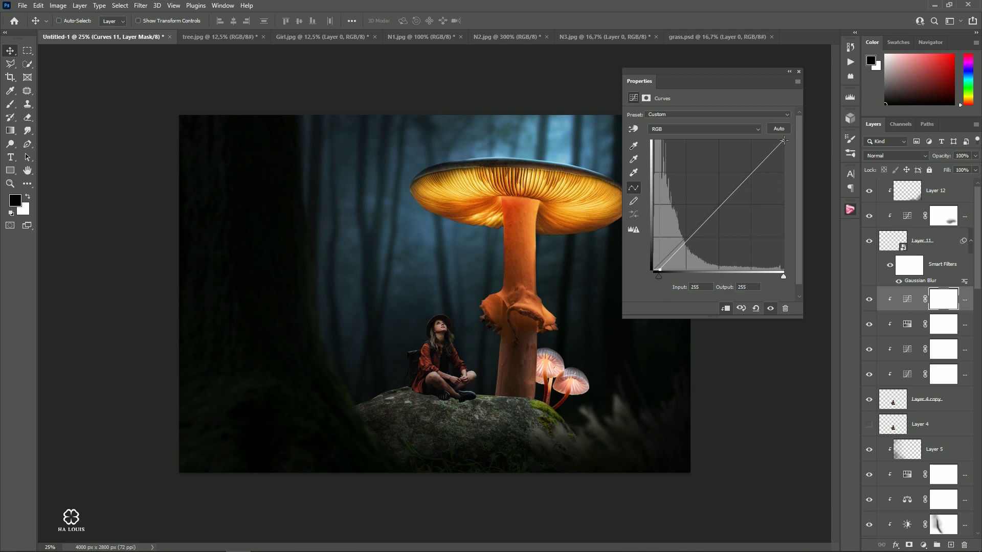
drag(783, 141, 764, 128)
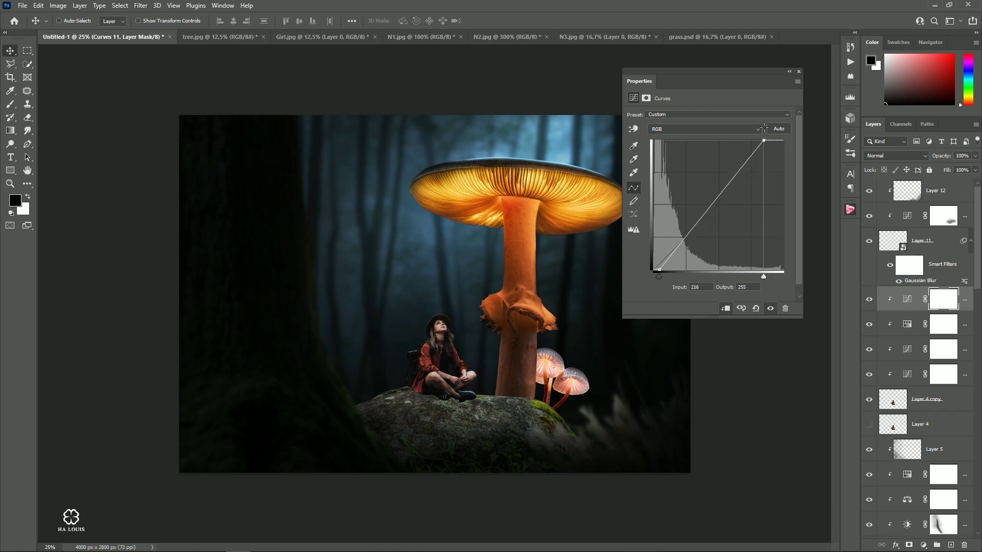
click(799, 71)
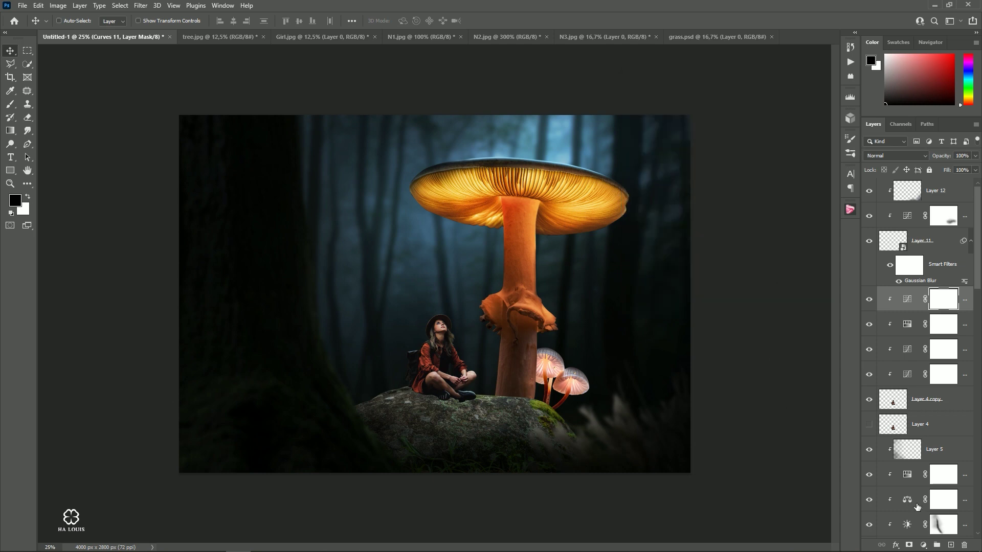
Create a new Overlay Layer 20 filled with 50% gray
click(952, 545)
right_click(943, 299)
key(Escape)
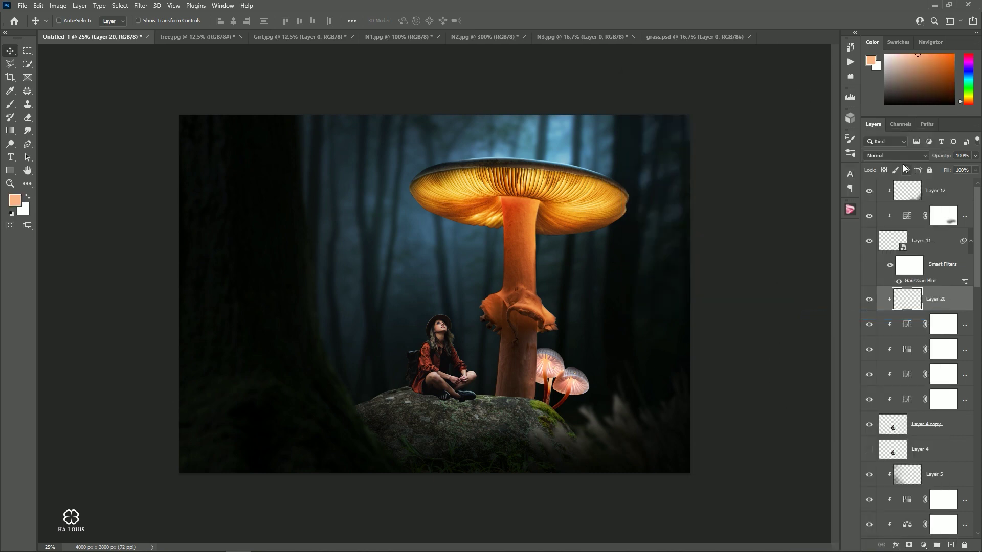
click(895, 156)
click(873, 279)
click(38, 5)
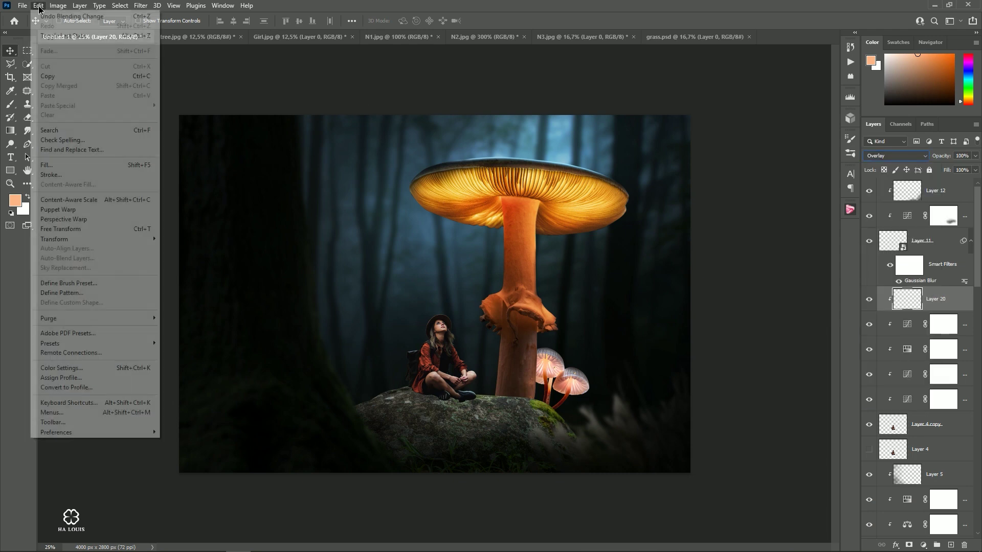
click(55, 165)
key(Return)
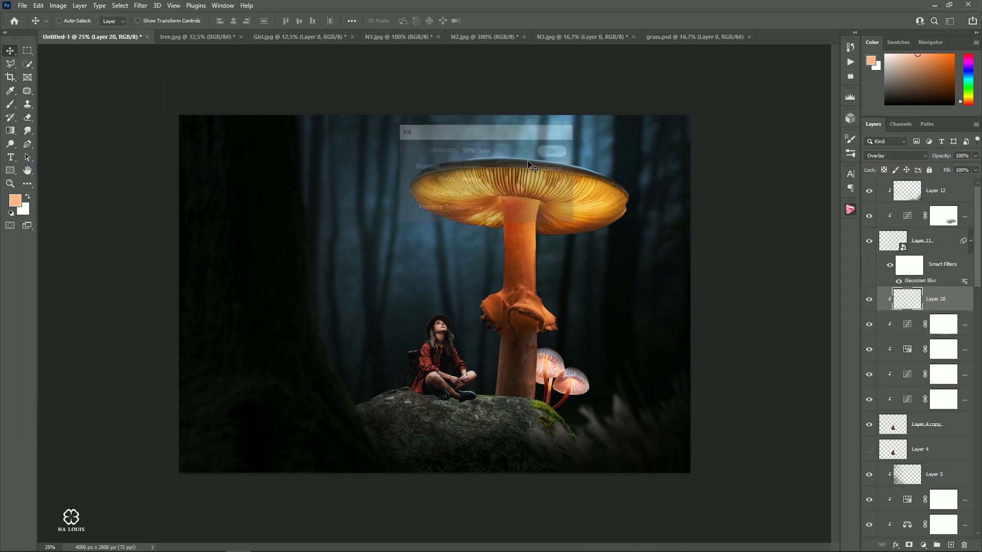
click(10, 144)
Size the Dodge brush and raise its exposure slightly for the face highlights
scroll(429, 317, up, 3)
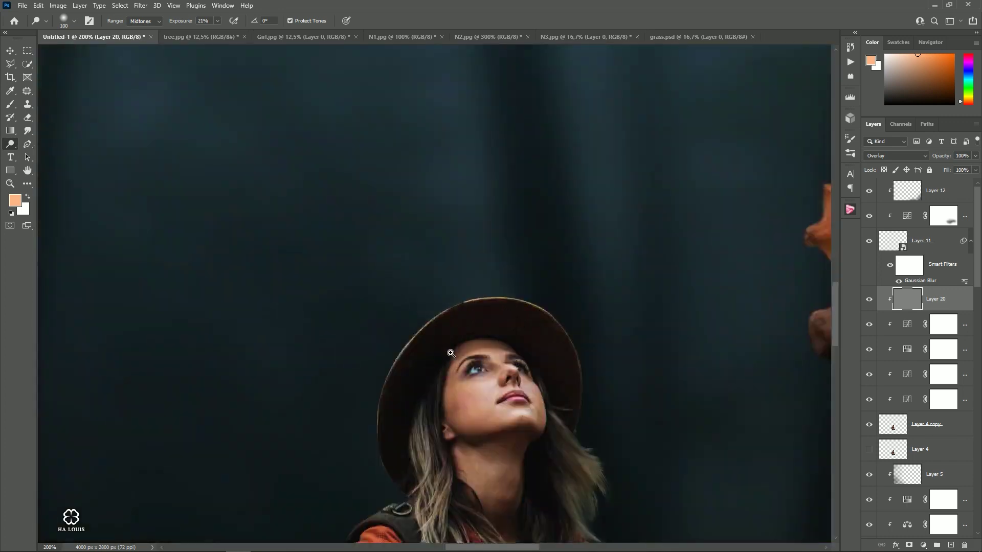
scroll(428, 317, up, 3)
scroll(434, 260, down, 1)
scroll(425, 260, up, 1)
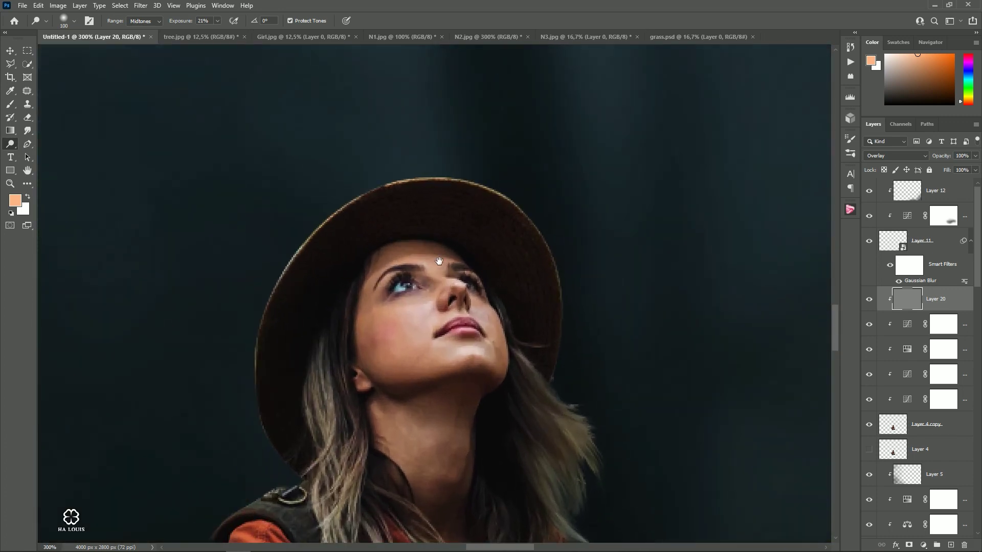
key(bracketleft)
key(bracketleft)
key(bracketleft)
key(bracketleft)
key(bracketleft)
drag(180, 24, 183, 23)
key(bracketleft)
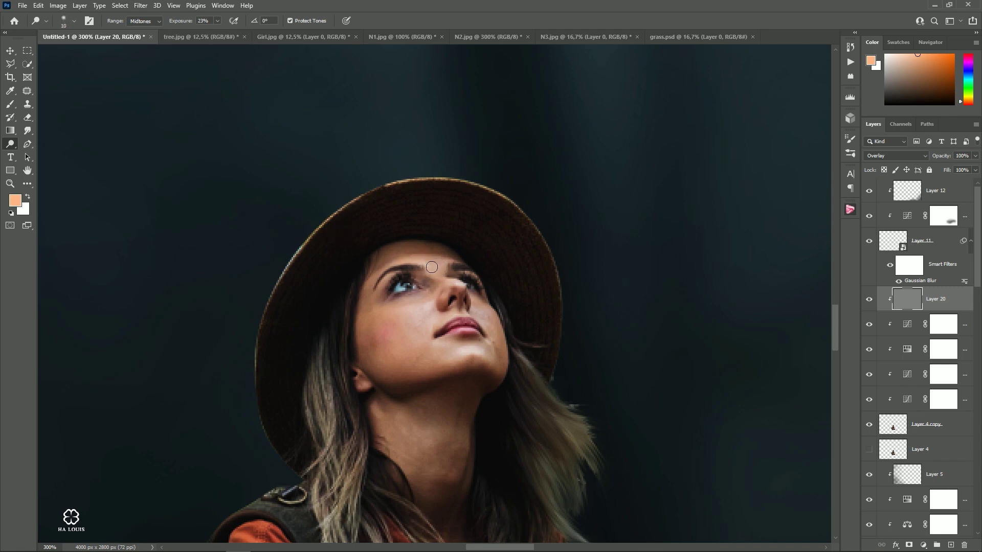
key(bracketright)
Dodge highlights onto the girl's hair and shirt on the grey overlay layer
drag(335, 484, 372, 274)
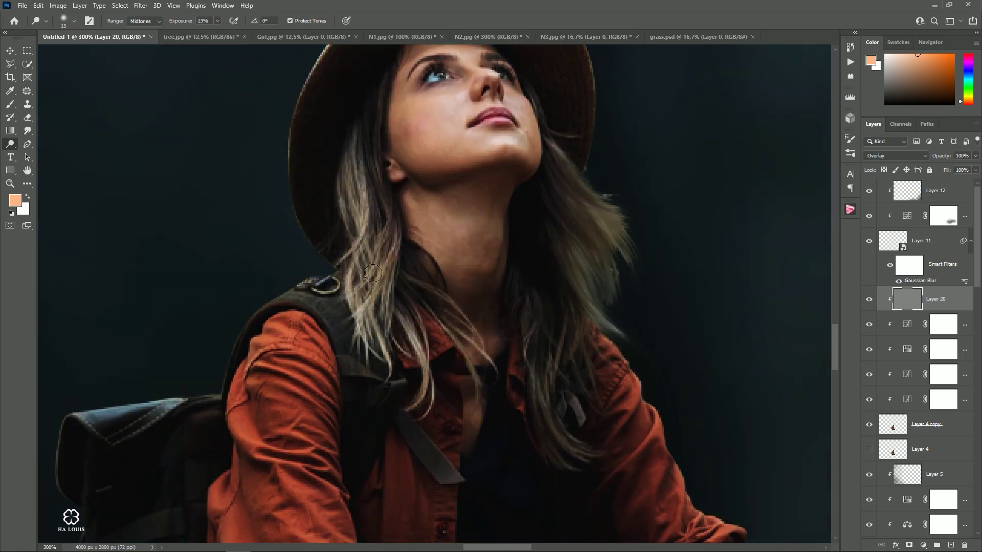
scroll(434, 255, right, 3)
scroll(527, 250, down, 5)
scroll(562, 317, right, 3)
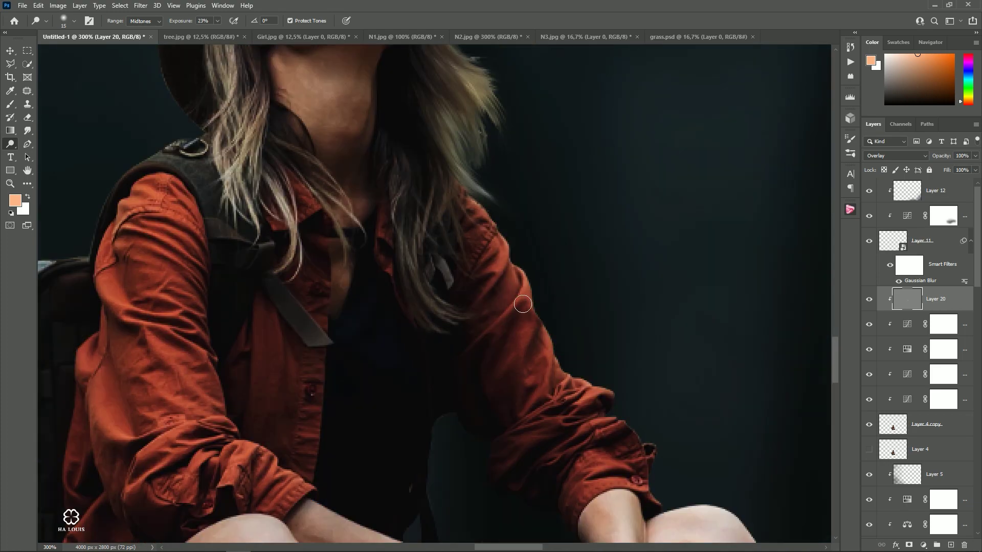
key(bracketright)
scroll(523, 304, down, 3)
scroll(563, 350, down, 5)
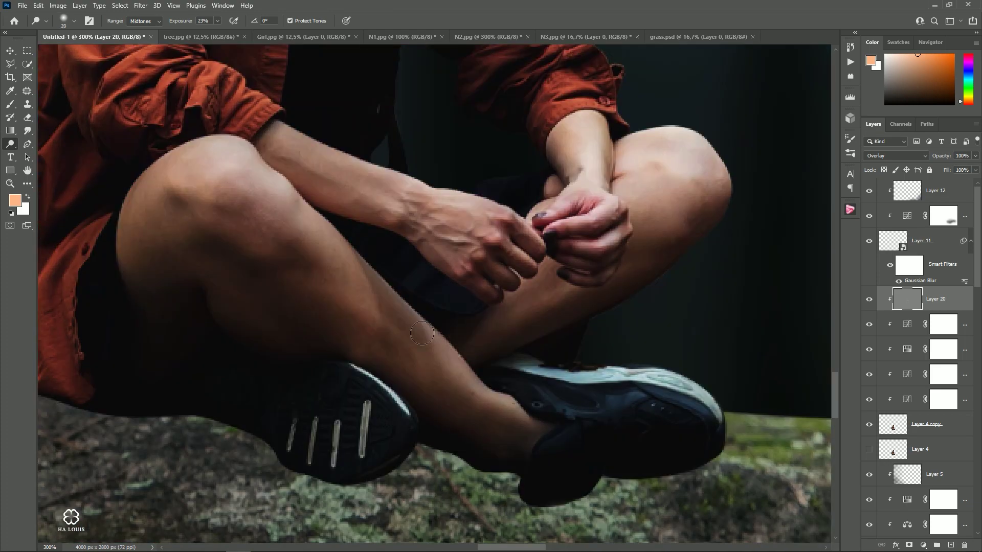
key(bracketleft)
Dodge the shirt and knee highlights, then return to the Move tool zoomed out
drag(250, 296, 593, 414)
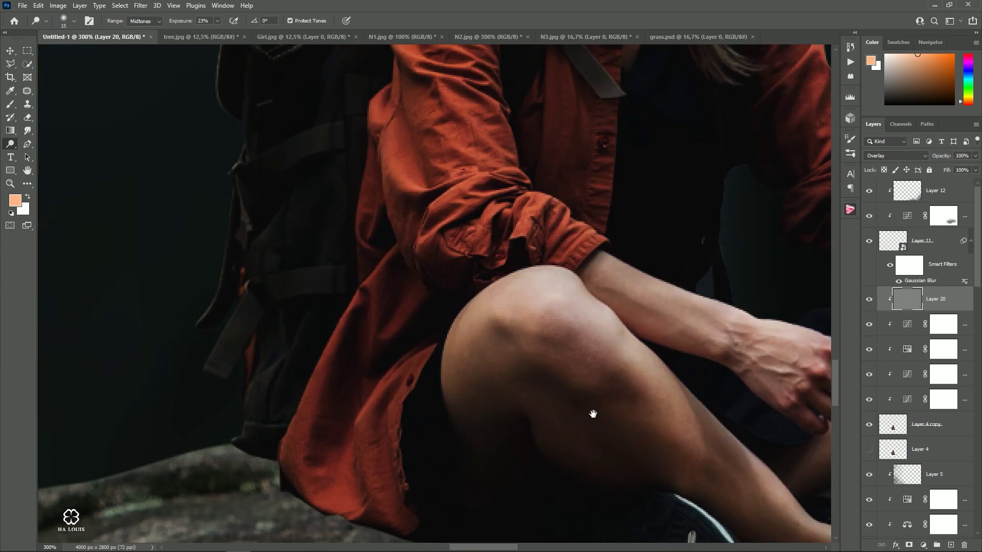
scroll(291, 416, down, 1)
scroll(358, 332, up, 5)
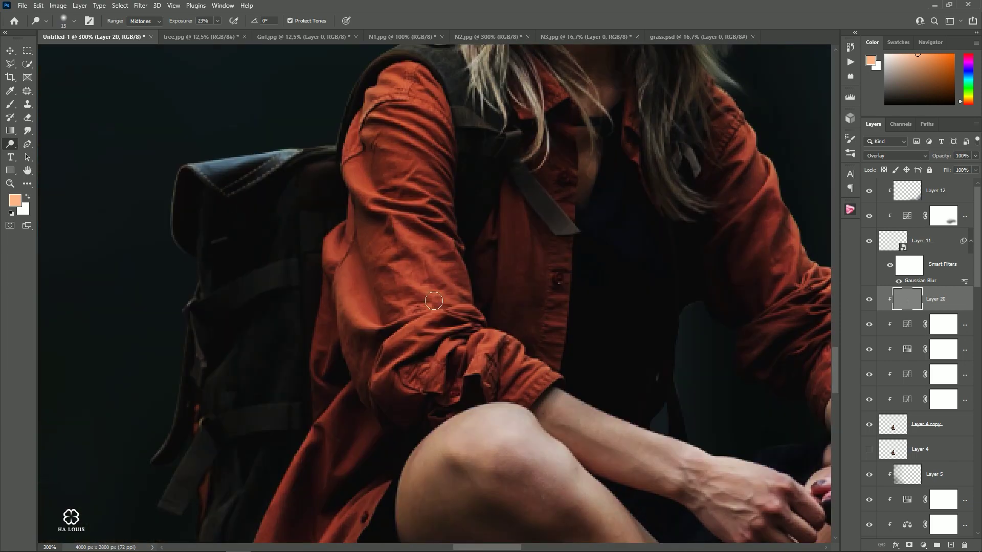
scroll(389, 304, up, 4)
scroll(319, 309, up, 2)
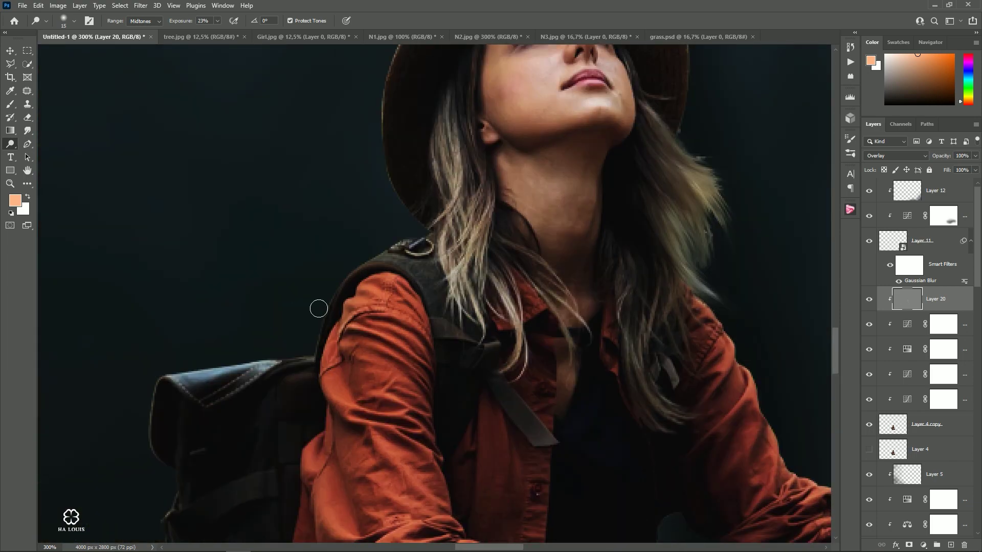
key(v)
scroll(319, 309, down, 3)
scroll(383, 302, down, 4)
scroll(453, 297, up, 1)
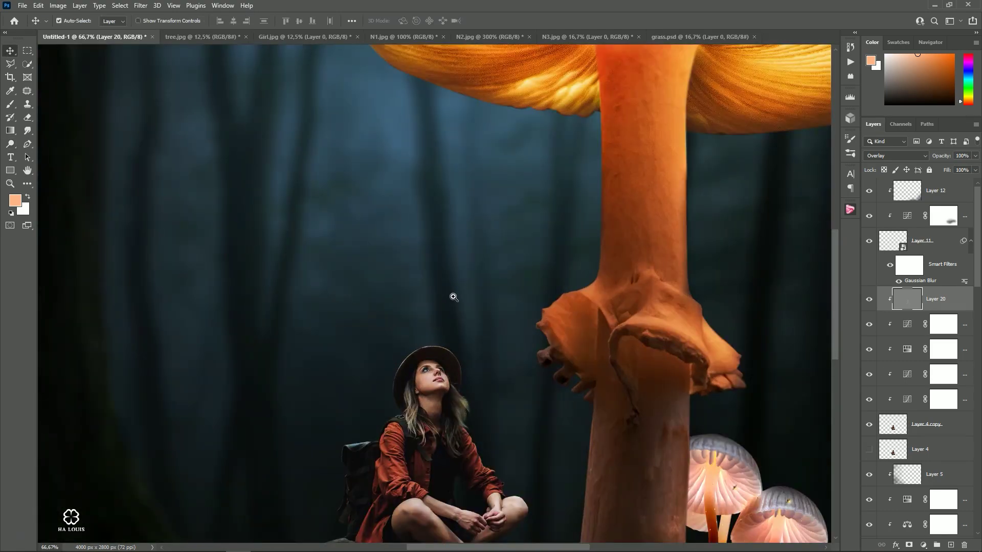
scroll(454, 297, down, 3)
scroll(454, 298, up, 1)
Add a clipped Color Balance adjustment with Midtones red +7 and yellow -5
click(923, 546)
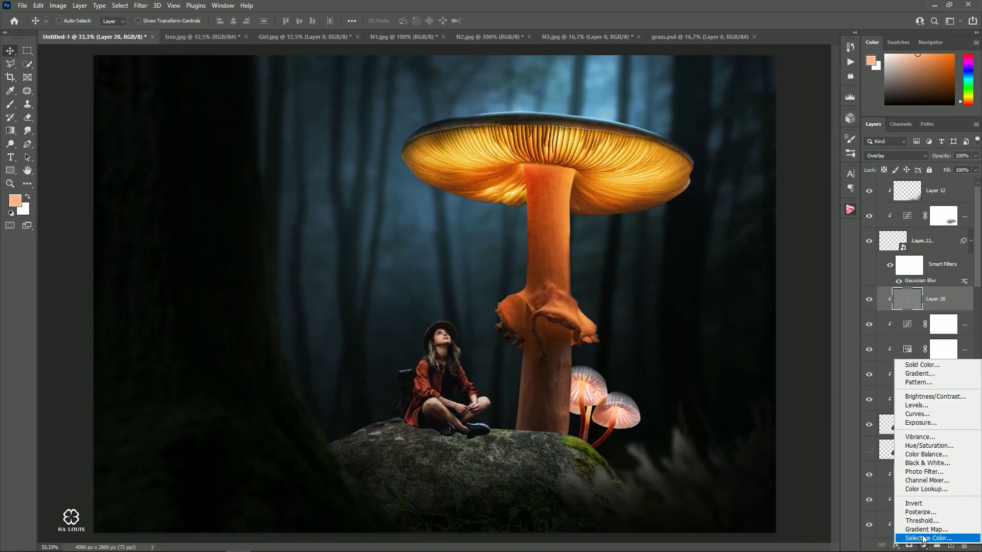
click(927, 454)
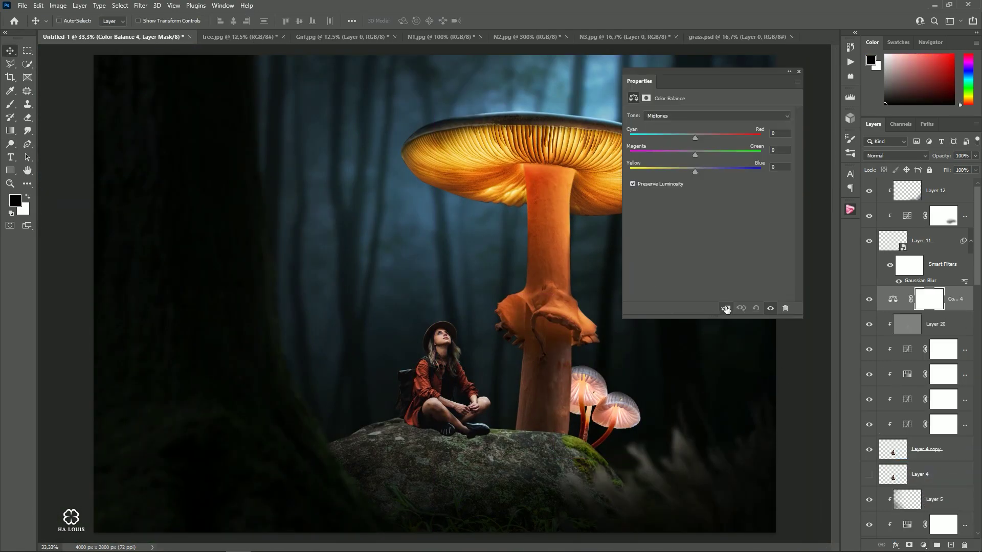
click(726, 308)
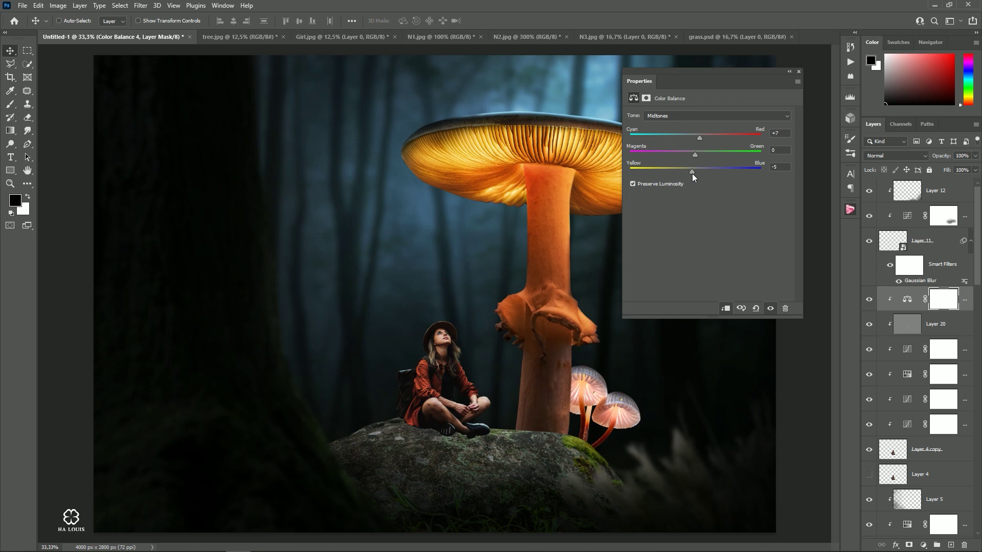
click(799, 72)
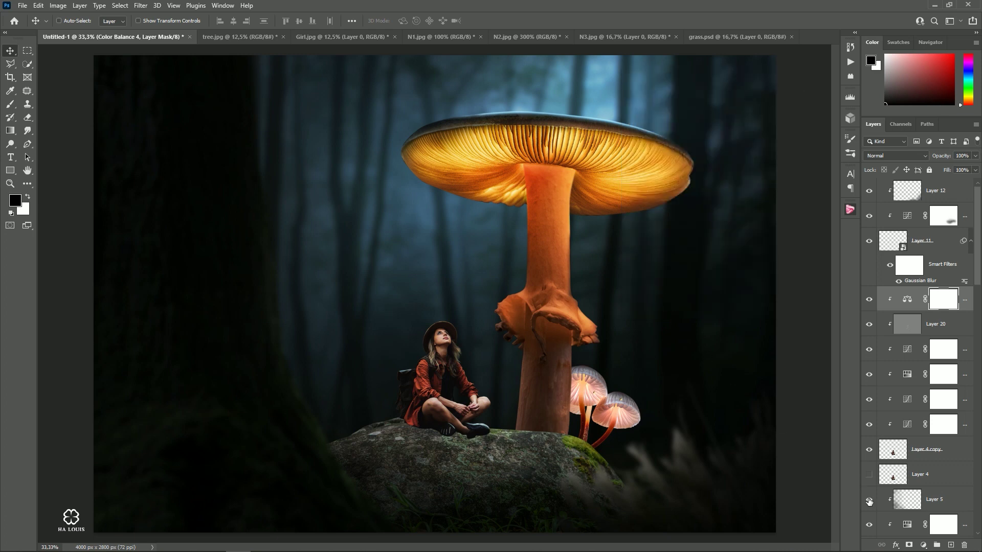
Add a clipped Curves adjustment lifting RGB input 124 to output 136
click(923, 545)
click(915, 412)
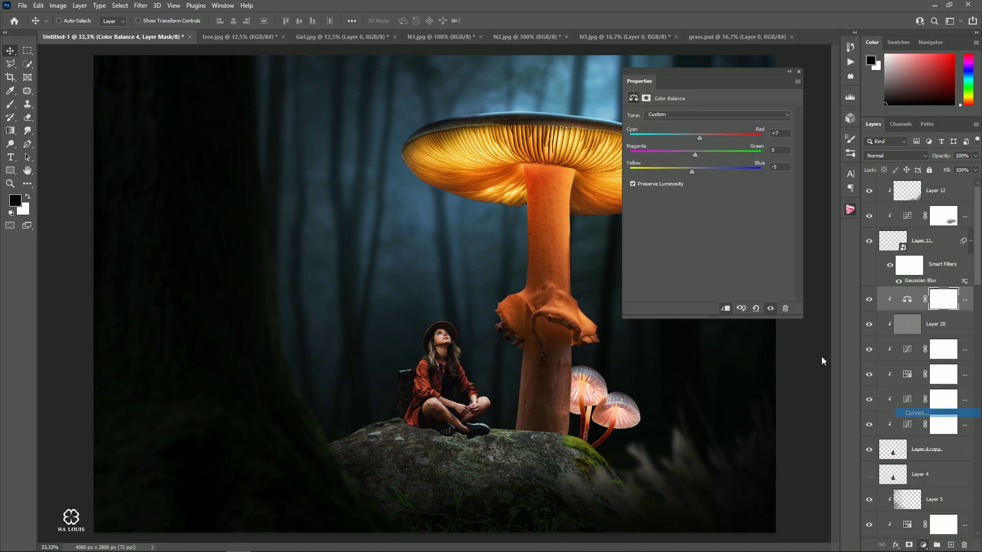
click(726, 309)
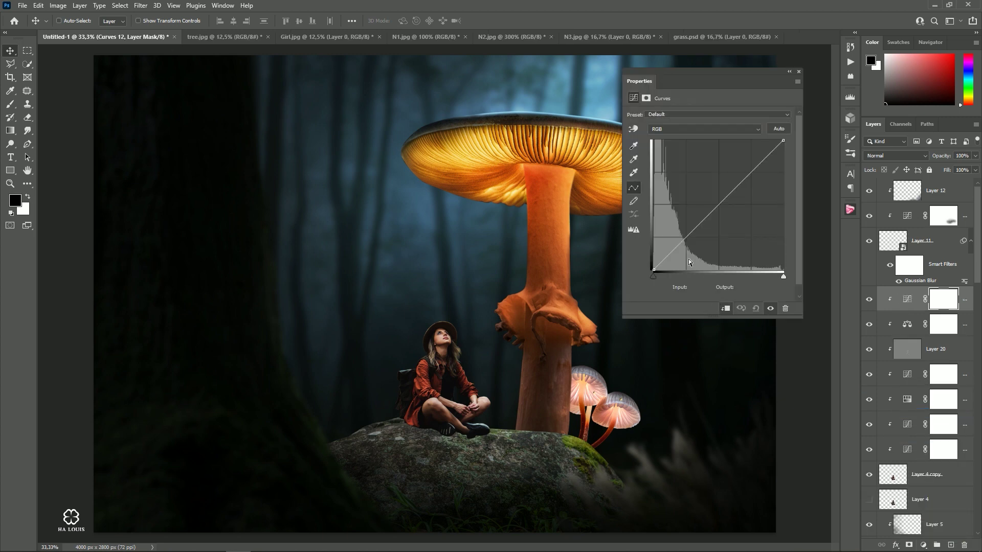
drag(716, 201, 717, 201)
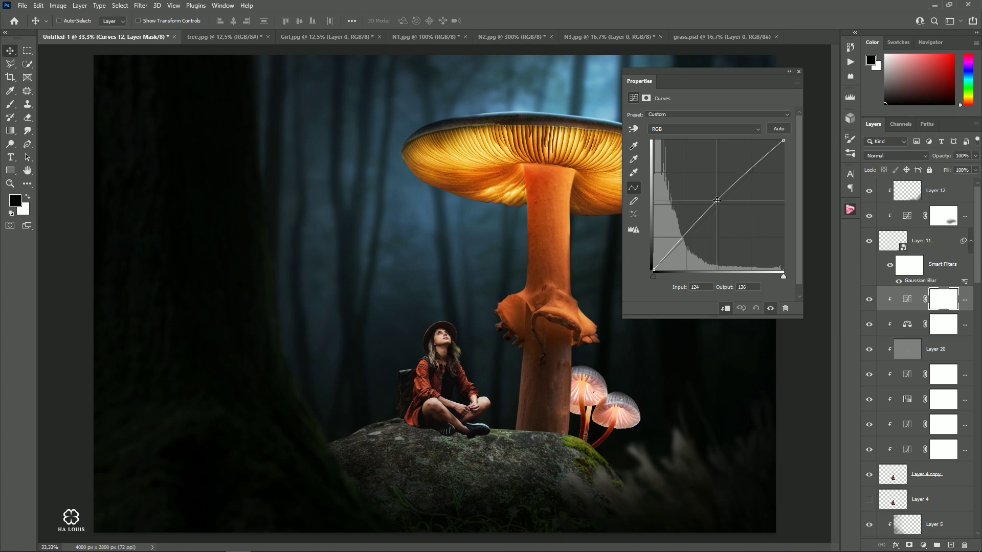
click(799, 72)
key(ctrl+minus)
key(ctrl+minus)
key(ctrl+minus)
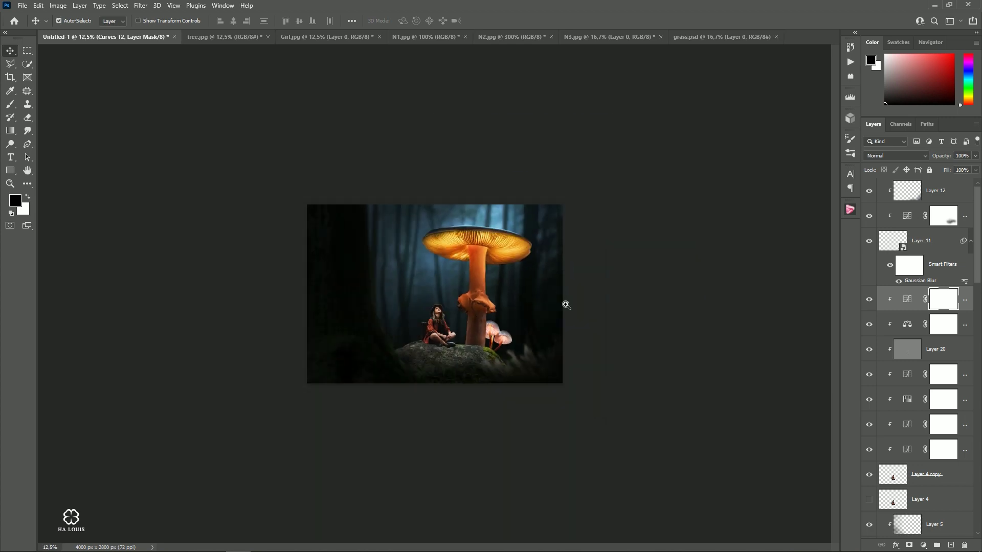
key(ctrl+plus)
key(ctrl+plus)
Group the girl's layers into a group named 'Girl'
scroll(901, 368, down, 1)
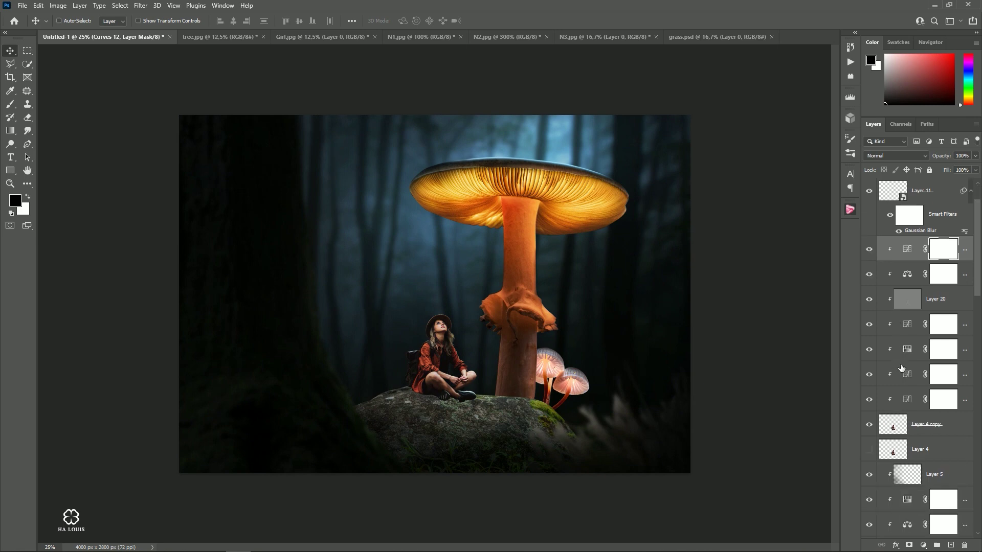
shift+click(920, 424)
key(ctrl+g)
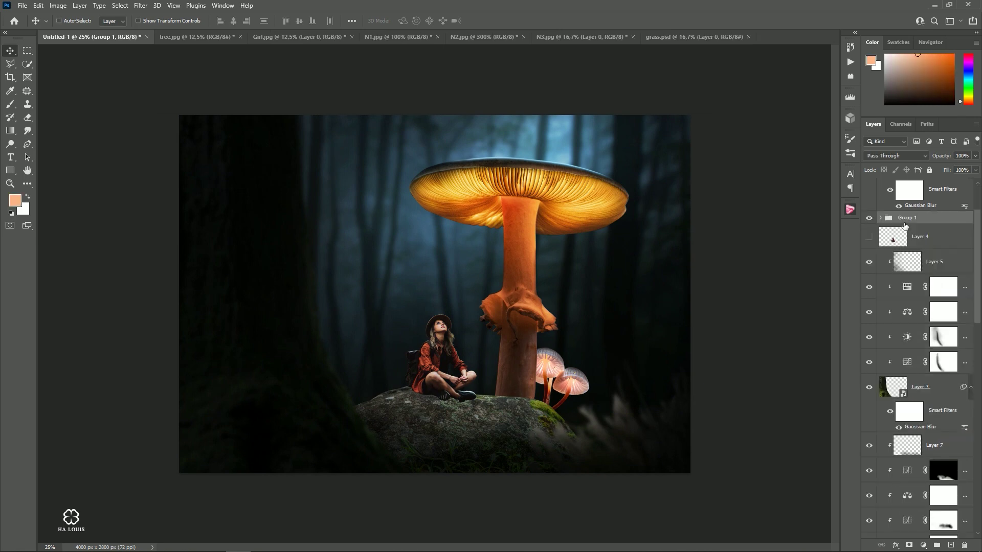
double_click(907, 219)
text(Girl)
key(Return)
Turn Layer 4 solid black with Hue/Saturation Lightness -100
click(880, 245)
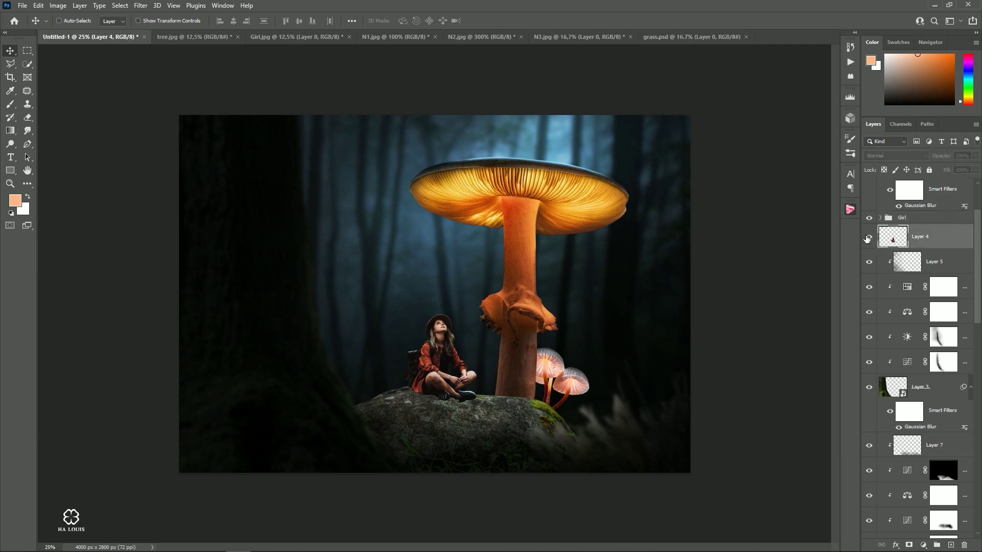
key(ctrl+u)
key(ctrl+u)
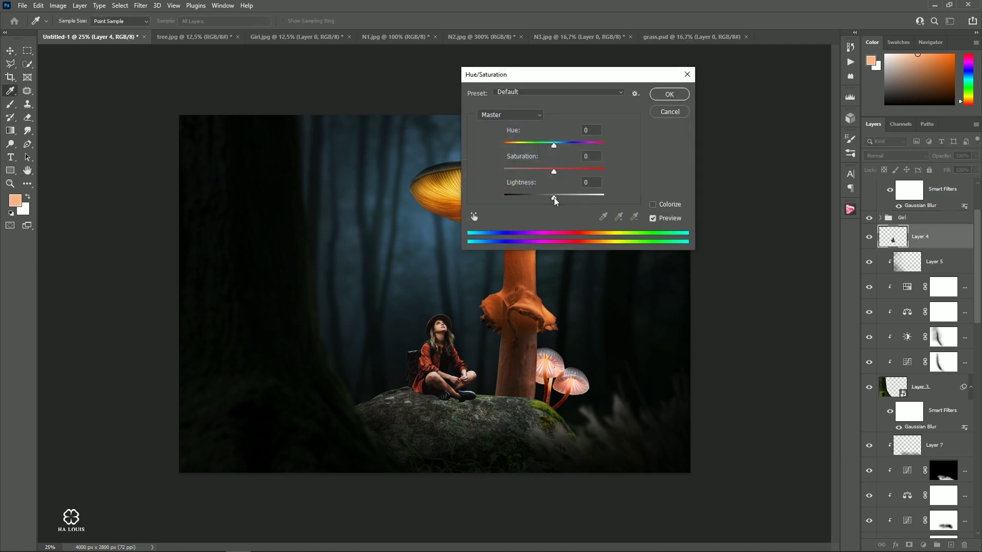
drag(516, 198, 498, 198)
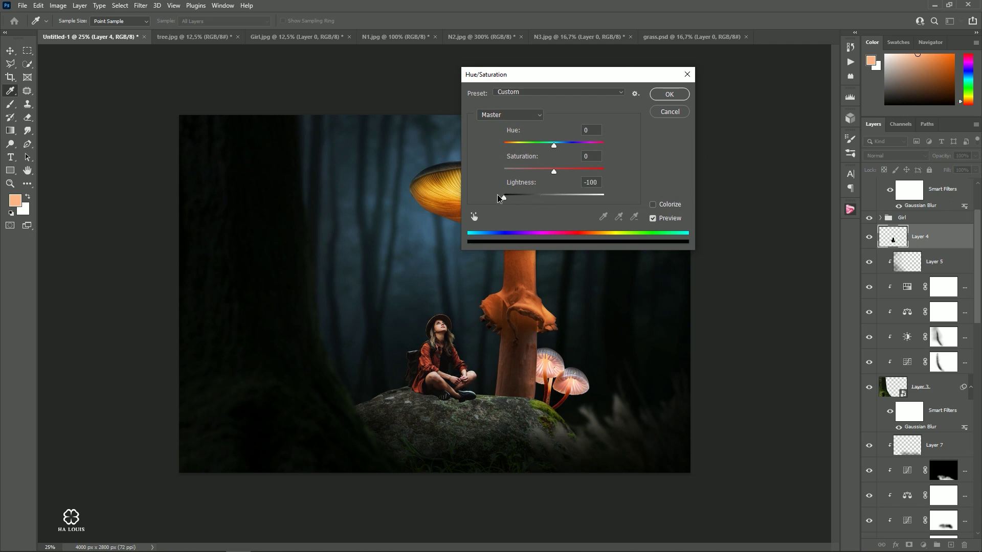
click(667, 96)
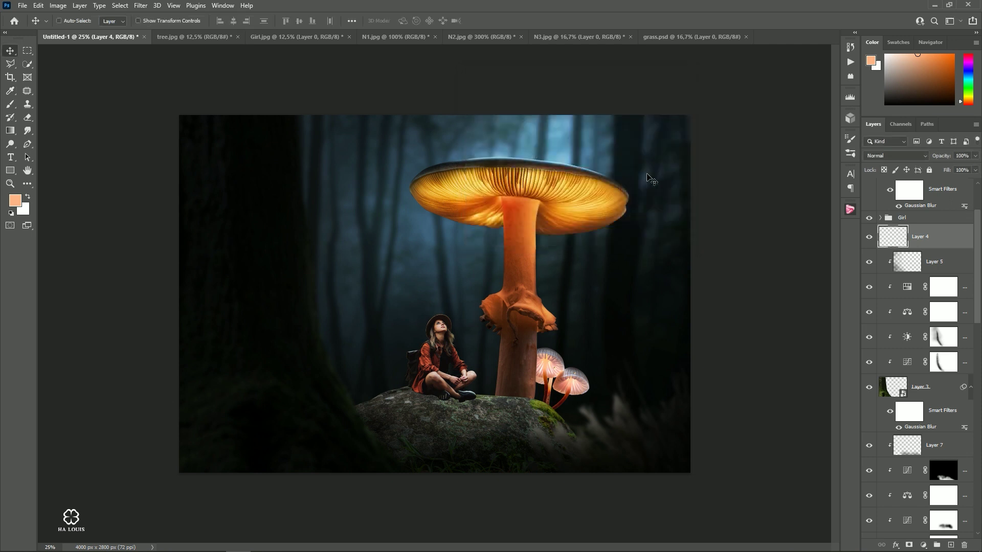
Flip and skew the black silhouette so it lies across the rock beneath the girl
key(ctrl+t)
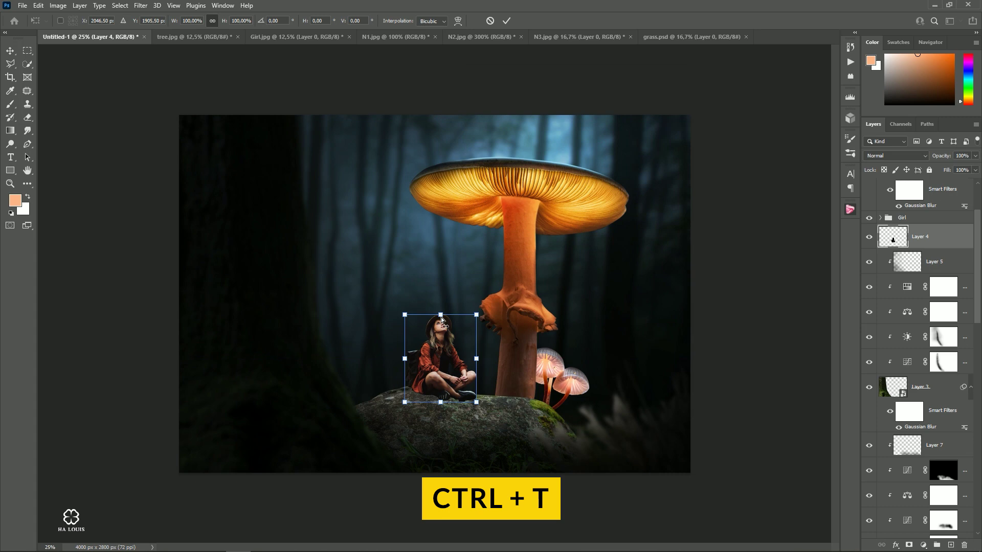
mouse_move(441, 315)
mouse_down()
mouse_move(441, 431)
mouse_move(399, 406)
mouse_up()
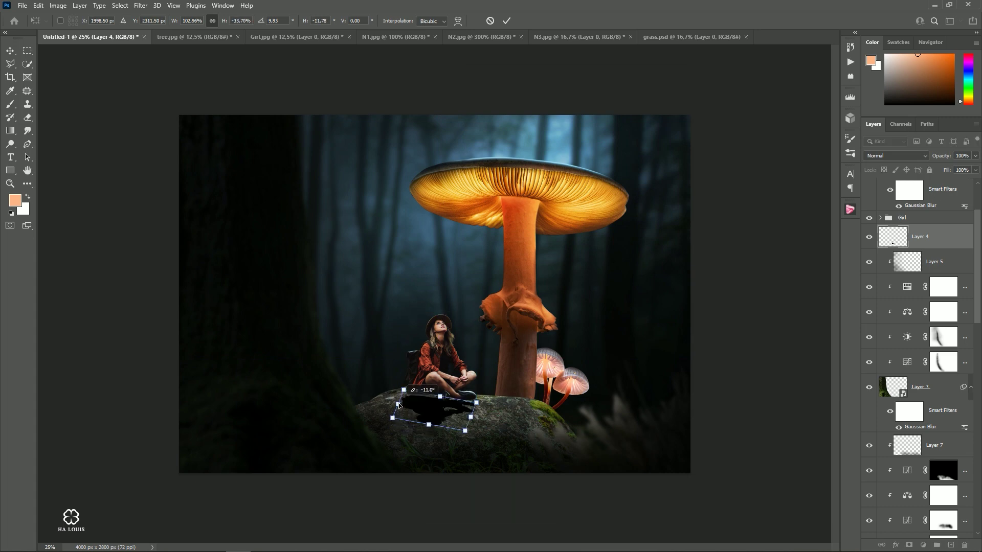
alt+scroll(399, 406, up, 1)
drag(358, 440, 357, 430)
drag(469, 392, 476, 260)
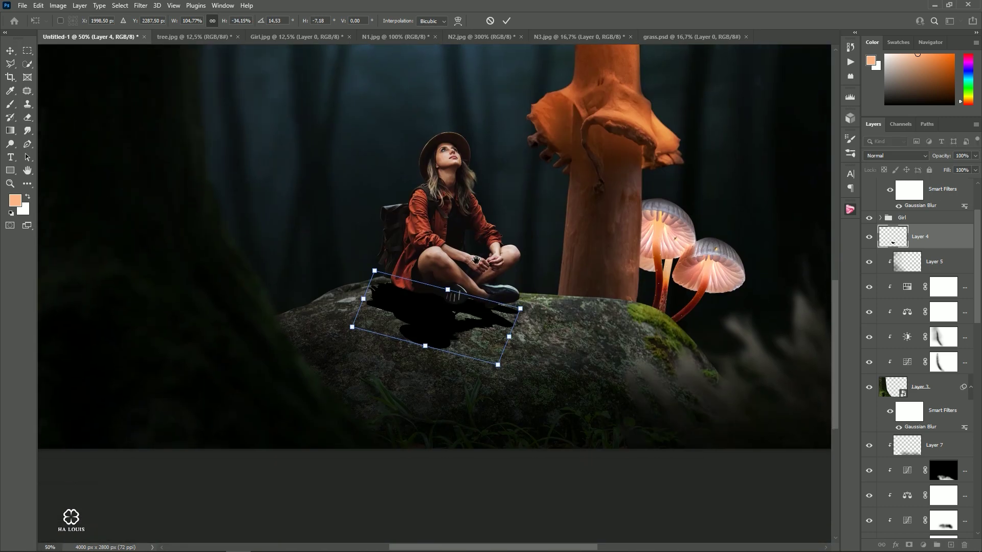
drag(364, 303, 375, 299)
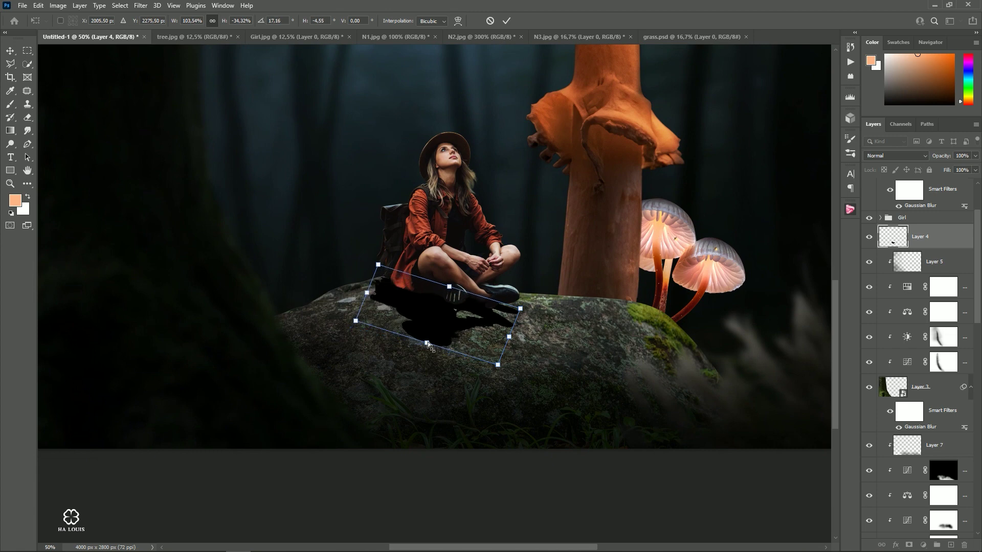
mouse_move(509, 337)
mouse_down()
mouse_move(514, 347)
mouse_move(519, 320)
mouse_up()
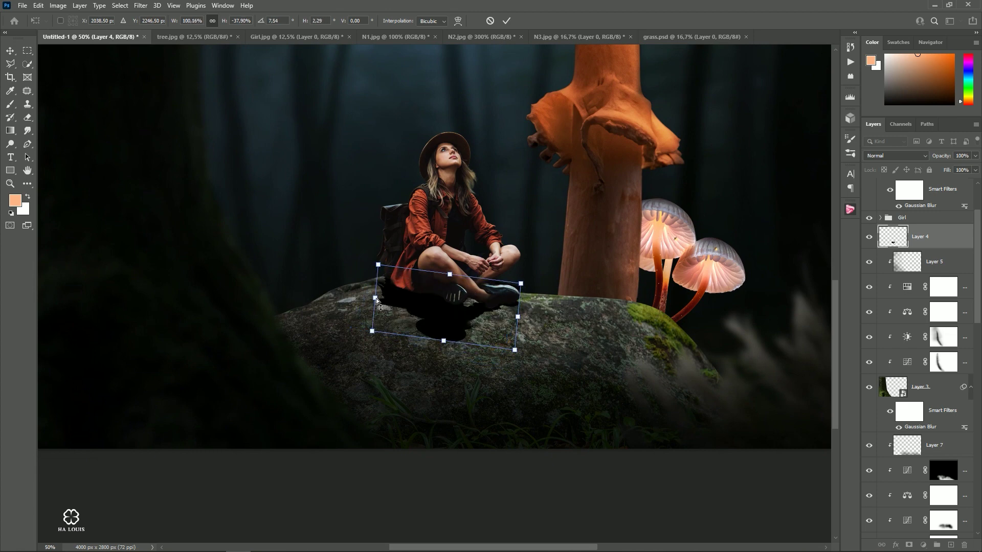
drag(376, 301, 376, 299)
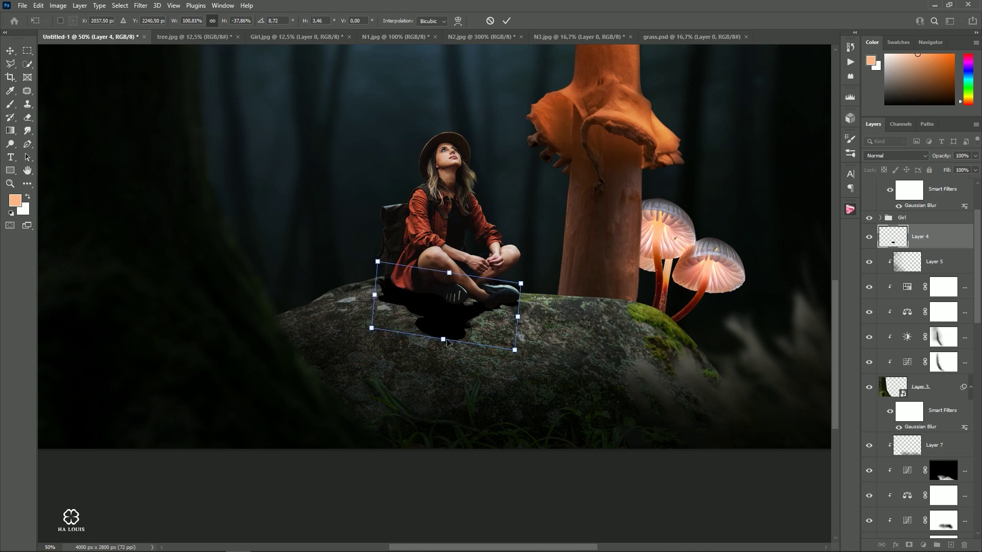
mouse_move(447, 342)
mouse_down()
mouse_move(442, 350)
mouse_move(439, 340)
mouse_up()
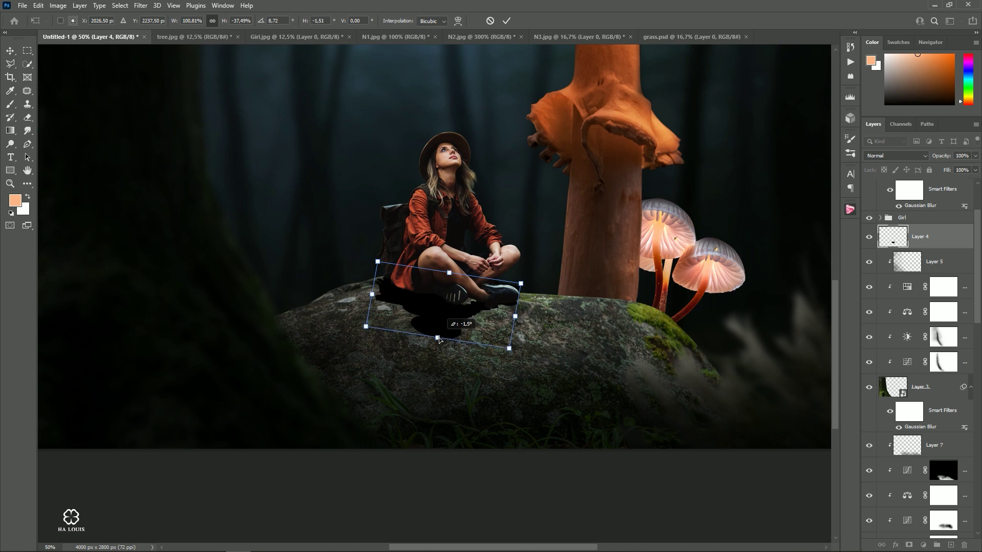
click(507, 21)
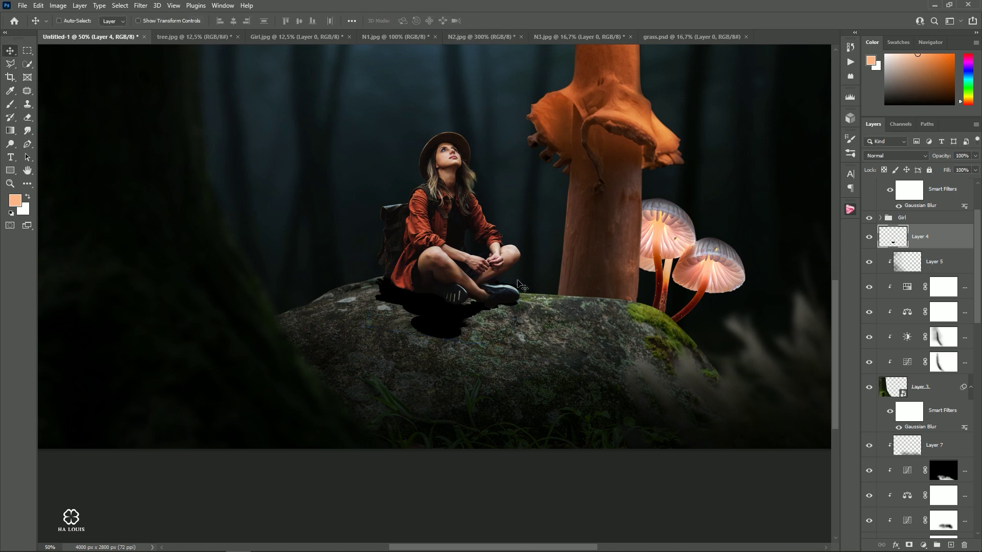
Erase the shadow where it spills over the girl's shoe
scroll(519, 292, up, 4)
drag(527, 300, 505, 311)
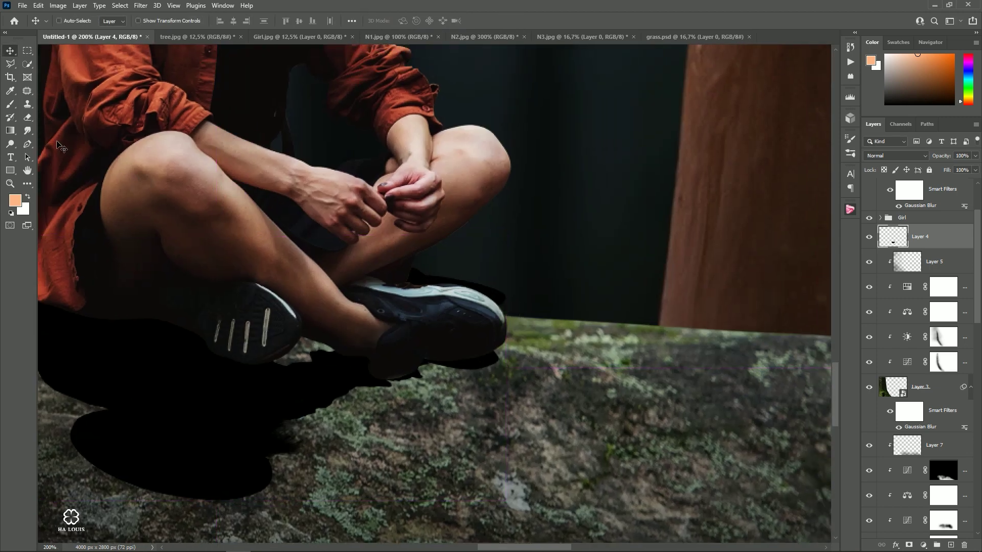
key(e)
drag(429, 283, 472, 285)
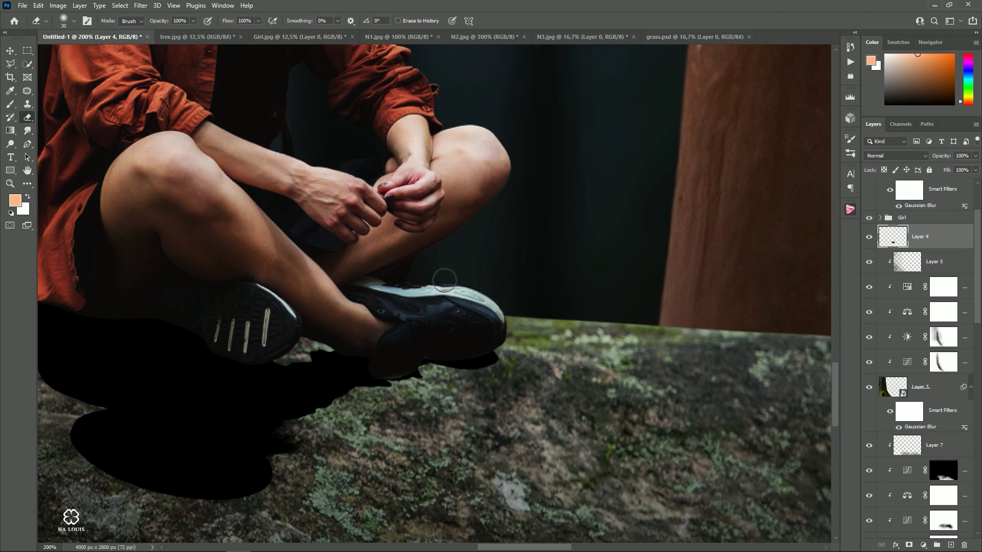
key(v)
alt+click(339, 211)
scroll(339, 211, down, 3)
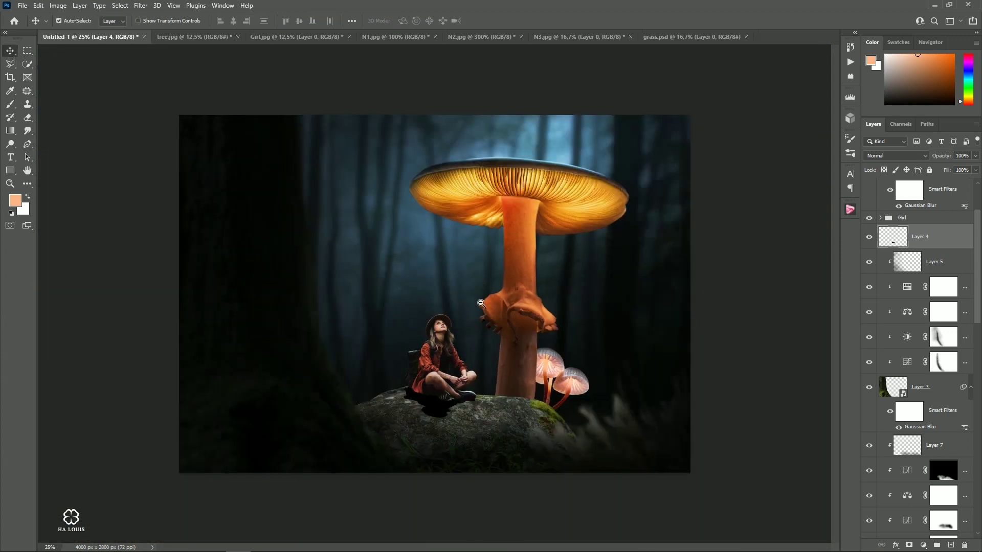
scroll(562, 334, up, 2)
alt+click(562, 333)
Gaussian Blur the shadow by 13.8 px and lower Layer 4 to 27% opacity
click(141, 5)
click(284, 178)
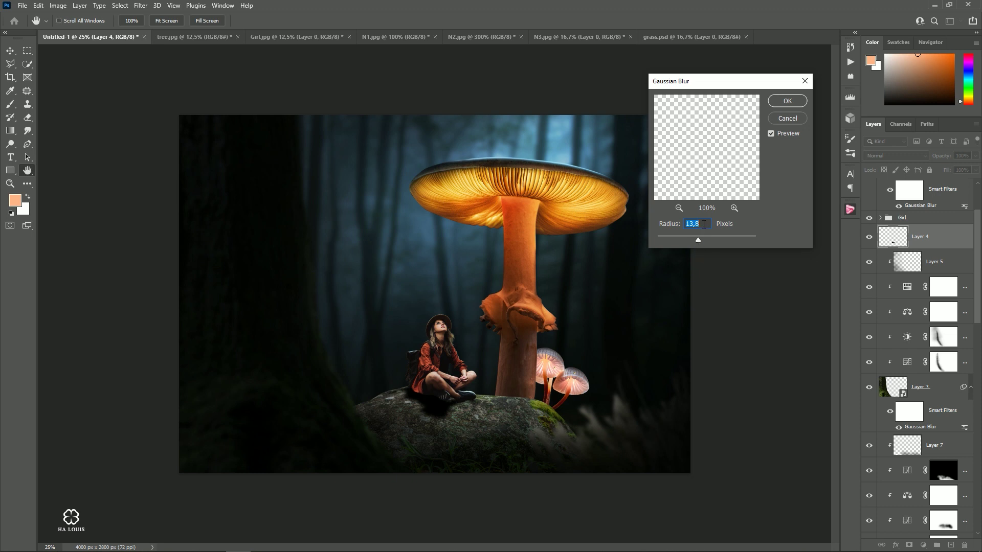
click(782, 102)
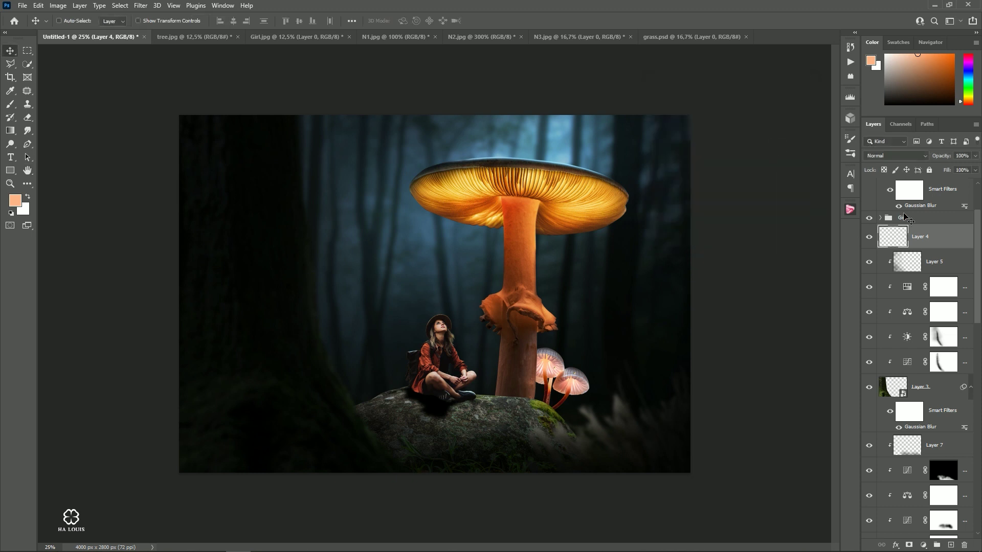
click(975, 156)
drag(946, 168, 943, 168)
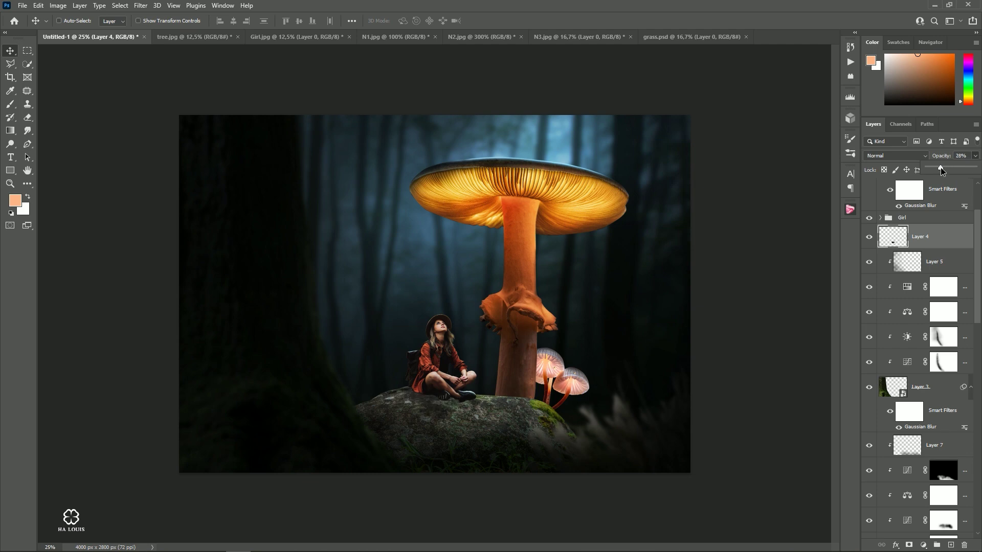
click(870, 238)
click(870, 237)
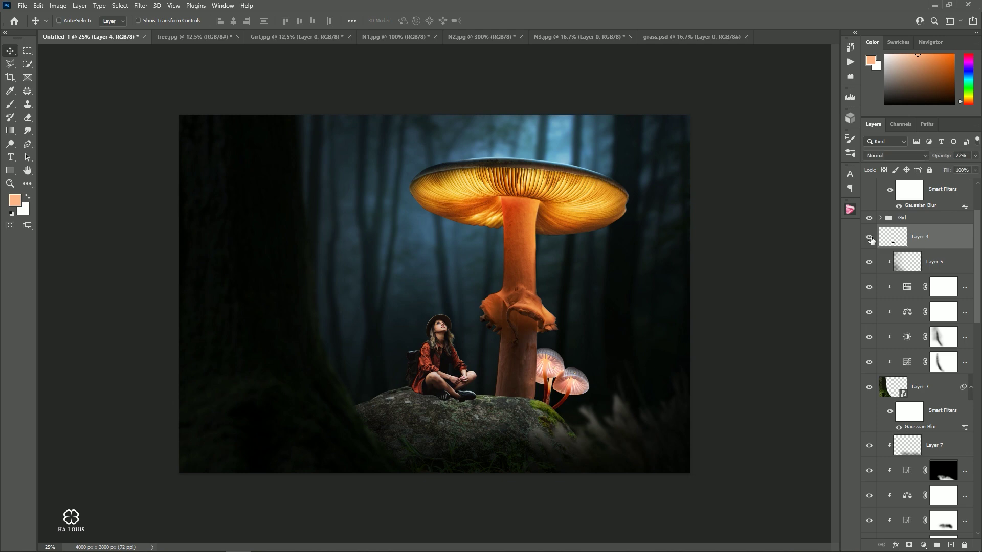
Add a new Multiply layer clipped above Layer 7
scroll(917, 352, down, 3)
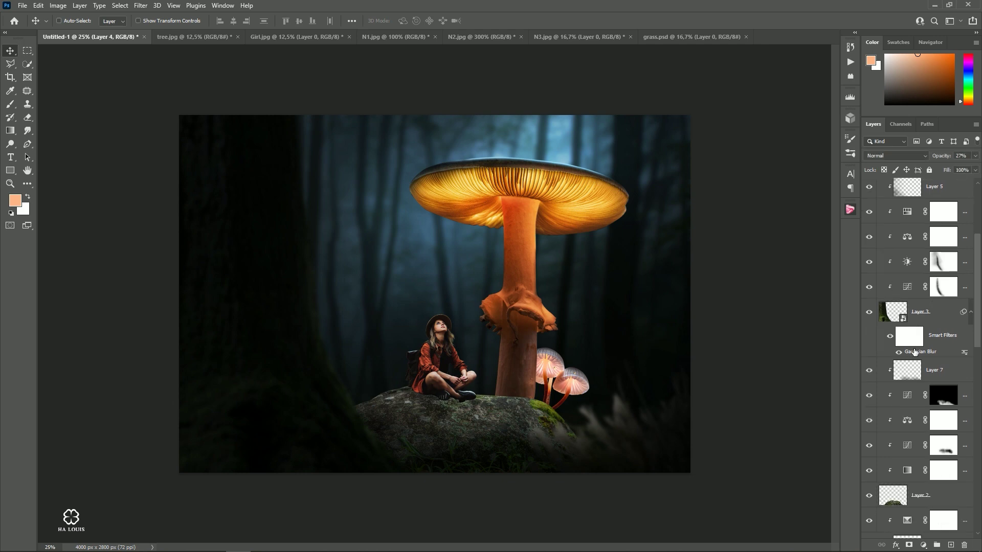
scroll(917, 352, down, 3)
scroll(915, 352, down, 2)
scroll(916, 352, down, 2)
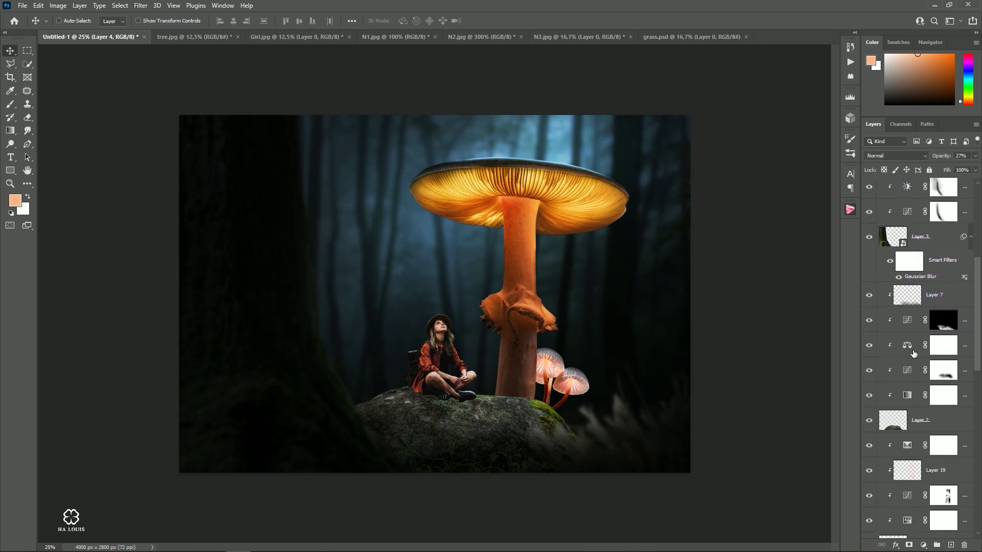
scroll(916, 352, down, 3)
scroll(911, 376, down, 2)
scroll(911, 376, up, 5)
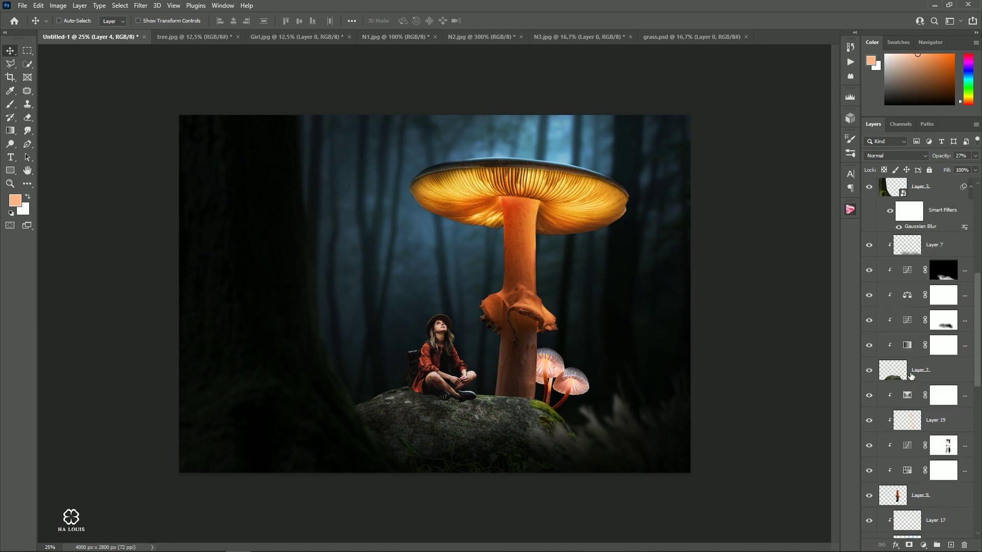
scroll(916, 289, up, 4)
click(940, 300)
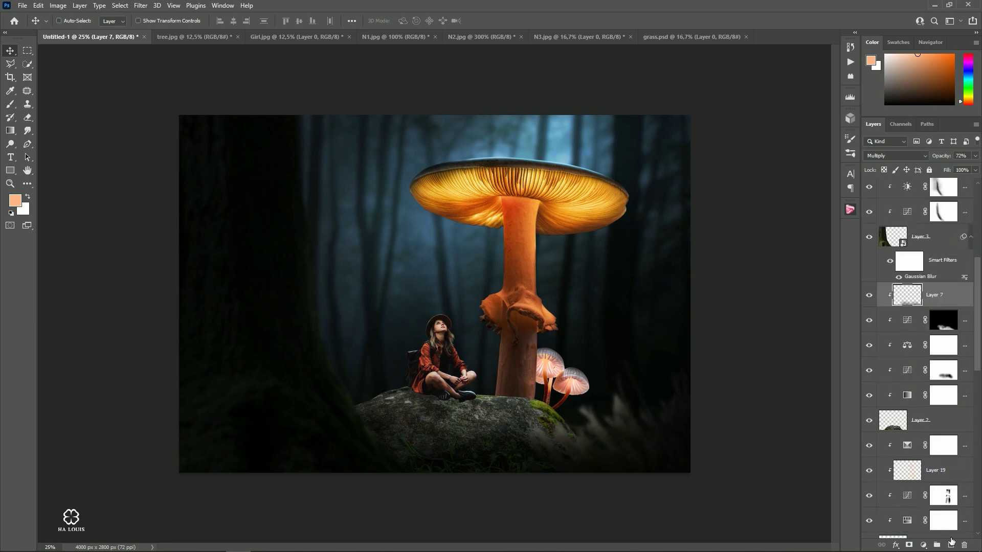
click(951, 541)
right_click(920, 296)
click(864, 319)
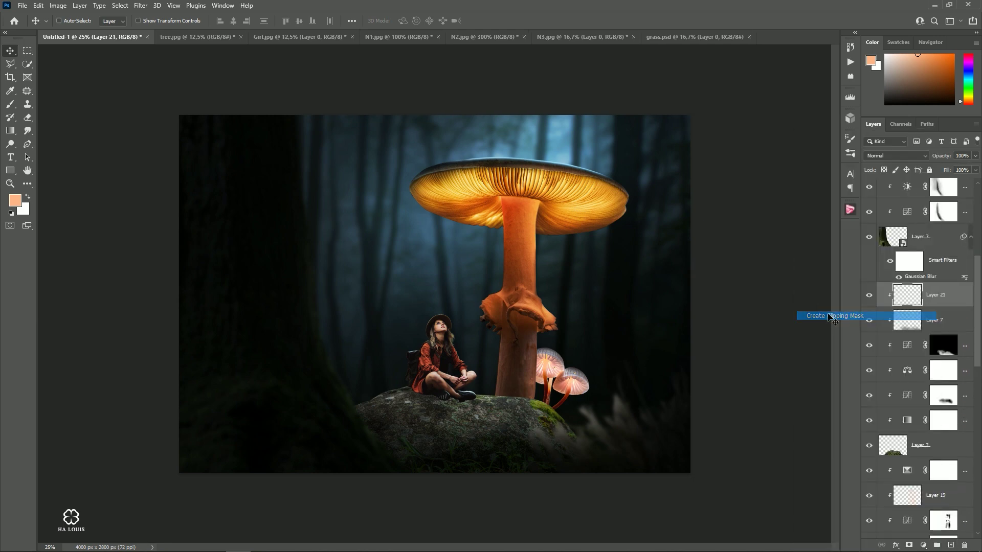
click(887, 156)
click(890, 197)
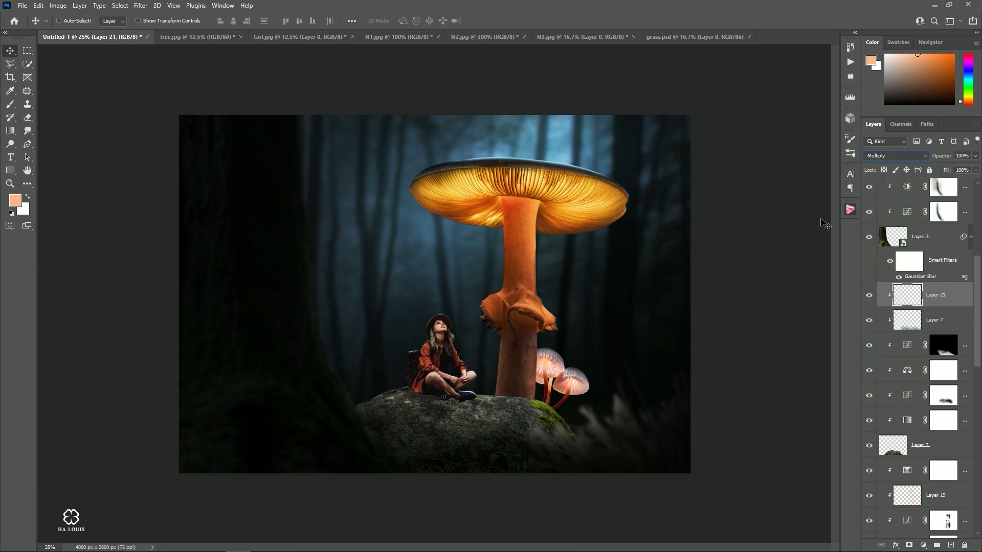
Set the foreground to a dark blue sampled from the forest background
key(i)
click(15, 200)
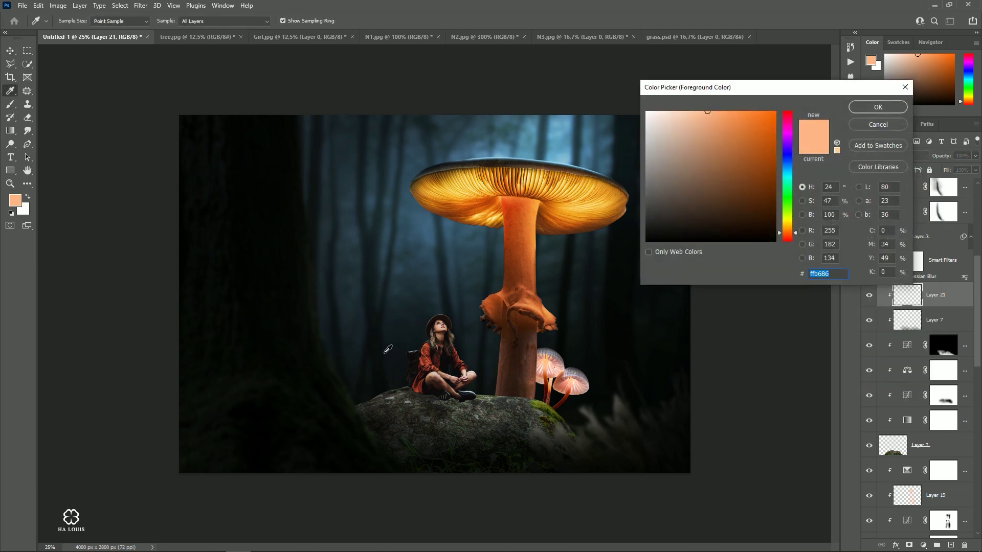
click(379, 341)
drag(786, 176, 788, 167)
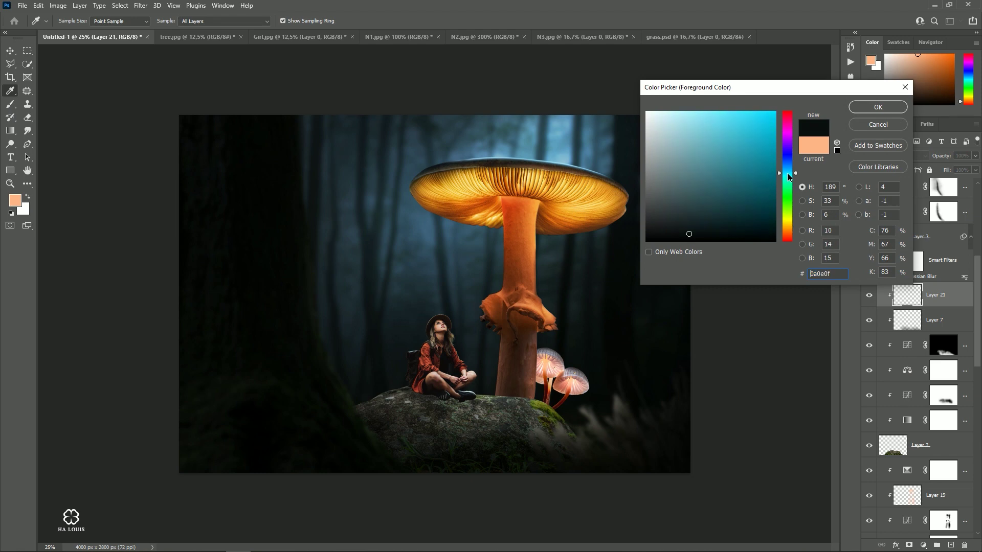
click(875, 108)
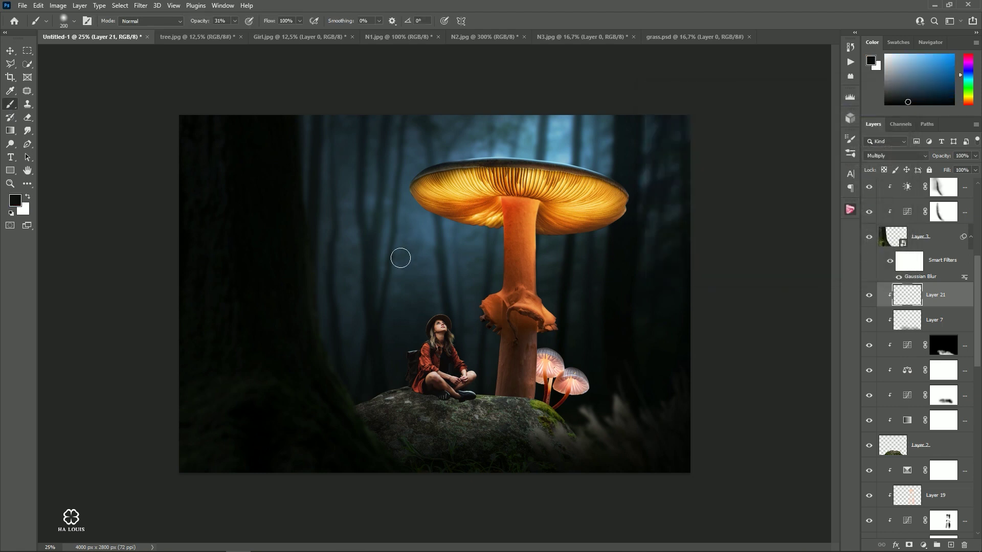
Paint contact shadows under the backpack, shorts' edge, between the shoes and under the sole
click(235, 21)
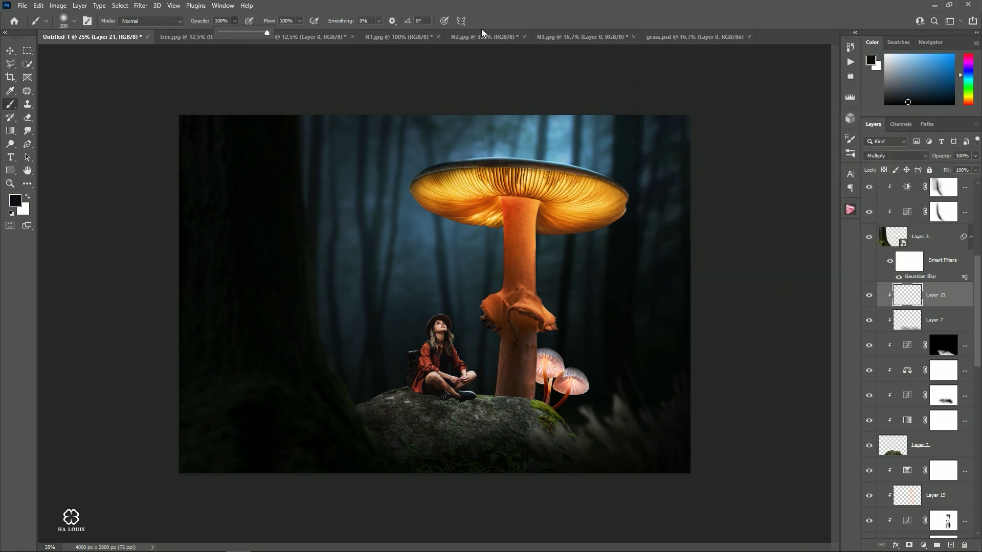
scroll(460, 307, up, 3)
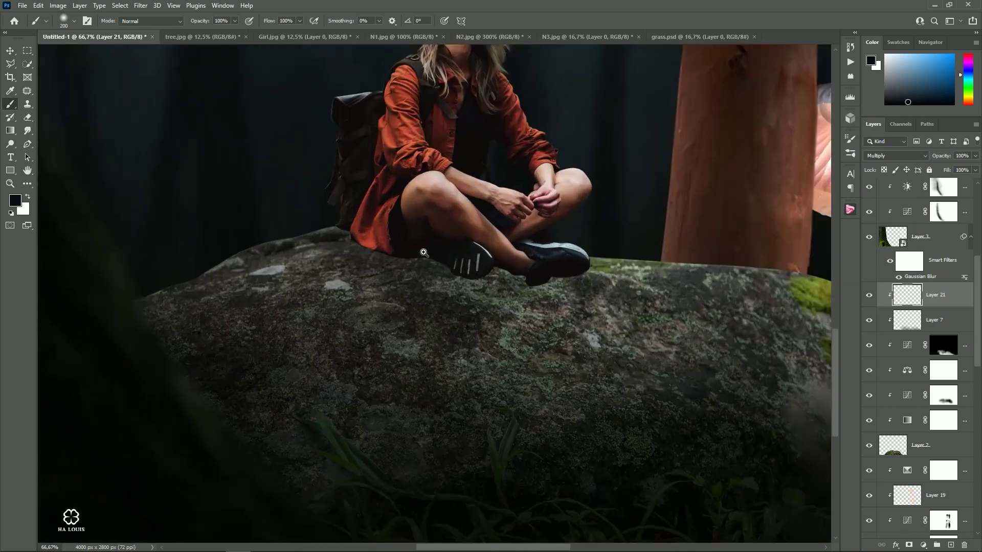
scroll(424, 253, up, 5)
key(bracketleft)
key(bracketleft)
key(bracketleft)
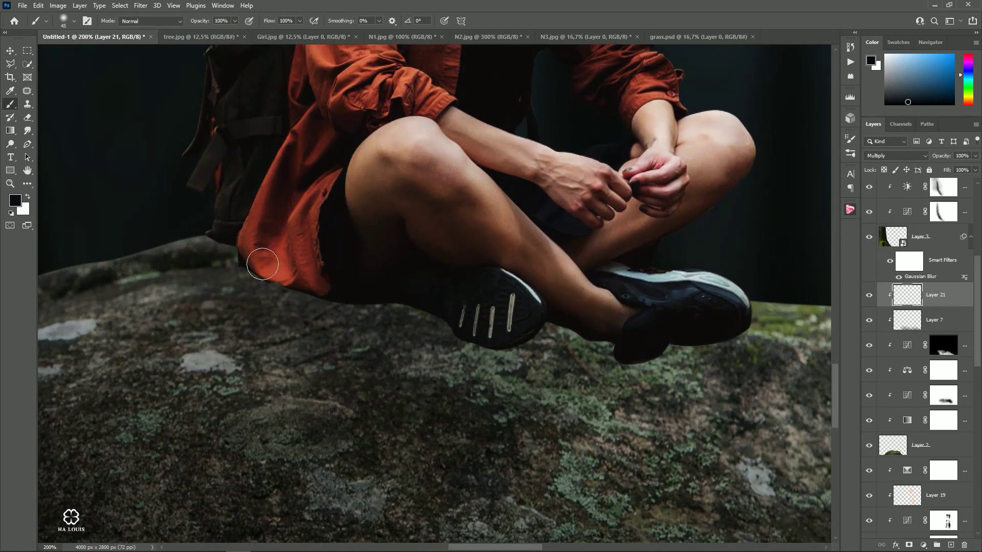
key(bracketleft)
key(bracketleft)
key(bracketleft)
drag(220, 235, 239, 249)
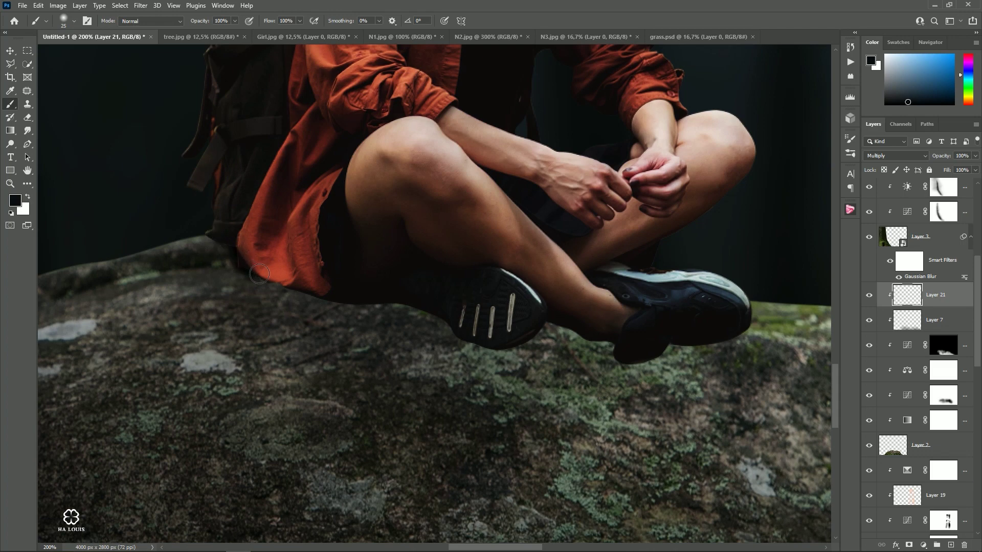
mouse_move(283, 282)
mouse_down()
mouse_move(406, 308)
mouse_move(486, 350)
mouse_move(512, 338)
mouse_up()
key(bracketright)
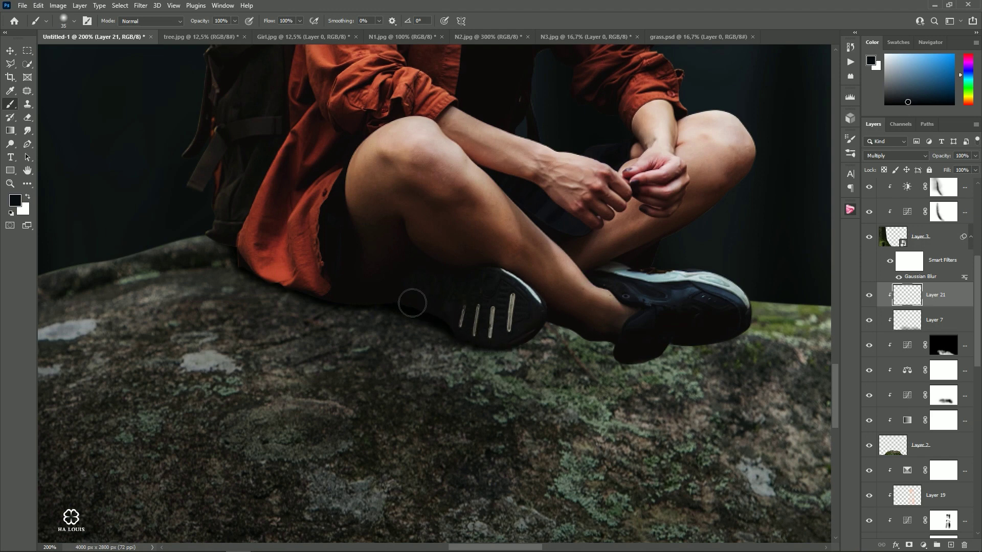
mouse_move(530, 330)
mouse_down()
mouse_move(627, 335)
mouse_move(539, 357)
mouse_move(605, 349)
mouse_up()
key(bracketleft)
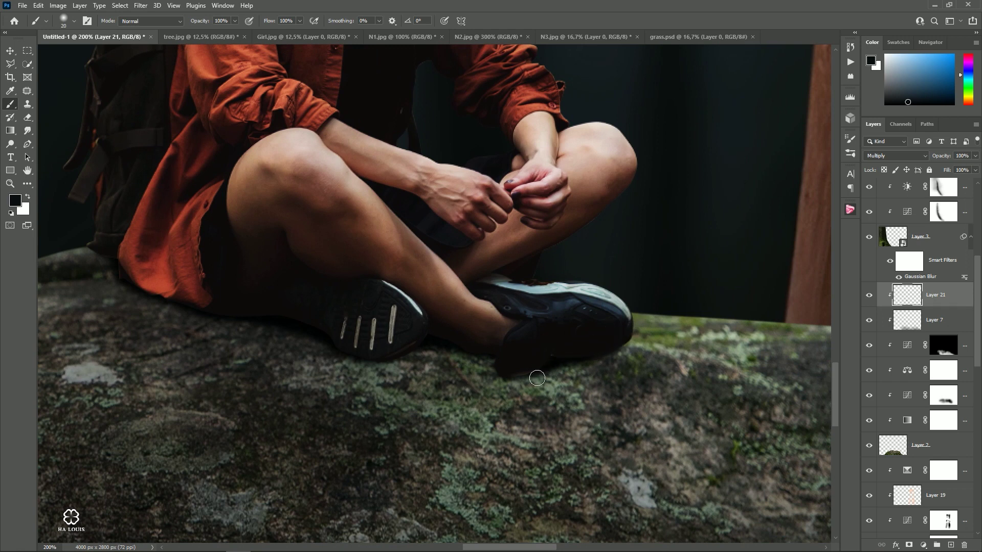
mouse_move(618, 341)
mouse_down()
mouse_move(520, 364)
mouse_move(486, 359)
mouse_up()
key(bracketright)
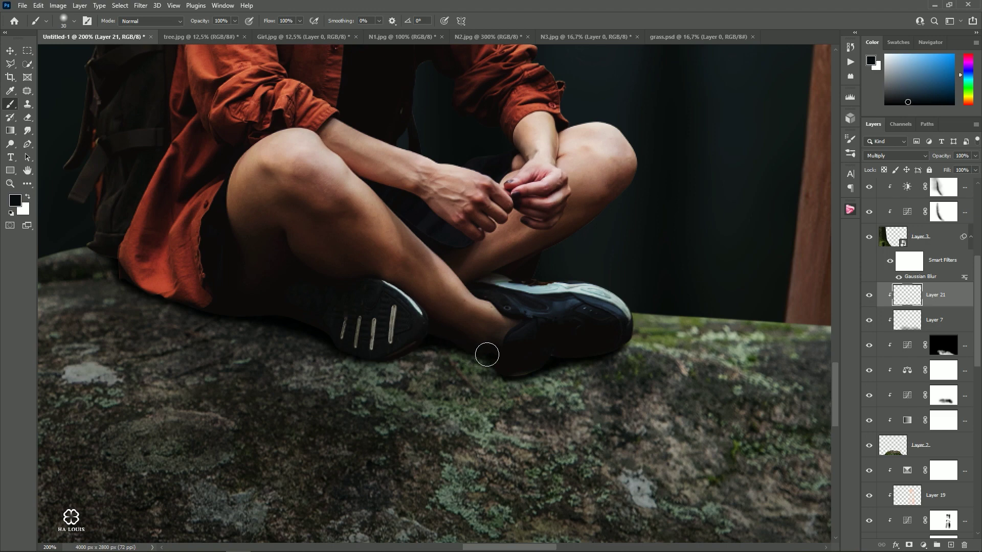
Zoom out to the whole scene and lower the shadow layer to 63% opacity
key(ctrl+minus)
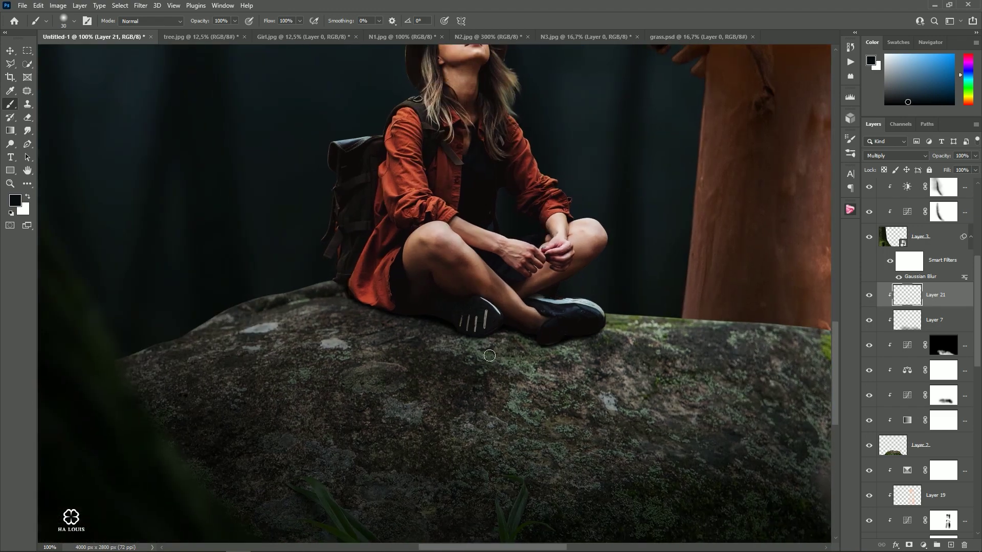
key(v)
key(ctrl+0)
scroll(491, 283, up, 1)
scroll(491, 282, up, 1)
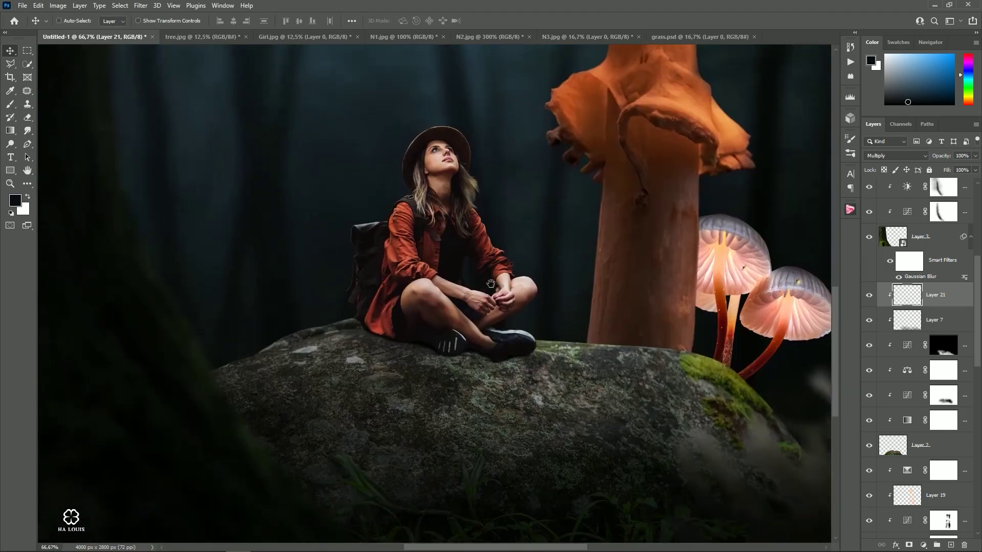
click(975, 171)
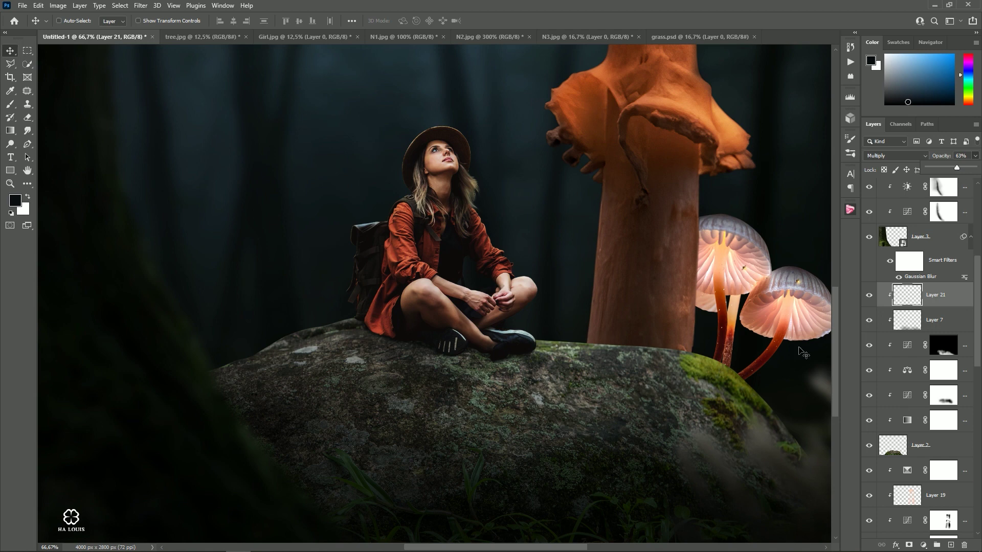
Add another new clipped layer set to Multiply
click(950, 545)
right_click(938, 295)
click(870, 317)
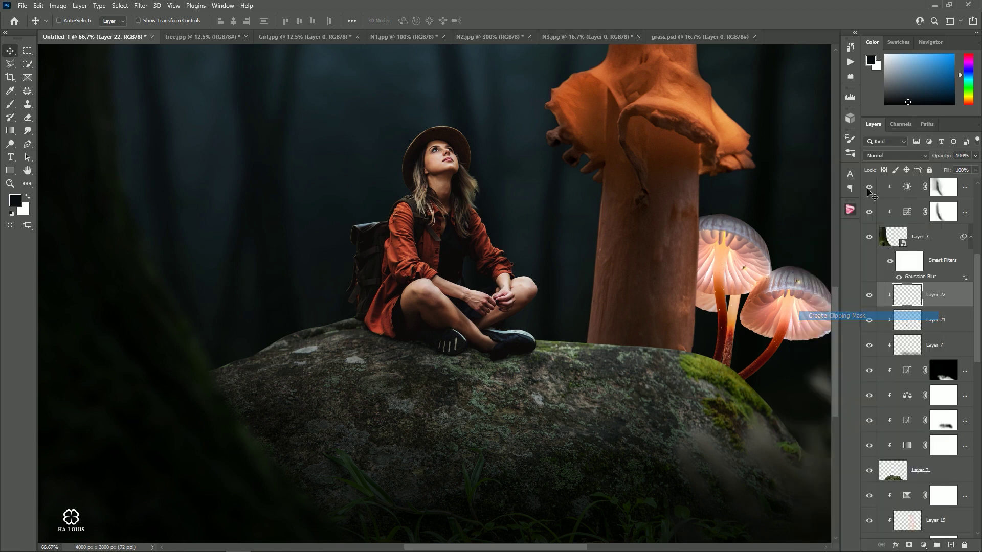
click(886, 156)
click(879, 194)
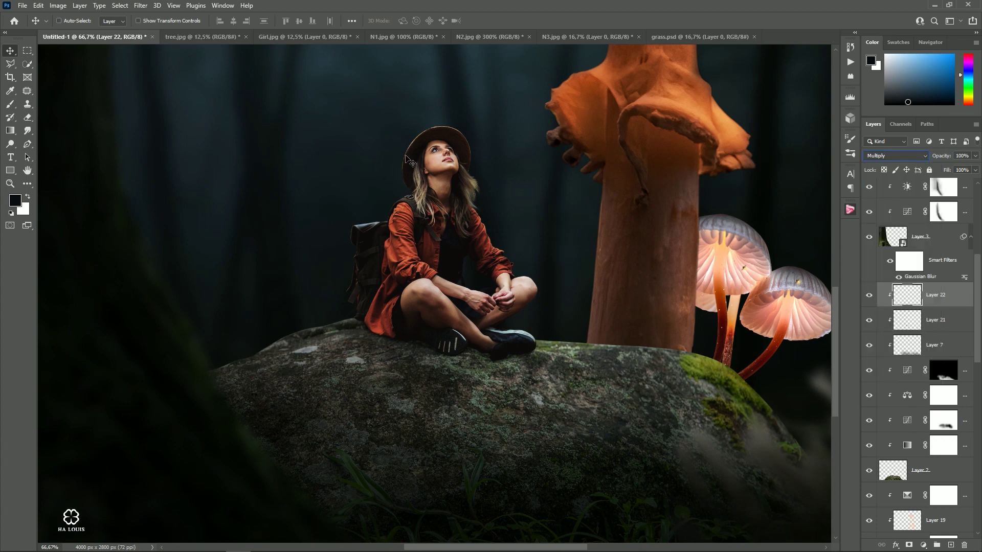
Softly darken the rock along the shoe contact line with a large low-opacity brush
click(10, 105)
click(234, 21)
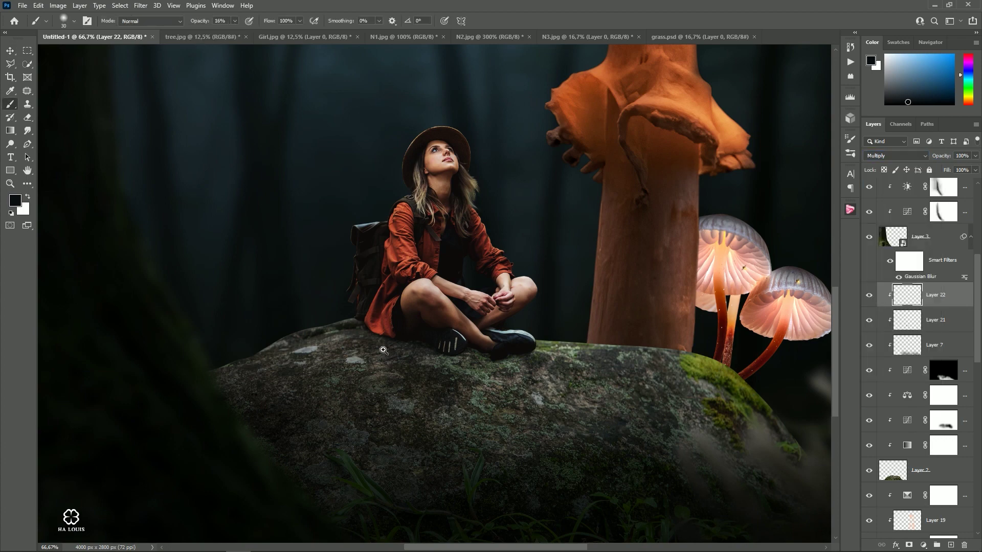
ctrl+click(378, 344)
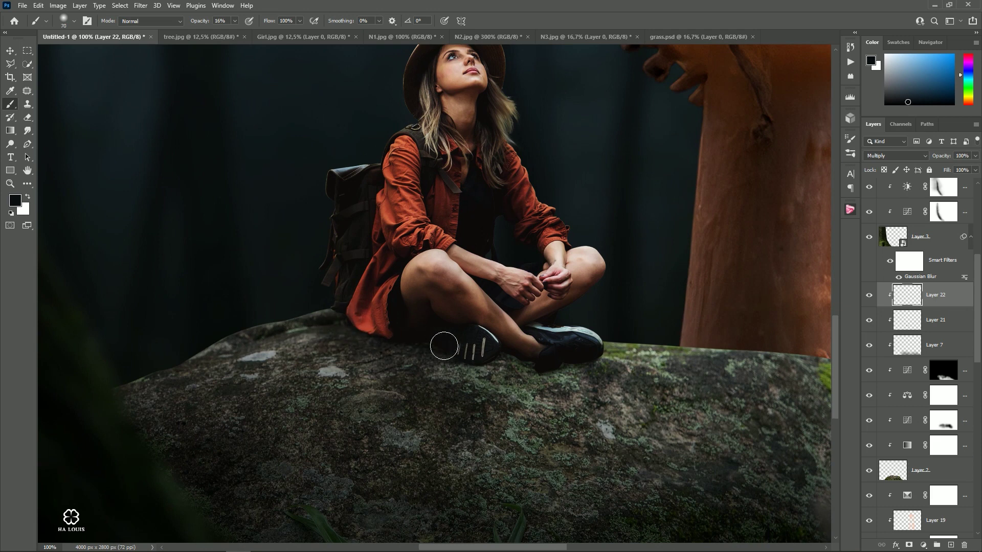
key(bracketleft)
key(bracketleft)
key(bracketright)
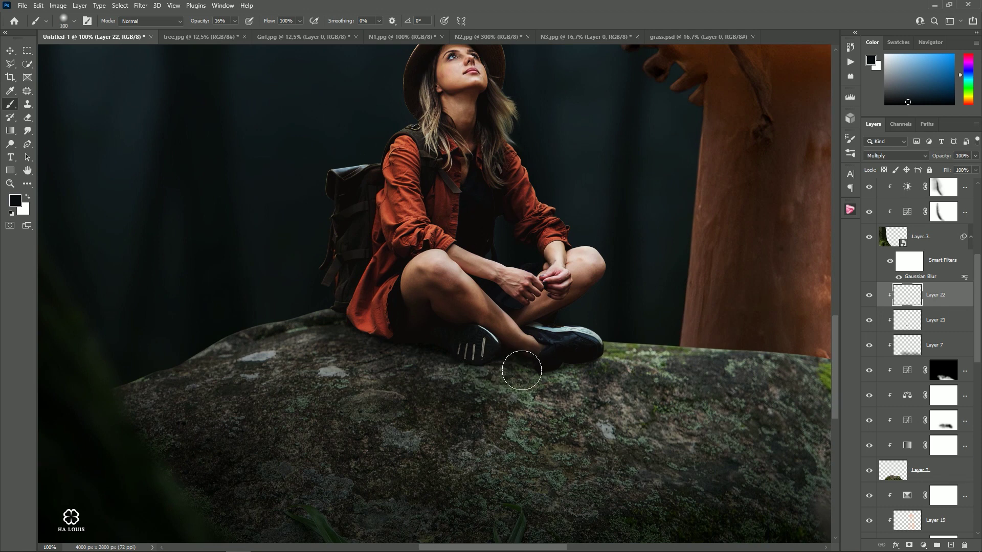
key(bracketright)
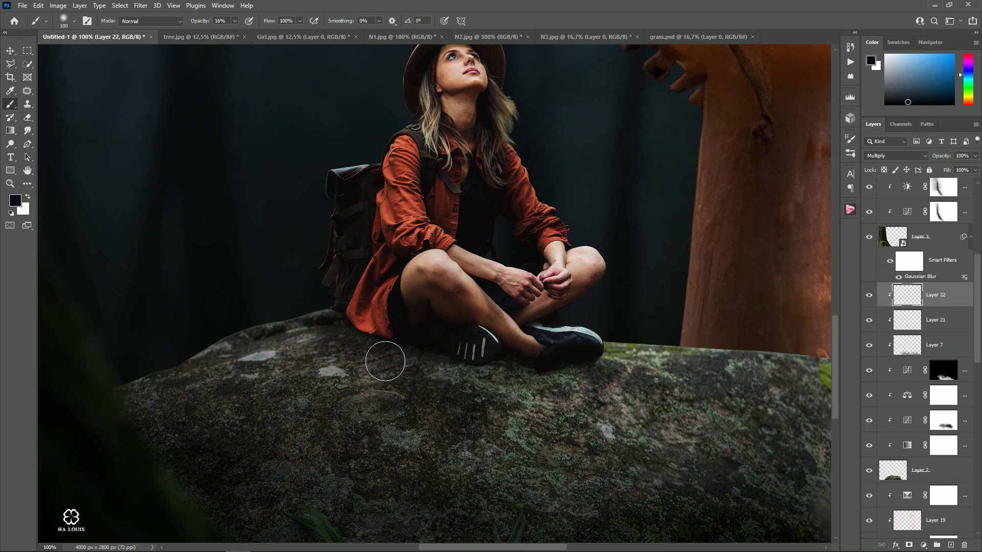
key(bracketright)
key(bracketright)
drag(403, 385, 525, 388)
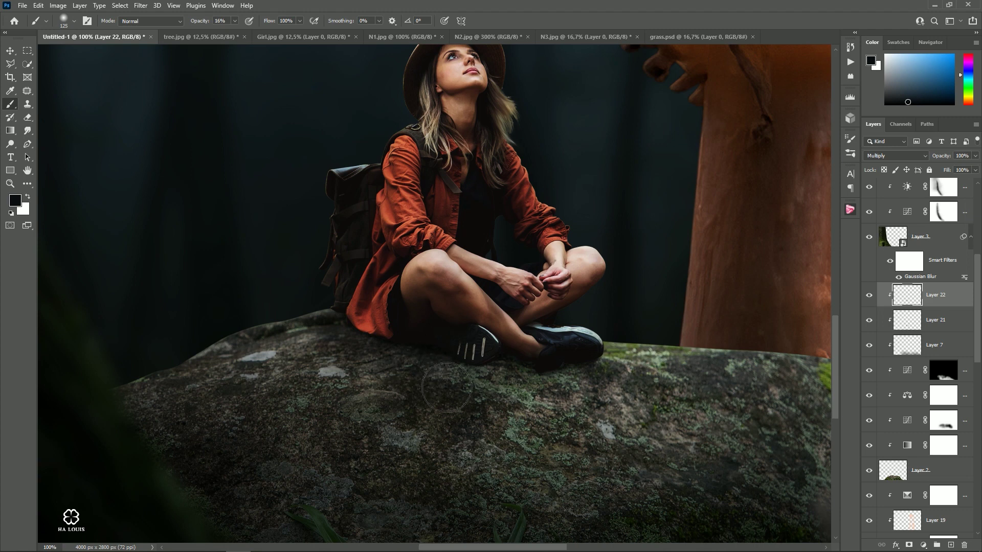
key(bracketleft)
key(bracketleft)
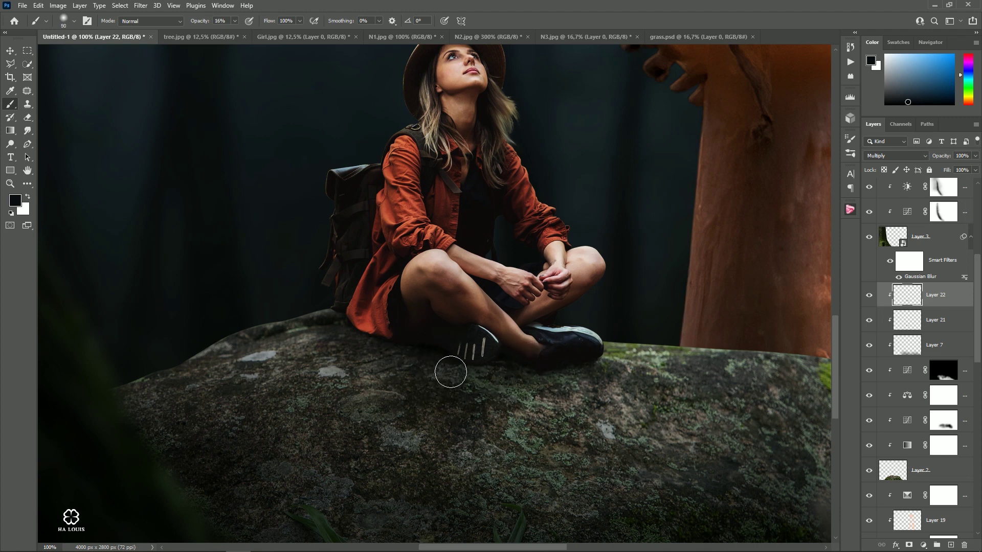
key(bracketleft)
key(bracketright)
drag(456, 371, 560, 379)
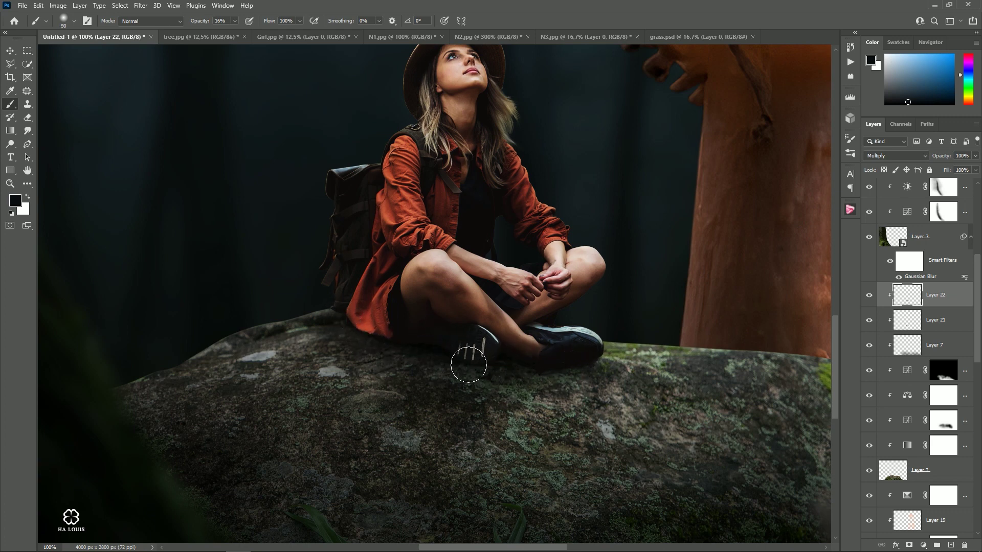
Compare the new shadow layer on and off and lower its opacity
key(v)
key(ctrl+minus)
key(ctrl+minus)
key(ctrl+minus)
key(ctrl+minus)
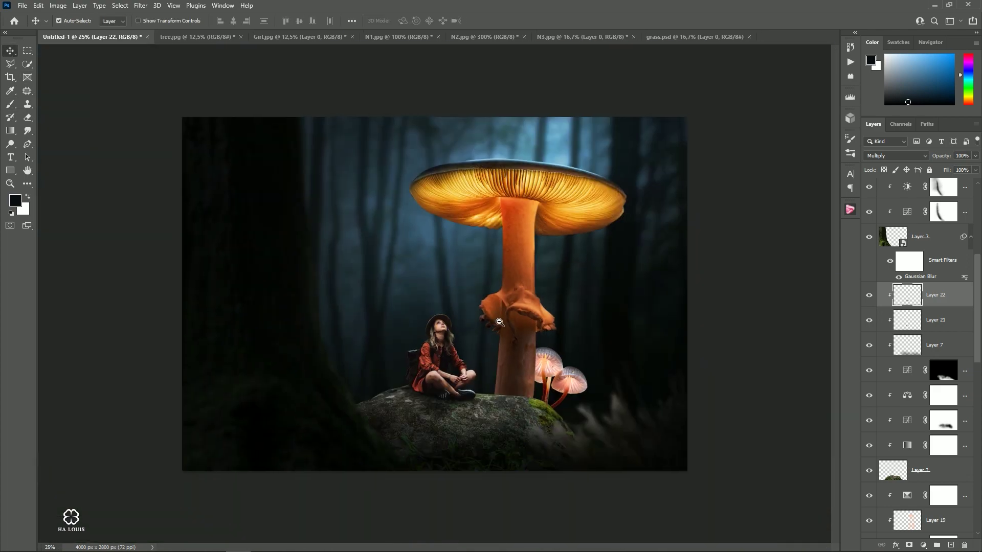
click(871, 297)
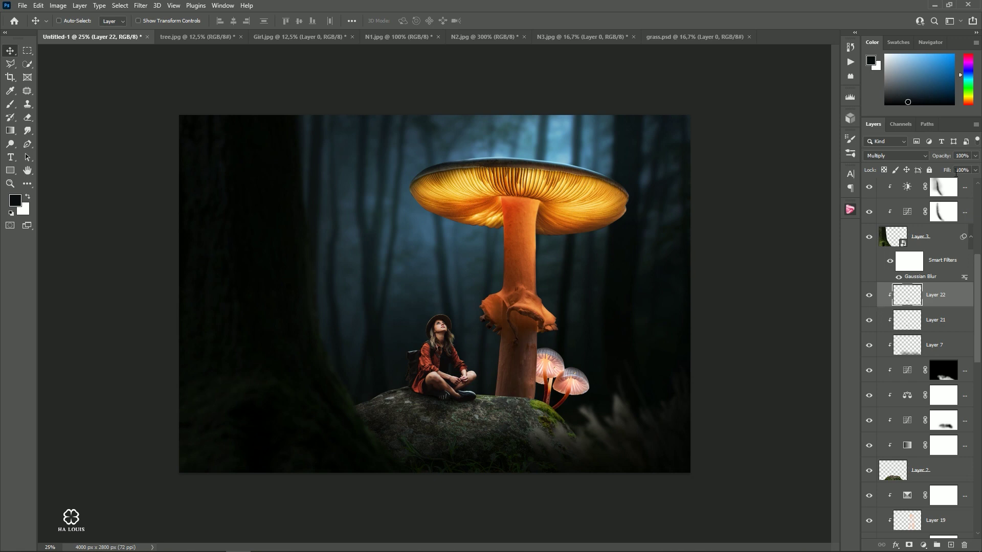
drag(976, 157, 966, 172)
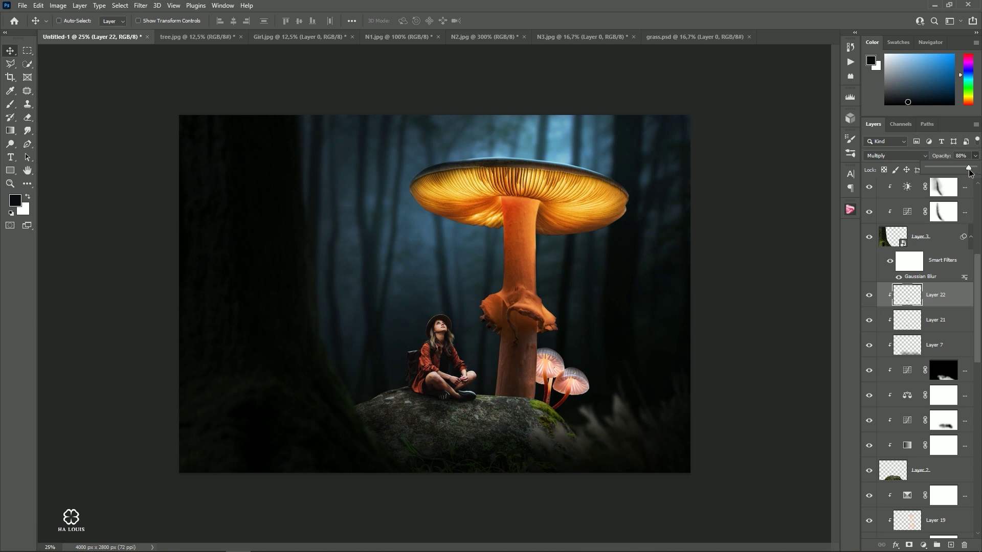
Add a new layer clipped to the girl's layer and set it to Multiply blending
click(949, 544)
right_click(941, 299)
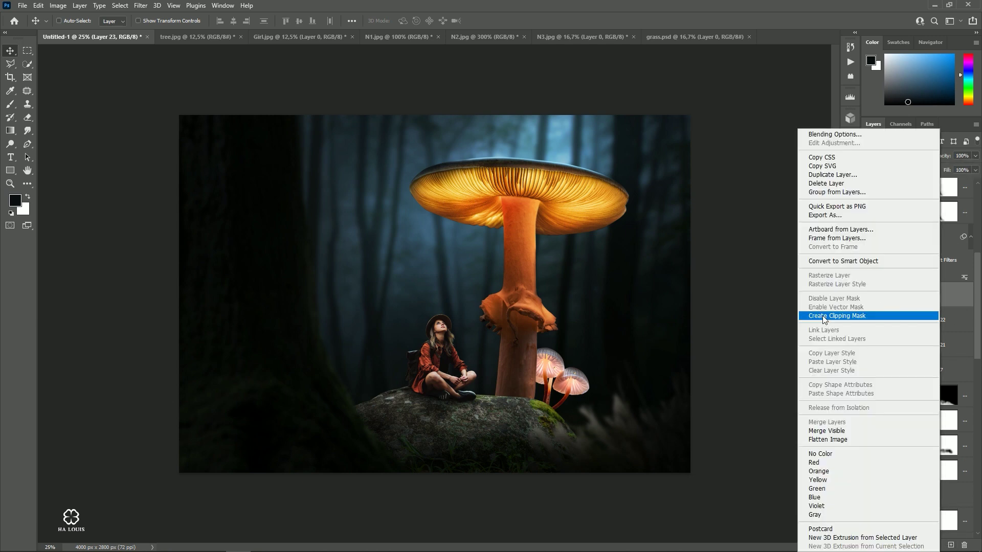
click(828, 313)
click(893, 156)
click(881, 195)
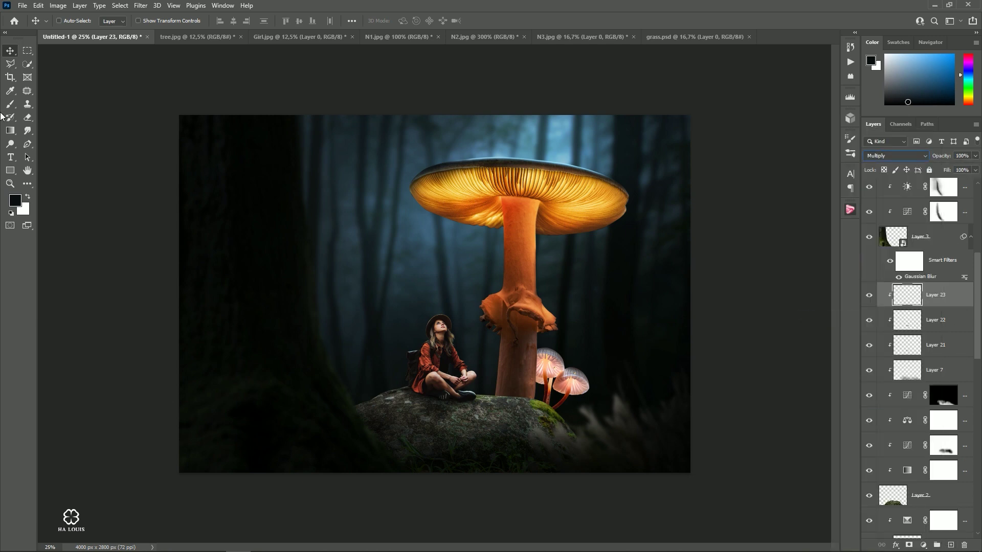
Brush dark contact shadows on the rock under the shoes and shirt hem
click(10, 105)
ctrl+click(470, 408)
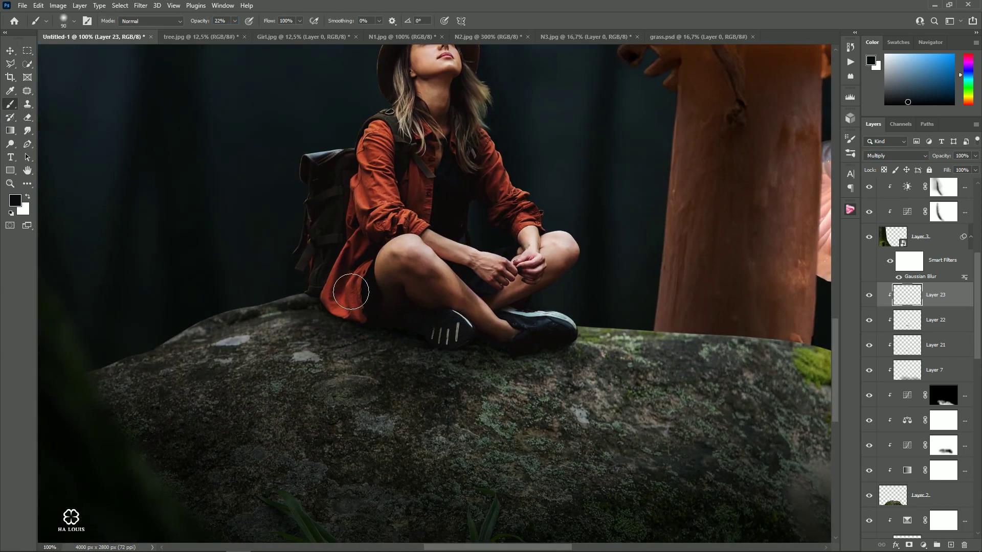
key(bracketright)
key(bracketright)
key(bracketleft)
drag(504, 342, 541, 349)
key(bracketleft)
drag(312, 298, 307, 311)
key(bracketright)
key(bracketright)
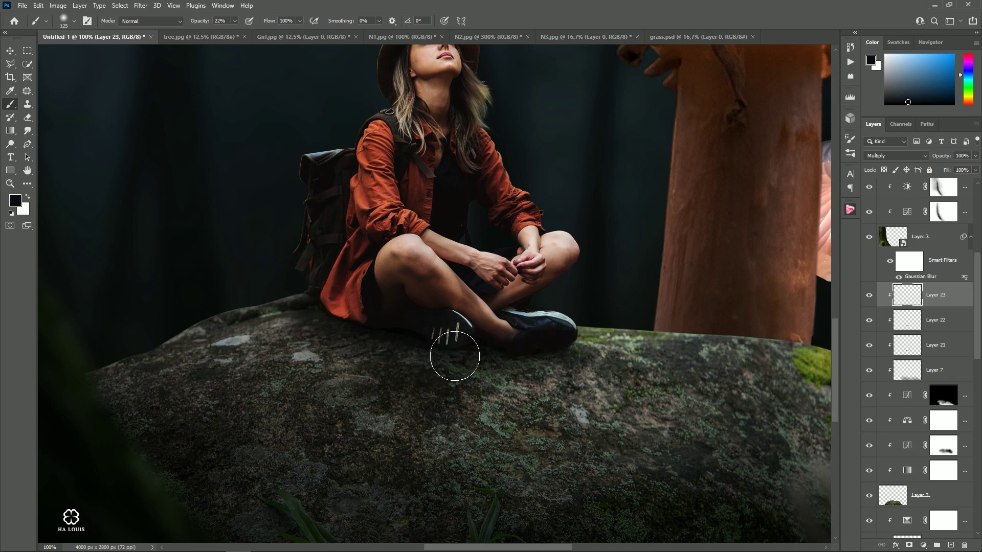
drag(454, 356, 508, 351)
Compare the shadow layer on and off, then lower its opacity to 82%
key(v)
key(ctrl+minus)
key(ctrl+minus)
key(ctrl+minus)
key(ctrl+minus)
key(ctrl+minus)
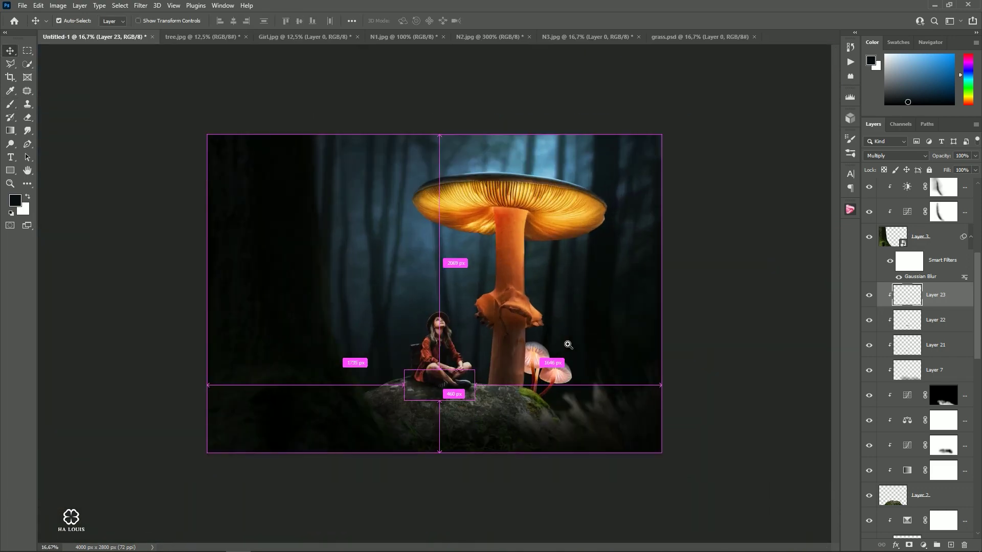
ctrl+click(568, 345)
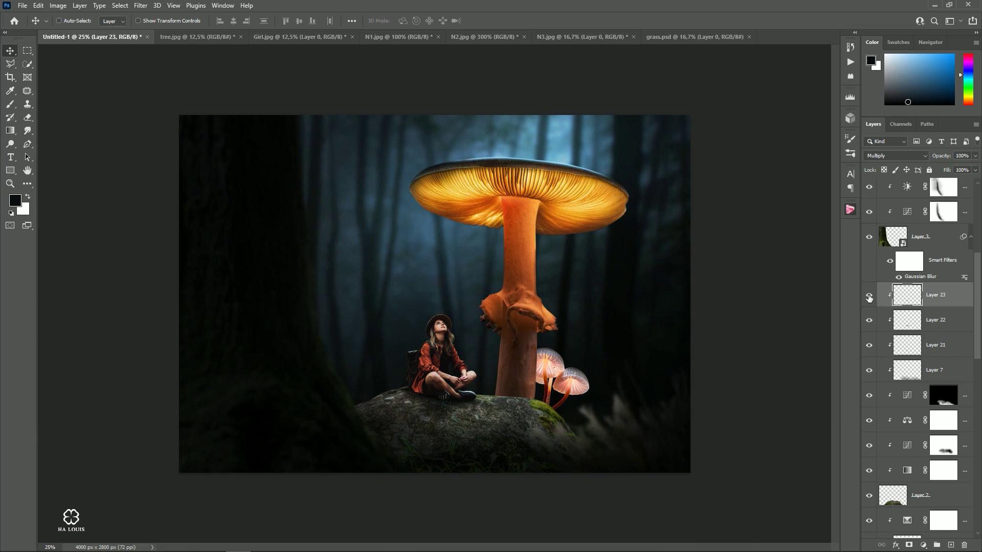
click(869, 296)
click(975, 157)
click(869, 297)
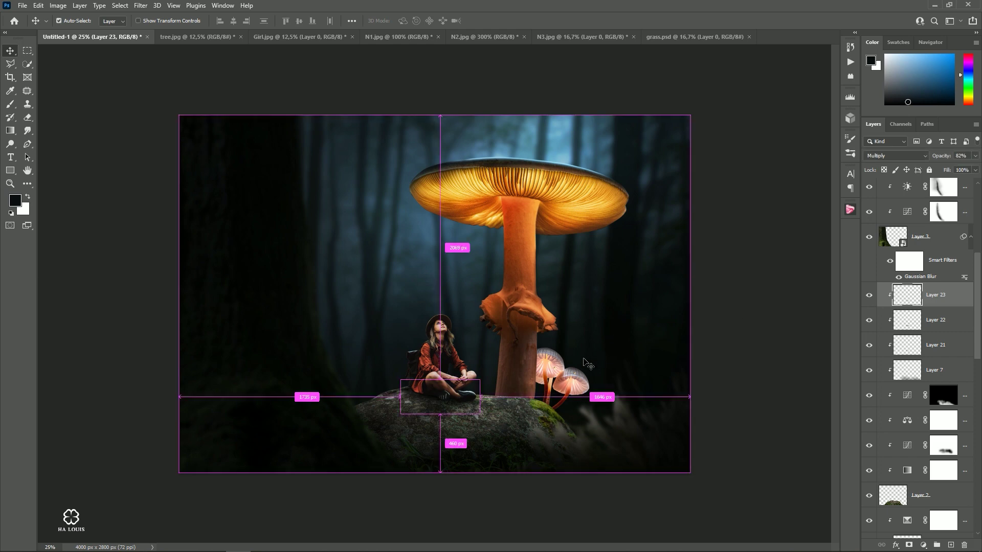
Select the small pink mushrooms layer and toggle its visibility to compare
scroll(613, 327, down, 2)
scroll(684, 328, up, 1)
scroll(684, 328, up, 1)
scroll(923, 353, down, 3)
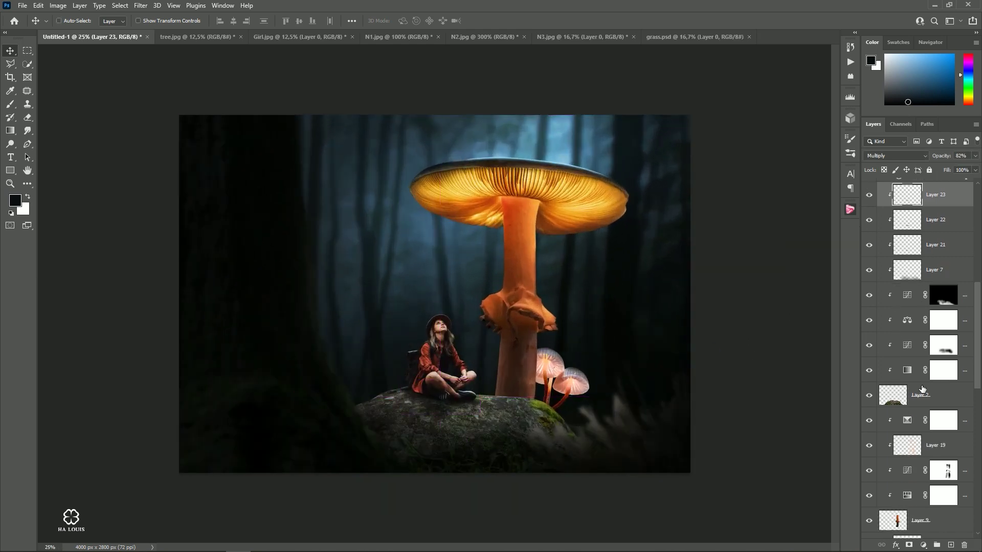
scroll(918, 373, down, 3)
scroll(913, 399, down, 3)
scroll(904, 441, down, 3)
click(904, 441)
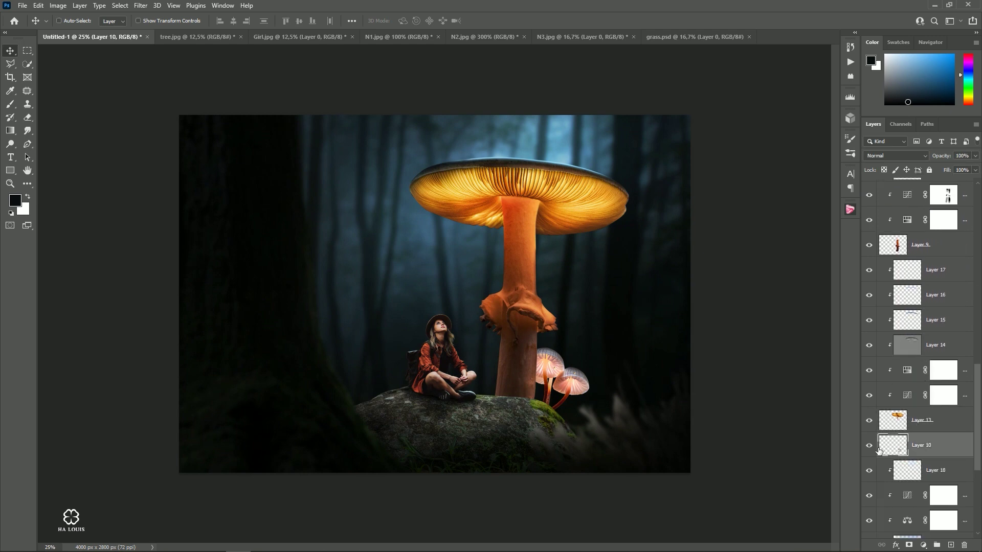
click(869, 449)
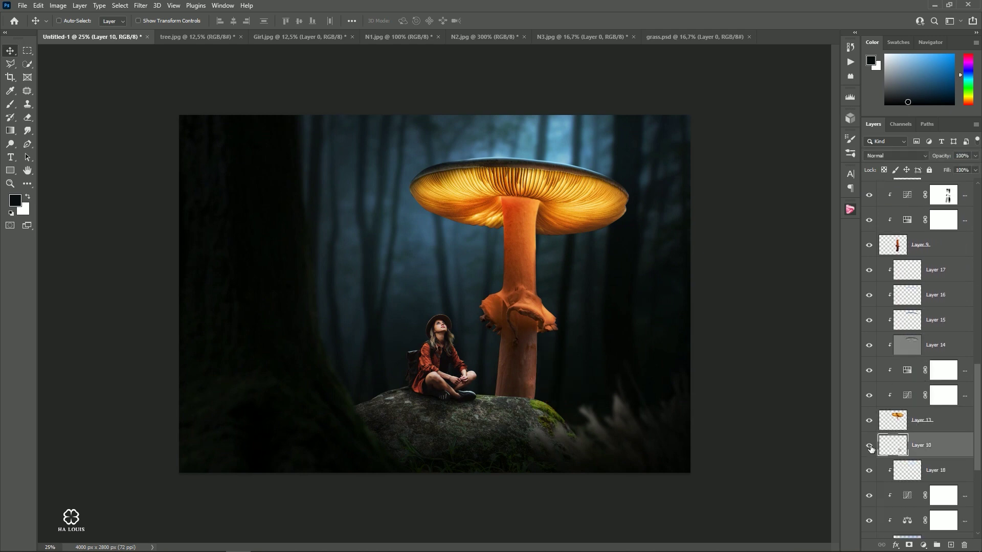
click(870, 448)
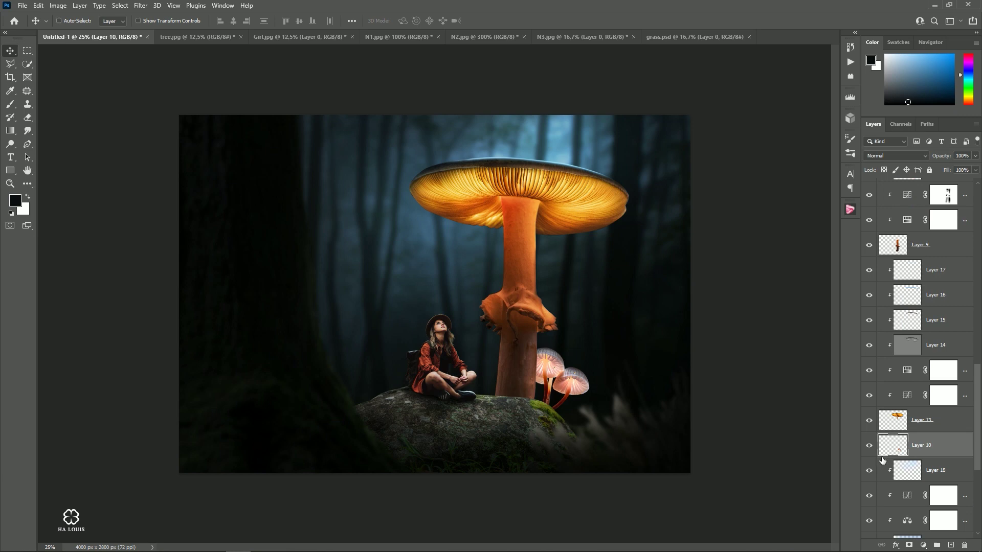
Add a Curves adjustment clipped to Layer 10, pulling the highlights down to darken the mushrooms
click(924, 546)
click(941, 420)
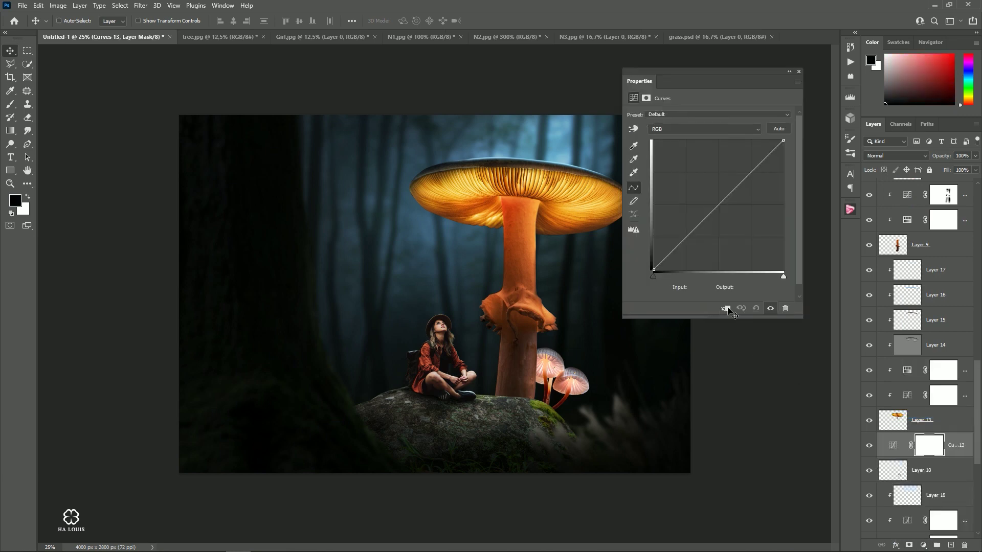
click(726, 309)
drag(783, 141, 808, 183)
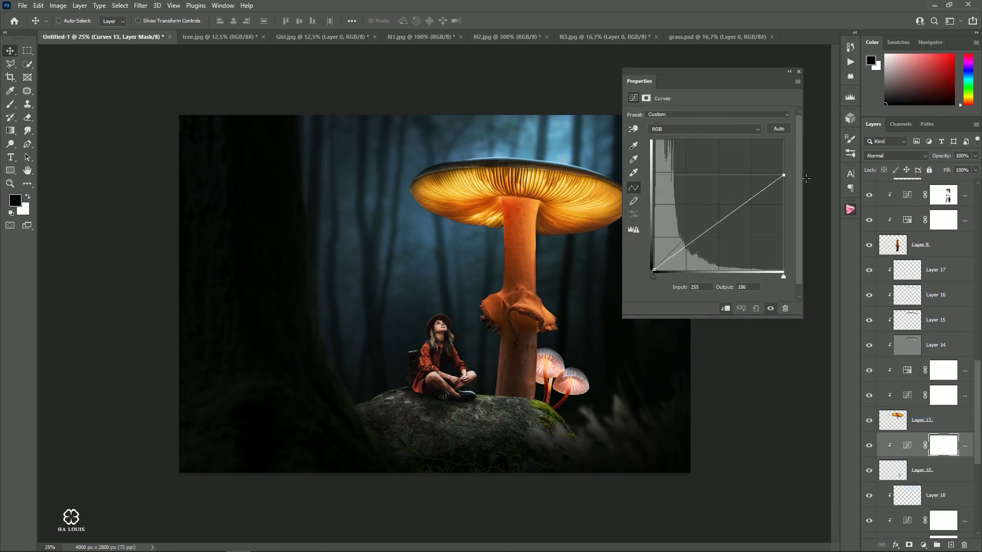
click(799, 72)
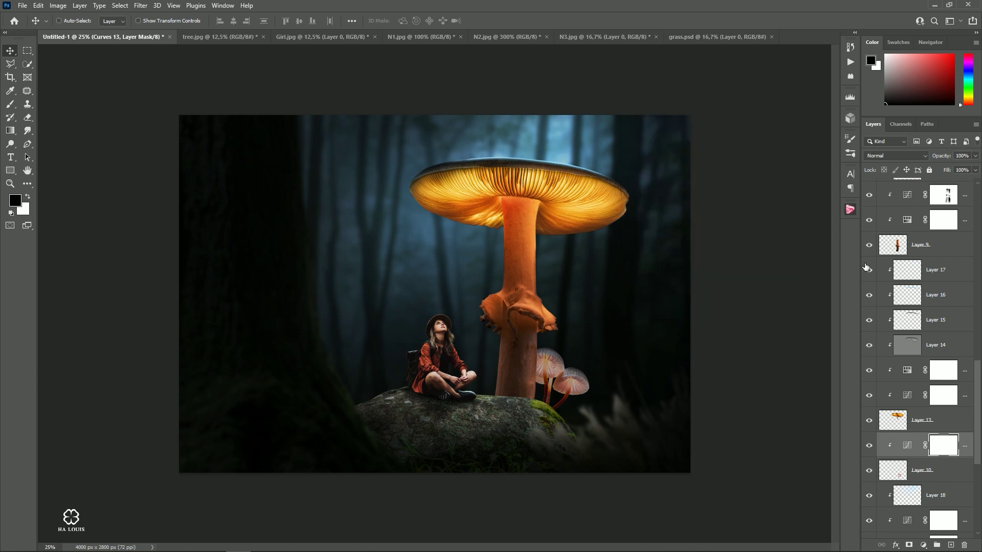
Paint on the Curves mask to restore glow under the left and right mushroom caps
click(10, 104)
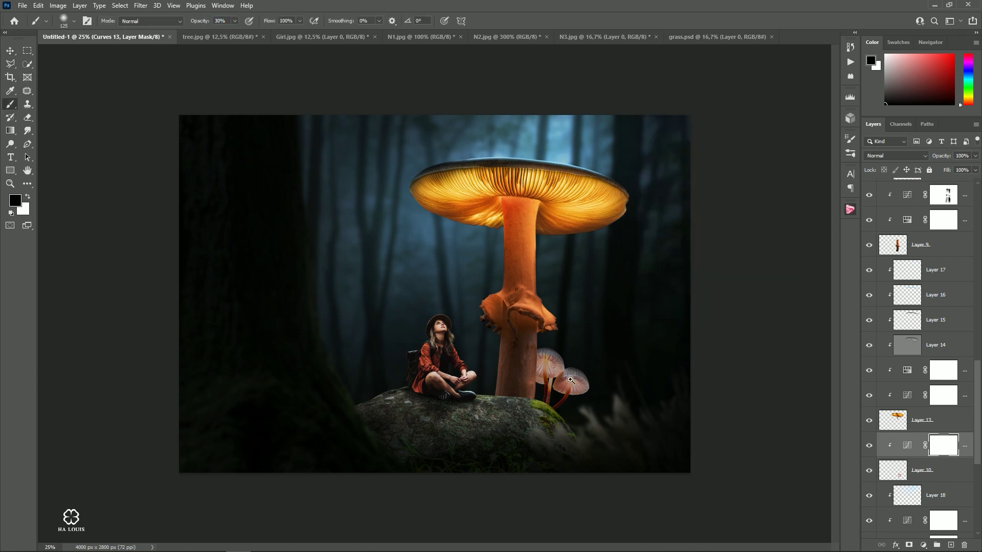
ctrl+click(570, 379)
key(bracketright)
key(bracketright)
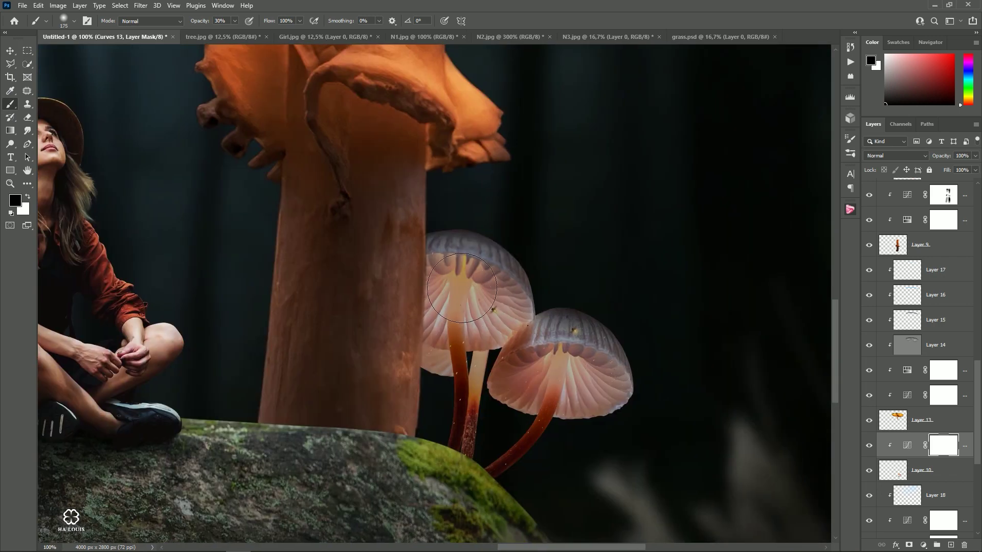
mouse_move(466, 305)
mouse_down()
mouse_move(492, 304)
mouse_move(443, 368)
mouse_move(463, 394)
mouse_up()
key(bracketleft)
mouse_move(557, 379)
mouse_down()
mouse_move(529, 379)
mouse_move(563, 358)
mouse_up()
key(bracketright)
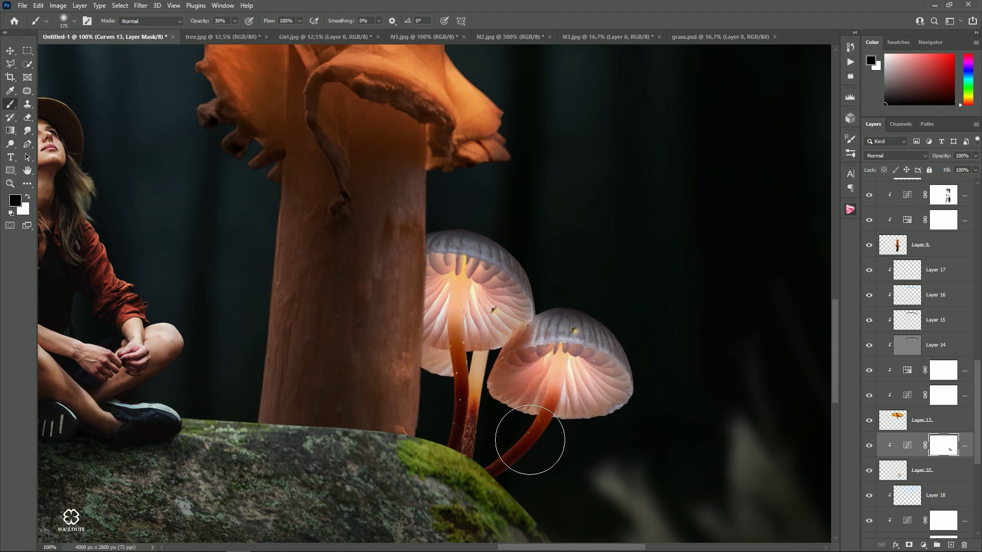
Switch back to the Move tool and scroll through the layer stack
click(10, 51)
scroll(526, 257, down, 2)
scroll(526, 257, down, 3)
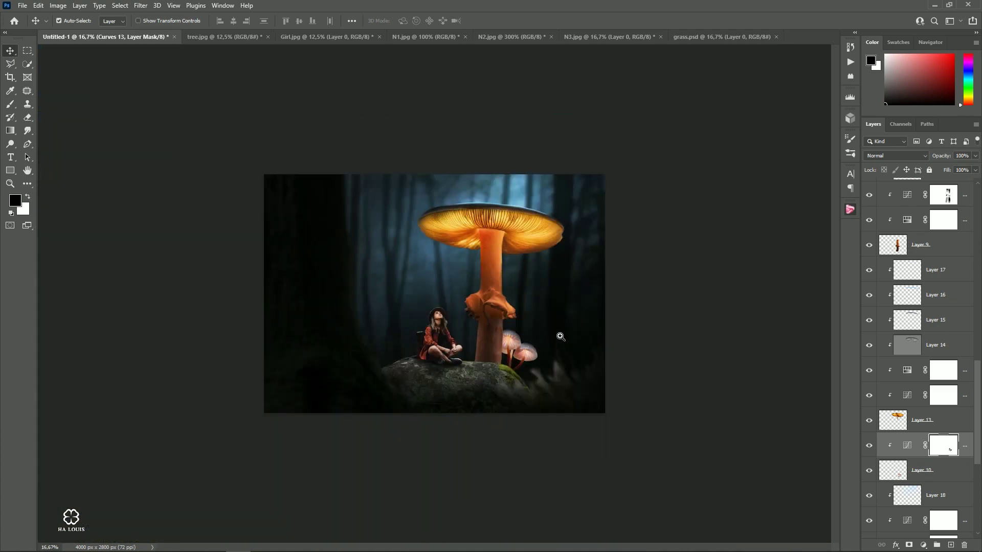
scroll(559, 339, up, 2)
scroll(565, 306, down, 2)
scroll(671, 313, up, 1)
scroll(688, 306, up, 1)
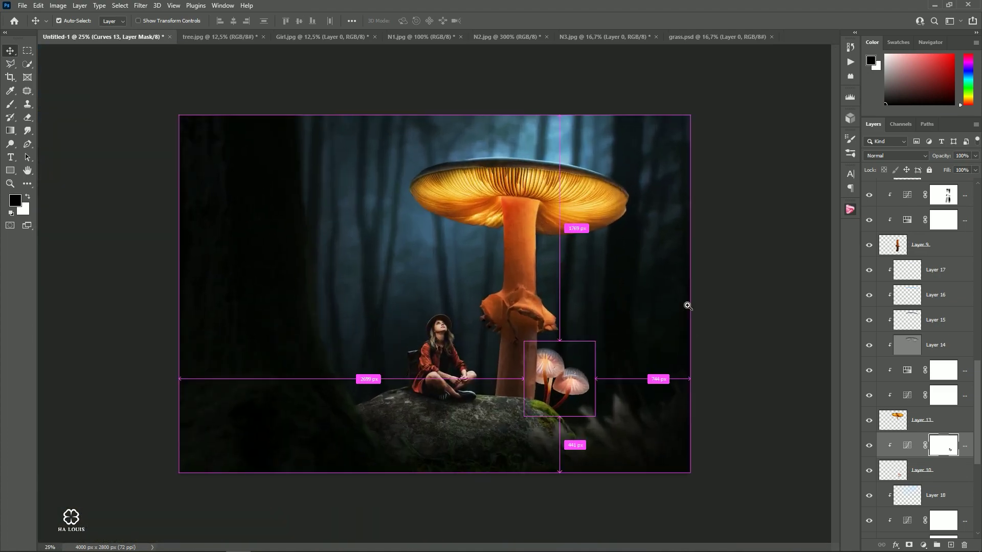
scroll(910, 402, down, 2)
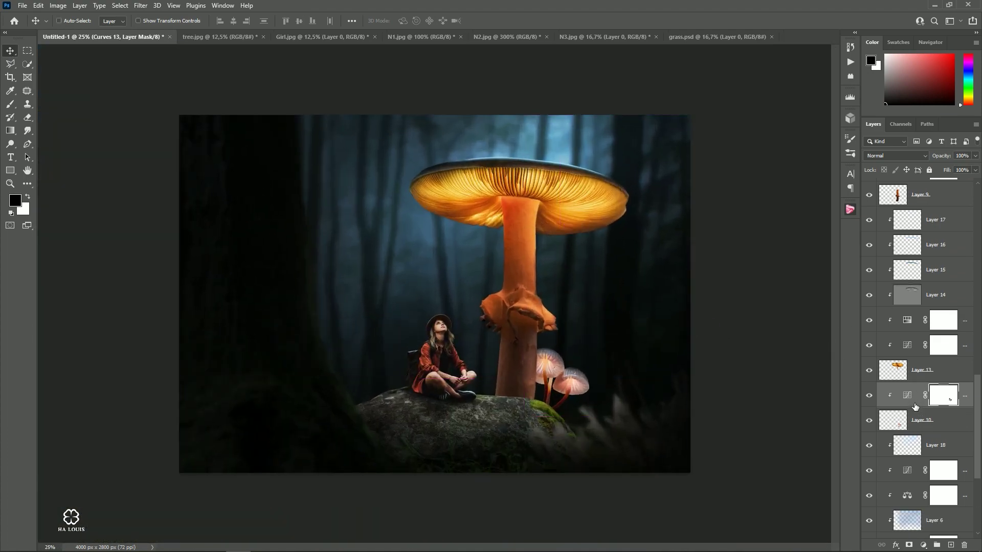
scroll(923, 399, down, 2)
scroll(924, 398, down, 3)
scroll(927, 397, down, 2)
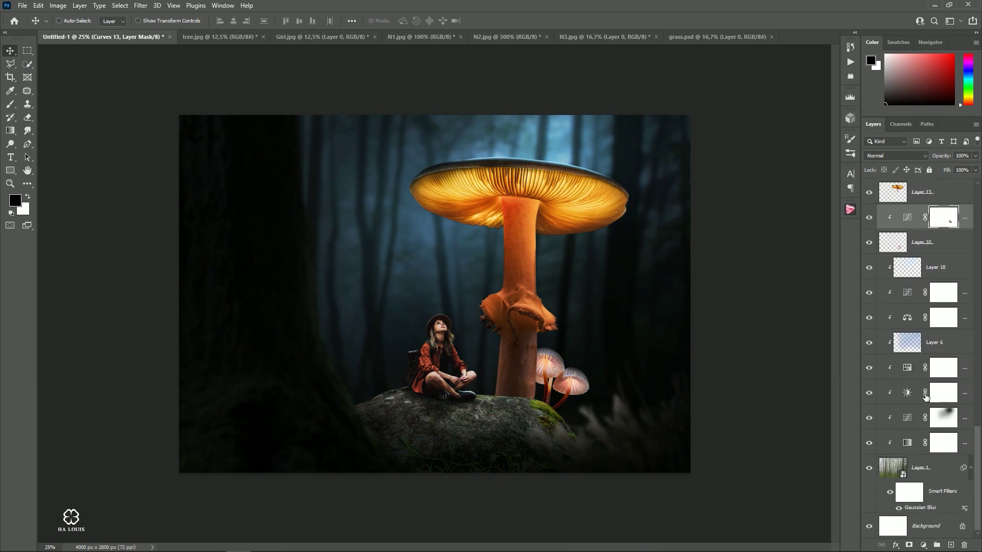
With Layer 18 selected, open the red mushroom photo N4.jpg
click(932, 267)
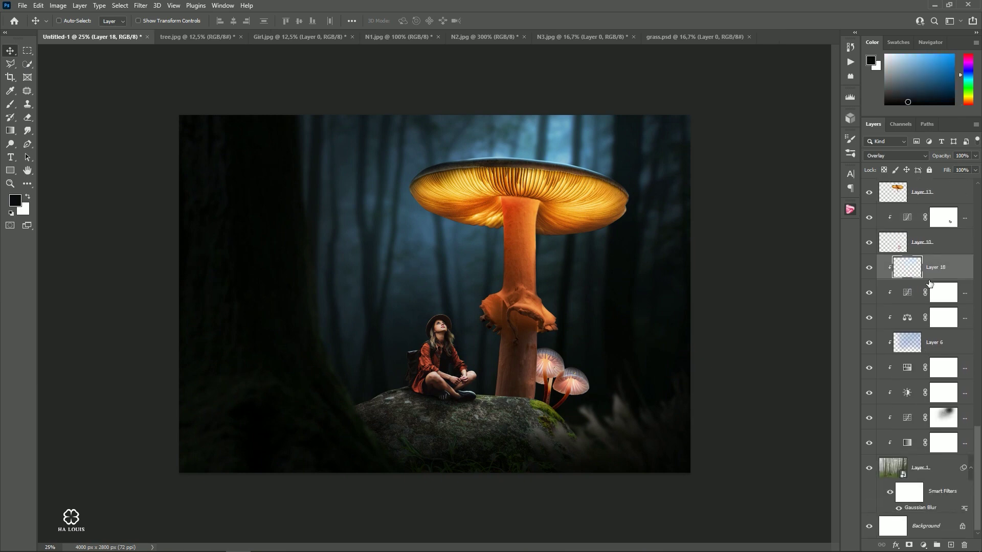
scroll(930, 271, up, 10)
click(23, 5)
click(34, 26)
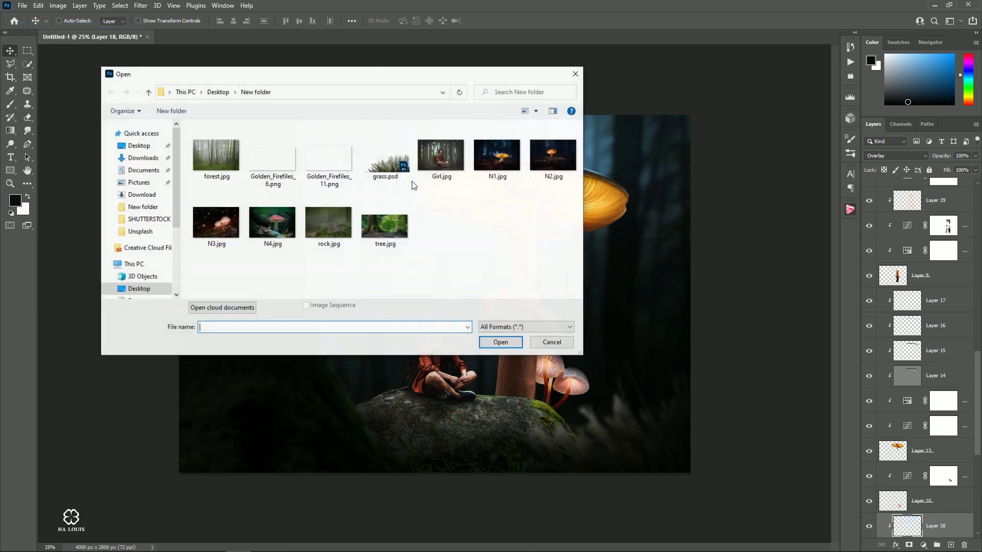
click(272, 222)
click(490, 344)
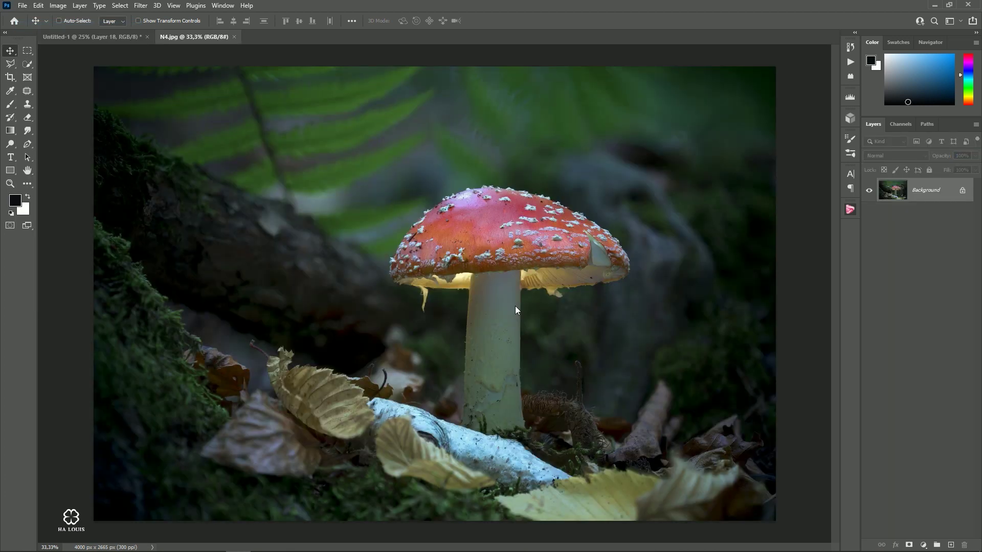
Quick-select the red mushroom's cap and stem and drag it into the composite
click(27, 64)
drag(419, 240, 498, 200)
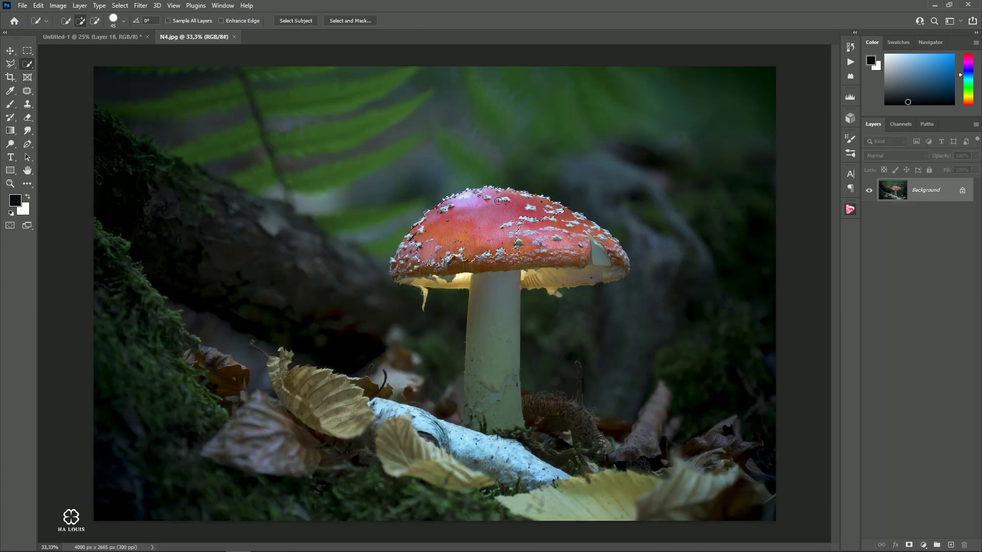
drag(592, 251, 545, 269)
mouse_move(491, 304)
mouse_down()
mouse_move(485, 381)
mouse_move(469, 420)
mouse_up()
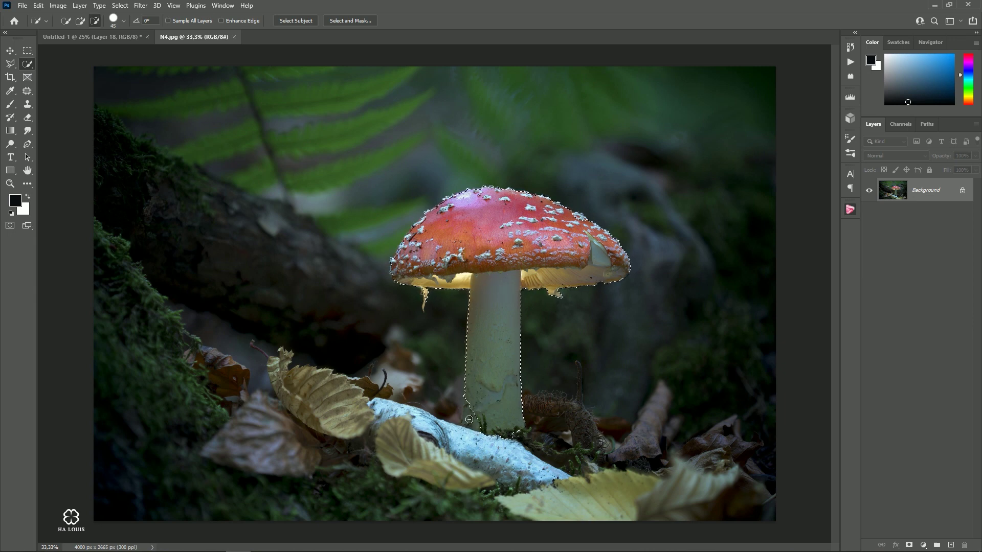
key(ctrl+z)
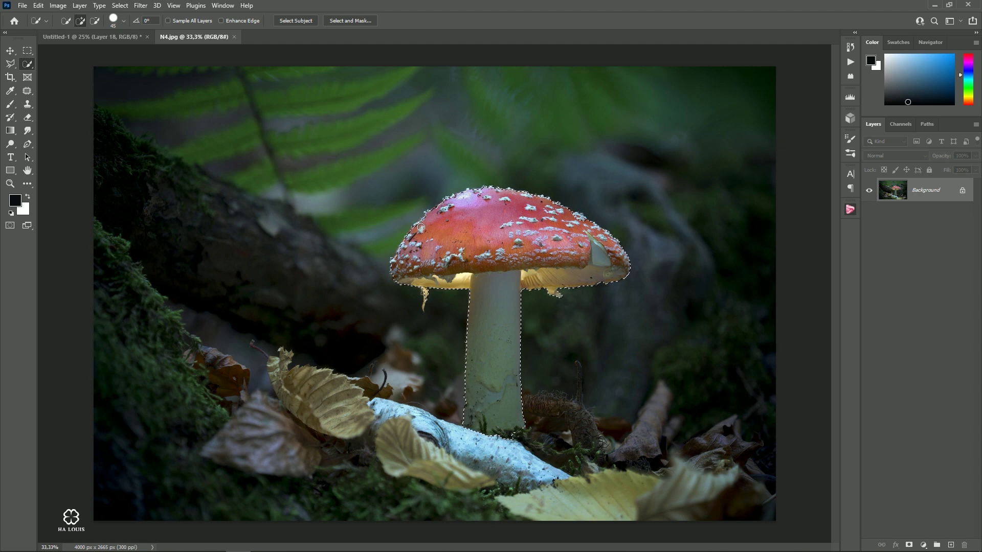
key(v)
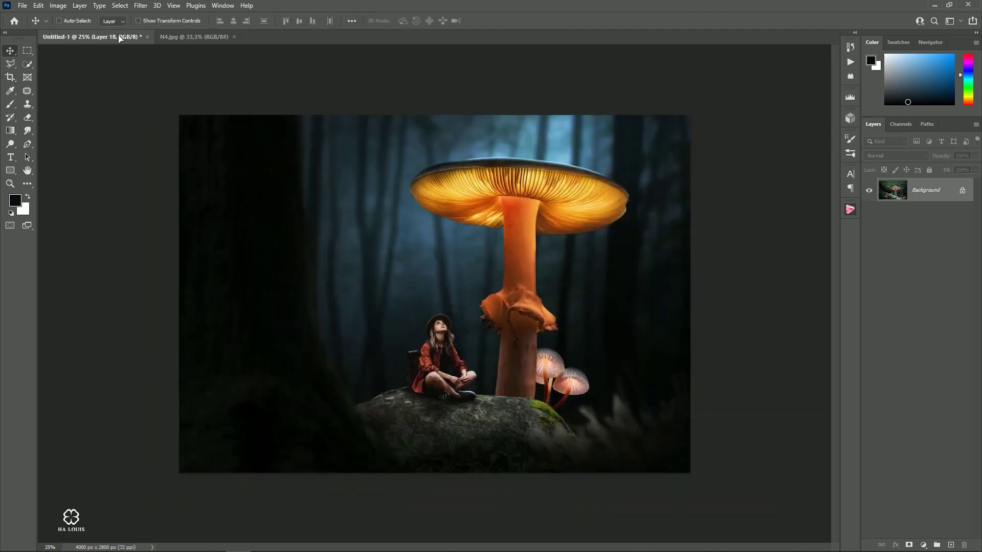
mouse_move(480, 200)
mouse_down()
mouse_move(608, 317)
mouse_move(668, 308)
mouse_up()
Free-transform the red mushroom smaller, position it at the lower right, and commit
key(ctrl+t)
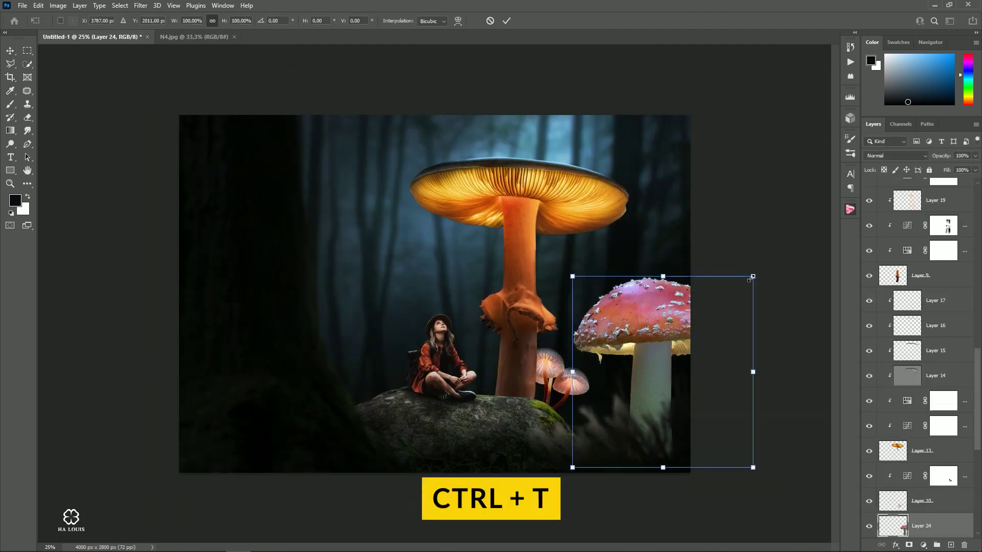
drag(751, 278, 737, 291)
mouse_move(693, 341)
mouse_down()
mouse_move(700, 315)
mouse_move(697, 336)
mouse_up()
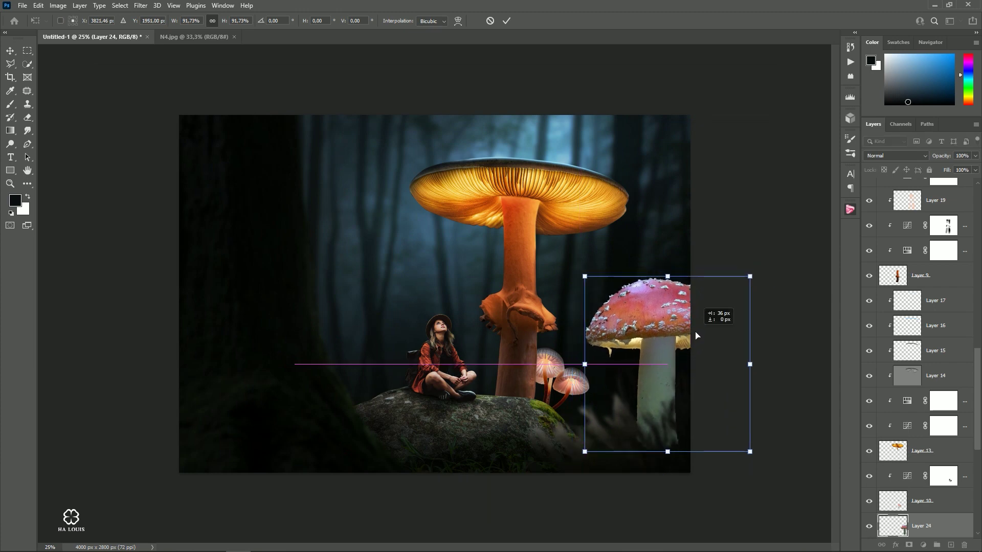
drag(584, 276, 603, 292)
drag(673, 320, 659, 321)
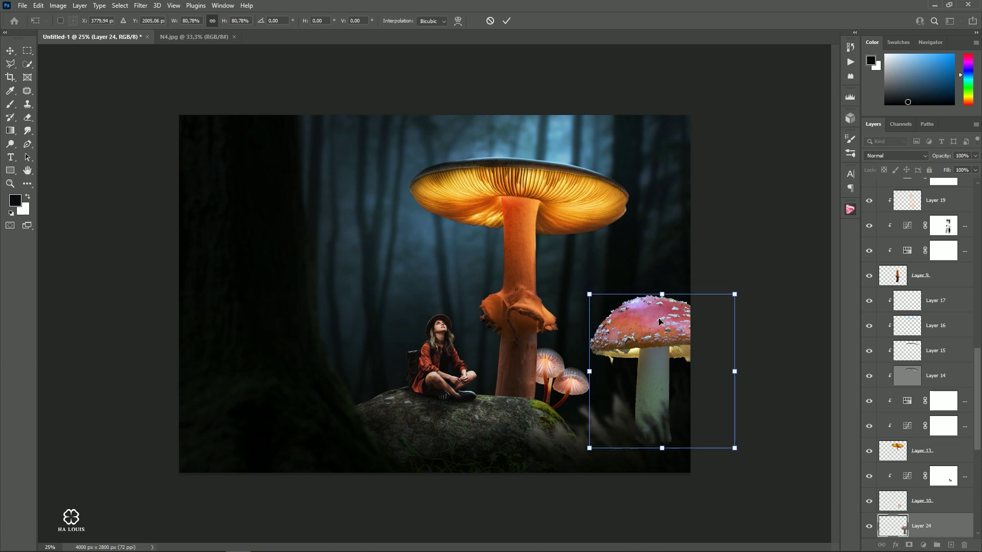
drag(735, 293, 730, 298)
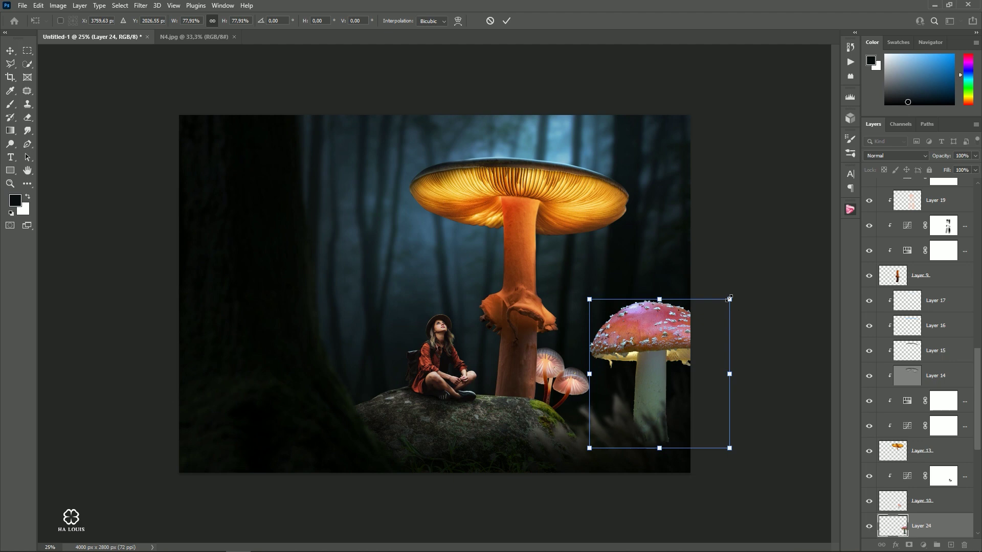
drag(702, 332, 703, 338)
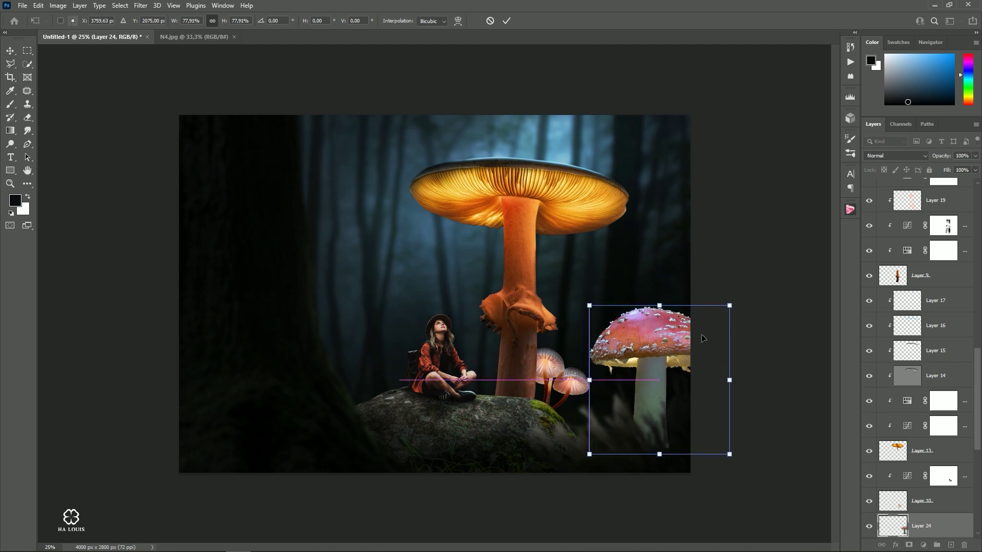
click(507, 20)
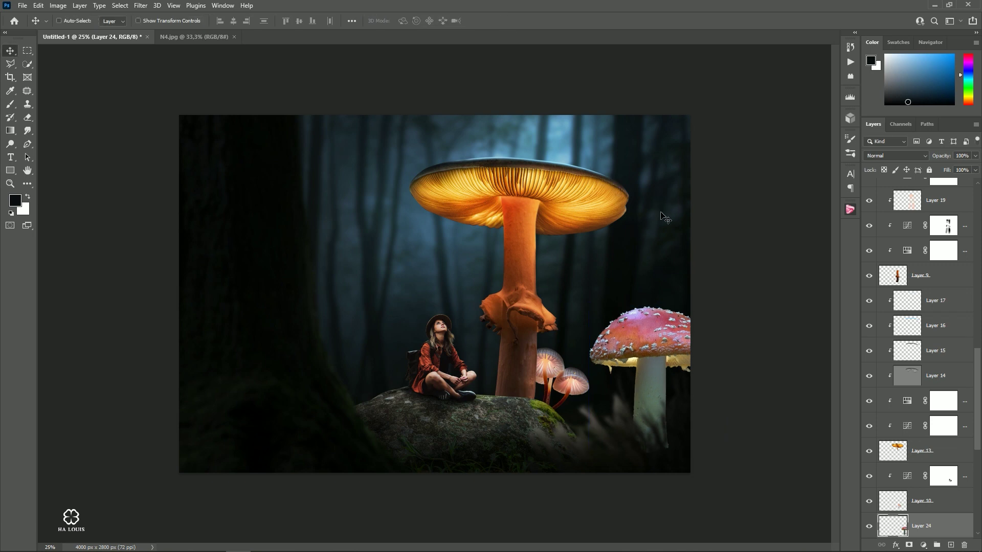
key(ctrl)
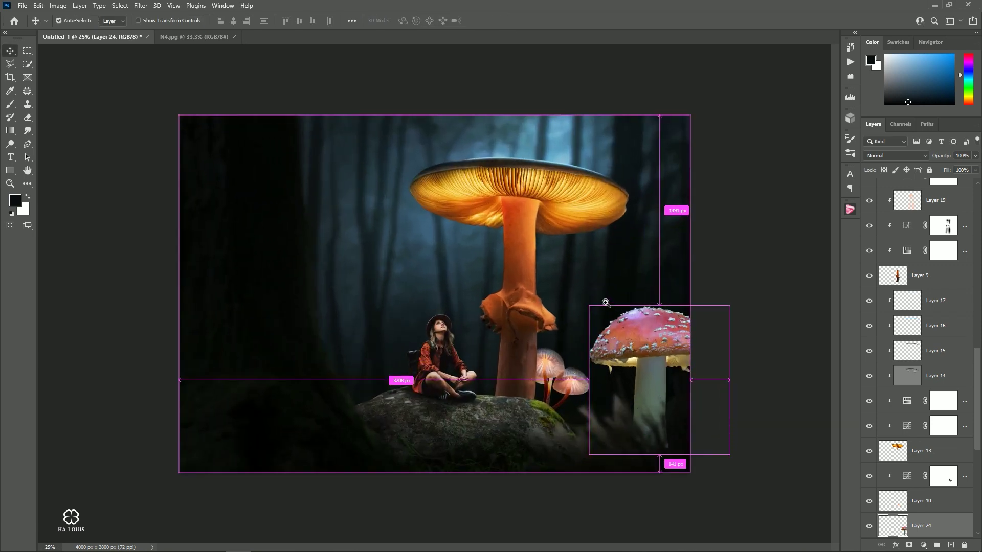
Add a Curves adjustment clipped to the red mushroom, pulling the curve down to darken it
click(923, 545)
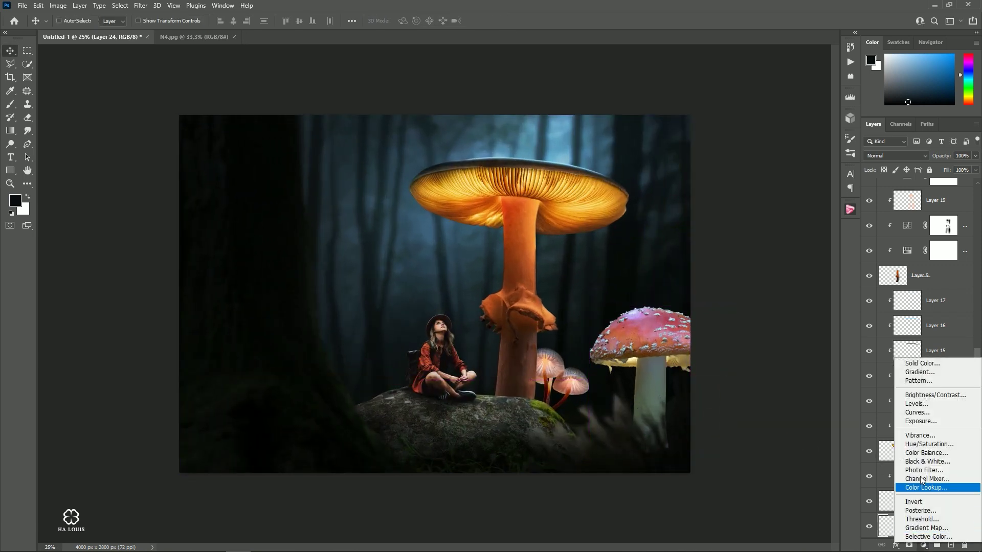
click(918, 419)
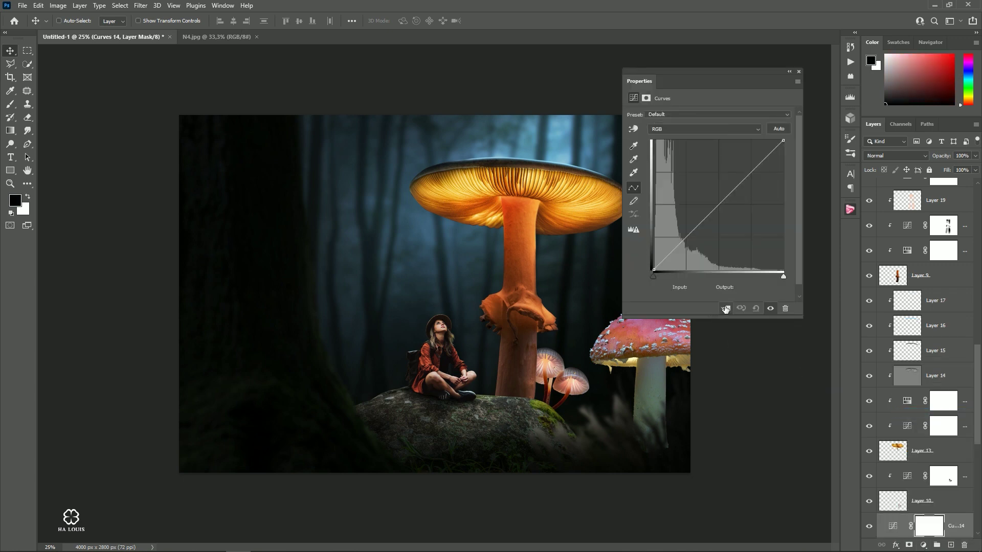
click(726, 308)
mouse_move(783, 140)
mouse_down()
mouse_move(783, 226)
mouse_move(821, 230)
mouse_up()
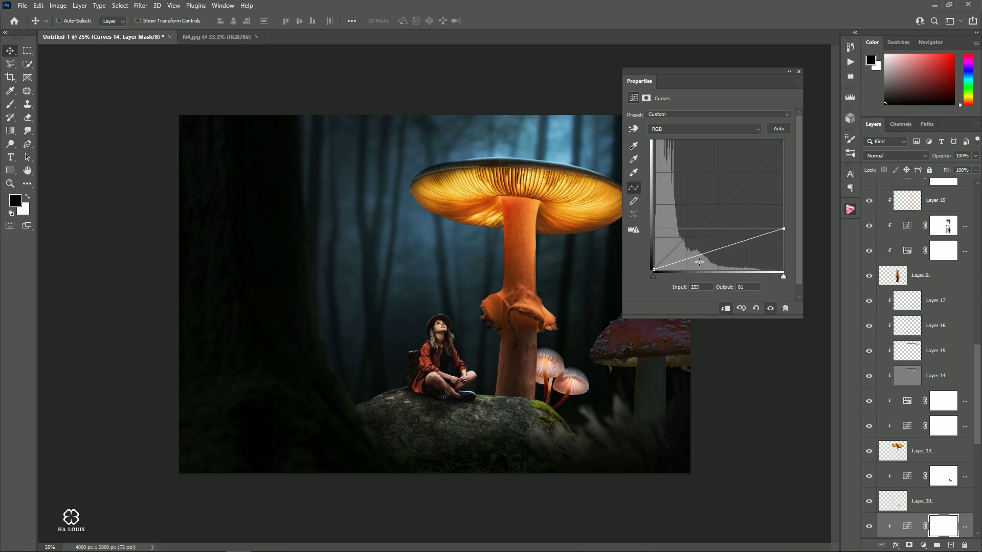
click(693, 258)
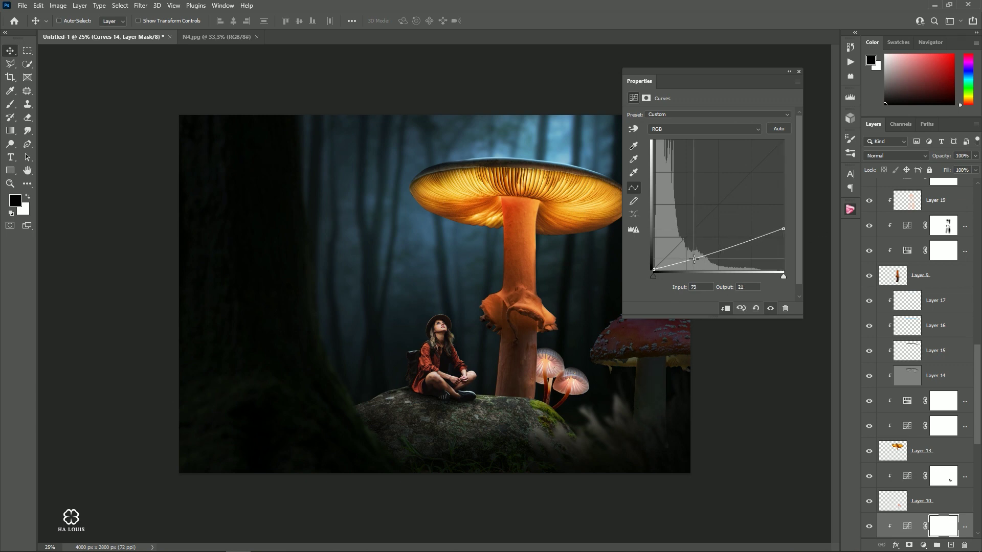
key(Down)
key(Down)
key(Down)
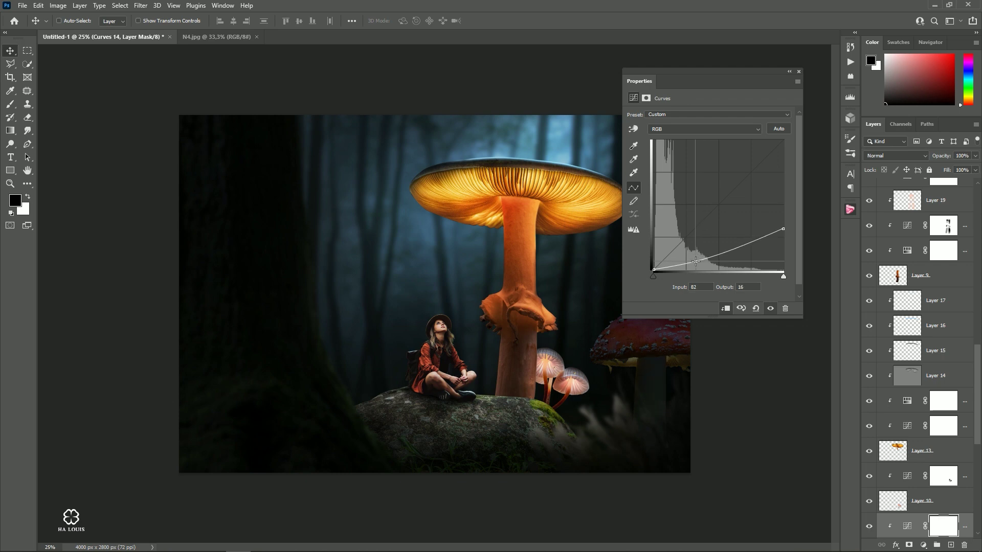
click(799, 72)
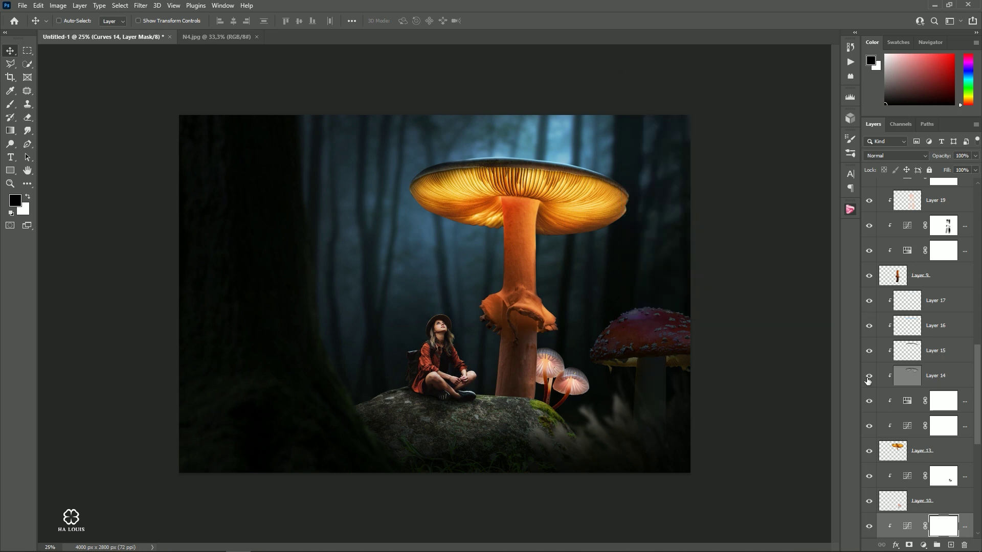
With a low-opacity brush, paint the Curves mask to restore some light on the cap
scroll(929, 502, down, 3)
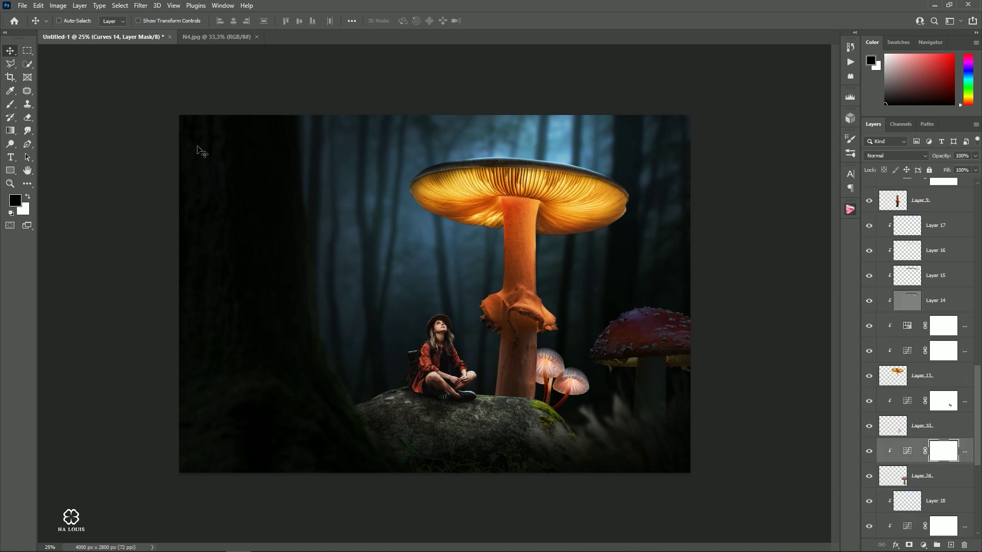
click(11, 104)
click(235, 21)
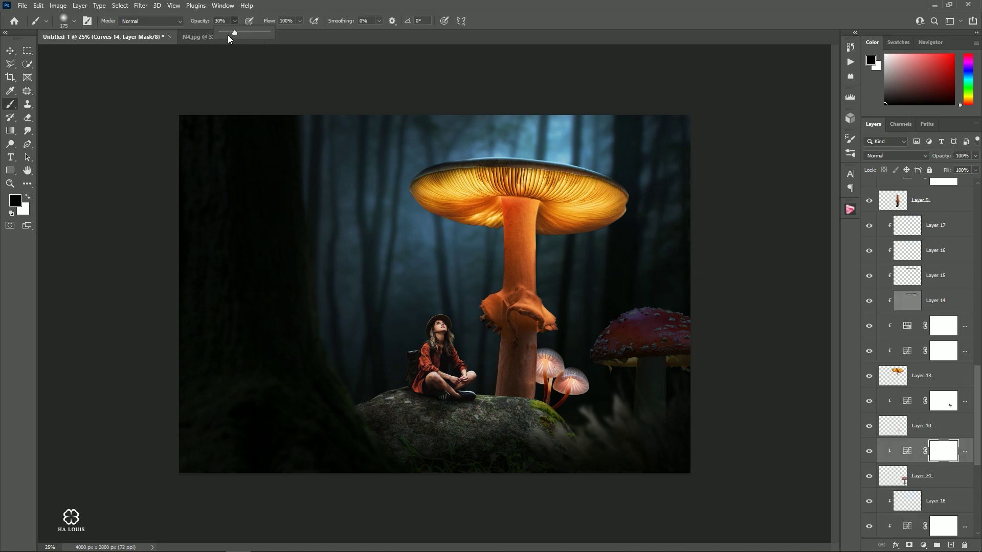
click(482, 381)
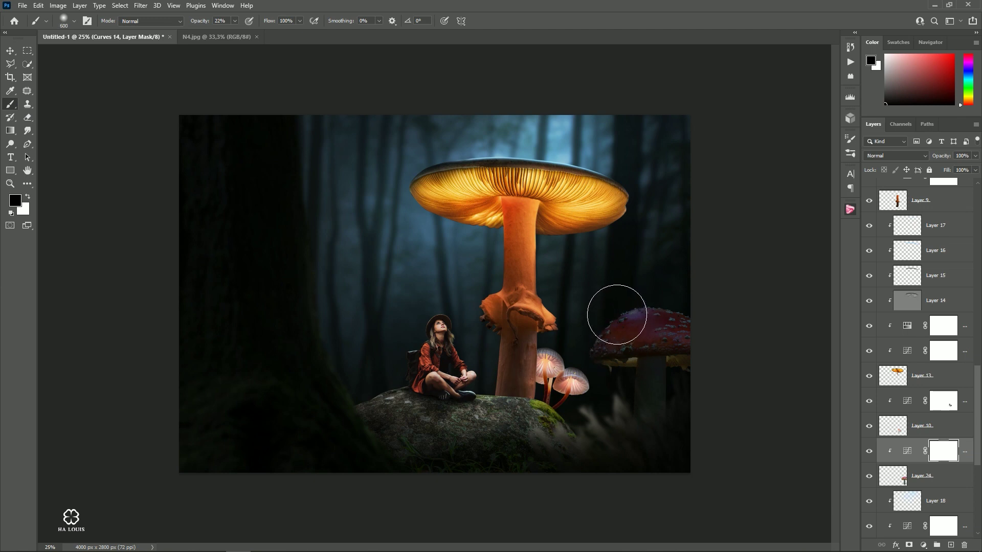
drag(617, 315, 555, 329)
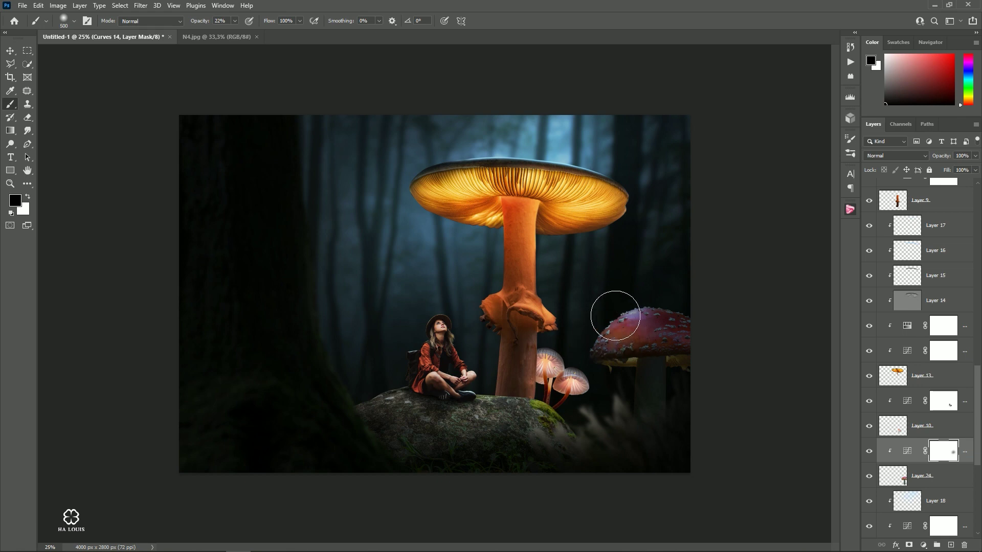
scroll(705, 408, up, 1)
scroll(706, 407, up, 1)
scroll(746, 404, up, 1)
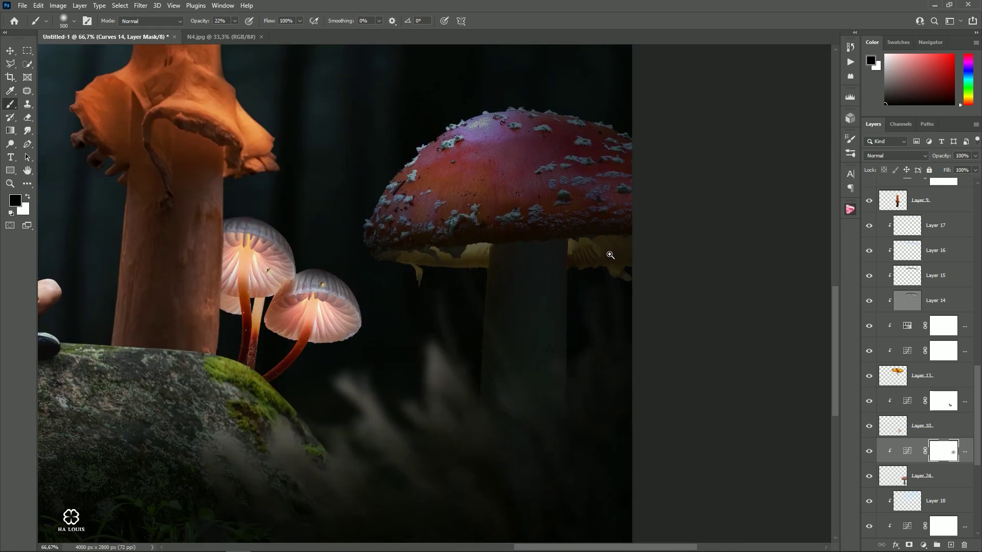
scroll(610, 255, up, 2)
Brush the mask to bring back glow on the gills beside the stem and along both cap edges
key(bracketleft)
key(bracketleft)
key(bracketleft)
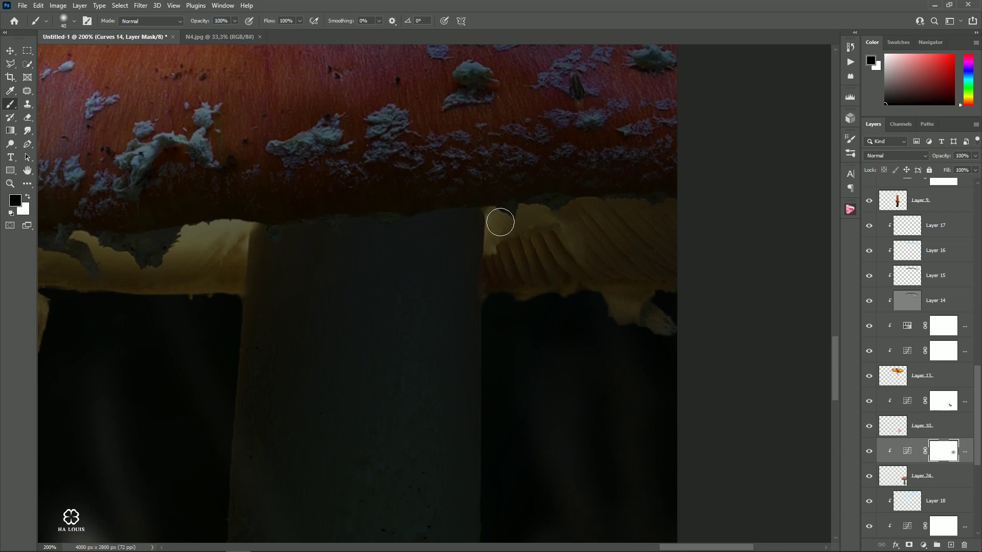
mouse_move(499, 222)
mouse_down()
mouse_move(670, 214)
mouse_move(503, 242)
mouse_move(496, 297)
mouse_up()
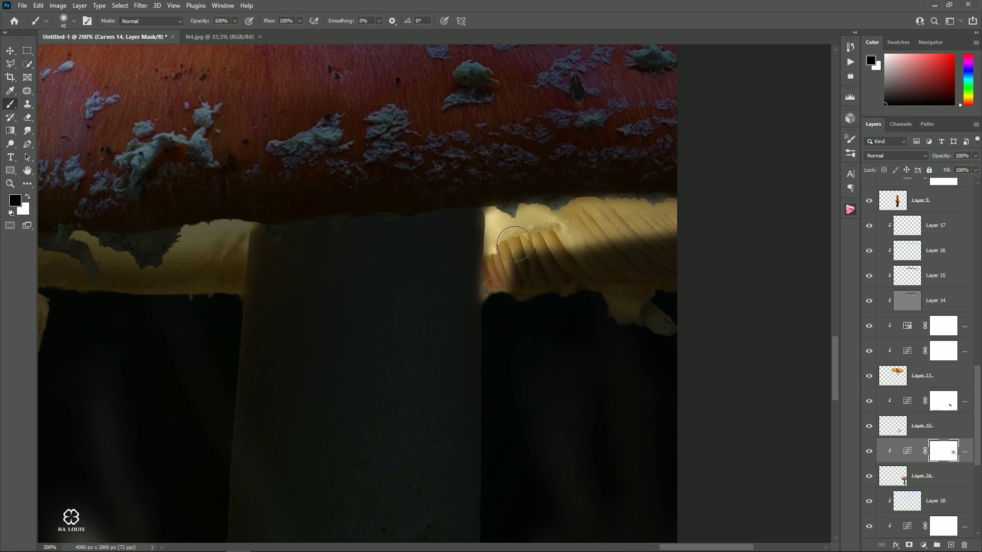
mouse_move(515, 244)
mouse_down()
mouse_move(587, 267)
mouse_move(704, 274)
mouse_move(704, 338)
mouse_up()
key(bracketright)
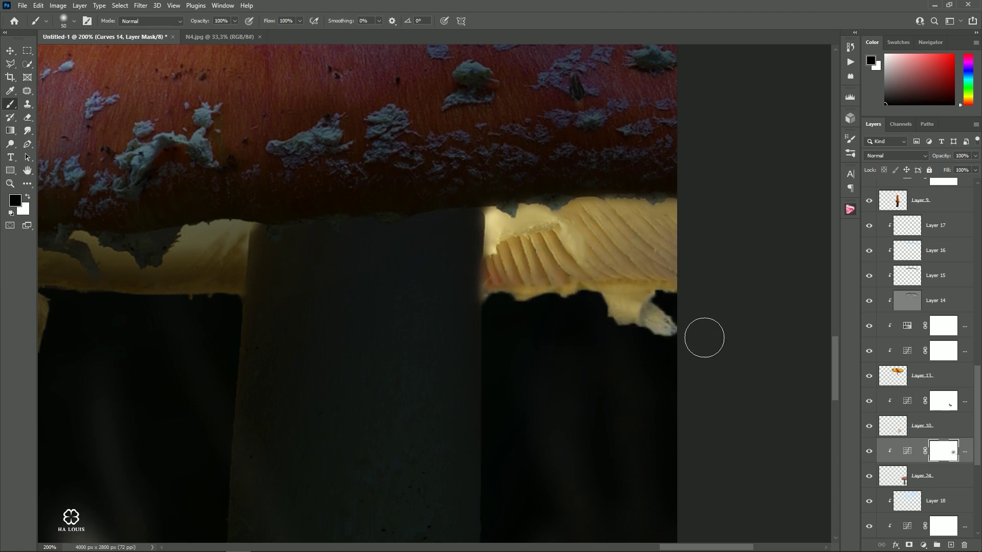
scroll(653, 259, left, 5)
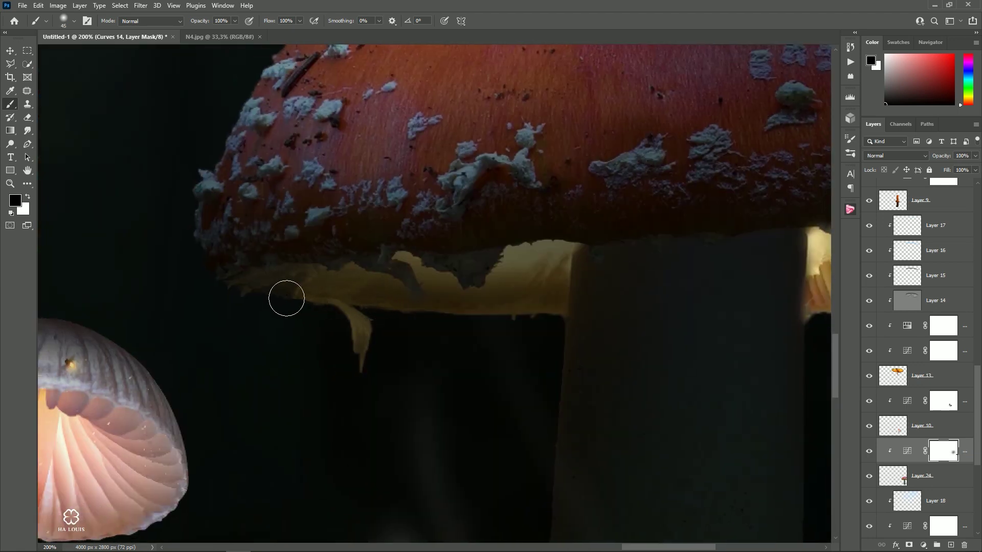
mouse_move(286, 298)
mouse_down()
mouse_move(314, 287)
mouse_move(427, 296)
mouse_move(402, 266)
mouse_move(491, 279)
mouse_move(539, 259)
mouse_move(539, 324)
mouse_move(381, 307)
mouse_move(358, 337)
mouse_move(248, 276)
mouse_up()
alt+click(503, 329)
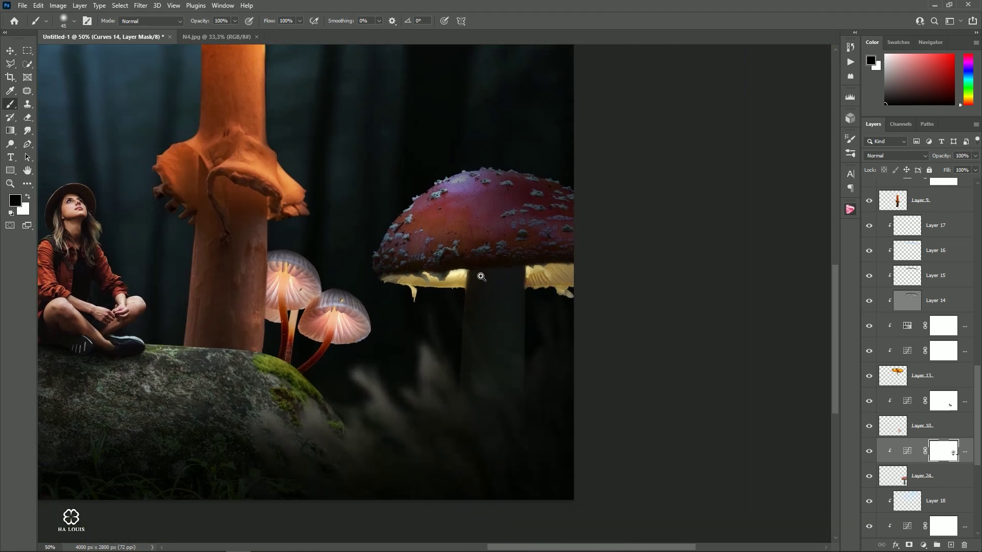
click(482, 276)
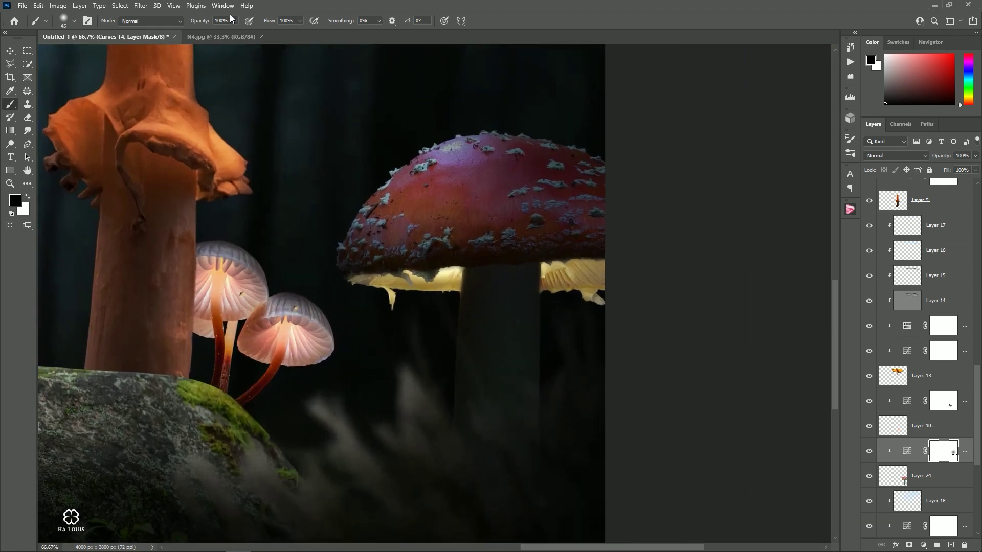
Lighten the top of the stem and its right edge on the Curves mask
click(200, 49)
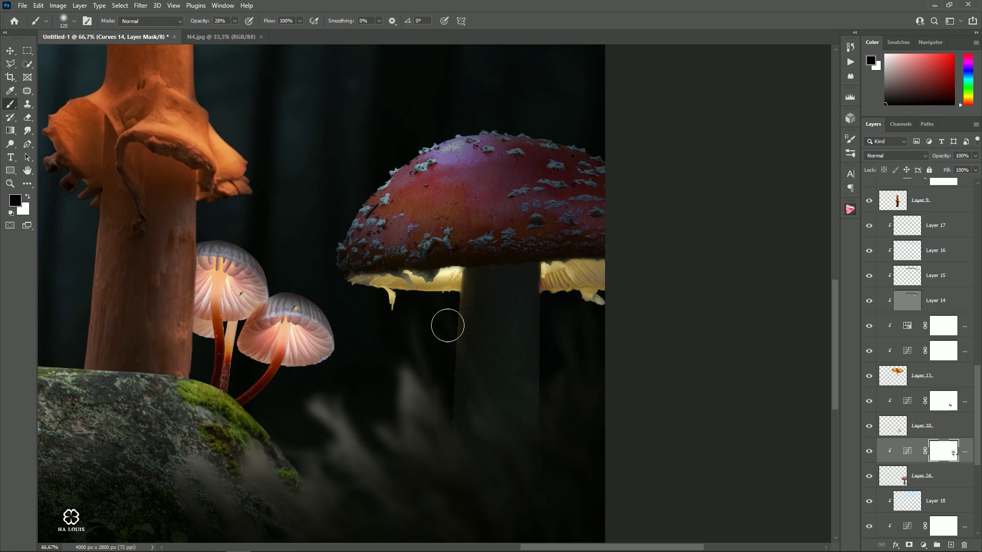
drag(458, 276, 468, 287)
drag(538, 302, 560, 446)
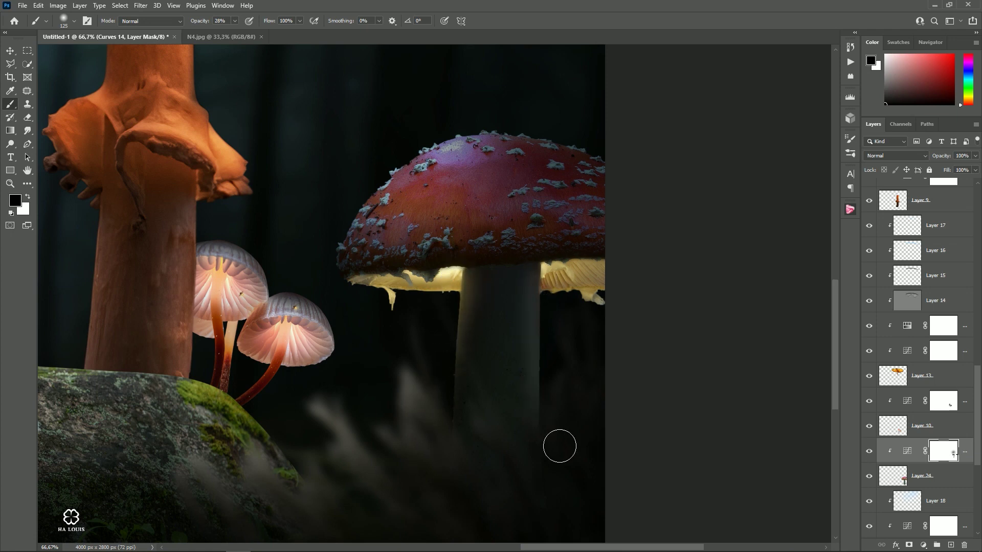
key(ctrl+z)
drag(537, 274, 564, 424)
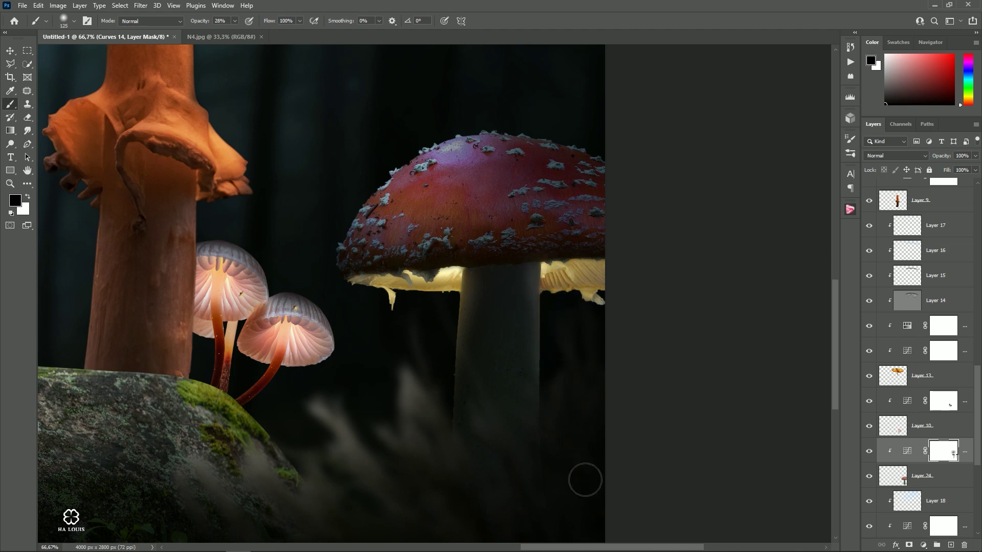
key(])
click(469, 273)
key(ctrl+z)
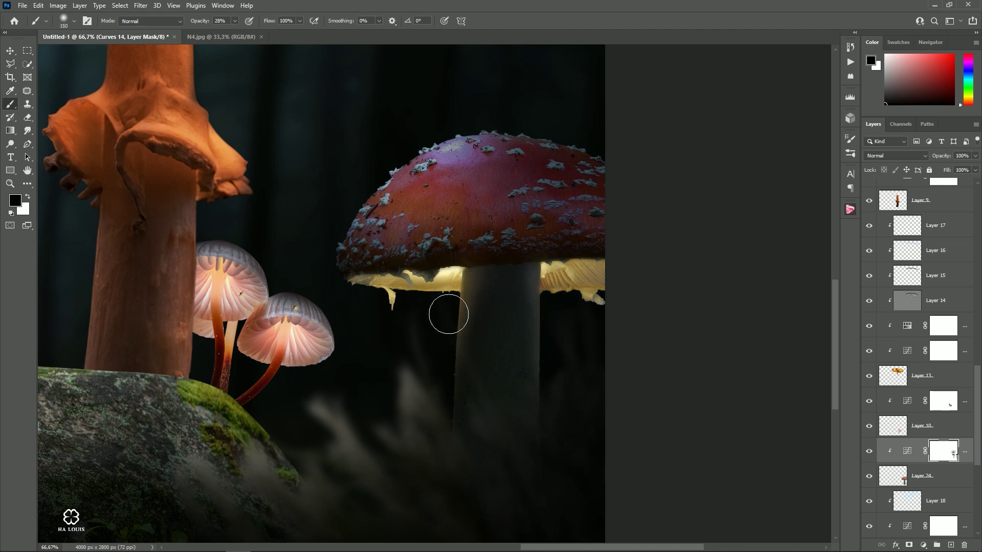
Add a new layer clipped to the mushroom with Color Dodge blending
click(951, 545)
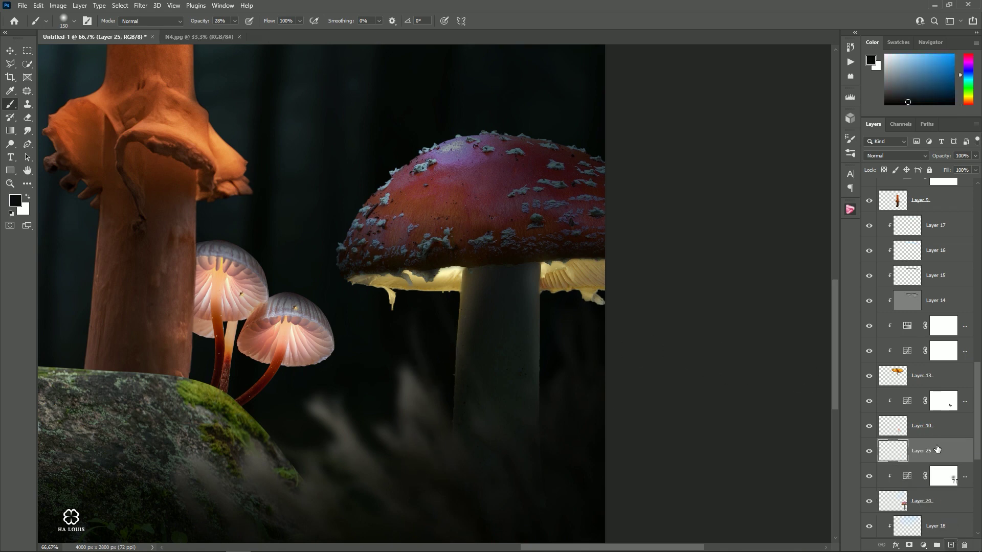
right_click(936, 452)
click(878, 212)
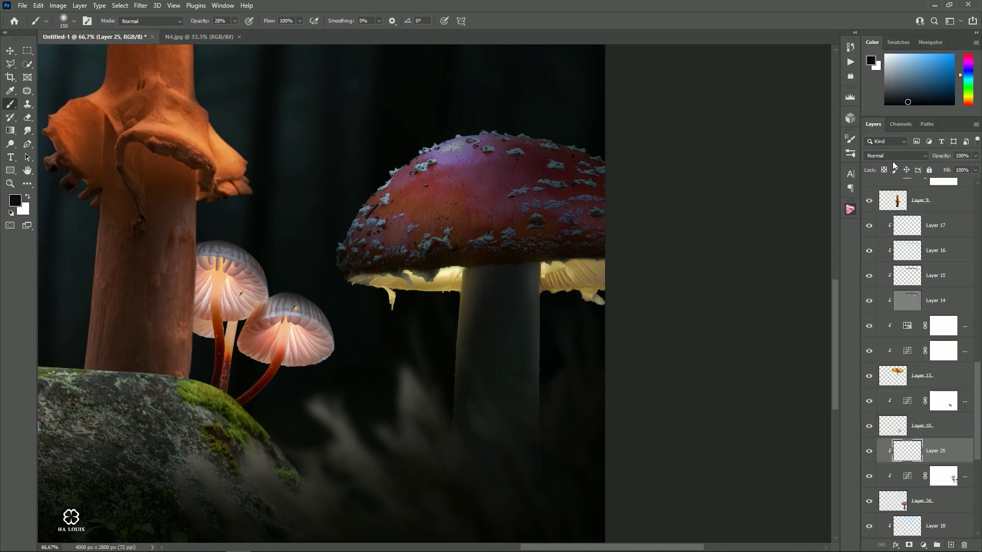
click(895, 155)
click(882, 249)
Set the foreground colour to a bright saturated orange
click(14, 202)
click(790, 234)
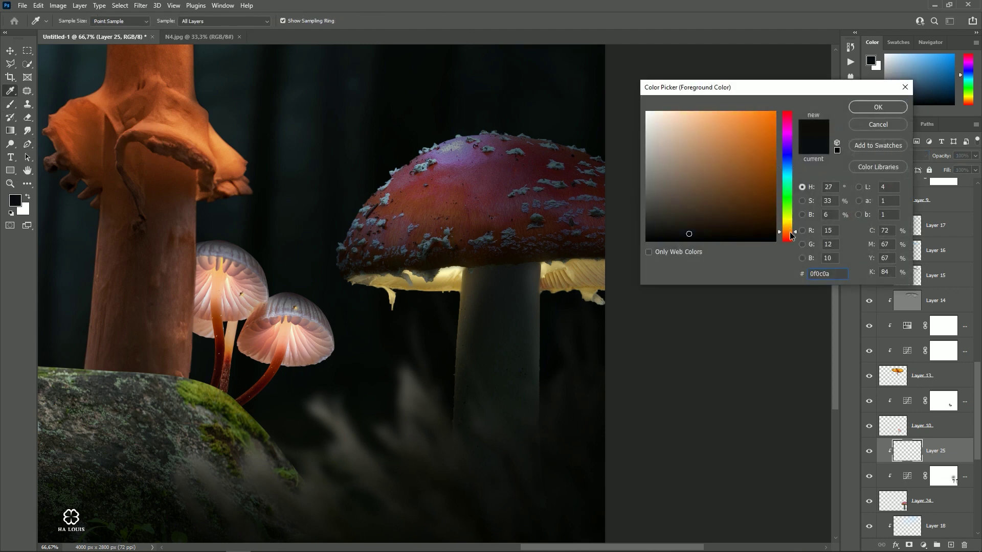
drag(736, 123, 745, 83)
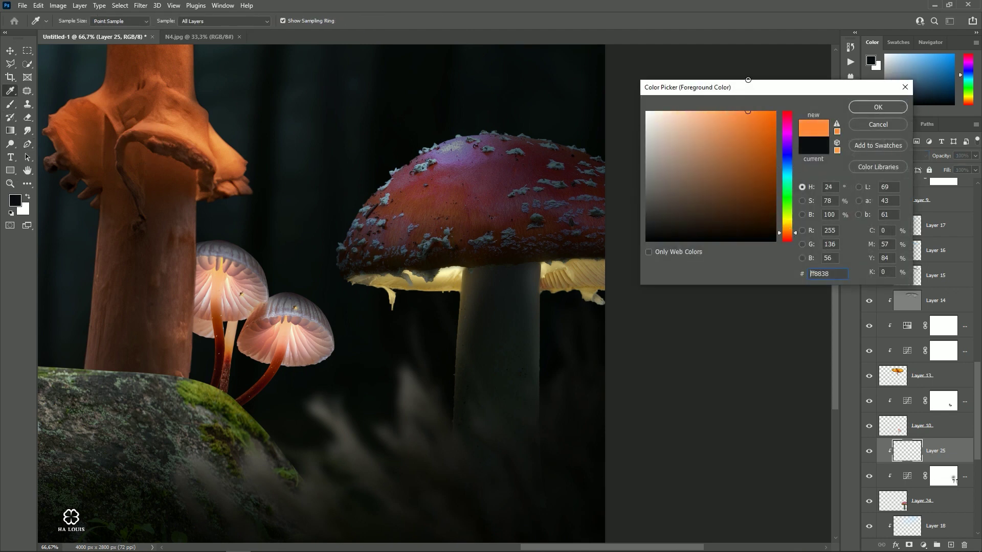
click(877, 107)
Paint a full-opacity orange glow onto the gills under the cap, brightest near the stem
key(b)
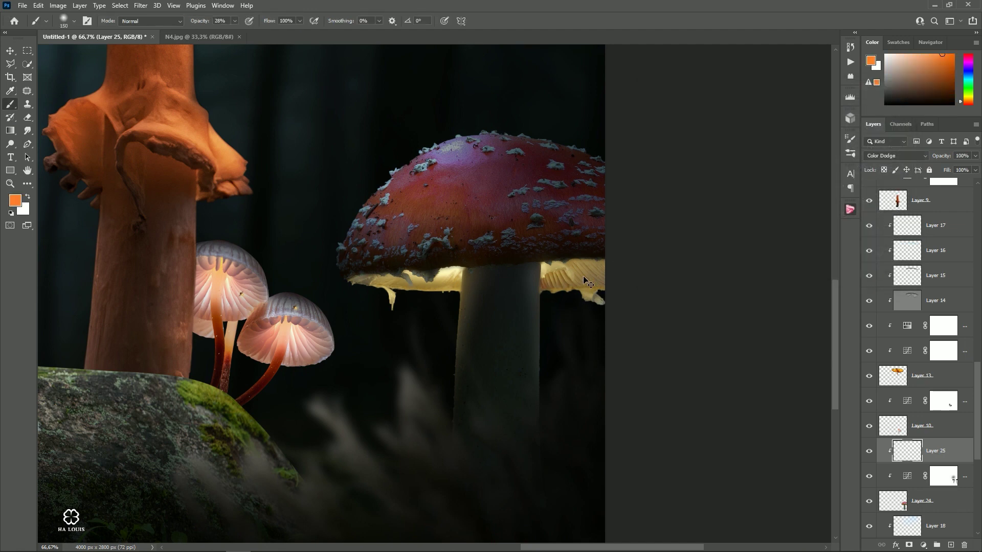
key(ctrl+plus)
key(ctrl+plus)
drag(558, 283, 507, 268)
key(0)
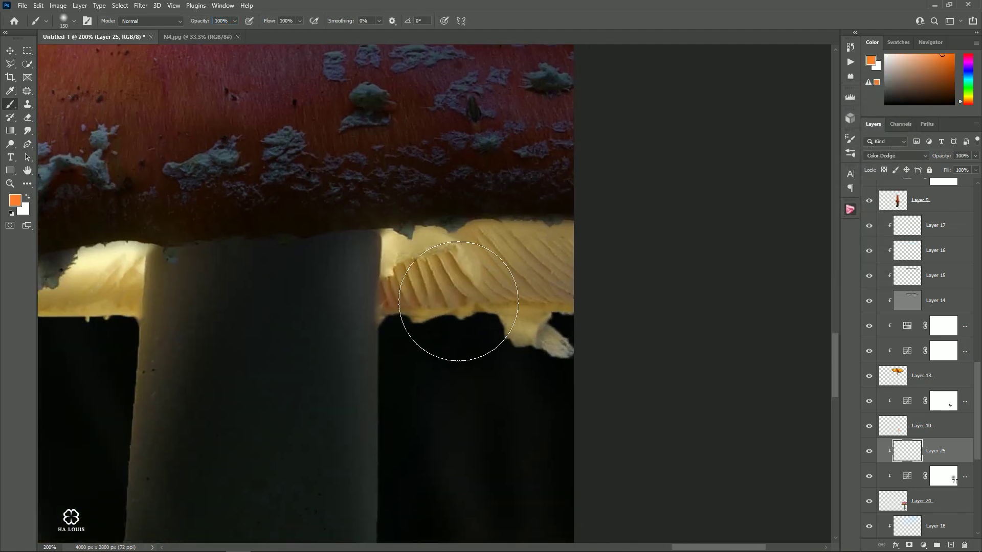
key(bracketleft)
key(bracketleft)
key(bracketleft)
mouse_move(397, 243)
mouse_down()
mouse_move(552, 239)
mouse_move(430, 263)
mouse_move(400, 286)
mouse_move(402, 307)
mouse_move(522, 291)
mouse_move(546, 357)
mouse_up()
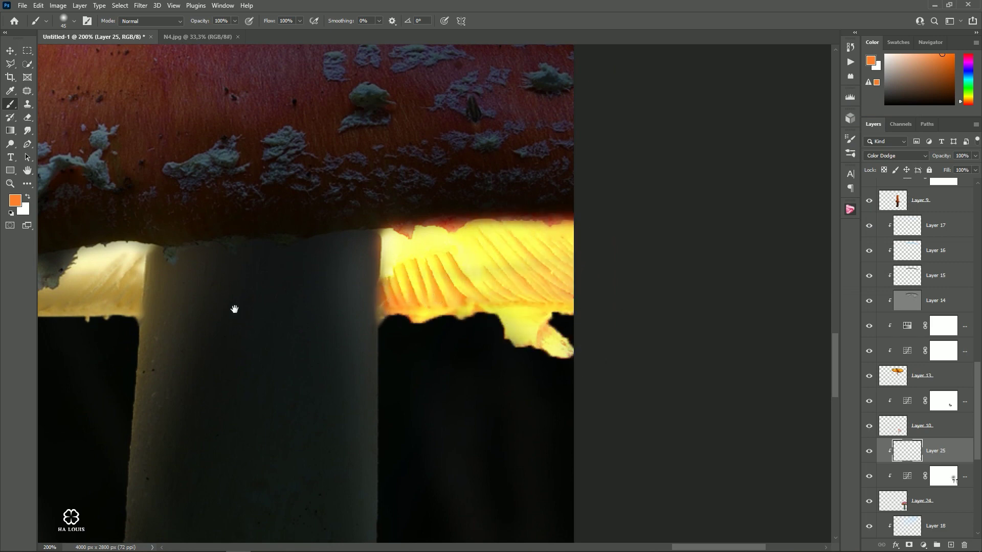
drag(234, 309, 610, 311)
mouse_move(521, 280)
mouse_down()
mouse_move(476, 265)
mouse_move(498, 273)
mouse_move(412, 320)
mouse_move(213, 300)
mouse_move(256, 284)
mouse_move(387, 288)
mouse_move(425, 307)
mouse_move(445, 278)
mouse_move(501, 263)
mouse_up()
scroll(486, 343, down, 2)
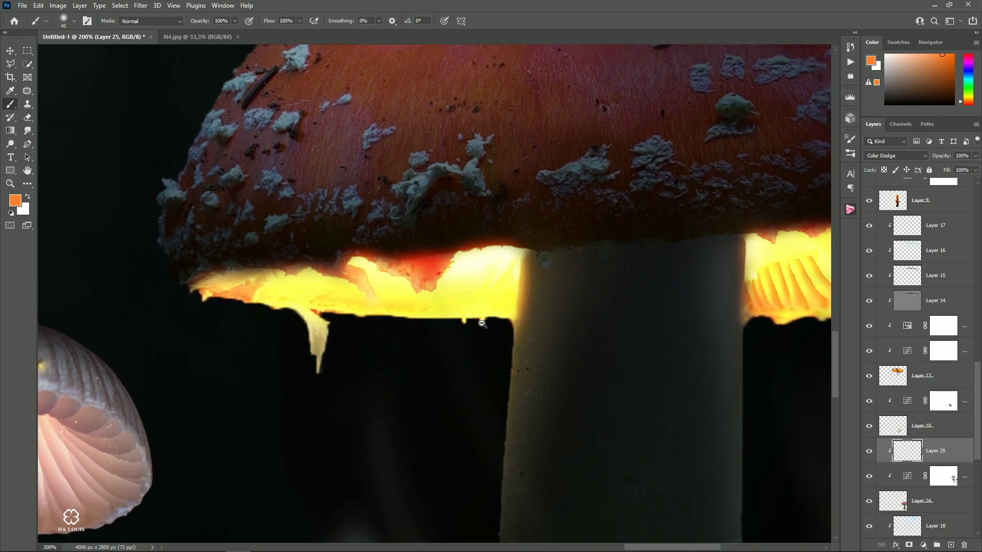
scroll(486, 344, down, 2)
drag(559, 352, 539, 327)
Lower the glow layer Layer 25 to 88% opacity and add a new empty layer above it
click(975, 156)
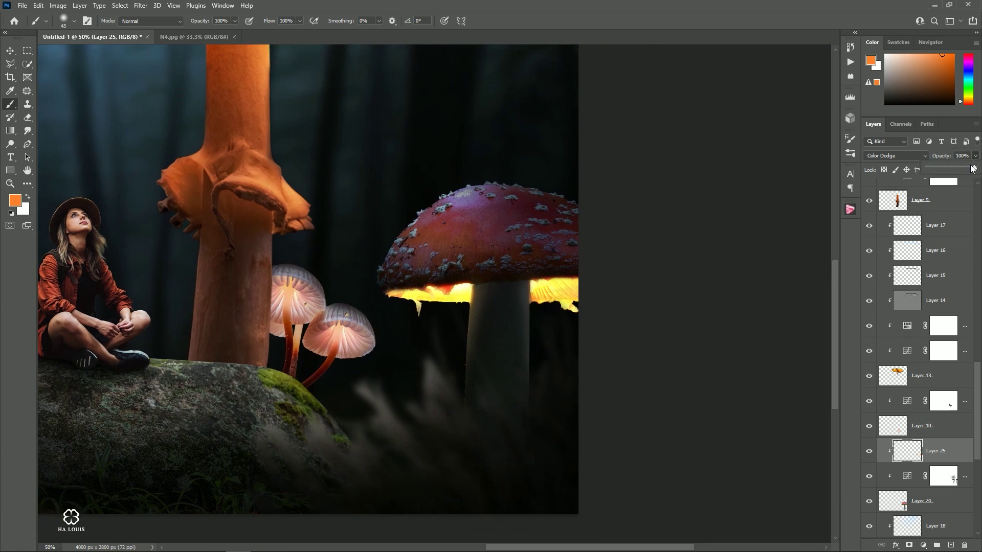
drag(975, 168, 968, 169)
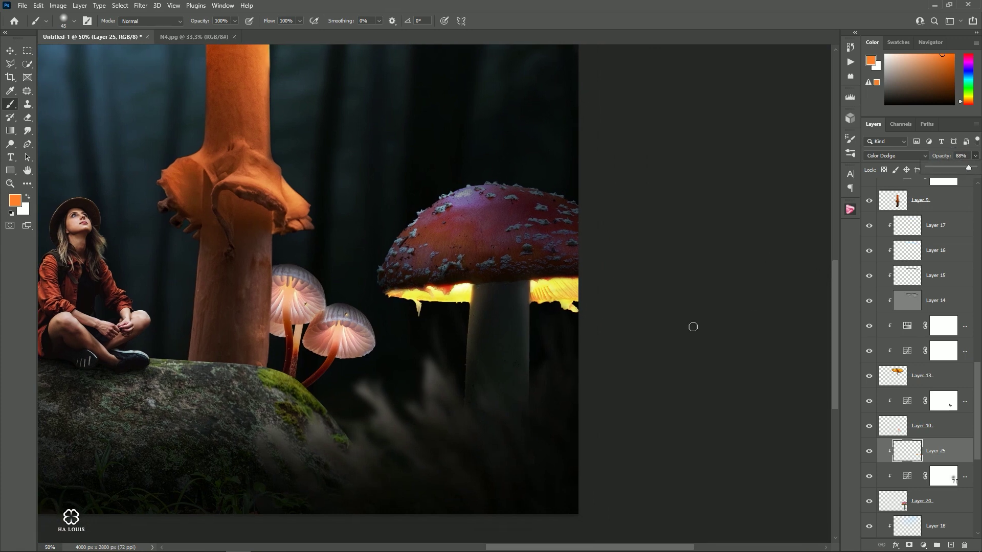
scroll(482, 365, down, 1)
scroll(482, 365, down, 1)
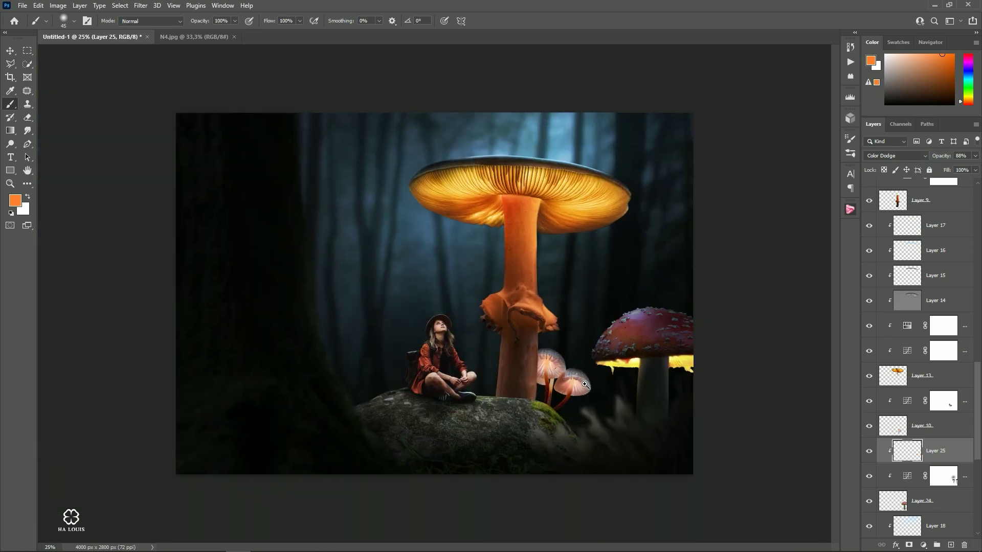
scroll(584, 384, up, 1)
scroll(584, 385, up, 1)
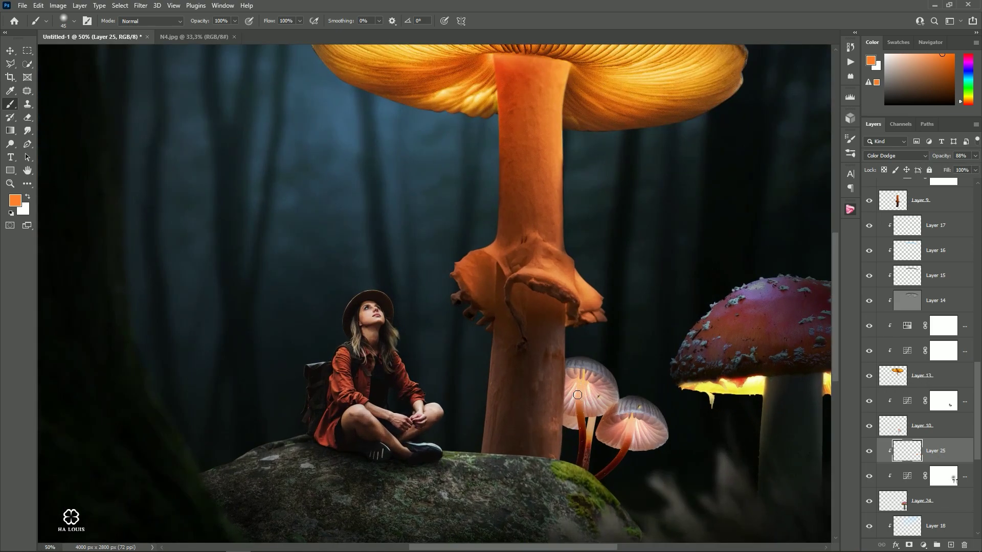
drag(645, 348, 472, 276)
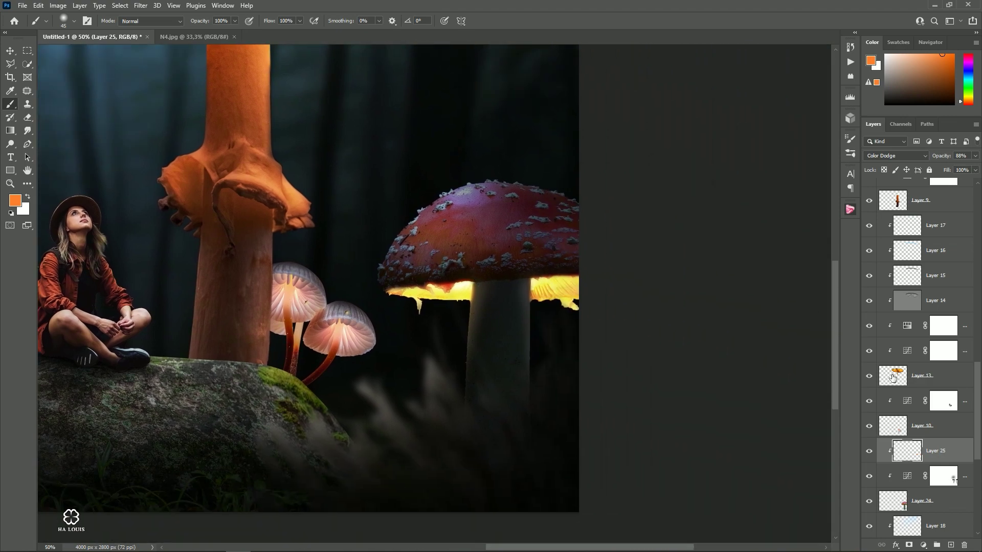
scroll(933, 452, down, 2)
click(951, 545)
Clip Layer 26 to Layer 25, set it to Overlay, and choose a pale light orange colour
right_click(936, 401)
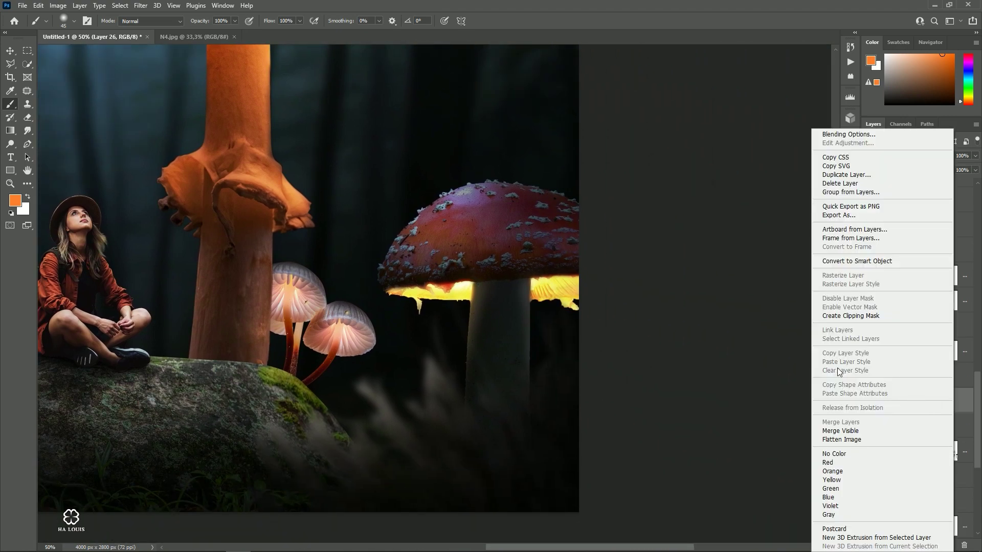
click(869, 313)
click(895, 155)
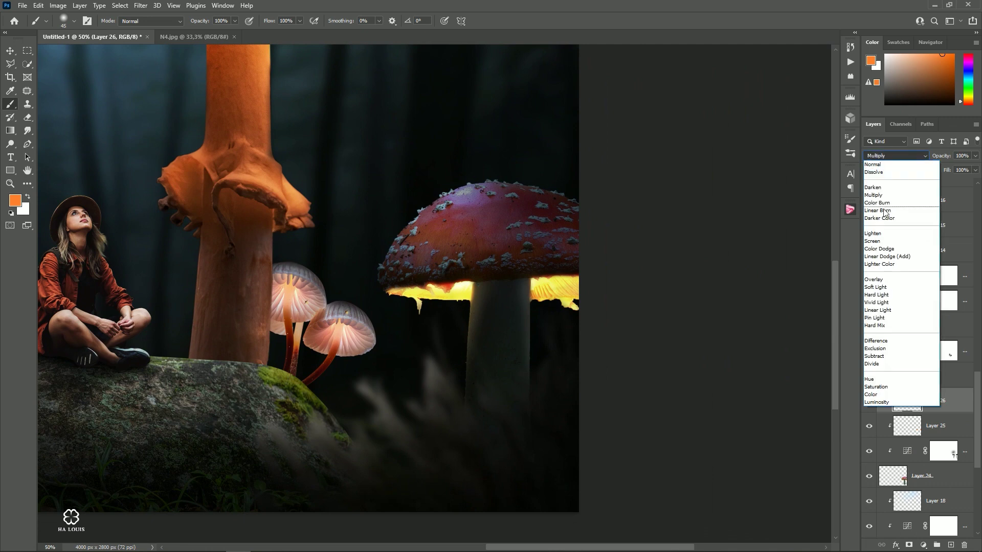
click(878, 278)
click(15, 202)
drag(682, 114, 708, 100)
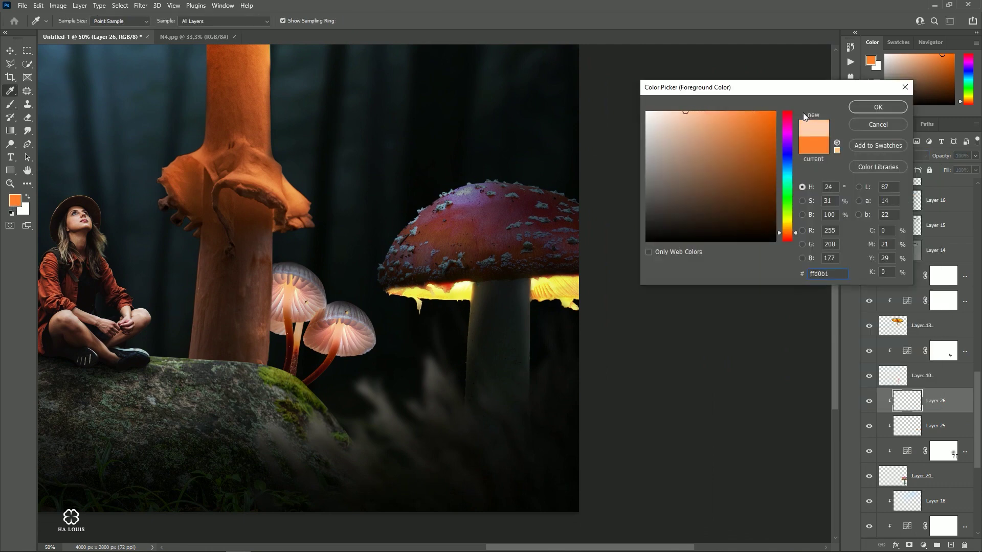
click(877, 107)
Zoom in on the red mushroom and brush light onto the stem's upper right edge
key(b)
key(ctrl+plus)
mouse_move(502, 322)
mouse_down()
mouse_move(405, 255)
mouse_move(412, 241)
mouse_up()
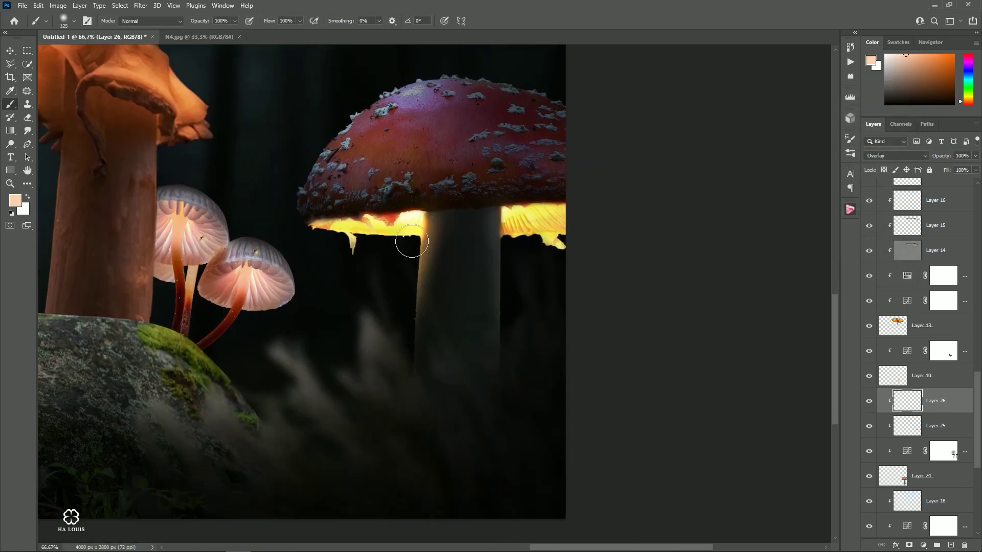
drag(507, 220, 511, 255)
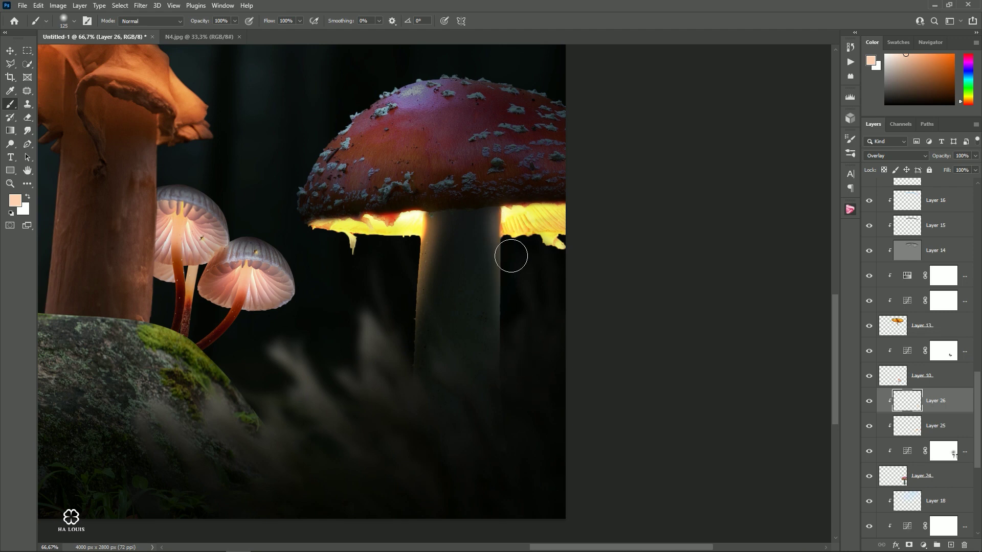
drag(496, 218, 496, 226)
At 15% brush opacity, lighten the stem just below the cap and its darker right side
key(bracketright)
key(bracketright)
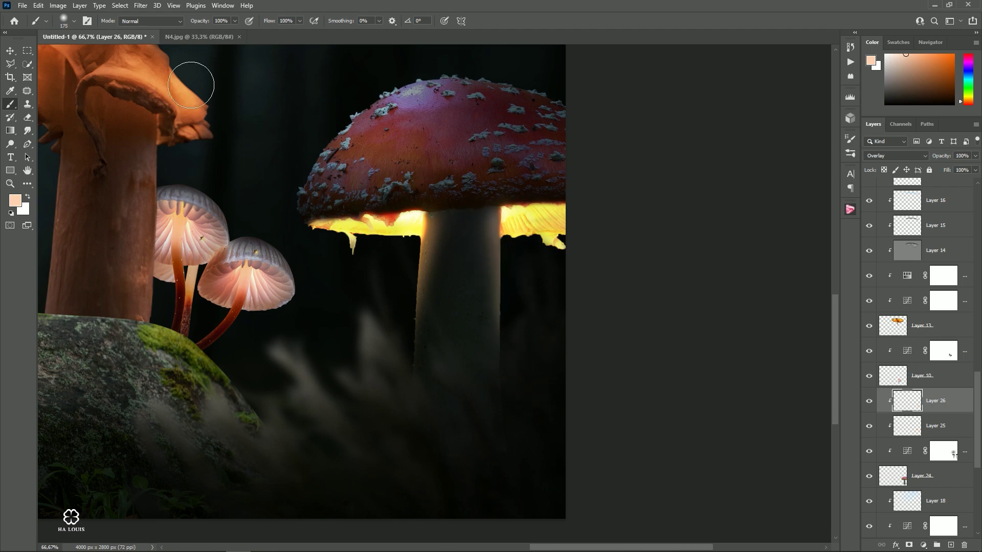
text(15)
key(Return)
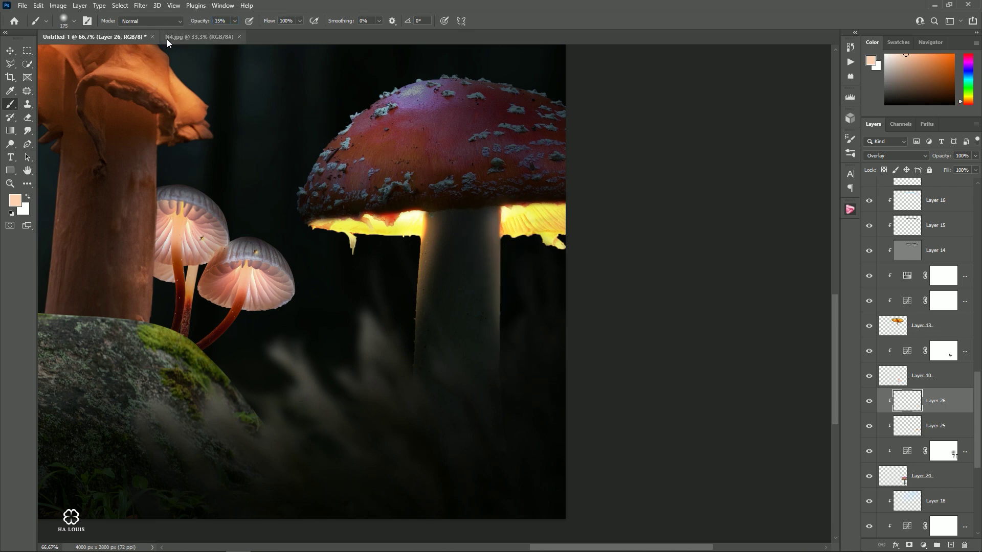
key(bracketright)
key(bracketright)
key(bracketright)
key(bracketleft)
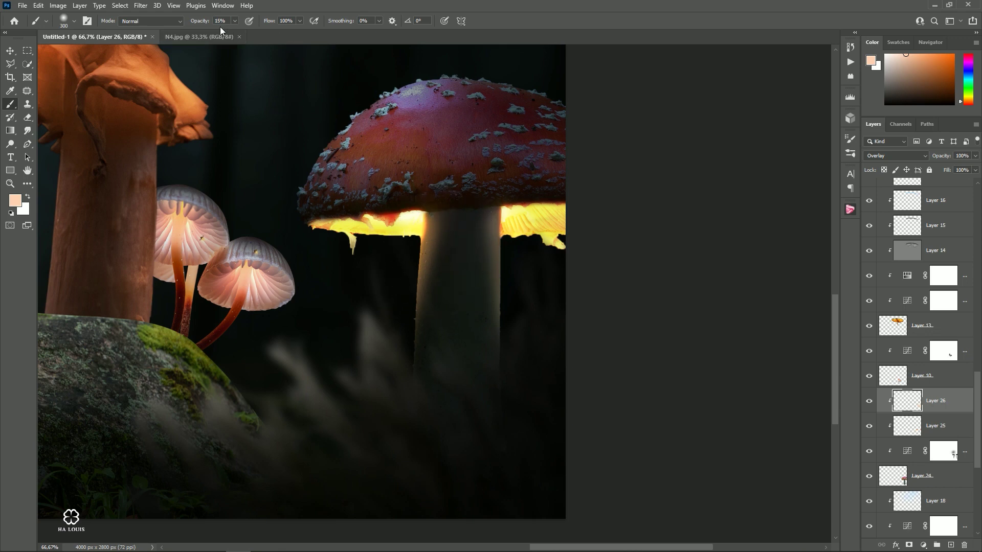
key(Return)
key(bracketleft)
drag(473, 241, 434, 302)
key(bracketleft)
key(bracketleft)
drag(485, 234, 390, 329)
Select Layers 26 through 24 and merge them into one layer with Ctrl+E
click(9, 51)
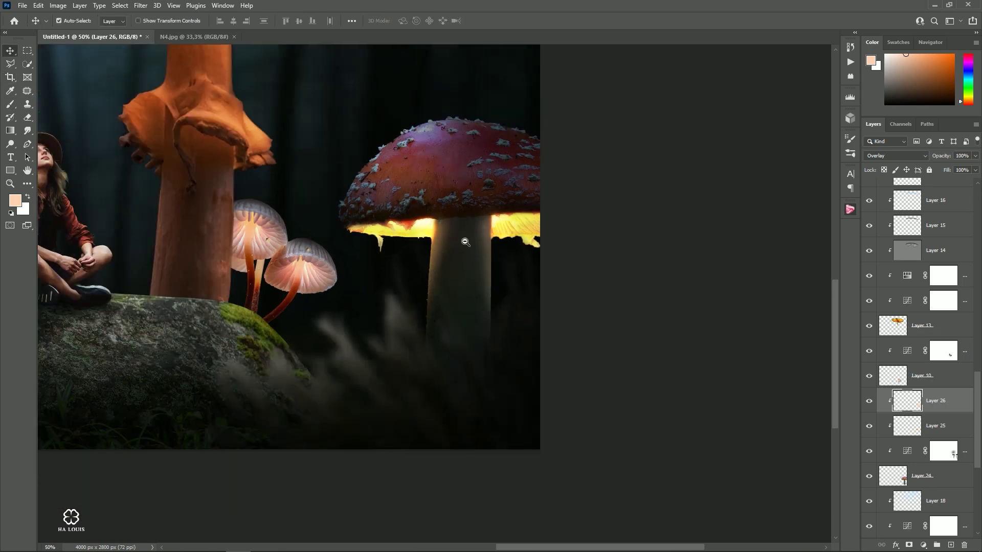
scroll(677, 325, down, 5)
scroll(677, 325, up, 2)
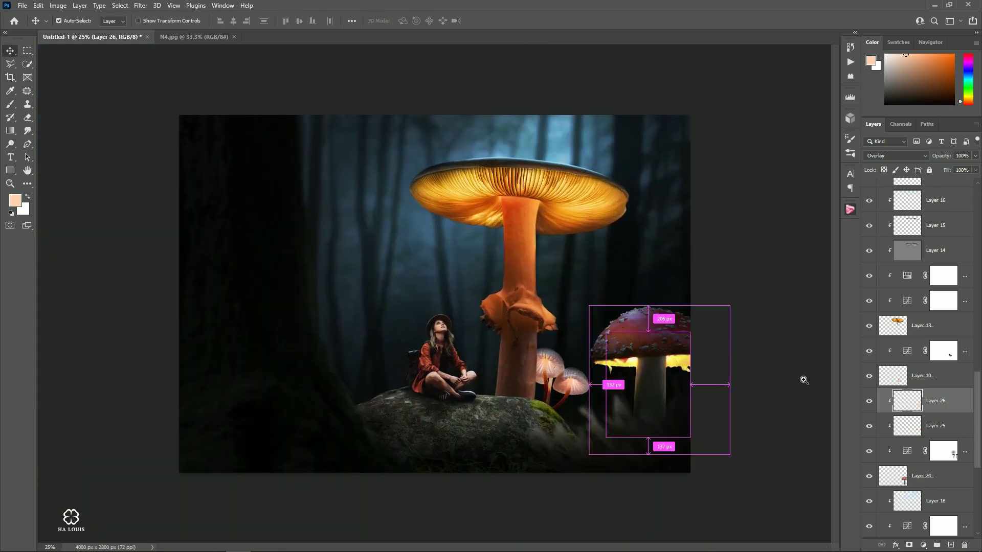
scroll(946, 415, down, 1)
scroll(928, 376, down, 1)
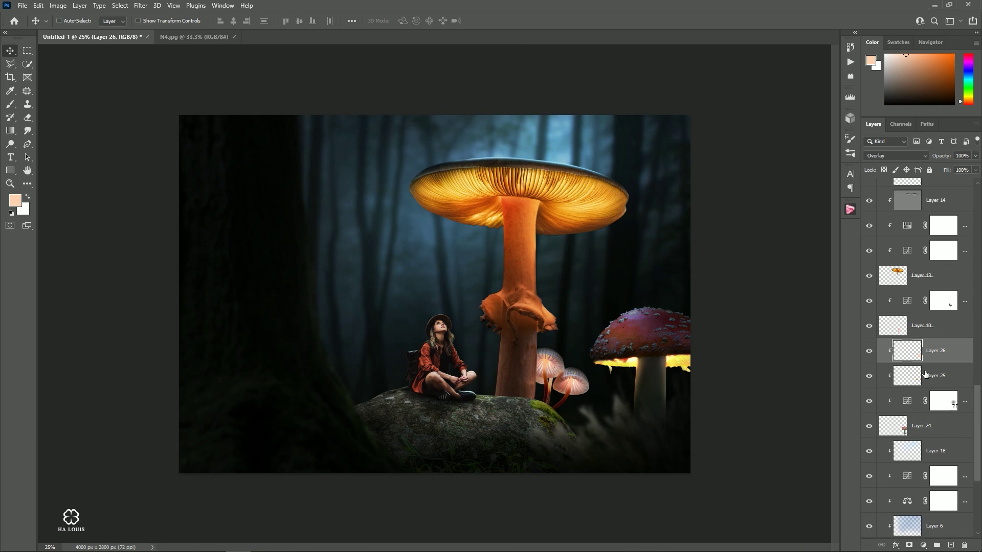
scroll(920, 369, down, 1)
scroll(909, 352, up, 1)
shift+click(934, 435)
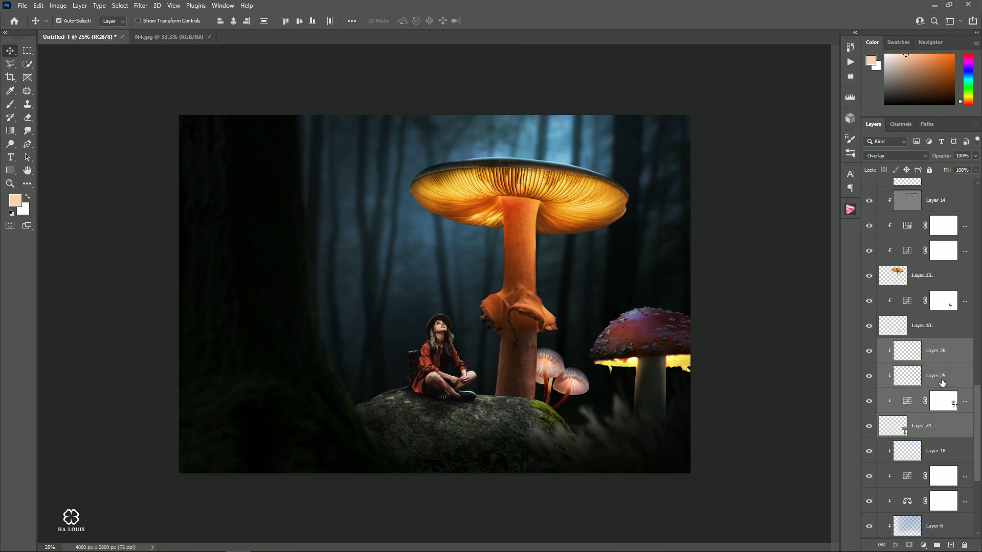
key(ctrl+e)
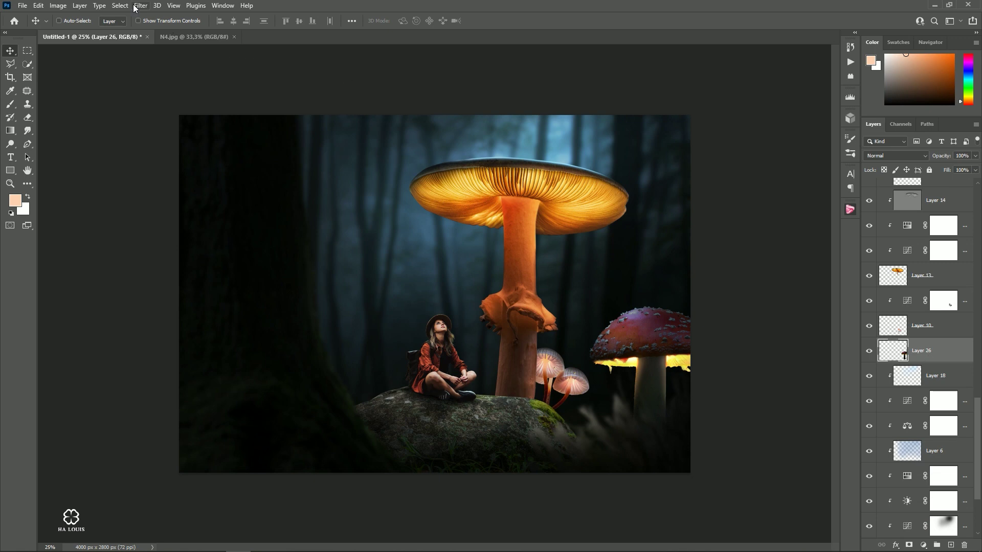
Apply a 13.8 px Gaussian Blur to the merged red mushroom
click(135, 6)
click(292, 175)
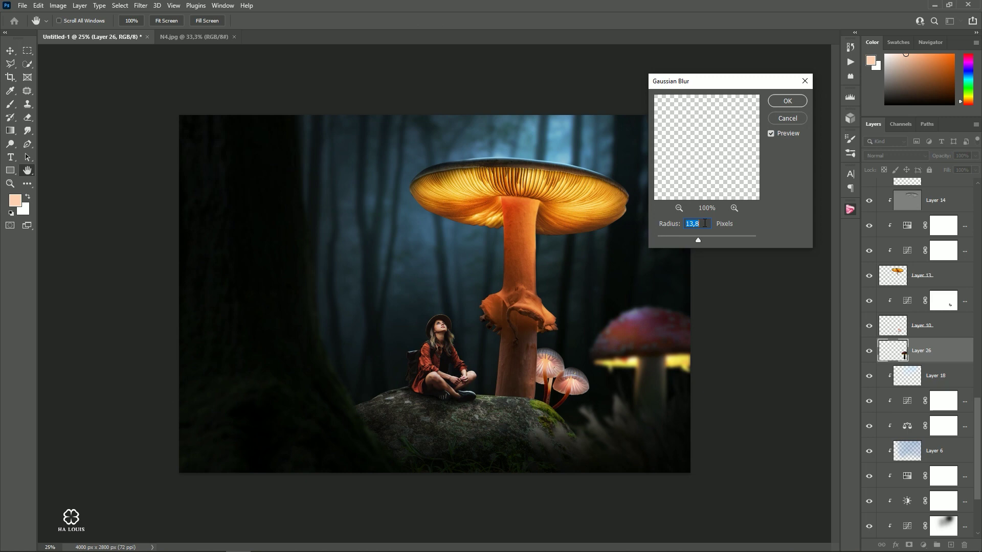
click(783, 104)
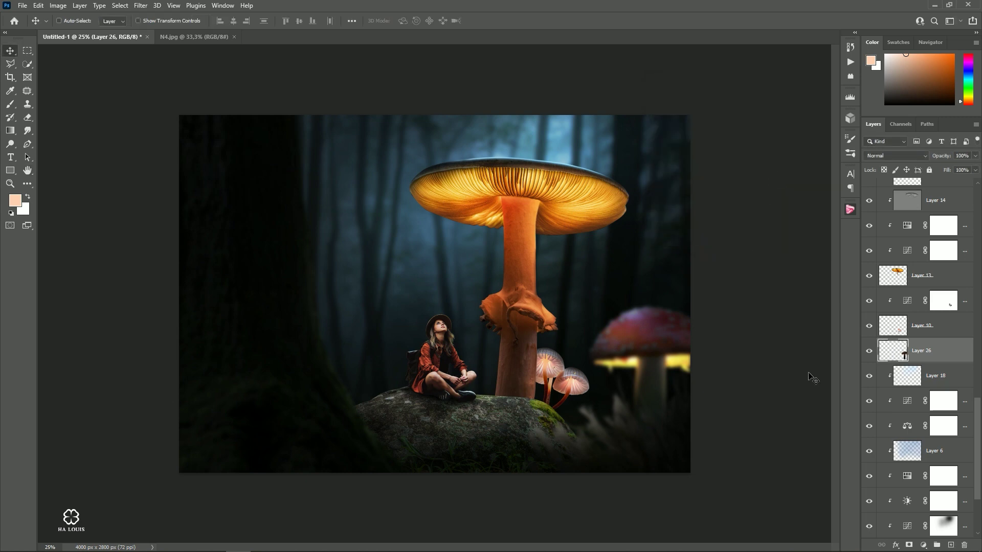
Add a clipped Hue/Saturation layer at Saturation -22, then a Brightness/Contrast layer
click(923, 545)
click(920, 438)
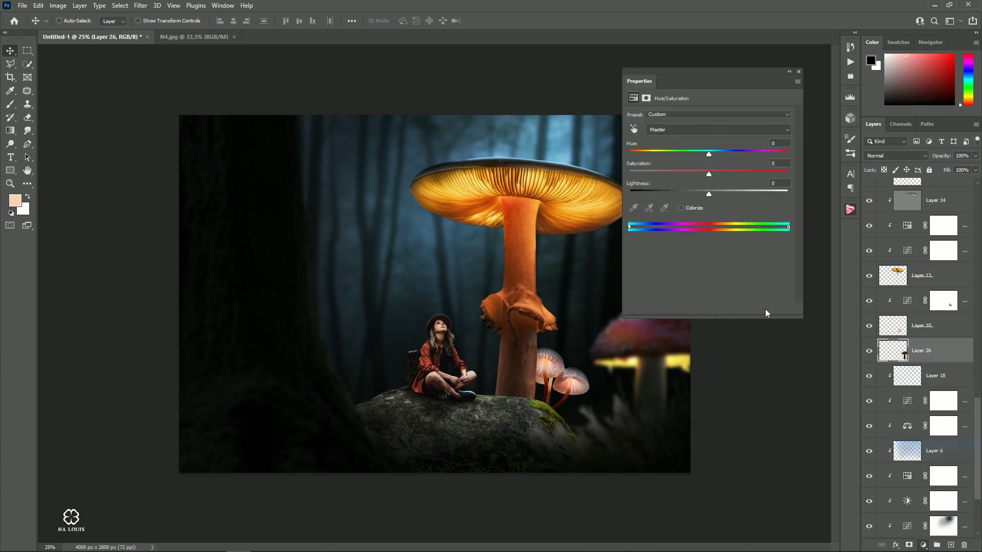
click(726, 309)
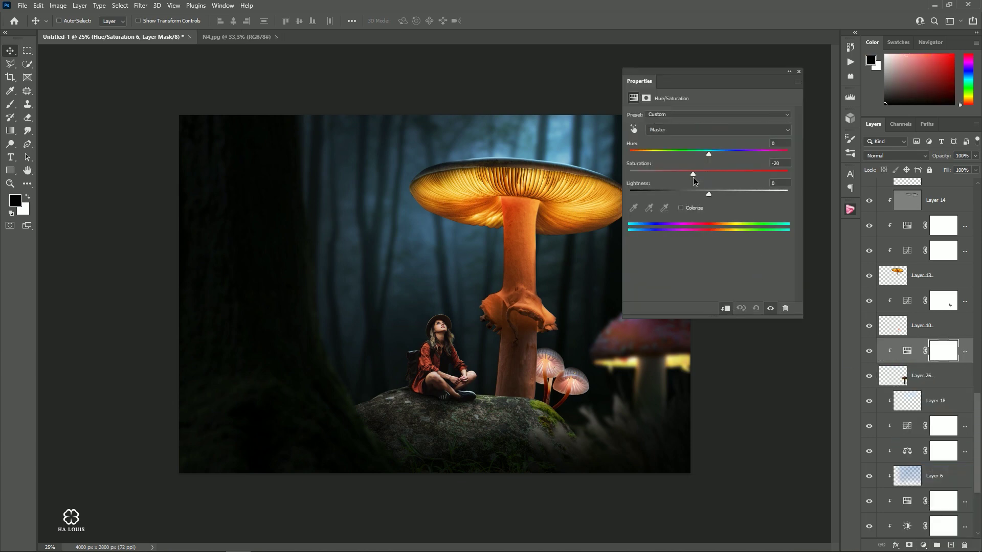
click(798, 72)
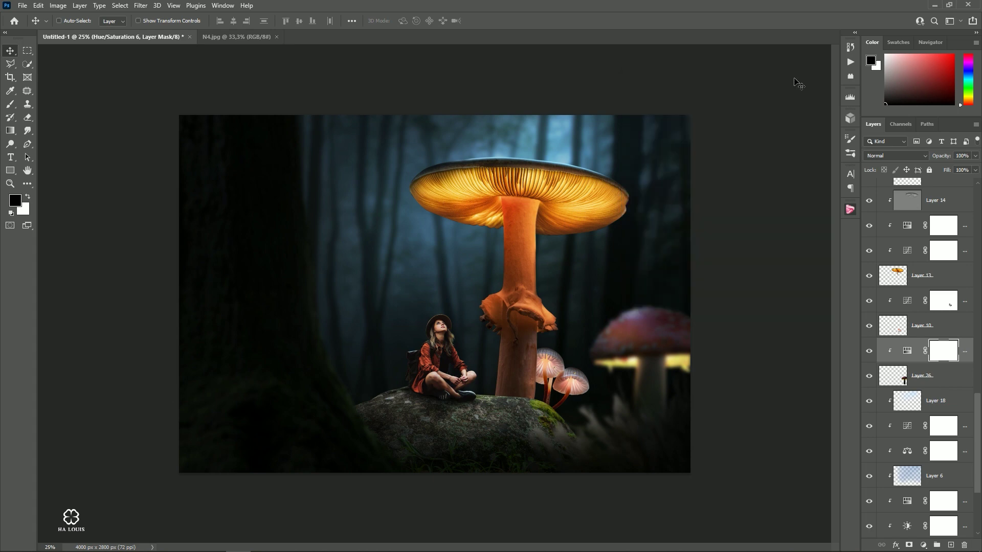
click(923, 545)
click(915, 397)
Clip the Brightness/Contrast layer to the red mushroom and darken it
click(726, 309)
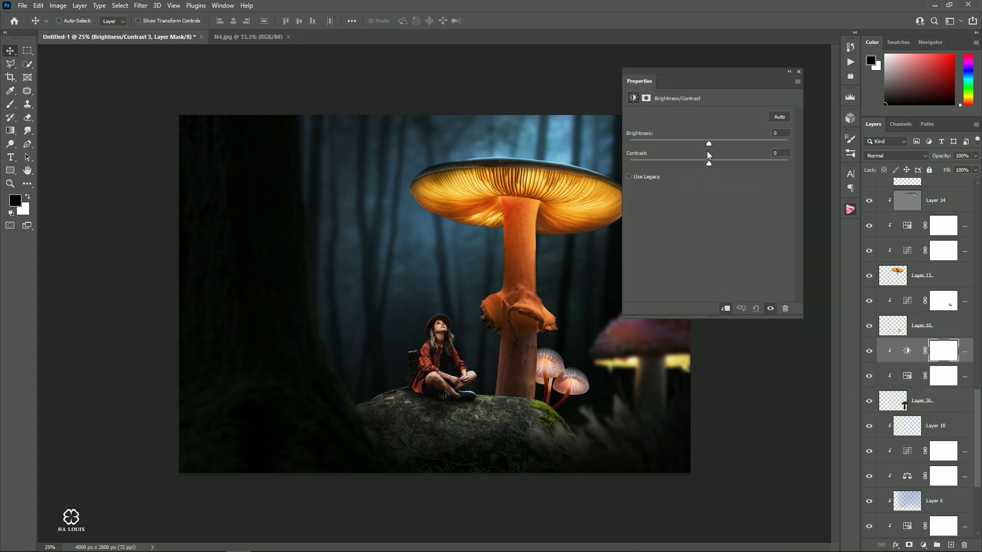
drag(709, 144, 658, 145)
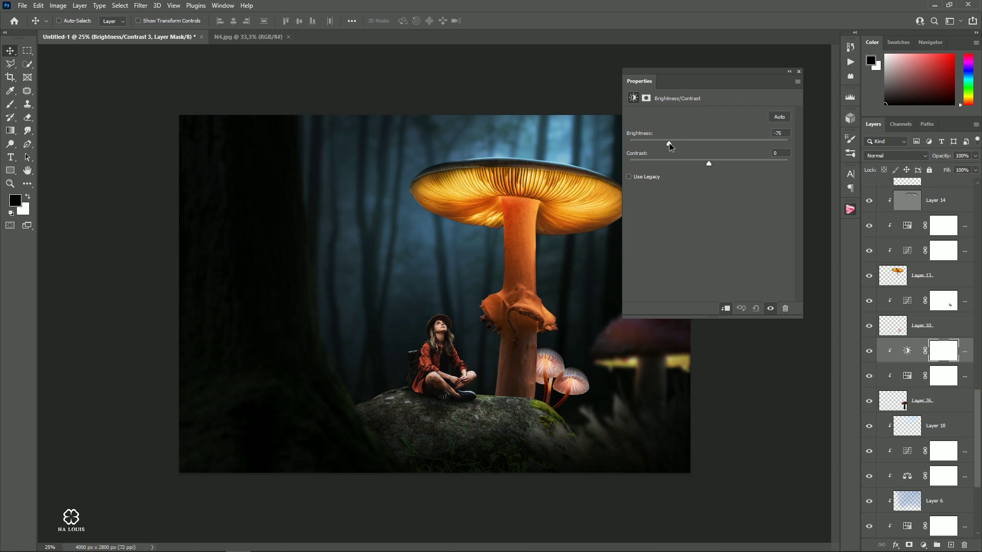
click(799, 72)
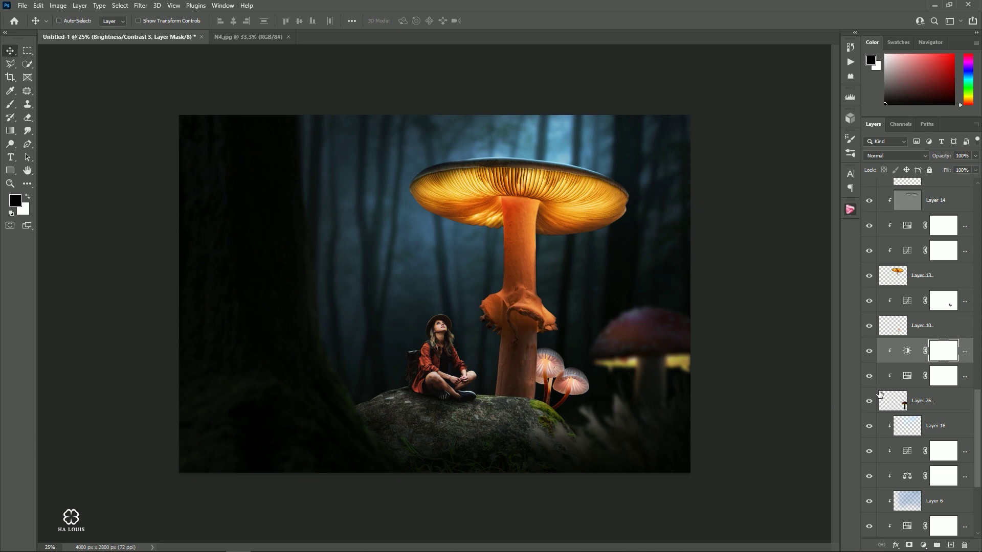
Mask the darkening with a 30% brush to restore the cap's brightness and glow beneath it
click(8, 105)
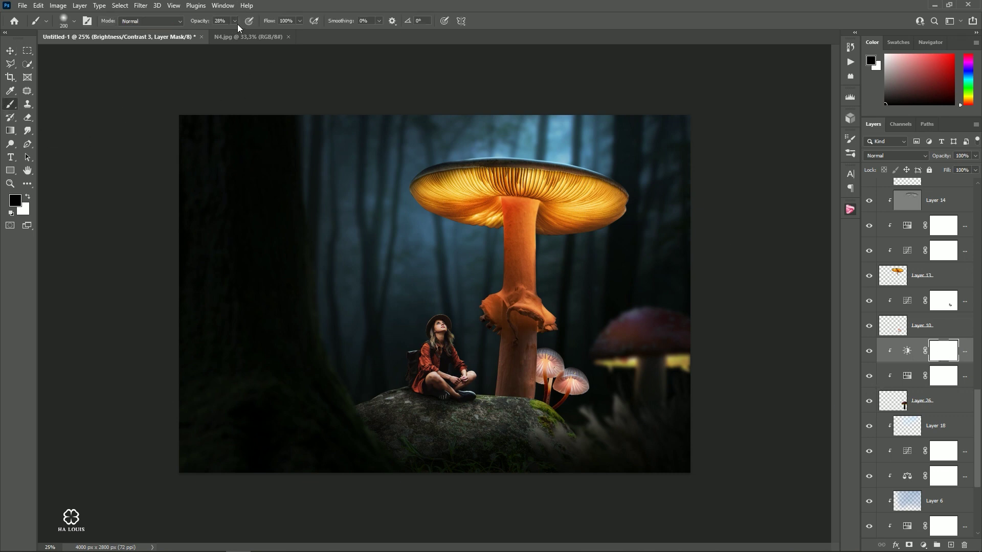
drag(235, 22, 232, 38)
key(bracketright)
key(bracketright)
key(bracketright)
mouse_move(632, 320)
mouse_down()
mouse_move(648, 317)
mouse_move(633, 329)
mouse_up()
drag(199, 23, 205, 23)
mouse_move(628, 318)
mouse_down()
mouse_move(651, 325)
mouse_move(620, 325)
mouse_up()
key(bracketleft)
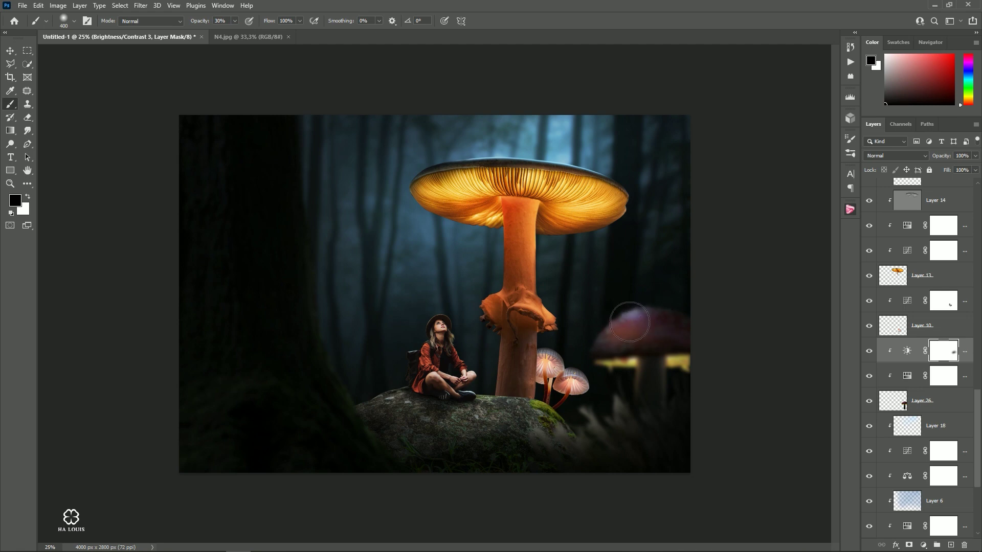
key(bracketleft)
scroll(613, 399, up, 3)
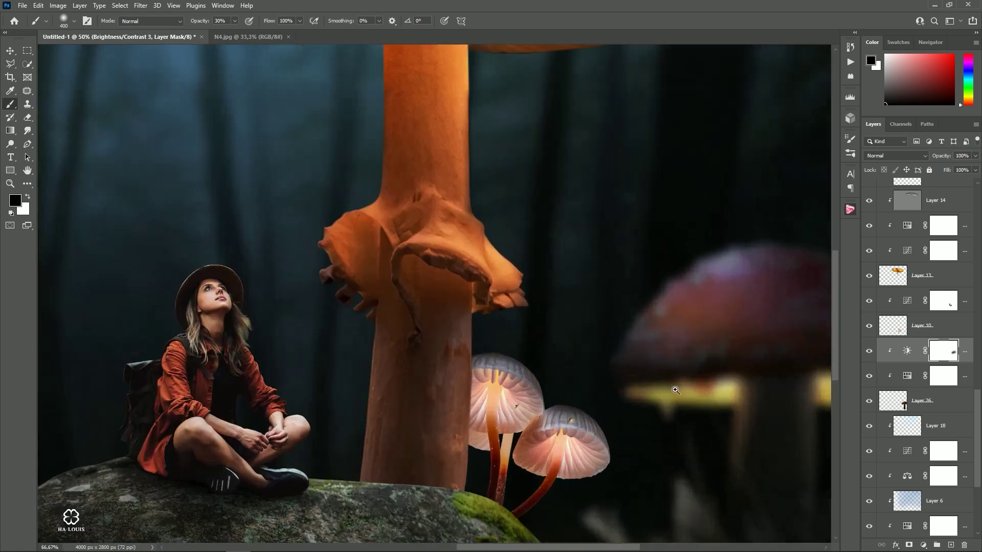
key(bracketleft)
key(bracketleft)
key(bracketleft)
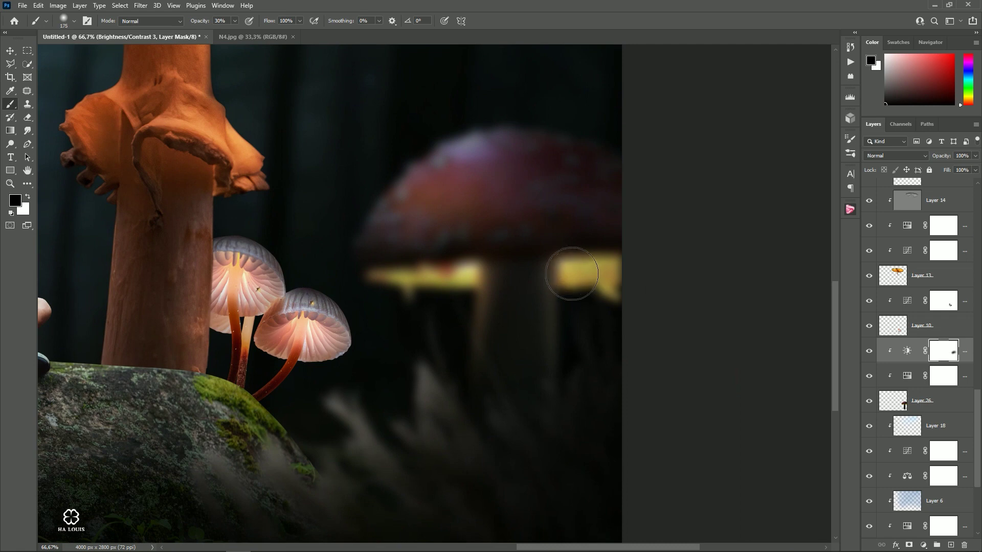
key(bracketright)
drag(572, 274, 382, 287)
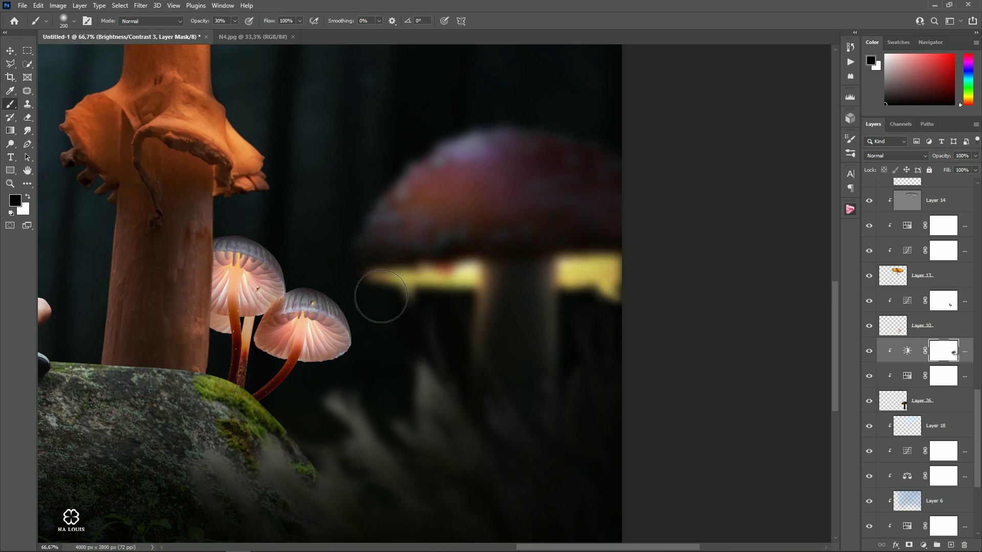
Fit the whole composite in view, then zoom to 25%
key(v)
scroll(372, 258, down, 4)
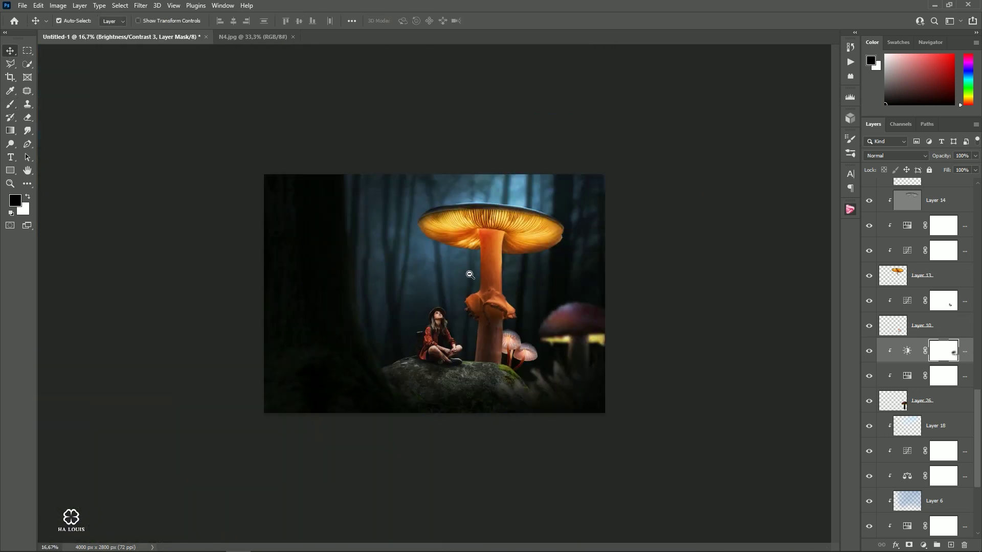
ctrl+click(577, 356)
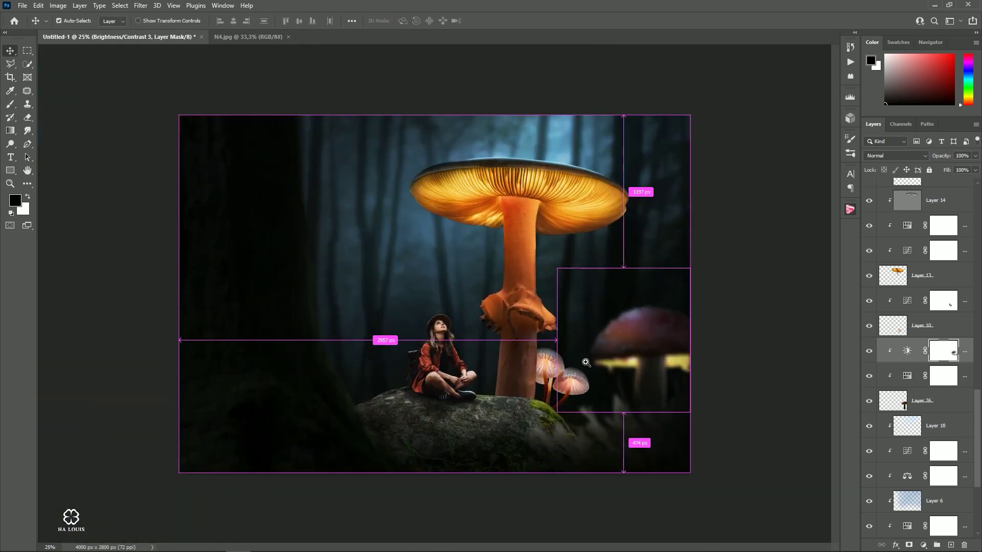
drag(807, 373, 674, 326)
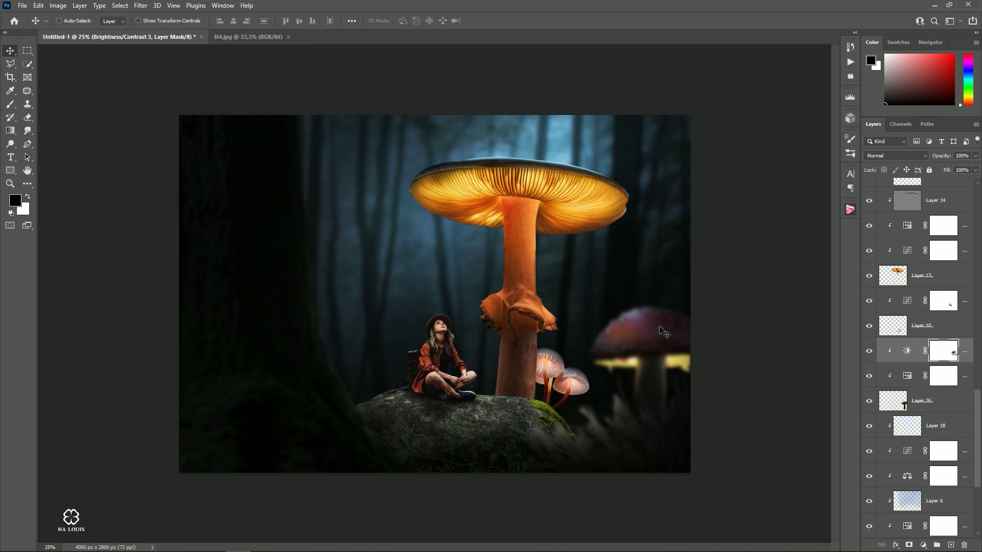
Add a new layer above Layer 5, clip it to Layer 5, and set it to Overlay
scroll(893, 361, up, 3)
scroll(900, 348, up, 3)
scroll(908, 335, up, 4)
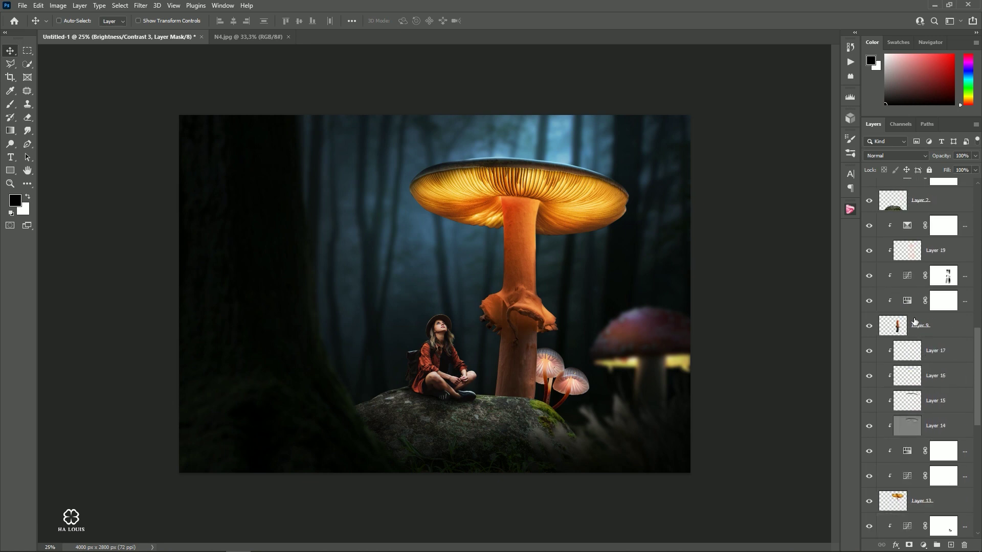
scroll(915, 321, up, 3)
scroll(914, 320, up, 3)
scroll(911, 321, up, 3)
scroll(908, 321, up, 3)
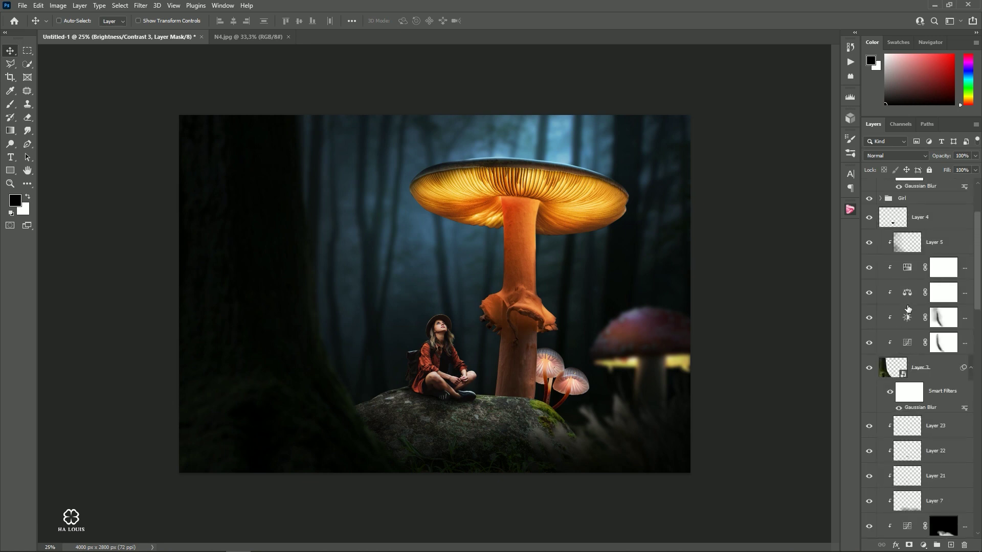
scroll(906, 321, up, 1)
click(925, 271)
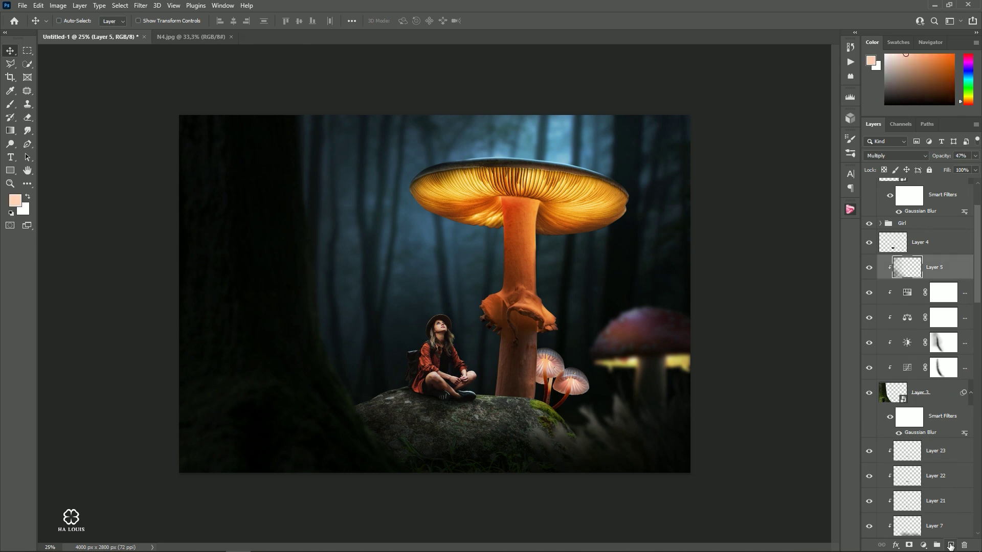
click(950, 545)
right_click(935, 267)
click(851, 315)
click(894, 155)
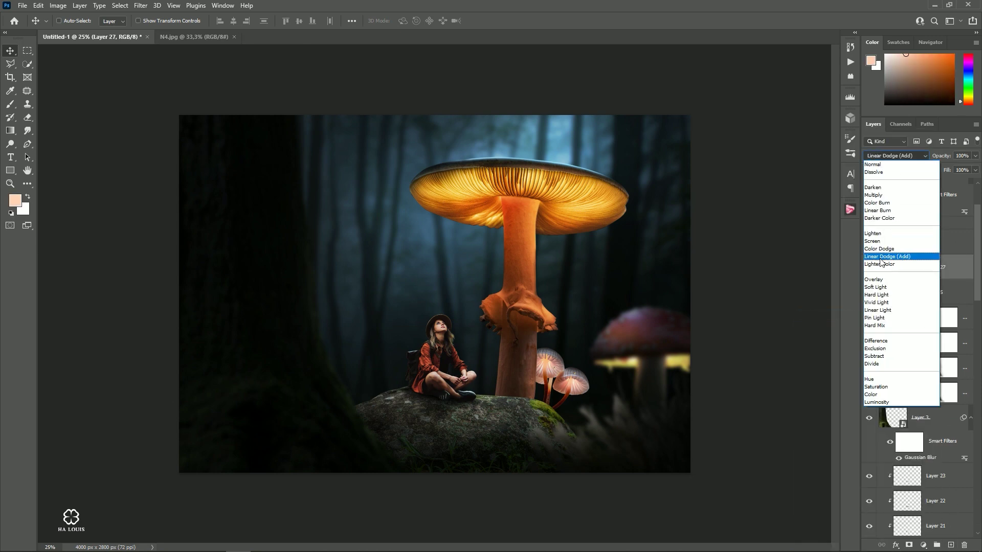
click(875, 279)
Pick warm peach foreground #ffca86 and set a soft Brush to about 28% opacity
click(13, 203)
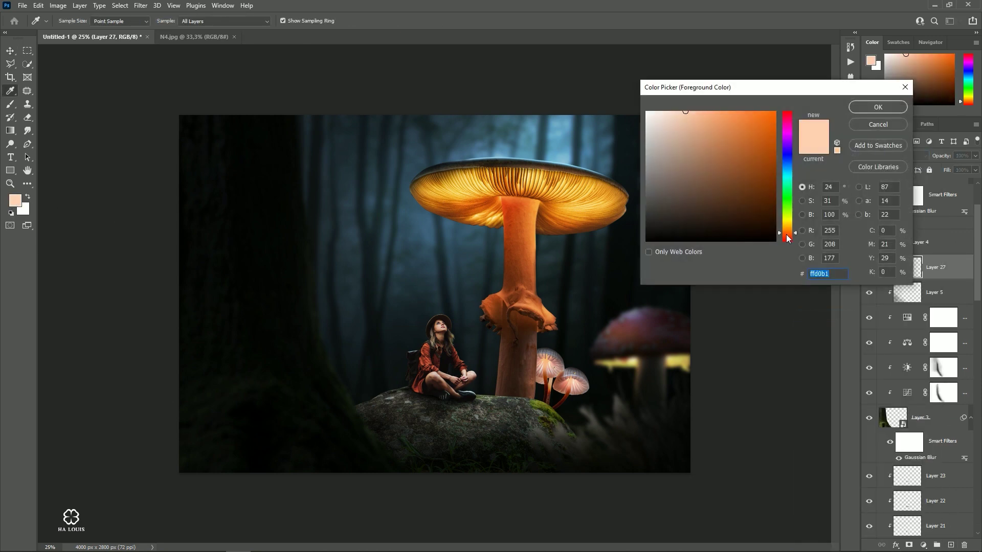
drag(787, 236, 790, 233)
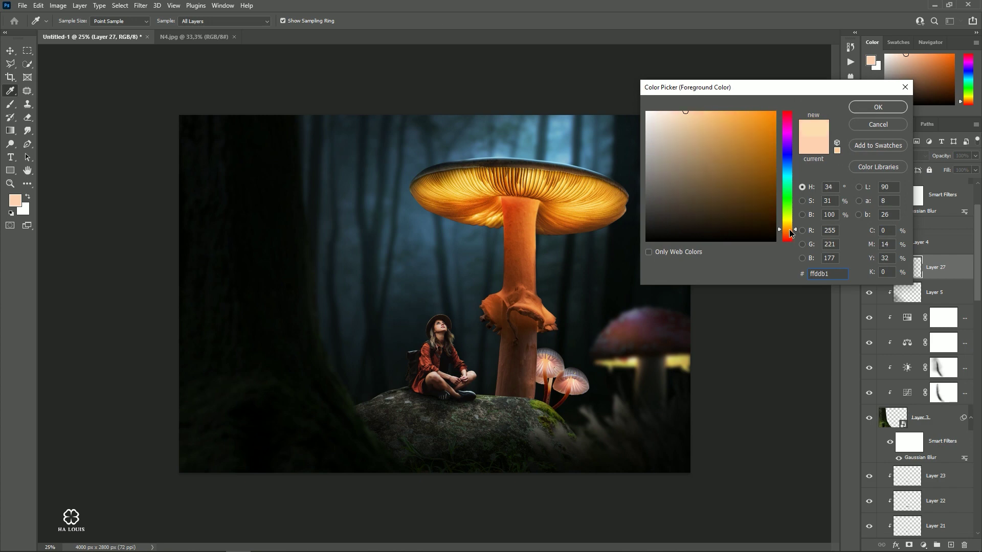
drag(713, 133, 708, 98)
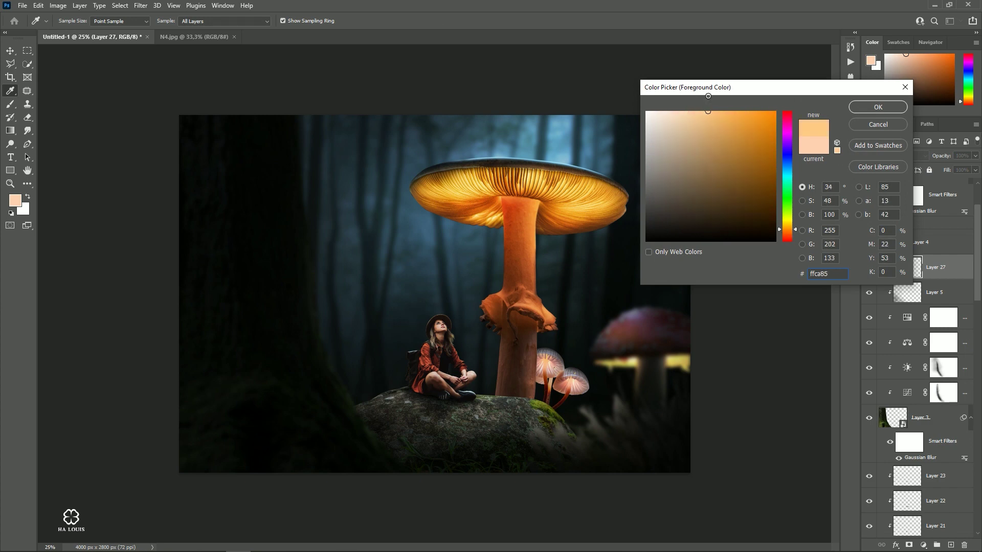
click(853, 112)
click(11, 105)
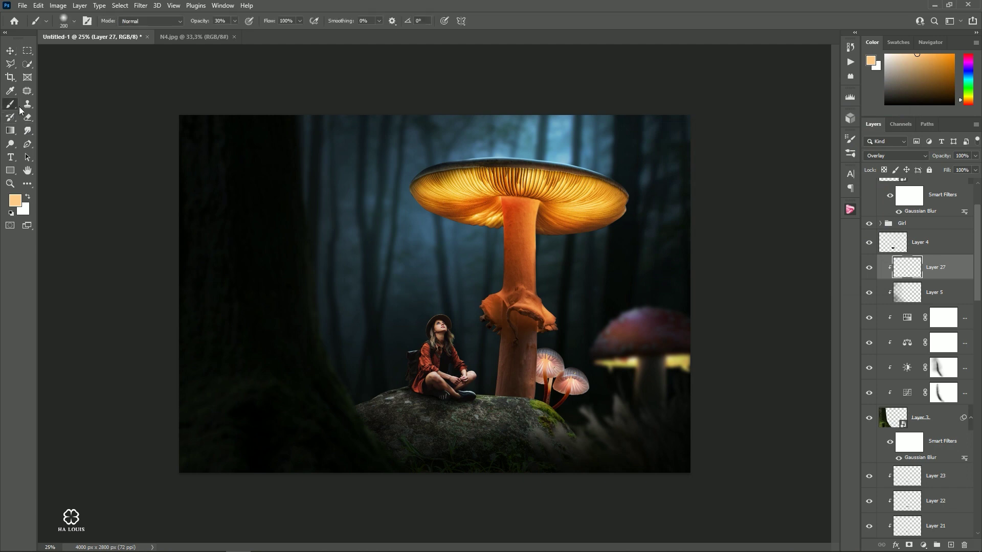
drag(237, 23, 235, 34)
click(397, 335)
key(bracketright)
key(bracketright)
key(bracketright)
key(bracketright)
key(bracketleft)
key(bracketleft)
key(bracketleft)
key(bracketleft)
Add Layer 28 above Layer 23, clipped to the layers beneath and set to Overlay
scroll(916, 291, down, 5)
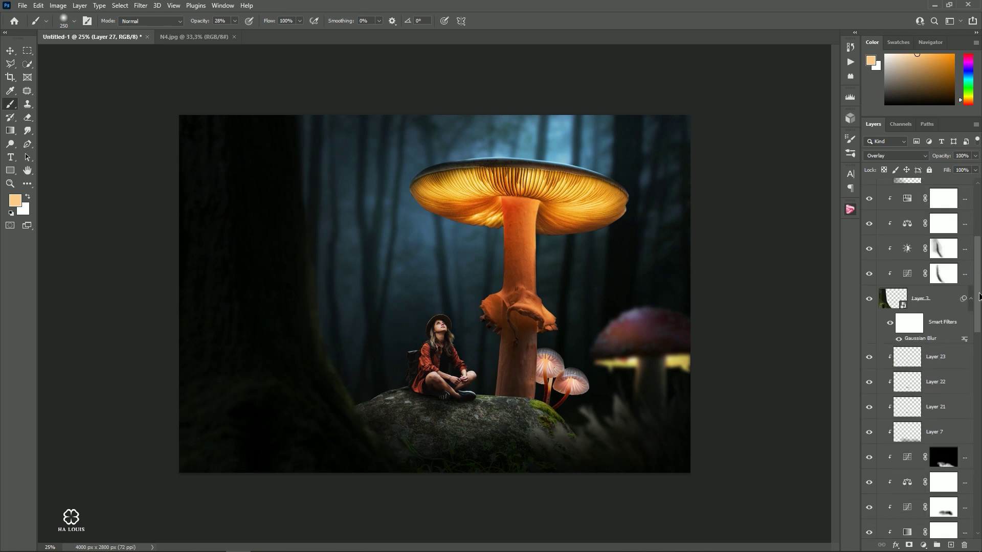
click(936, 303)
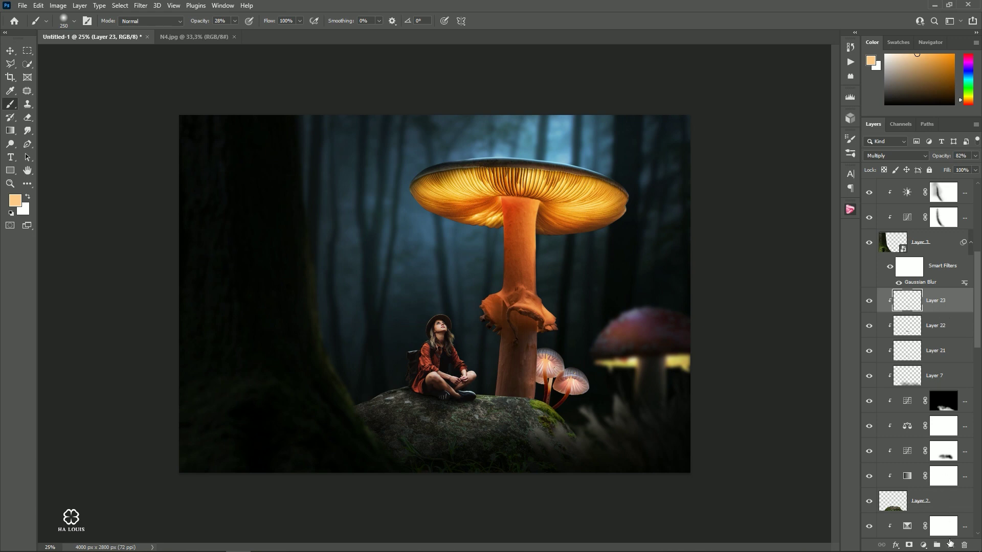
click(950, 544)
right_click(941, 307)
click(846, 318)
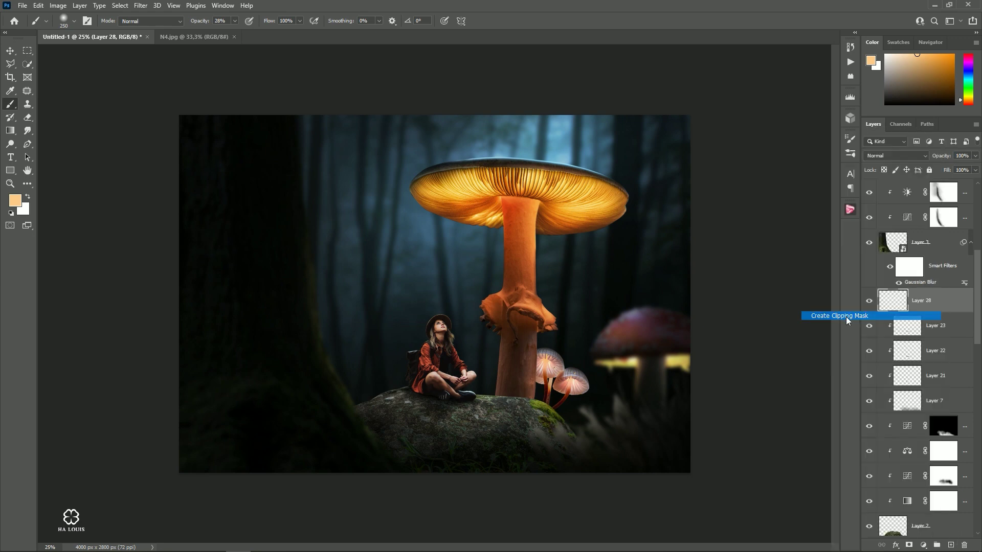
click(895, 156)
click(890, 278)
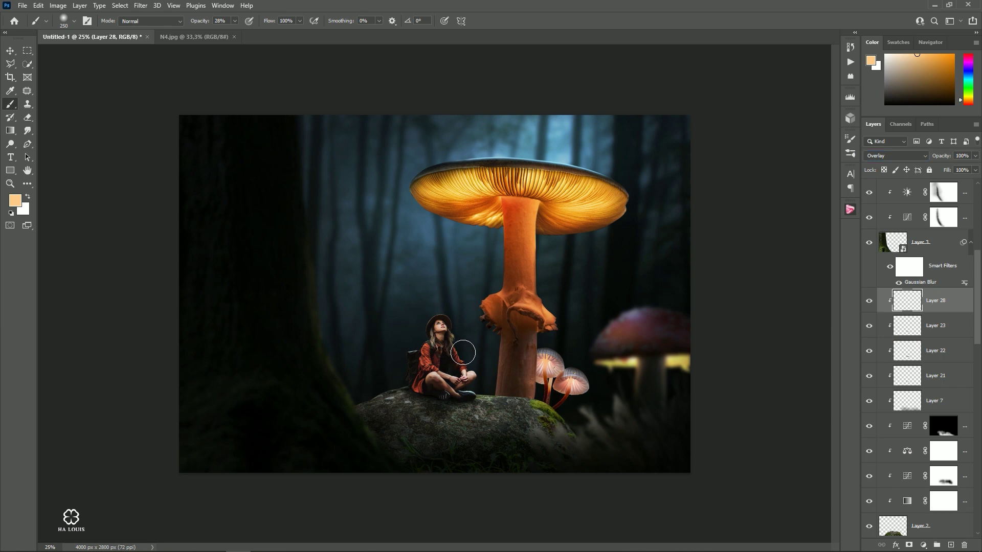
Brush warm peach light along the top of the rock and near the girl
key(bracketright)
key(bracketright)
key(bracketright)
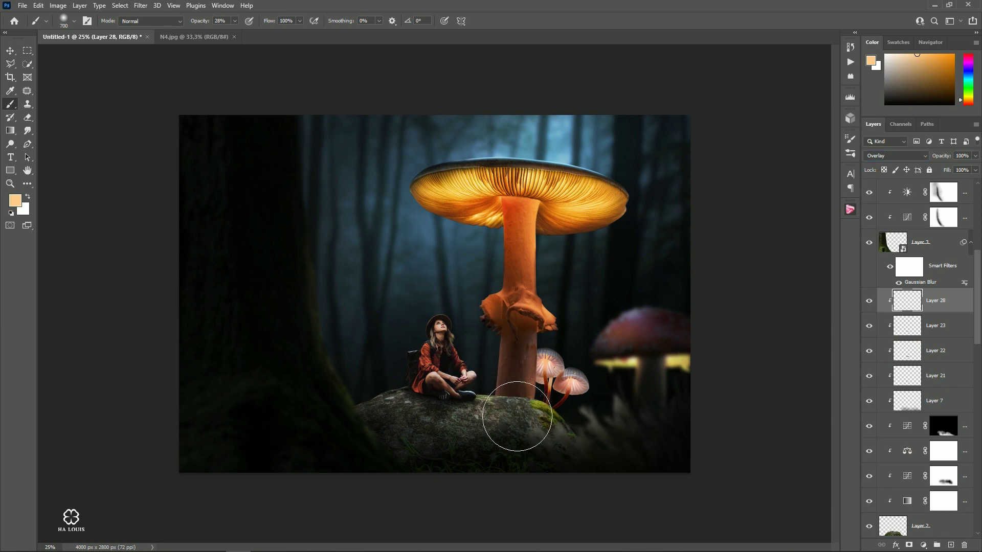
drag(197, 23, 190, 28)
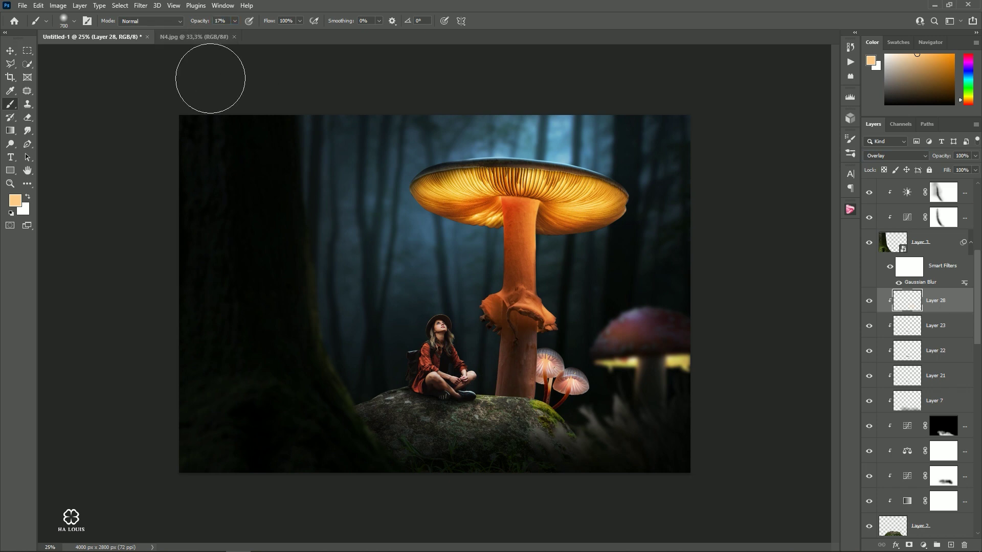
key(bracketleft)
drag(422, 420, 516, 419)
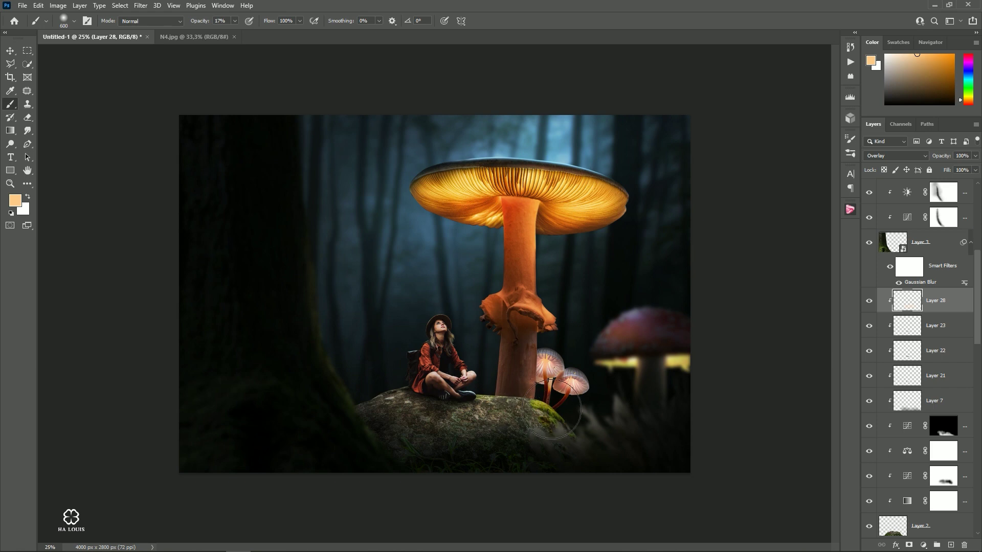
key(bracketright)
key(bracketleft)
key(bracketleft)
mouse_move(485, 435)
mouse_down()
mouse_move(565, 416)
mouse_move(508, 394)
mouse_move(400, 392)
mouse_up()
Lower Layer 28 to about 63% opacity and compare it by toggling visibility
key(v)
key(ctrl+minus)
key(ctrl+plus)
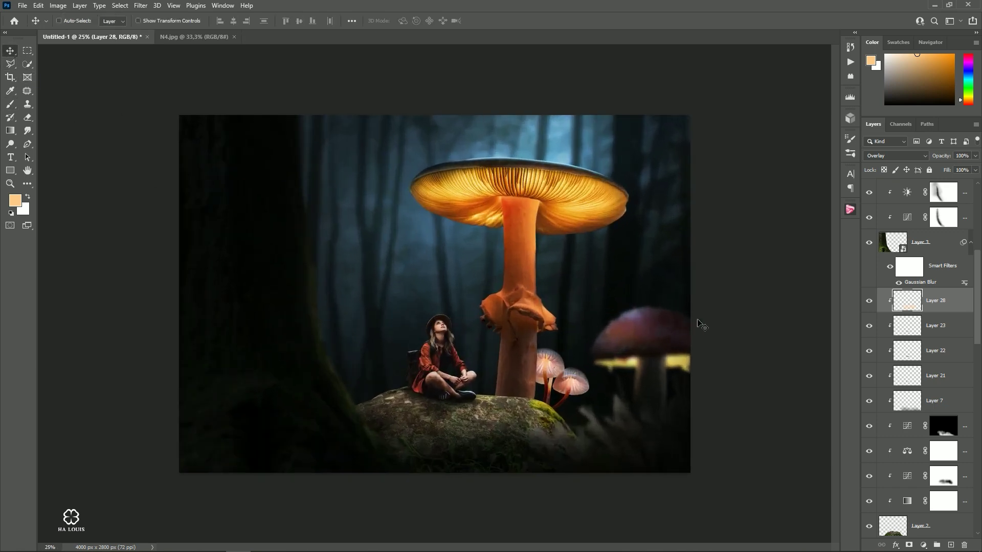
click(869, 301)
drag(977, 156, 963, 172)
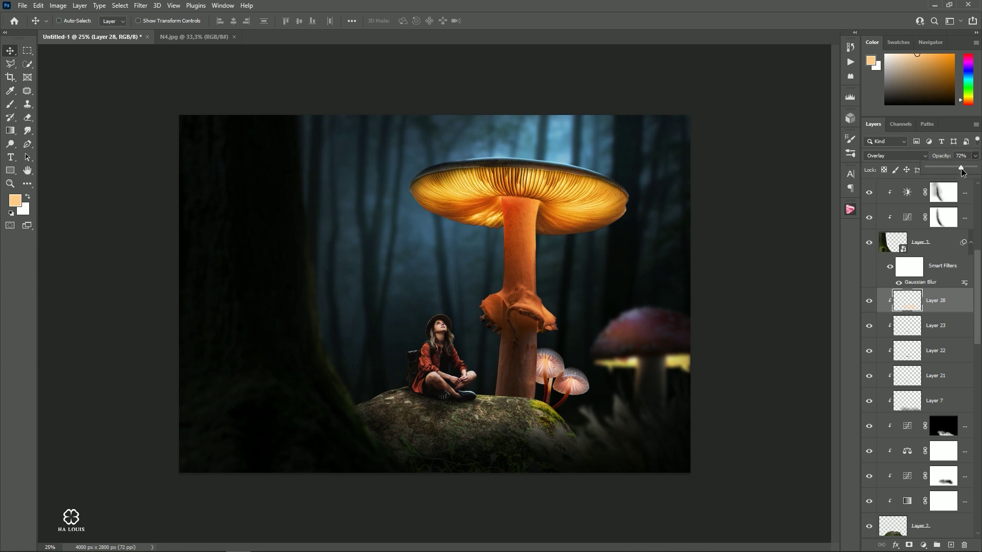
click(869, 302)
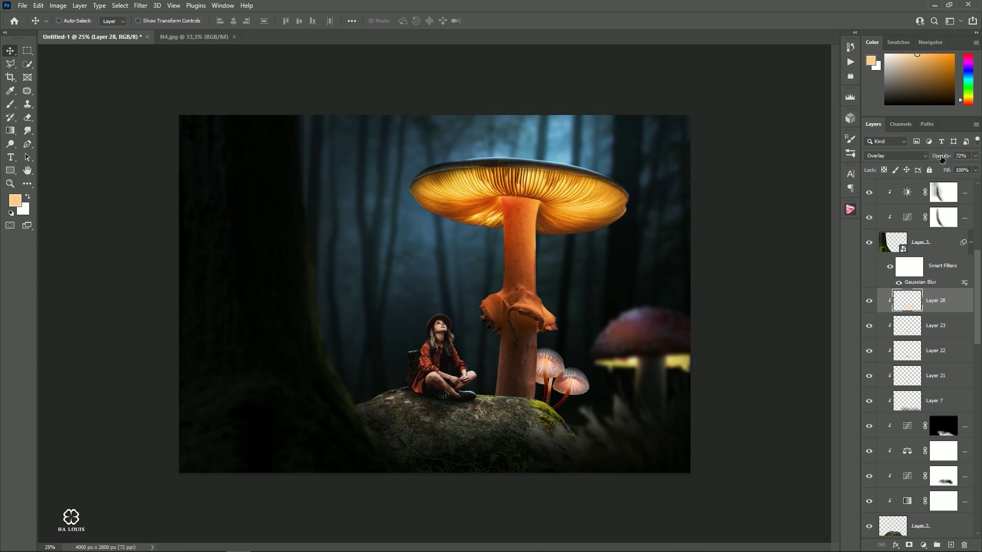
click(869, 302)
Add Layer 29 above Layer 12, clipped to it and set to Overlay
scroll(971, 271, up, 5)
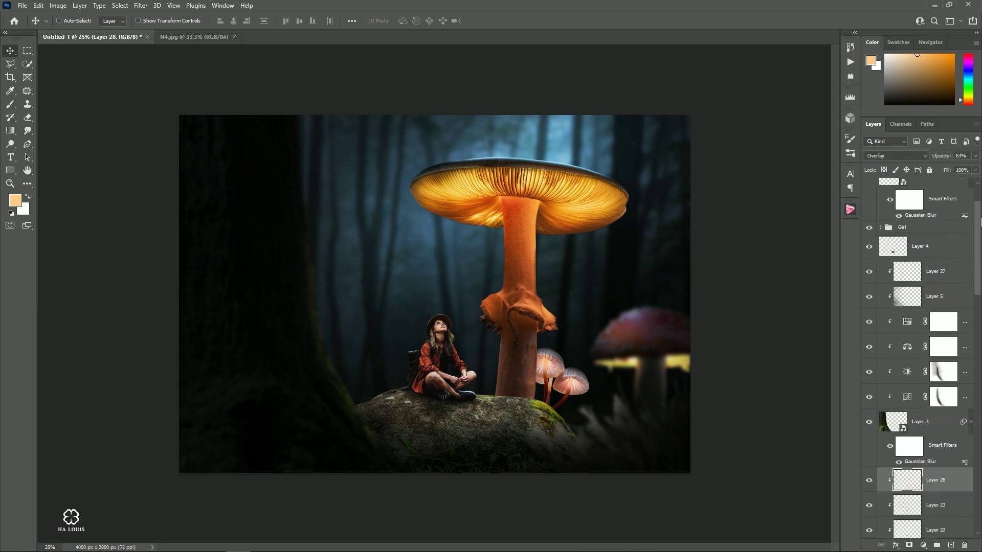
click(942, 191)
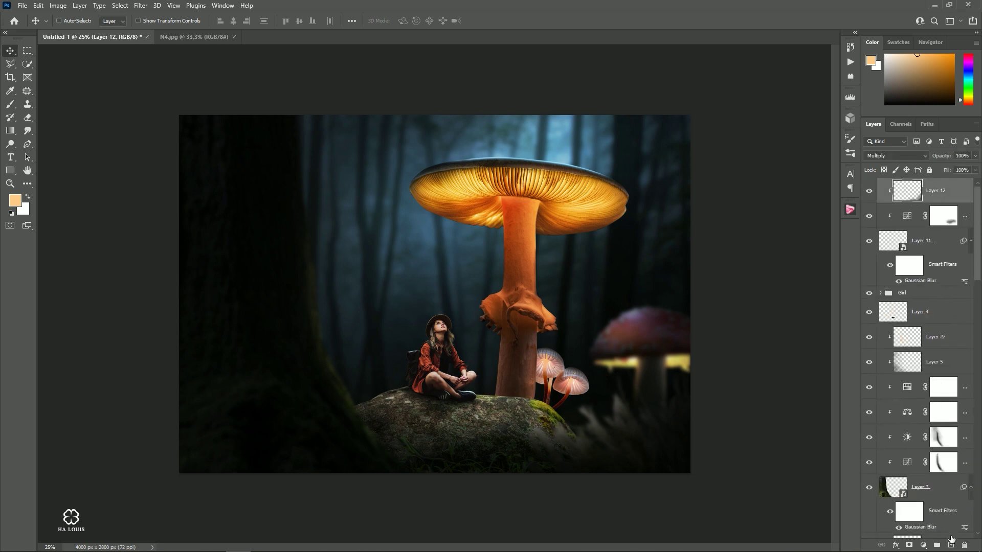
click(952, 543)
right_click(929, 210)
click(847, 316)
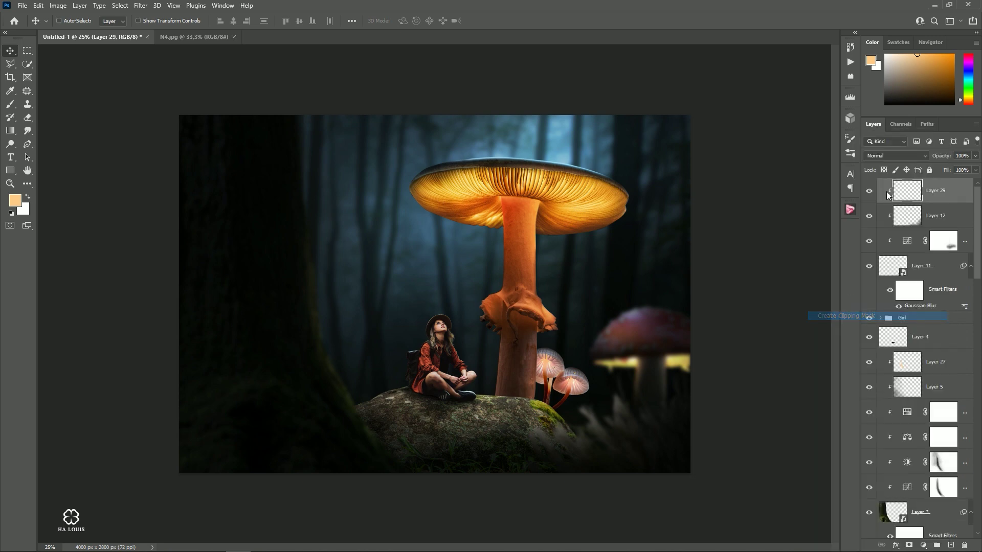
click(895, 155)
click(872, 282)
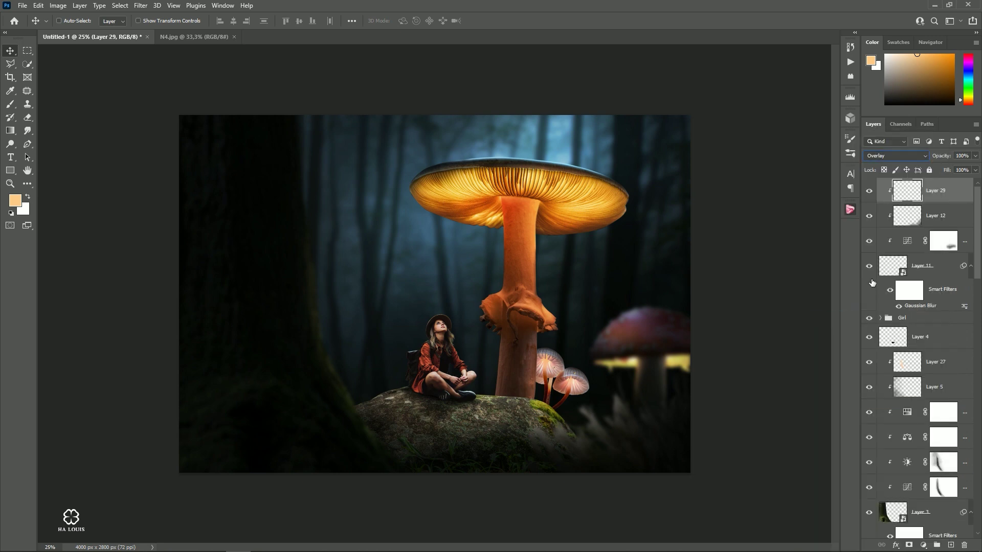
Paint pale peach light on the grass by the small mushrooms
click(11, 105)
click(15, 200)
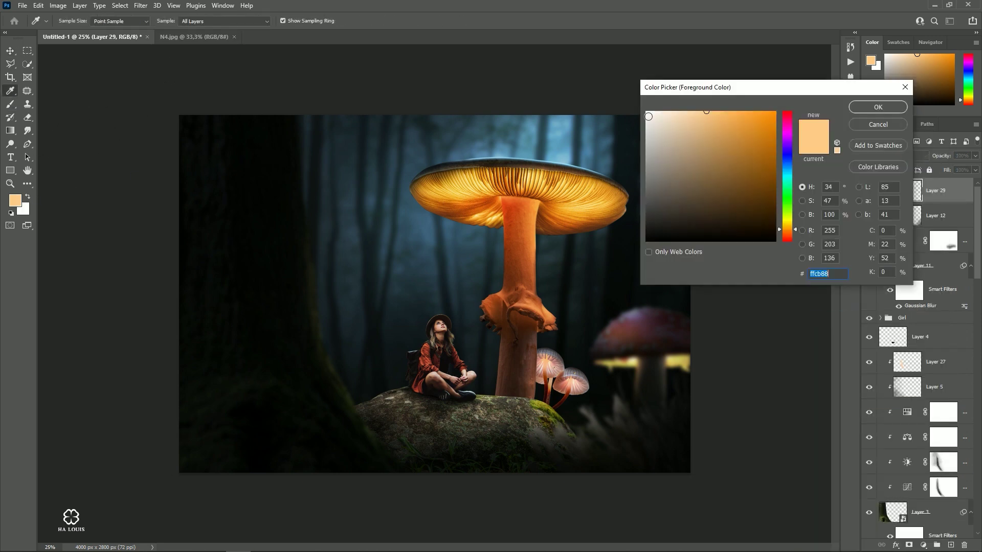
drag(689, 121, 681, 94)
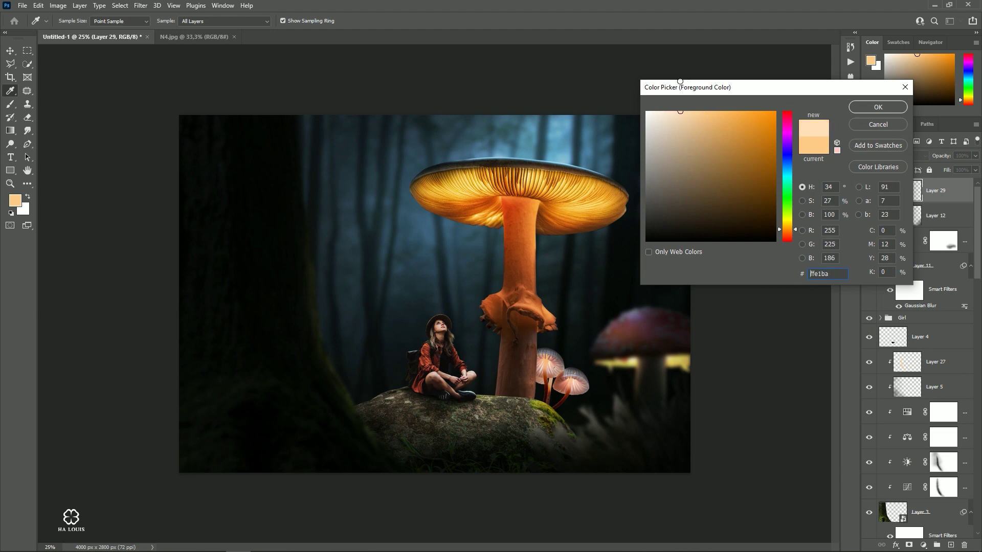
click(878, 107)
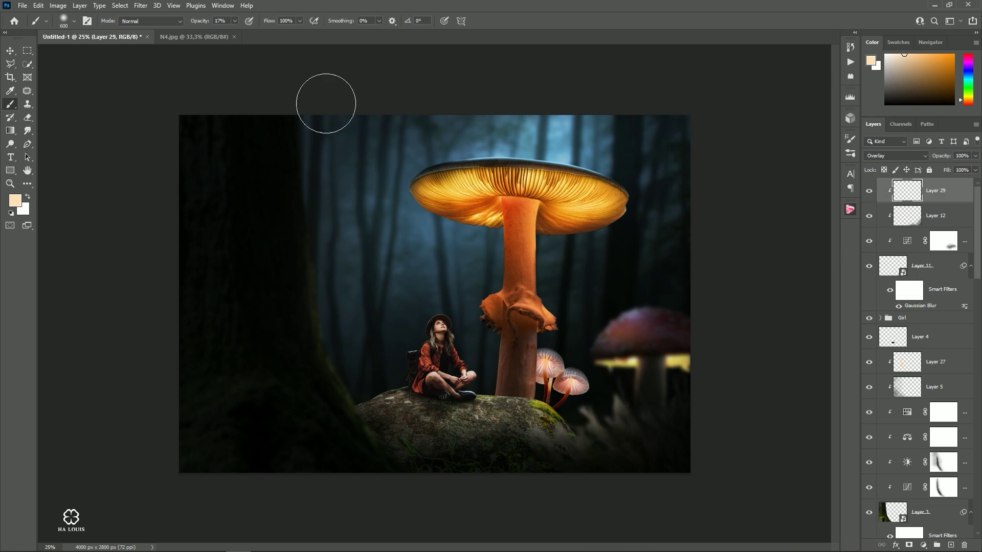
key(bracketright)
drag(201, 21, 203, 20)
mouse_move(613, 423)
mouse_down()
mouse_move(548, 420)
mouse_move(612, 398)
mouse_move(647, 401)
mouse_move(534, 426)
mouse_up()
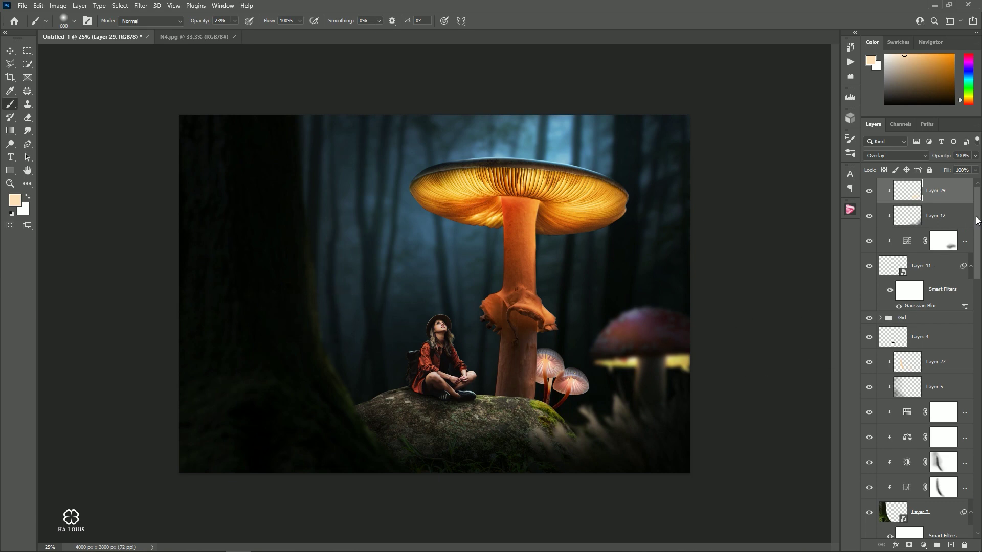
Add Overlay Layer 30 above the Brightness/Contrast adjustment
drag(976, 221, 977, 355)
scroll(920, 427, down, 2)
scroll(921, 427, down, 2)
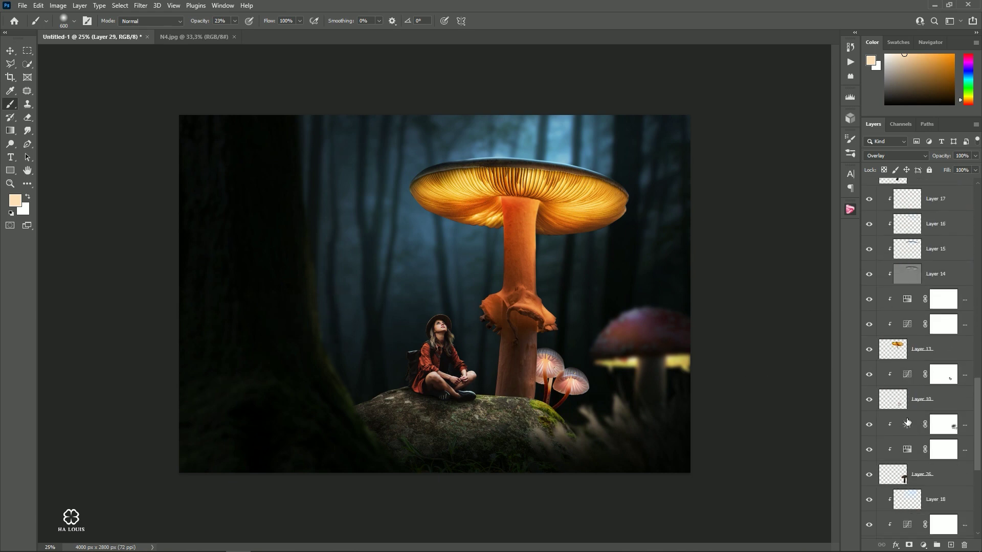
scroll(906, 422, down, 2)
click(944, 352)
click(951, 545)
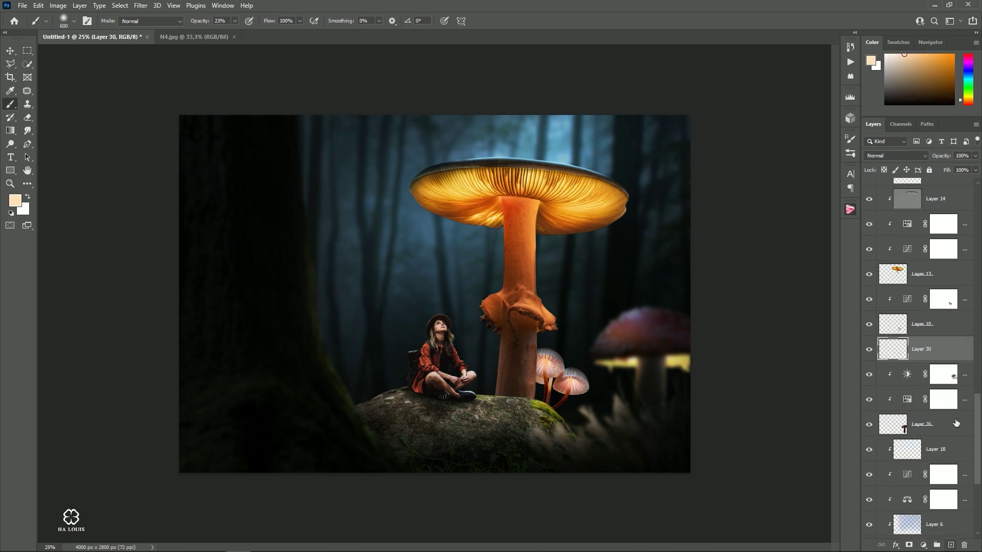
click(895, 156)
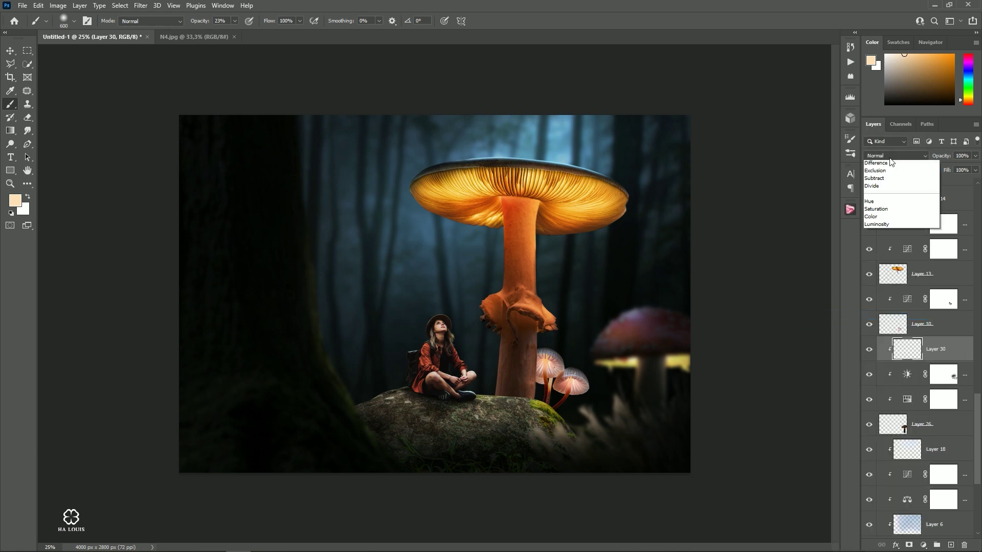
click(873, 279)
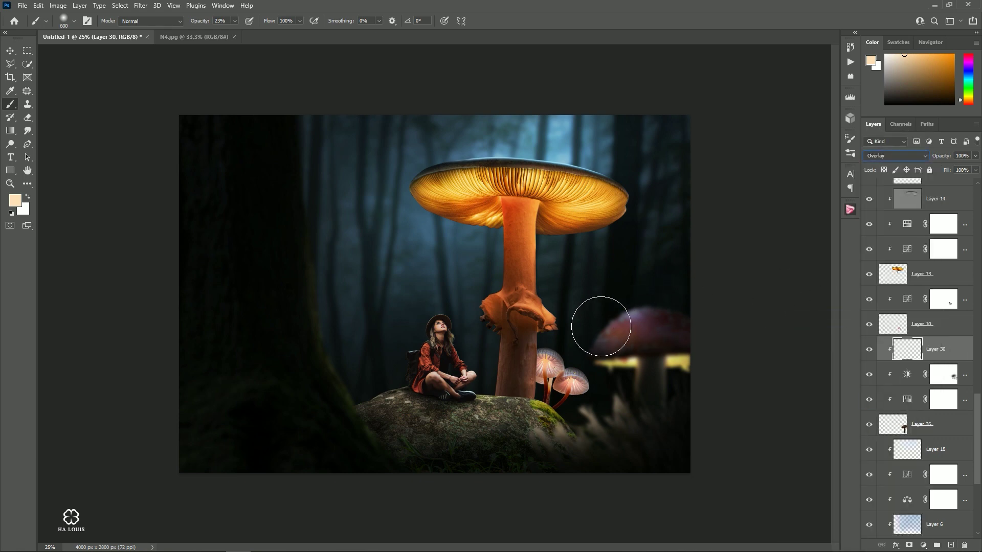
Brush peach light onto the red mushroom cap and stem, view the whole composite, and reselect Layer 29
drag(611, 323, 645, 324)
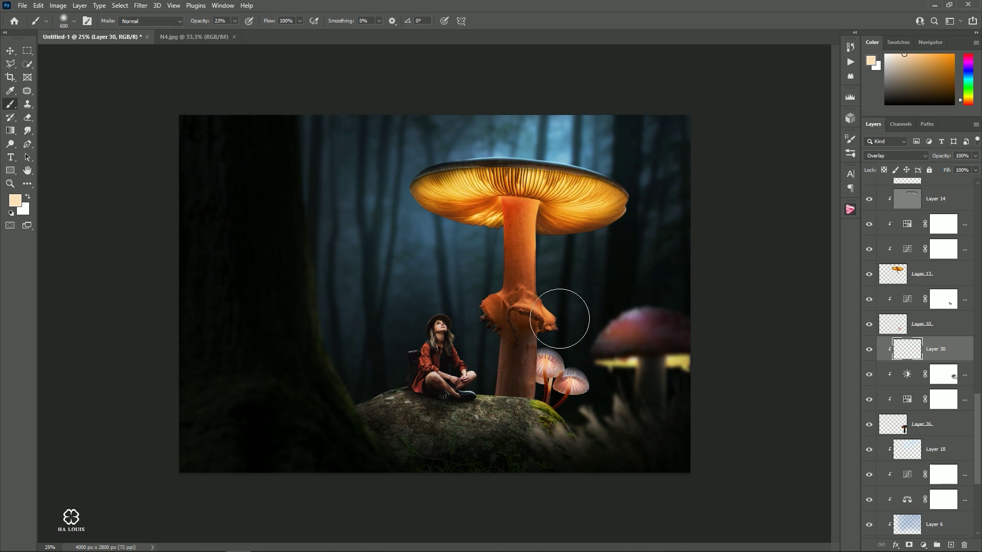
drag(431, 292, 459, 332)
key(v)
drag(634, 298, 683, 293)
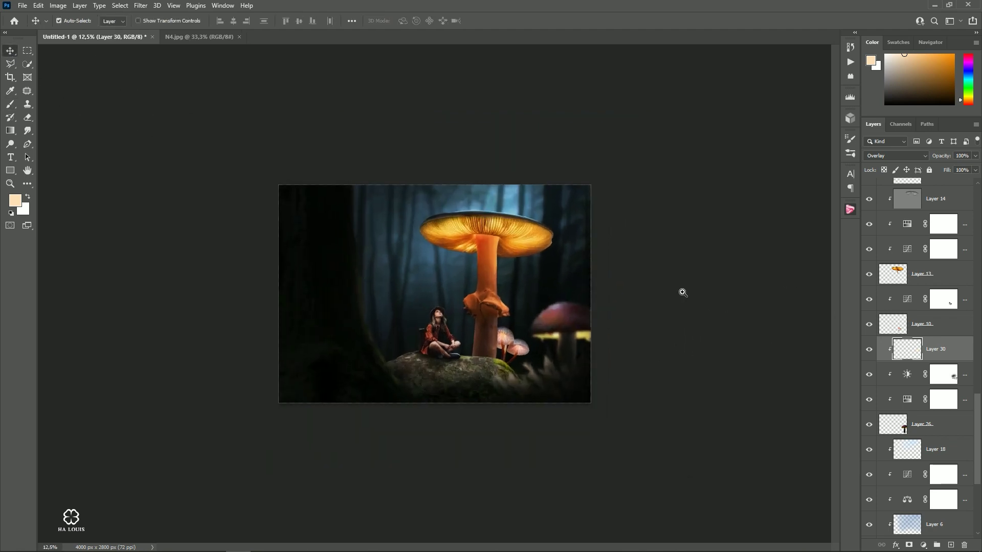
scroll(683, 293, up, 2)
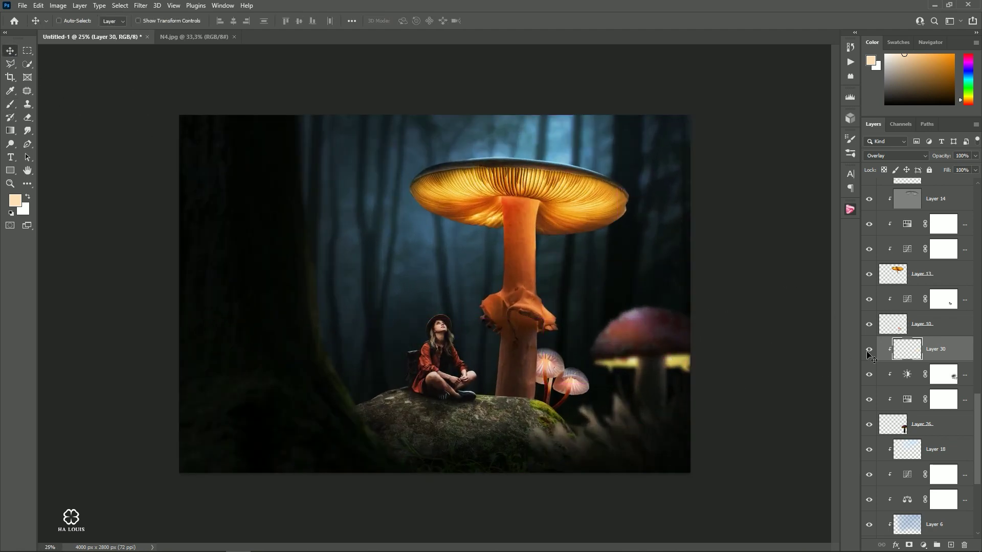
scroll(925, 293, up, 4)
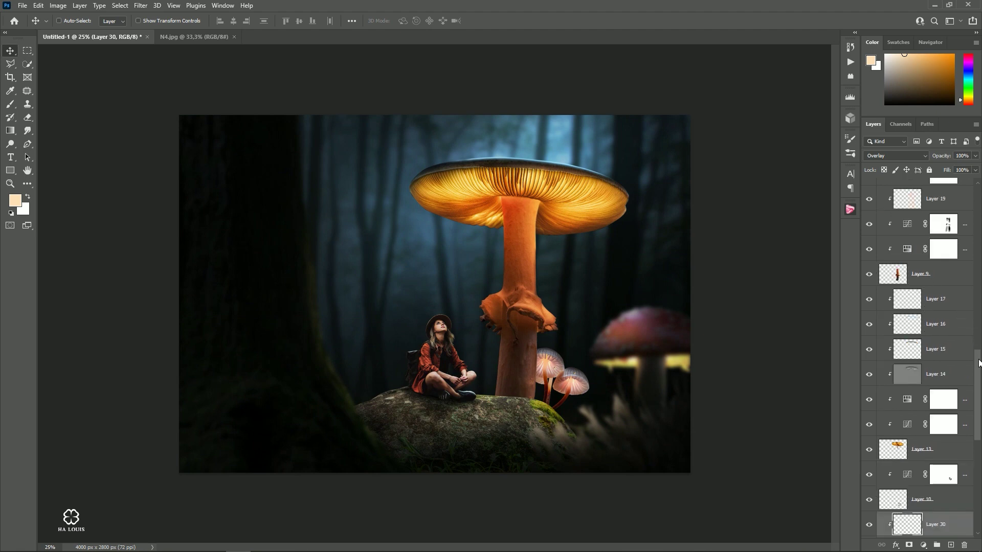
drag(979, 363, 978, 195)
click(936, 189)
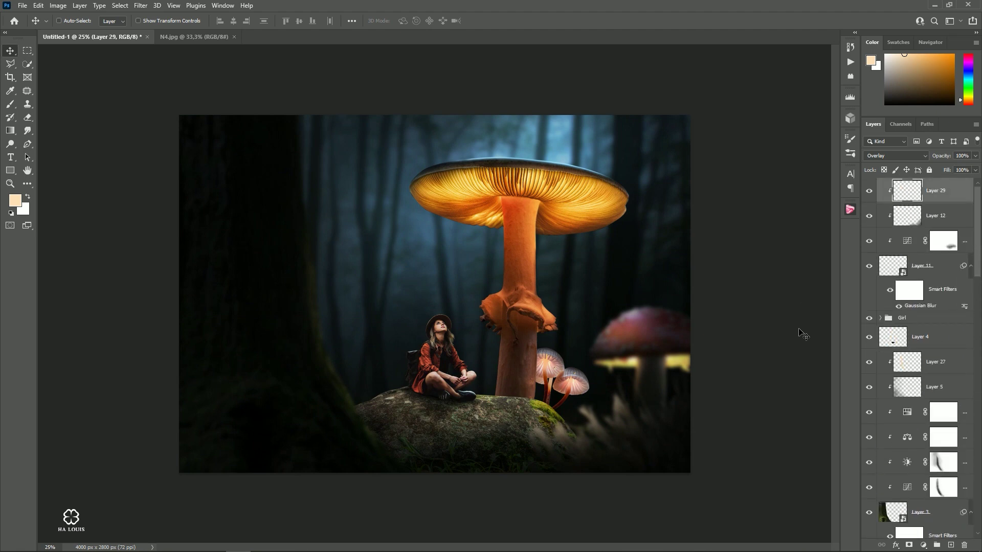
Add a new empty layer set to Screen blending, with the Brush tool active
click(952, 546)
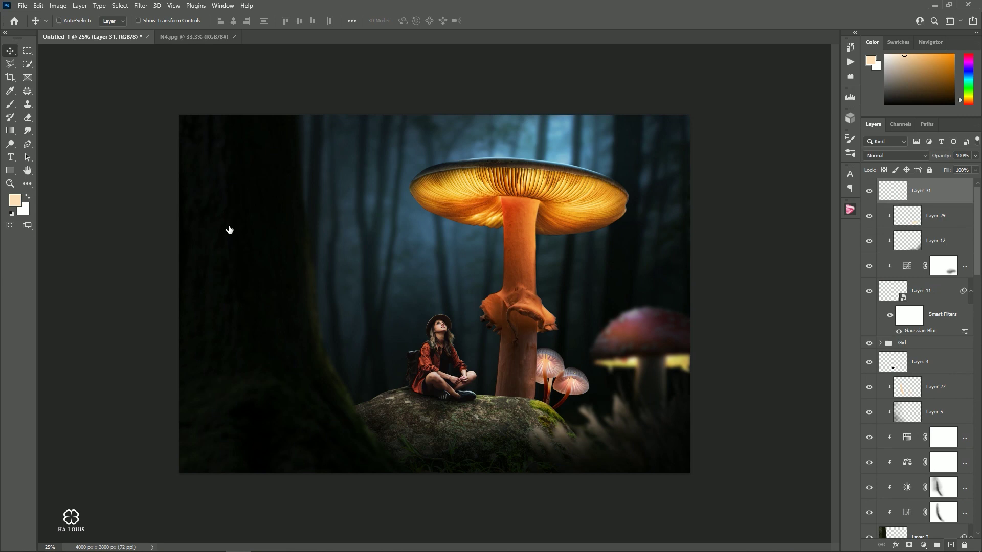
click(11, 104)
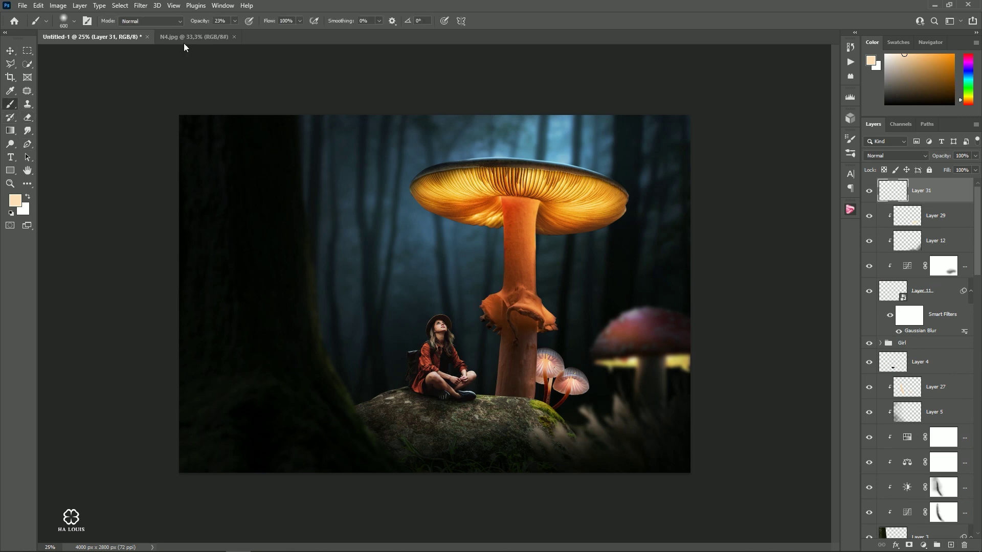
click(897, 156)
click(883, 238)
Choose the Sun Rays 3 brush and stamp one beam of rays toward the girl
right_click(372, 185)
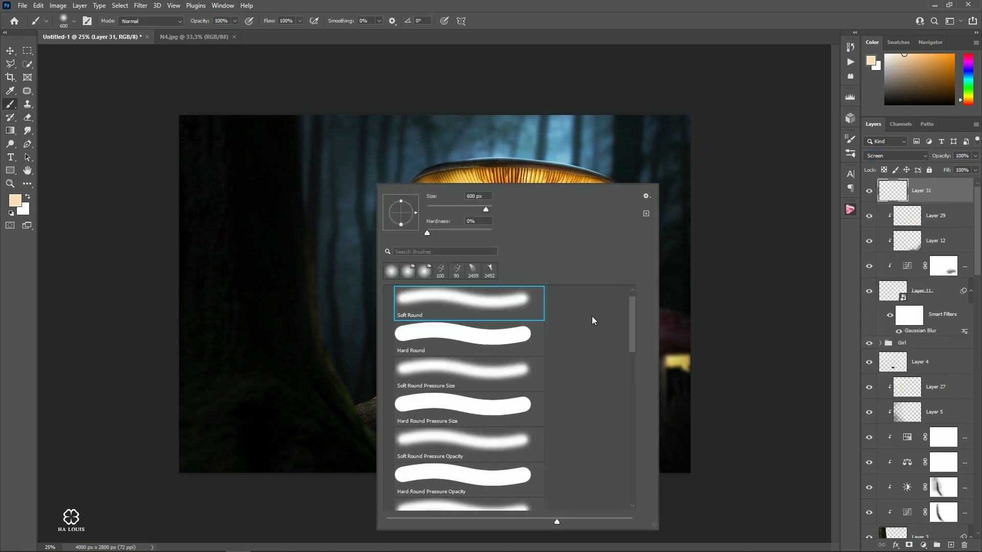
drag(632, 310, 637, 390)
click(389, 358)
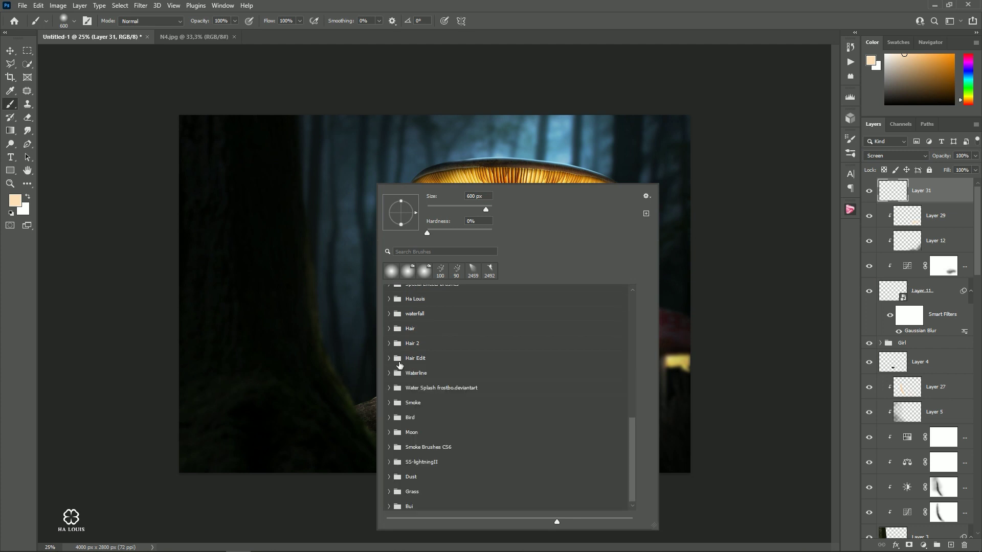
scroll(441, 371, up, 3)
scroll(440, 370, up, 2)
click(431, 368)
scroll(417, 453, down, 2)
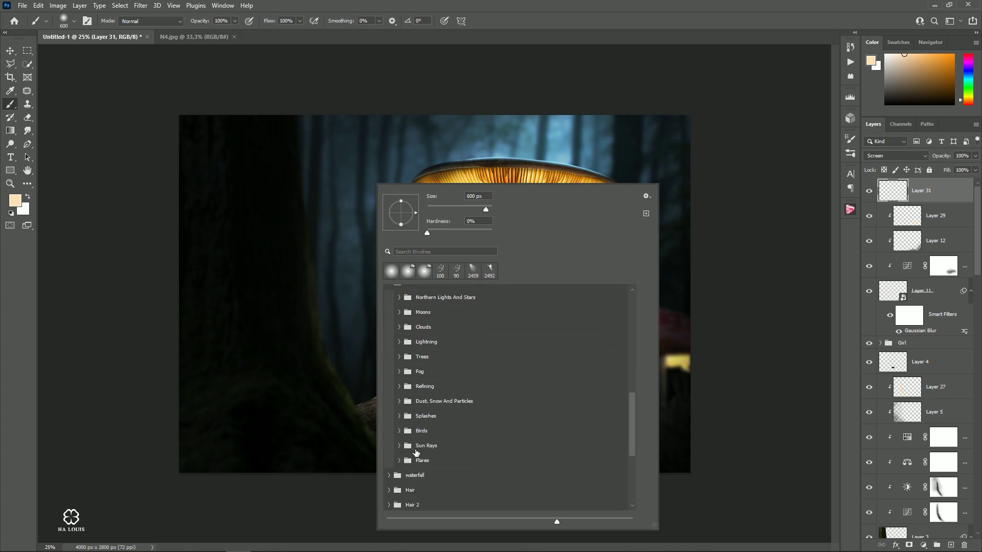
click(400, 446)
scroll(409, 445, down, 5)
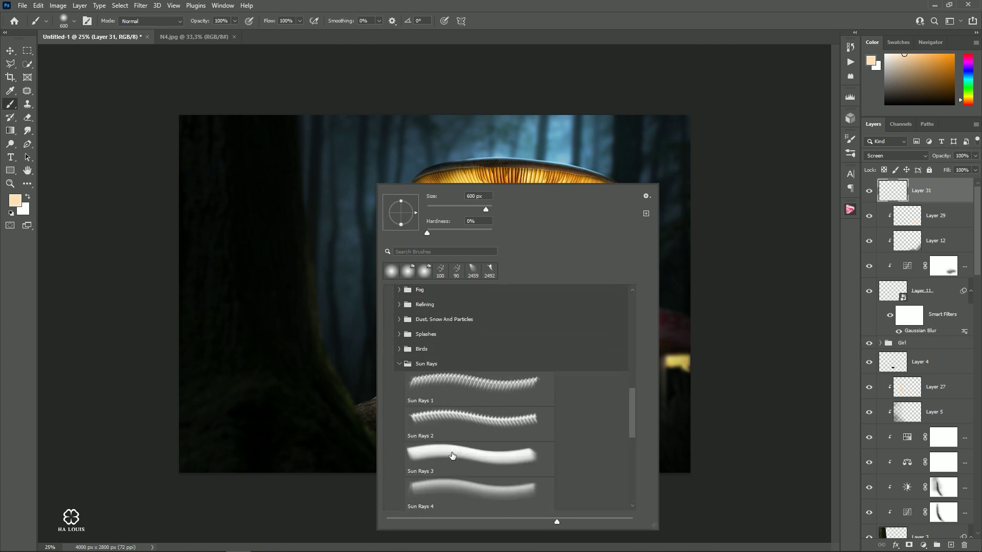
click(429, 444)
key(Return)
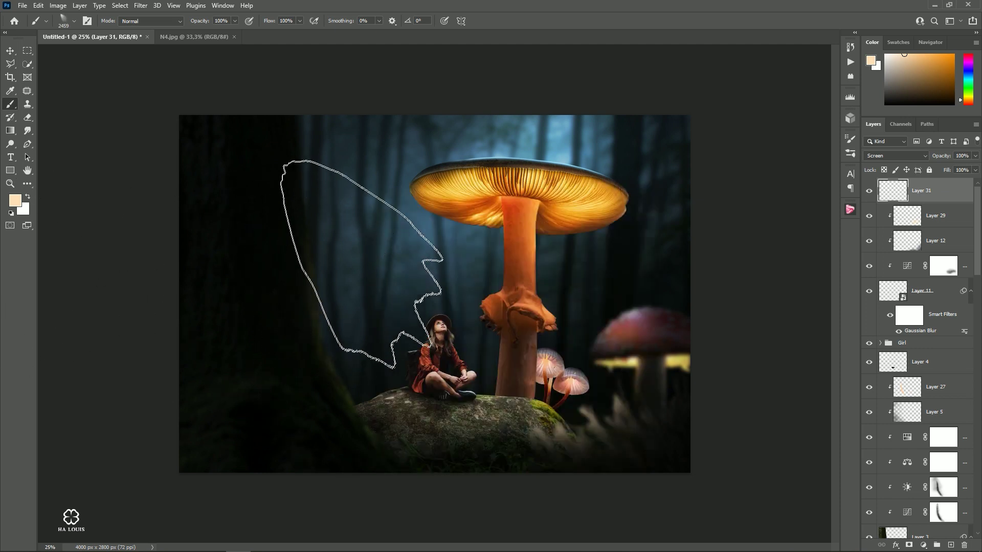
click(377, 251)
Free-transform the rays, mirroring them horizontally and then flipping them back
click(10, 51)
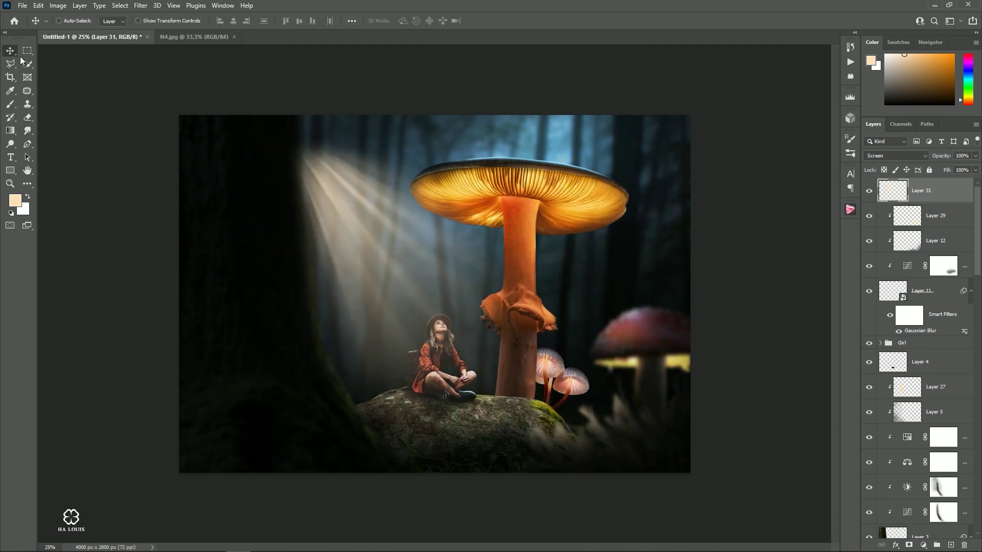
key(ctrl+t)
key(ctrl+t)
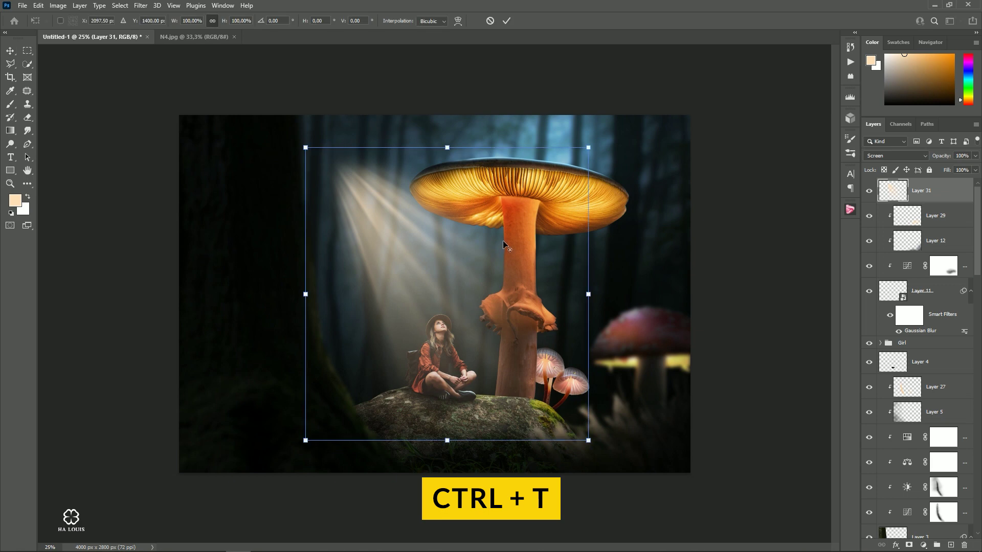
key(ctrl+minus)
right_click(470, 242)
click(501, 414)
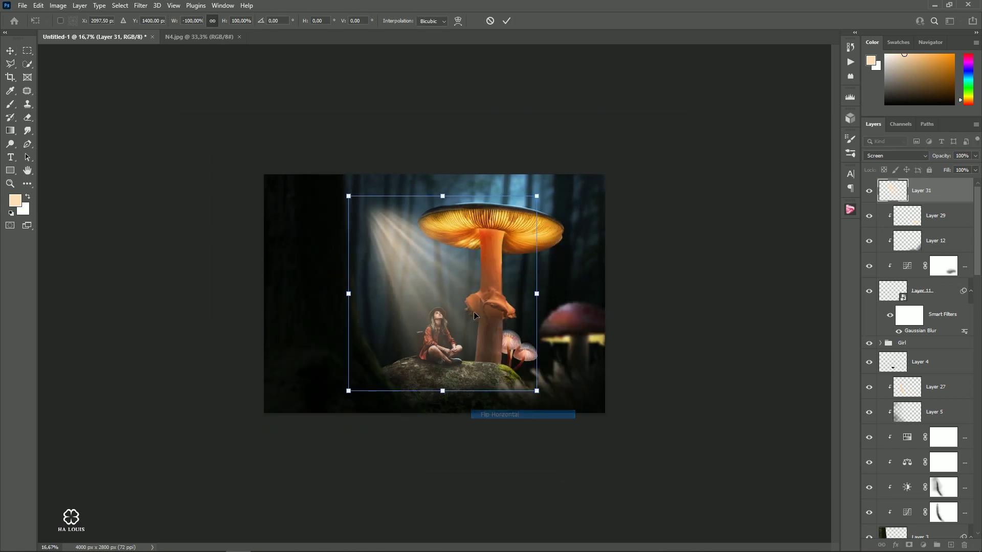
drag(490, 260, 473, 244)
right_click(472, 244)
click(512, 416)
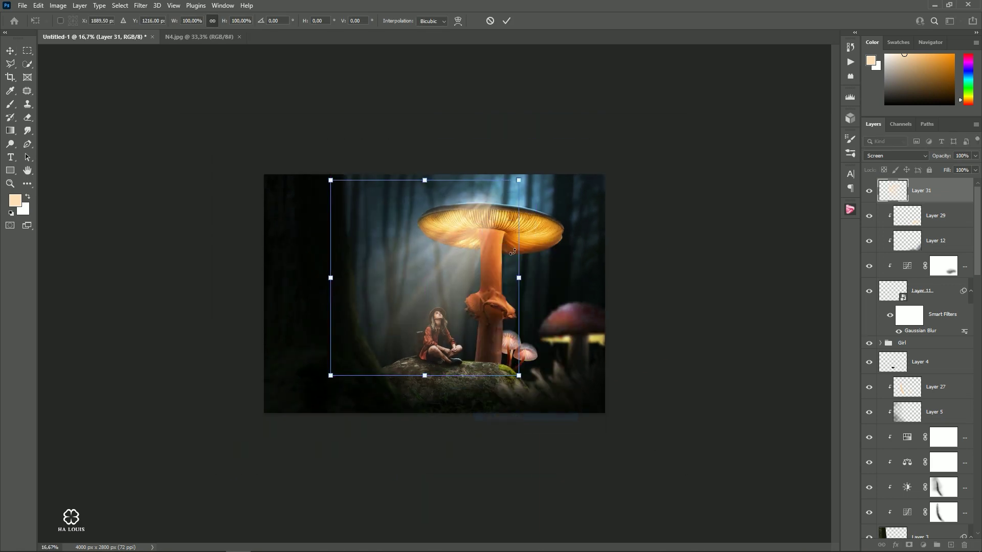
Rotate the rays about 45°, scale them to 121%, and place them over the mushroom cap
drag(526, 388, 406, 426)
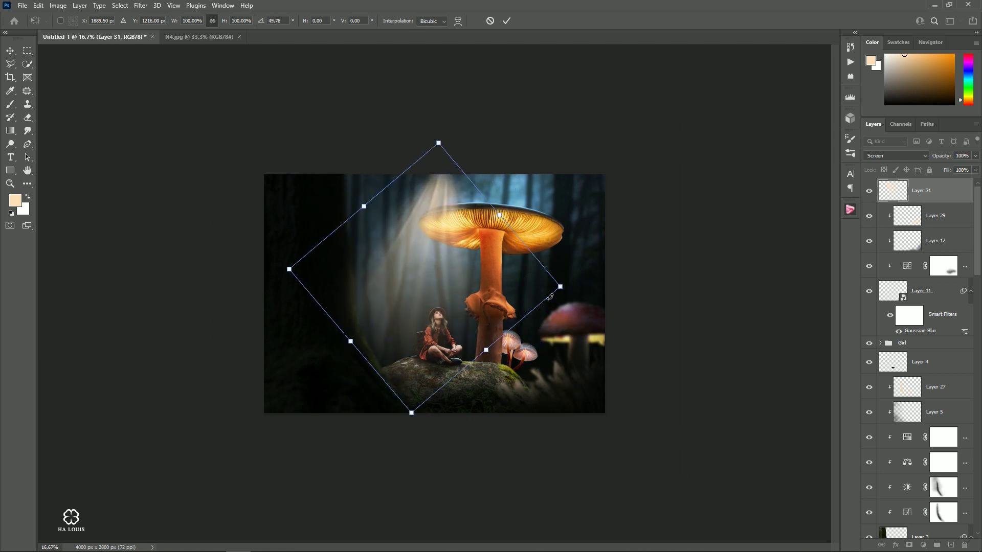
drag(561, 286, 618, 282)
drag(538, 275, 544, 256)
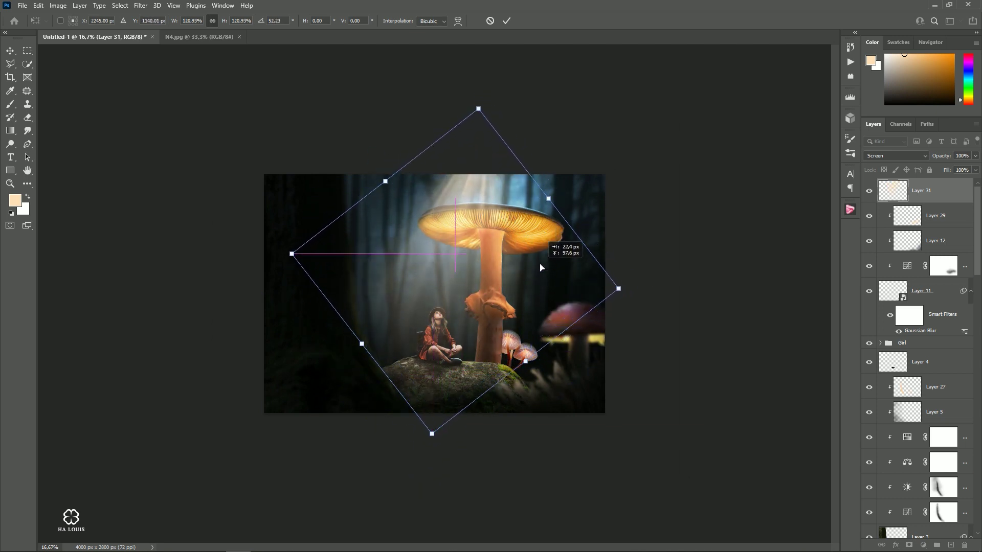
drag(631, 278, 657, 241)
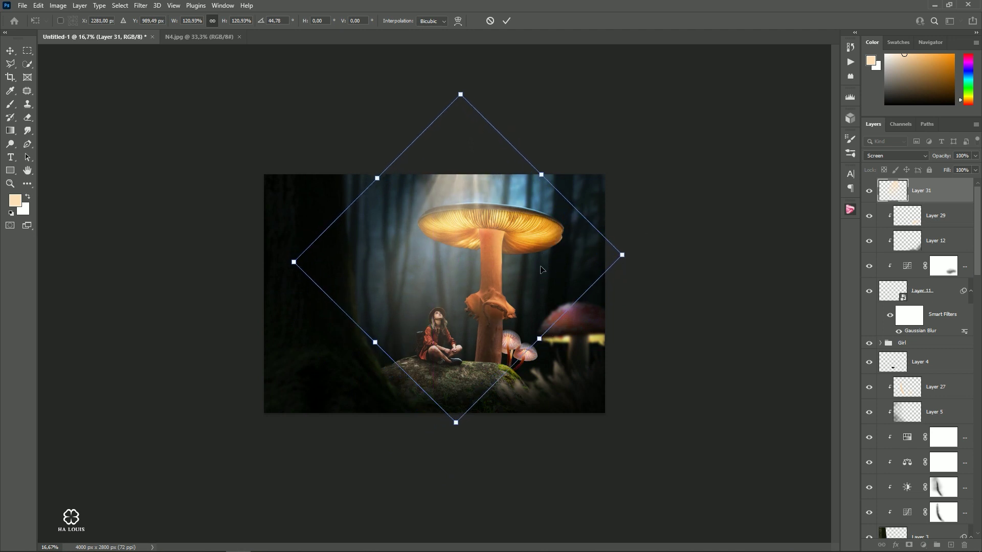
drag(544, 270, 544, 251)
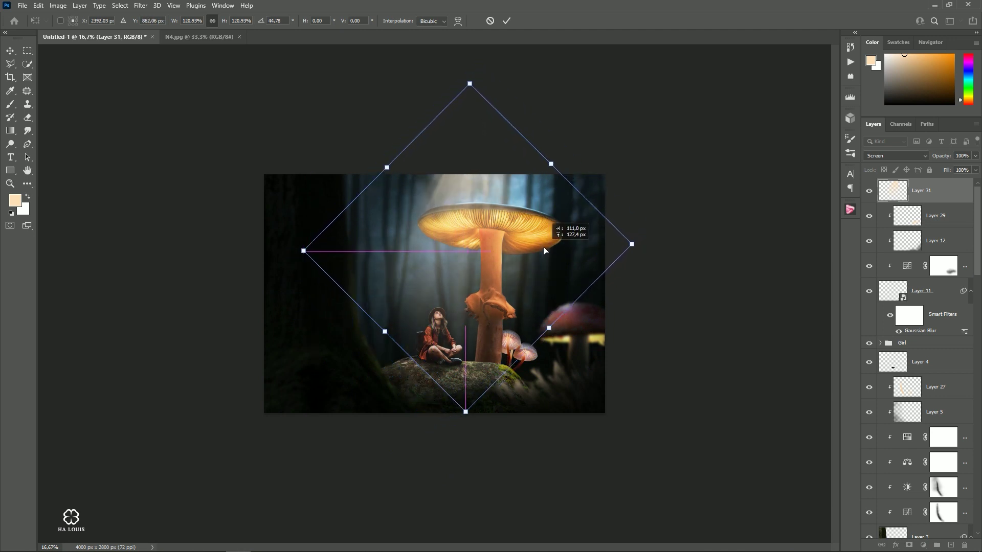
click(507, 21)
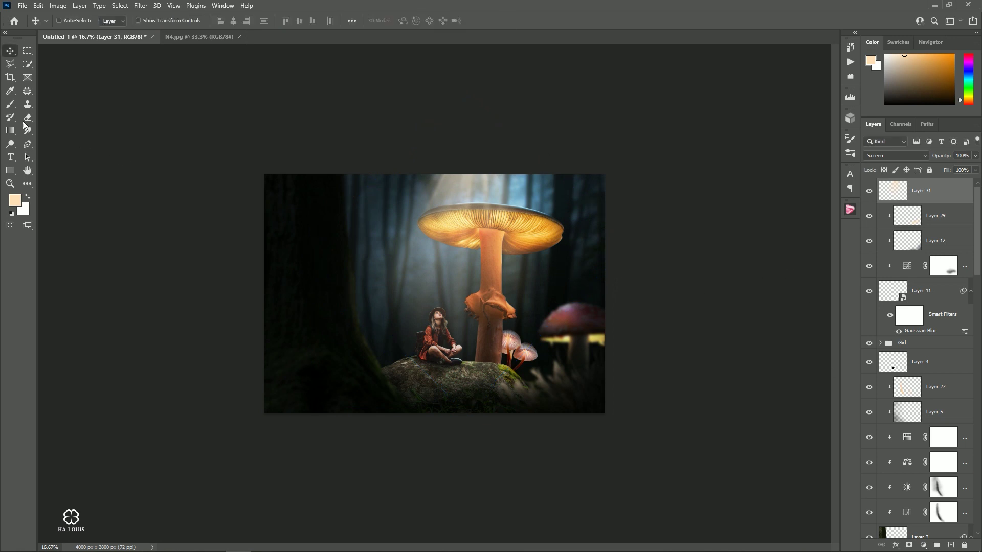
Add a layer mask to the rays layer and pick a small soft round black brush
click(910, 543)
key(b)
right_click(397, 256)
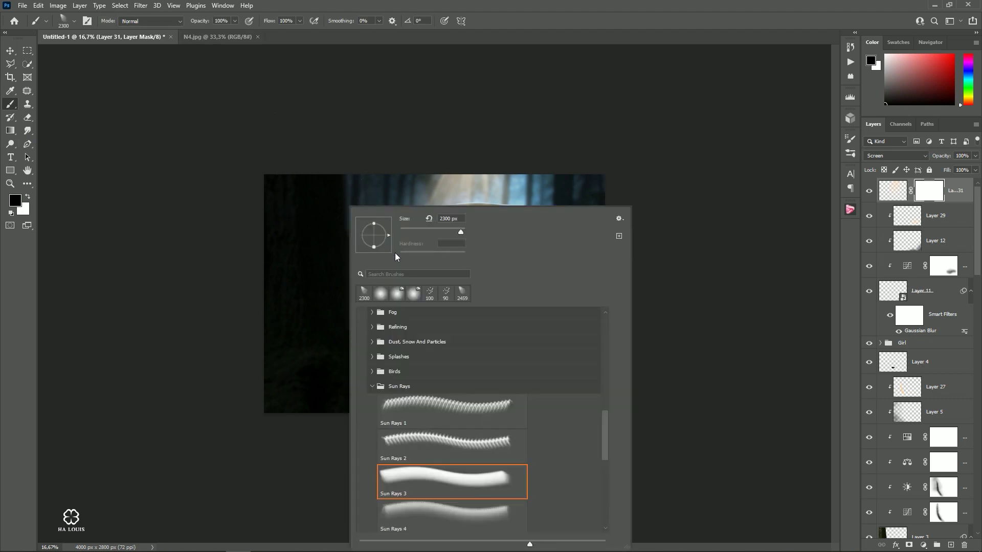
click(379, 296)
key(Return)
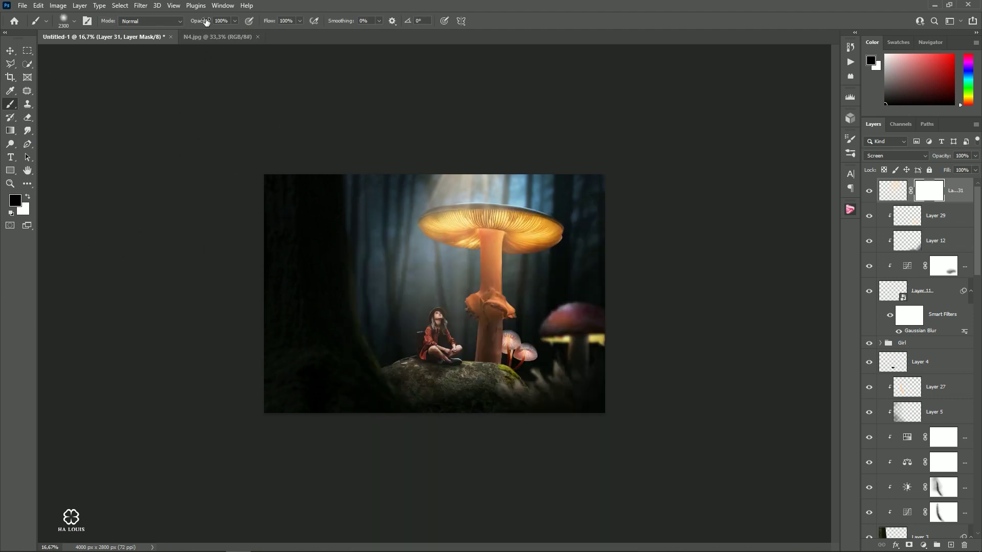
scroll(487, 208, up, 3)
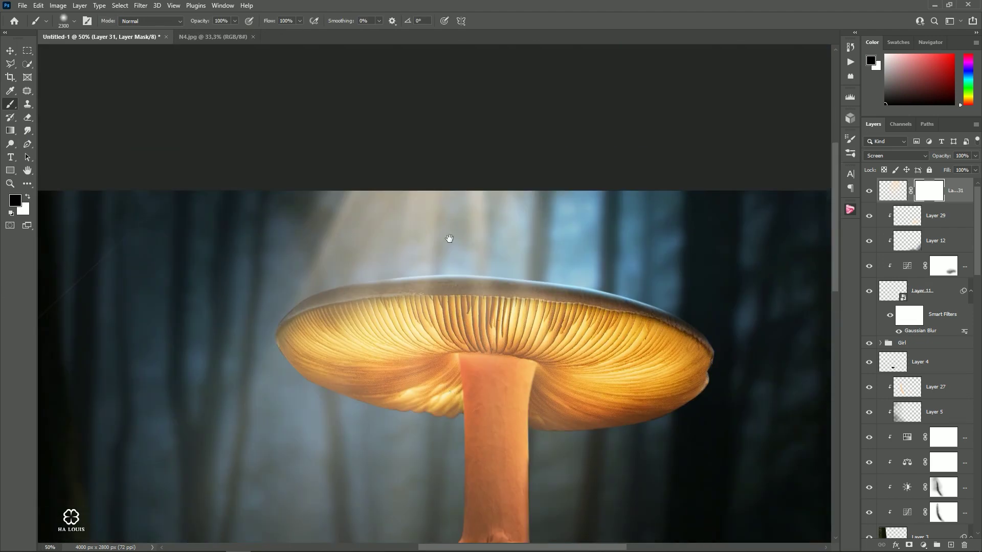
key(bracketleft)
key(bracketleft)
key(bracketleft)
Mask the rays above and along the mushroom cap, the rock and the tree trunk
mouse_move(310, 191)
mouse_down()
mouse_move(474, 195)
mouse_move(416, 186)
mouse_move(232, 208)
mouse_up()
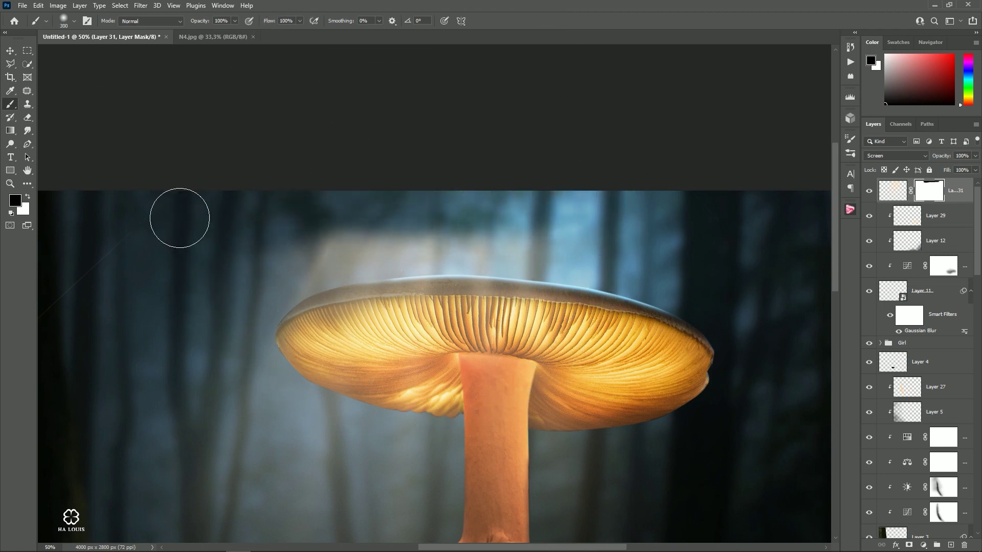
drag(150, 229, 425, 166)
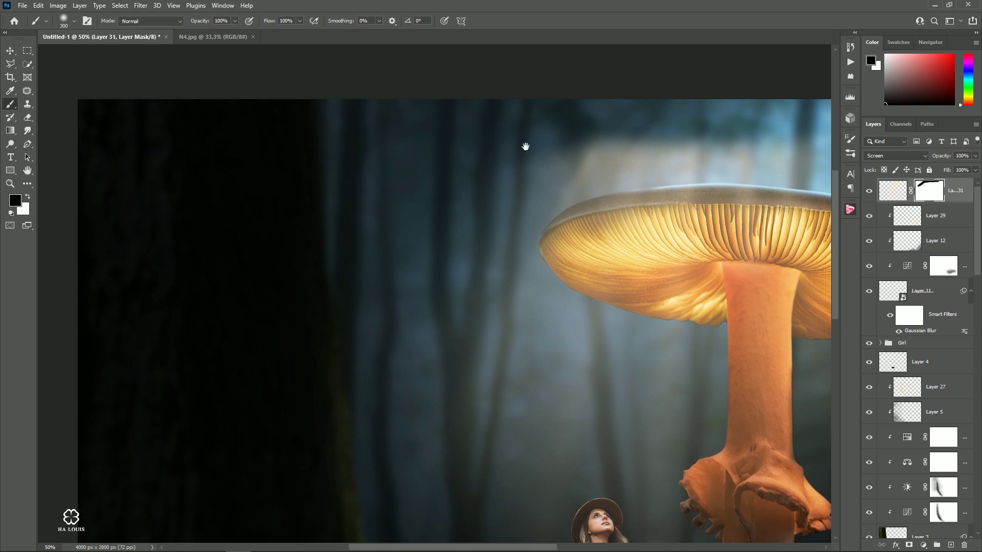
drag(525, 147, 333, 198)
key(bracketleft)
mouse_move(373, 238)
mouse_down()
mouse_move(471, 225)
mouse_move(565, 193)
mouse_move(472, 188)
mouse_up()
drag(200, 25, 197, 25)
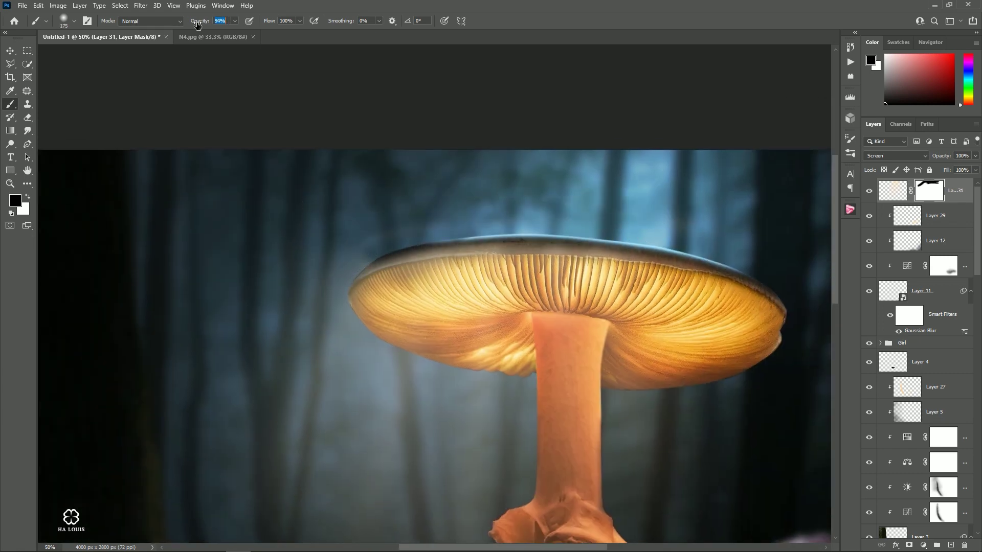
key(bracketright)
key(bracketright)
key(bracketright)
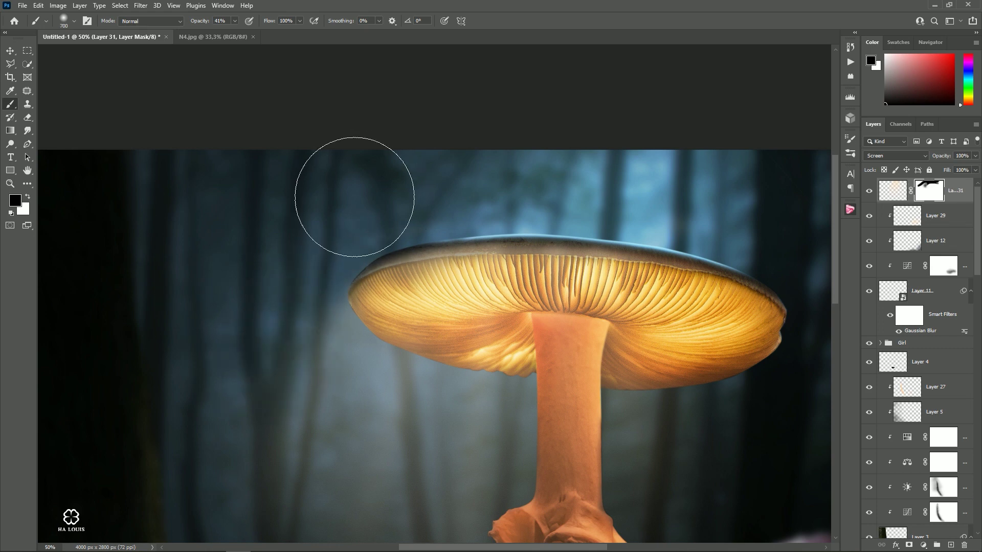
drag(456, 220, 565, 236)
drag(450, 227, 355, 276)
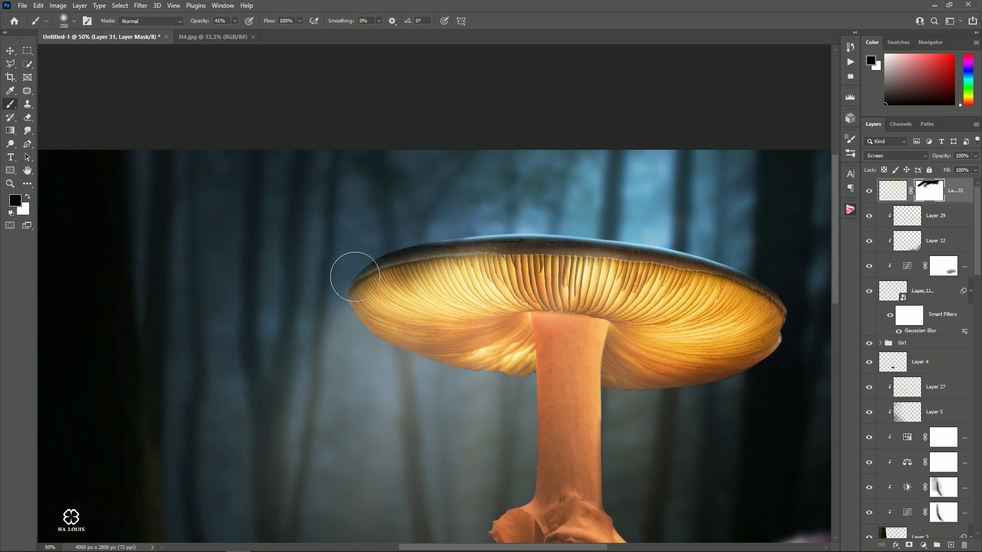
key(ctrl+minus)
key(ctrl+minus)
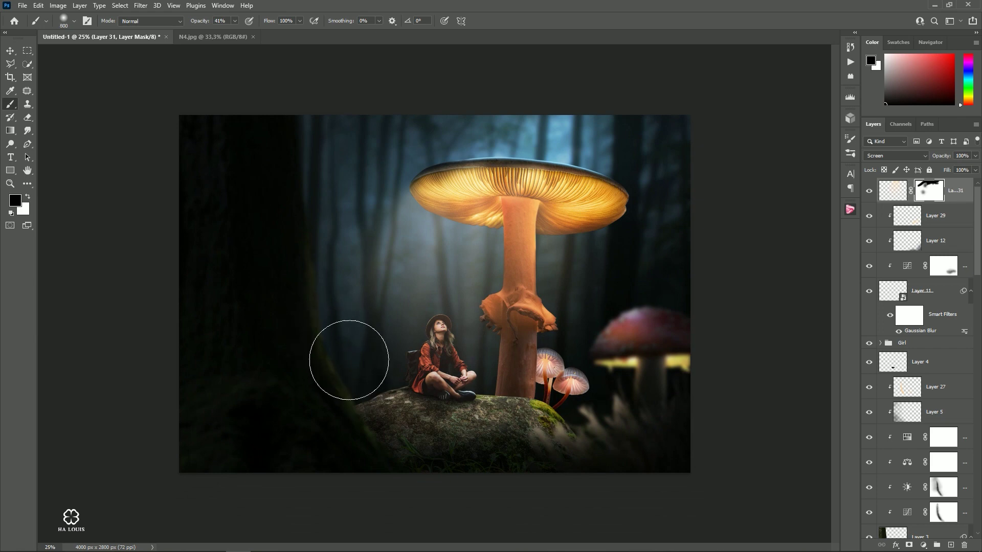
mouse_move(349, 360)
mouse_down()
mouse_move(351, 373)
mouse_move(394, 384)
mouse_up()
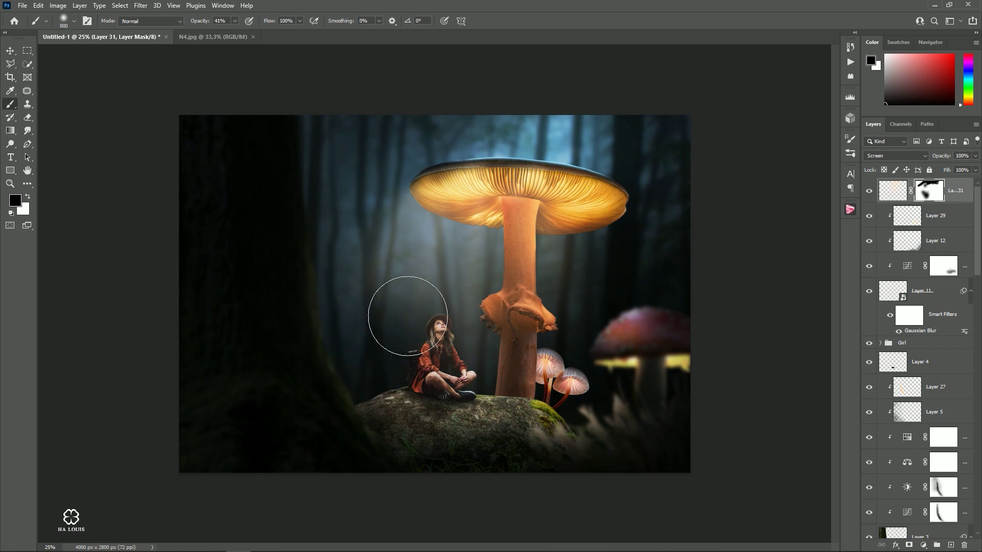
drag(314, 377, 308, 323)
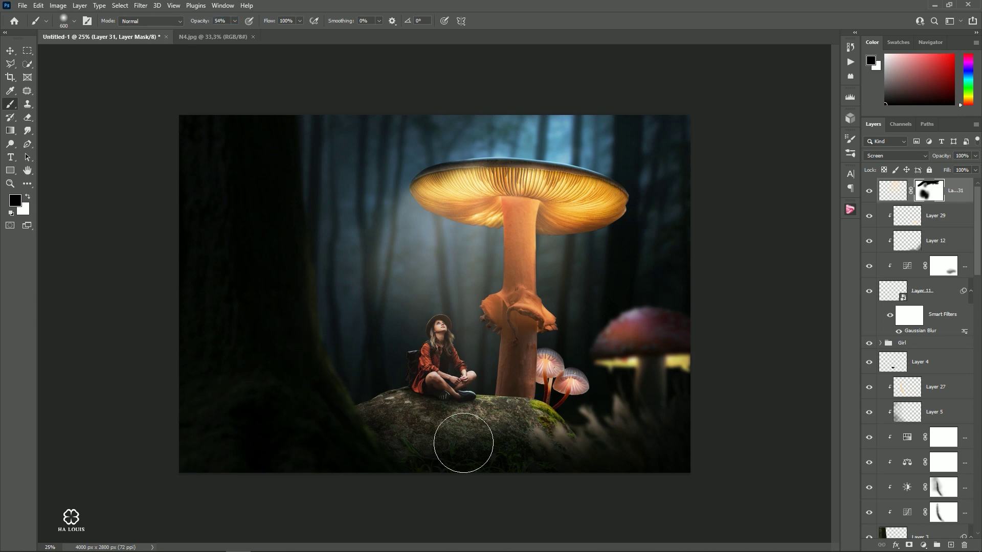
Toggle the layer's visibility to compare the scene with and without the glow
click(868, 192)
key(bracketright)
key(bracketright)
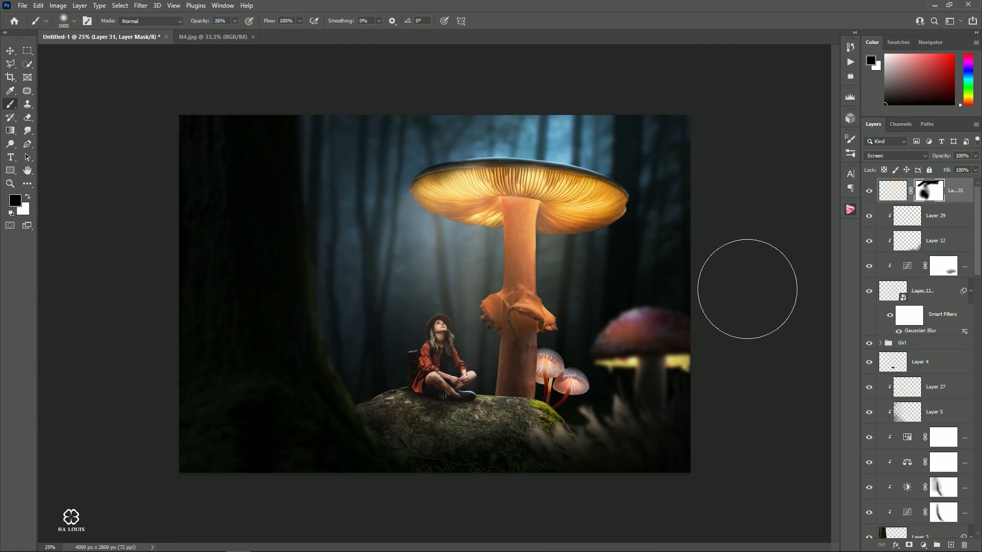
click(869, 190)
click(868, 191)
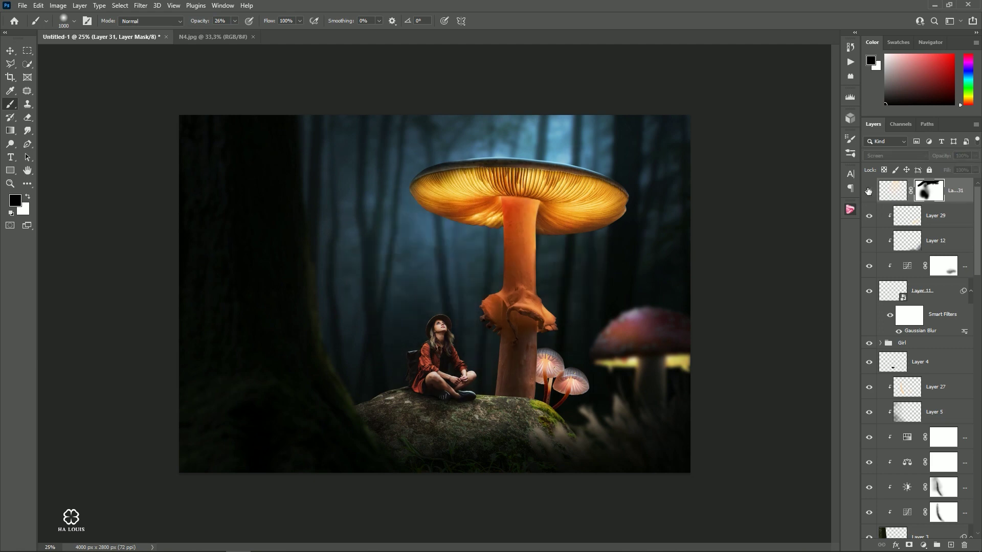
key(bracketright)
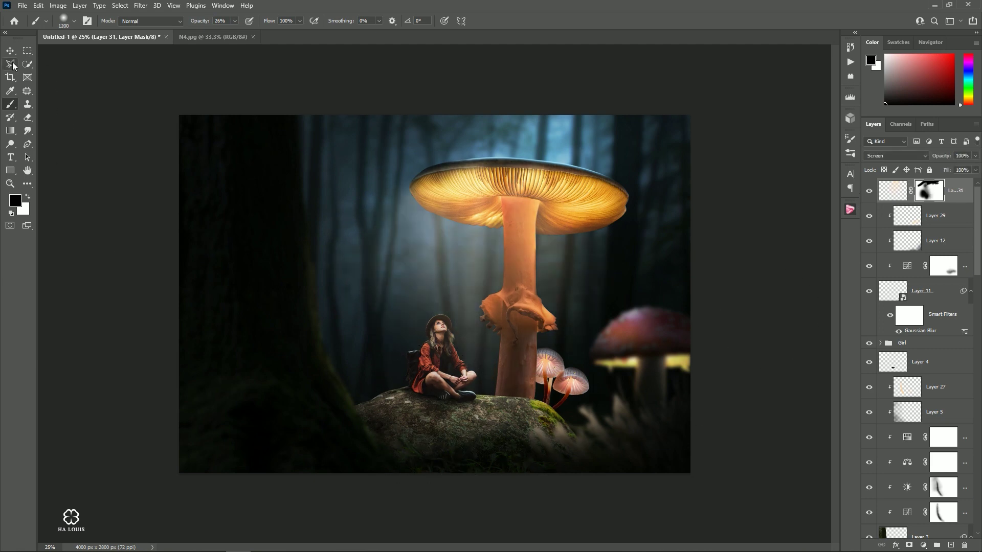
key(v)
key(ctrl+minus)
key(ctrl+minus)
key(ctrl+plus)
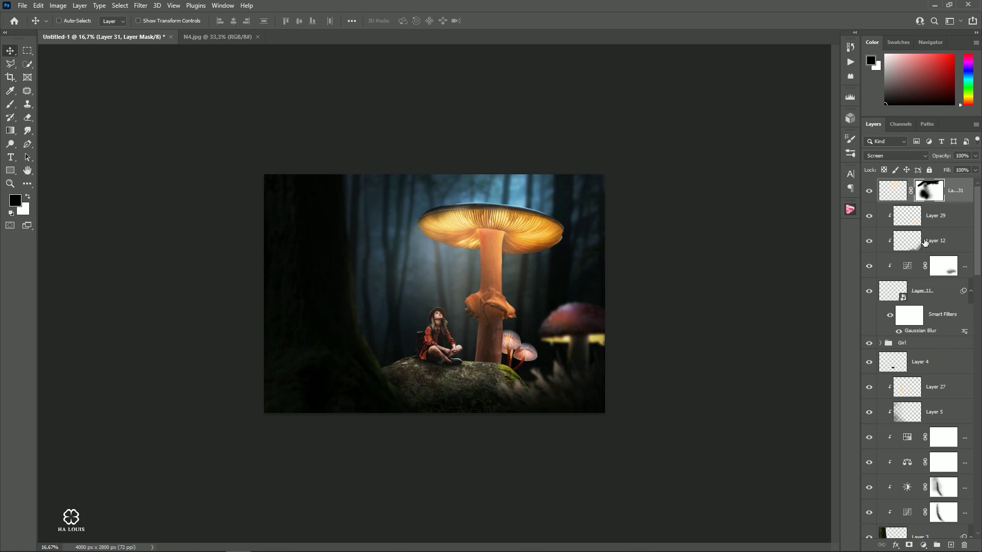
Add a new Screen-blended layer with a warm peach paint colour
click(951, 545)
click(904, 54)
click(894, 156)
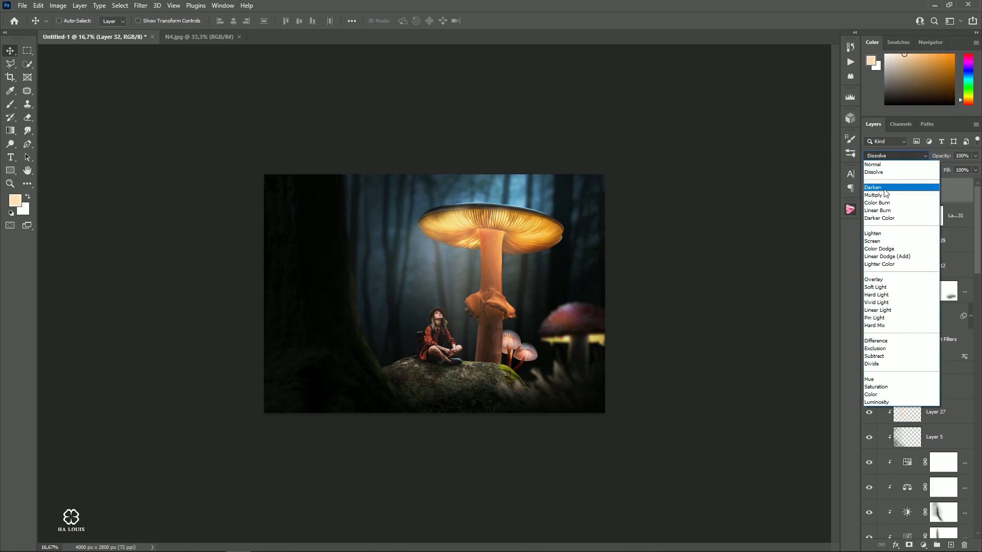
click(873, 241)
click(11, 104)
Stamp rays left of the mushroom with the 2300 light-ray brush, redoing one misplaced stamp
right_click(325, 209)
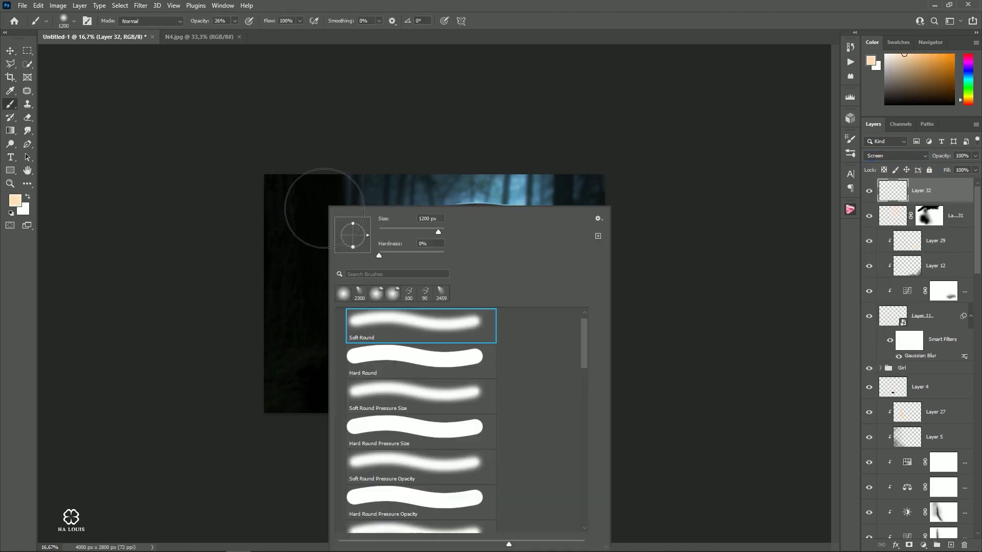
click(359, 298)
key(Return)
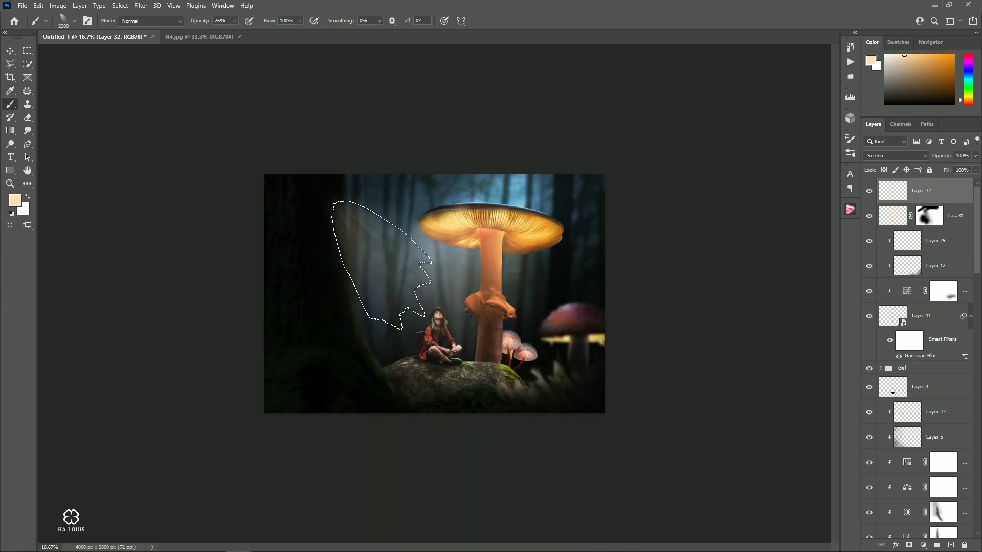
click(408, 242)
key(ctrl+z)
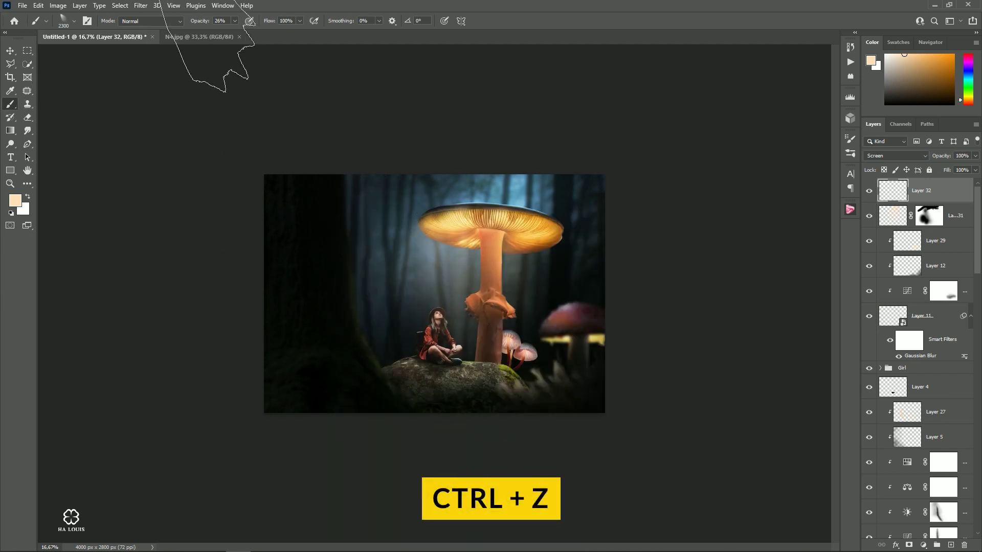
click(375, 244)
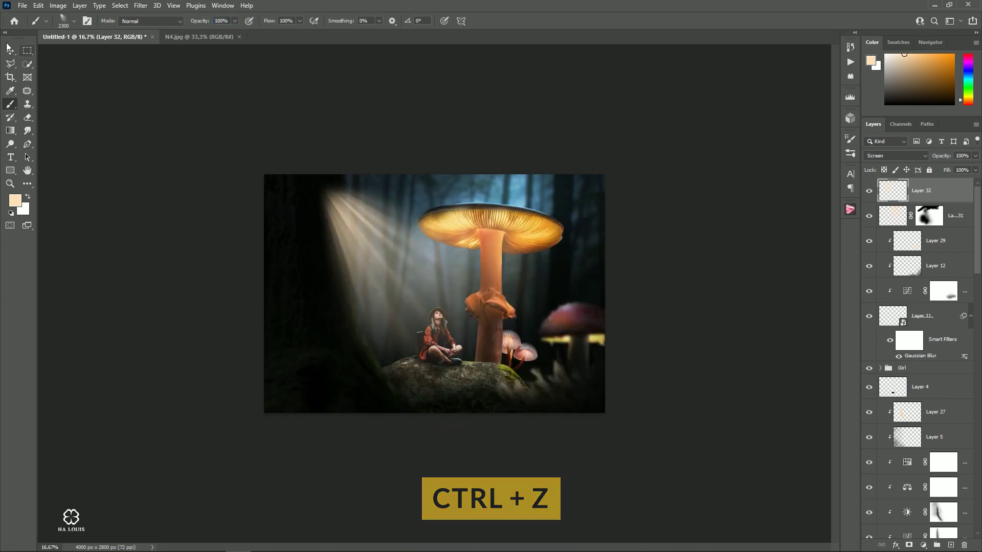
key(v)
key(ctrl+plus)
Move the rays right, rotate them about 30°, and flip them horizontally
key(ctrl+t)
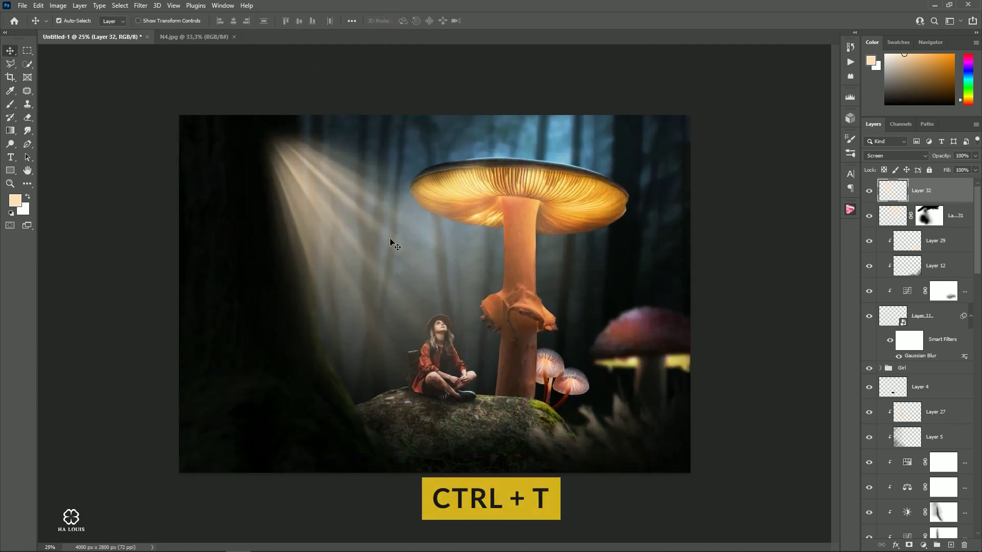
drag(406, 217, 525, 230)
drag(657, 124, 714, 225)
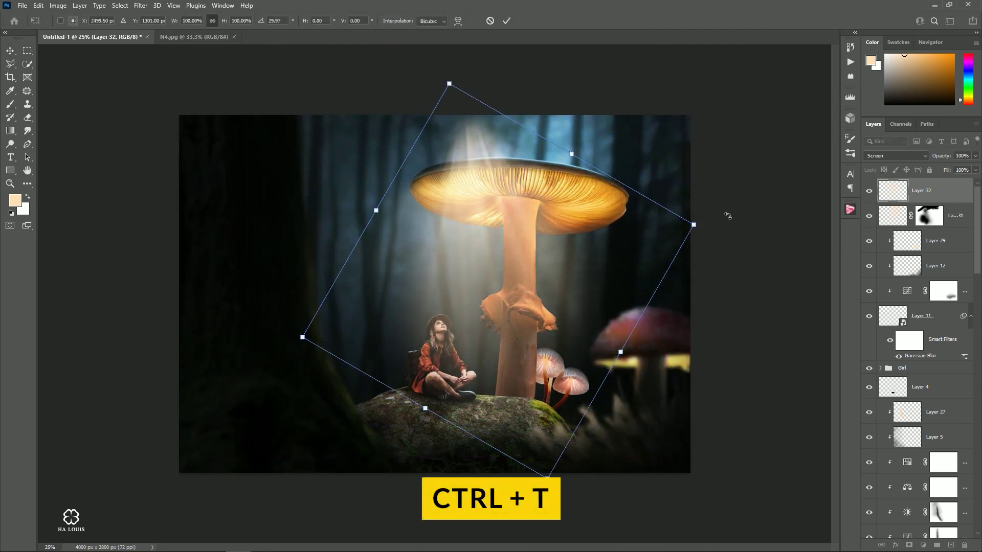
drag(588, 245, 680, 248)
right_click(596, 220)
click(624, 391)
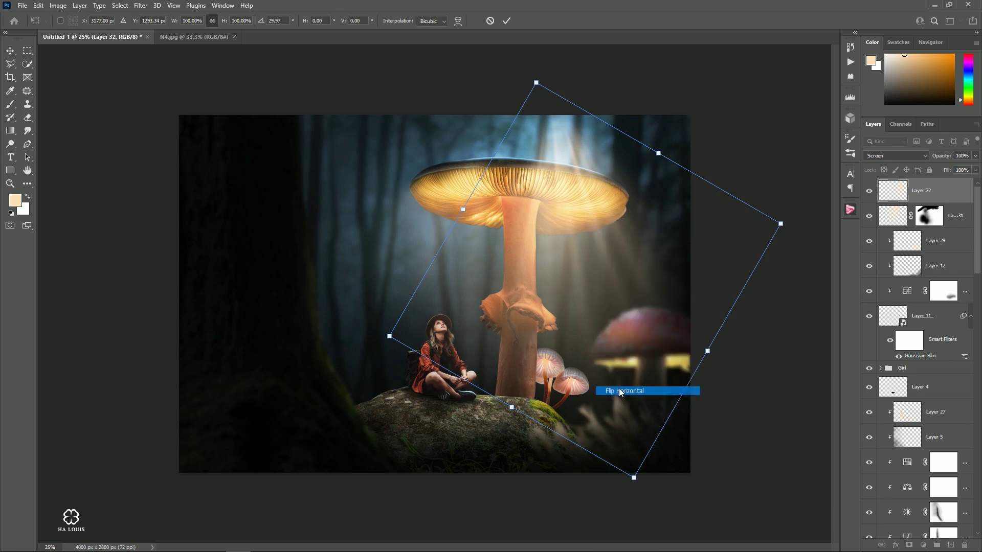
Rotate the rays to about 143° and stretch them wider so they shine down from above
mouse_move(766, 350)
mouse_down()
mouse_move(784, 225)
mouse_move(801, 290)
mouse_up()
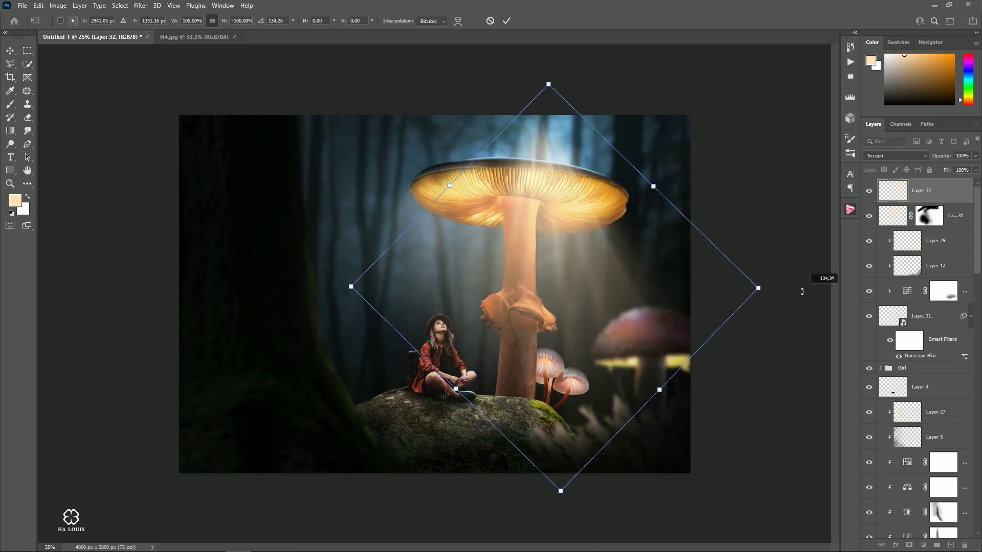
drag(664, 289, 693, 268)
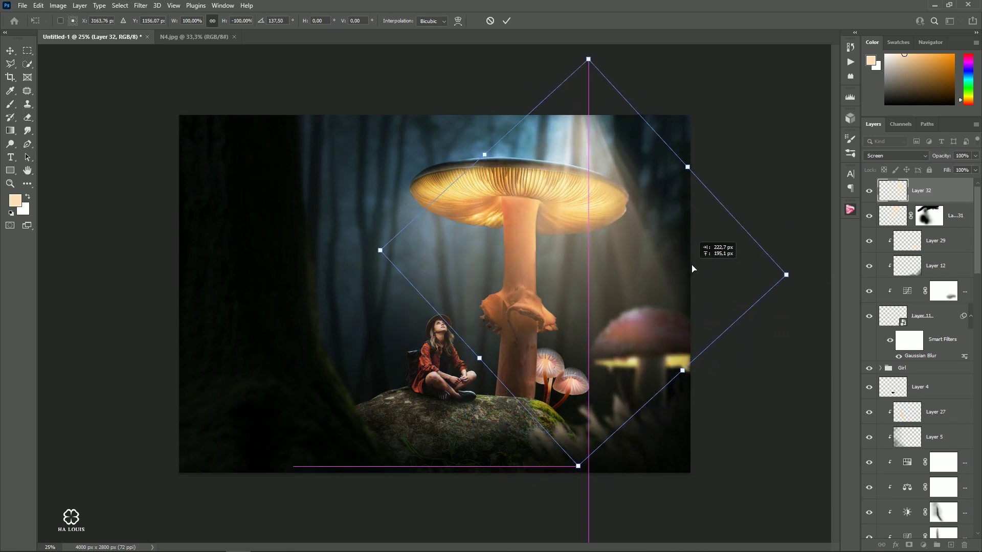
drag(795, 274, 807, 281)
drag(702, 276, 690, 277)
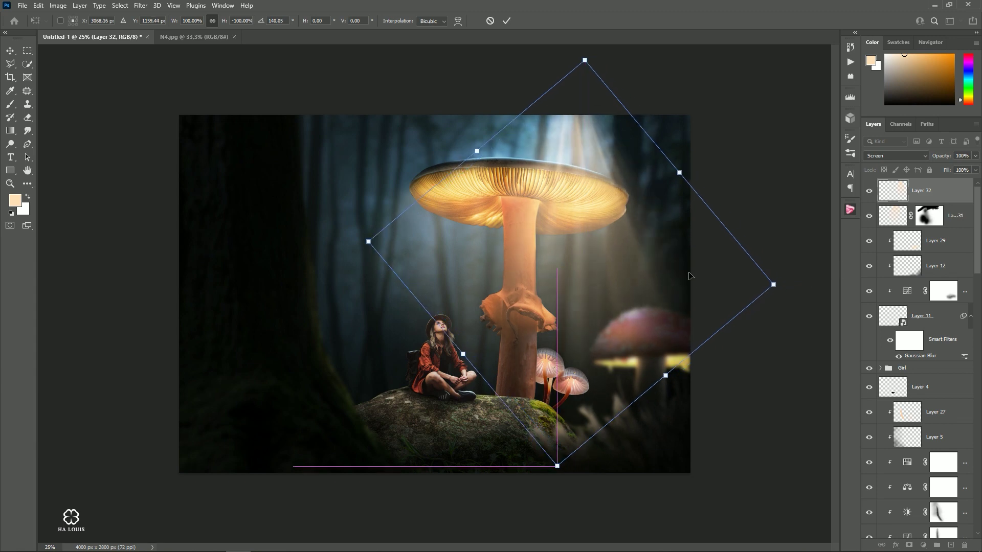
drag(793, 285, 785, 300)
drag(658, 267, 658, 253)
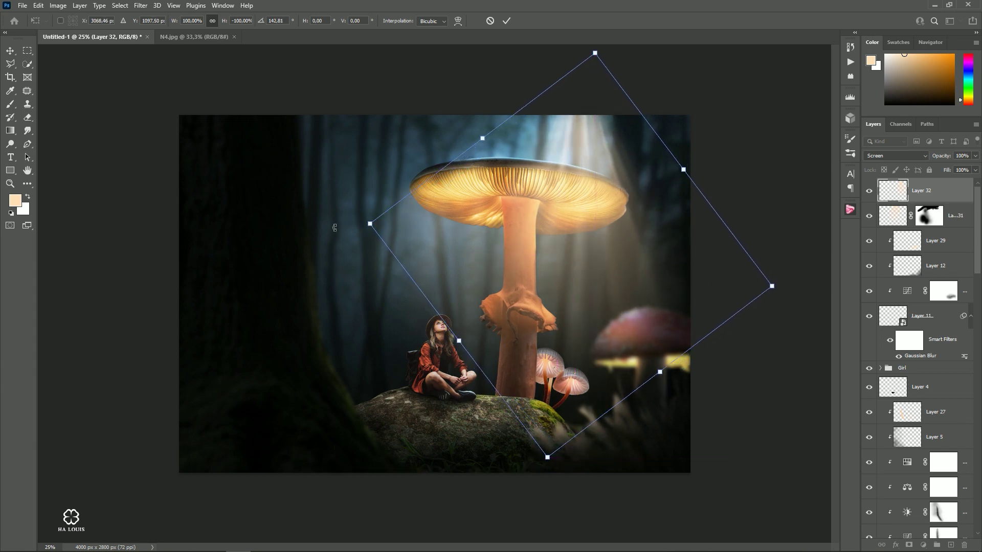
drag(368, 224, 340, 219)
drag(648, 245, 645, 204)
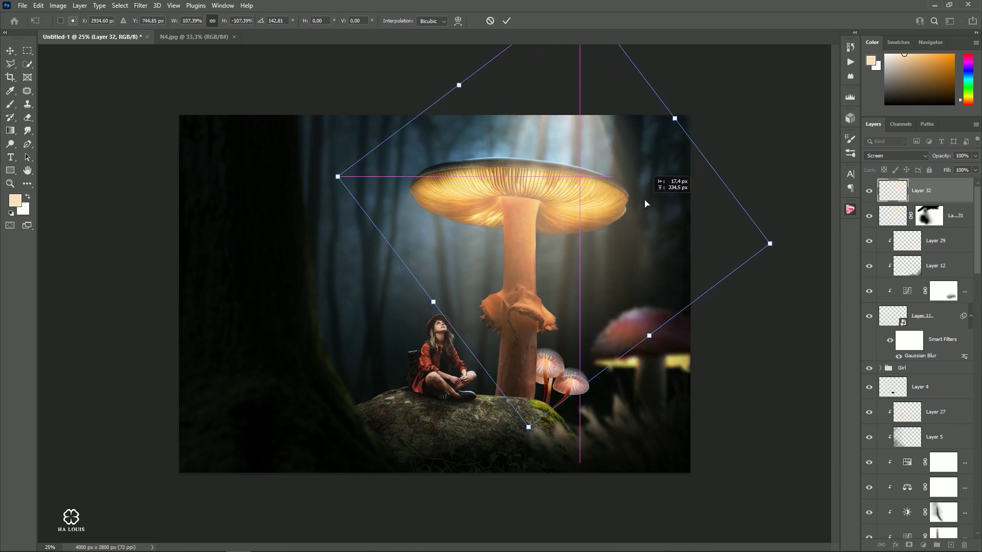
click(506, 21)
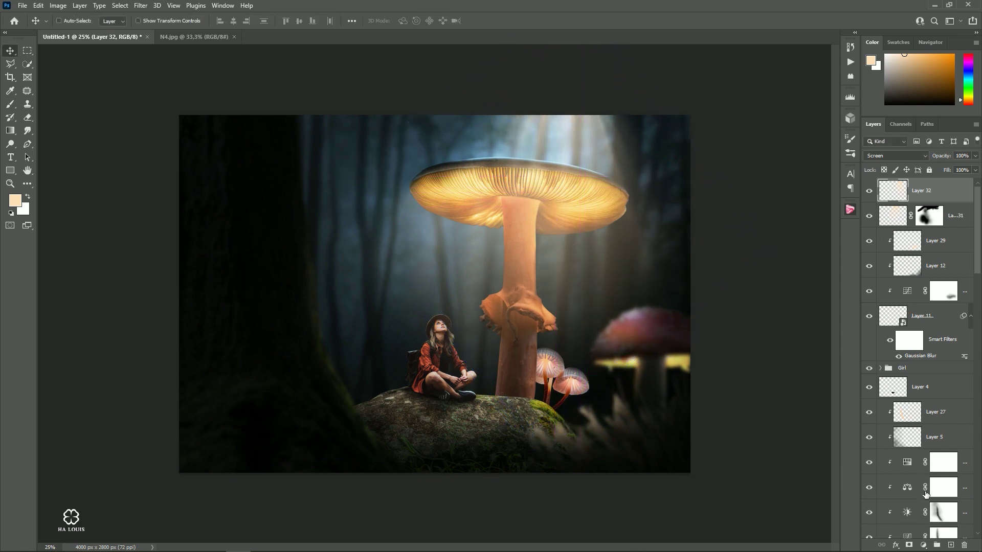
Add a layer mask to Layer 32 with black paint and zoom in on the cap
click(908, 546)
key(b)
right_click(180, 299)
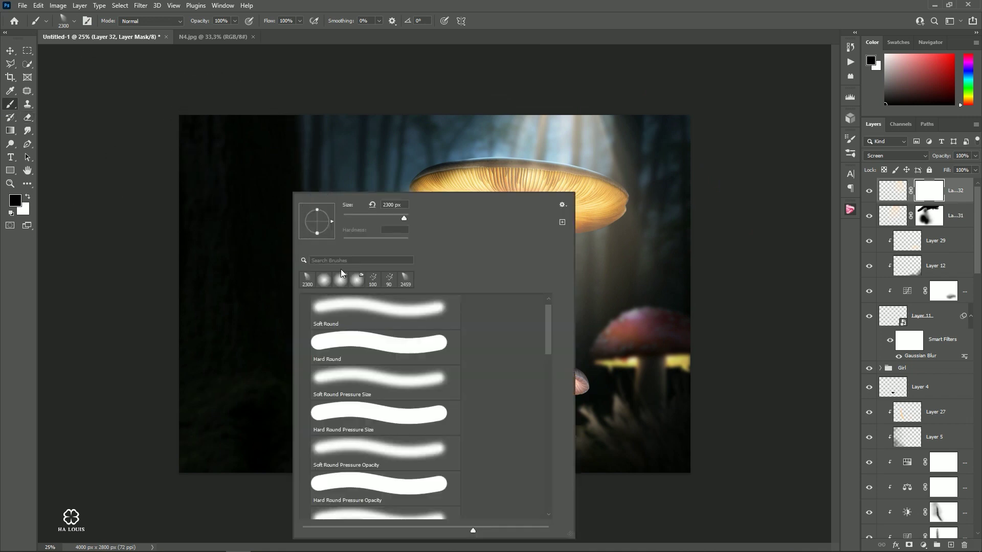
key(Escape)
key(ctrl+plus)
key(ctrl+plus)
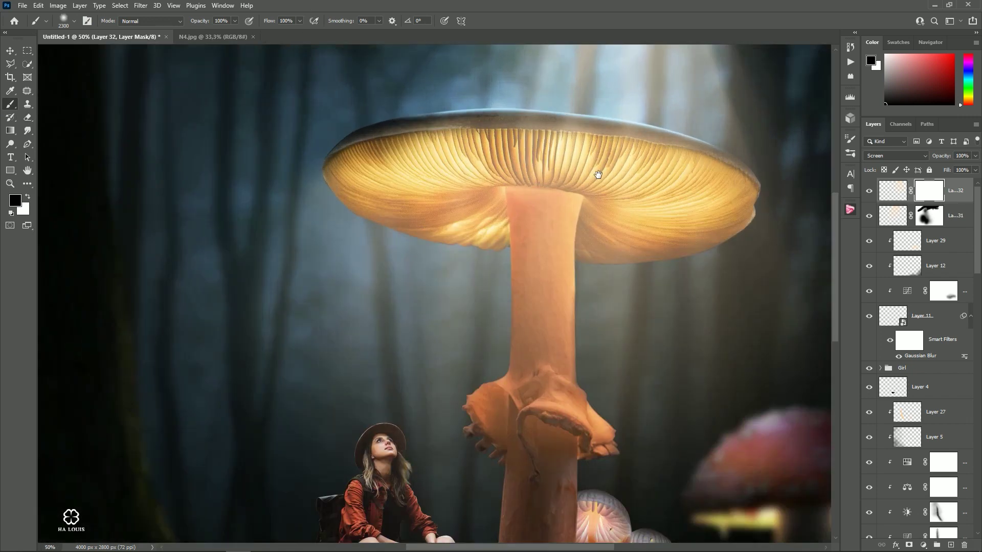
key(bracketleft)
key(bracketleft)
key(bracketleft)
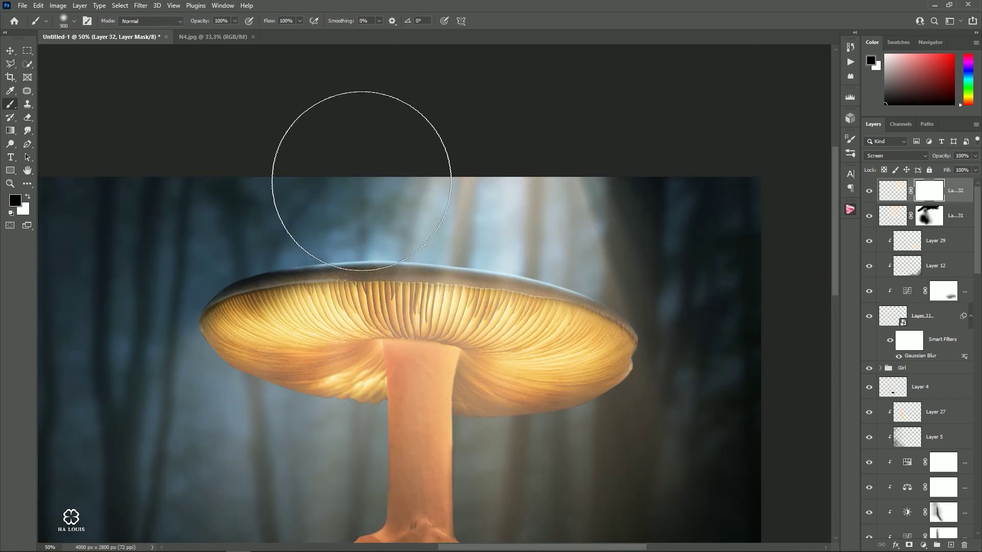
Mask out the rays above the mushroom cap and along its top and right edges
drag(391, 189, 744, 187)
key(bracketleft)
key(bracketleft)
key(bracketleft)
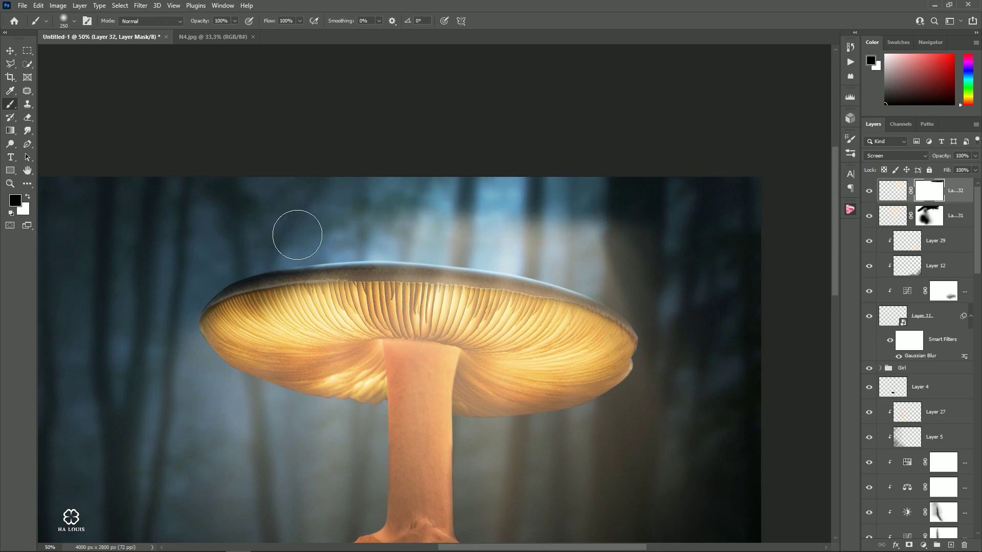
drag(297, 234, 619, 243)
mouse_move(252, 273)
mouse_down()
mouse_move(691, 326)
mouse_move(450, 254)
mouse_move(582, 252)
mouse_up()
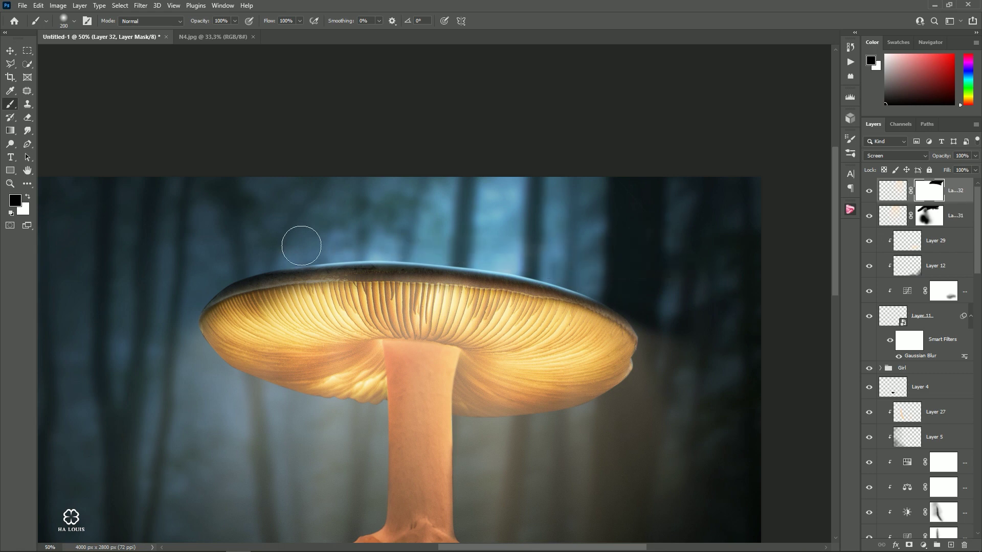
mouse_move(575, 294)
mouse_down()
mouse_move(658, 344)
mouse_move(706, 330)
mouse_up()
key(bracketright)
key(bracketright)
At 30% brush opacity, fade the rays right of the cap and over the red mushroom, toggling to compare
key(super)
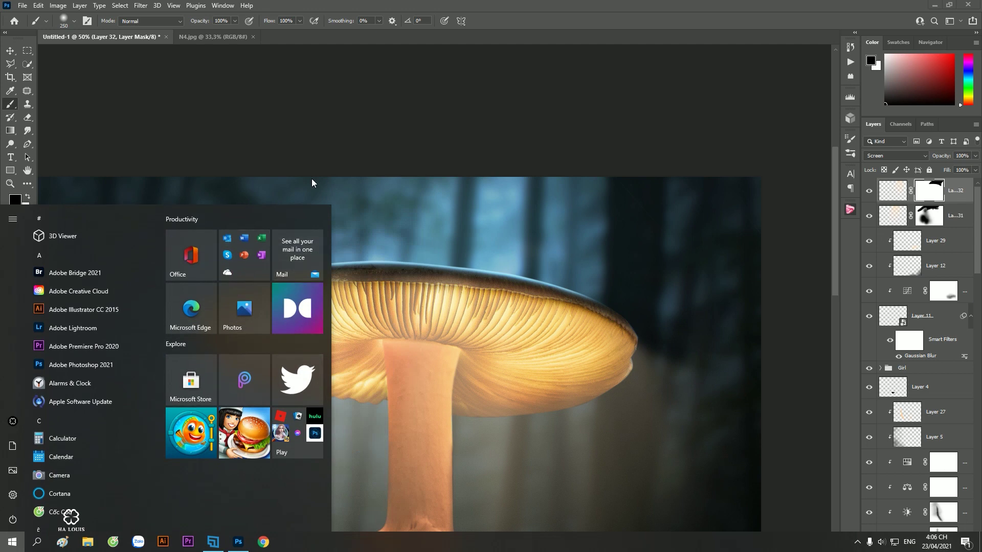
ctrl+alt+click(572, 357)
ctrl+alt+click(634, 344)
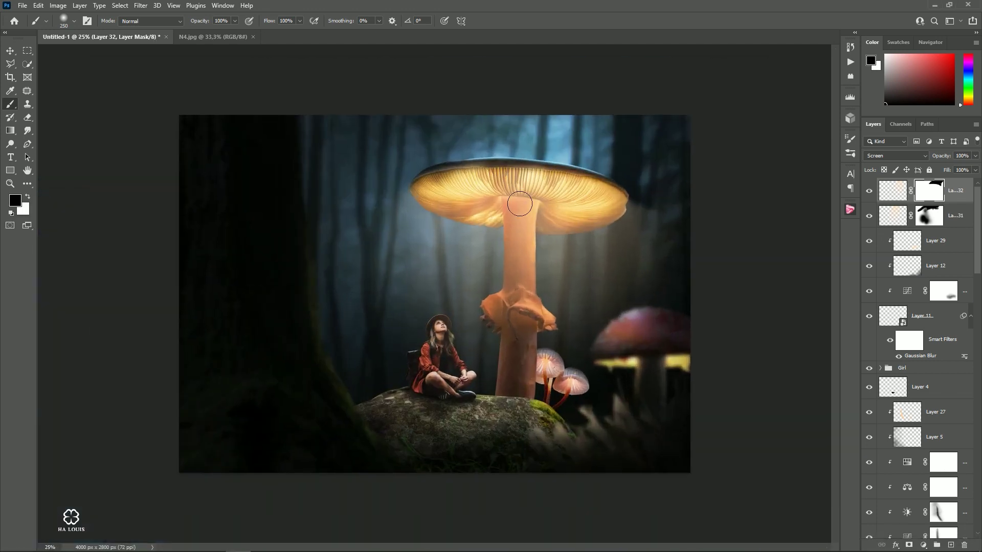
key(bracketright)
key(bracketright)
key(bracketright)
drag(645, 207, 650, 201)
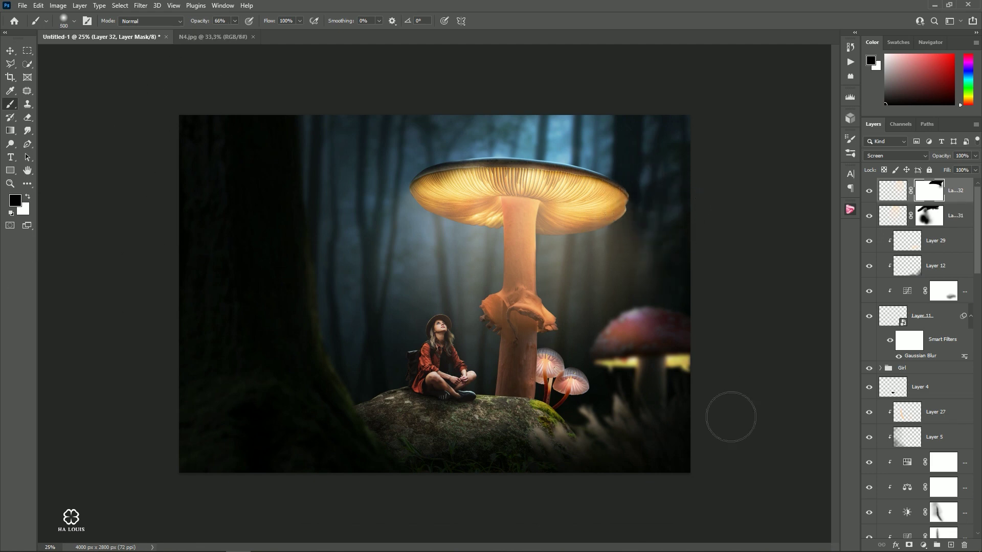
key(bracketright)
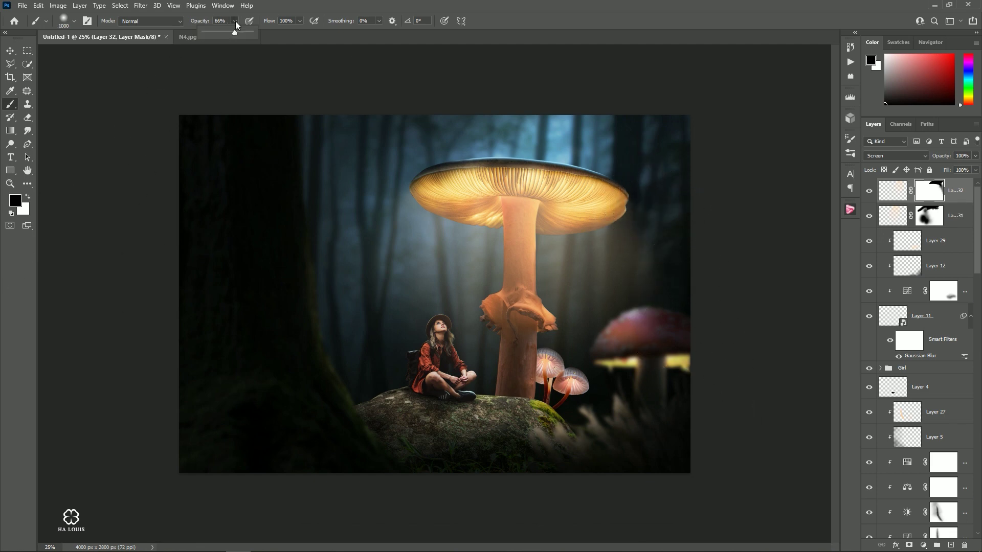
drag(236, 24, 219, 32)
key(bracketright)
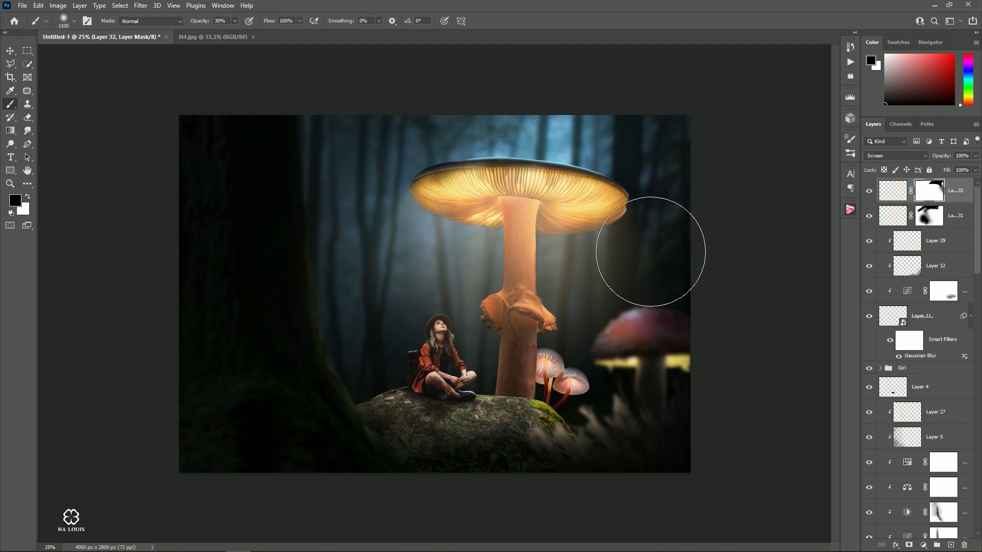
drag(650, 251, 670, 308)
click(870, 192)
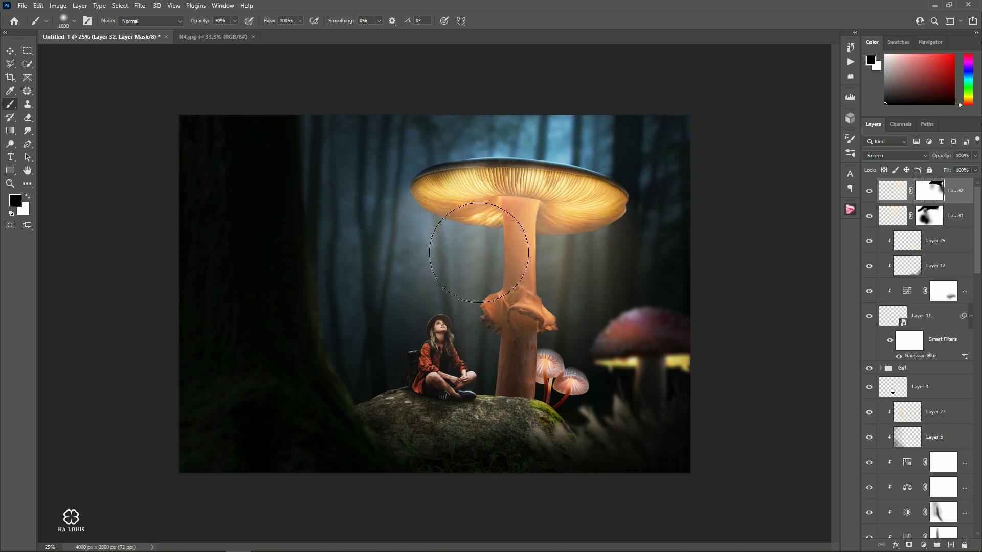
key(bracketleft)
click(870, 192)
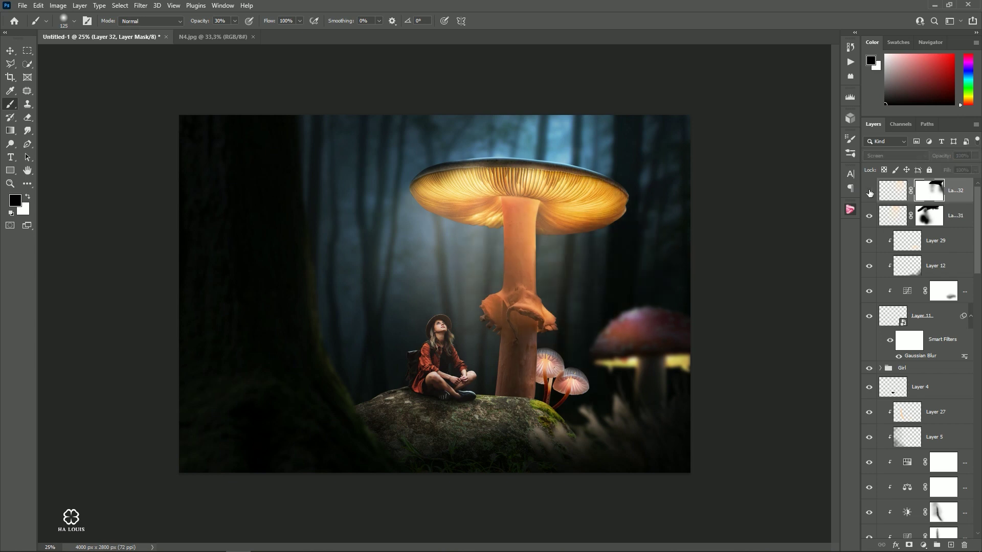
Re-show the rays layer and add a new Screen-blended layer on top
click(870, 192)
click(951, 545)
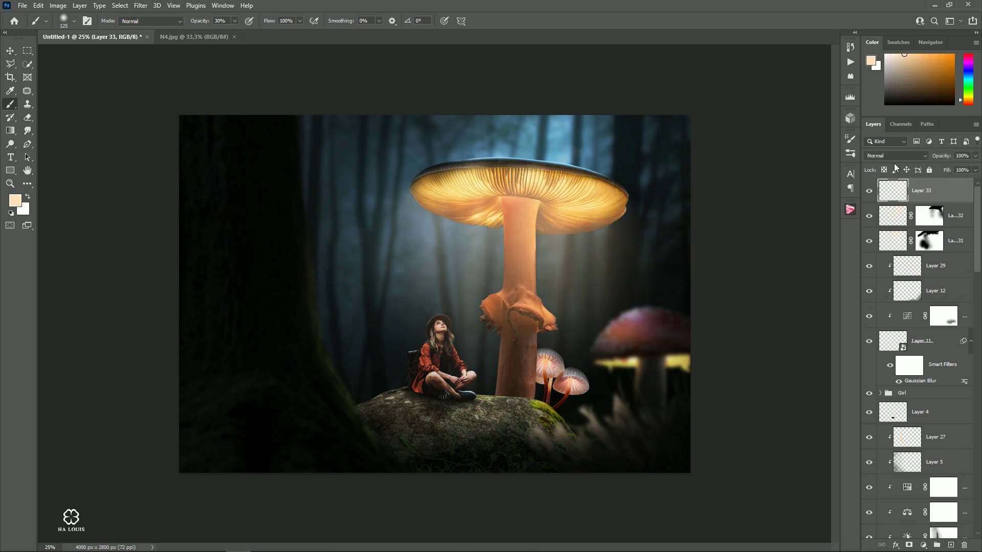
click(895, 155)
click(877, 242)
Brush a soft glow around the small mushrooms, moss and right of the big stem
drag(233, 33, 232, 32)
drag(543, 367, 535, 382)
key(bracketright)
key(bracketright)
key(bracketright)
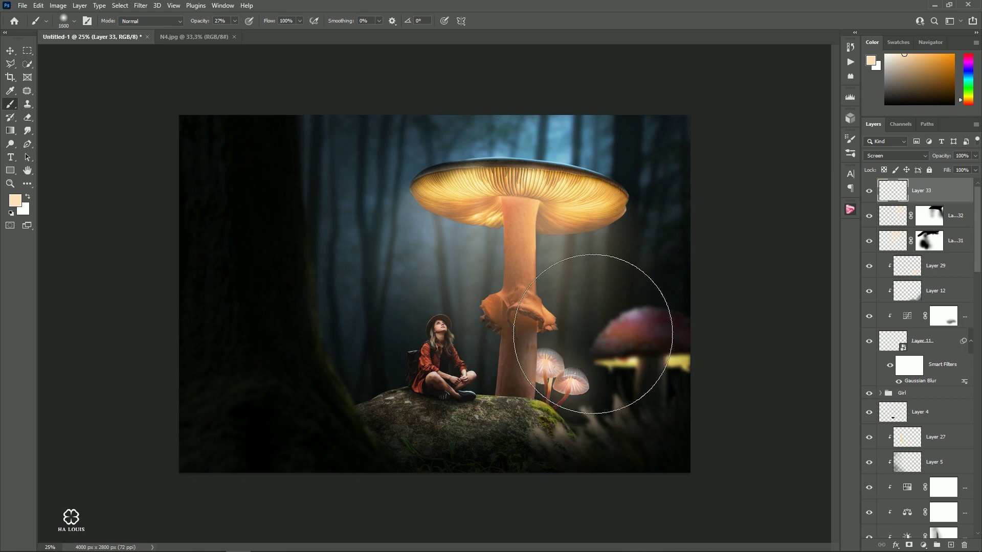
click(590, 329)
key(bracketright)
key(bracketright)
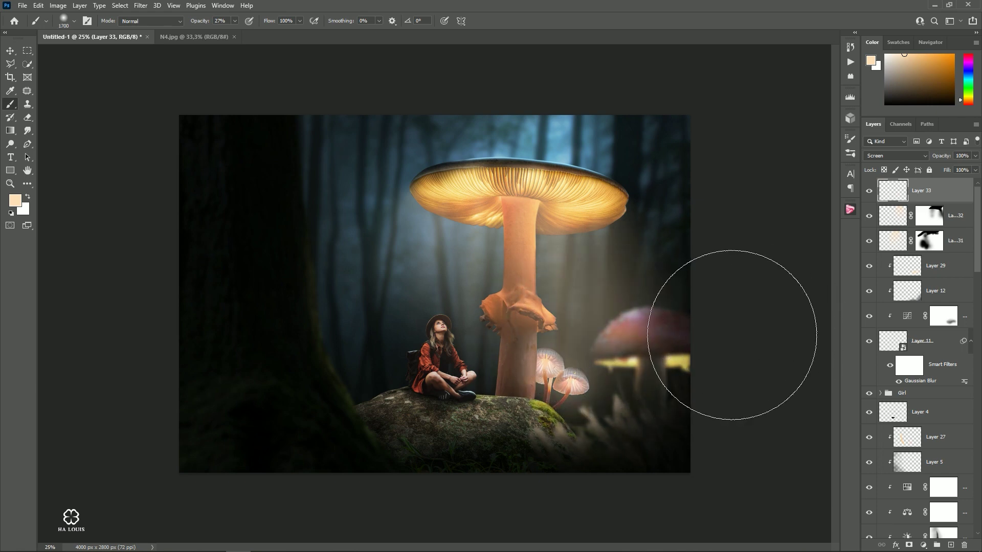
key(ctrl+minus)
key(ctrl+plus)
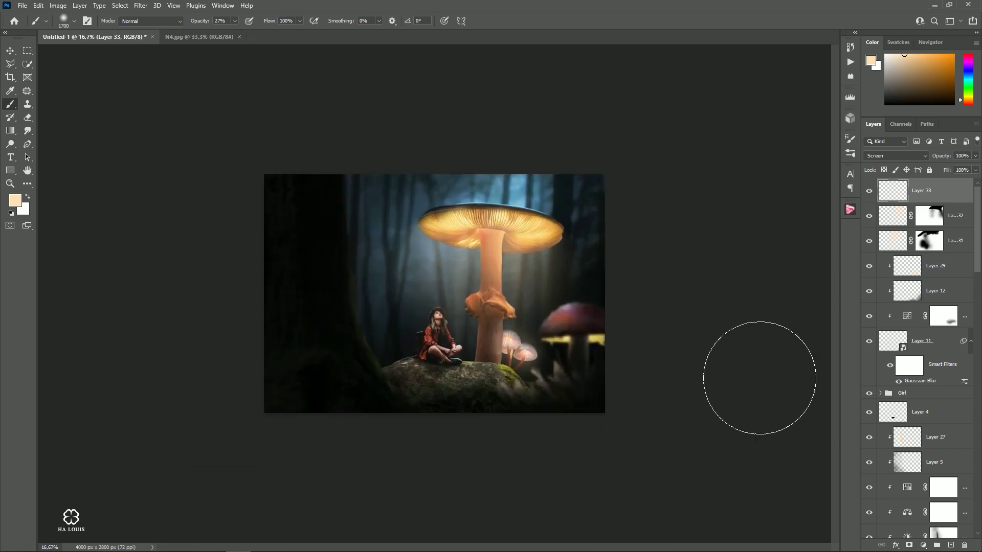
Add another Screen layer and paint subtle low-opacity light behind the girl
click(950, 545)
click(895, 155)
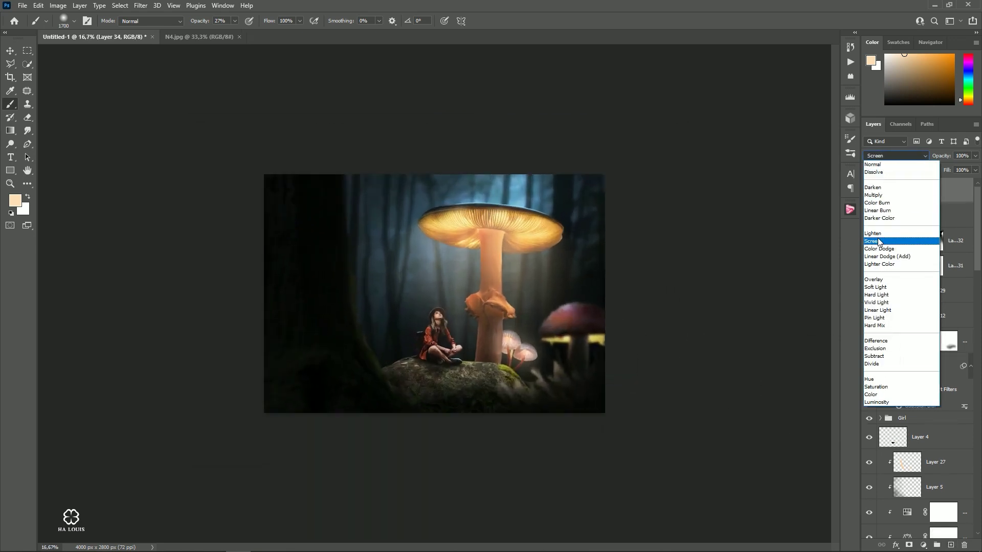
click(894, 242)
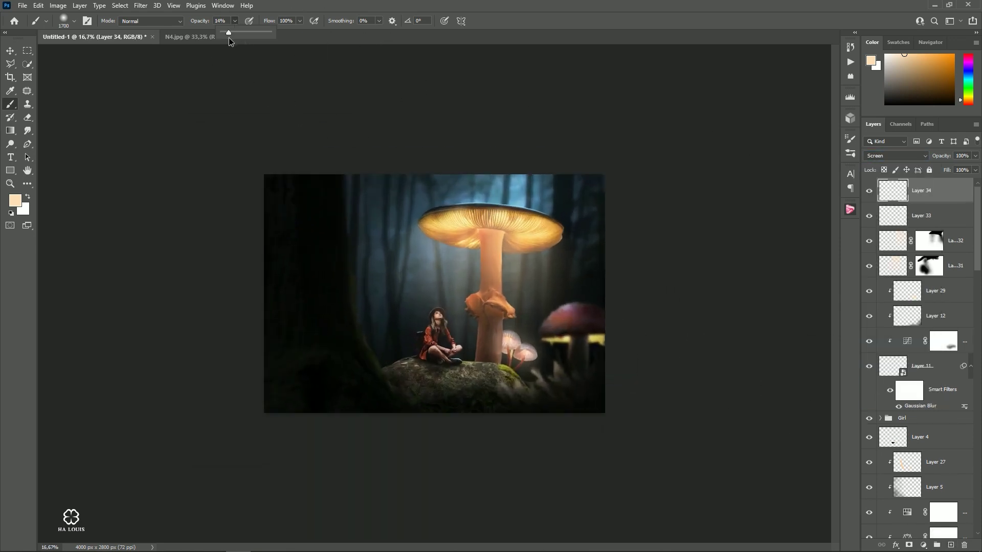
drag(537, 317, 536, 348)
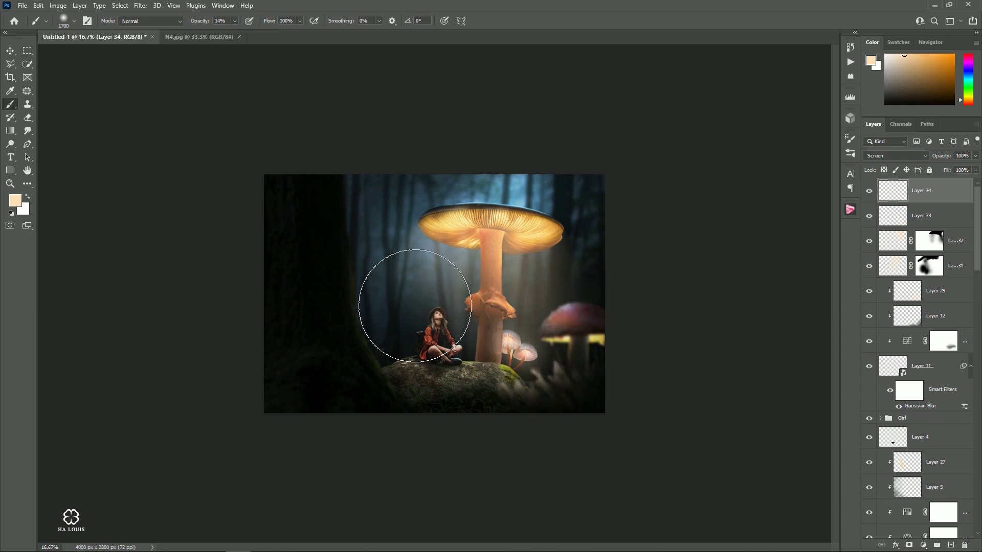
click(395, 323)
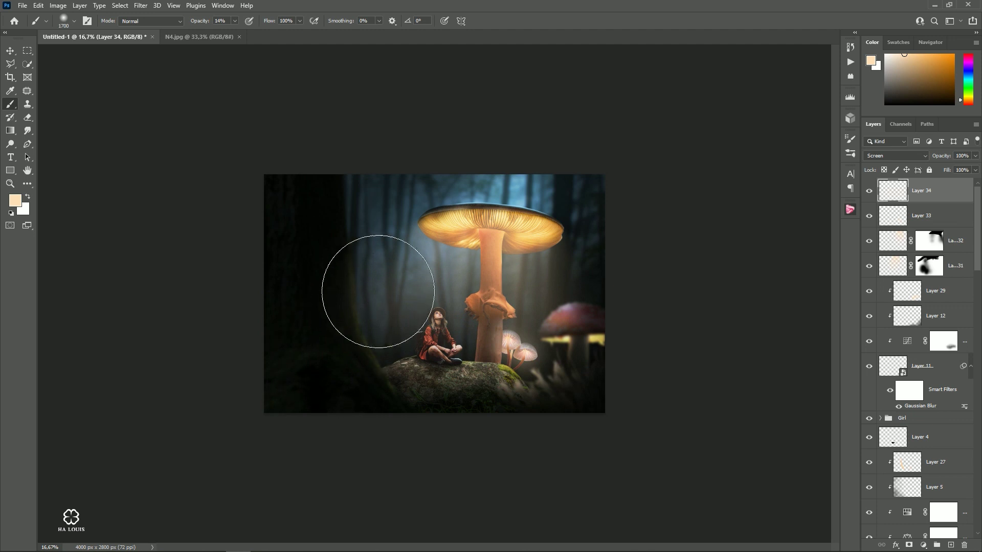
click(14, 54)
scroll(653, 290, down, 2)
Toggle the new glow layer to compare, then close the N4.jpg document
scroll(666, 285, up, 2)
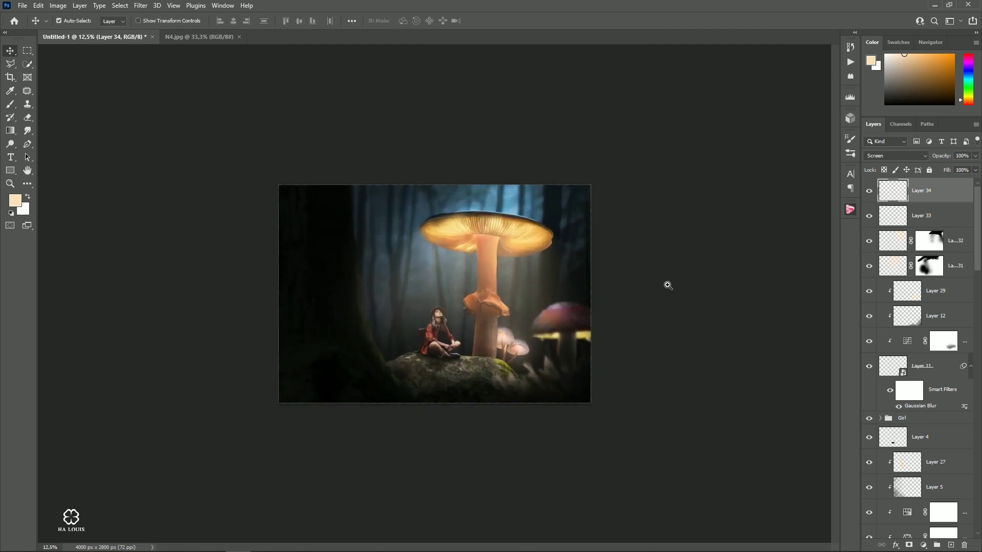
scroll(677, 285, up, 1)
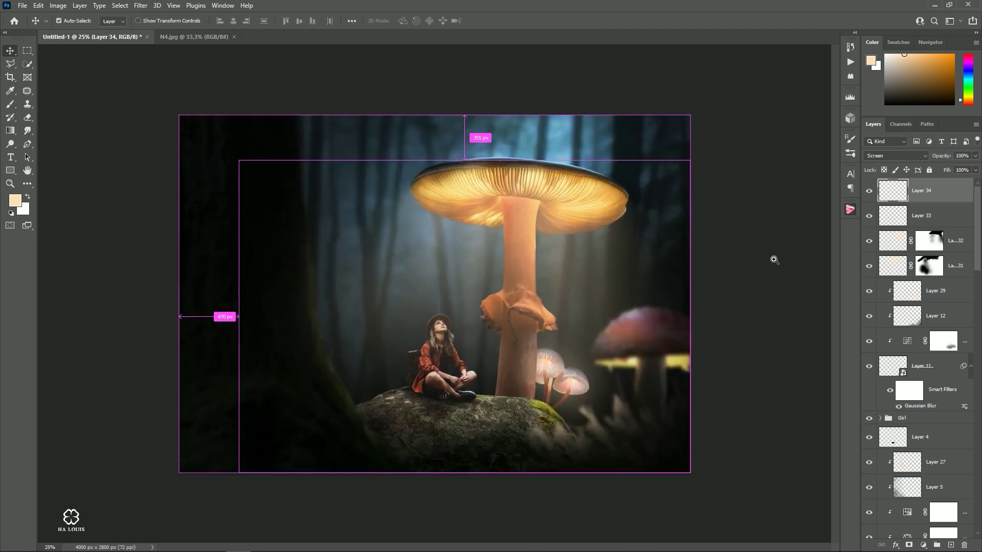
click(870, 191)
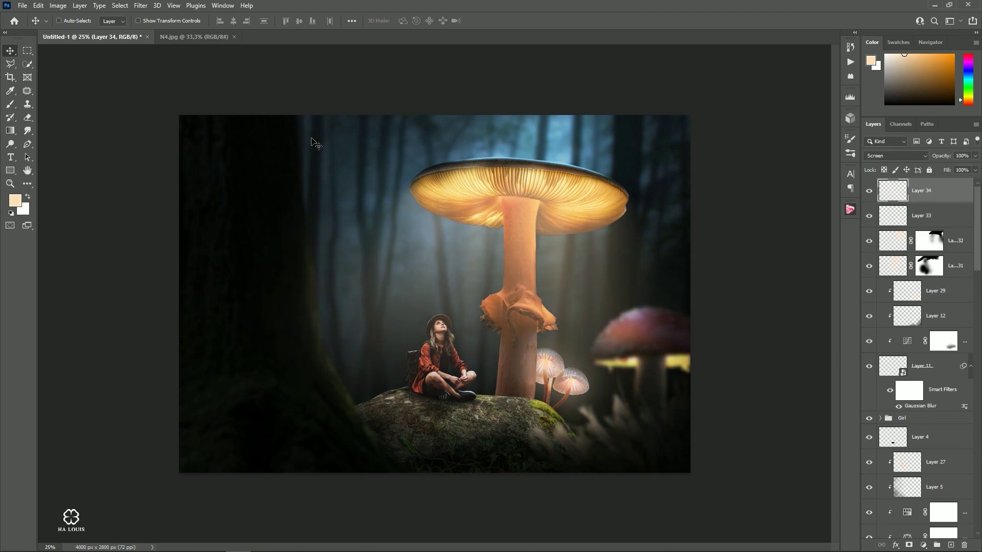
click(235, 37)
Open both Golden_Firefiles images from Desktop > New folder and view Golden_Firefiles_6
click(96, 541)
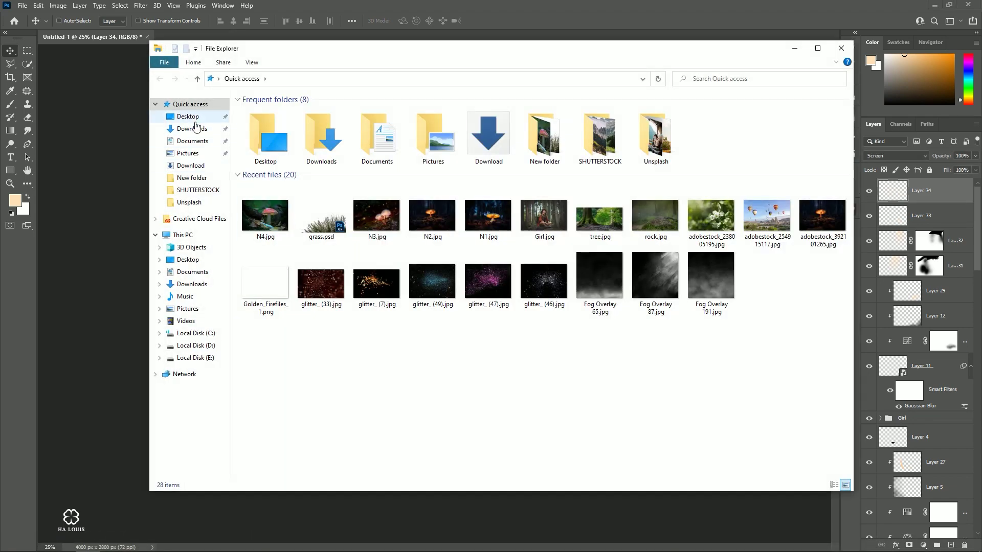
click(188, 117)
click(269, 136)
double_click(269, 136)
drag(401, 57, 350, 73)
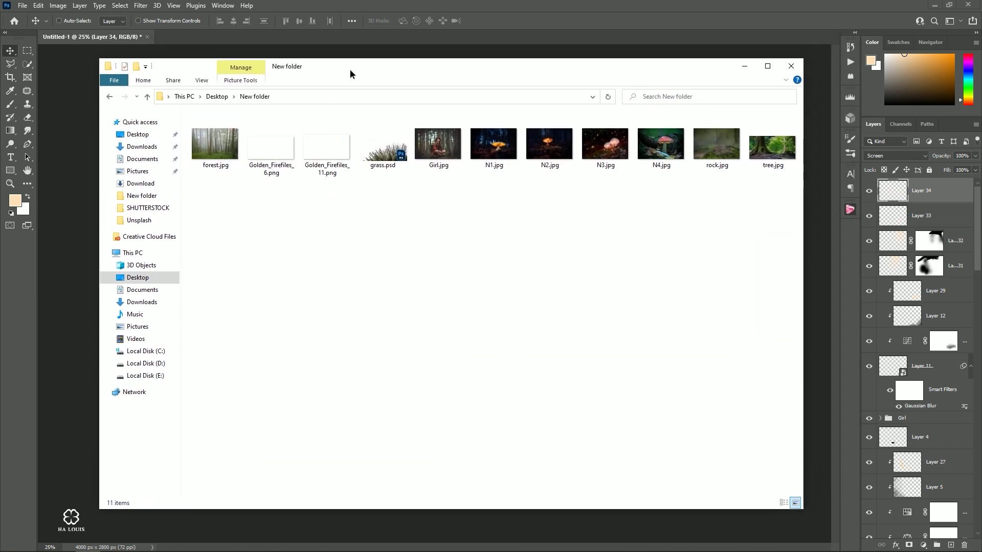
drag(251, 186, 352, 111)
double_click(279, 148)
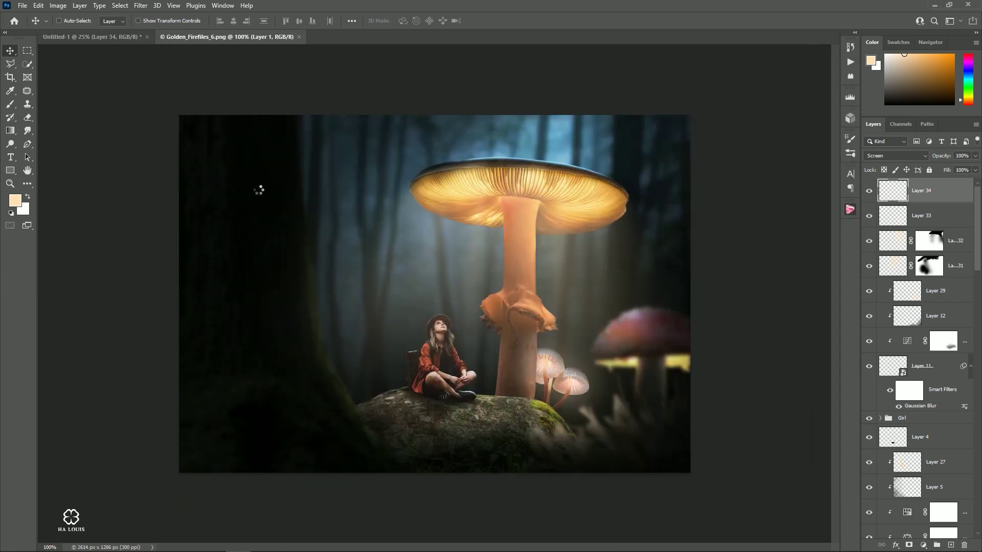
click(225, 37)
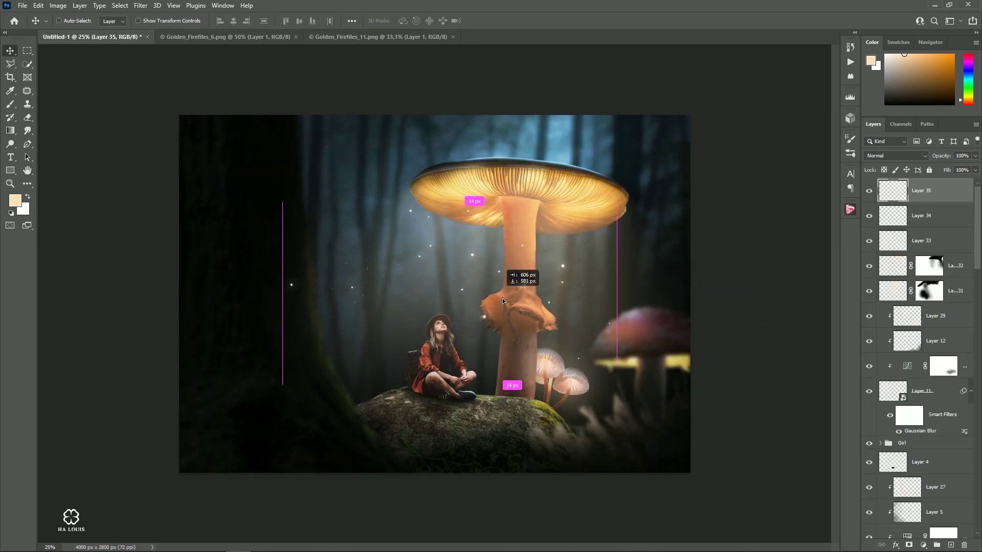
Bring Golden_Firefiles_6 into Untitled-1, shrink it slightly and place it around the girl
mouse_move(117, 39)
mouse_down()
mouse_move(512, 300)
mouse_move(438, 268)
mouse_up()
key(ctrl+t)
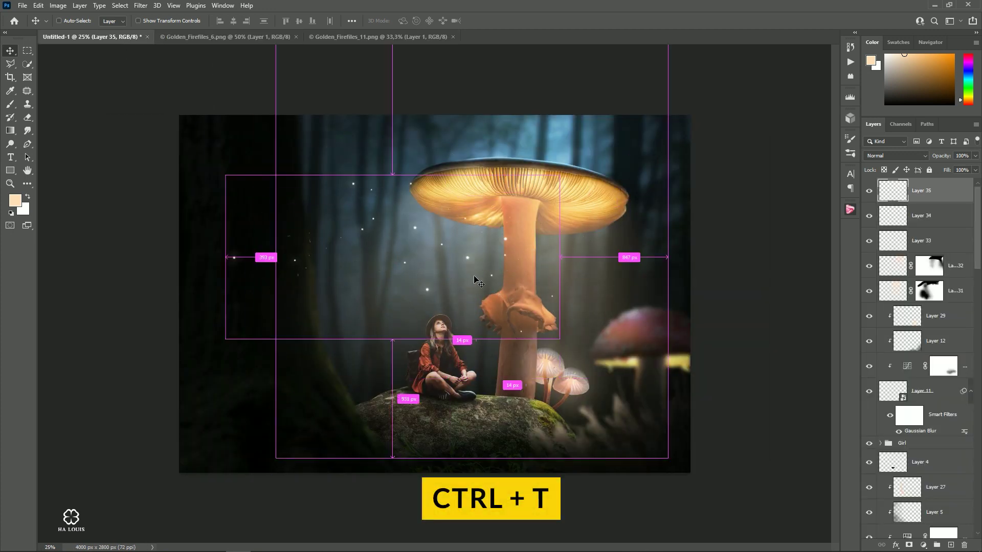
drag(559, 175, 511, 198)
drag(449, 239, 525, 243)
click(506, 21)
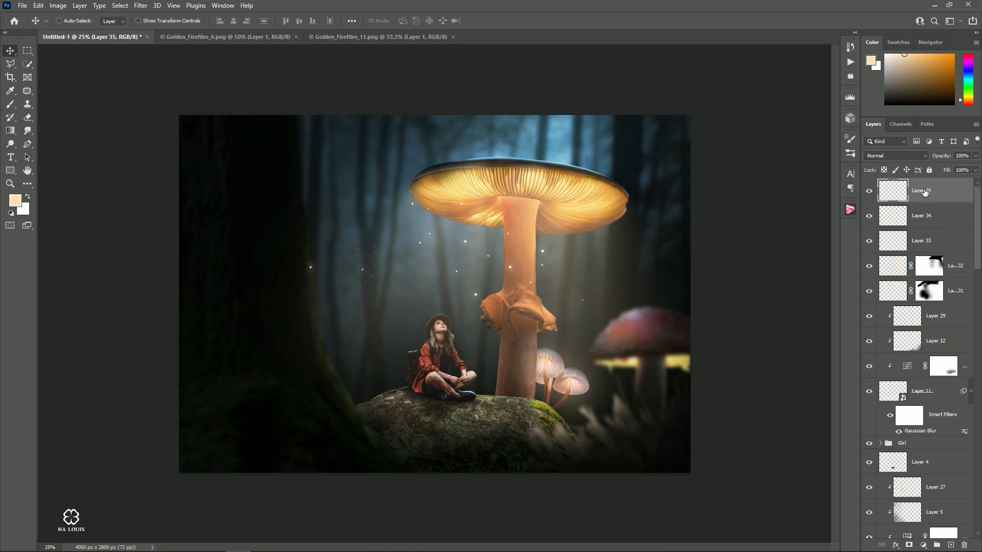
Add two firefly copies: one on the right side, one enlarged over the rock
key(ctrl+j)
drag(528, 271, 726, 317)
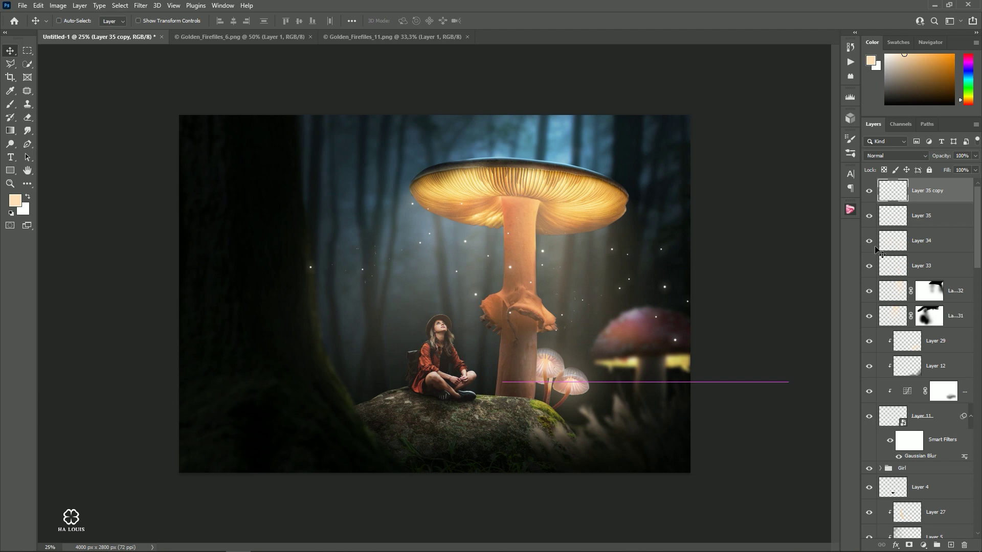
key(ctrl+j)
drag(682, 282, 588, 371)
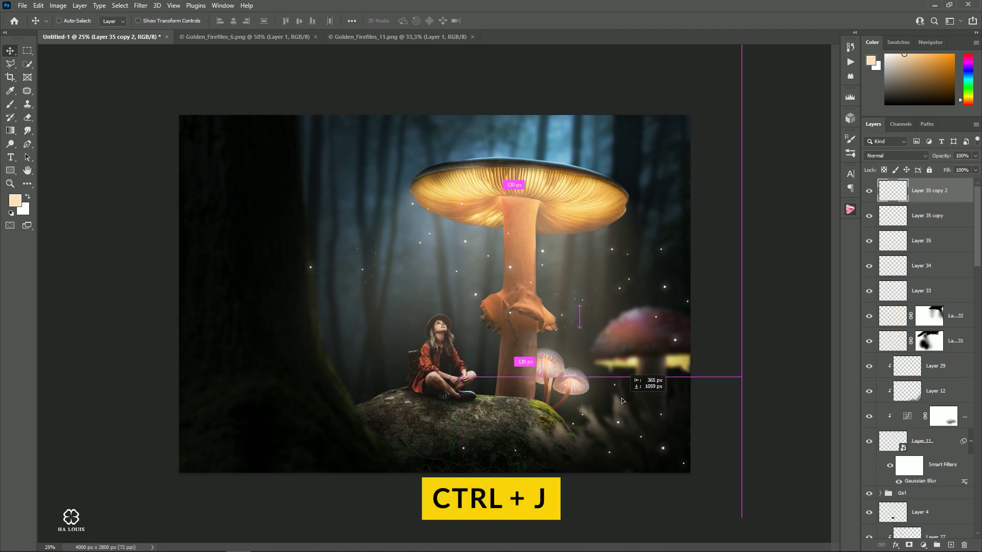
key(ctrl+t)
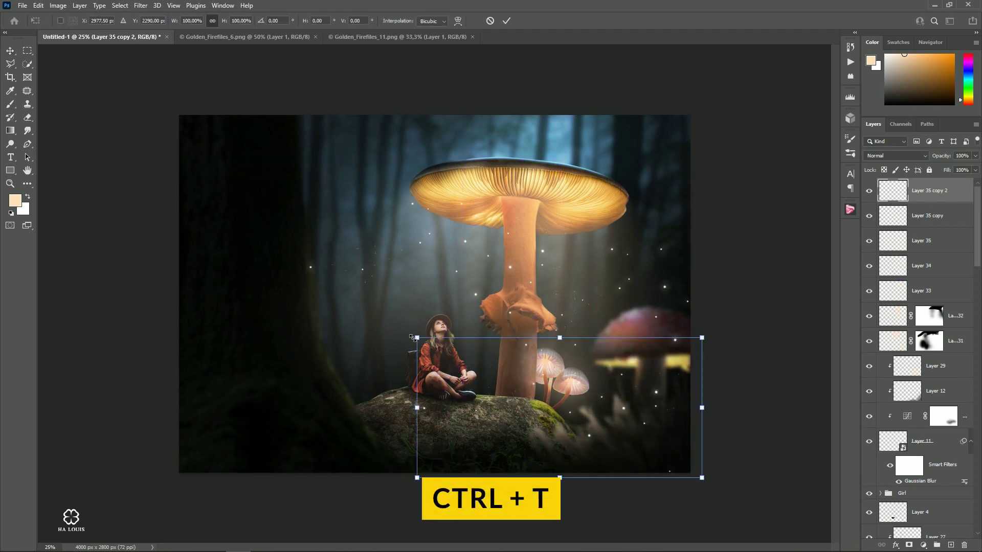
drag(417, 338, 318, 285)
mouse_move(581, 370)
mouse_down()
mouse_move(541, 409)
mouse_move(550, 404)
mouse_up()
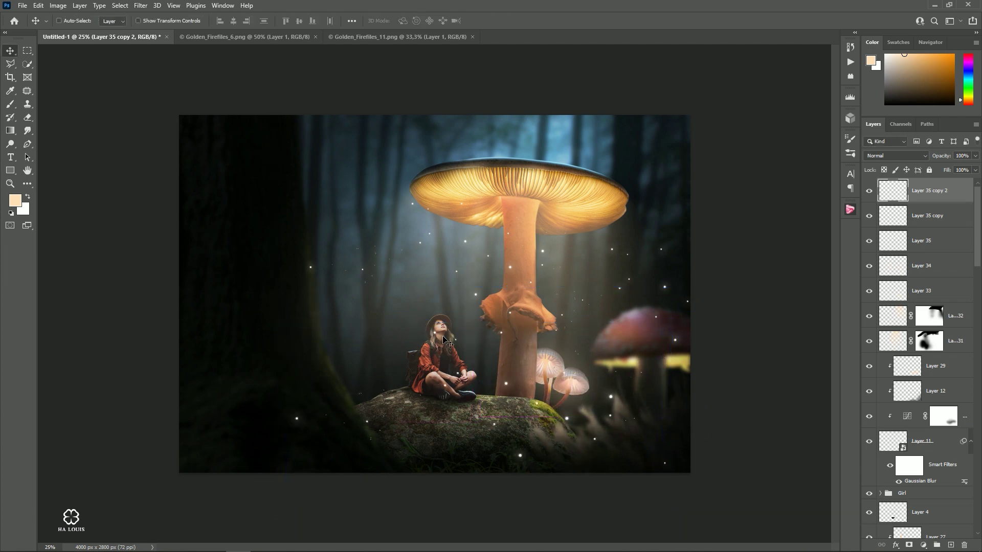
Erase stray firefly dots near the bottom, the girl's knees and the bottom-right corner
click(28, 117)
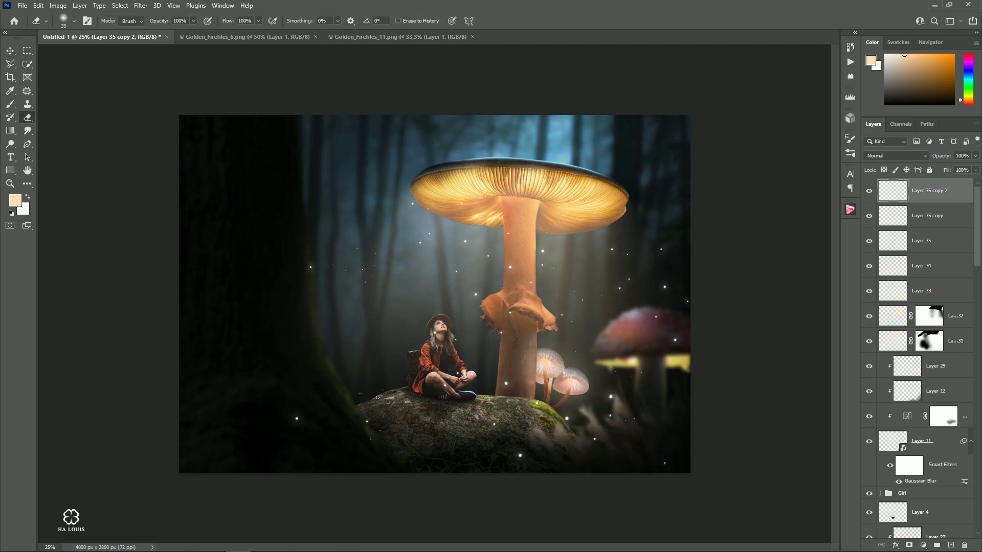
click(297, 418)
key(bracketright)
key(bracketright)
key(bracketright)
click(367, 421)
click(456, 373)
click(661, 466)
click(12, 51)
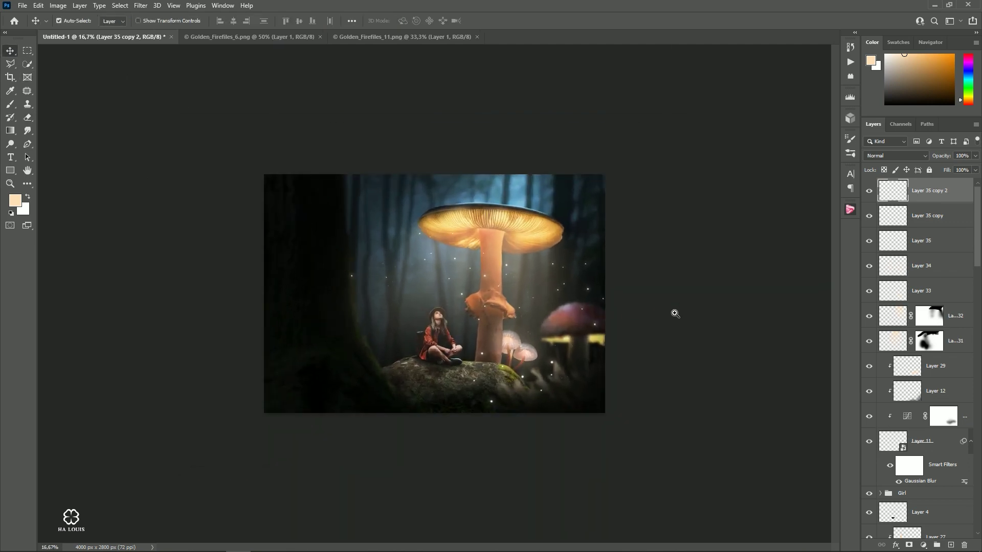
Bring Golden_Firefiles_11 into the composite, tilted and enlarged over the mushroom cap
click(399, 37)
mouse_move(313, 166)
mouse_down()
mouse_move(351, 198)
mouse_move(575, 305)
mouse_up()
key(ctrl+t)
drag(647, 143, 456, 241)
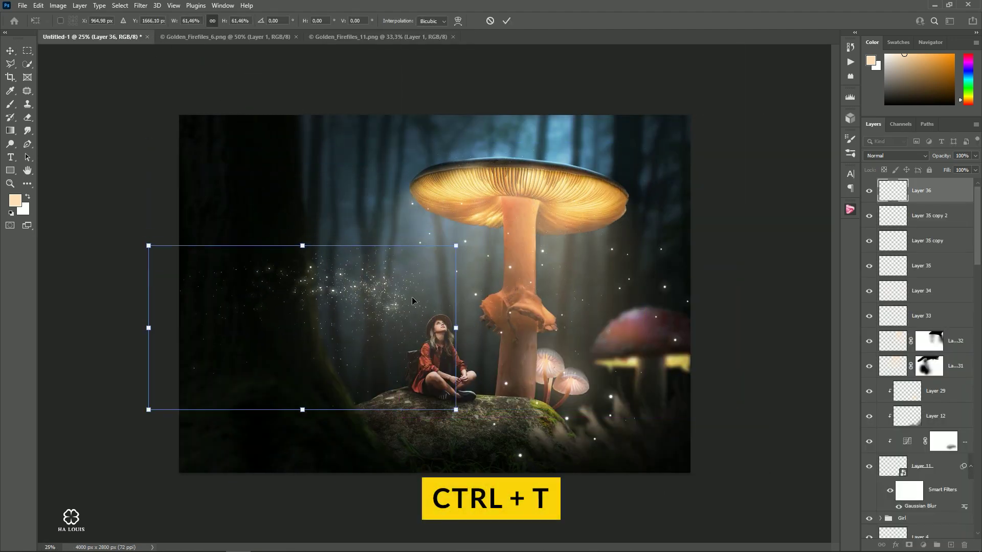
mouse_move(412, 302)
mouse_down()
mouse_move(597, 205)
mouse_move(566, 218)
mouse_up()
drag(599, 335, 611, 311)
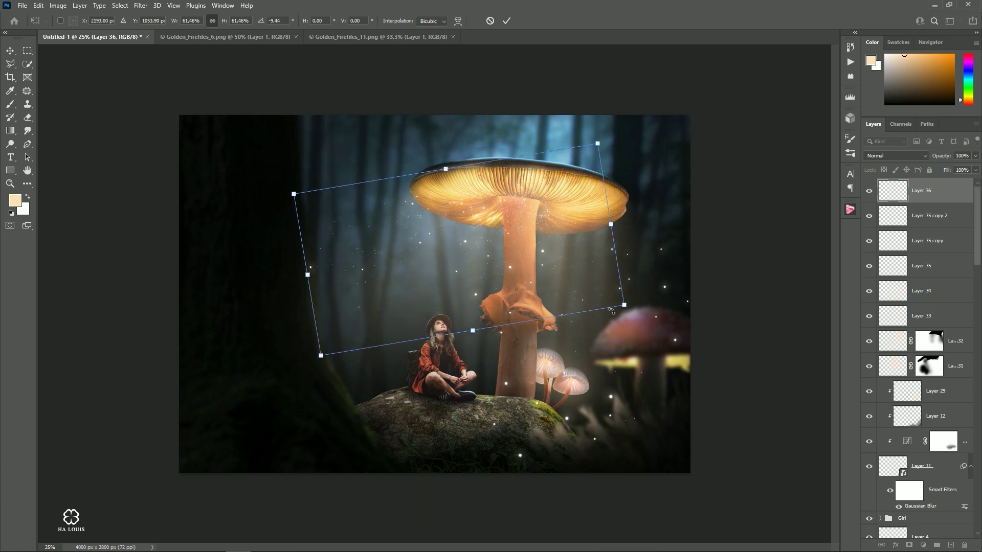
drag(321, 355, 237, 411)
mouse_move(531, 297)
mouse_down()
mouse_move(588, 282)
mouse_move(580, 271)
mouse_up()
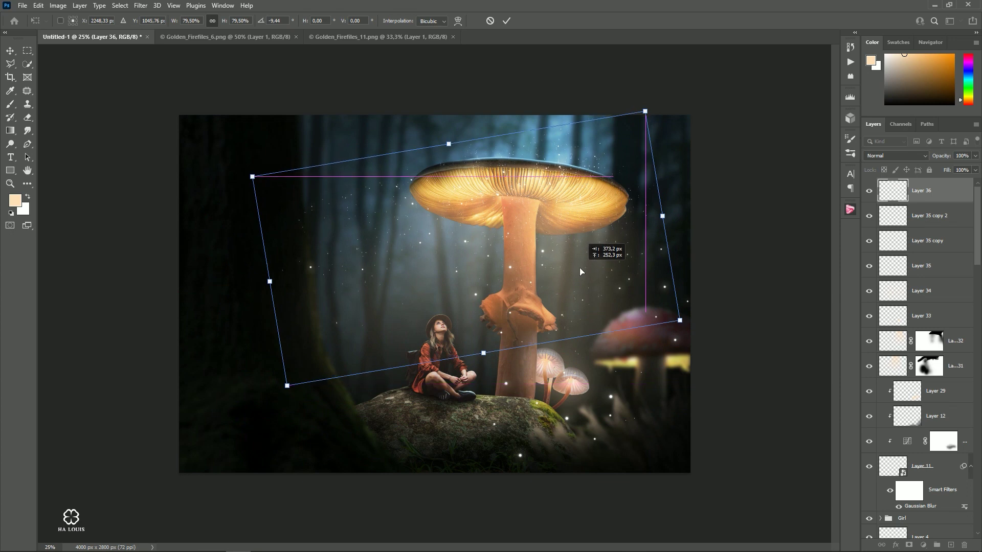
click(507, 20)
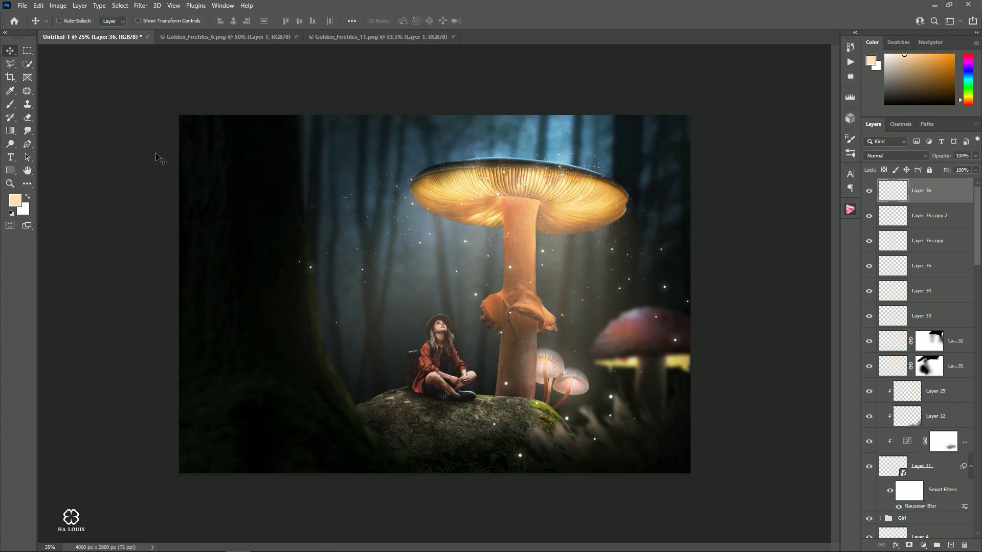
Switch to a smaller Eraser and zoom in on the sparkles above the girl
click(10, 104)
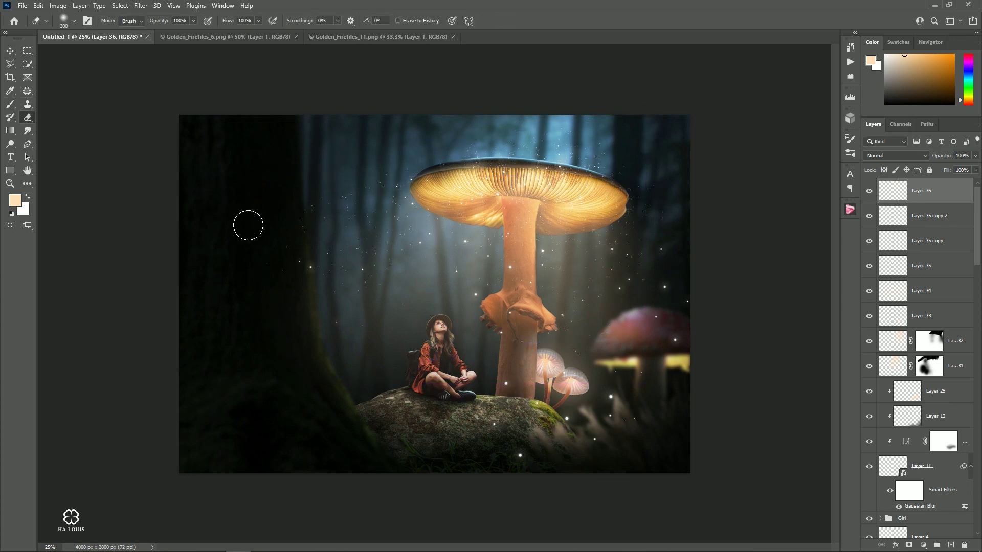
key(bracketleft)
key(bracketleft)
key(bracketleft)
key(bracketleft)
key(ctrl+plus)
key(ctrl+plus)
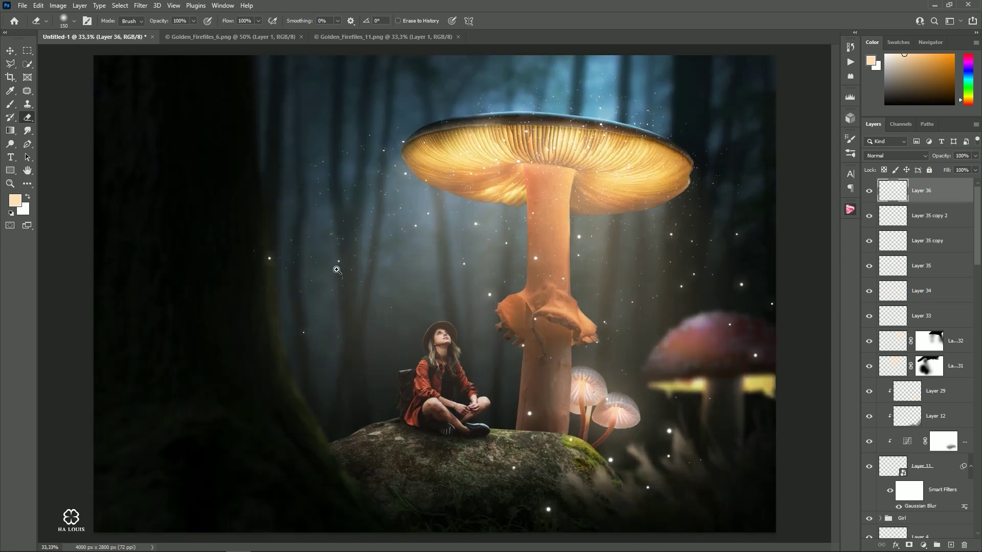
key(bracketleft)
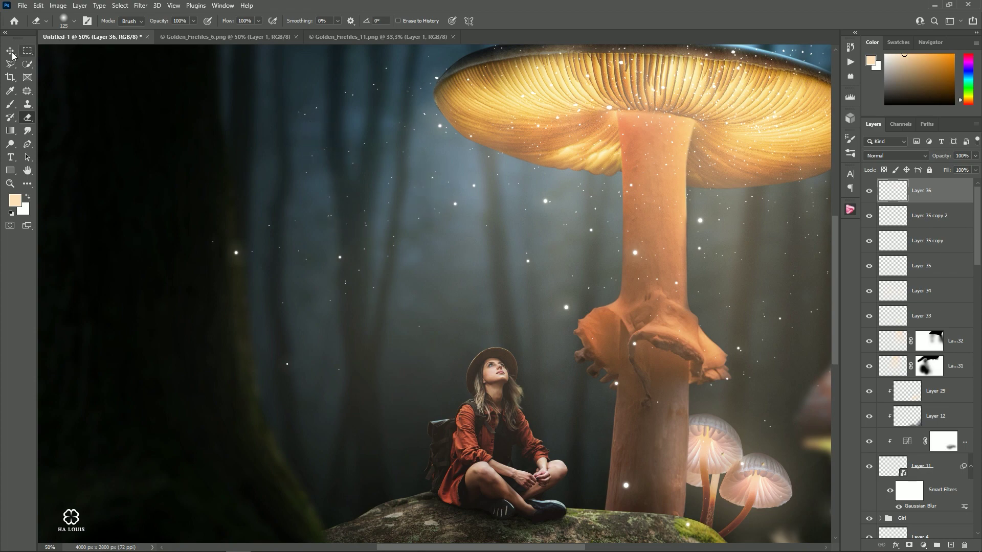
Add a Gradient Map adjustment layer starting from the black-to-white preset
key(v)
scroll(447, 248, down, 3)
scroll(653, 291, down, 2)
scroll(656, 294, up, 2)
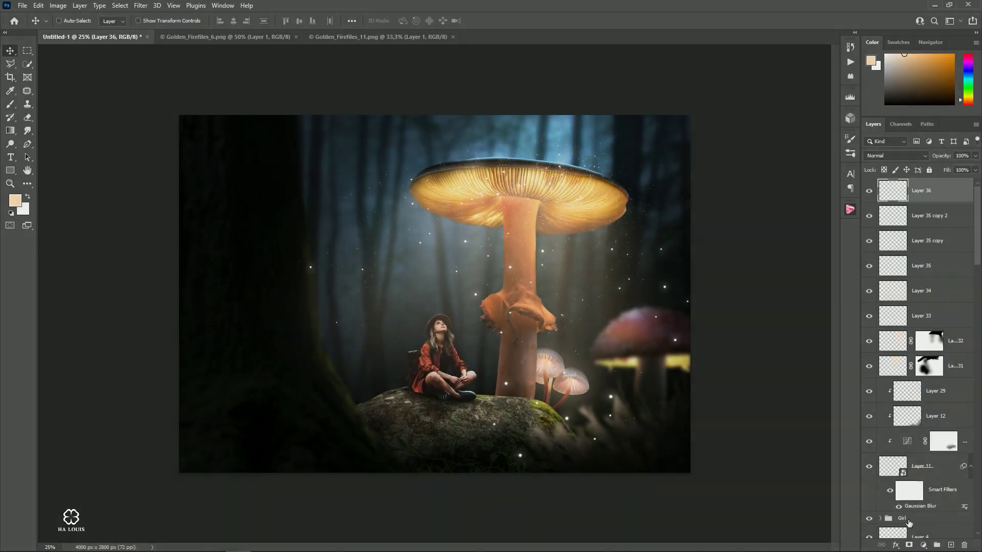
click(924, 545)
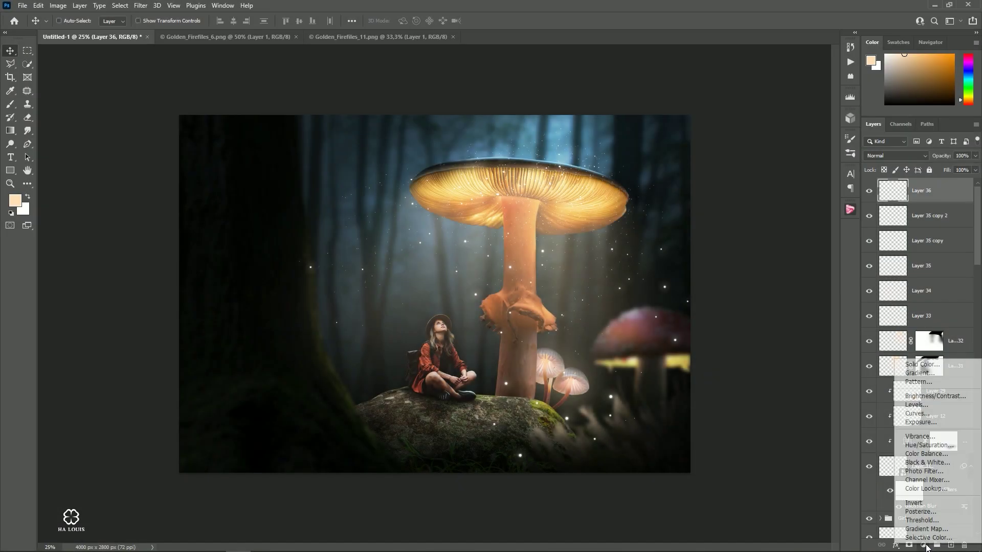
click(925, 529)
click(665, 118)
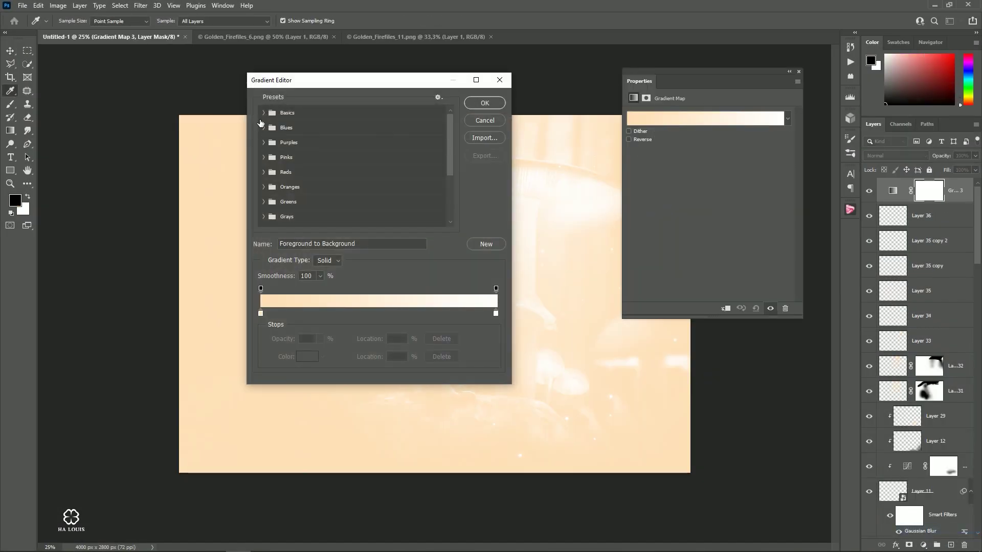
click(266, 117)
click(309, 129)
Recolour the gradient stops to dark blue and light orange and apply the gradient
click(261, 314)
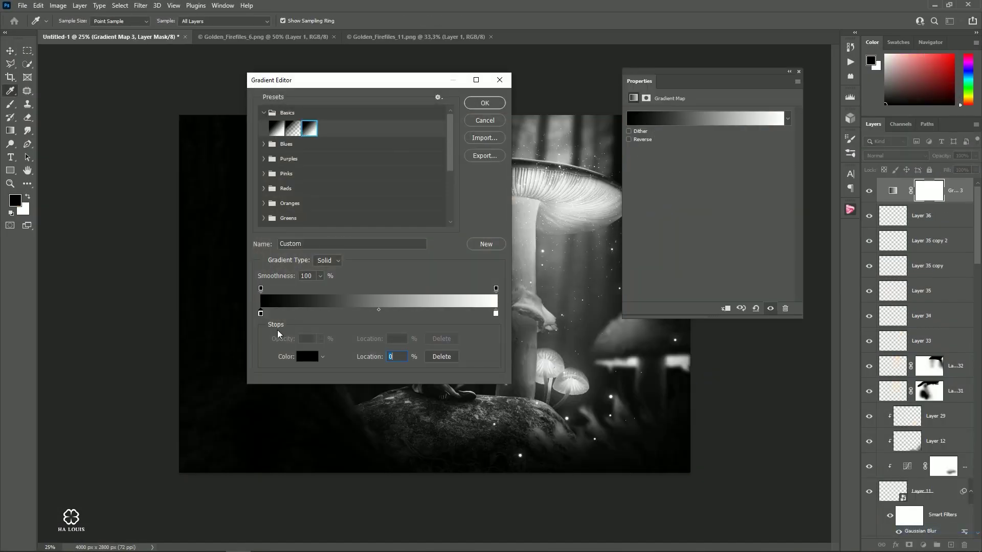
click(307, 356)
drag(786, 167, 744, 187)
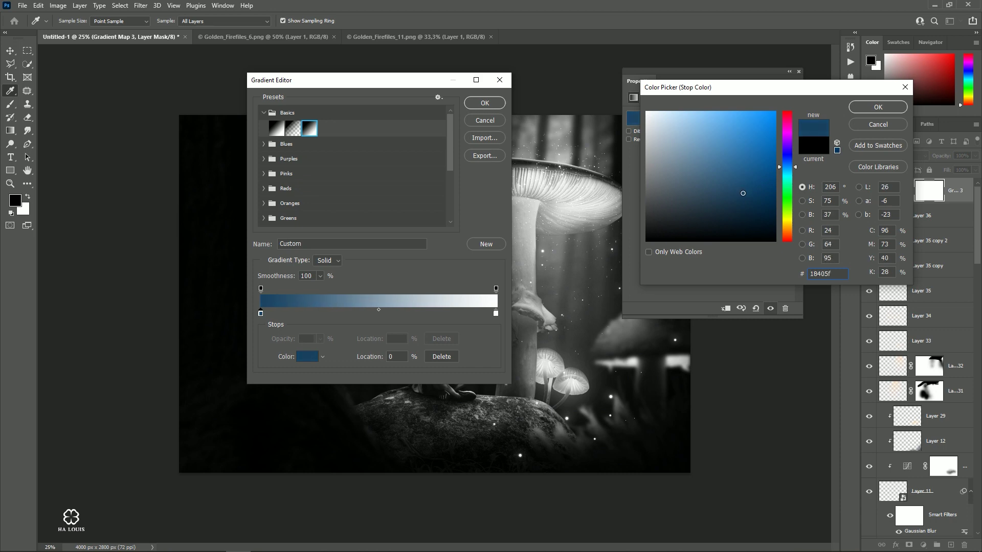
click(878, 107)
click(496, 313)
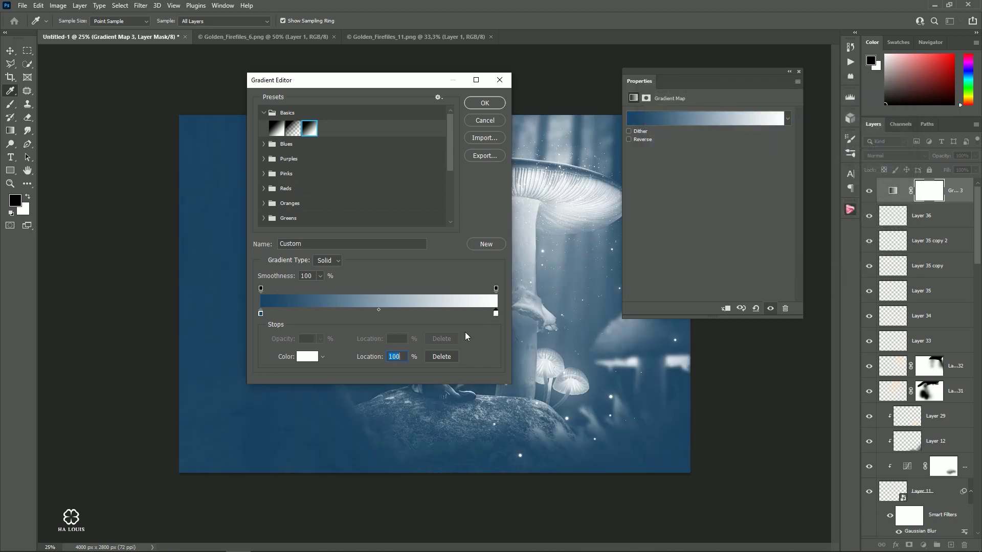
click(307, 357)
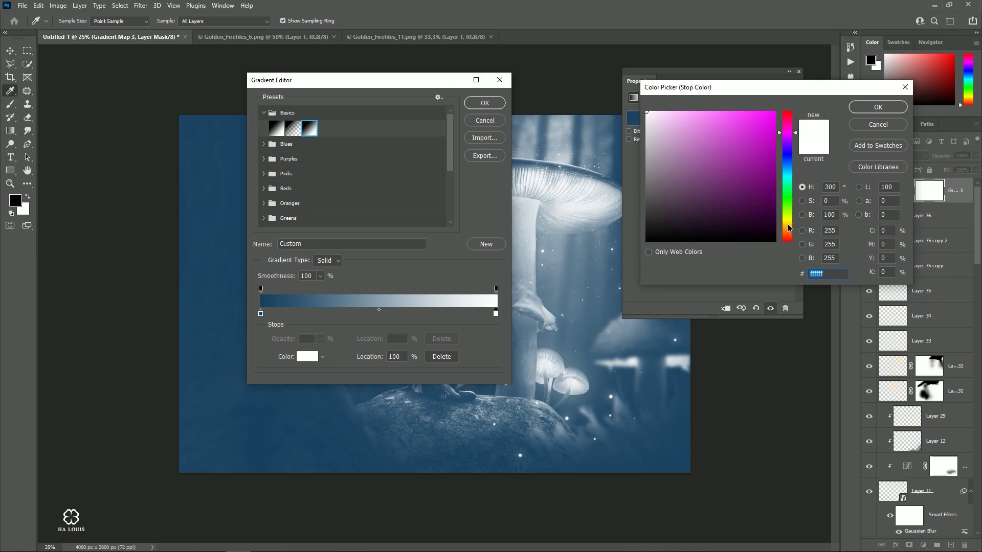
drag(788, 225, 787, 228)
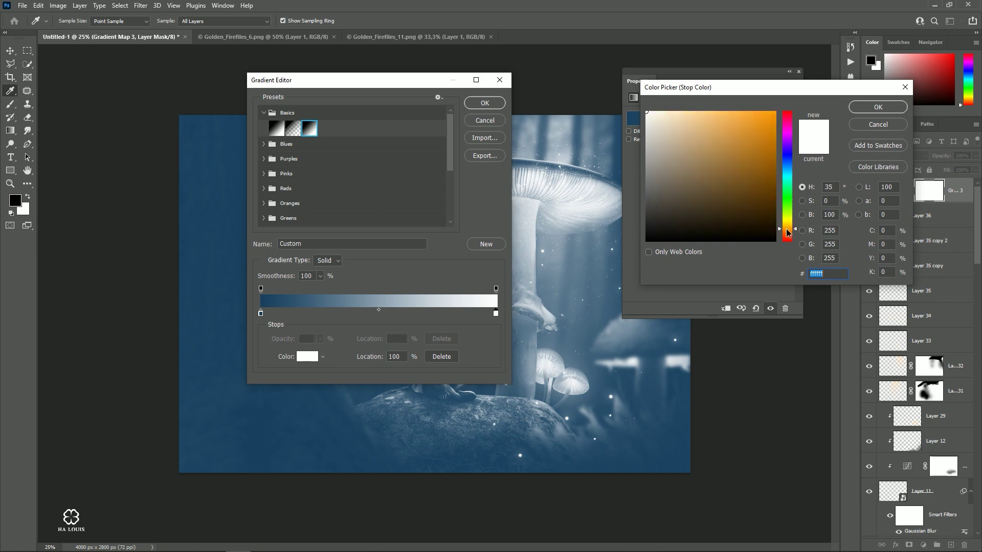
mouse_move(702, 128)
mouse_down()
mouse_move(696, 83)
mouse_move(708, 81)
mouse_up()
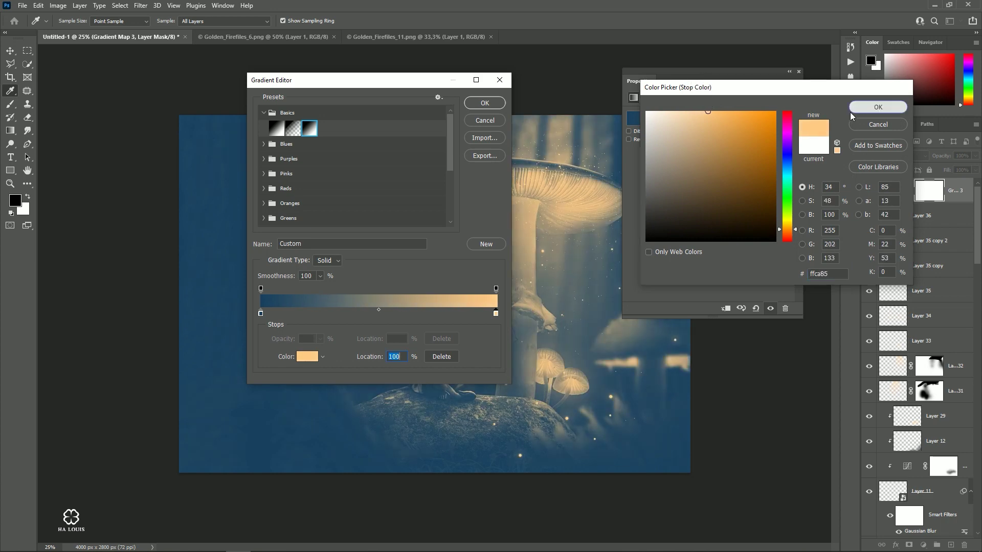
click(878, 106)
click(484, 104)
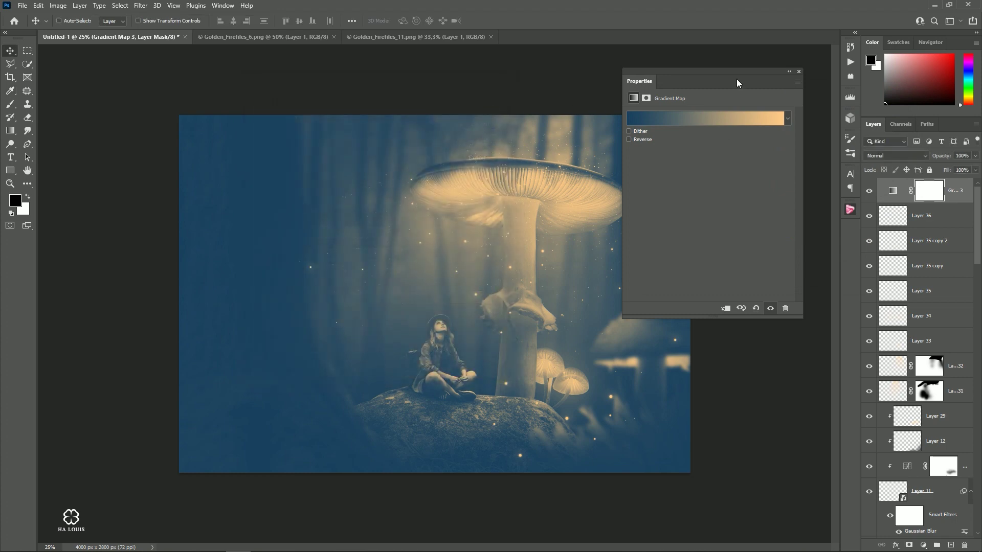
click(798, 72)
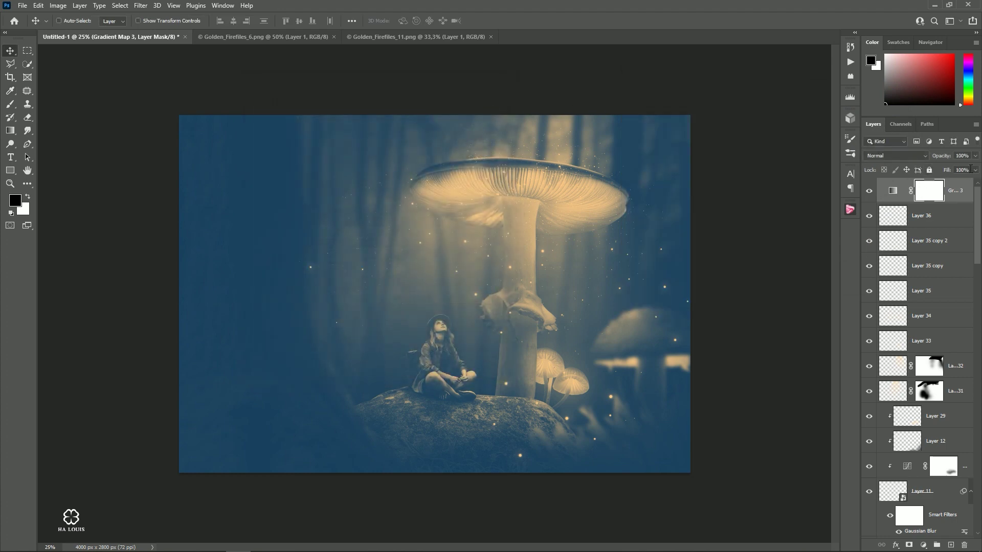
Lower the gradient map's fill to 8% and check the tint across the composite
click(970, 169)
text(8)
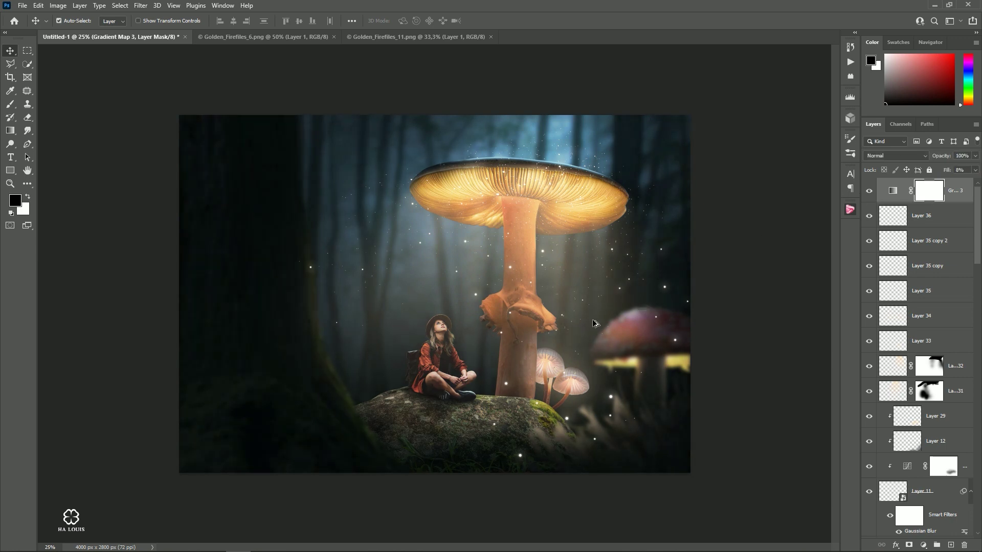
key(ctrl+minus)
key(ctrl+minus)
key(ctrl+plus)
key(ctrl+plus)
click(450, 415)
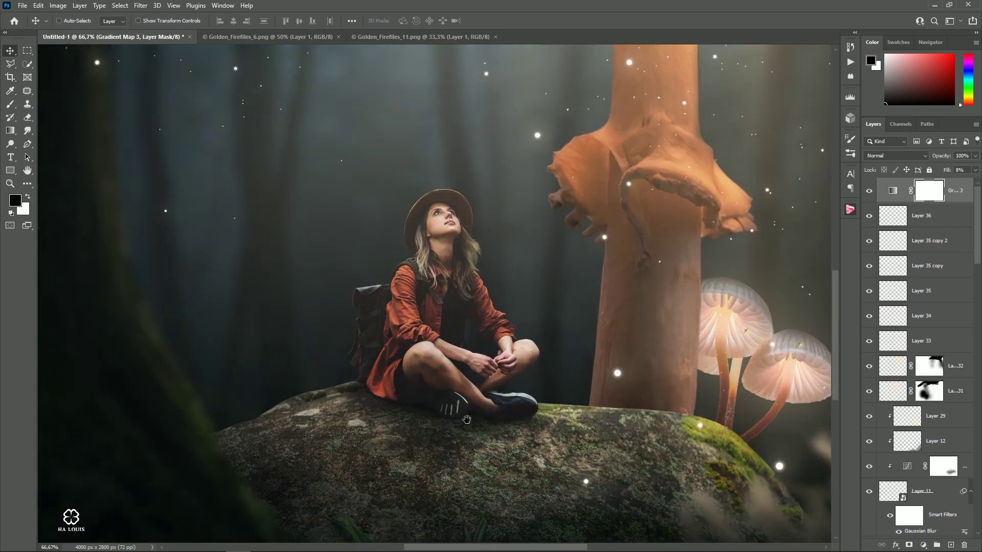
scroll(491, 424, down, 1)
key(ctrl+minus)
key(ctrl+minus)
key(ctrl+minus)
key(ctrl+minus)
key(ctrl+plus)
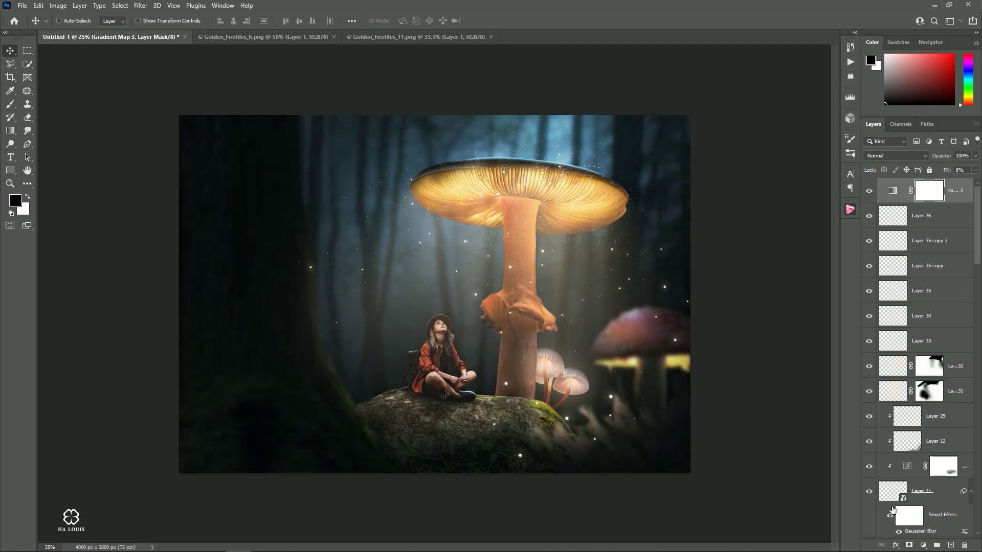
Add a Levels layer that slightly darkens midtones and raises the Blue channel's output black
click(923, 545)
click(927, 403)
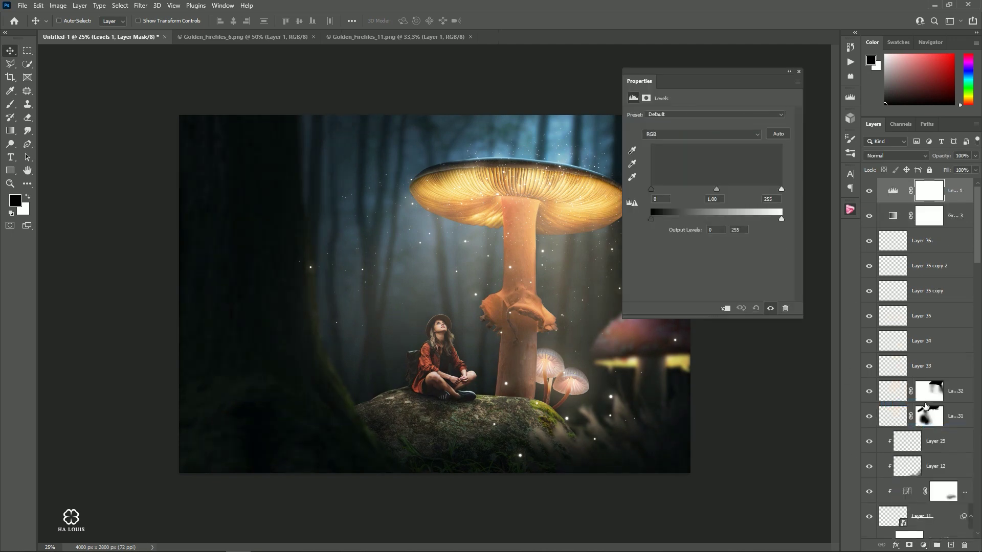
drag(718, 192, 720, 187)
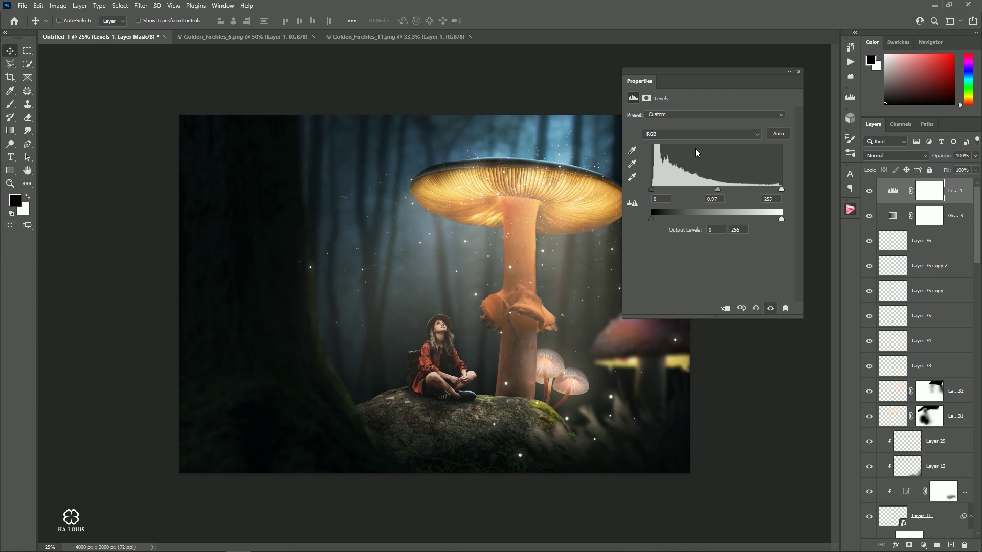
click(684, 135)
click(651, 167)
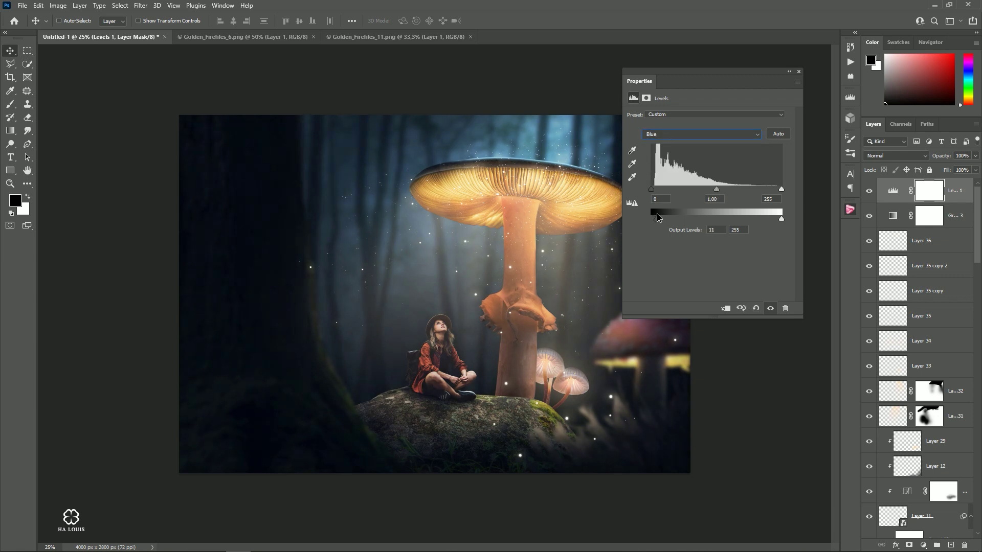
drag(782, 219, 773, 229)
click(797, 72)
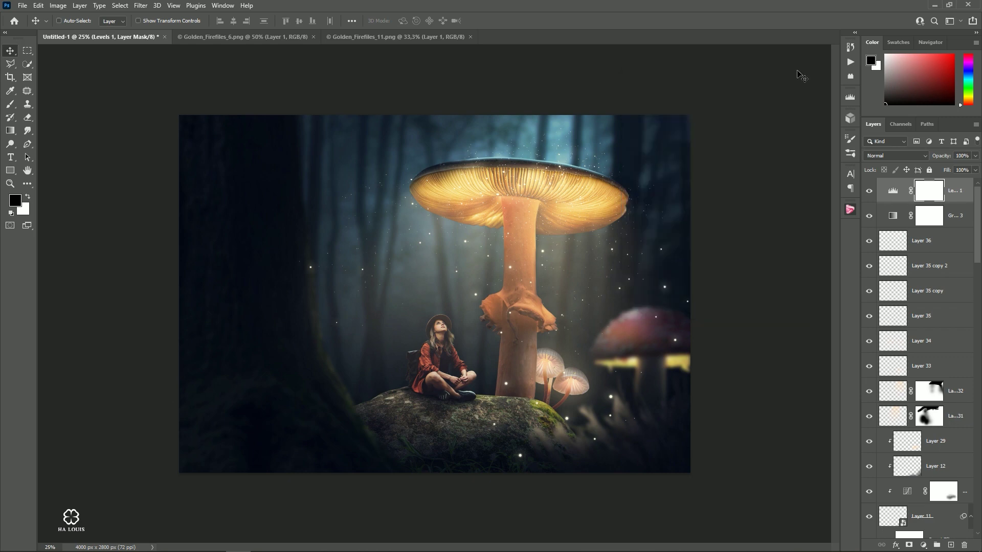
key(ctrl+minus)
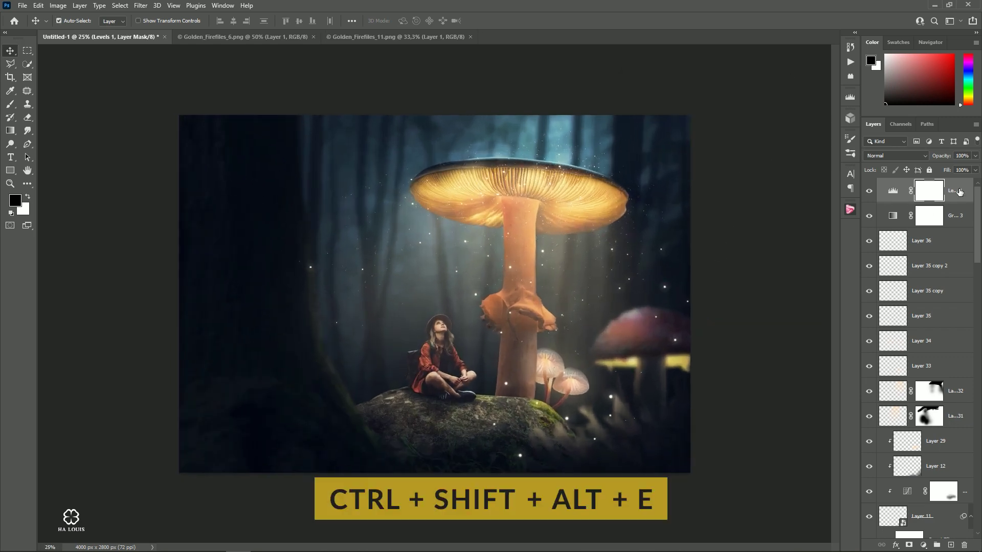
Merge all visible layers into a new top layer and open it in Camera Raw
key(ctrl+shift+alt+e)
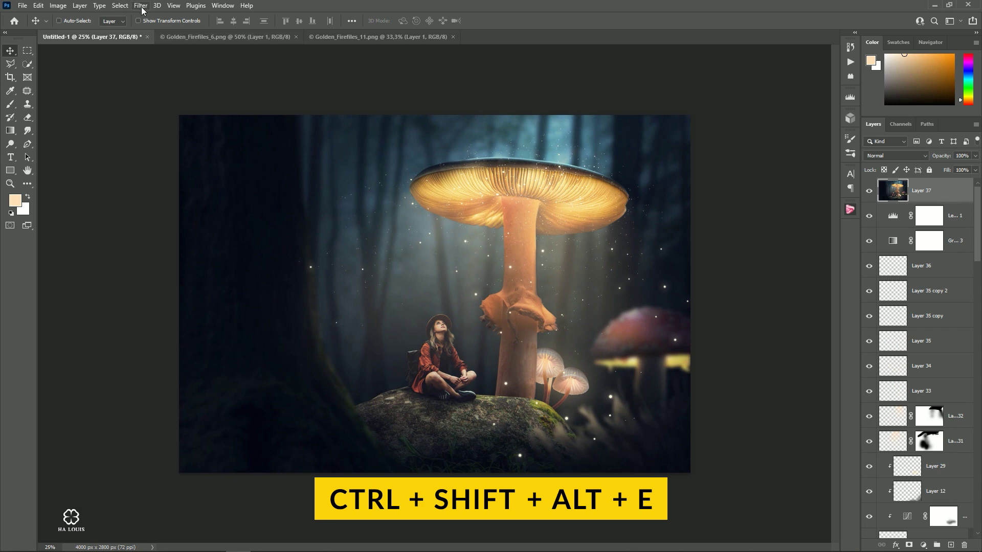
click(141, 5)
click(150, 84)
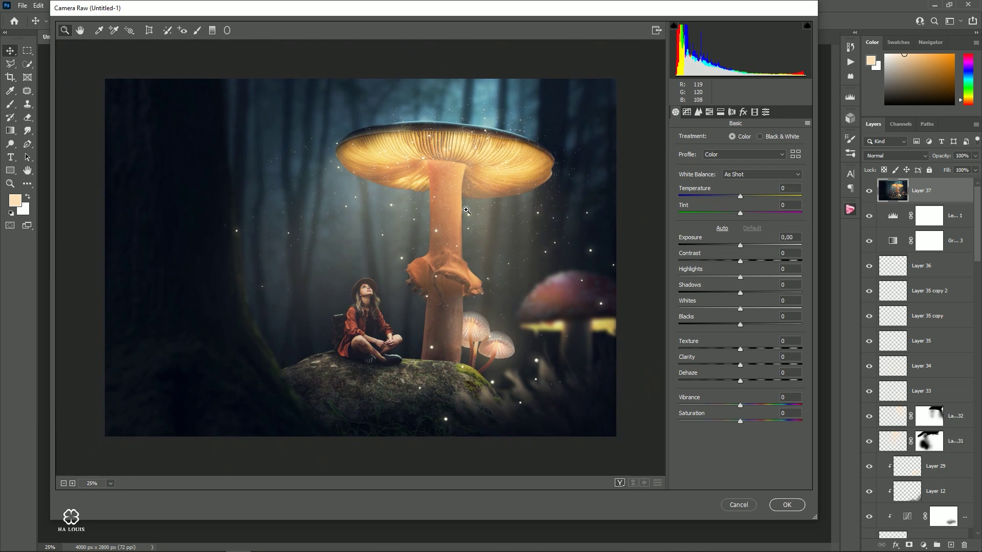
Raise contrast and set Shadows +49, Blacks +26, Texture +4, Clarity +8, Dehaze +15
mouse_move(740, 261)
mouse_down()
mouse_move(761, 257)
mouse_move(730, 285)
mouse_up()
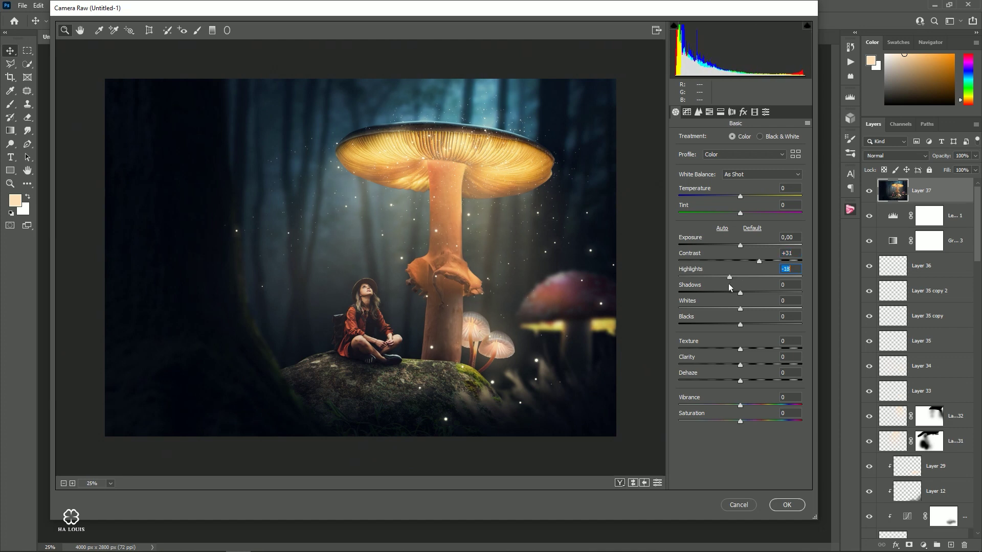
drag(762, 293, 772, 292)
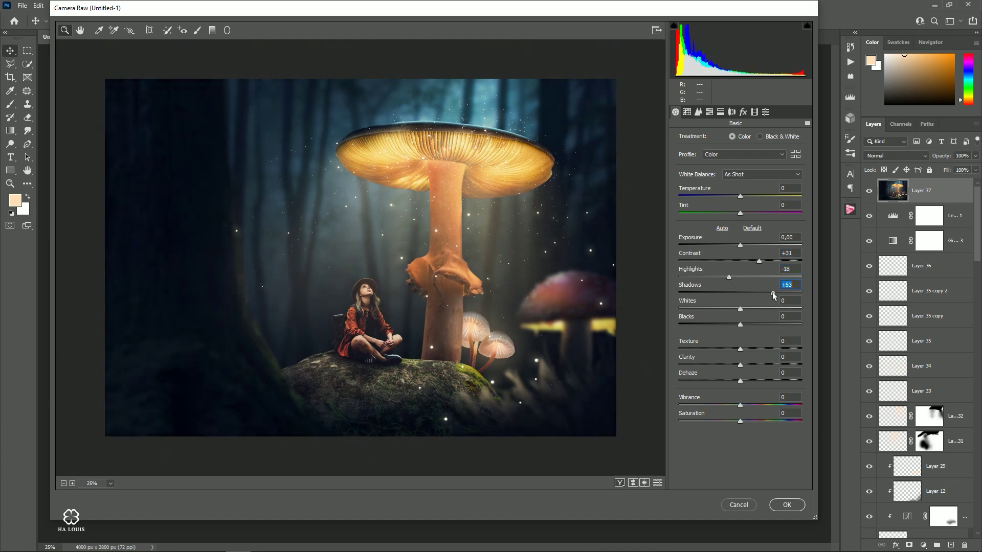
drag(740, 324, 757, 324)
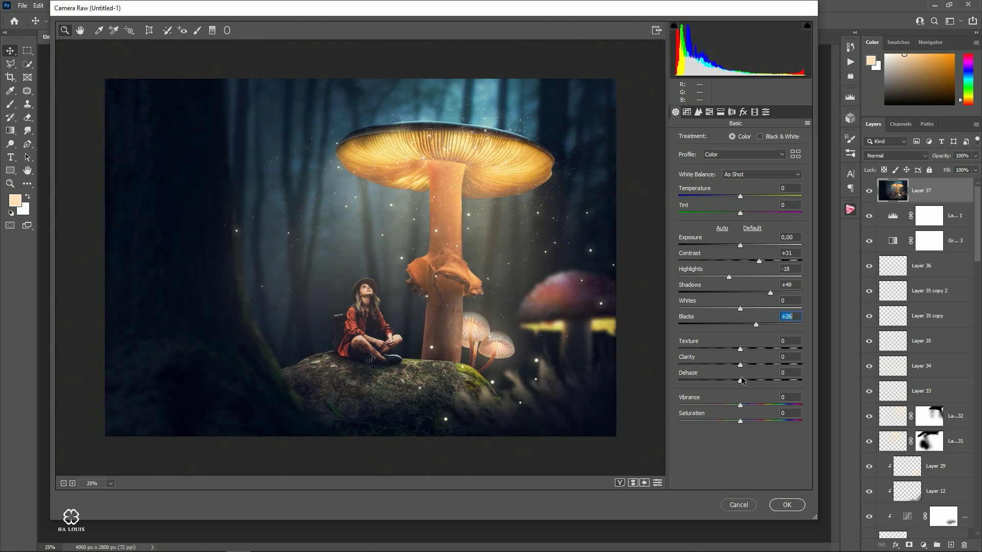
drag(740, 349, 745, 364)
drag(740, 381, 749, 380)
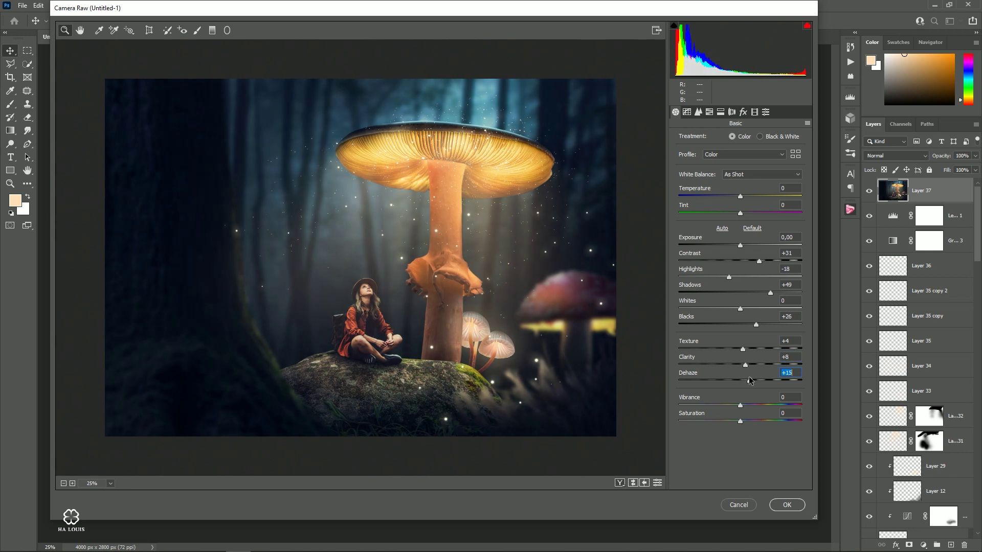
Calibrate Blue Primary Hue -13/Sat +28, Green Hue -32/Sat -17, Red Hue -4/Sat +9
click(755, 112)
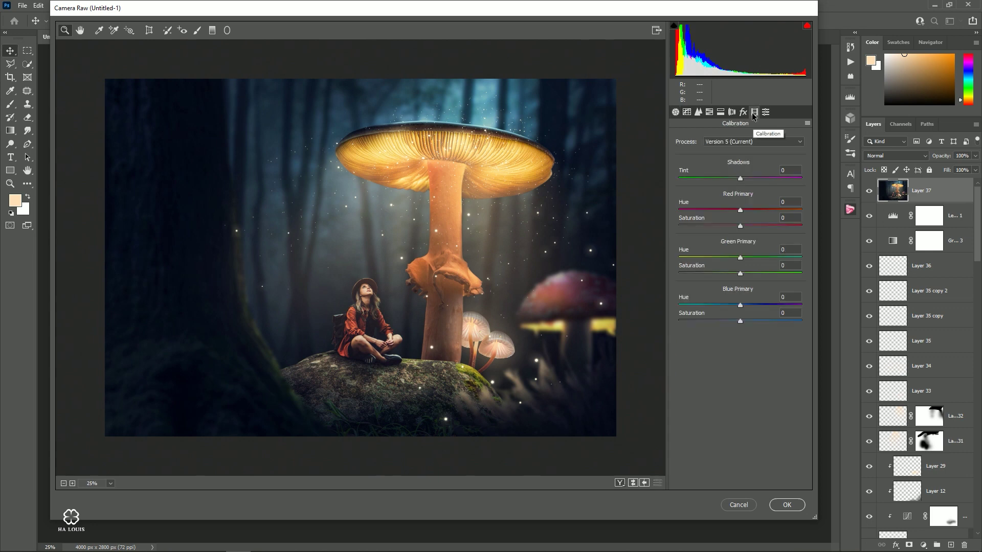
mouse_move(740, 306)
mouse_down()
mouse_move(731, 306)
mouse_move(753, 323)
mouse_up()
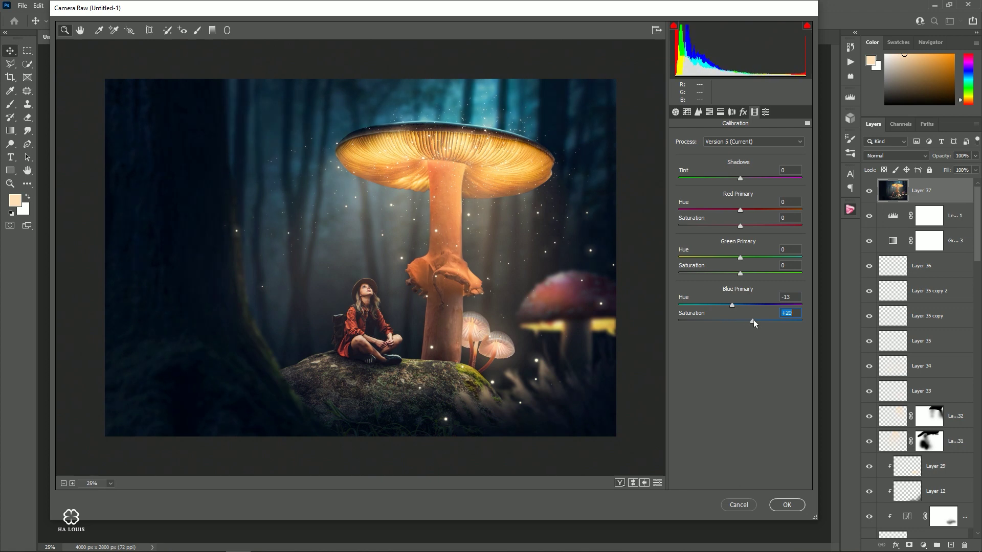
drag(740, 257, 709, 257)
drag(740, 274, 731, 273)
drag(740, 210, 746, 229)
Raise the Lights and Darks in the Parametric tone curve
click(687, 112)
click(690, 139)
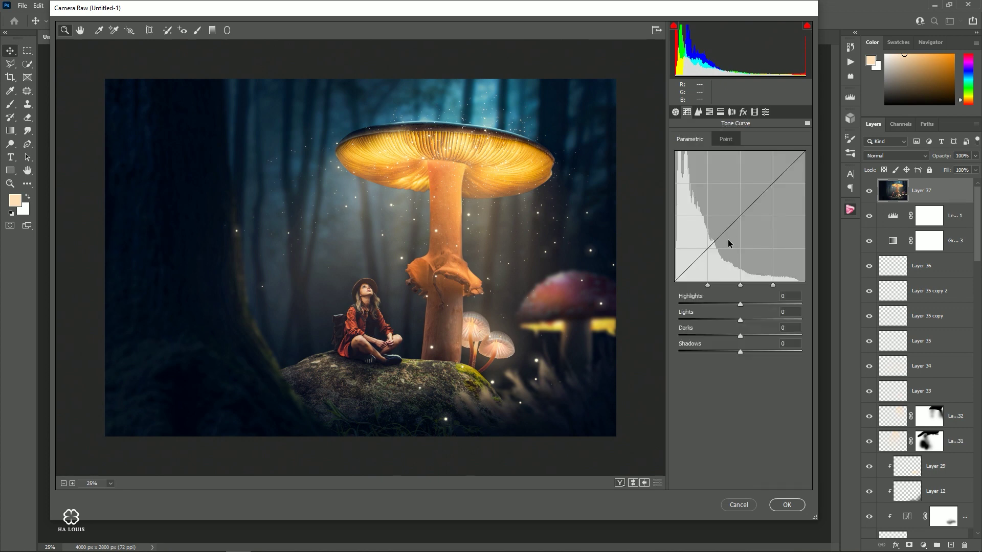
drag(744, 322, 749, 337)
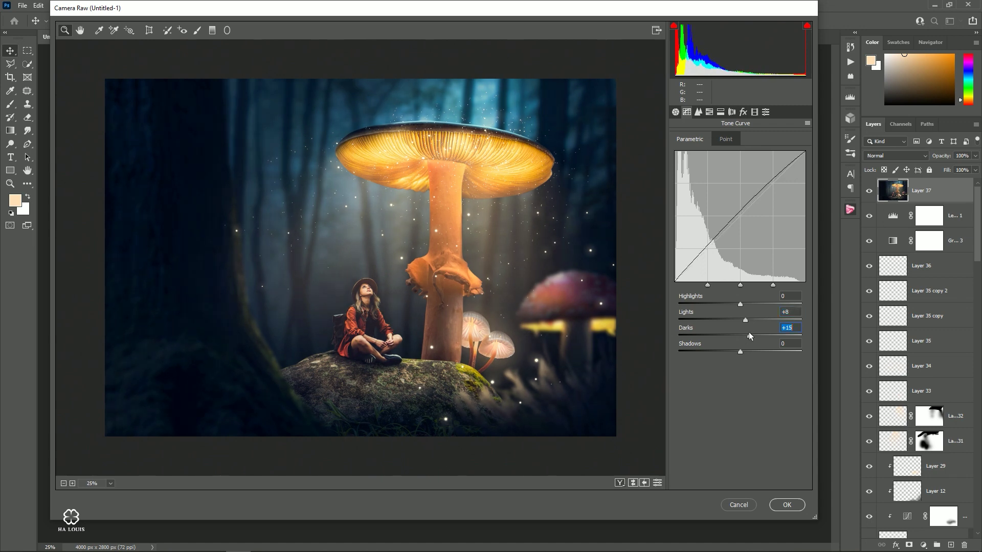
Build a point curve with a lifted black point plus shadow, midtone and highlight points
click(725, 140)
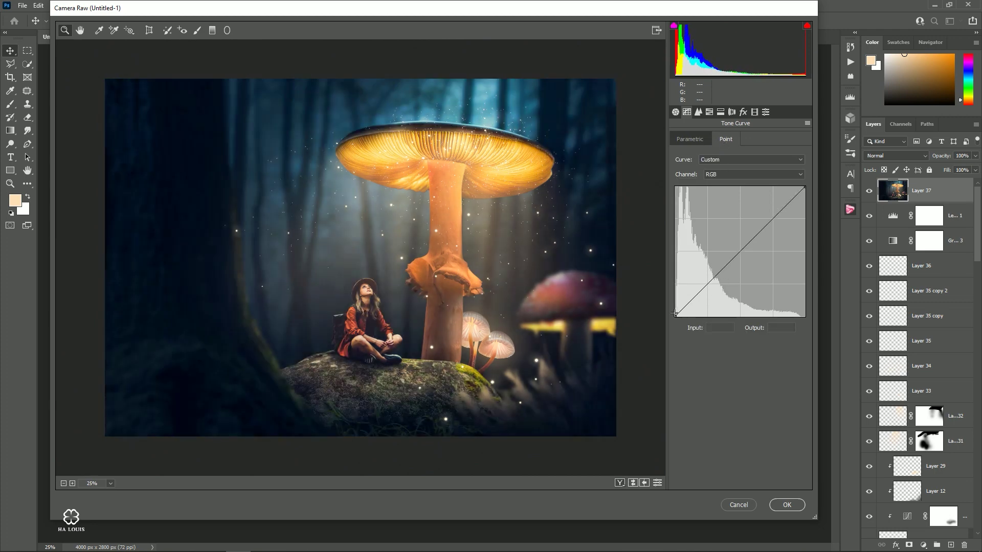
drag(676, 315, 664, 305)
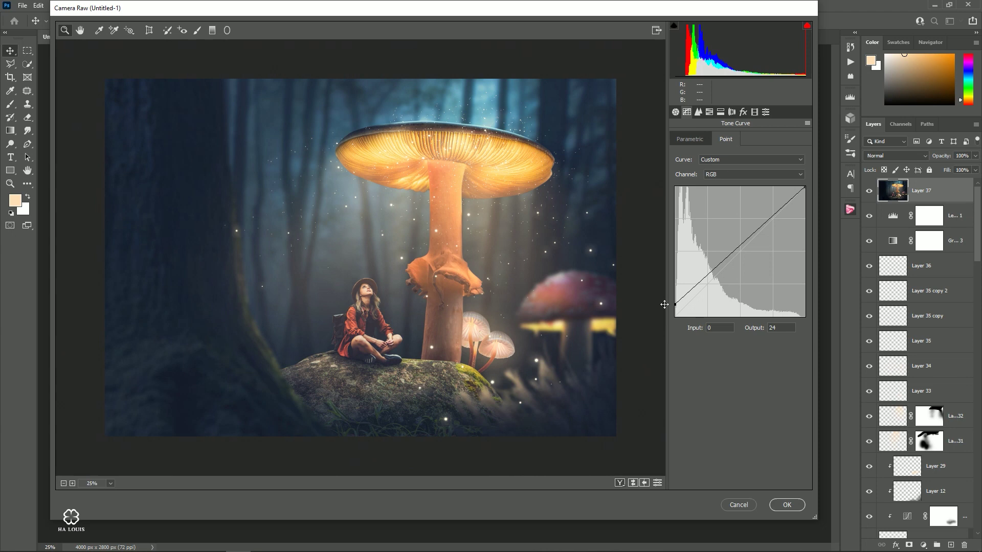
drag(700, 282, 698, 291)
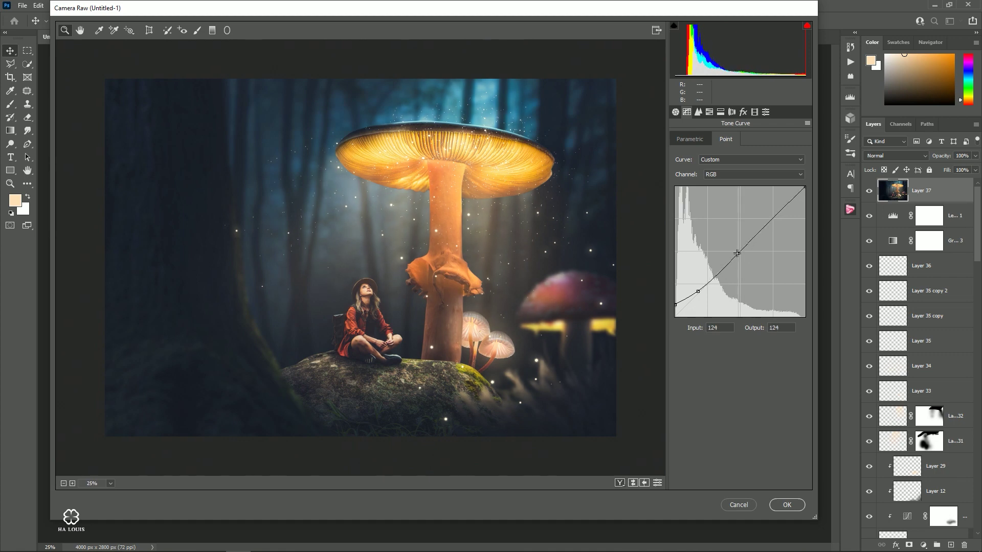
drag(732, 264, 735, 256)
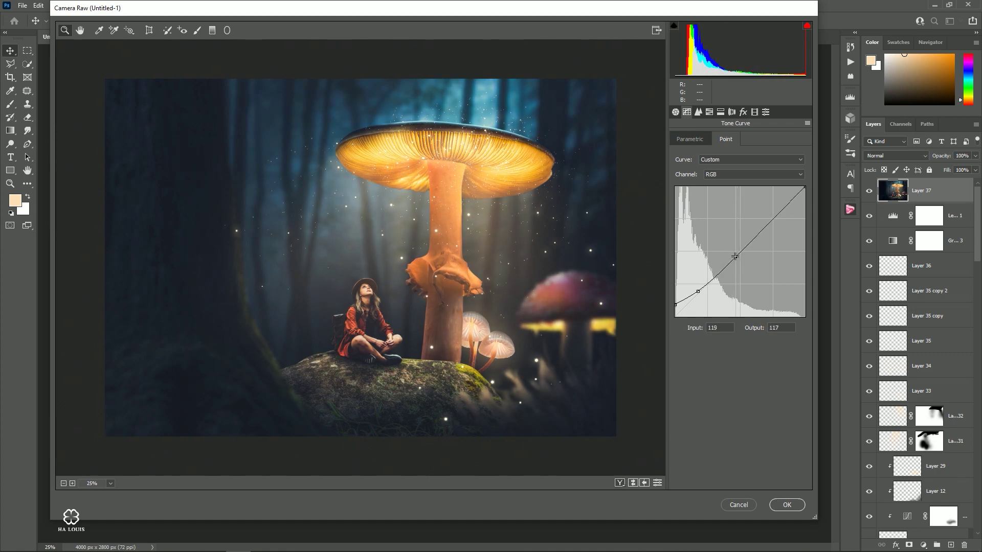
drag(776, 214, 777, 209)
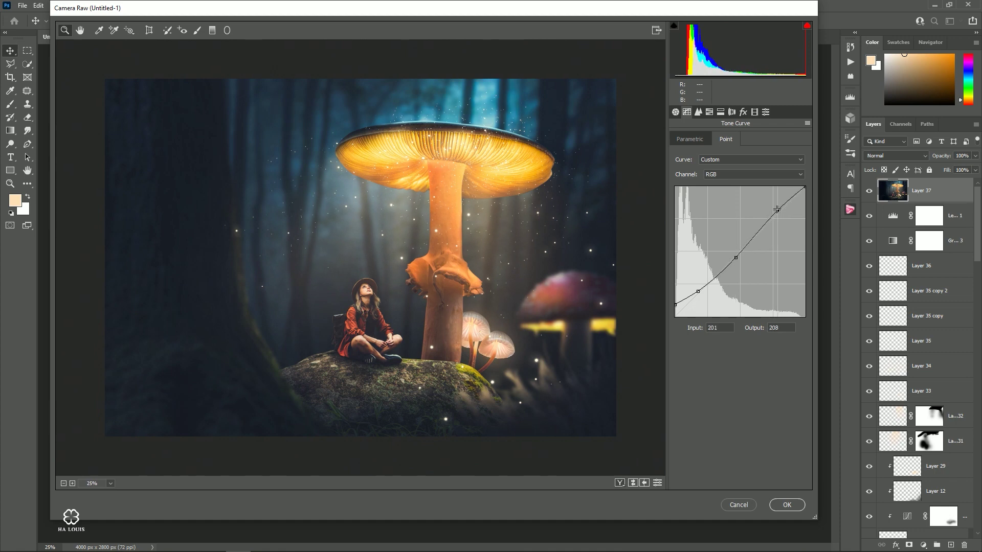
drag(736, 257, 730, 259)
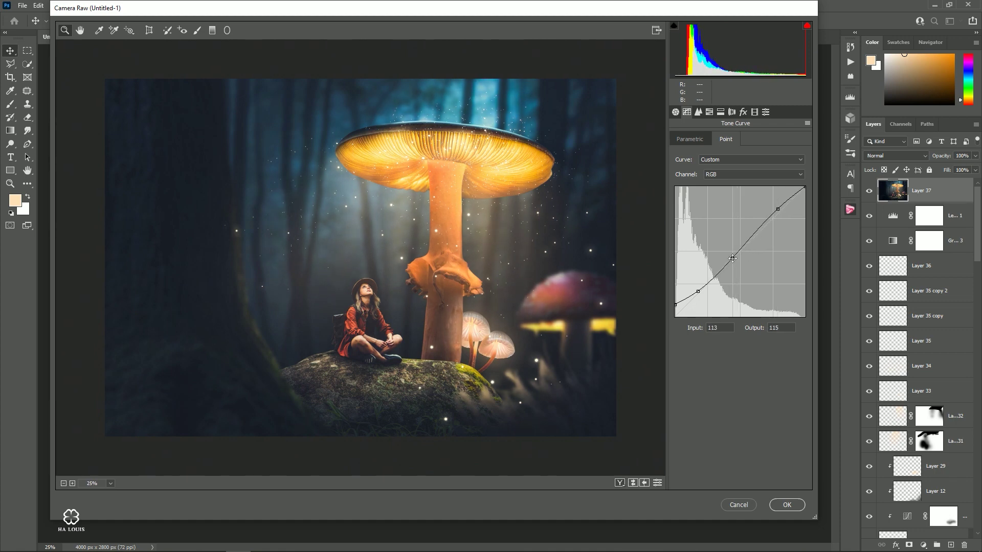
drag(698, 291, 698, 290)
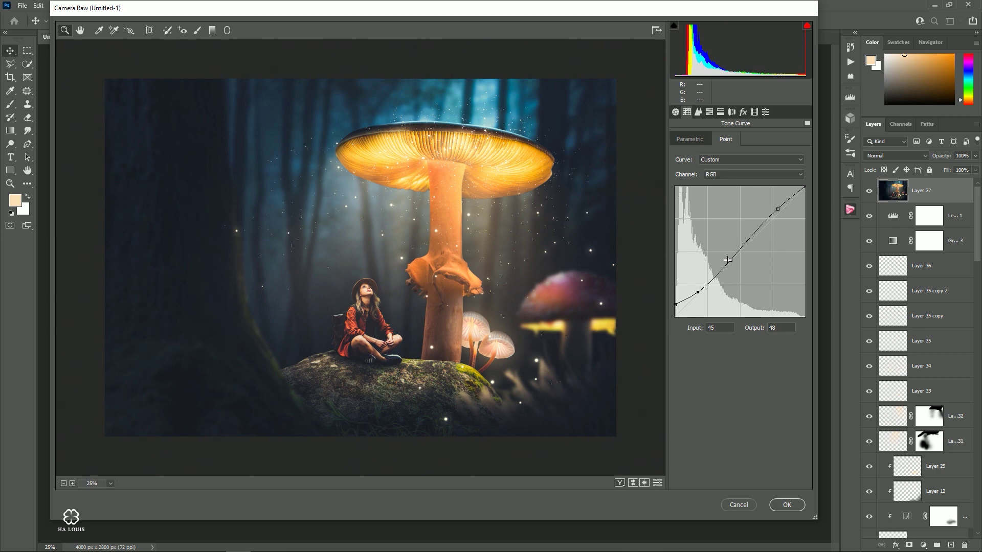
drag(778, 209, 779, 207)
Shift the Orange and Yellow hues slightly in HSL
click(744, 112)
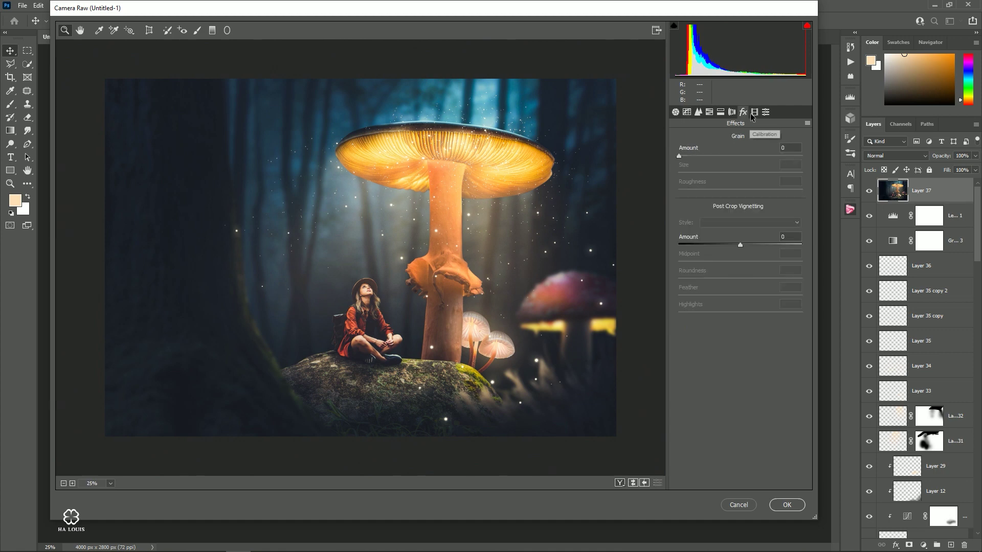
click(745, 112)
click(709, 112)
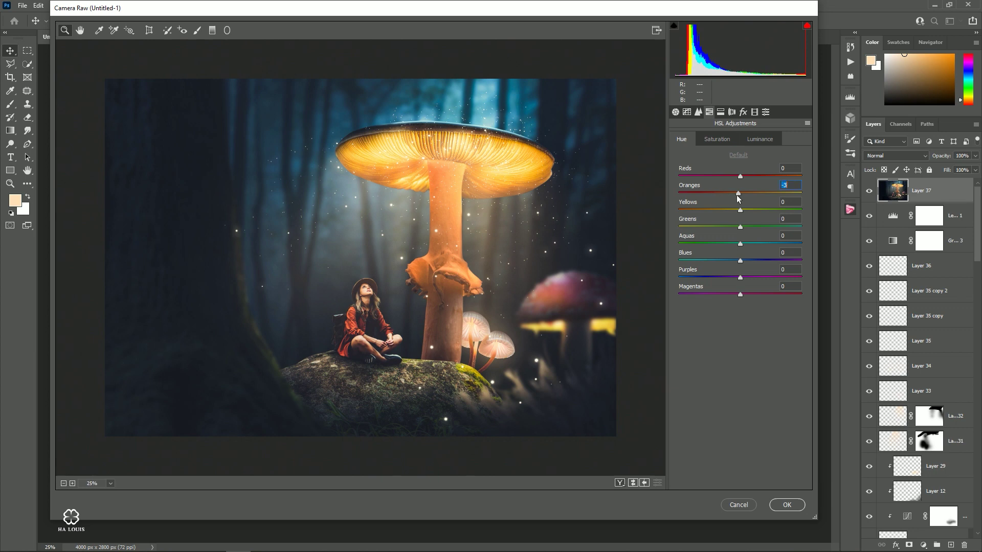
drag(740, 193, 746, 210)
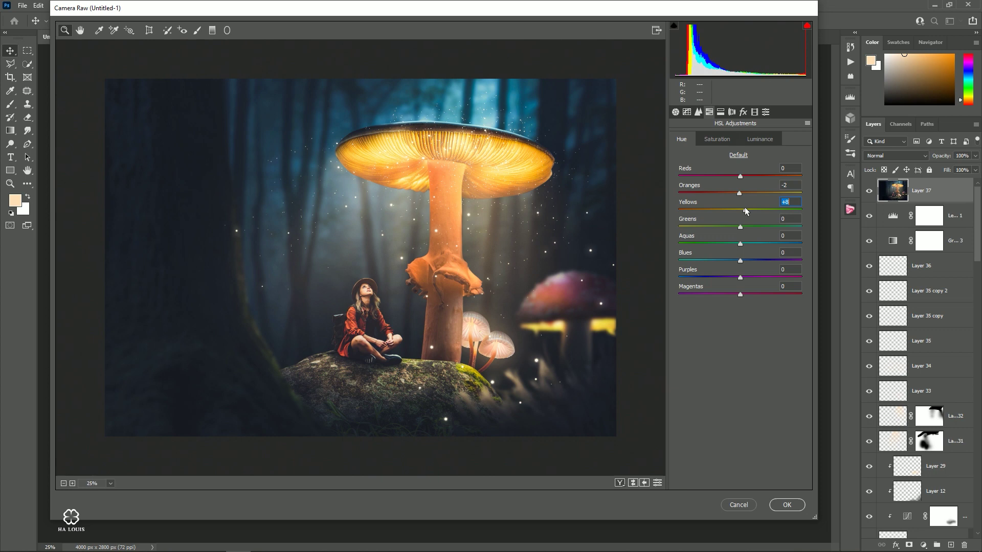
Lower saturation of the reds, greens and aquas, desaturating aquas strongly
click(721, 143)
mouse_move(740, 176)
mouse_down()
mouse_move(720, 190)
mouse_move(750, 208)
mouse_up()
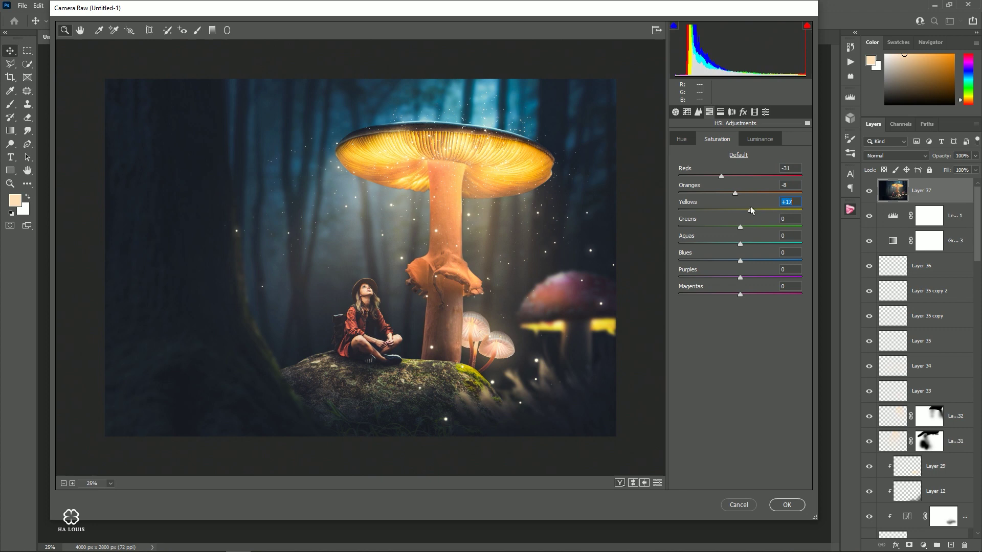
drag(740, 227, 690, 223)
mouse_move(739, 245)
mouse_down()
mouse_move(703, 246)
mouse_move(724, 261)
mouse_move(703, 277)
mouse_move(729, 295)
mouse_up()
click(740, 261)
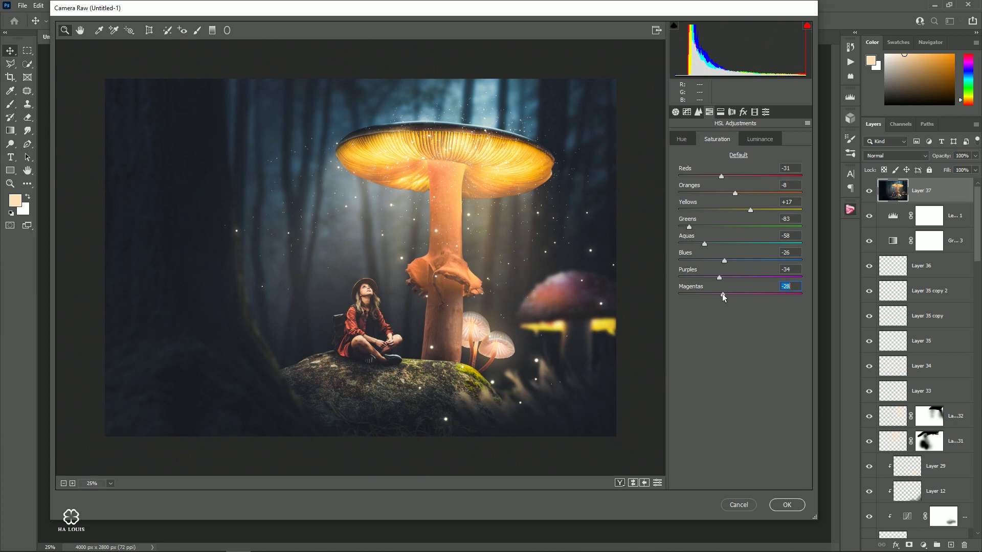
Raise luminance for the Reds, Yellows, Aquas and Blues
click(753, 142)
drag(740, 176, 747, 174)
drag(740, 210, 744, 207)
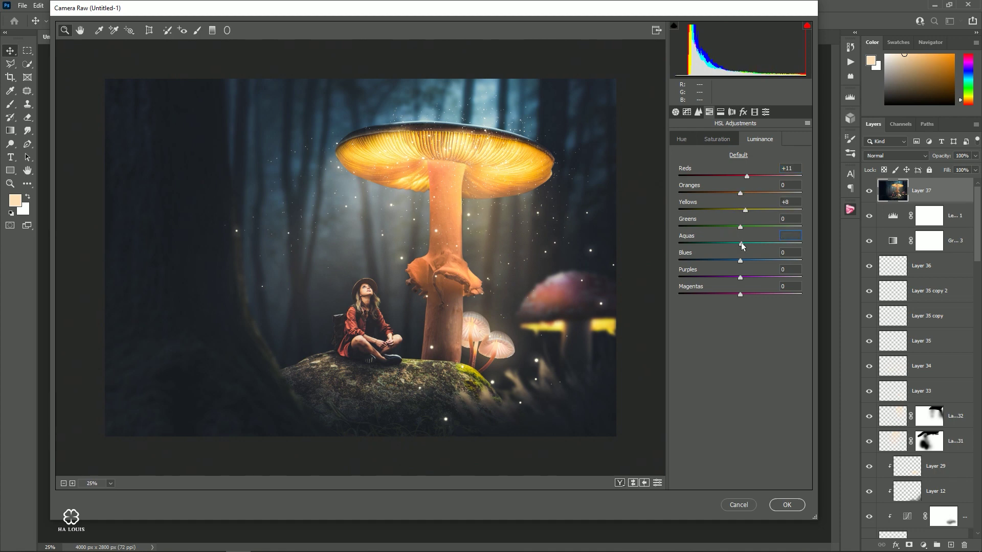
drag(740, 243, 749, 243)
drag(740, 260, 750, 253)
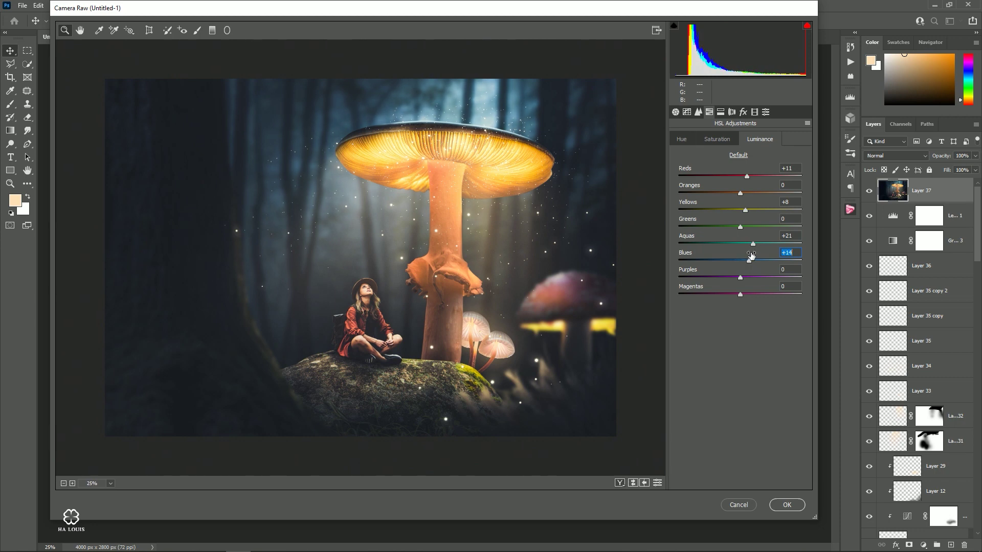
click(717, 139)
Split-tone with Highlights Hue 47/Sat 9, Shadows Hue 228/Sat 7, Balance +63
click(682, 139)
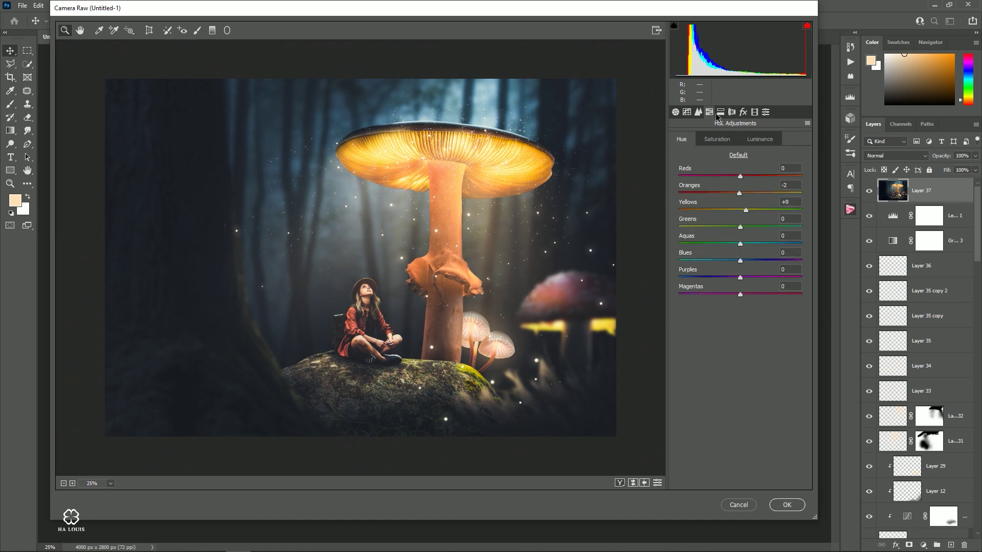
click(720, 112)
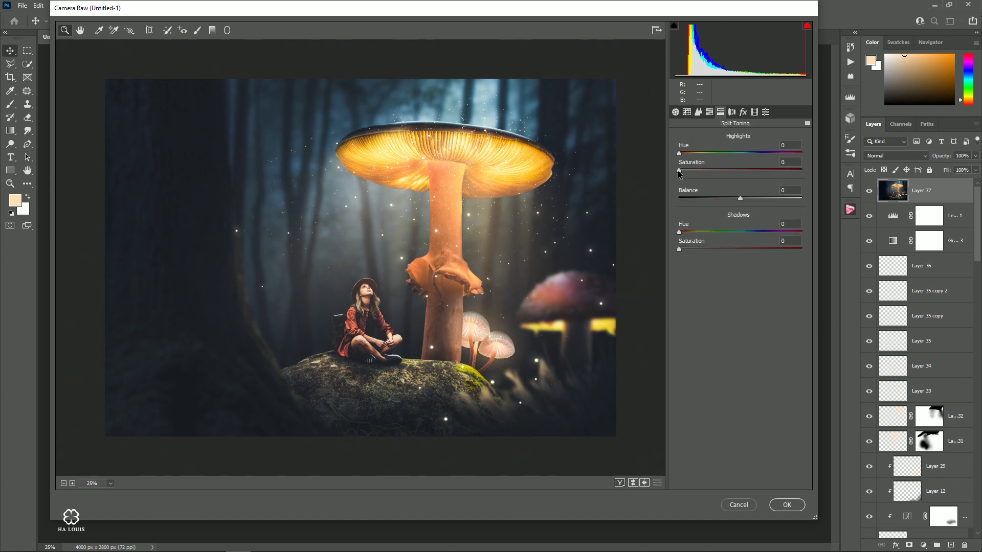
drag(679, 172, 696, 154)
drag(679, 250, 753, 230)
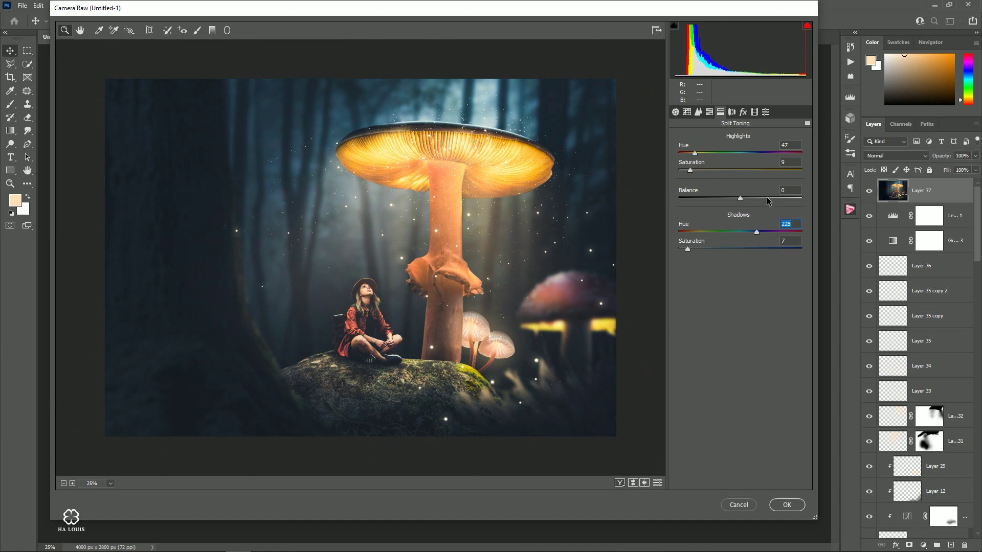
drag(767, 198, 779, 198)
click(731, 112)
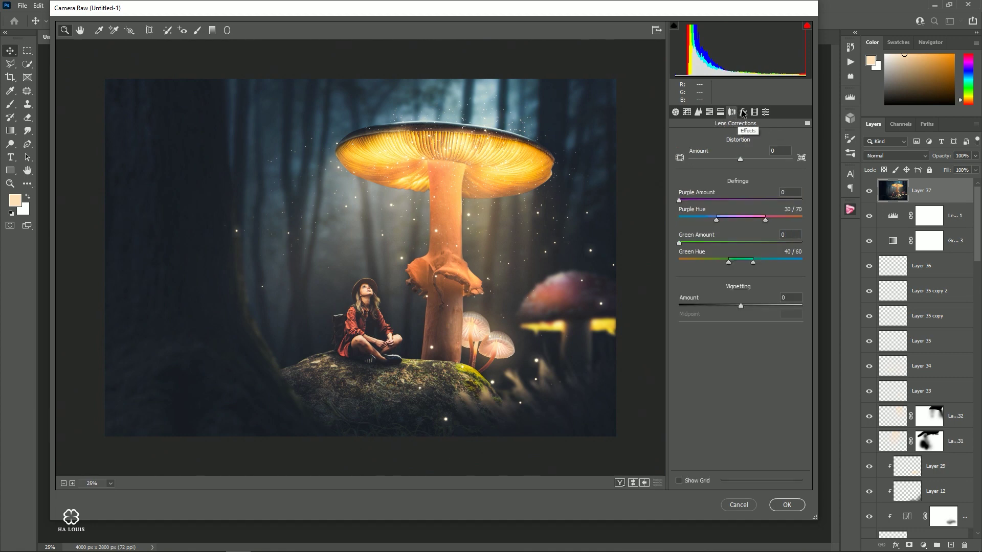
Add Grain Amount 8, Size 15 and a vignette of -12, Midpoint ~57, Roundness +28
click(743, 113)
drag(679, 156, 699, 178)
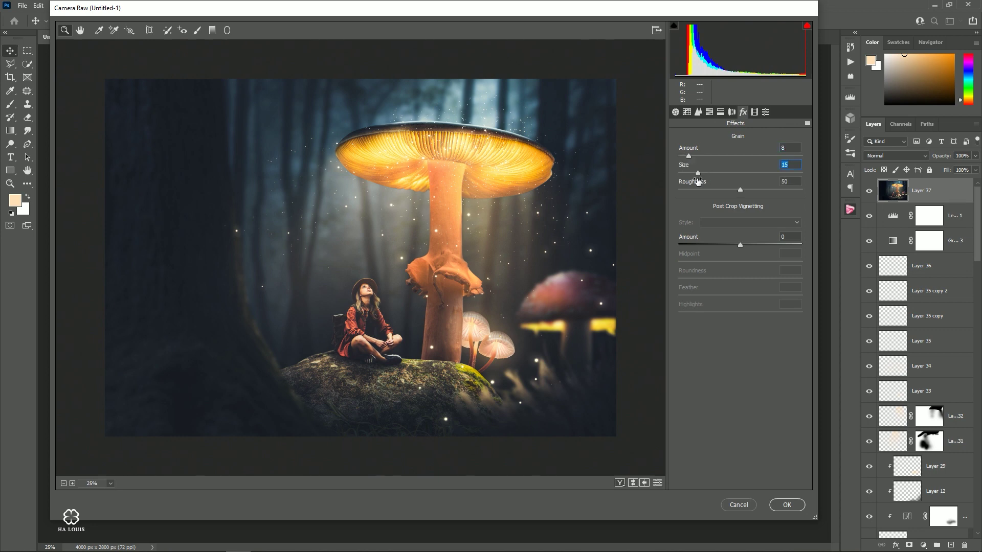
drag(740, 245, 734, 246)
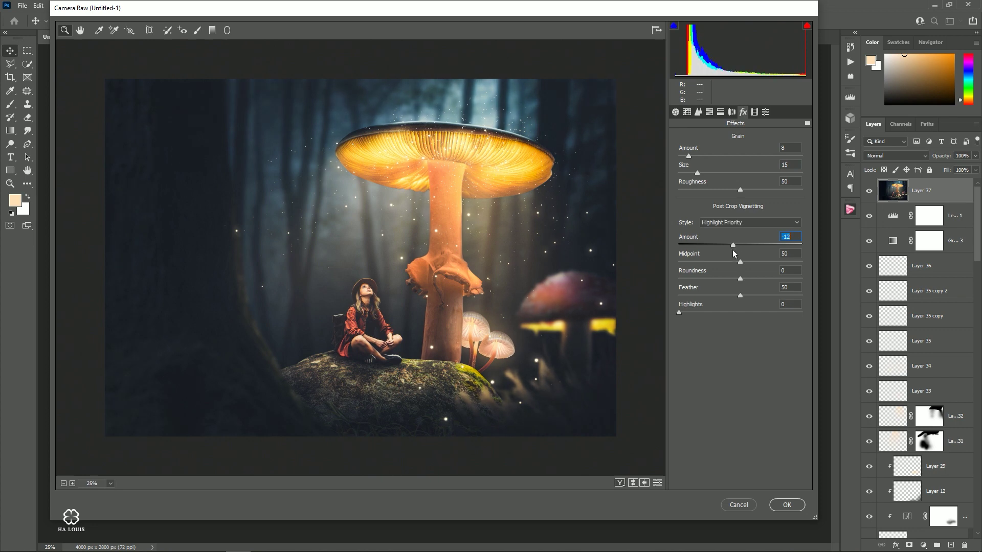
drag(741, 262, 752, 263)
drag(750, 266, 757, 280)
click(754, 112)
click(764, 114)
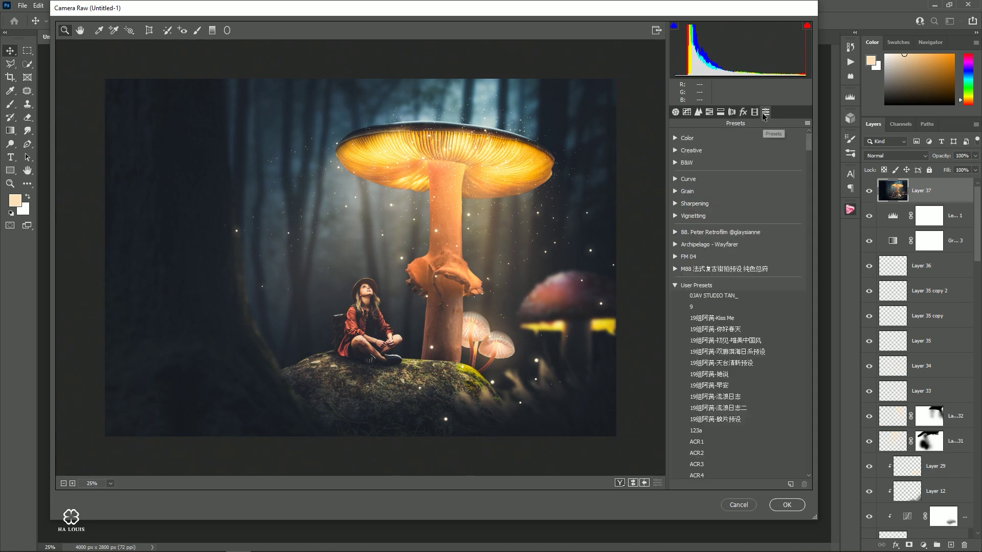
click(675, 112)
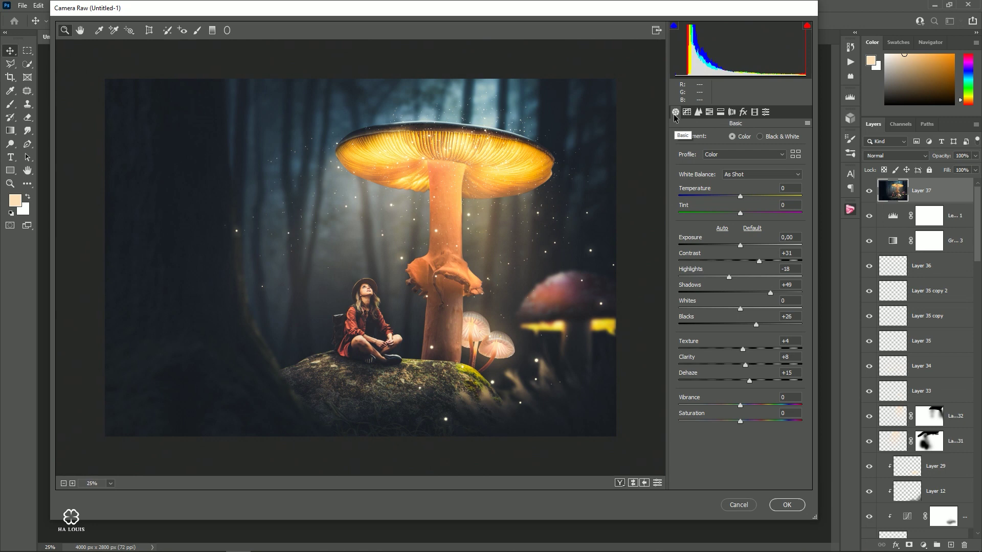
Draw an Inside radial filter around the girl with Exposure +0.25, Shadows +24, Blacks +8
click(227, 30)
drag(366, 331, 418, 403)
scroll(809, 363, down, 2)
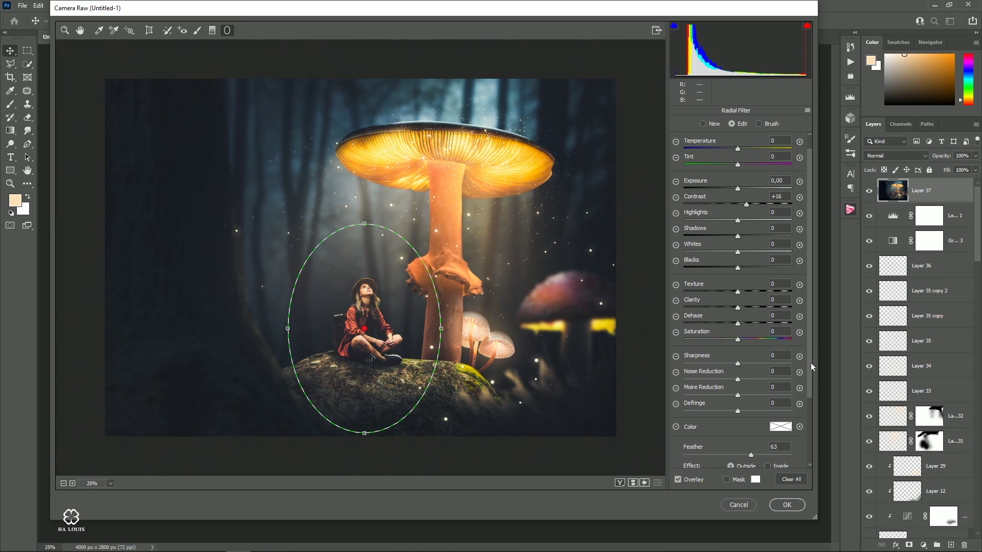
click(767, 433)
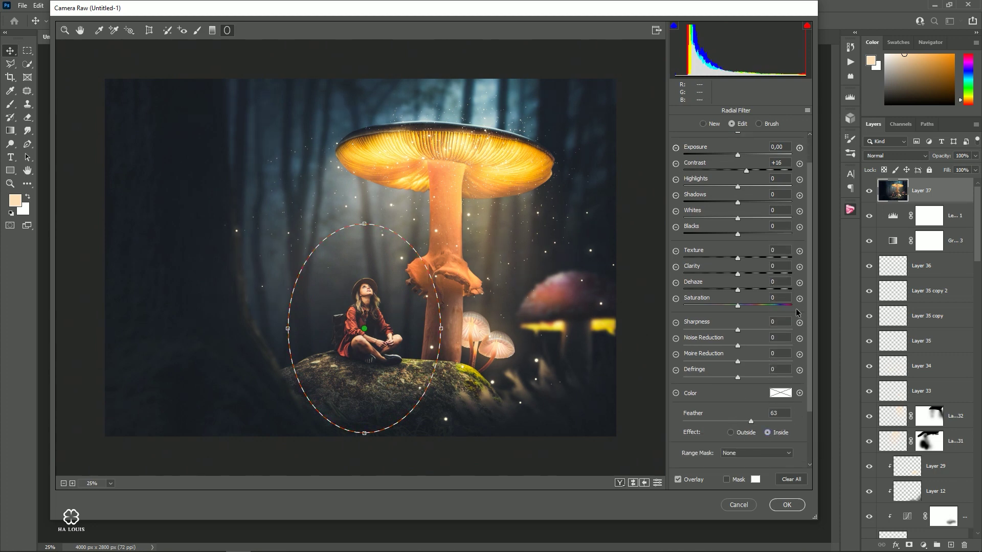
drag(809, 306, 811, 279)
click(776, 196)
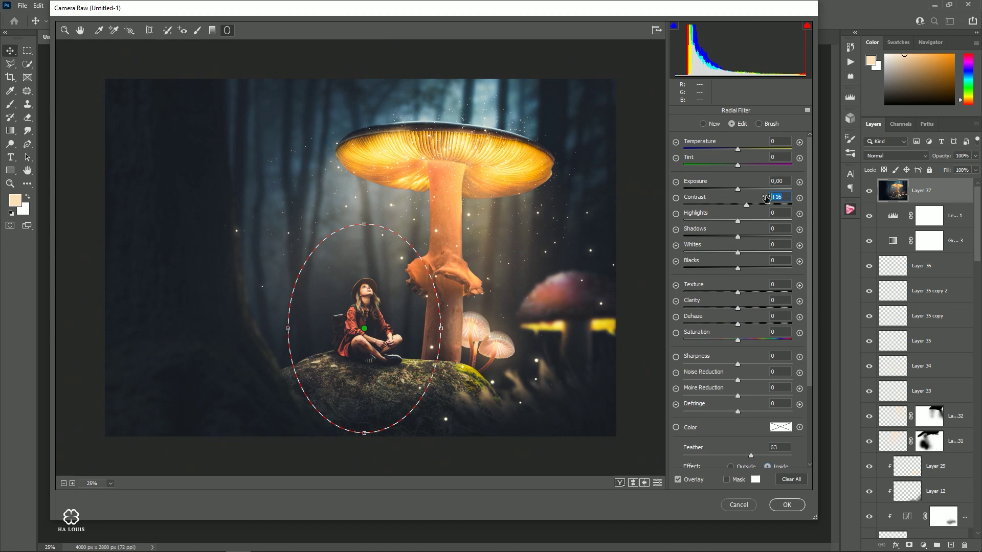
text(0)
drag(738, 189, 741, 188)
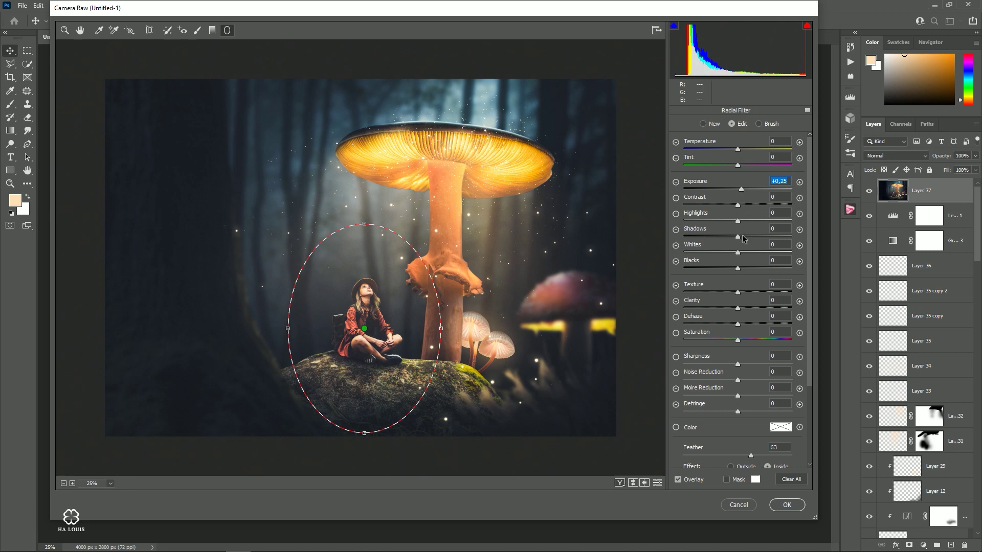
drag(740, 236, 751, 236)
drag(751, 237, 742, 271)
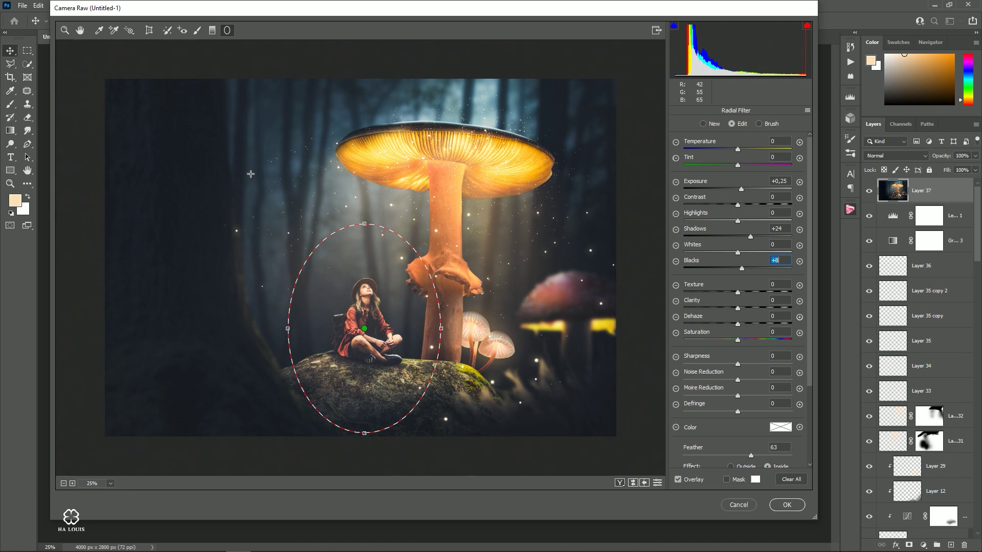
Add a second radial filter set to Outside with its tonal values reset to zero
drag(250, 174, 366, 321)
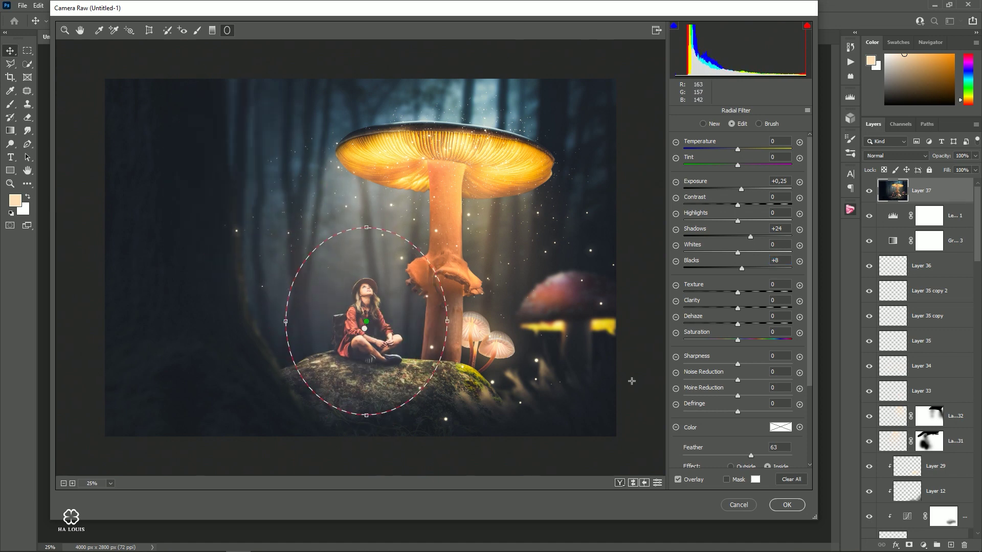
scroll(811, 372, down, 3)
click(744, 419)
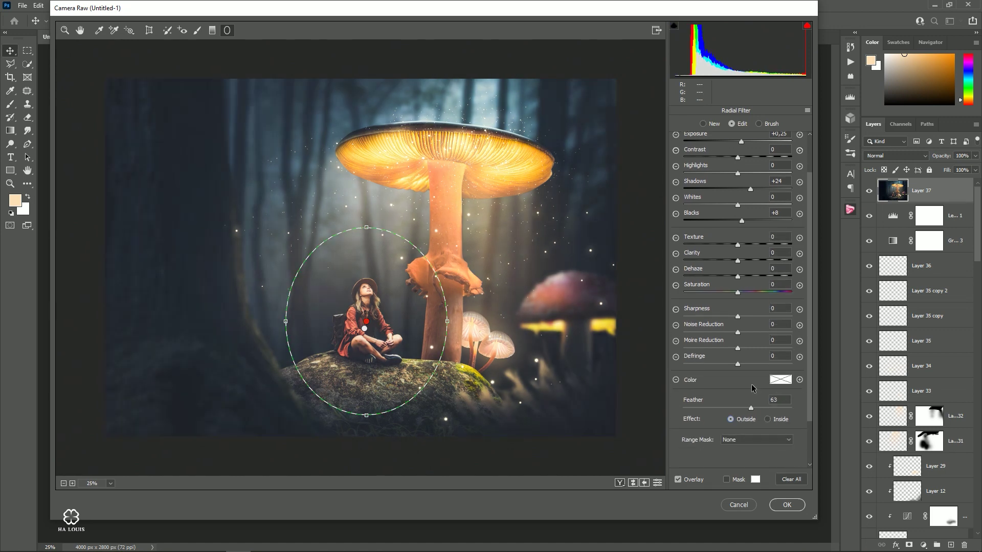
scroll(806, 271, up, 3)
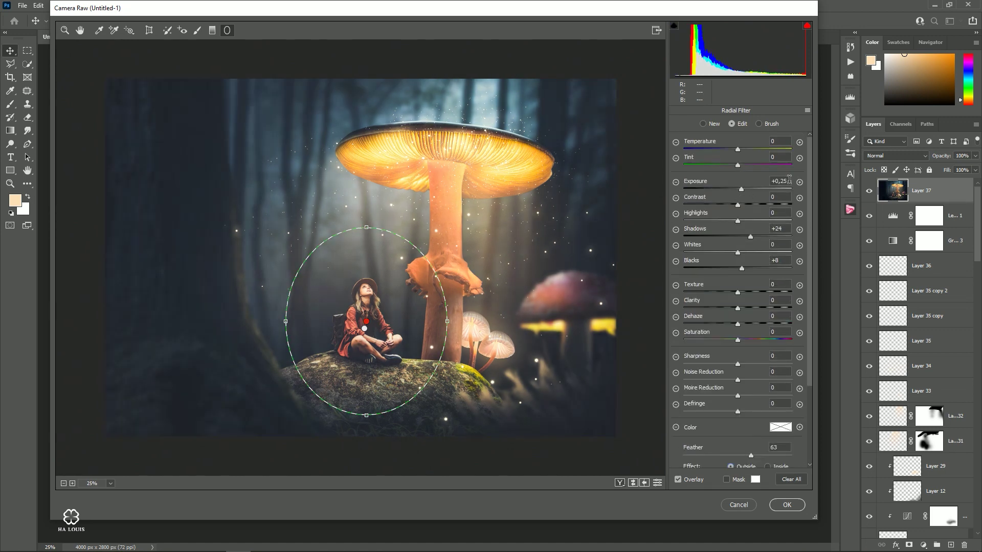
text(0)
click(780, 229)
text(0)
click(780, 260)
text(0)
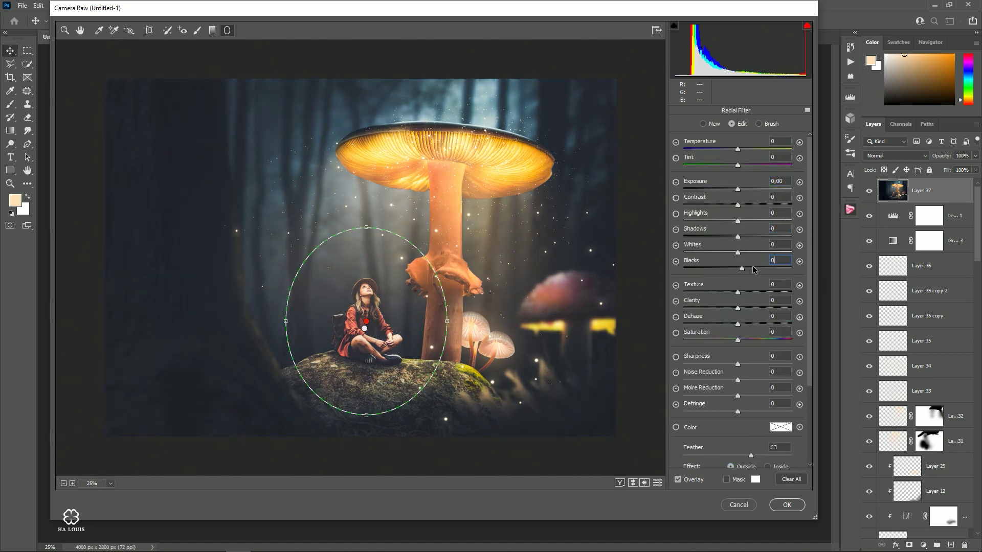
Enlarge the outer ellipse over the girl and rock and give it Contrast +18
drag(366, 227, 366, 209)
drag(448, 321, 454, 322)
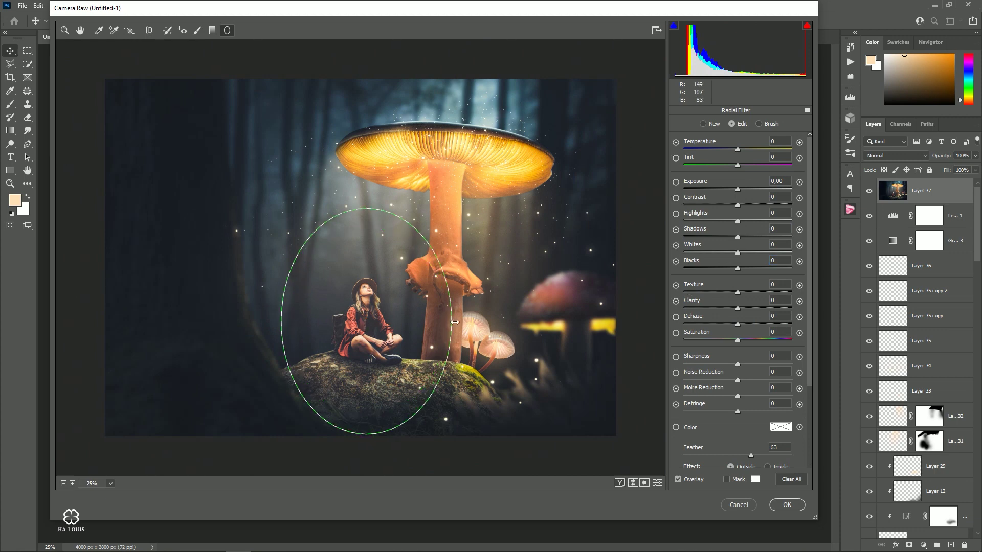
drag(396, 306, 400, 323)
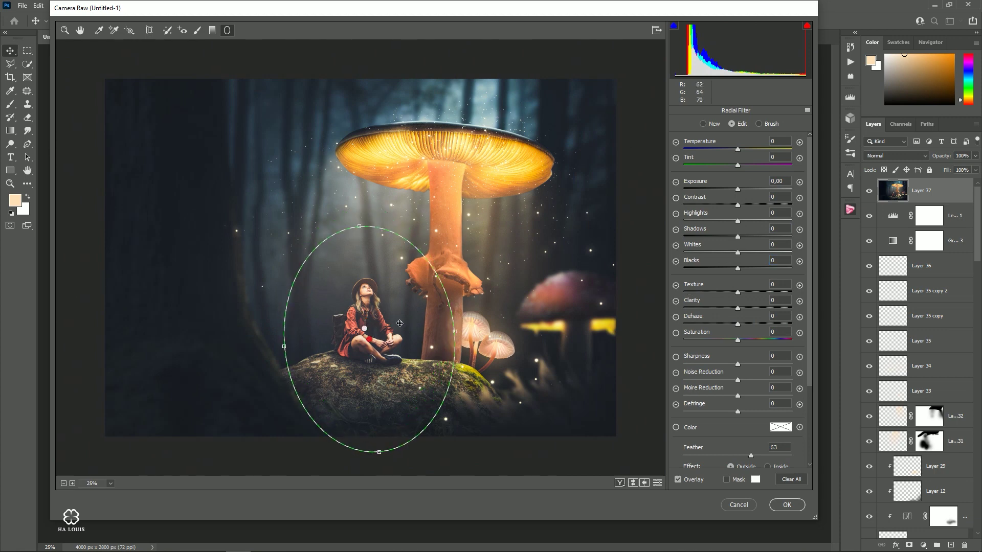
drag(359, 226, 359, 215)
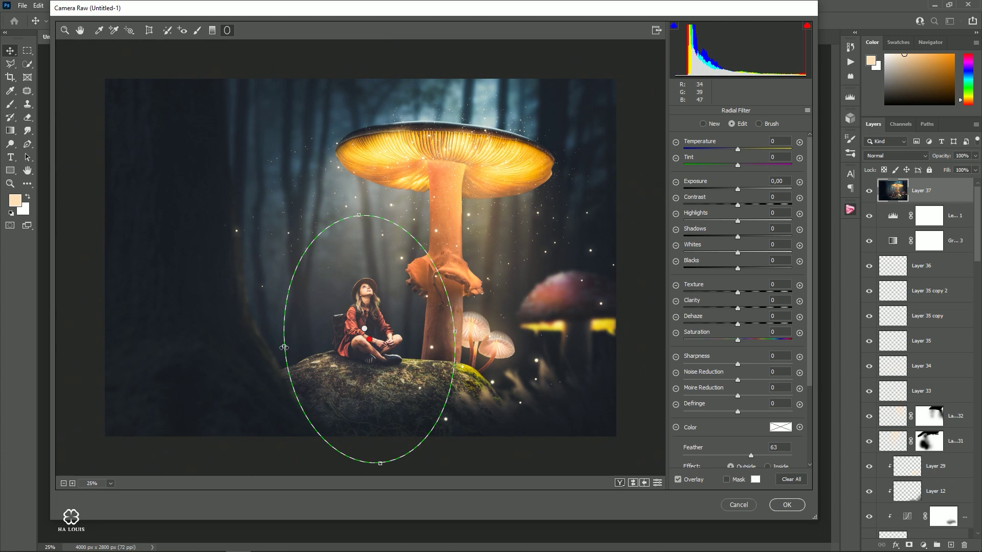
drag(284, 347, 278, 348)
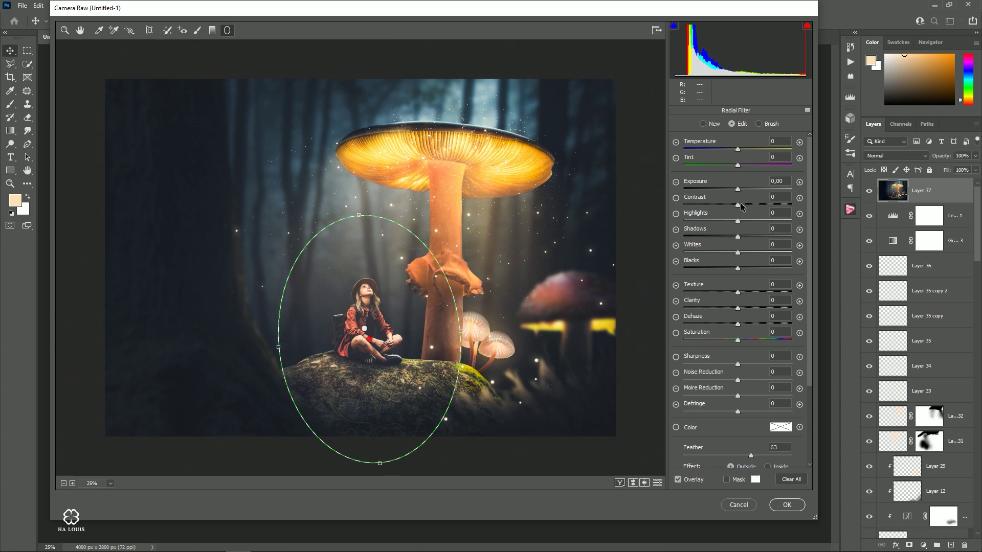
drag(741, 207, 747, 205)
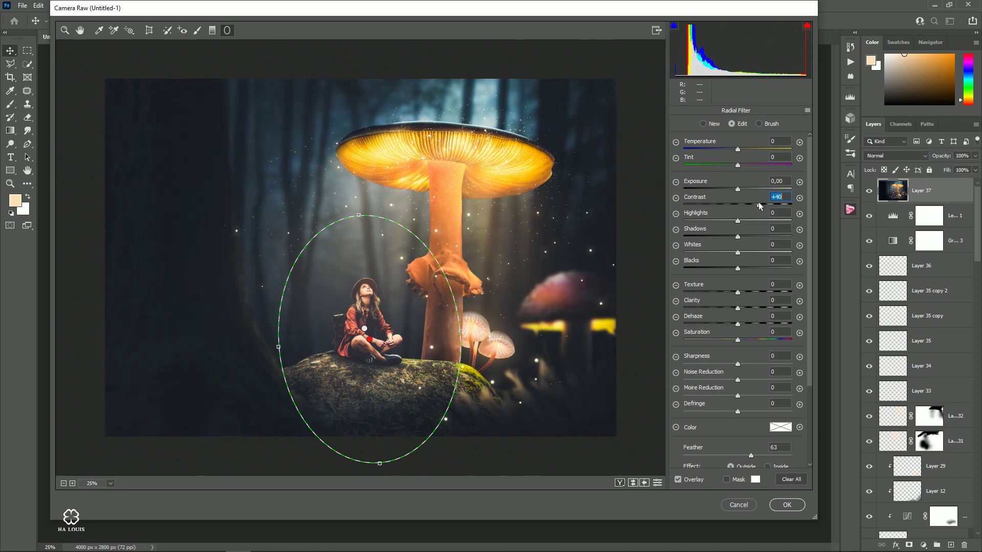
drag(746, 205, 748, 210)
drag(401, 316, 397, 314)
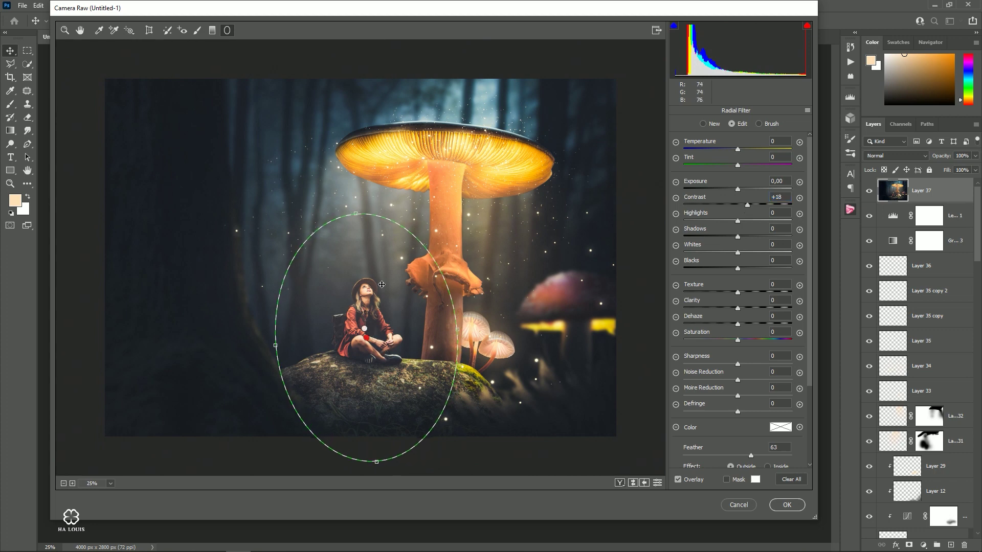
Set Vibrance +16 and Saturation -7, then commit the Camera Raw filter
click(79, 31)
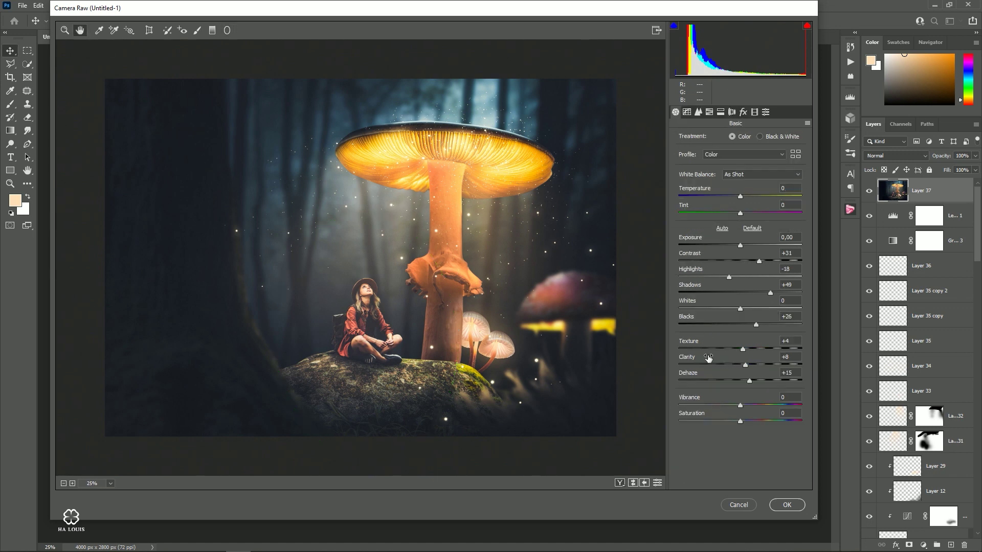
drag(740, 405, 745, 407)
mouse_move(744, 407)
mouse_down()
mouse_move(736, 422)
mouse_move(748, 407)
mouse_up()
click(783, 506)
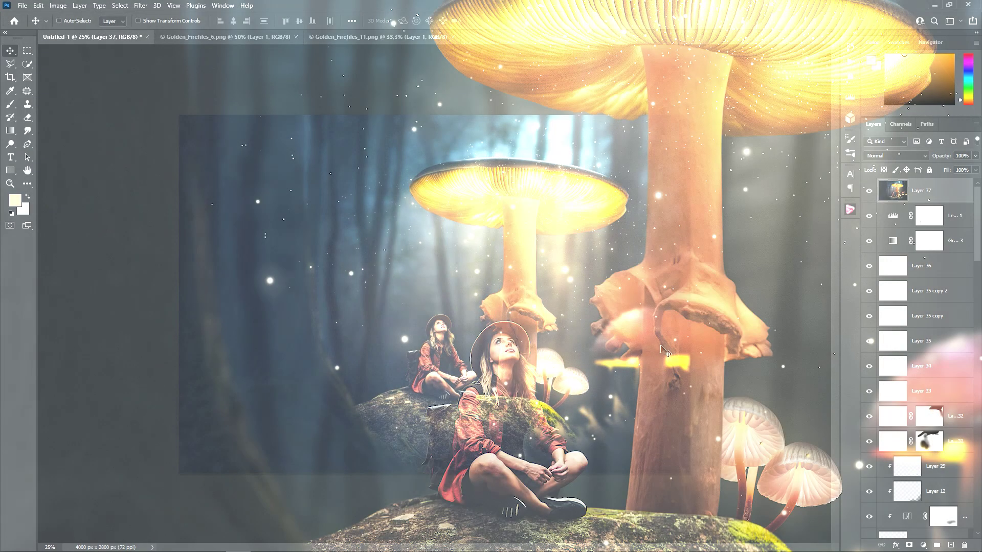